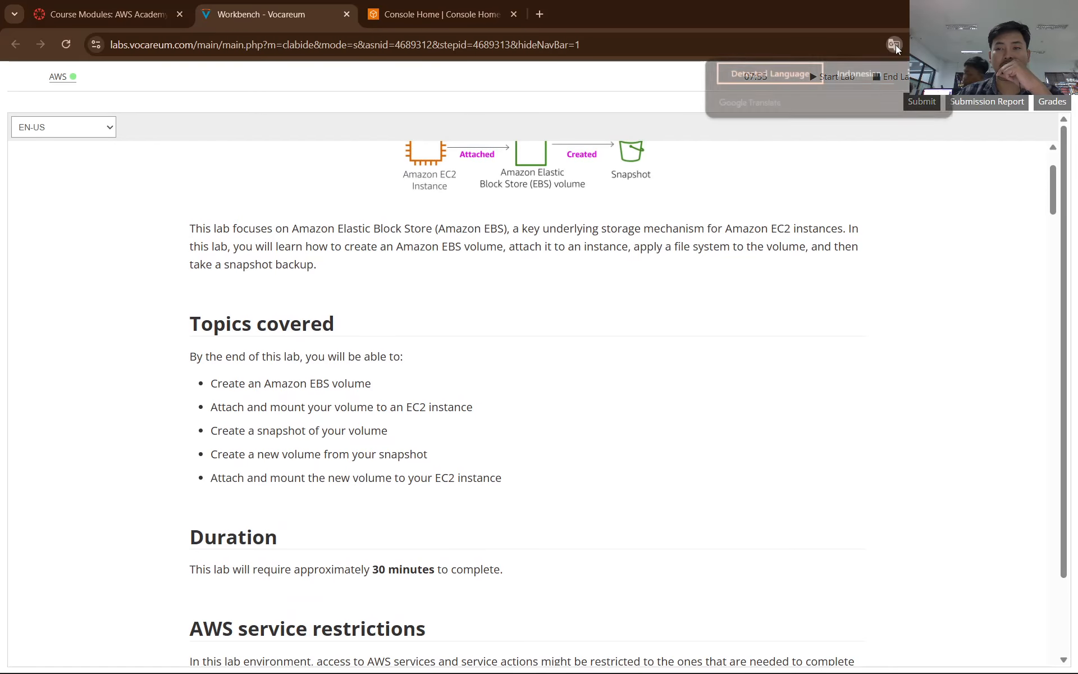
Step: Read the lab's topics, duration and AWS service restrictions in Indonesian and in the page's original language
click(857, 66)
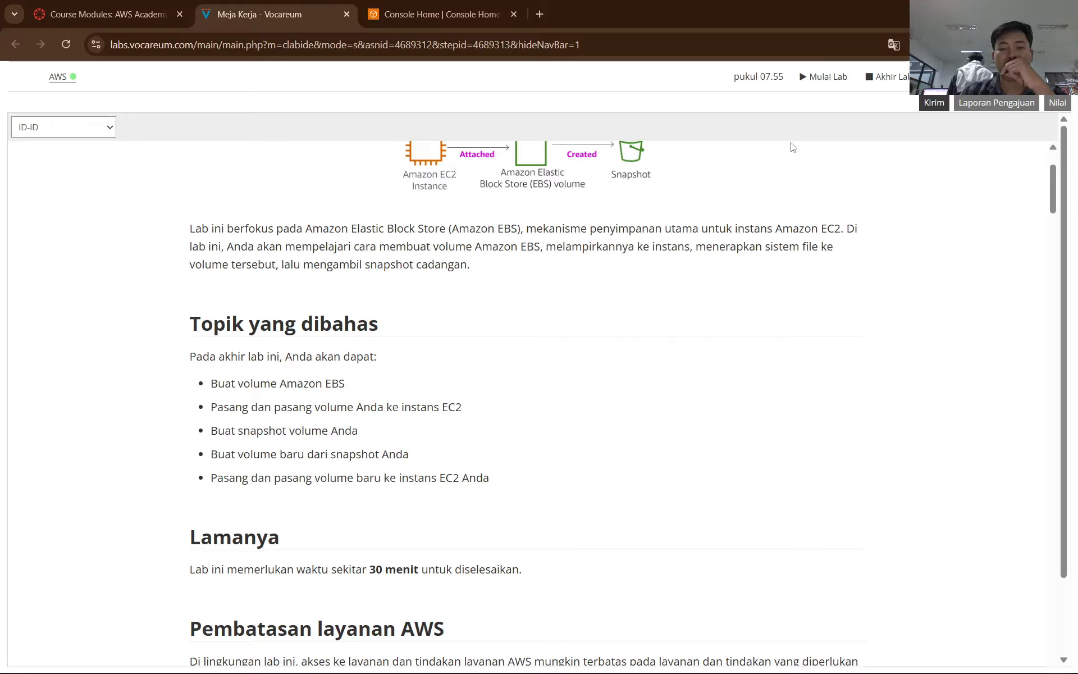
click(894, 44)
click(786, 71)
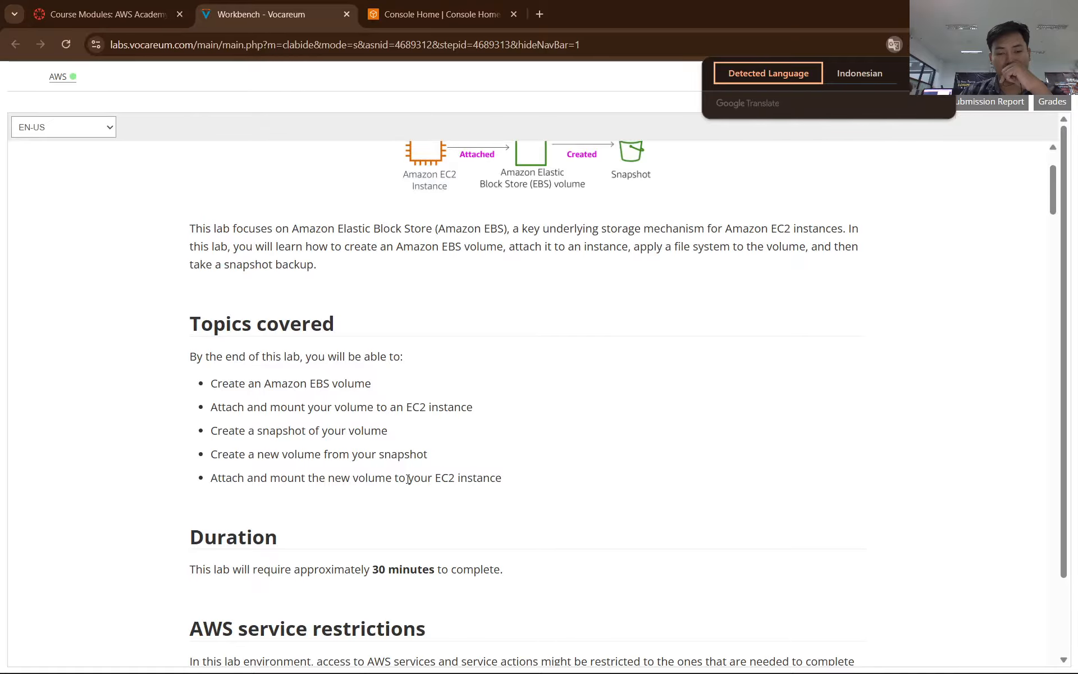
scroll(407, 477, down, 2)
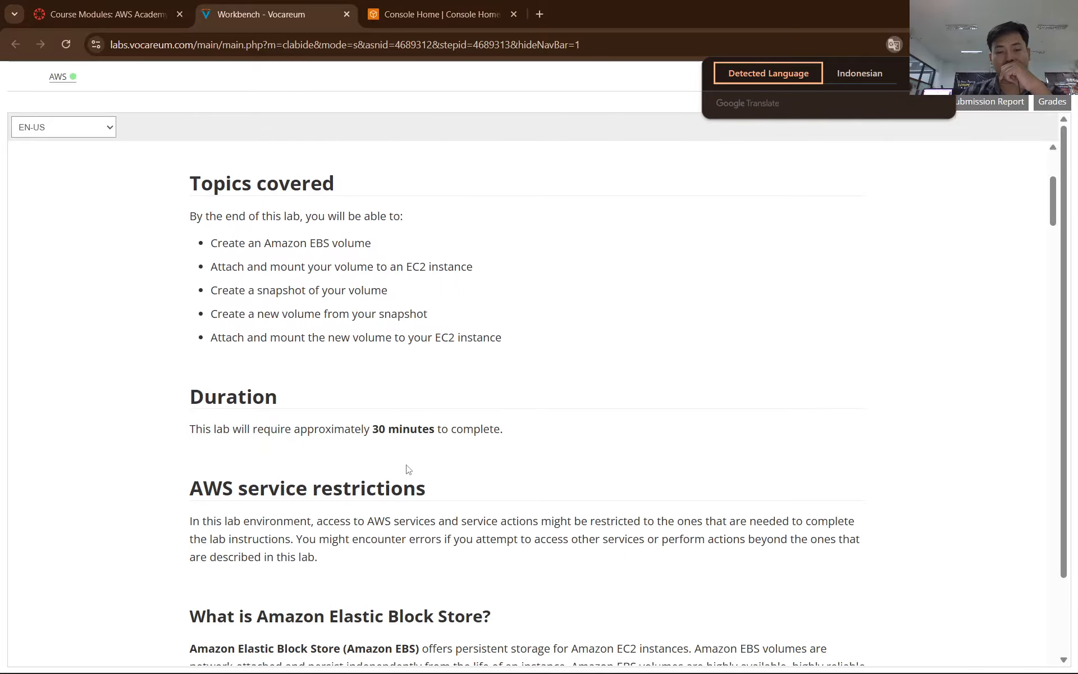
scroll(365, 426, down, 1)
scroll(276, 391, down, 2)
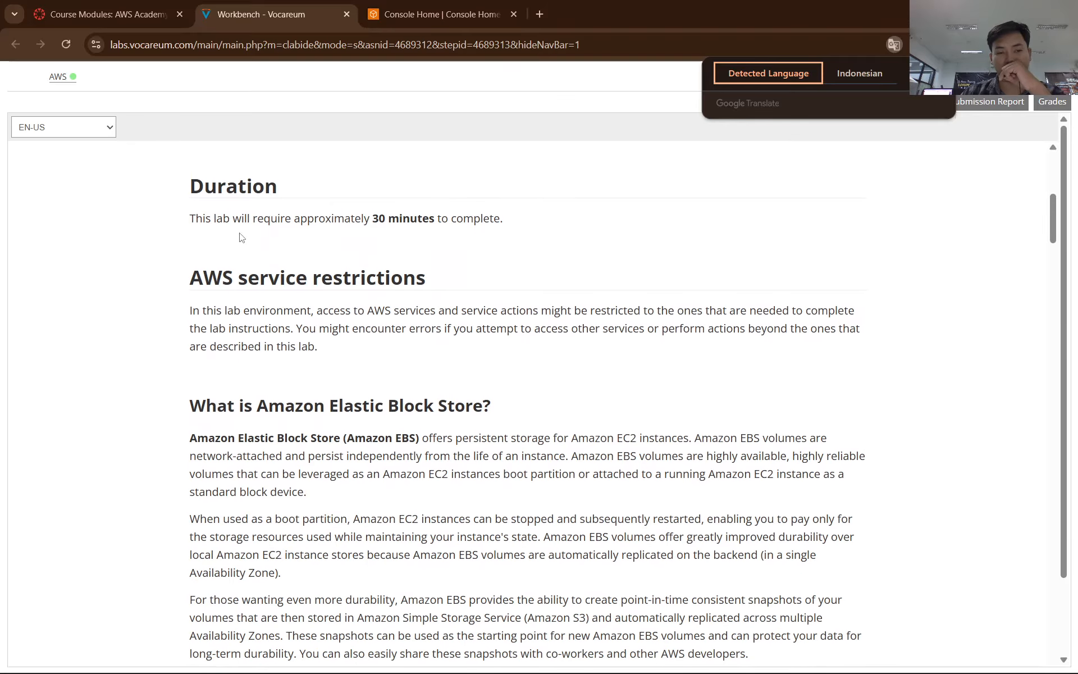
scroll(340, 236, down, 1)
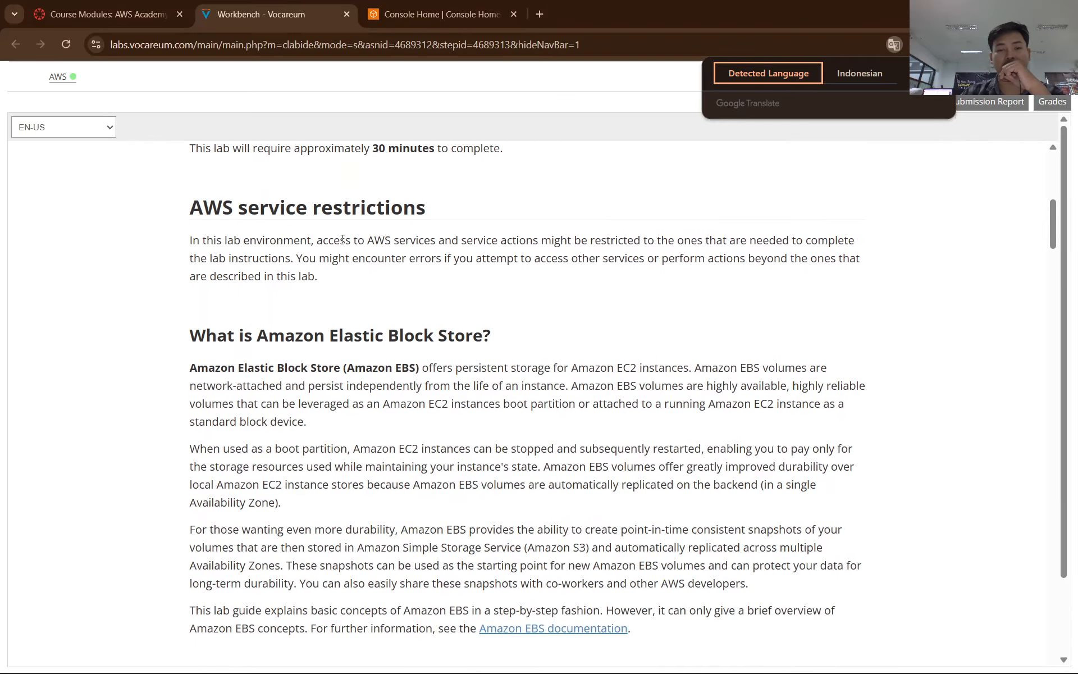
Step: Translate the lab page into Indonesian and read the section explaining what Amazon Elastic Block Store is
click(867, 74)
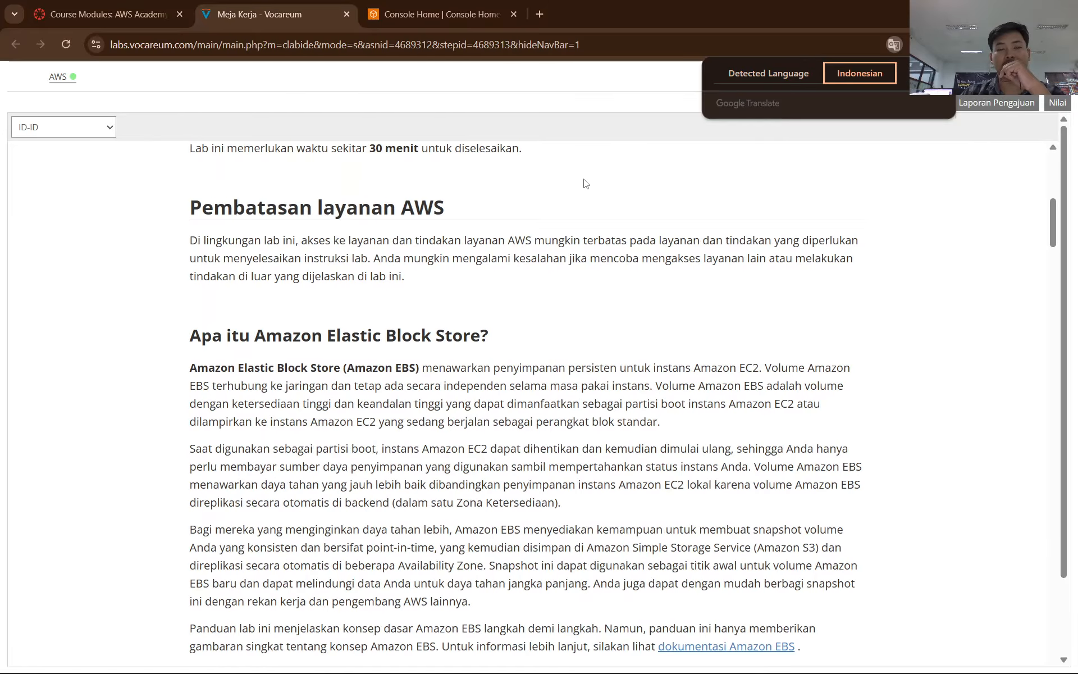
scroll(298, 356, down, 2)
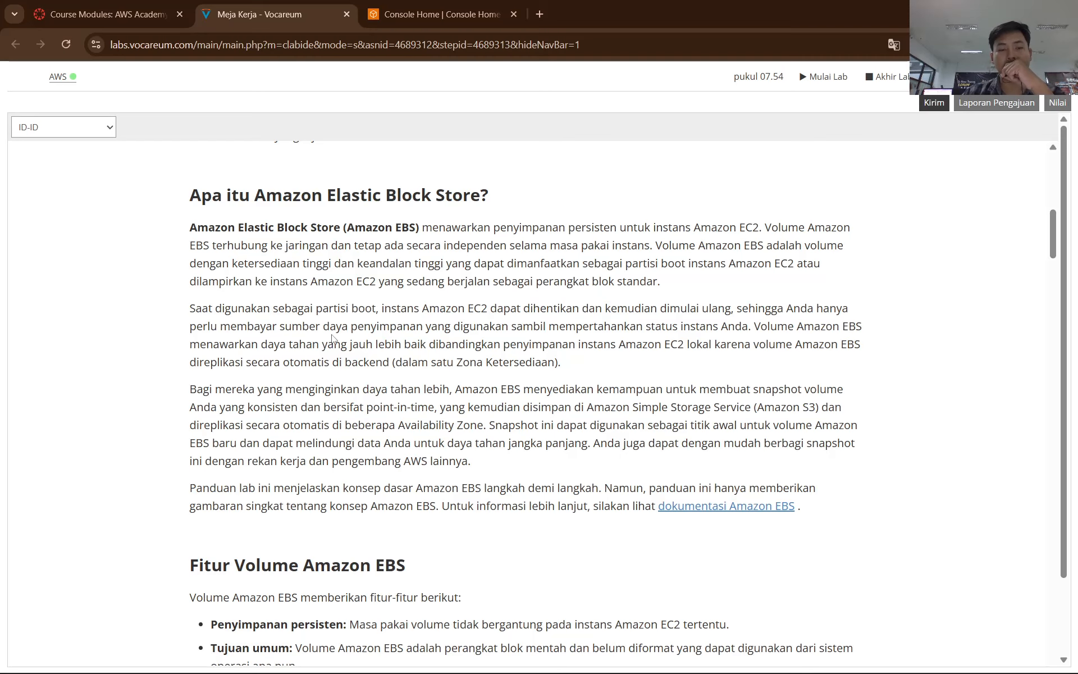
scroll(318, 338, down, 1)
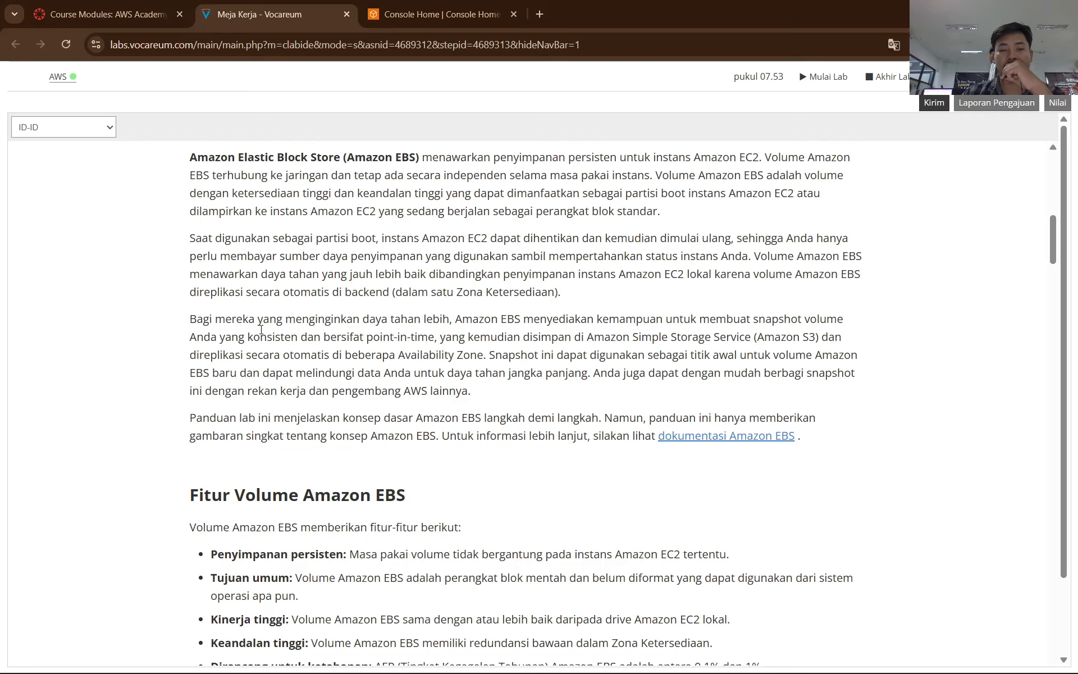
scroll(224, 330, down, 1)
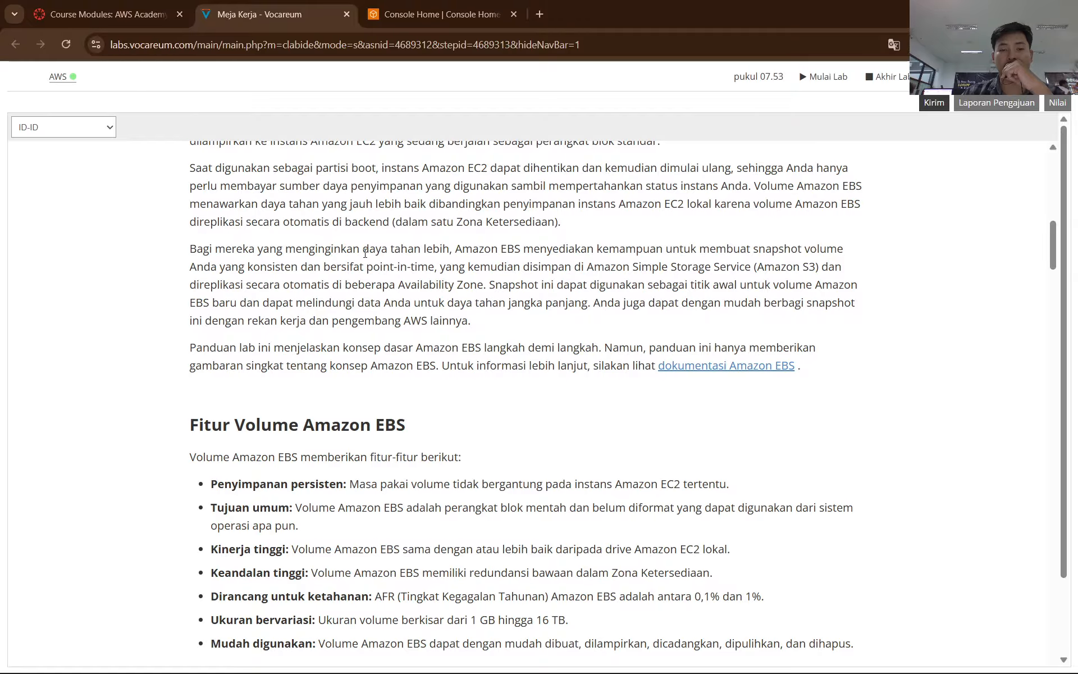
Step: Read the paragraph on EBS snapshots, highlighting its text, and go on to the EBS volume features
drag(362, 249, 850, 256)
click(431, 272)
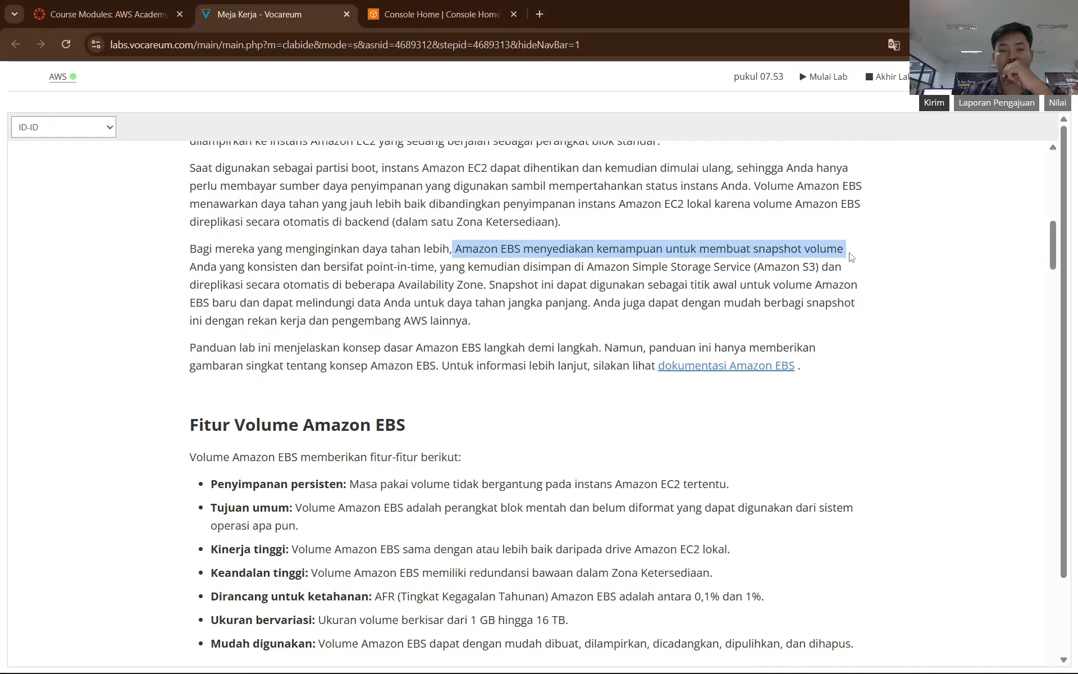
drag(828, 252, 852, 258)
drag(852, 258, 833, 285)
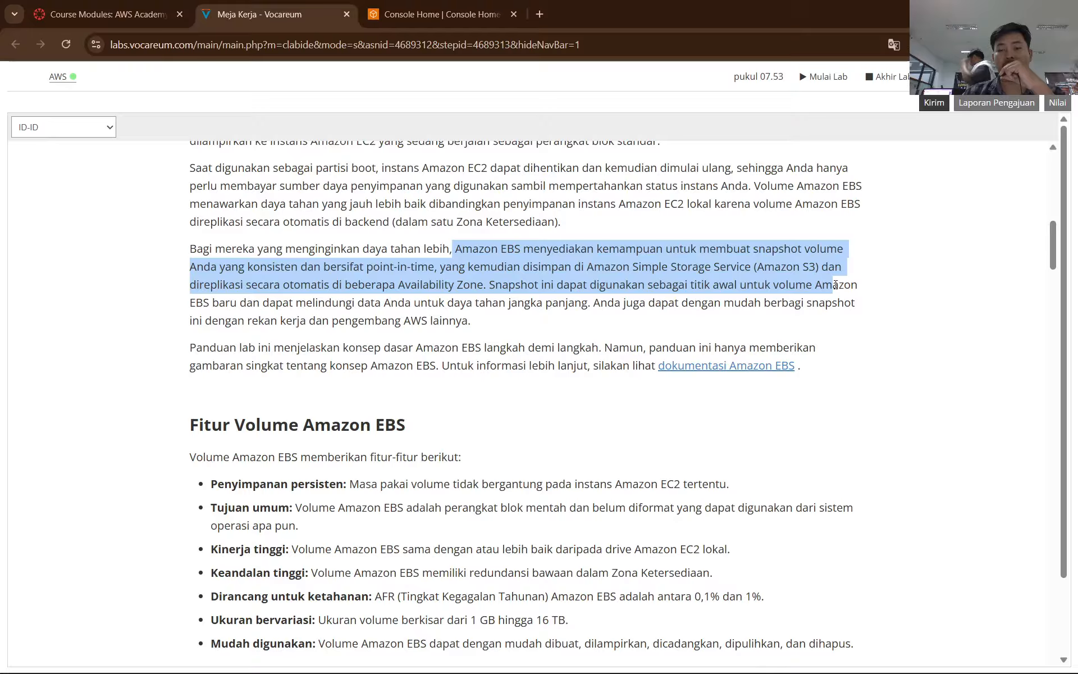
drag(834, 284, 865, 305)
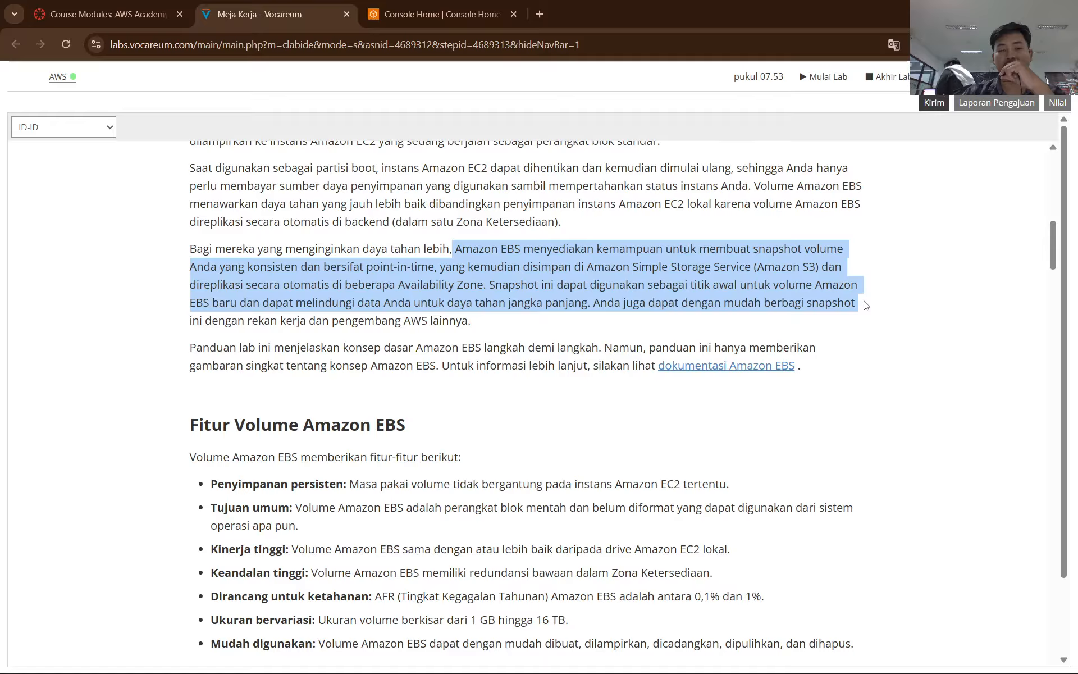
click(616, 341)
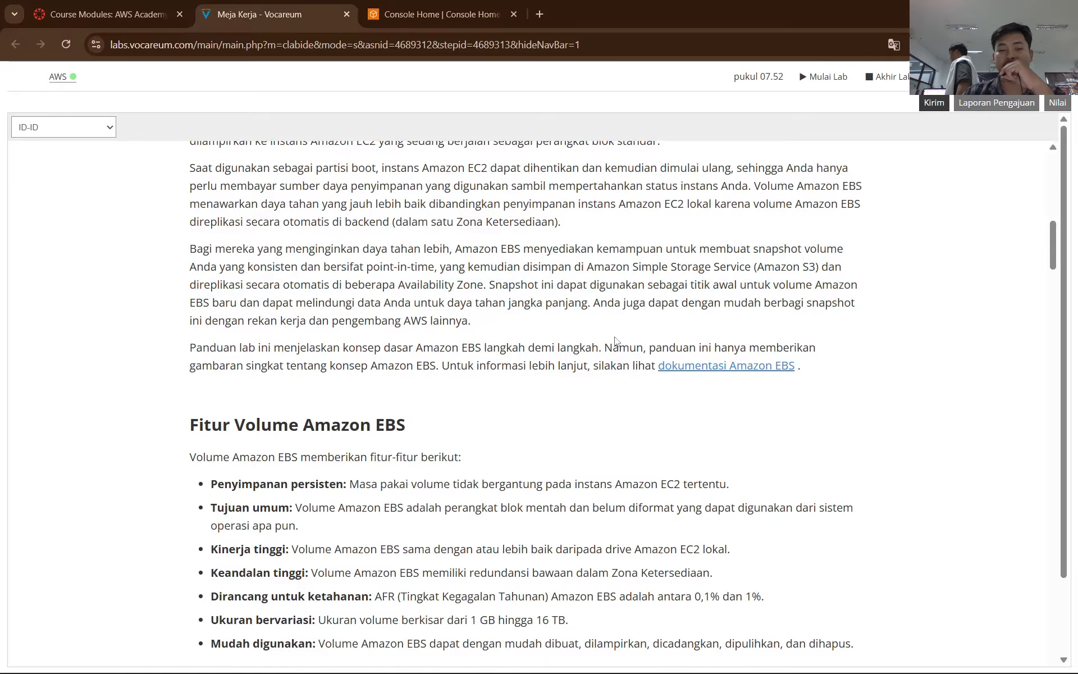
scroll(616, 341, down, 6)
scroll(244, 268, up, 2)
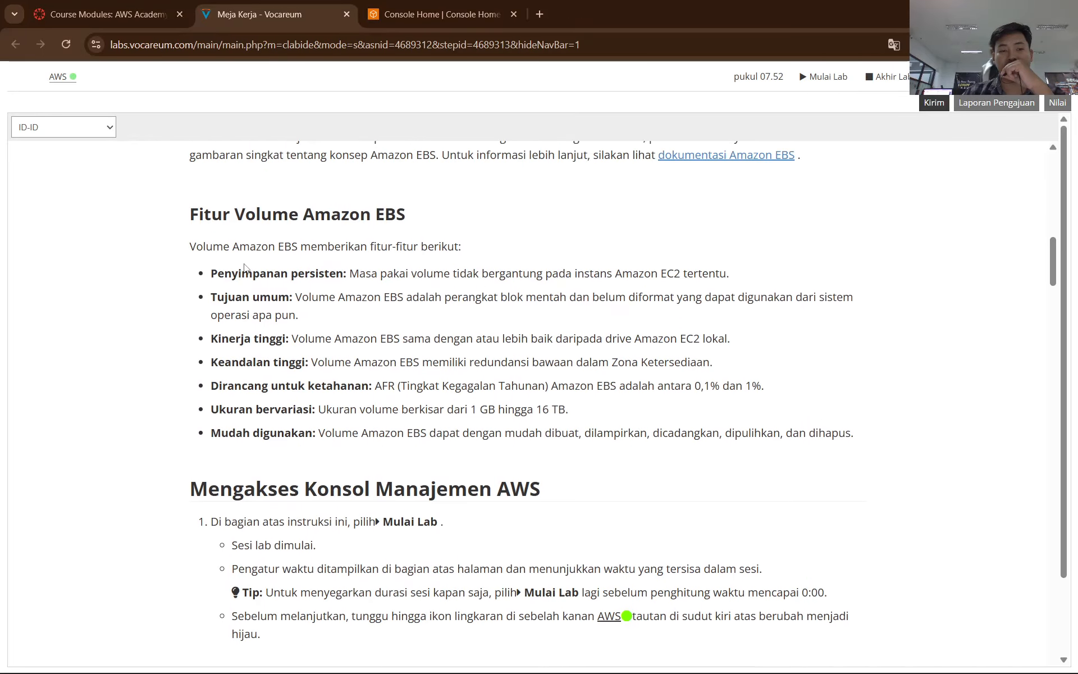
Step: Restore the lab page to its original language and go to the Task 1 instructions, highlighting "Create a New EBS Volume"
click(893, 45)
click(768, 73)
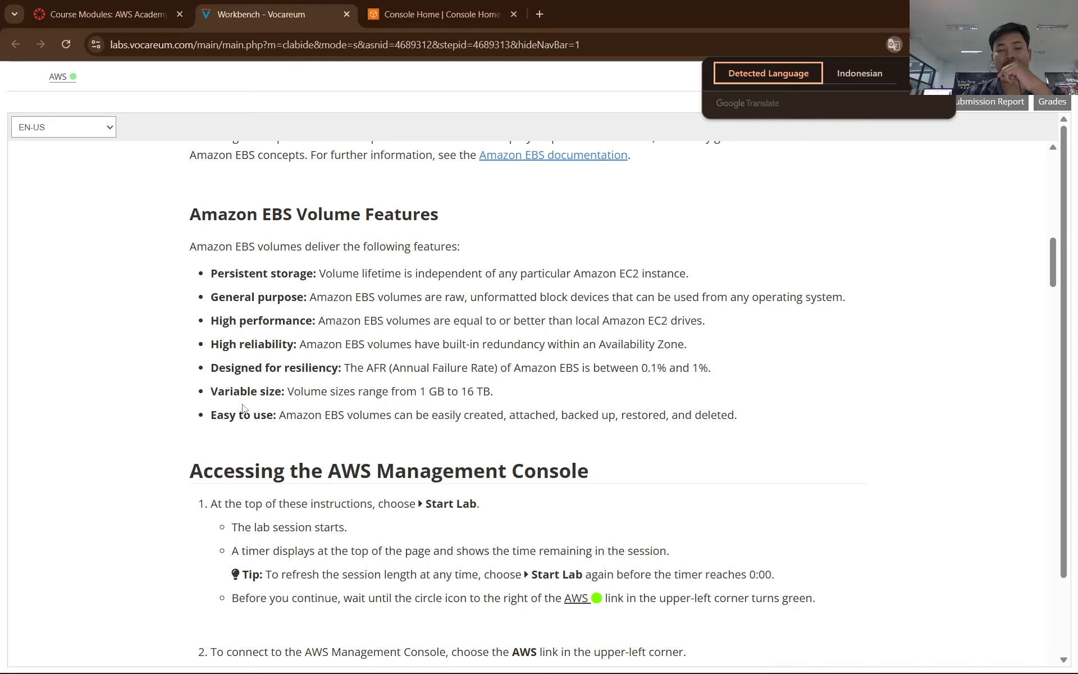
scroll(343, 388, down, 5)
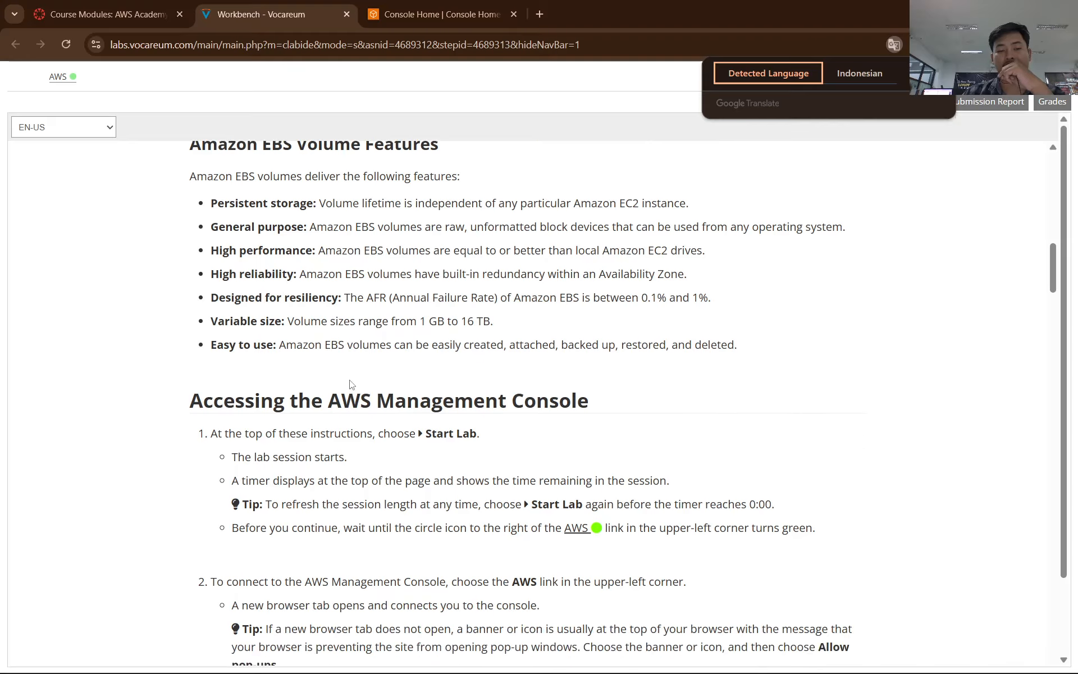
scroll(360, 357, down, 3)
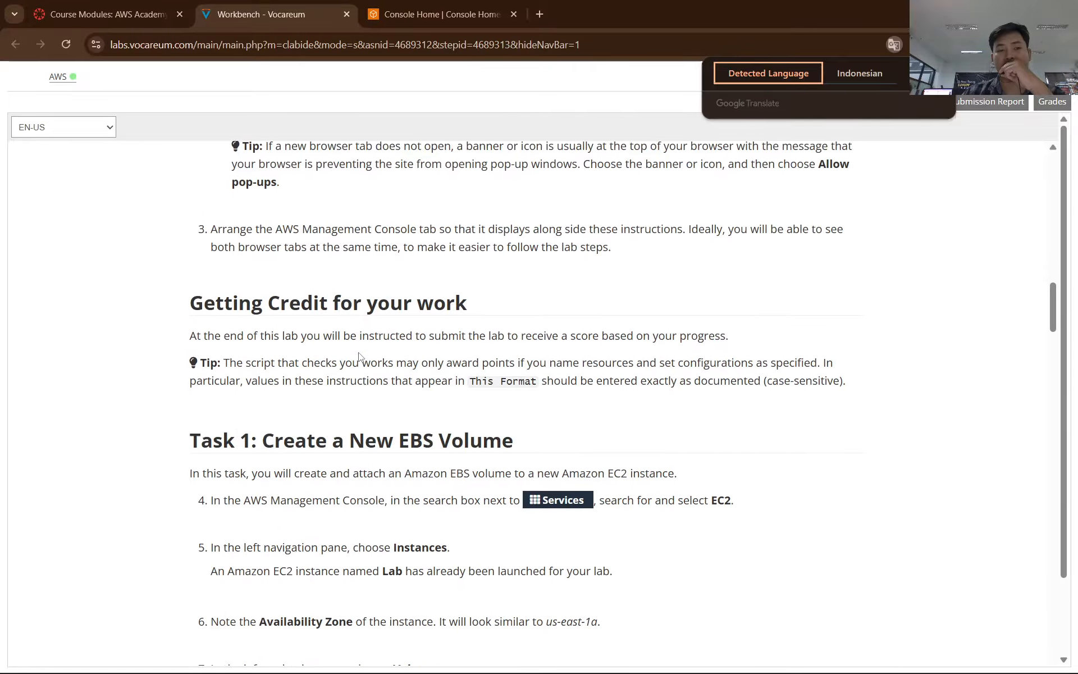
click(402, 6)
click(264, 5)
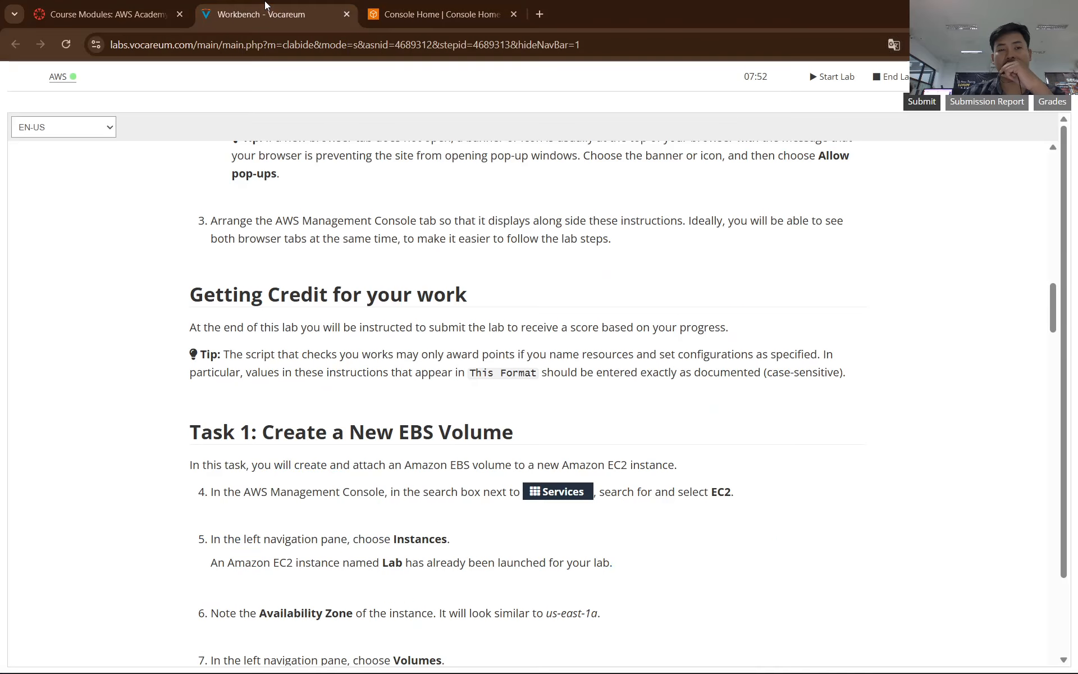
scroll(204, 303, down, 4)
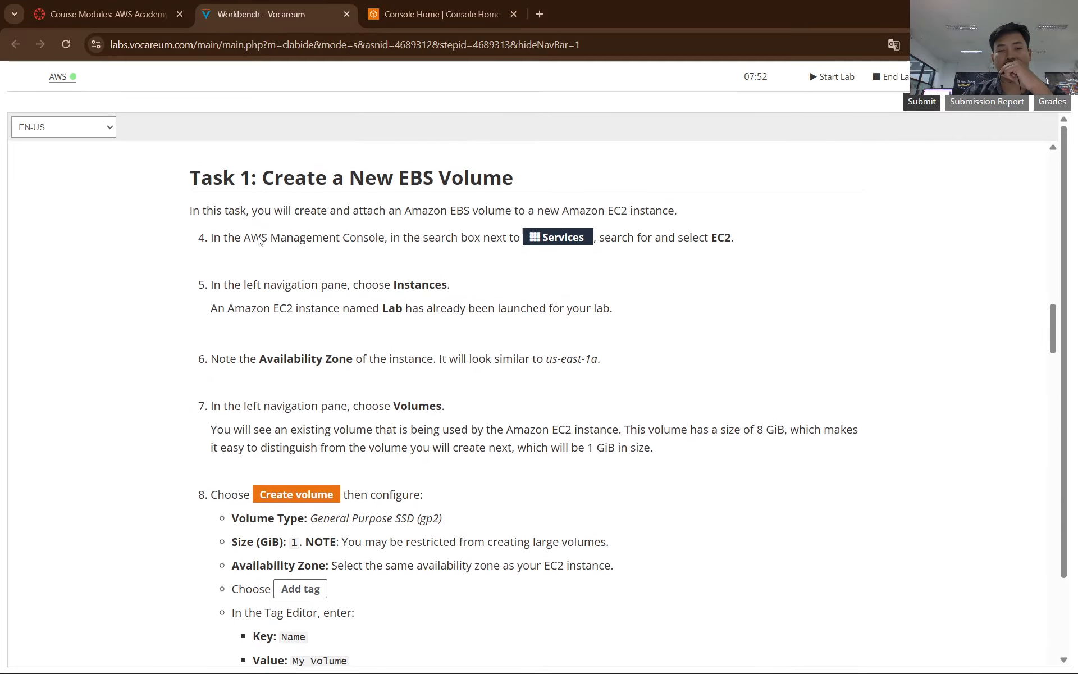
scroll(264, 230, up, 1)
drag(301, 219, 529, 225)
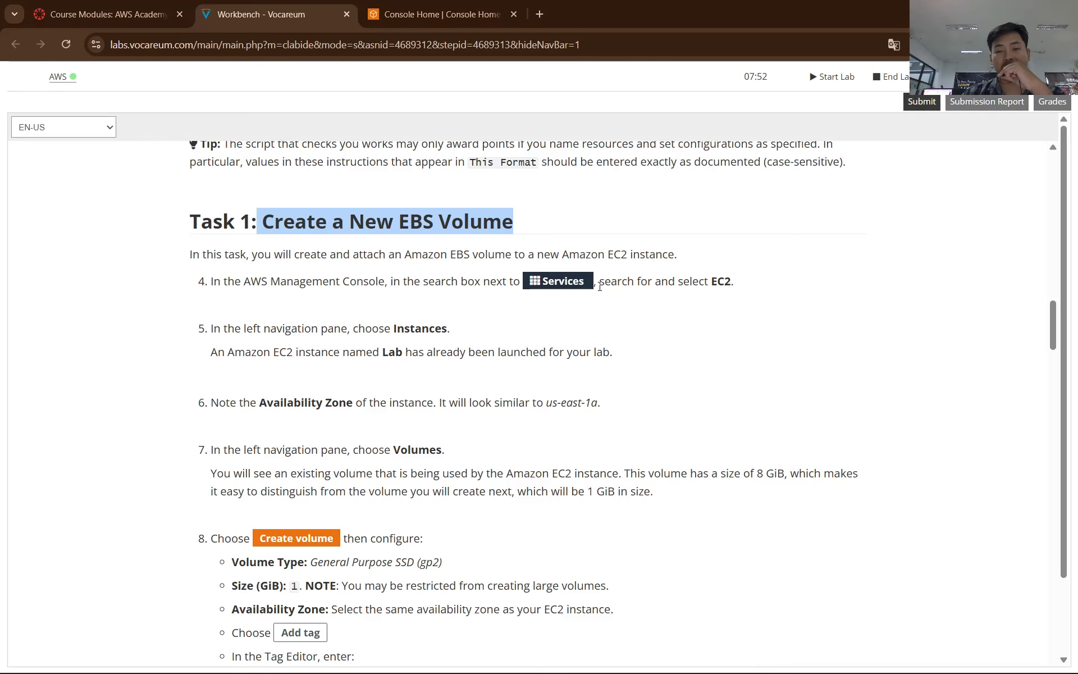
Step: Open the EC2 service in the AWS console by searching for "ec2", and return to the Task 1 instructions in Vocareum
click(438, 14)
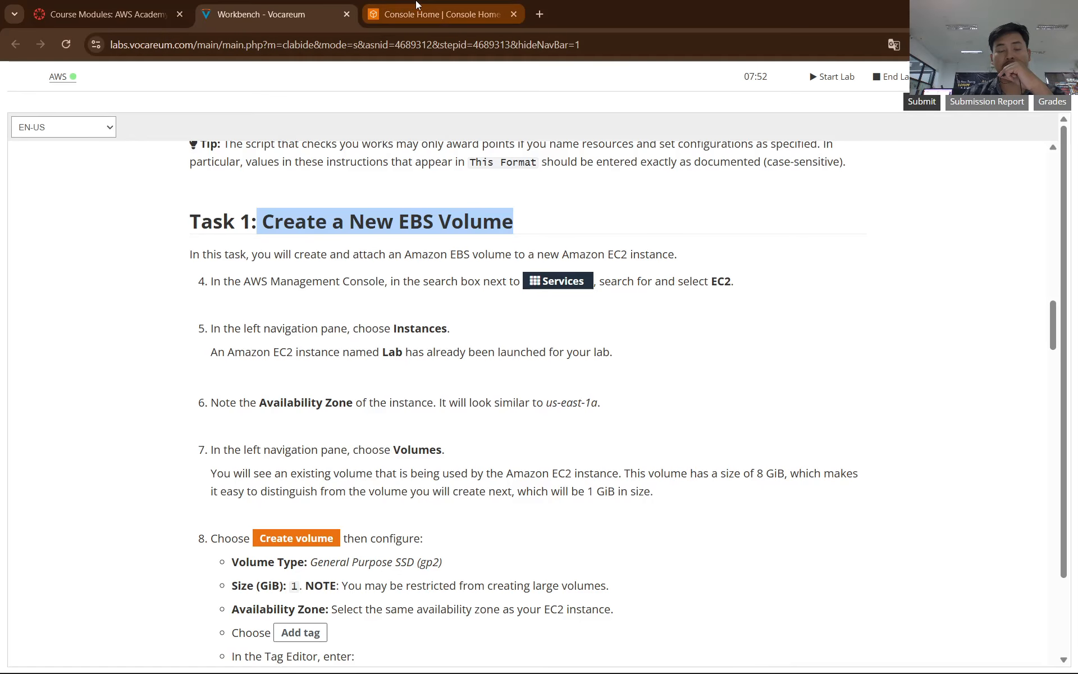
click(148, 82)
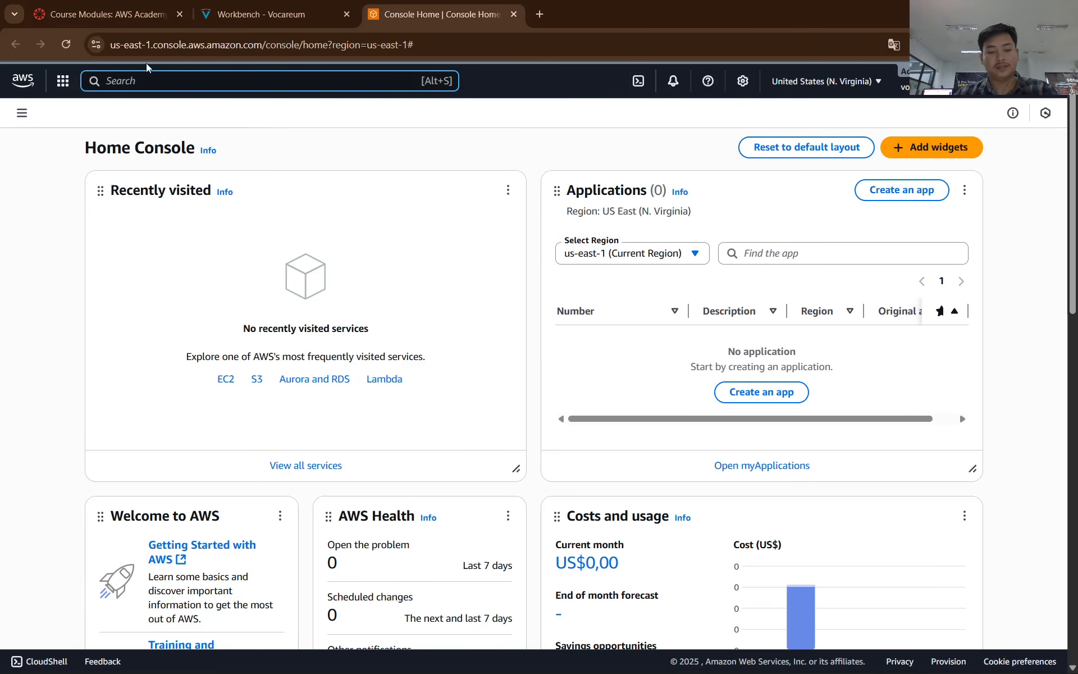
text(ec2)
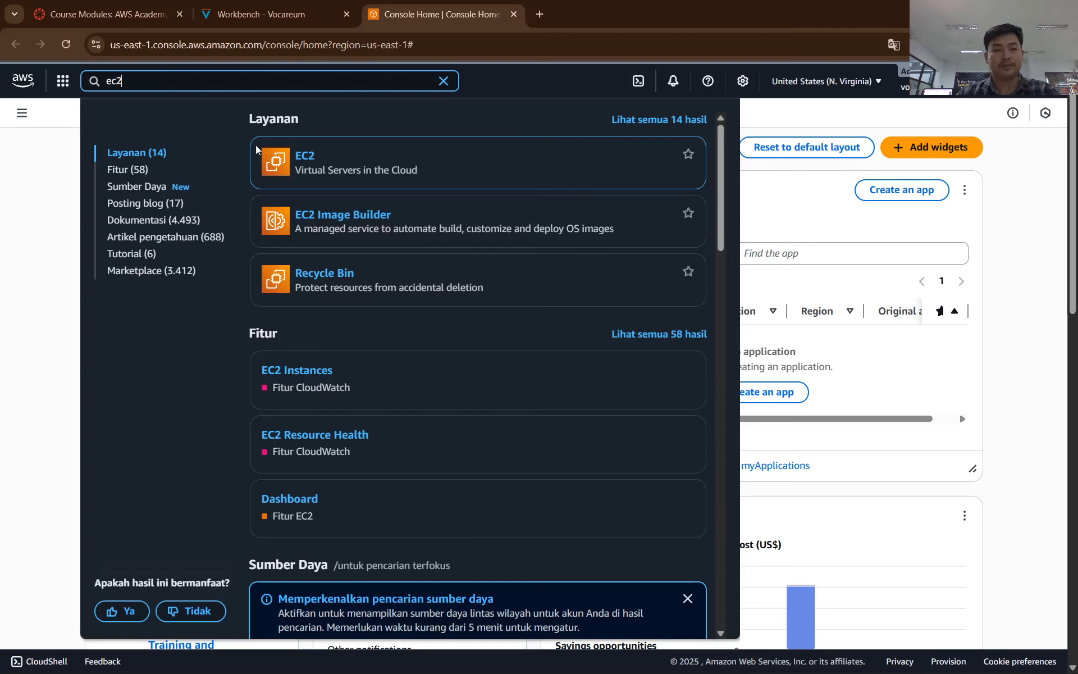
click(296, 137)
click(270, 14)
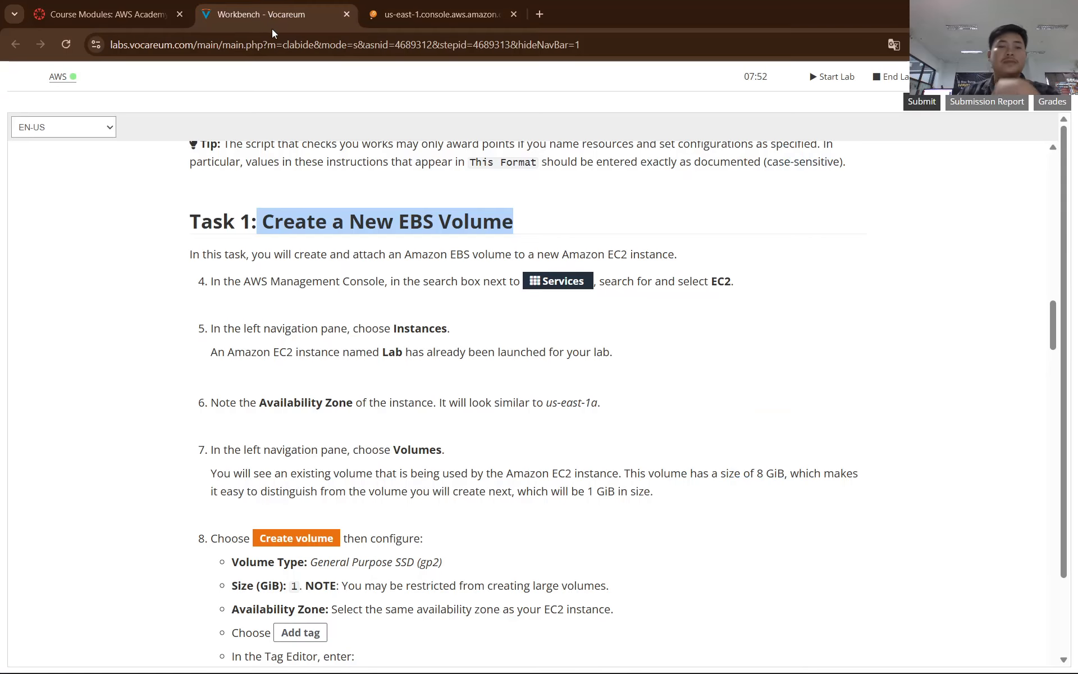
scroll(272, 289, down, 1)
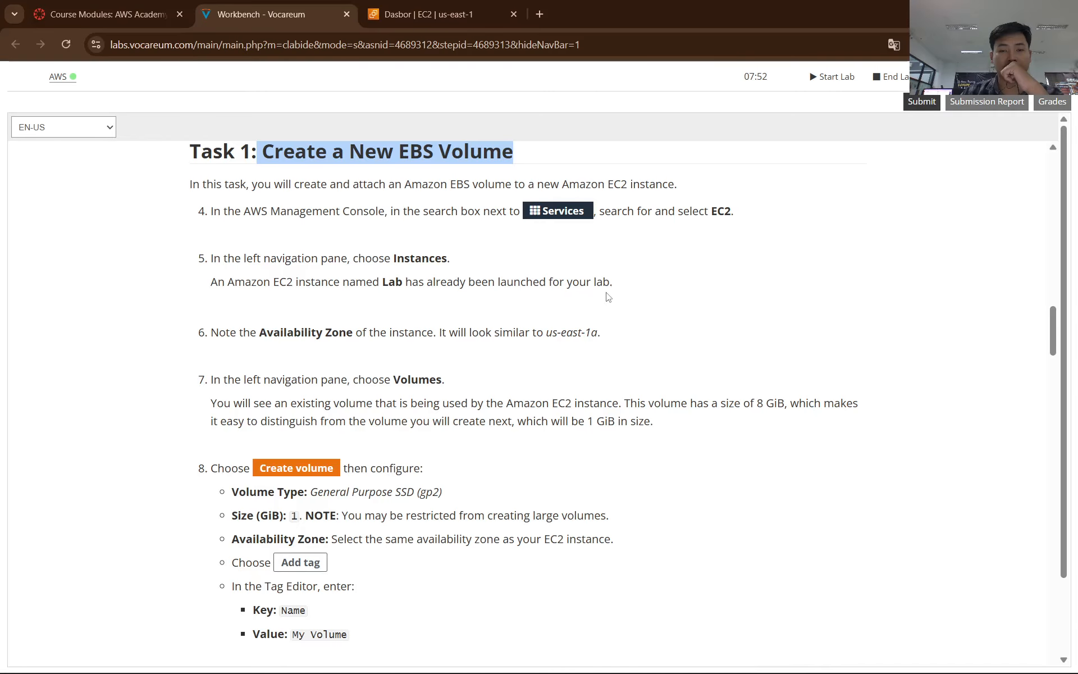
Step: Switch to the EC2 dashboard in the AWS console and translate the page into English
click(393, 14)
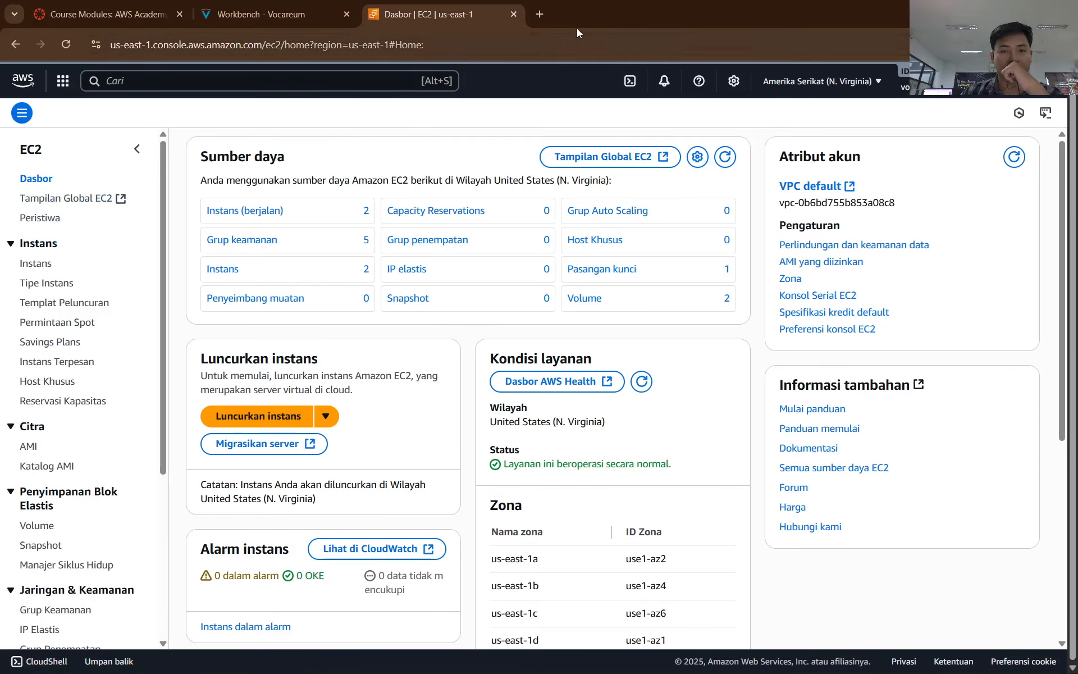
click(1062, 44)
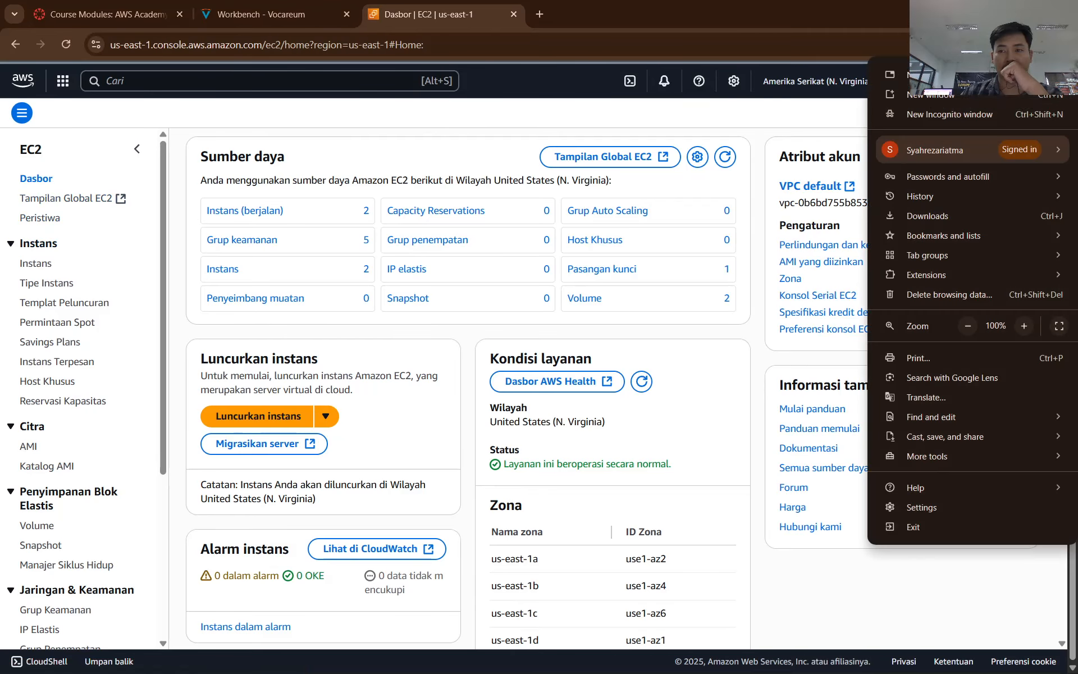
click(922, 401)
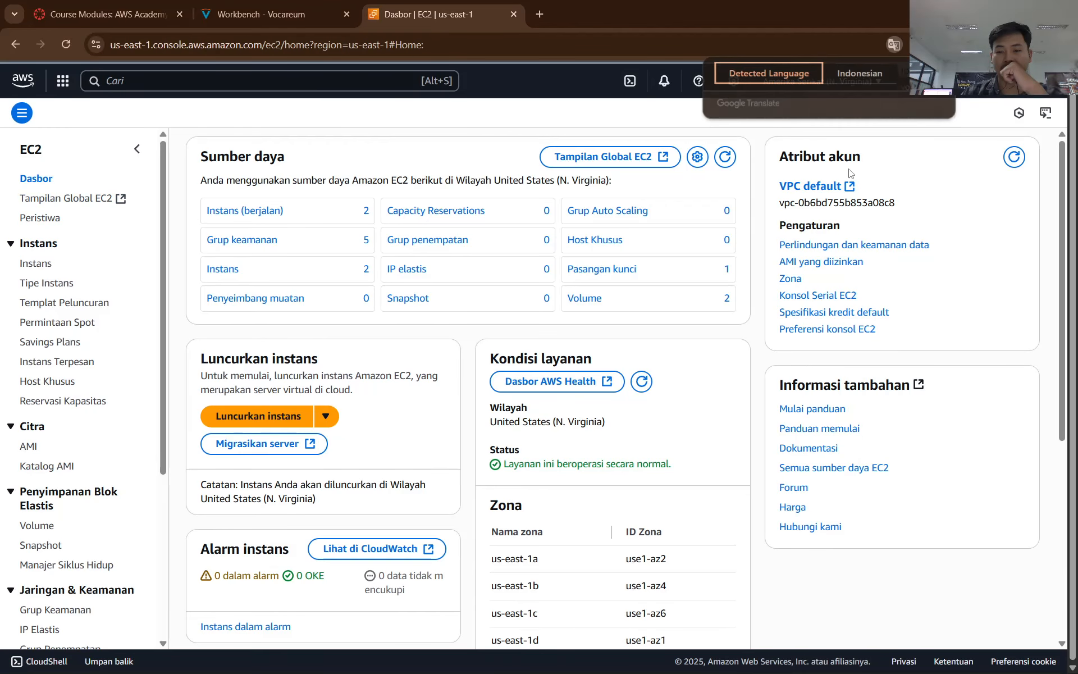
click(857, 74)
click(843, 102)
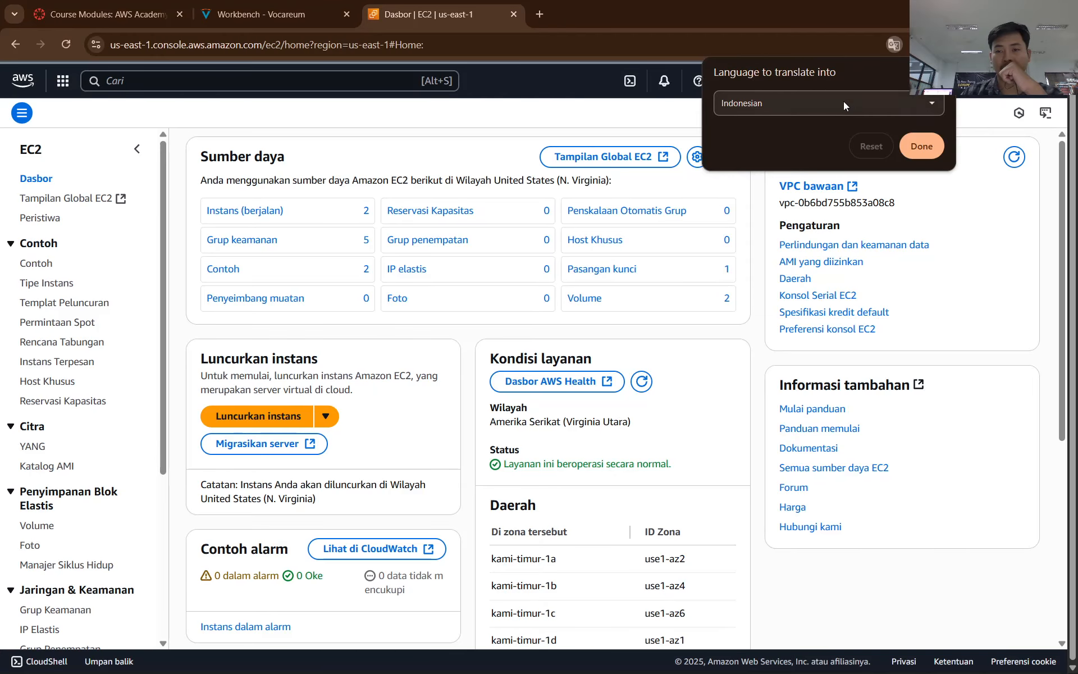
click(842, 101)
text(e)
key(Return)
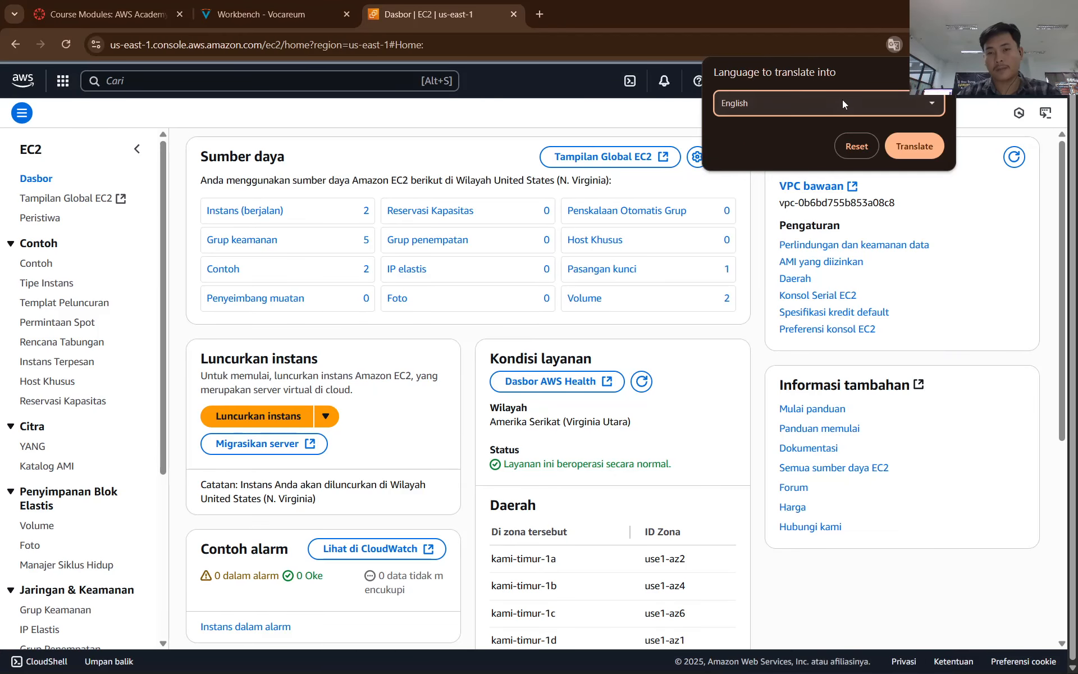
click(909, 144)
click(645, 115)
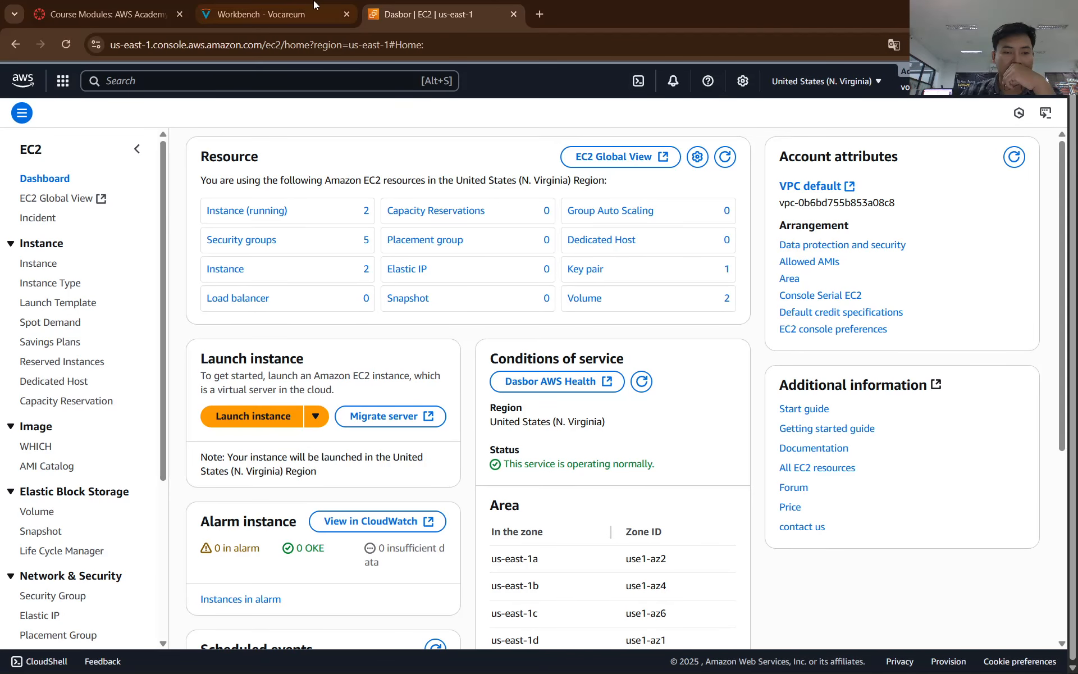
Step: Compare the Task 1 instructions in Vocareum with the navigation entries of the EC2 dashboard
click(269, 14)
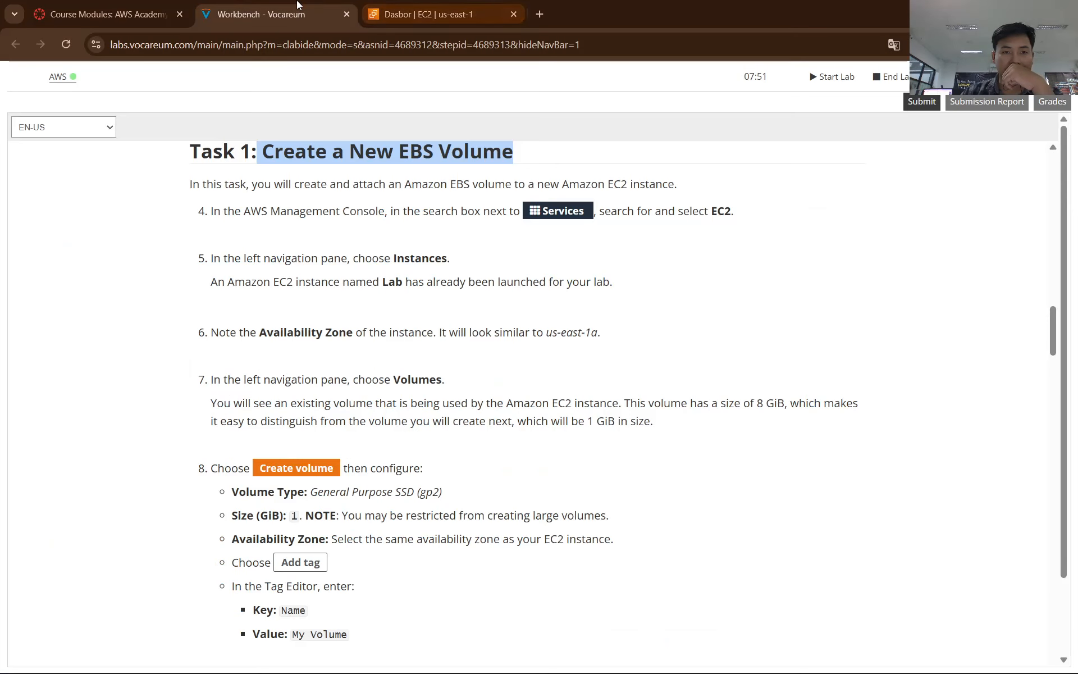
click(446, 7)
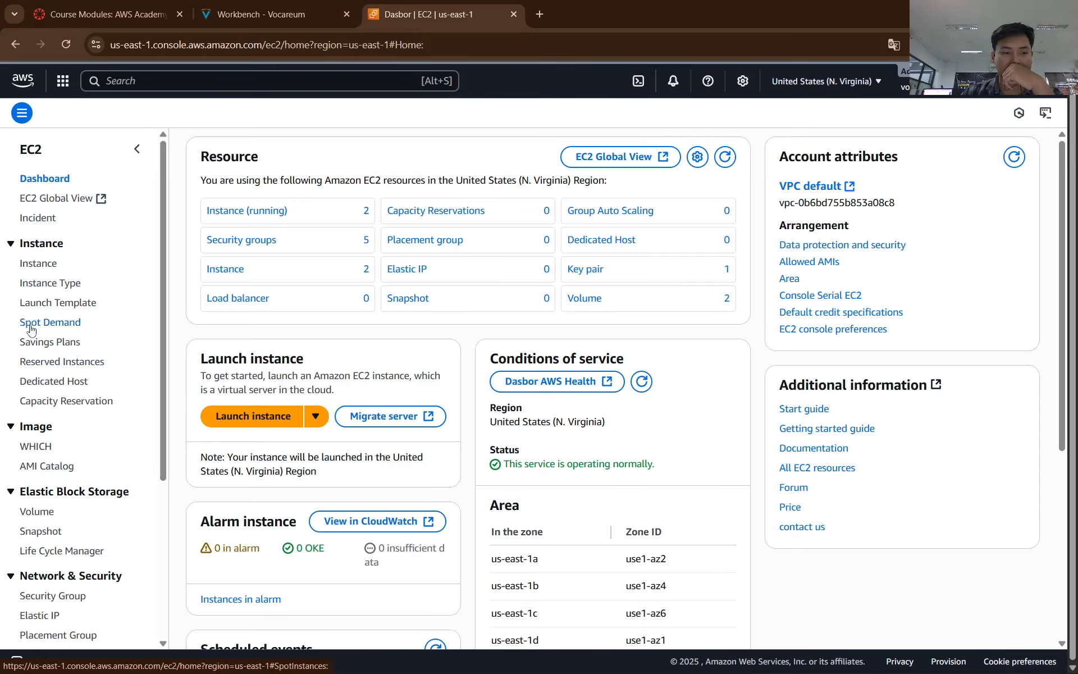
scroll(50, 489, down, 2)
scroll(51, 484, up, 2)
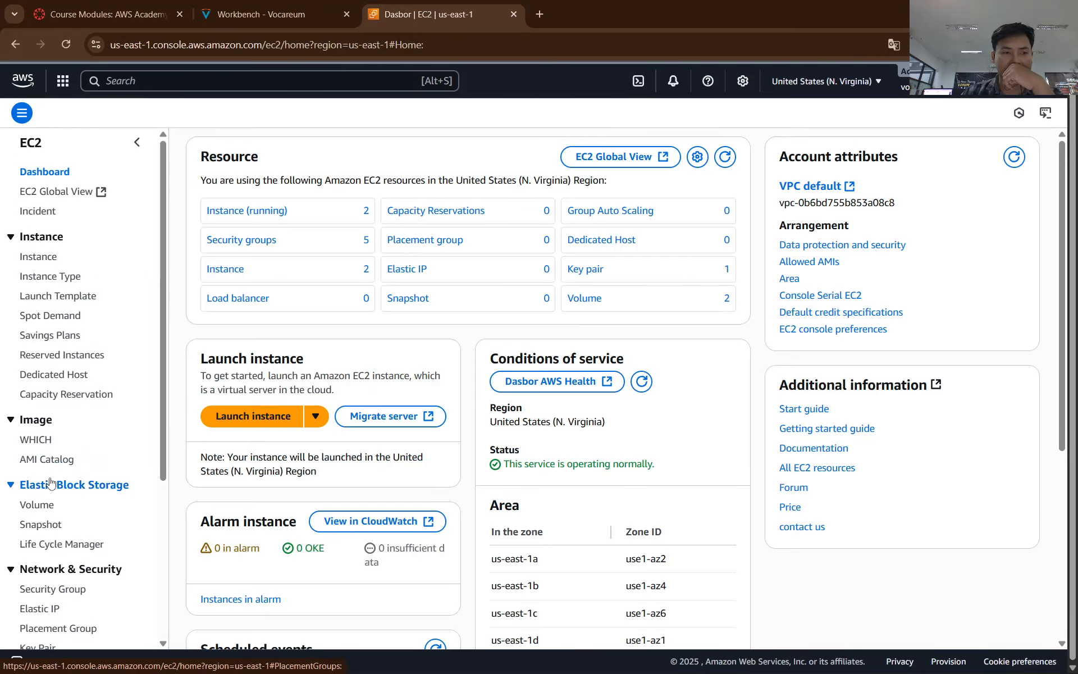
click(269, 14)
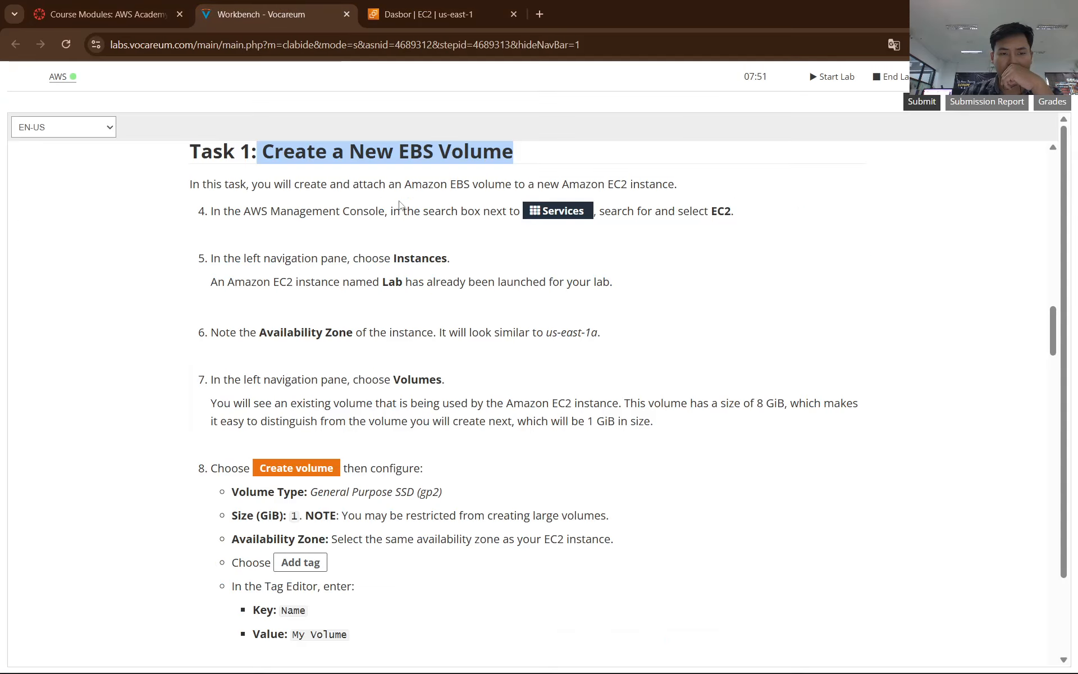
Step: Switch to the EC2 console, open the Instances list and select the Lab instance
click(443, 12)
click(53, 264)
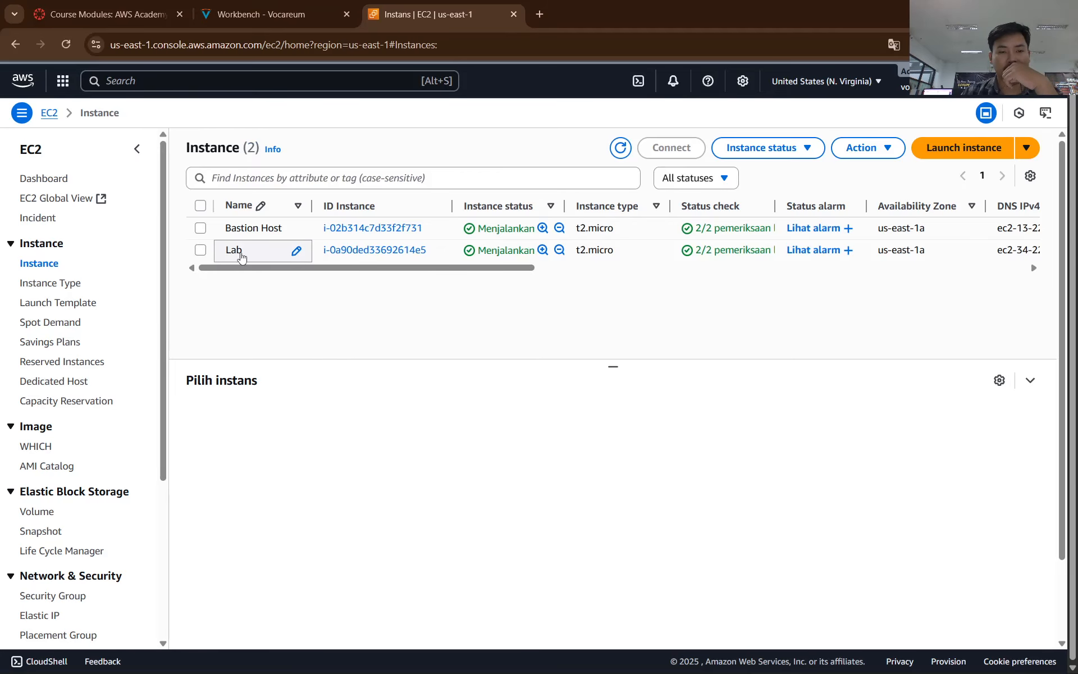
click(200, 250)
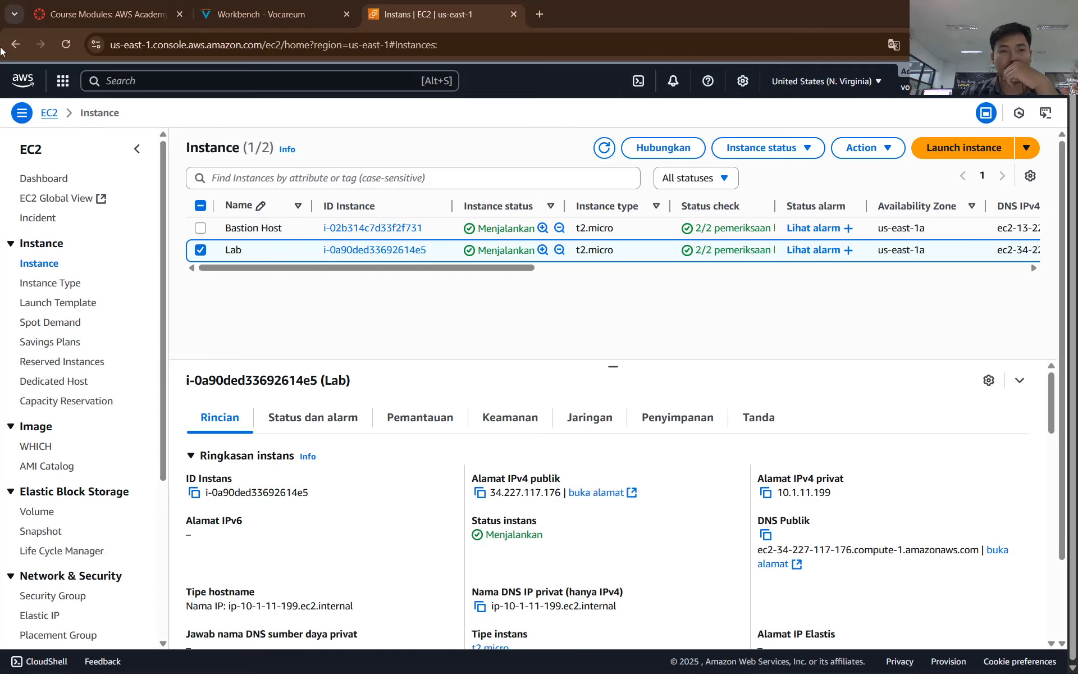
Step: Capture a screenshot of the selected Lab instance and paste it centred into the Word document "Lab 4 _Working with EBS"
key(super+shift+s)
drag(5, 55, 133, 119)
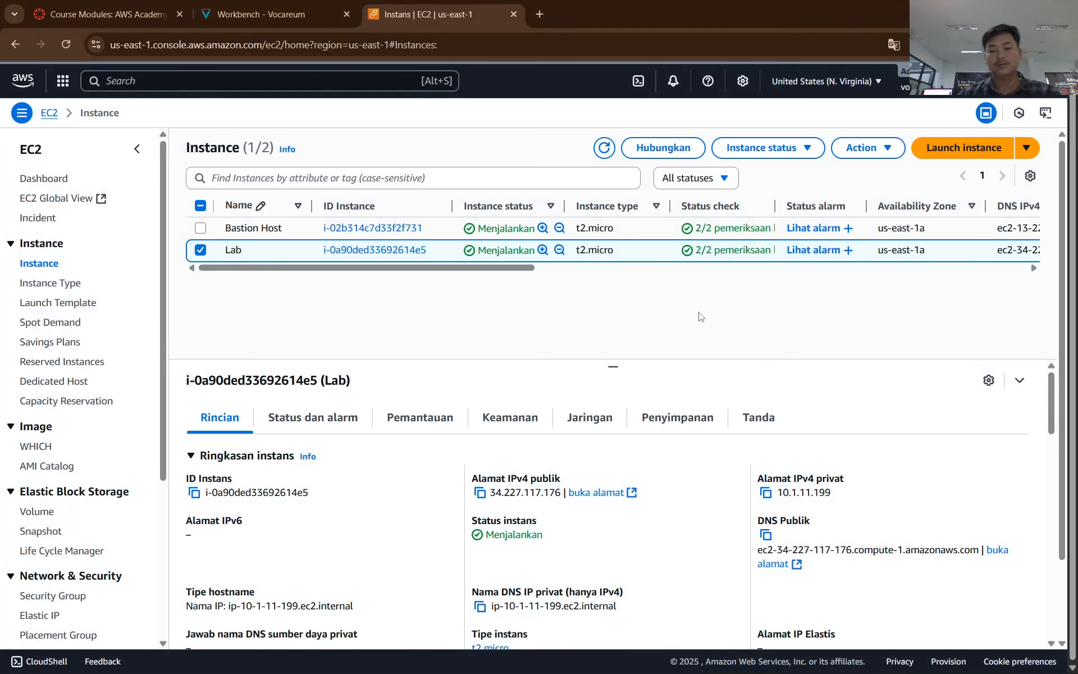
key(alt+Tab)
key(alt+Tab)
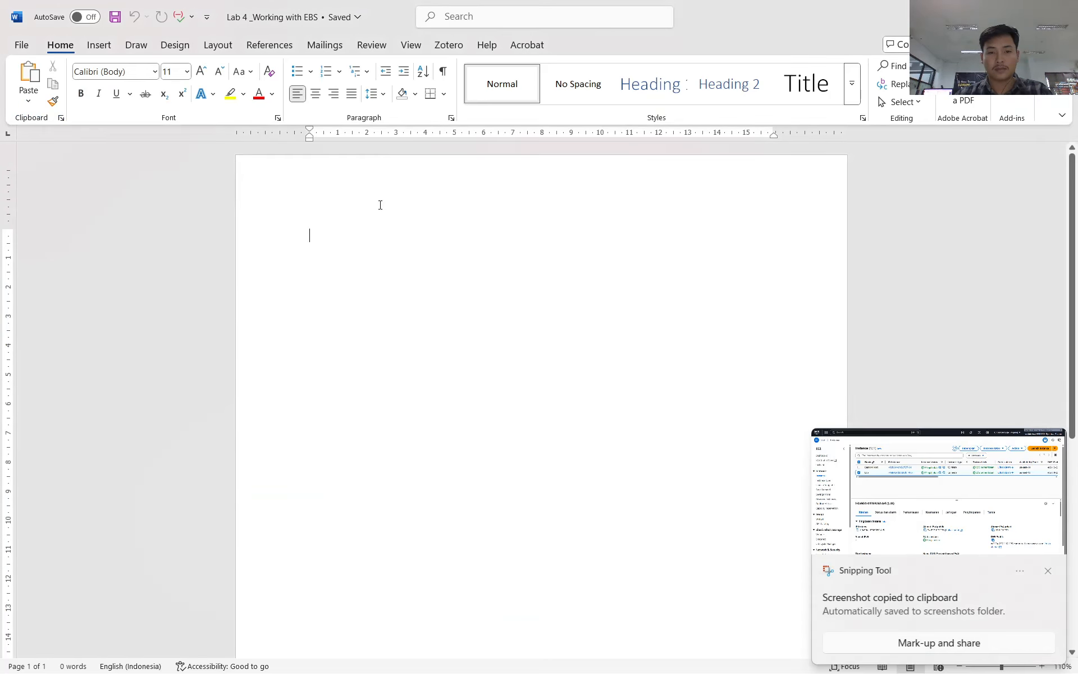
key(ctrl+v)
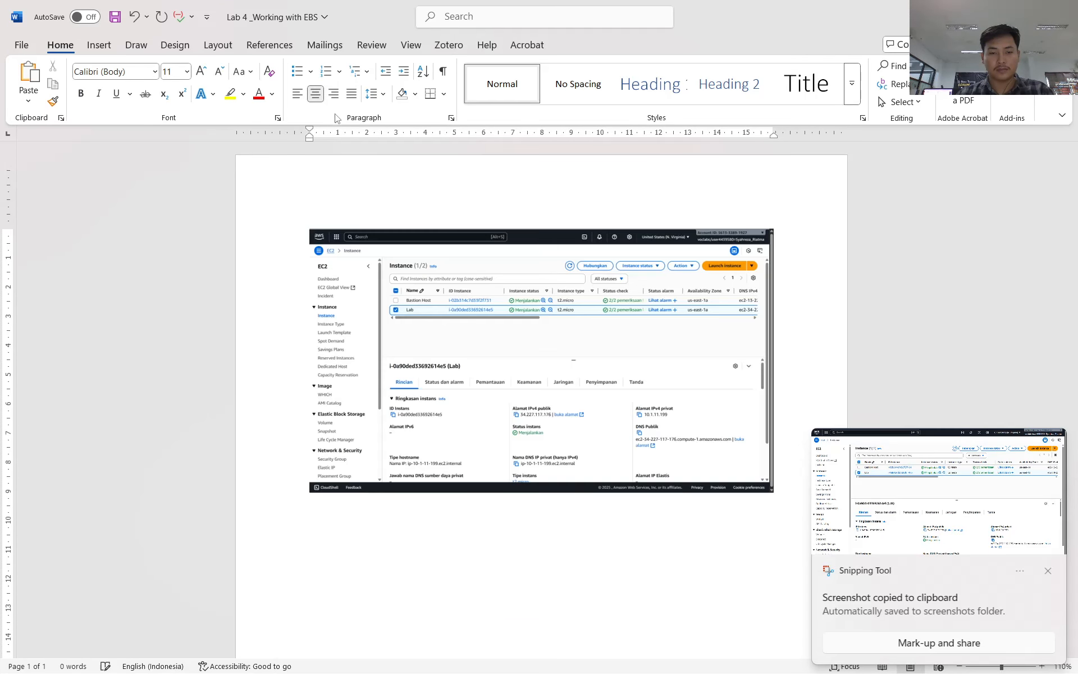
Step: Scale down the pasted instance screenshot proportionally and start a new line below it
click(368, 330)
drag(337, 481, 386, 449)
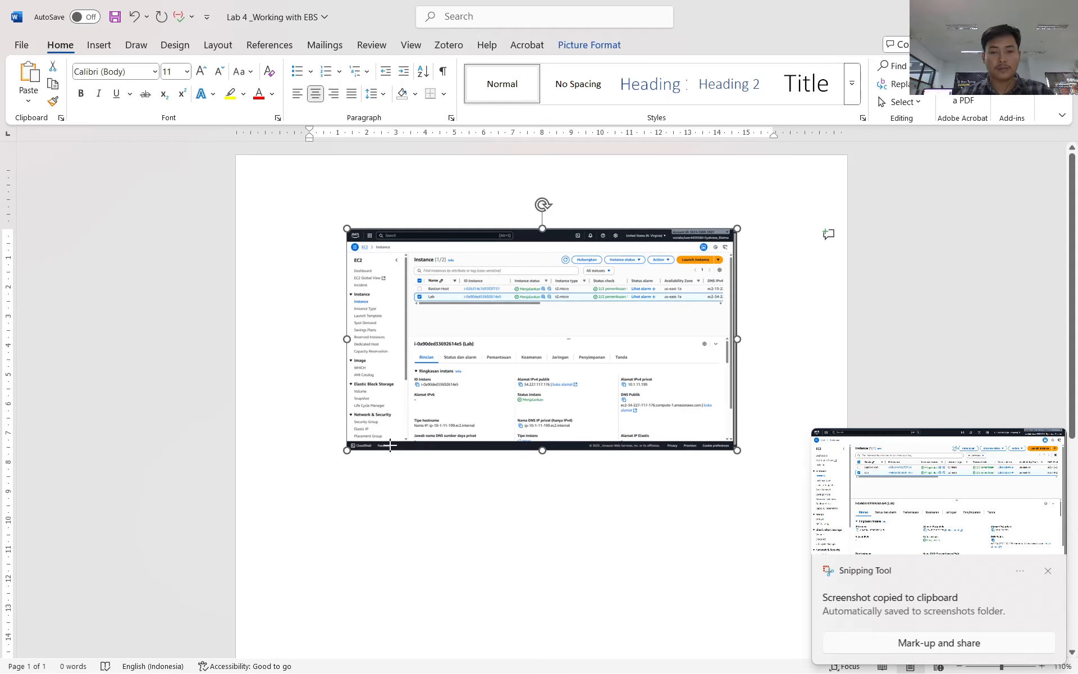
click(744, 409)
key(Return)
Step: Switch back to Chrome and check the Task 1 instructions in Vocareum against the EC2 instance list
key(alt+Tab)
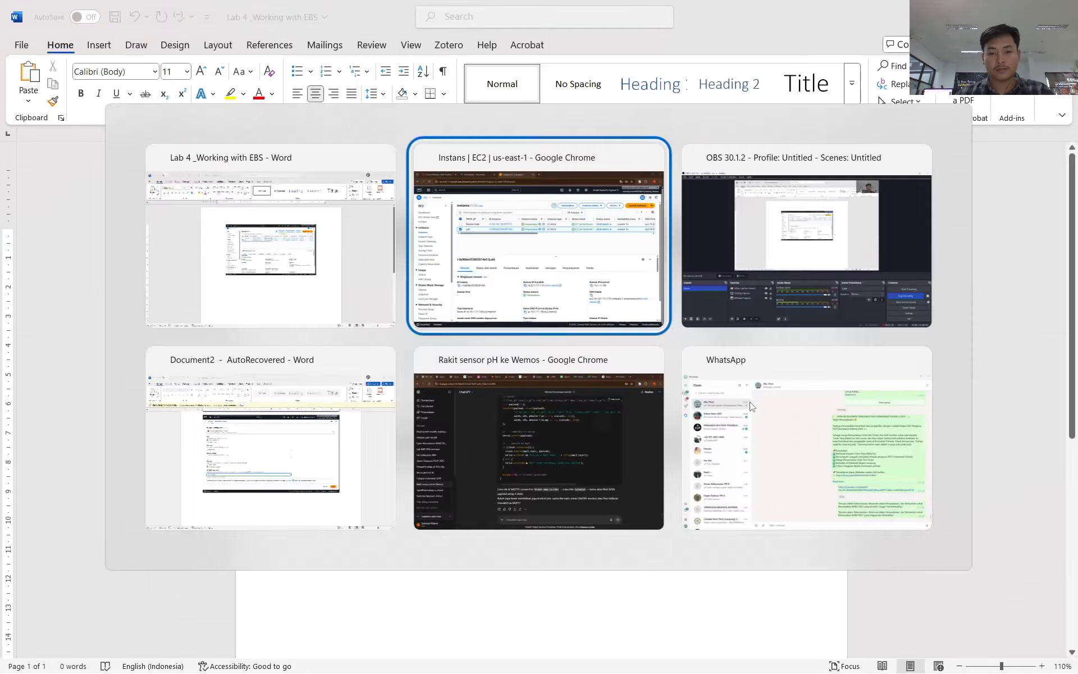
click(275, 14)
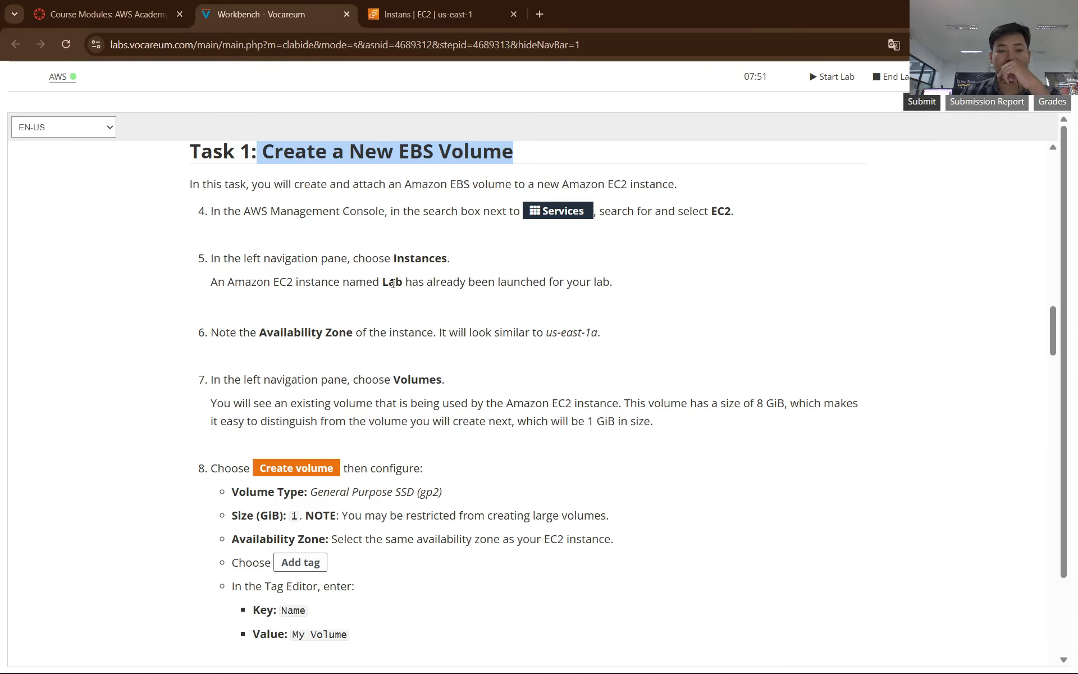
click(418, 7)
click(285, 5)
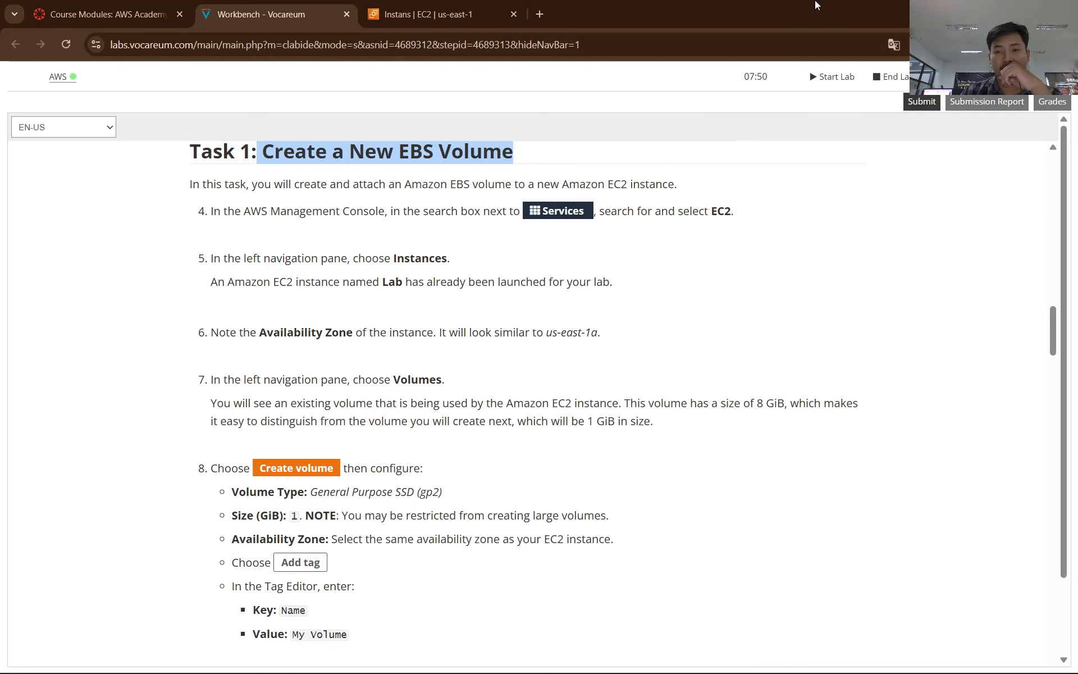
Step: Translate the Task 1 instructions page into Indonesian, choosing Indonesian as the target language
click(892, 42)
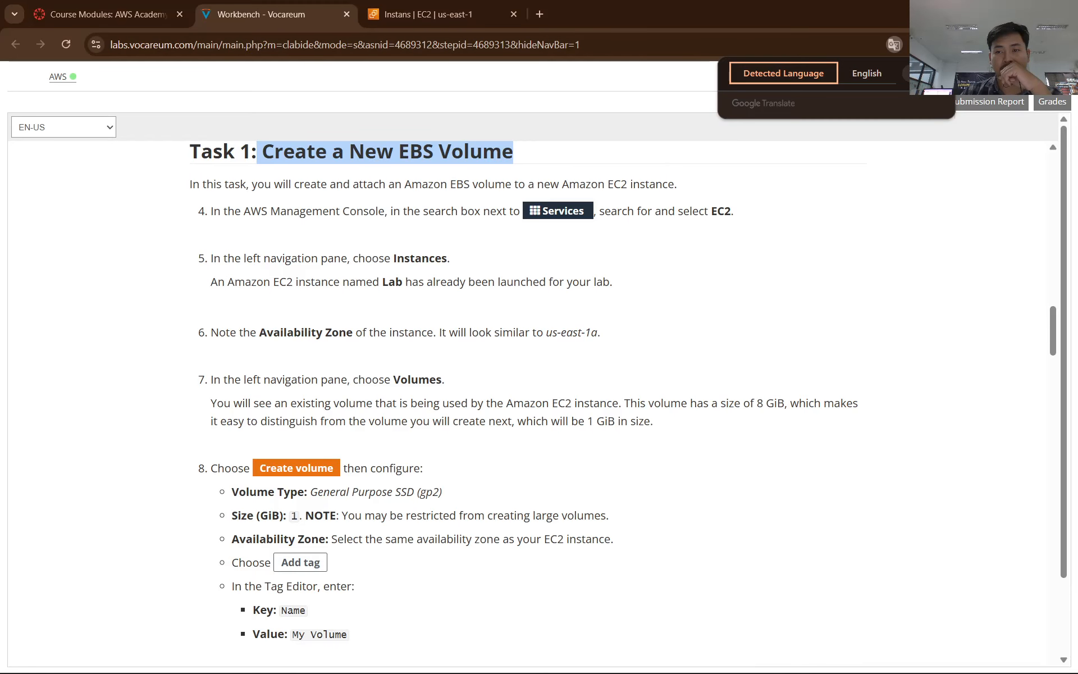
click(907, 73)
click(848, 105)
click(847, 97)
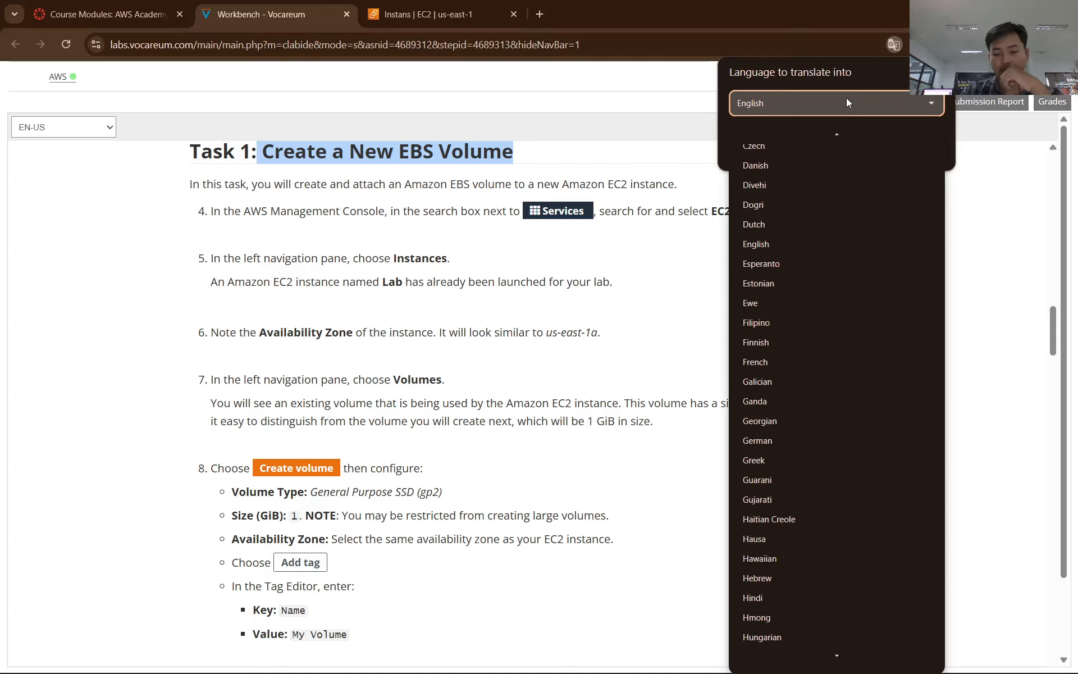
text(in)
key(Return)
click(907, 141)
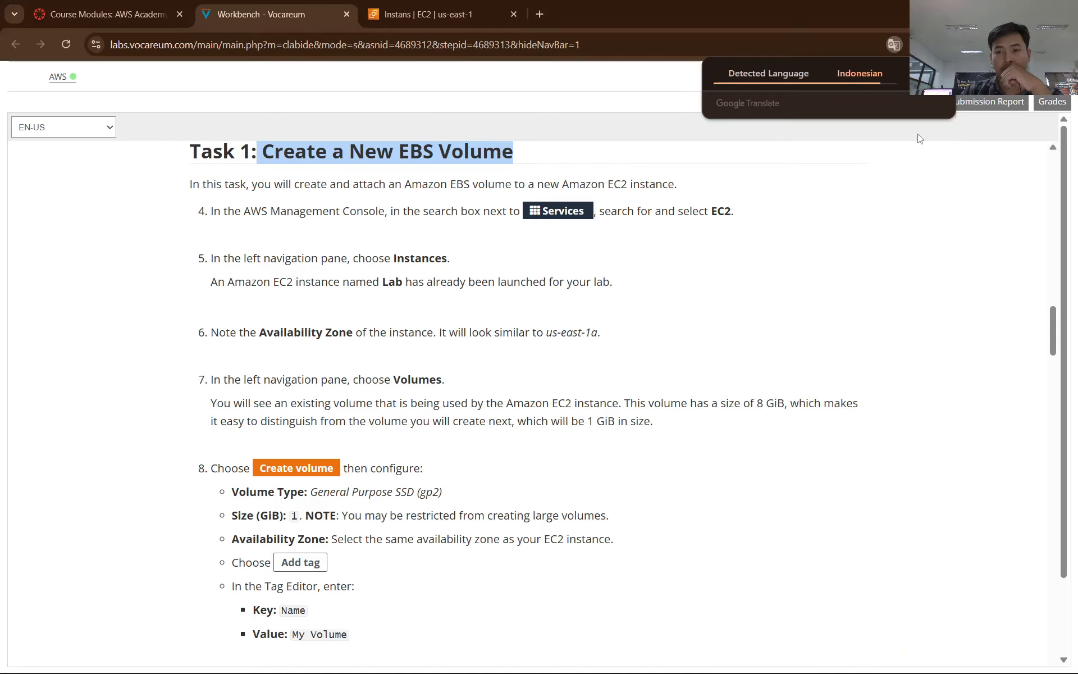
click(701, 225)
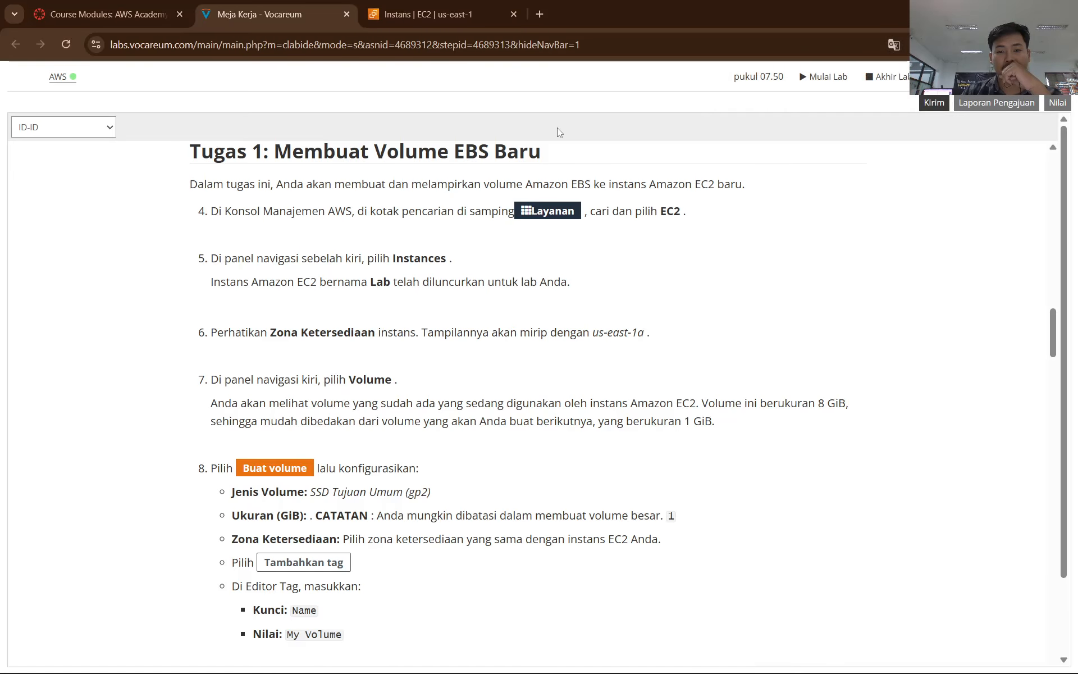
Step: Enlarge the Lab instance's details pane in the EC2 console and compare it with steps 5 to 8 of the lab instructions
click(432, 14)
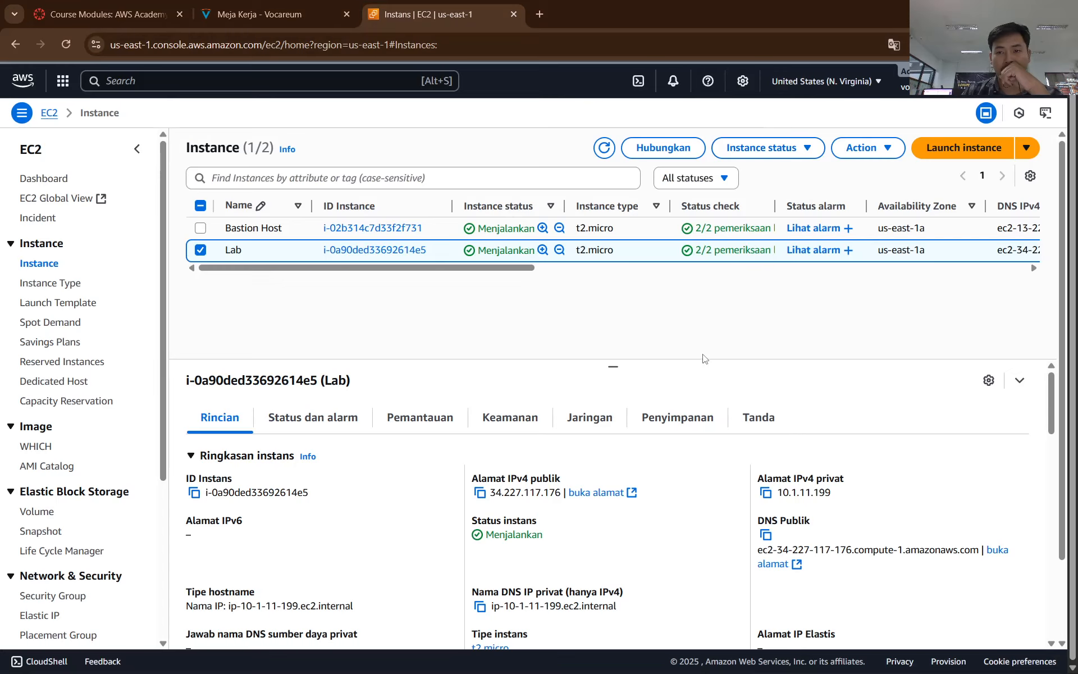
drag(612, 367, 604, 322)
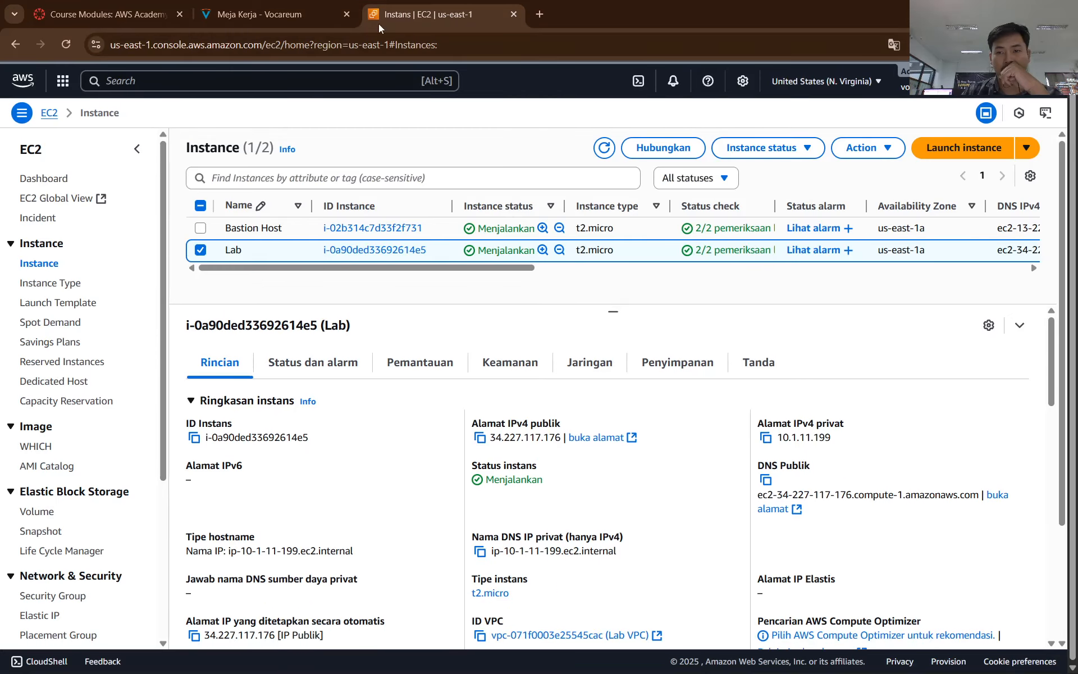
click(287, 6)
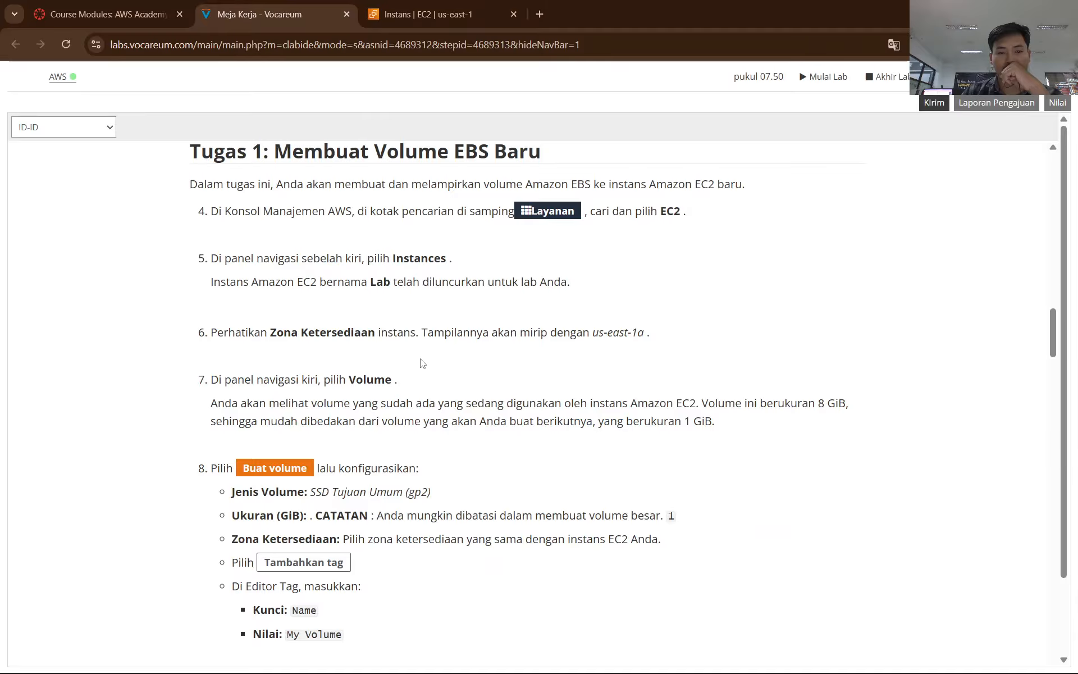
scroll(423, 363, down, 1)
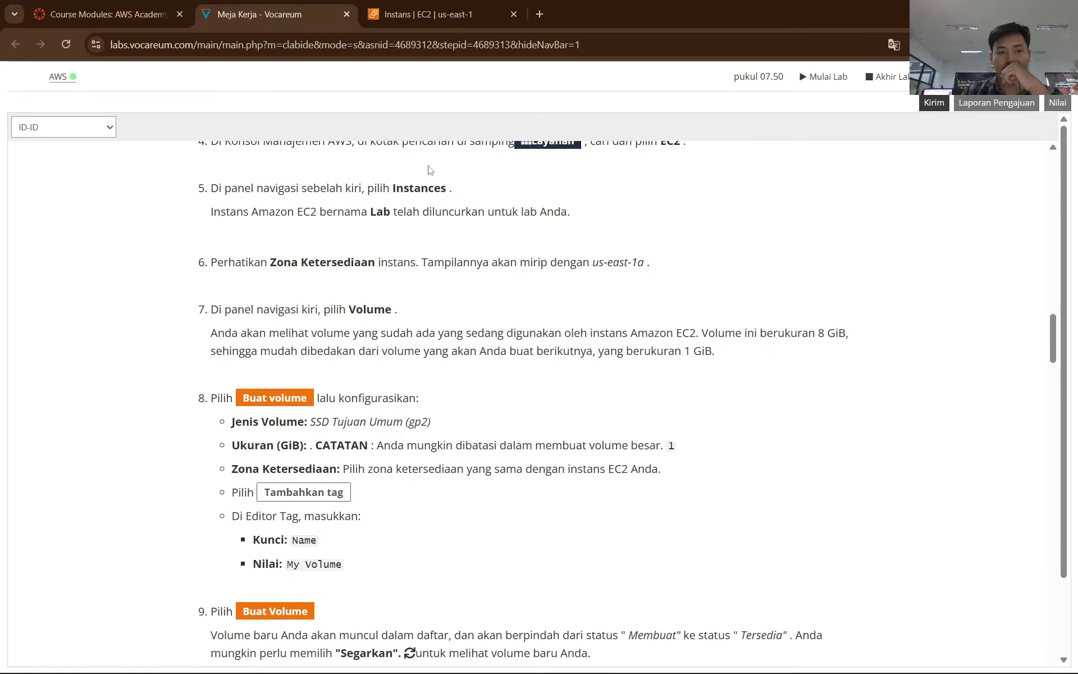
Step: Restore the Vocareum lab instructions to their original language
click(479, 22)
key(ctrl+shift+Tab)
click(893, 44)
click(777, 68)
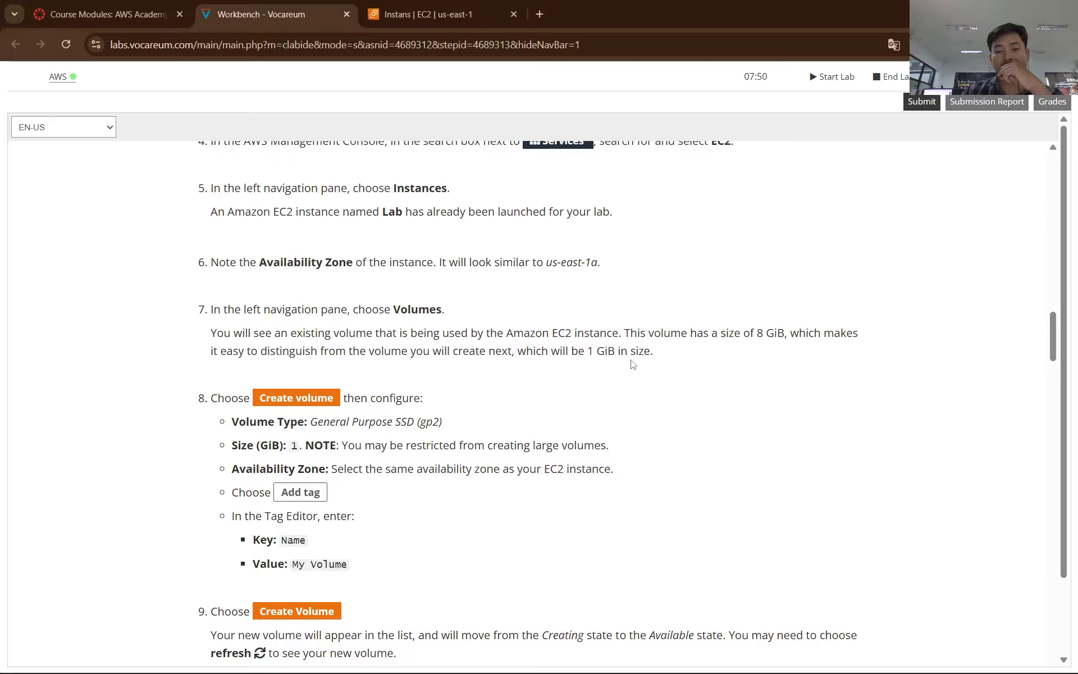
Step: Recheck the Task 1 instructions and open the Volumes list under Elastic Block Storage in the EC2 console
scroll(456, 236, up, 1)
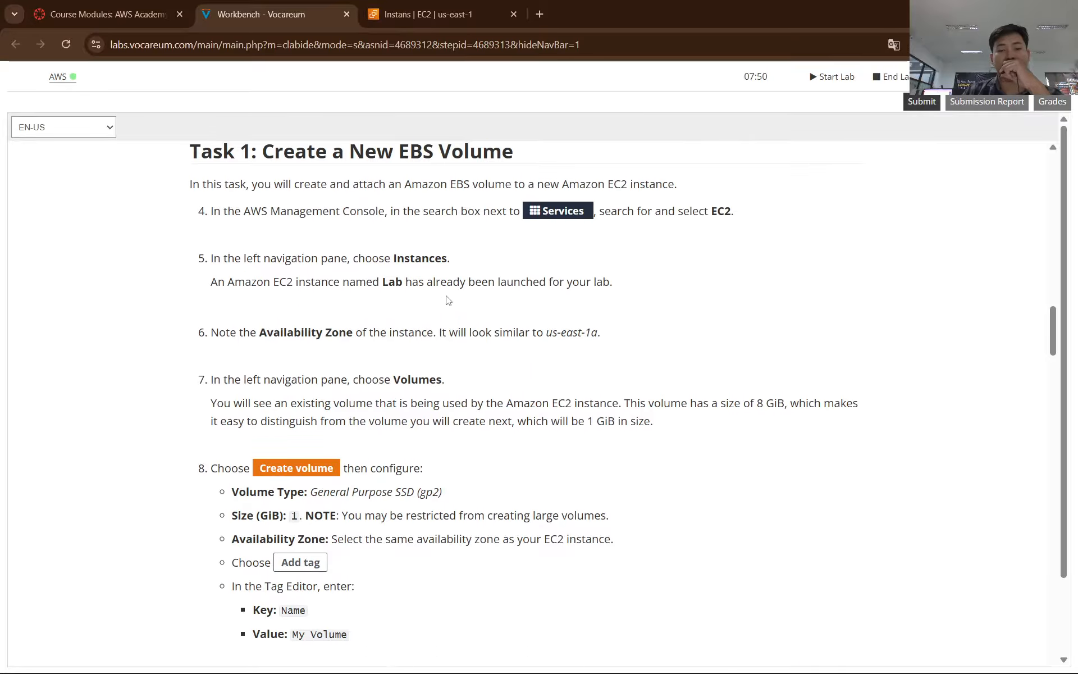
scroll(456, 224, down, 1)
click(452, 7)
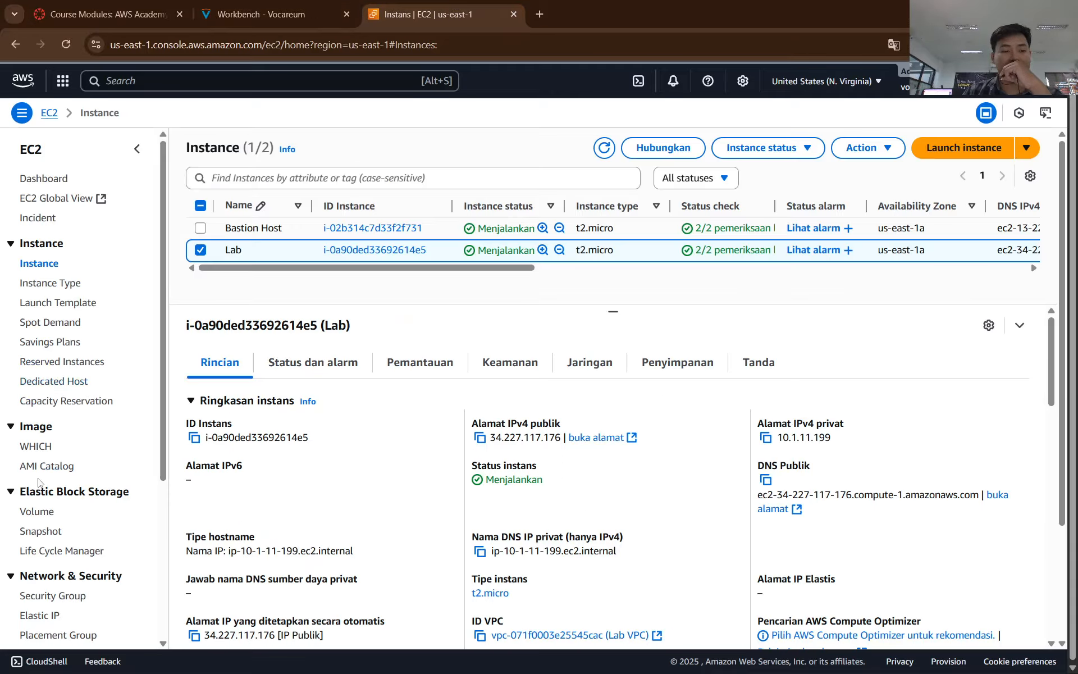
click(40, 516)
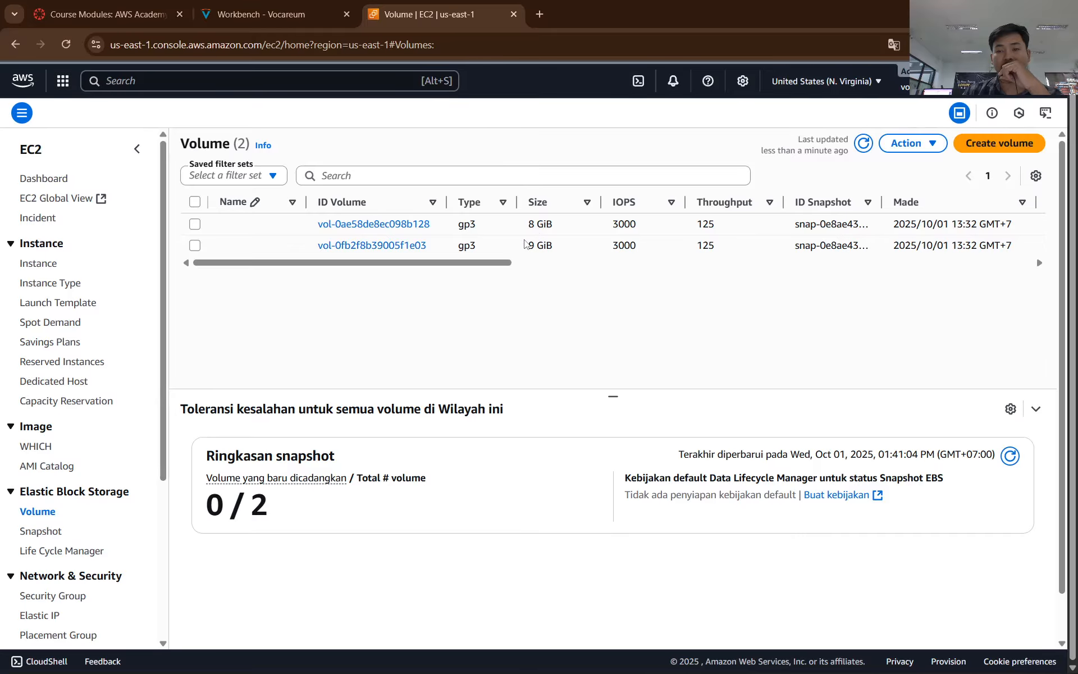
Step: Show the Vocareum lab instructions in Indonesian and read the step 7 description of the volume sizes, highlighting its lines
click(269, 14)
scroll(543, 286, up, 1)
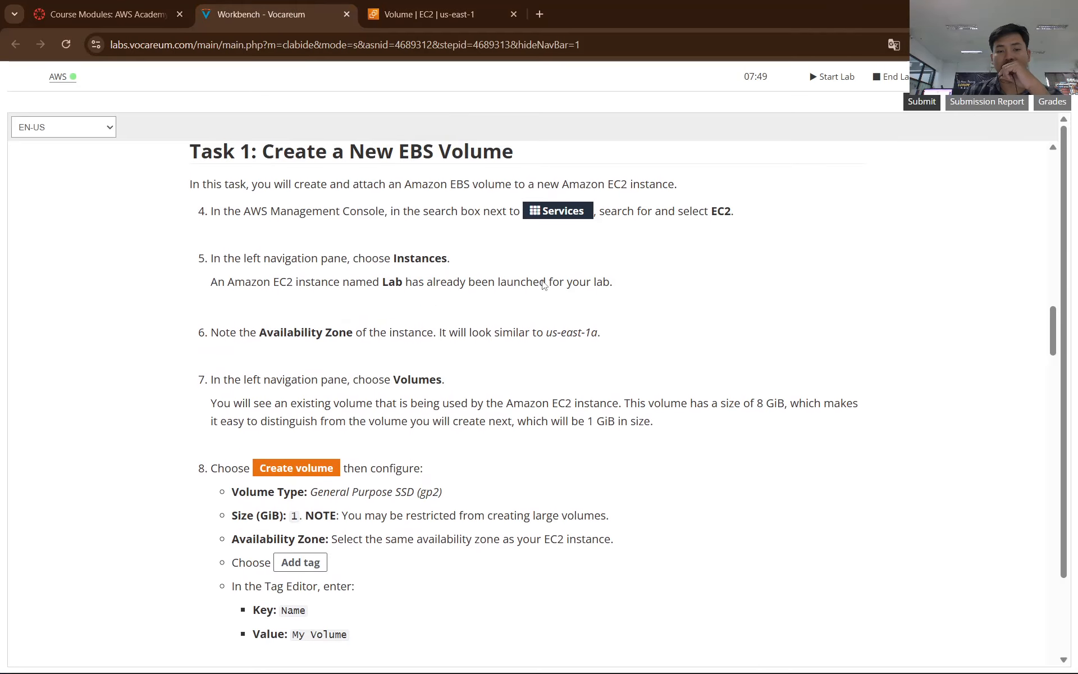
scroll(542, 286, down, 1)
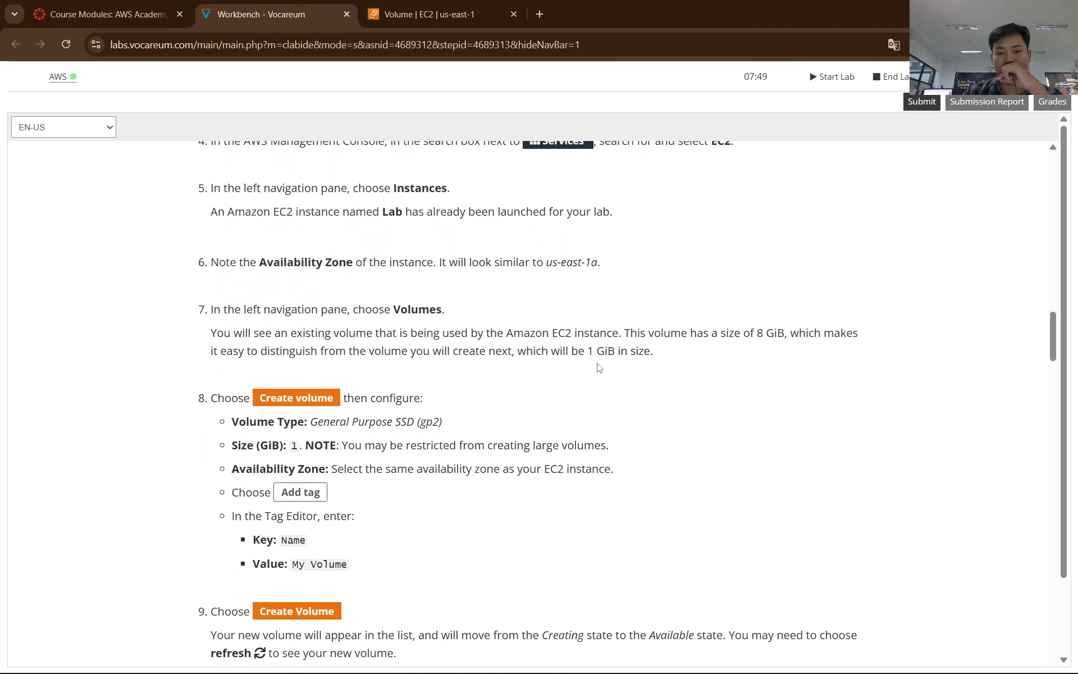
click(894, 44)
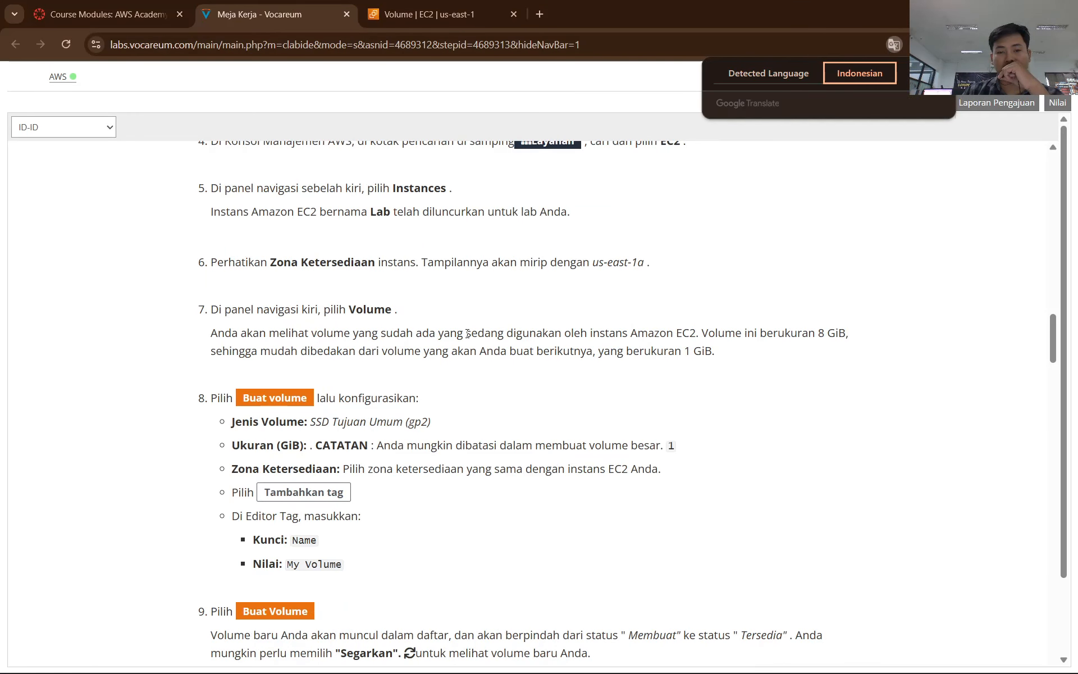
drag(213, 332, 850, 341)
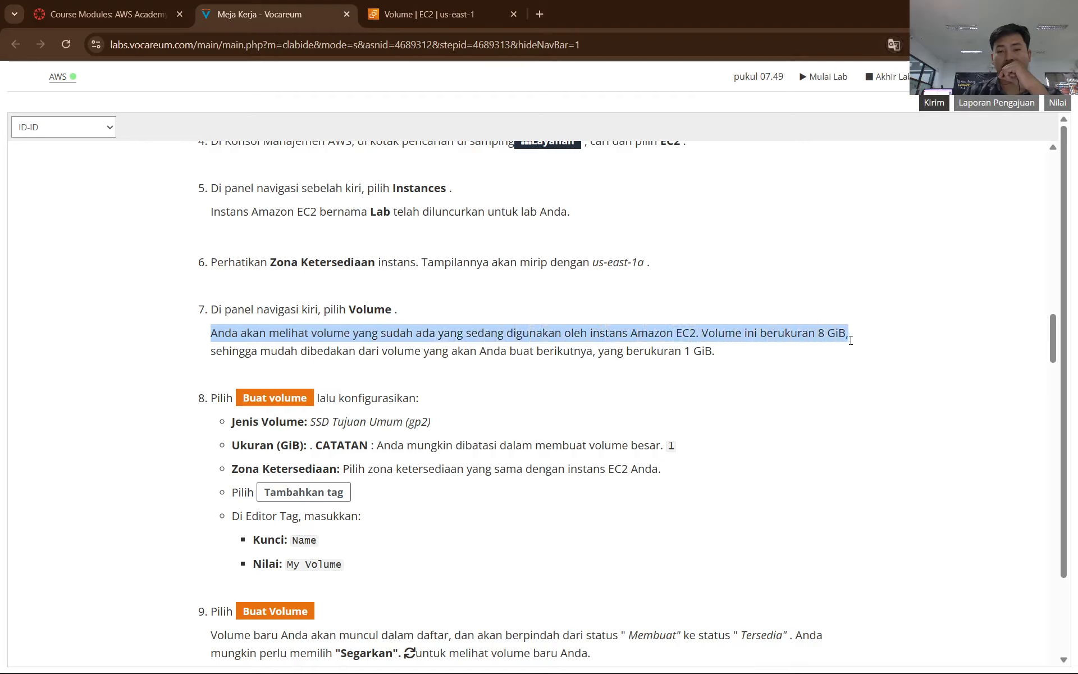
drag(211, 352, 725, 360)
click(694, 376)
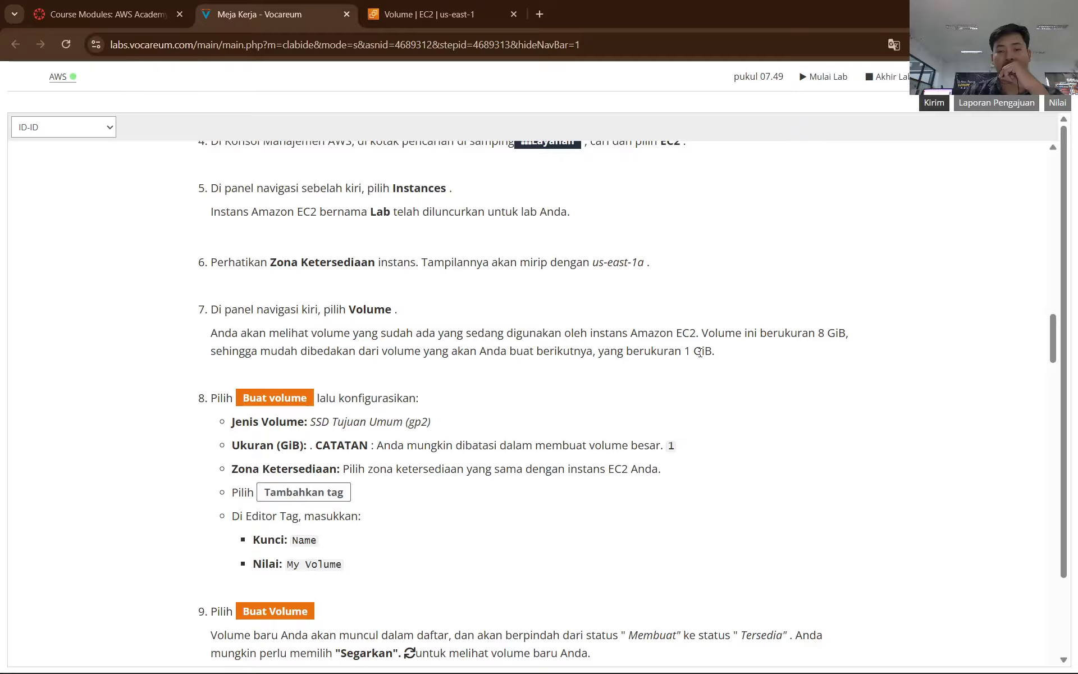
Step: Restore the lab instructions to their original language and review the volume settings in step 8
click(894, 44)
click(752, 75)
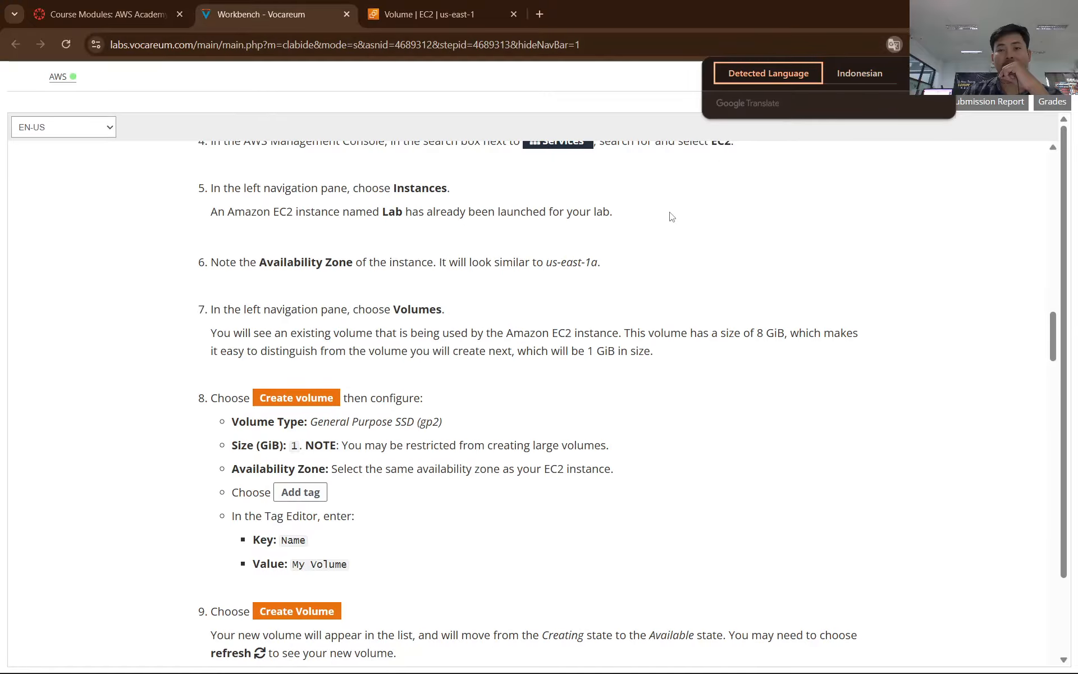
scroll(433, 284, down, 3)
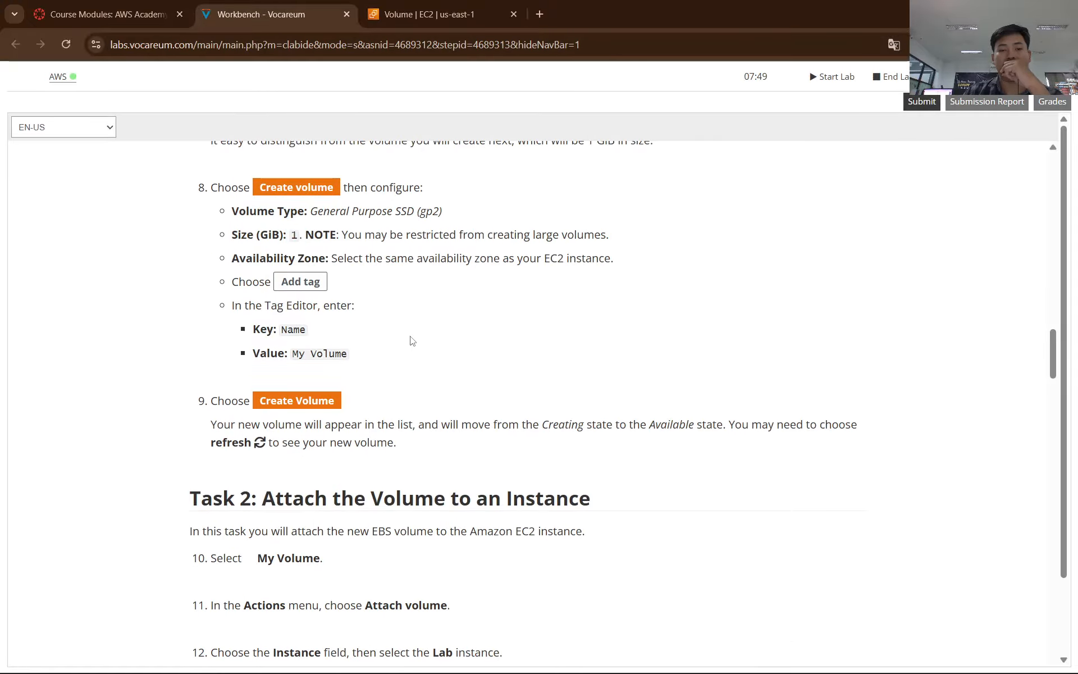
scroll(412, 339, up, 1)
Step: Capture a screenshot of the EC2 Volumes list and paste it into the Word document below the instance screenshot
click(427, 15)
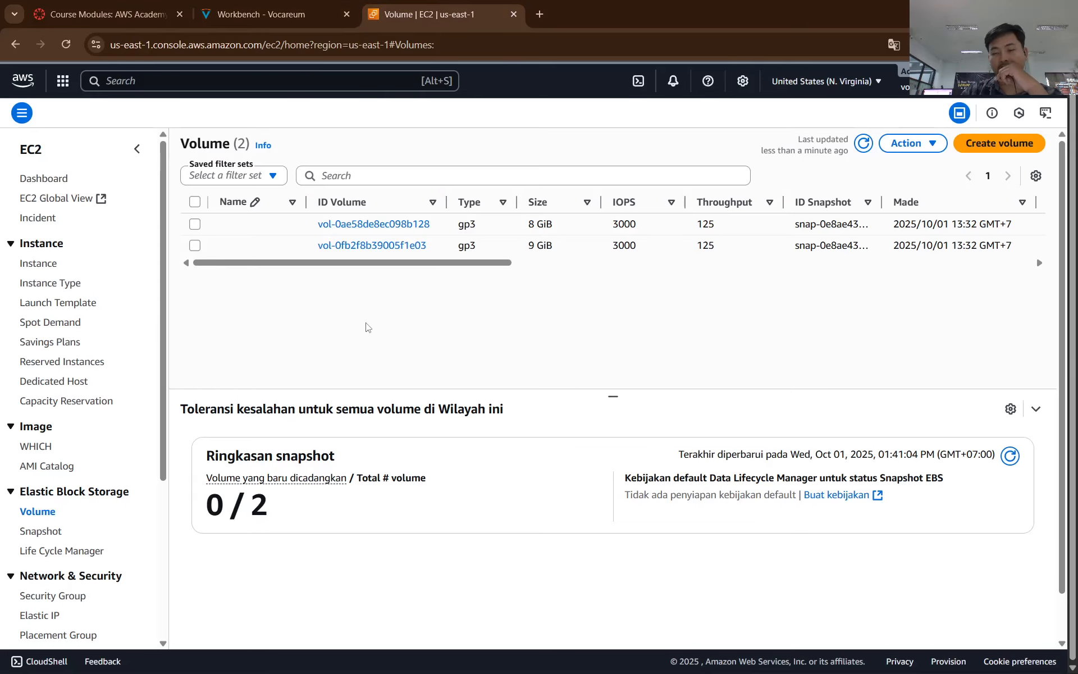
key(super+shift+s)
drag(1, 55, 1069, 651)
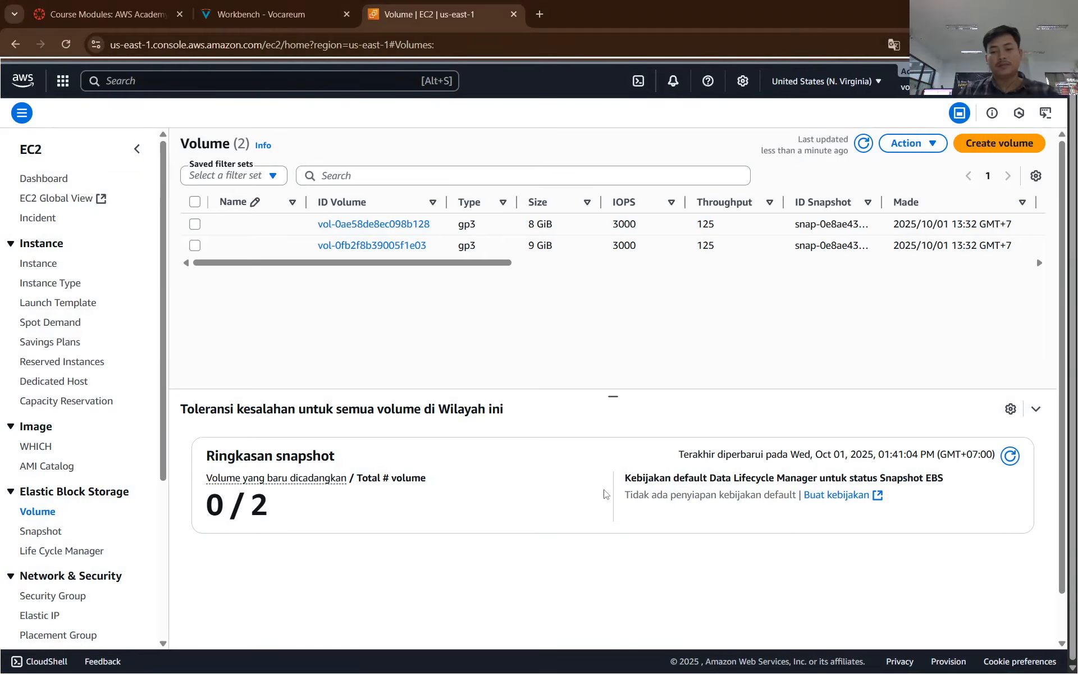
key(alt+Tab)
key(ctrl+v)
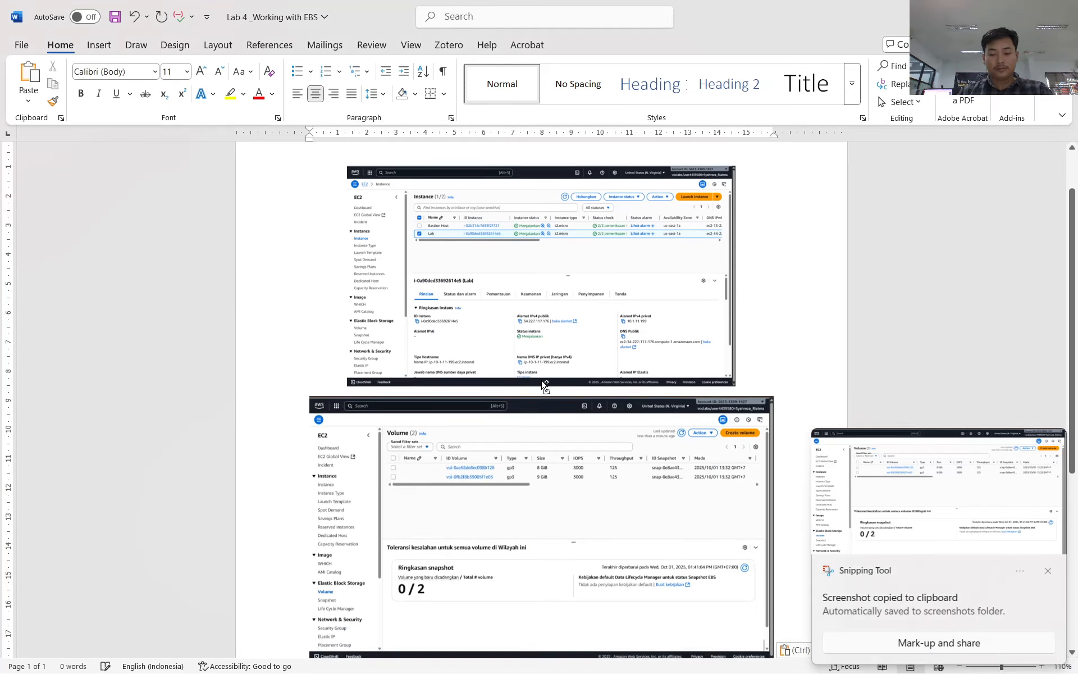
Step: Return to the EC2 console, open the form for creating a volume and restore the page to its original language
key(alt+Tab)
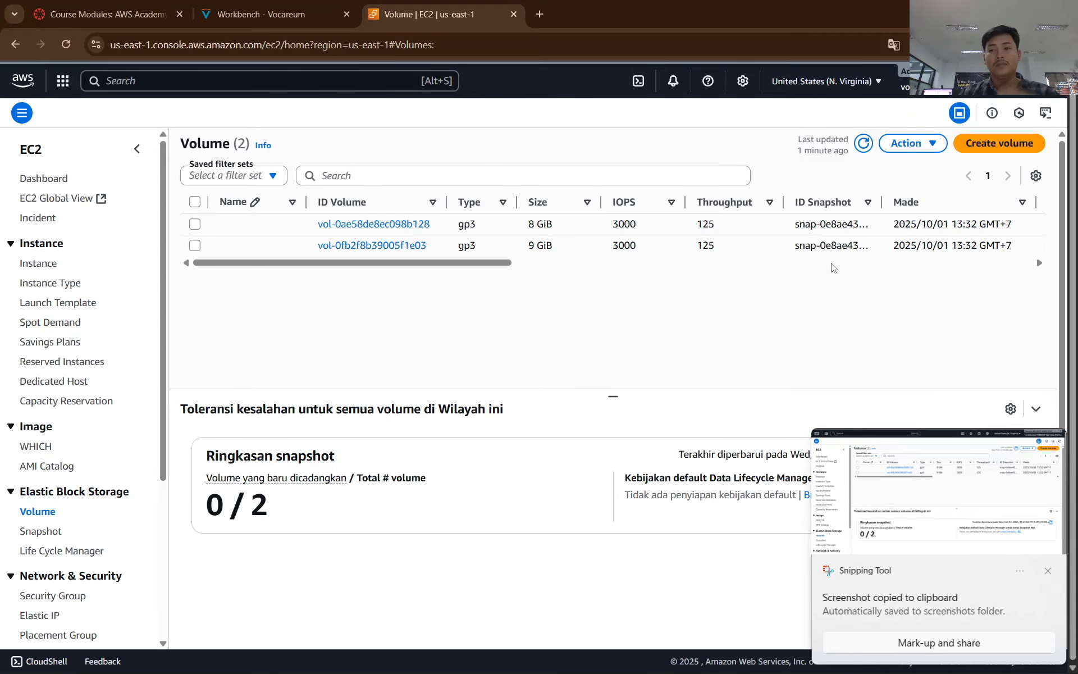
click(973, 145)
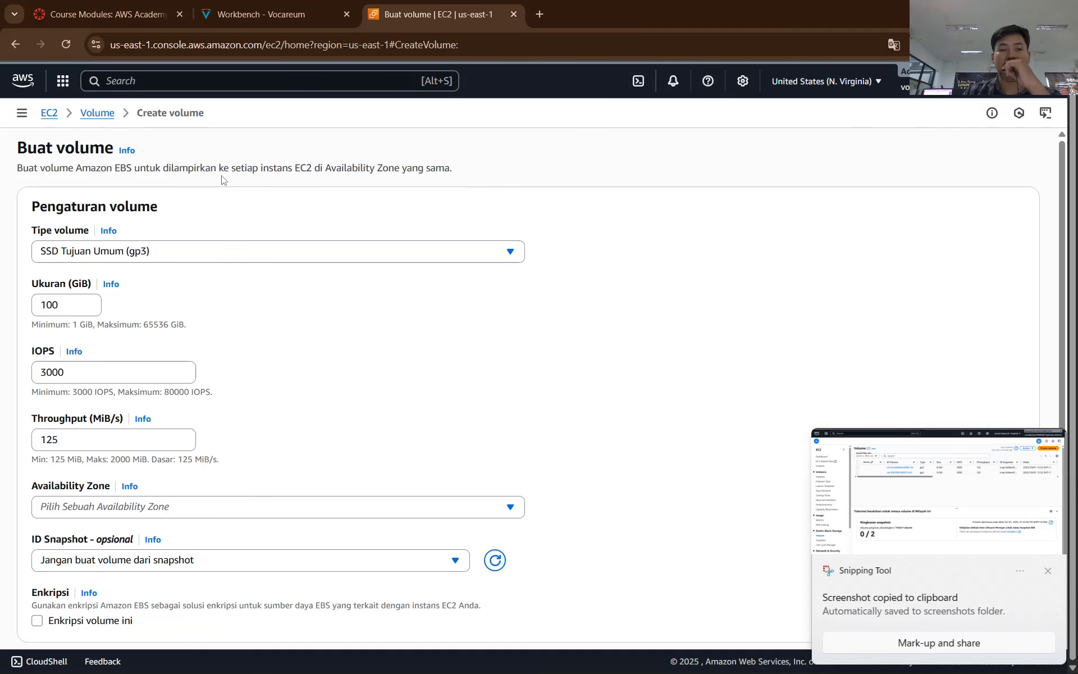
click(269, 14)
click(512, 6)
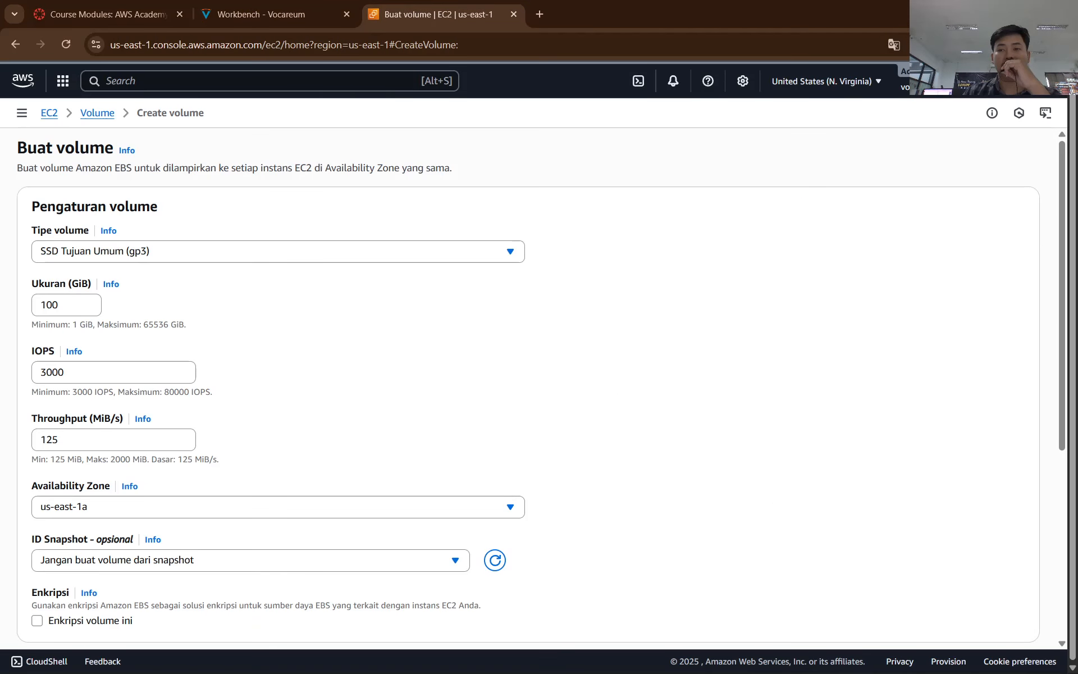
click(892, 45)
click(808, 80)
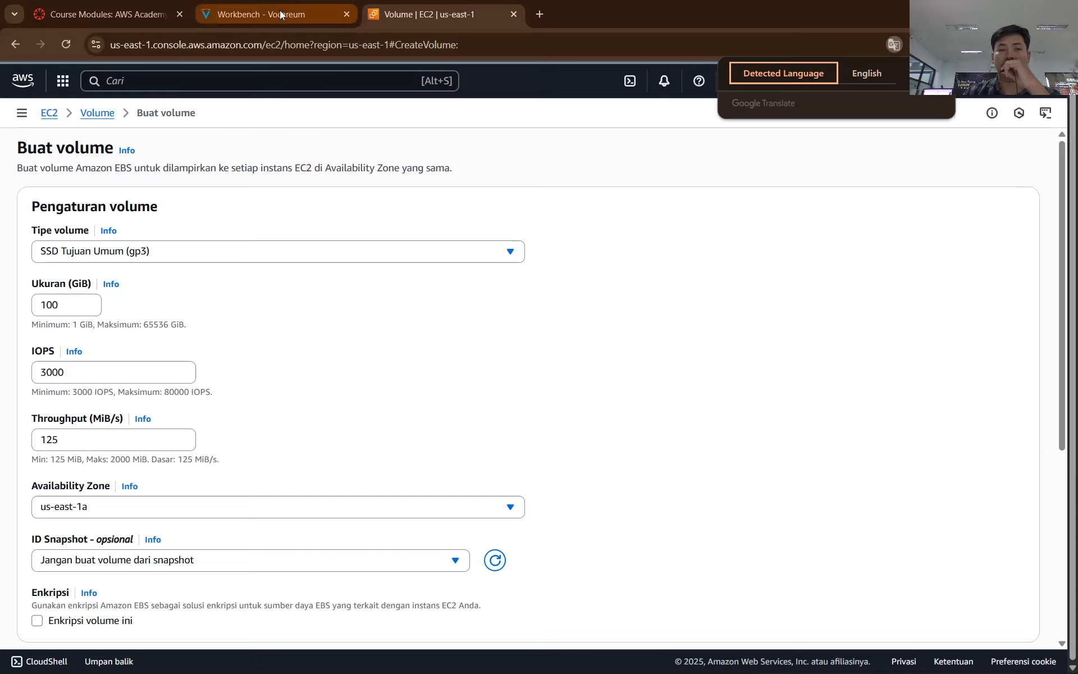
Step: Translate the volume creation form into English and check the step 8 volume settings in the Vocareum lab instructions
click(848, 73)
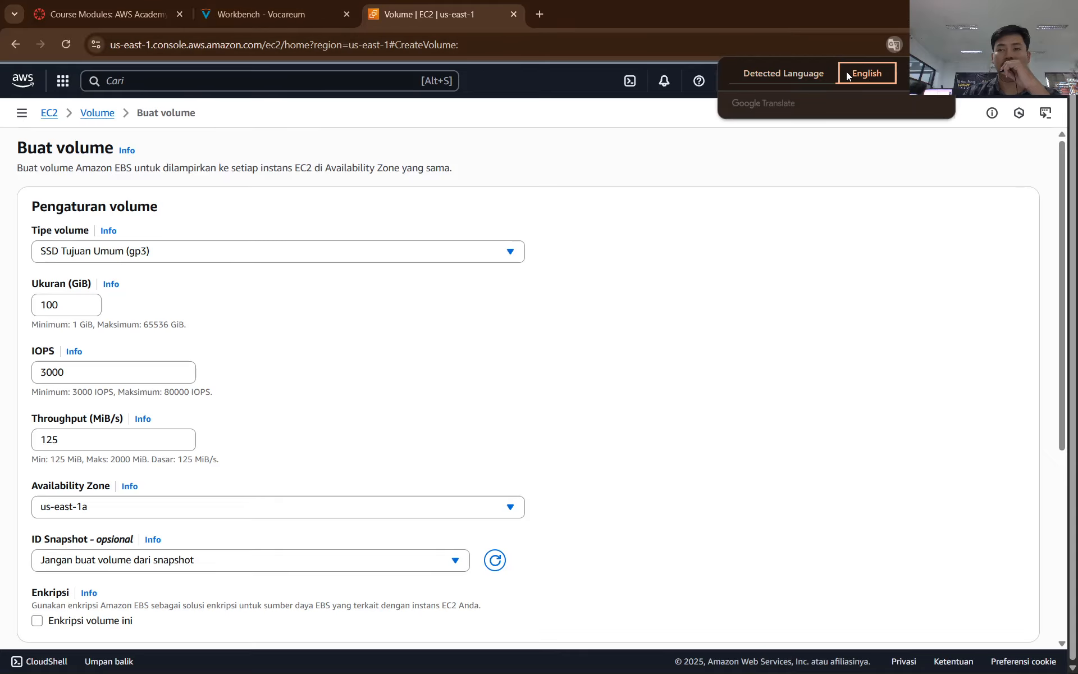
click(264, 16)
scroll(449, 294, down, 1)
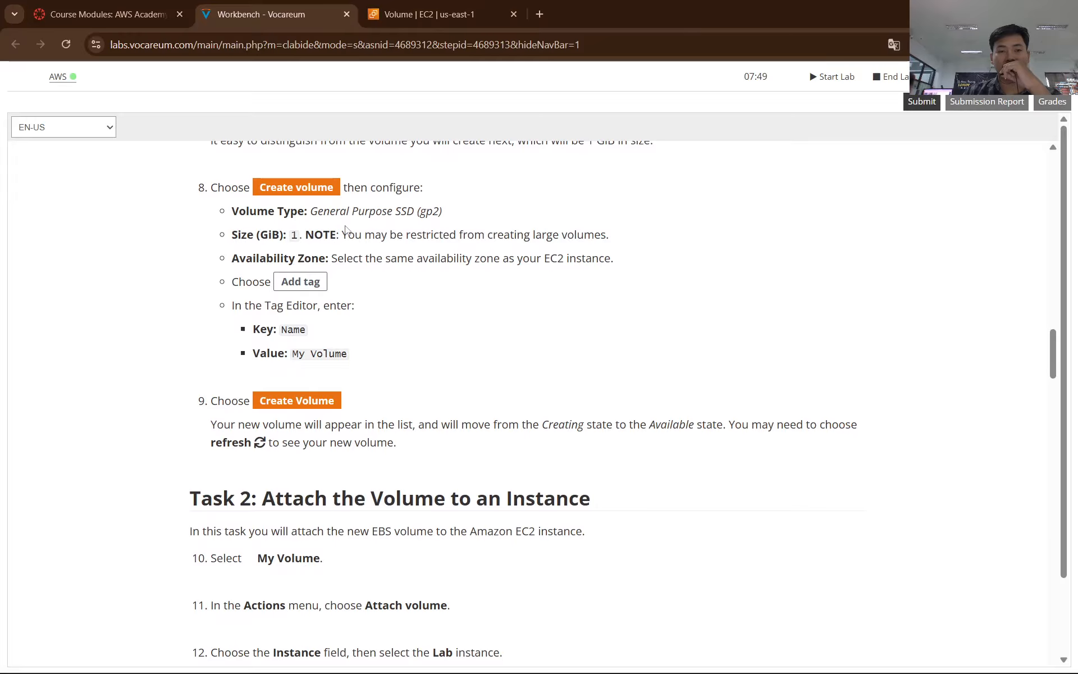
Step: Set the new volume's type to General Purpose SSD (gp2) in the EC2 form and translate the page into English again
click(424, 5)
click(224, 251)
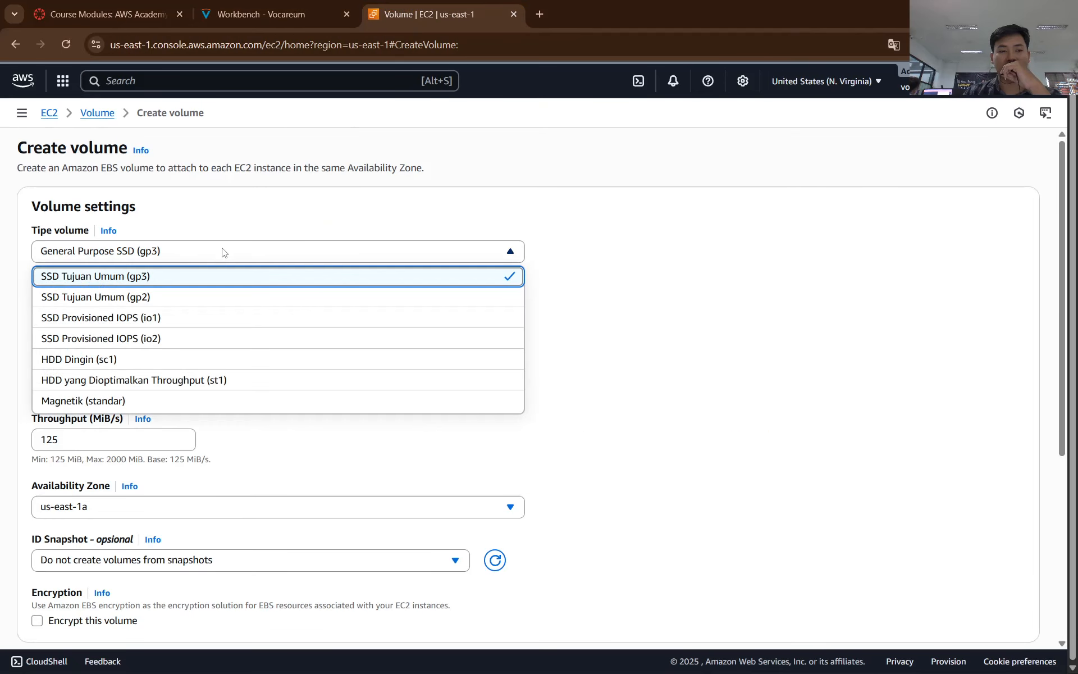
click(201, 297)
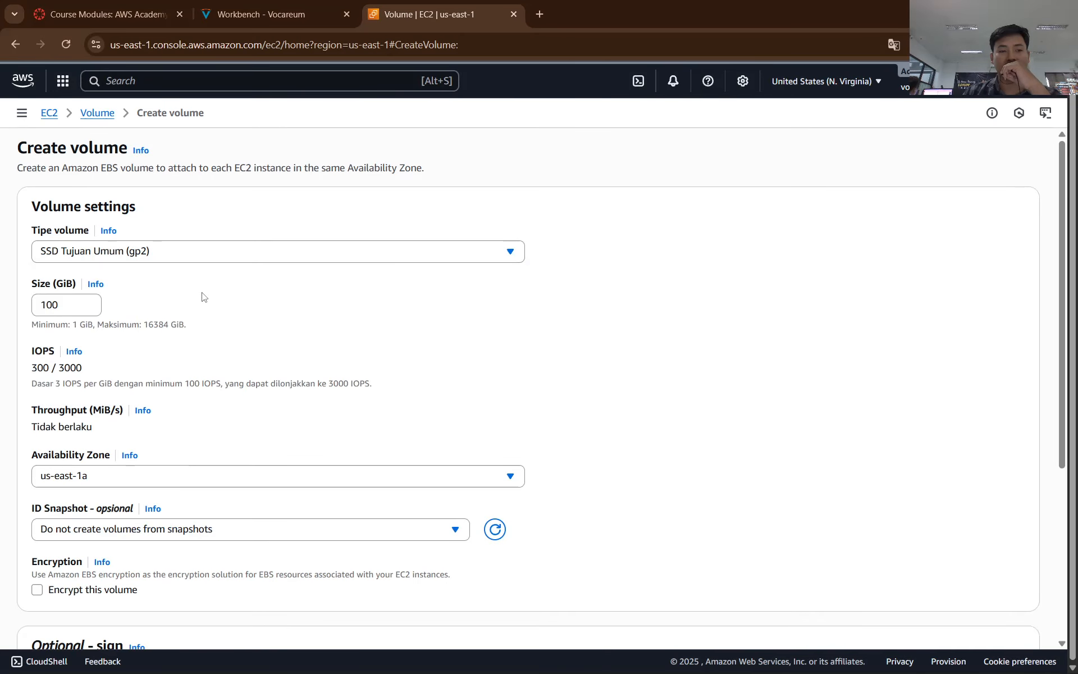
click(893, 44)
click(865, 73)
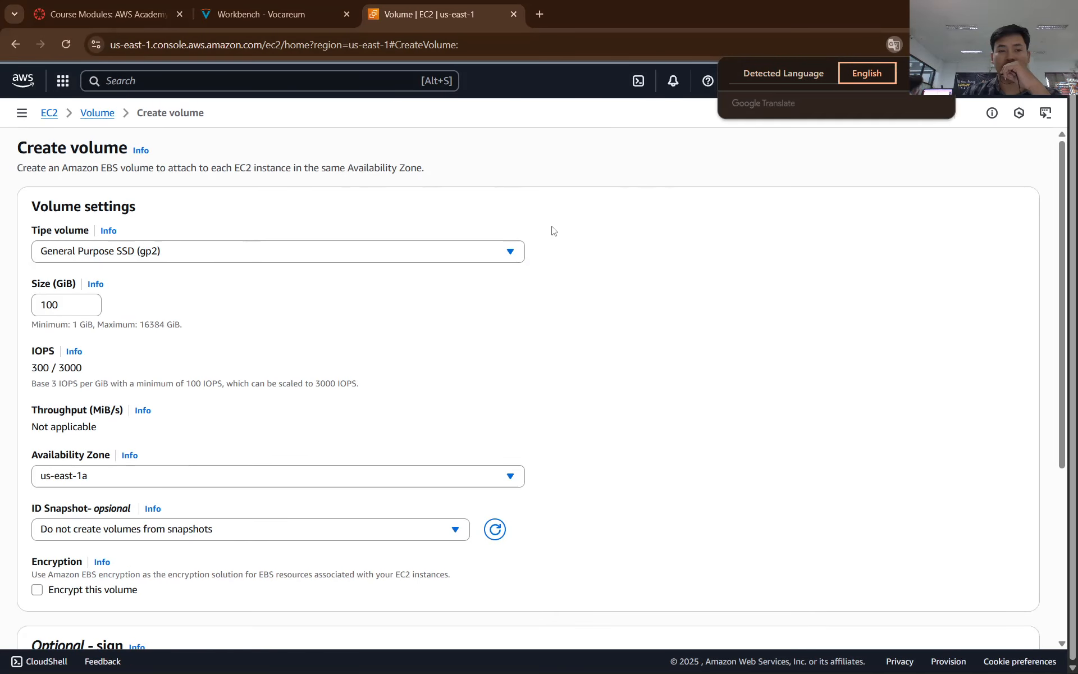
Step: Check the required size in step 8 of the lab instructions and set the new volume's size to 1 GiB
click(264, 14)
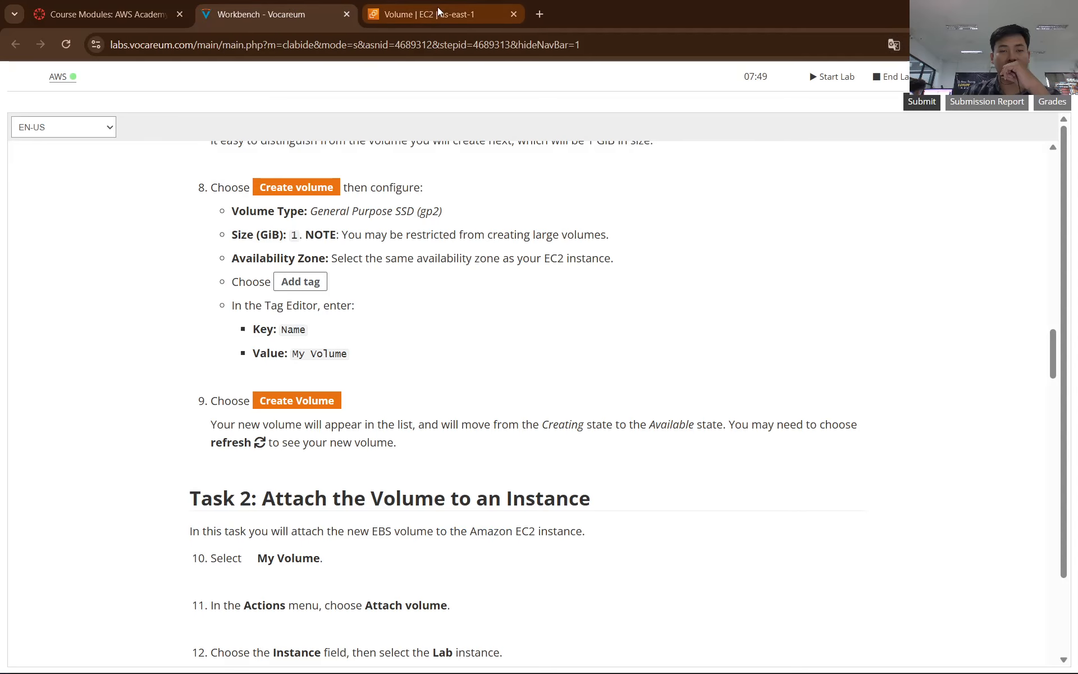
mouse_move(463, 11)
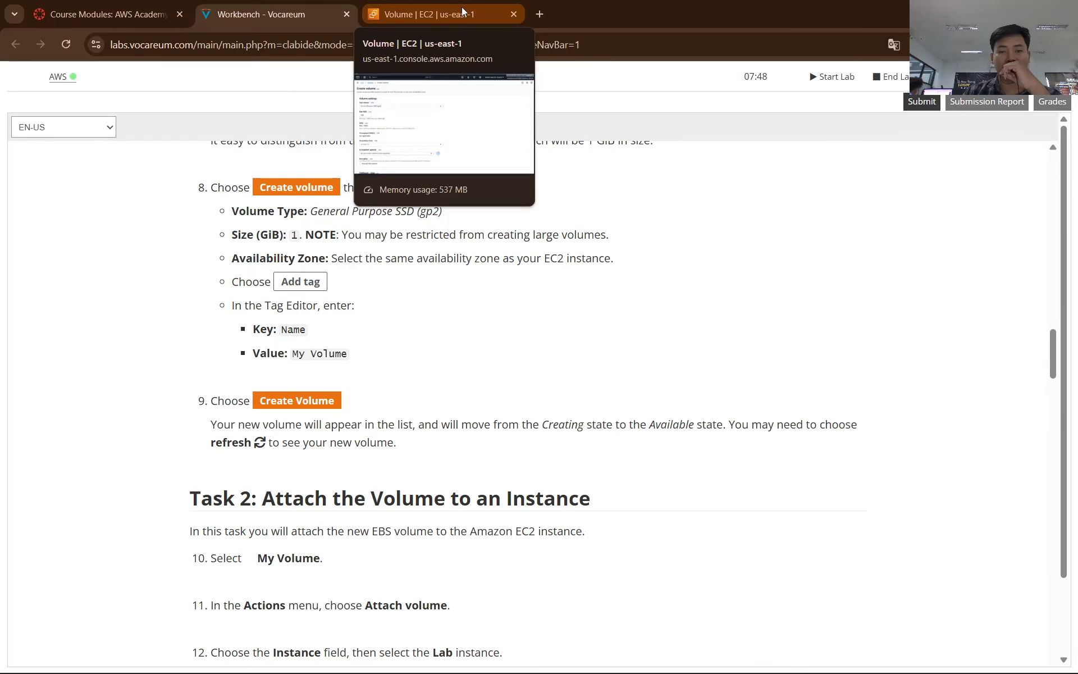
click(462, 11)
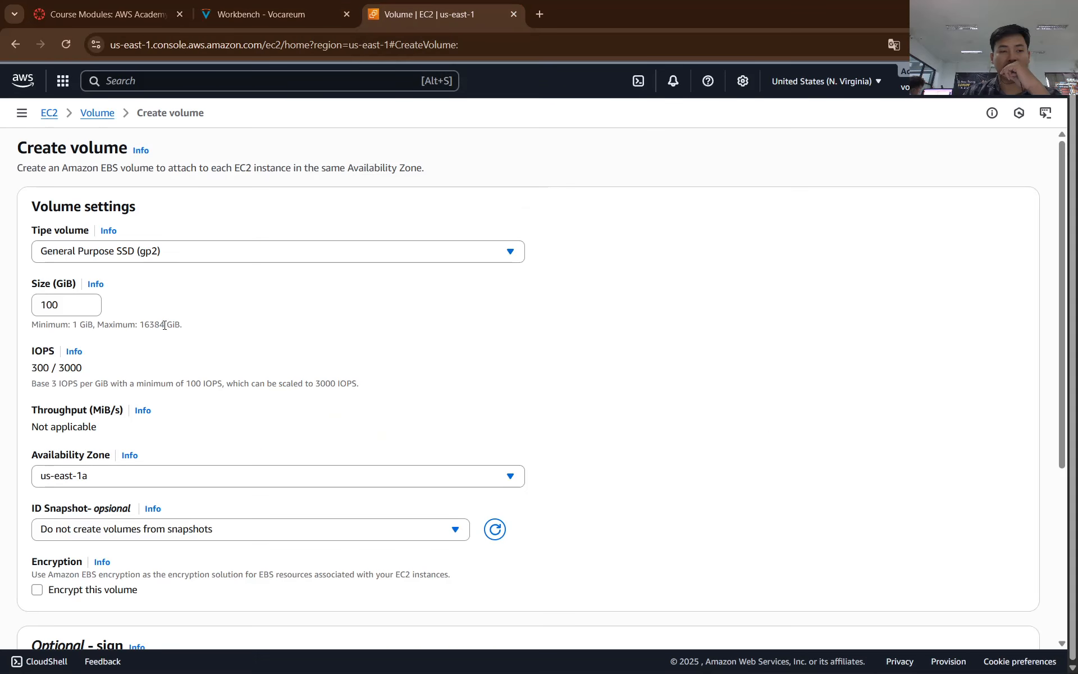
click(74, 307)
scroll(87, 309, down, 8)
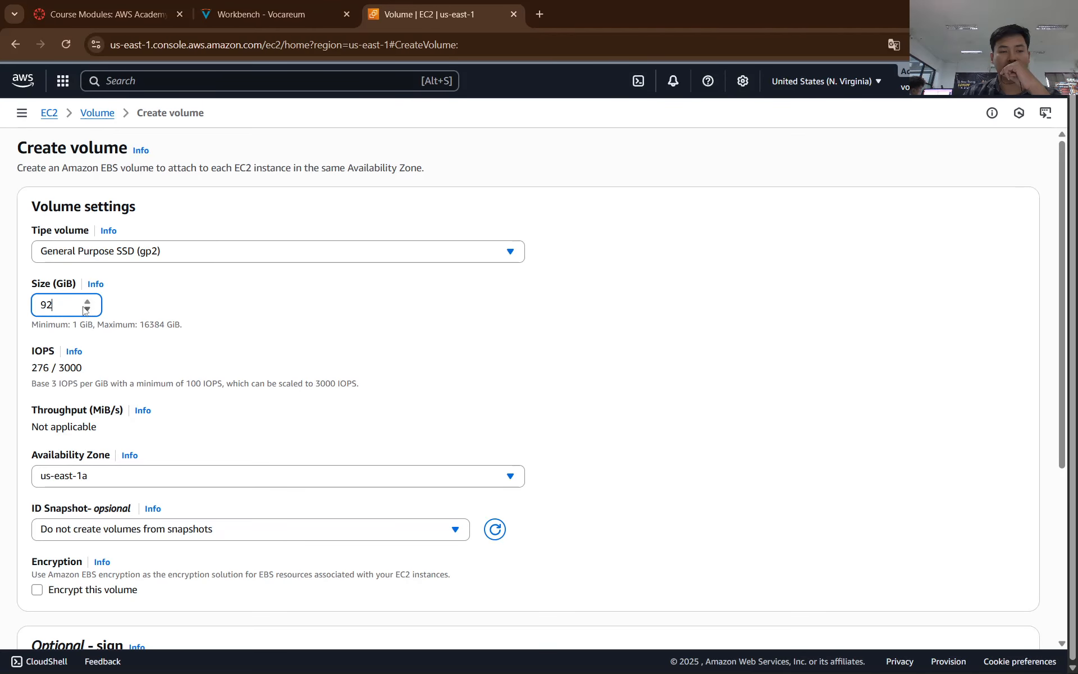
key(BackSpace)
key(BackSpace)
text(1)
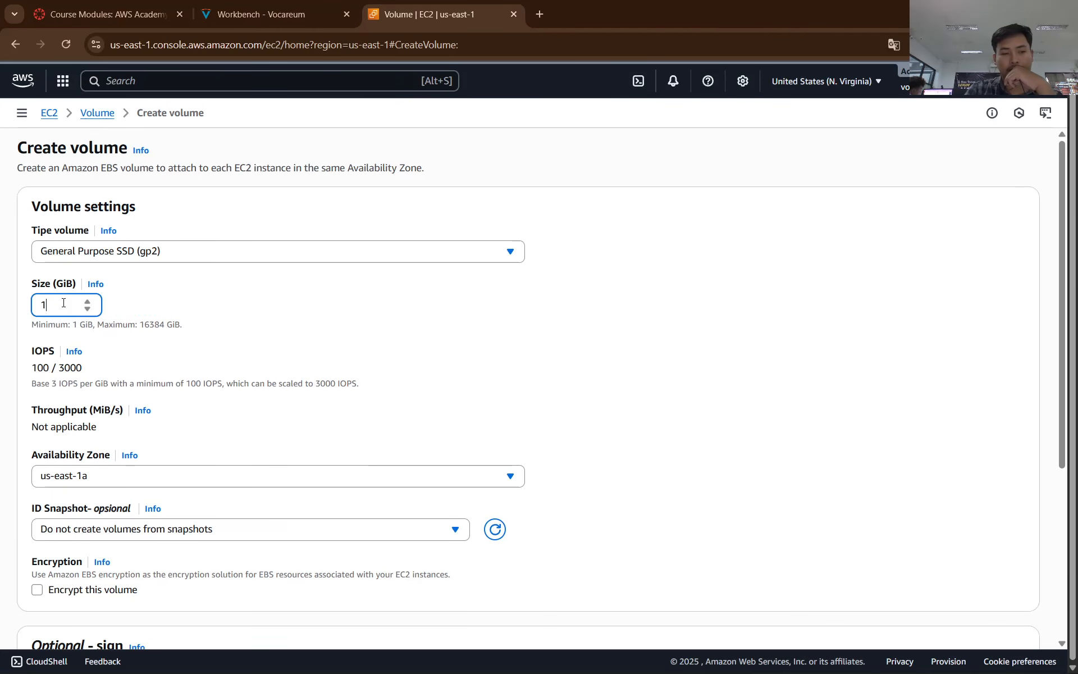
click(344, 279)
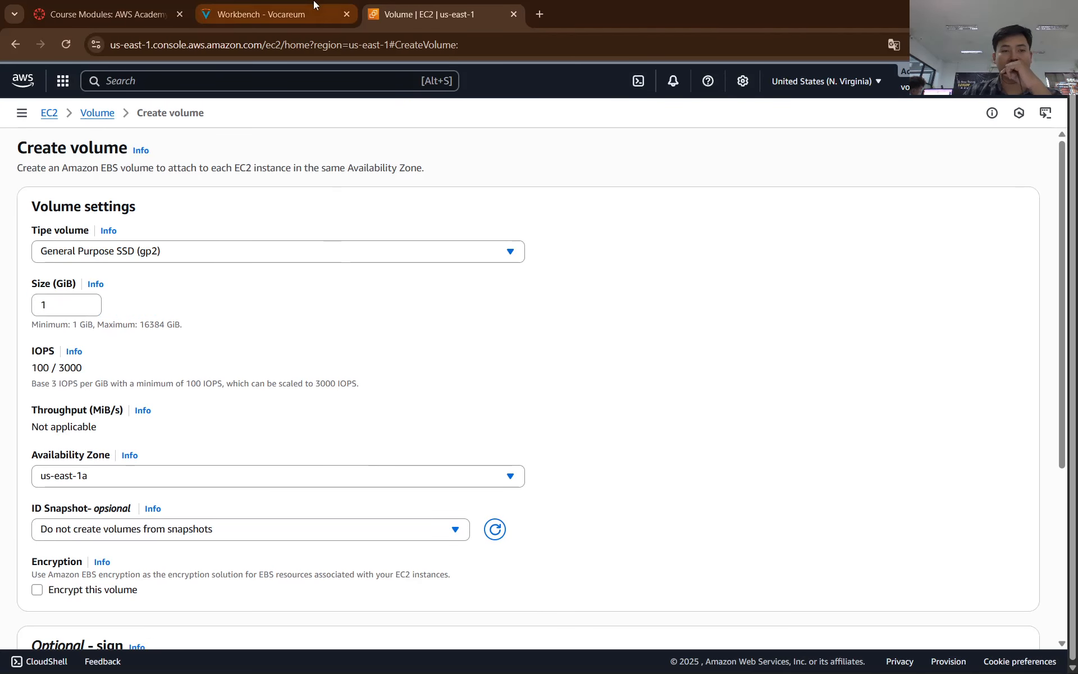
Step: Check the step 8 availability zone requirement in the lab instructions against the availability zone in the volume creation form
click(261, 14)
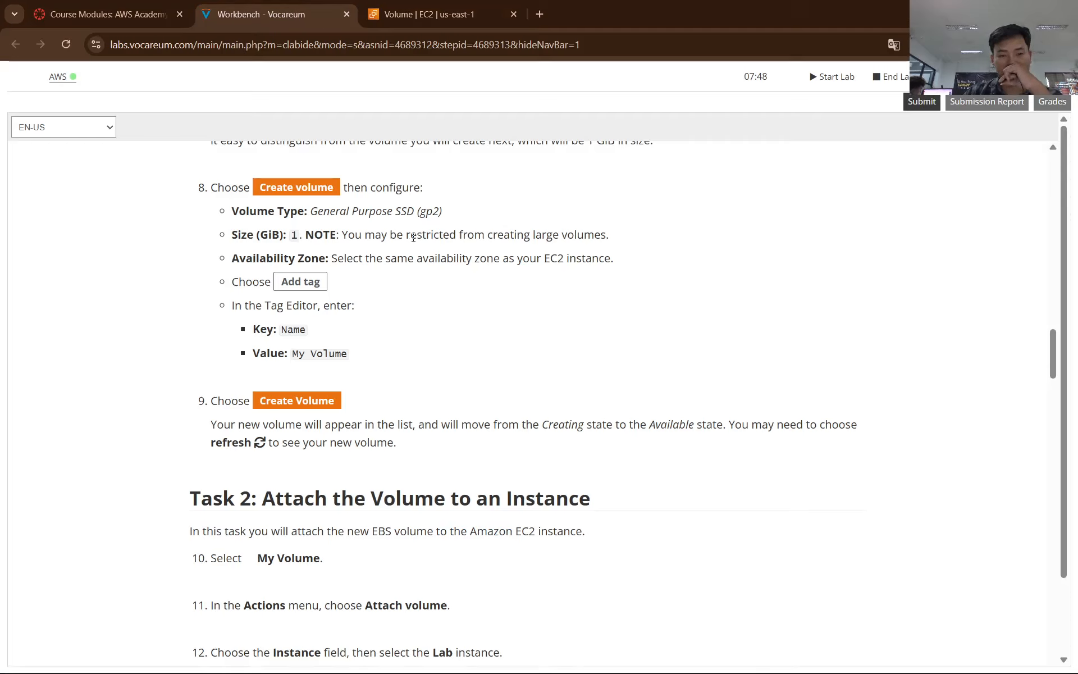
click(898, 44)
click(894, 45)
click(828, 157)
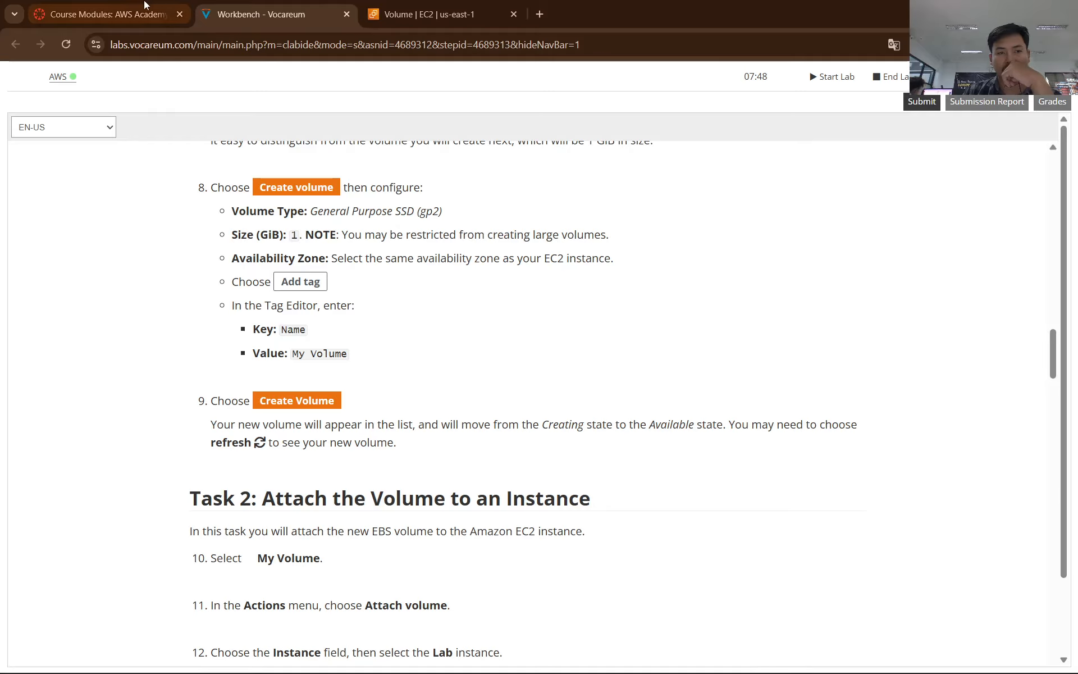
click(107, 14)
click(429, 14)
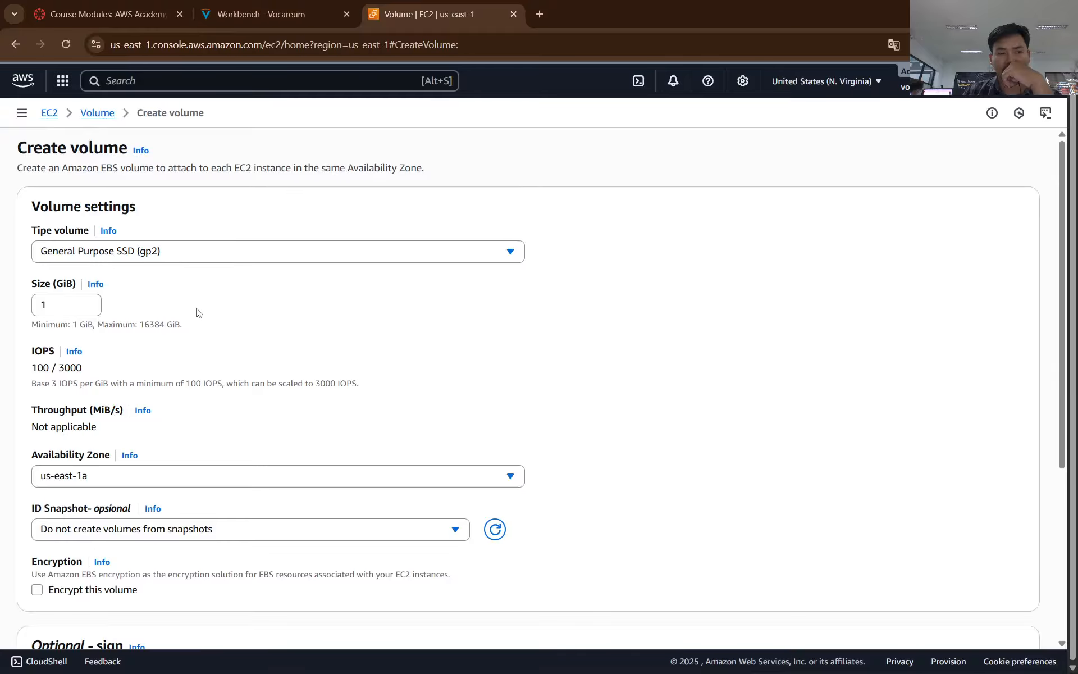
scroll(198, 311, down, 4)
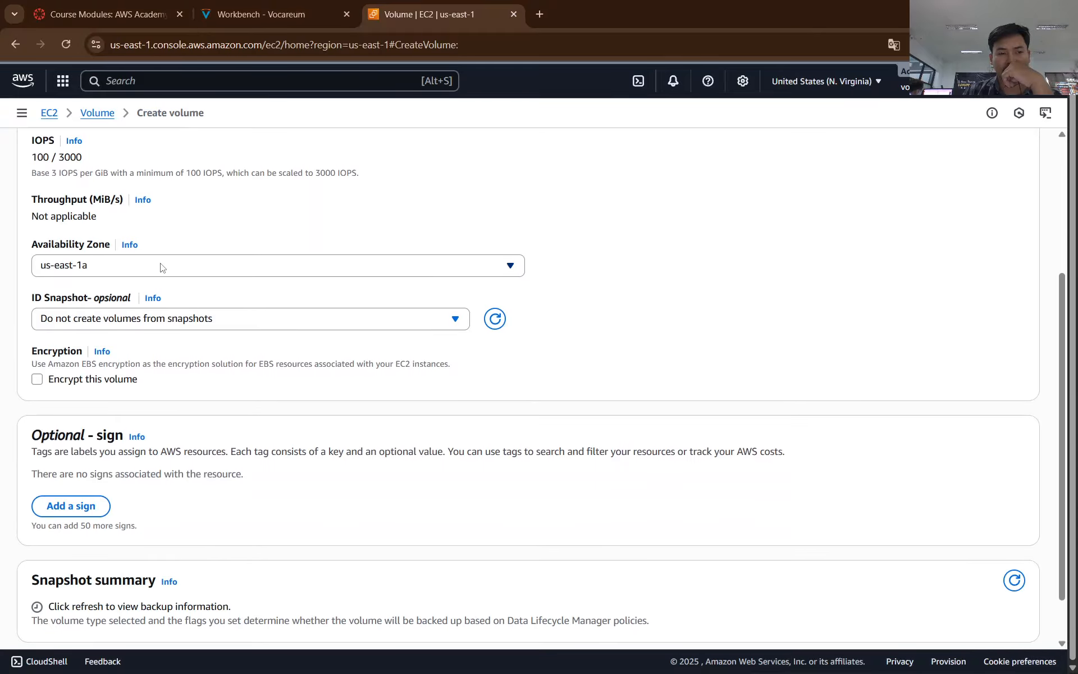
click(247, 5)
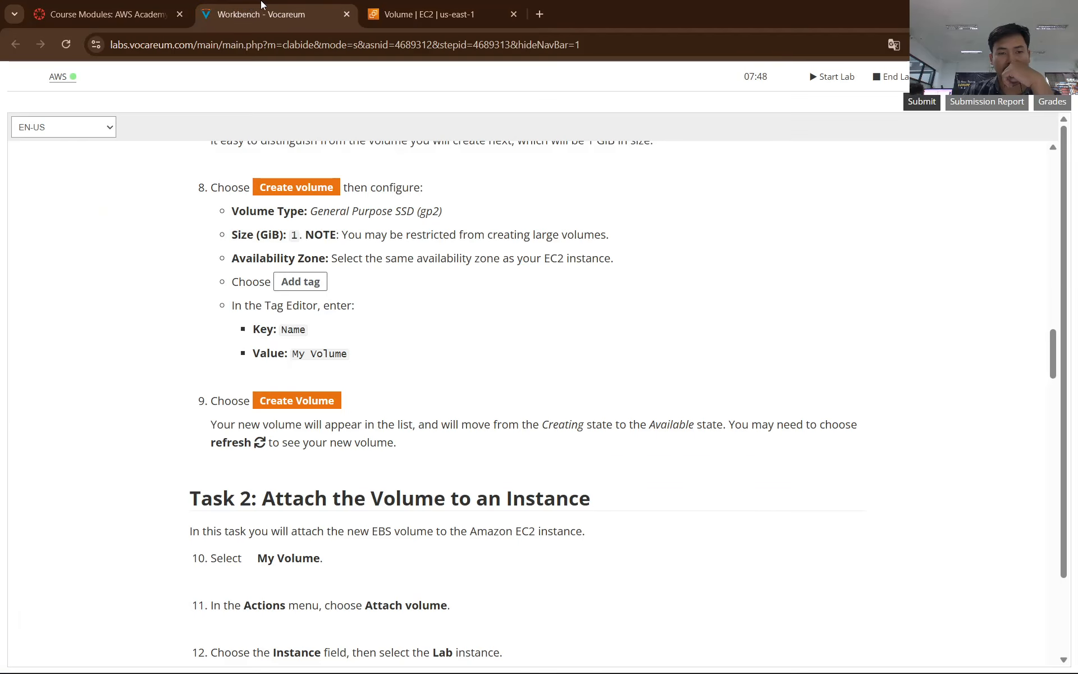
click(462, 5)
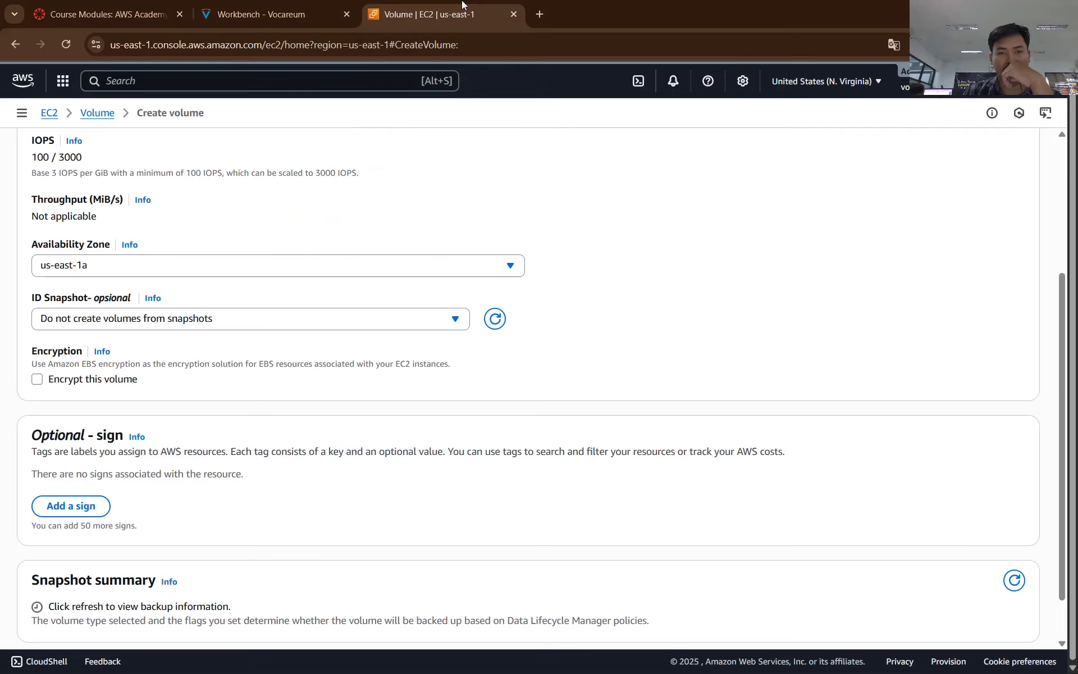
Step: Translate the lab instructions into Indonesian, read the step 8 volume settings, and restore the original language
click(275, 4)
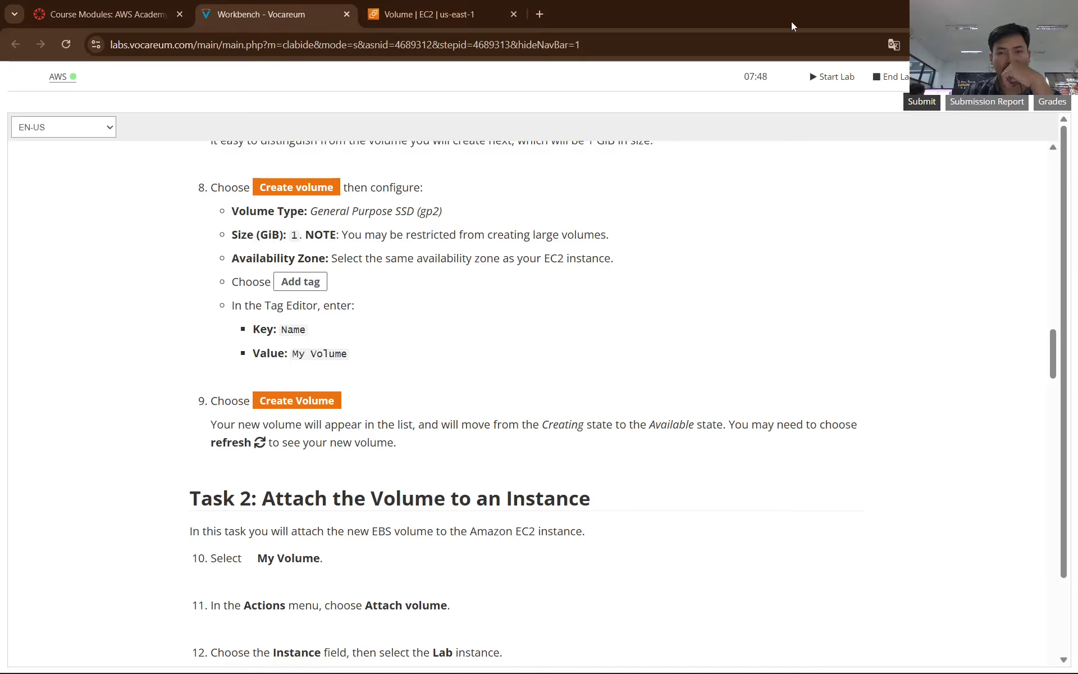
click(894, 45)
click(924, 73)
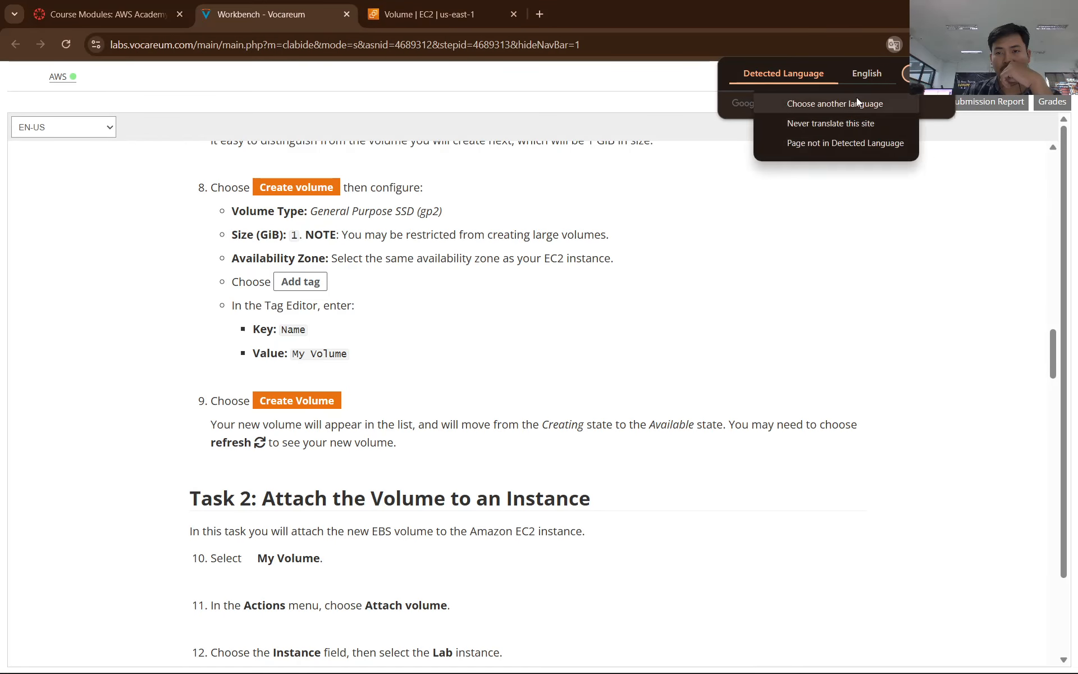
click(857, 96)
click(857, 104)
text(indo)
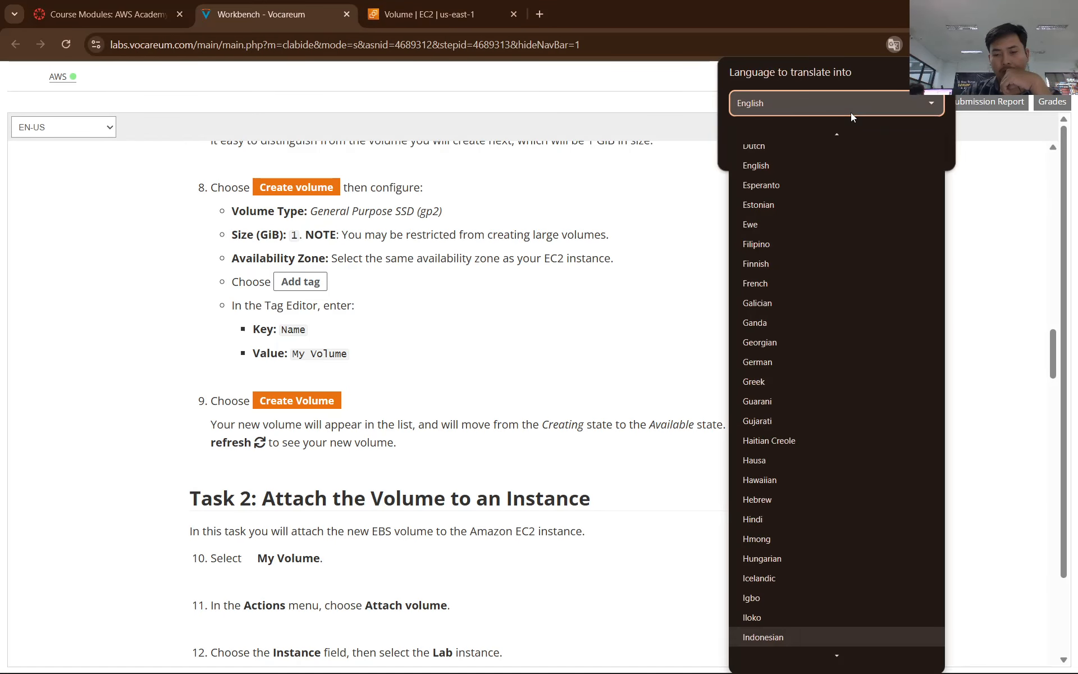
key(Return)
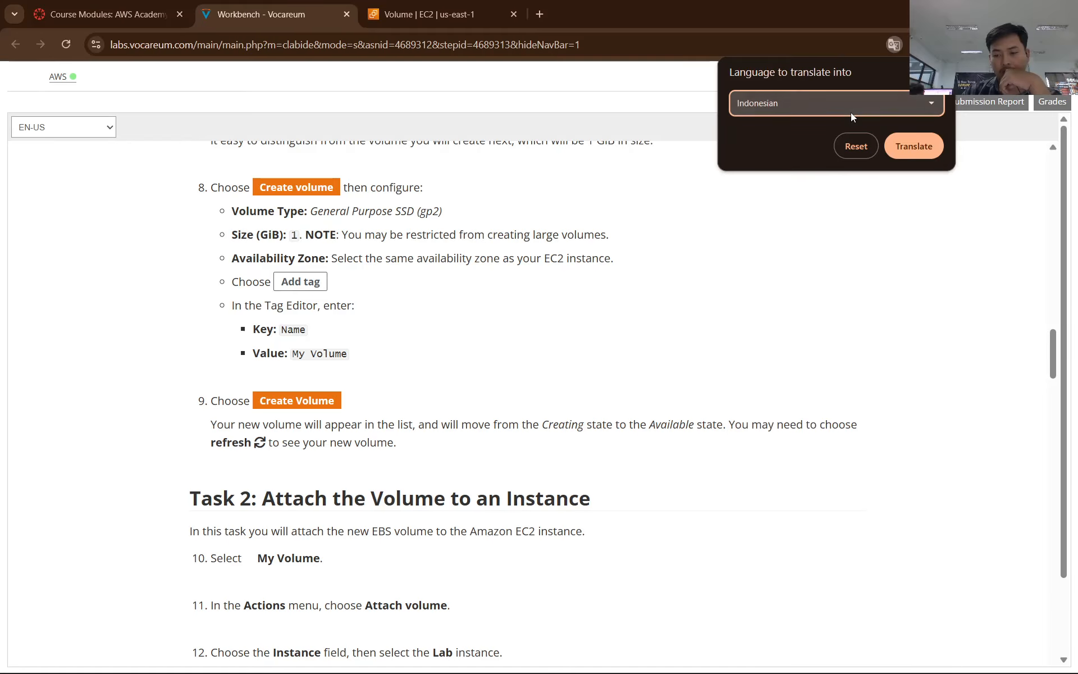
click(913, 145)
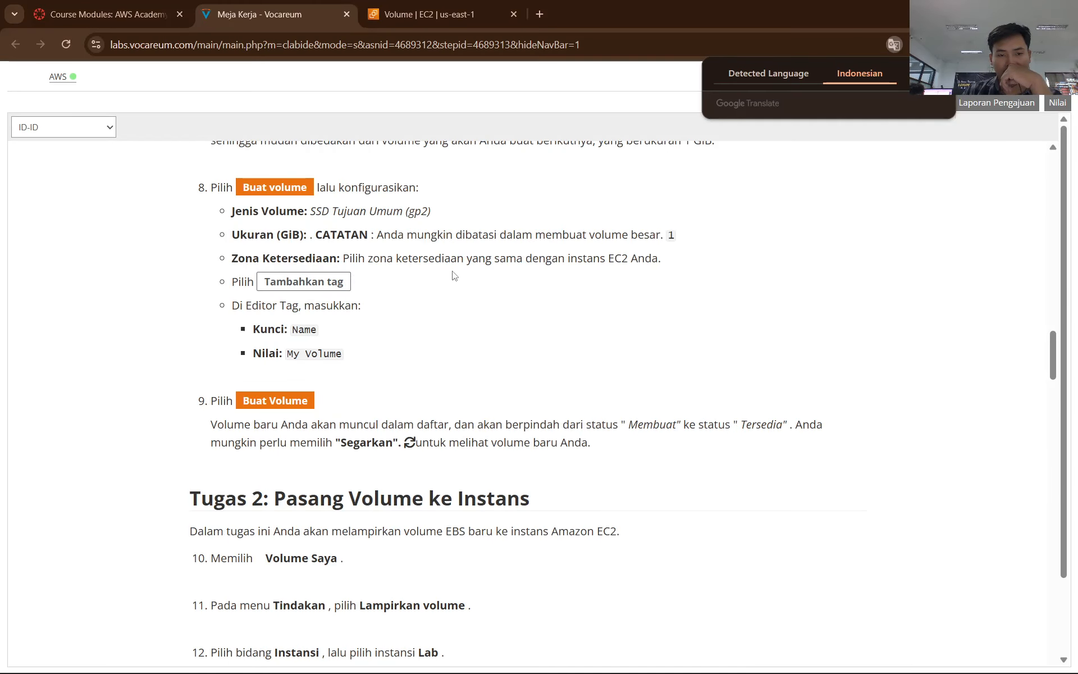
click(782, 72)
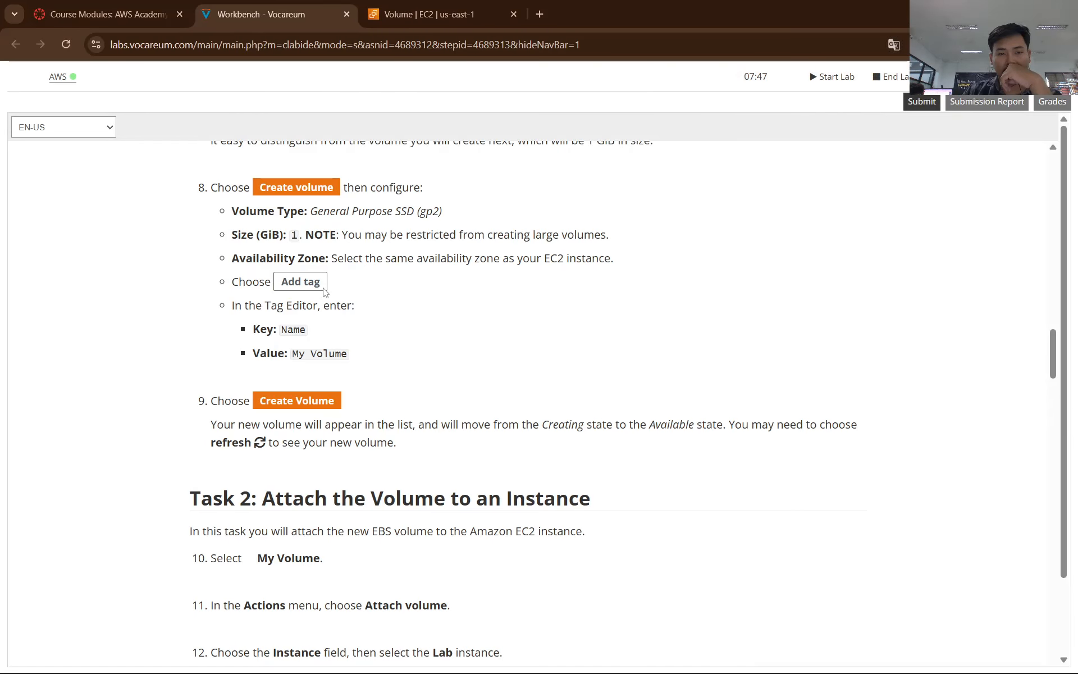
Step: Review the volume creation form in the EC2 console, from the volume settings down to the tag and snapshot sections
click(426, 14)
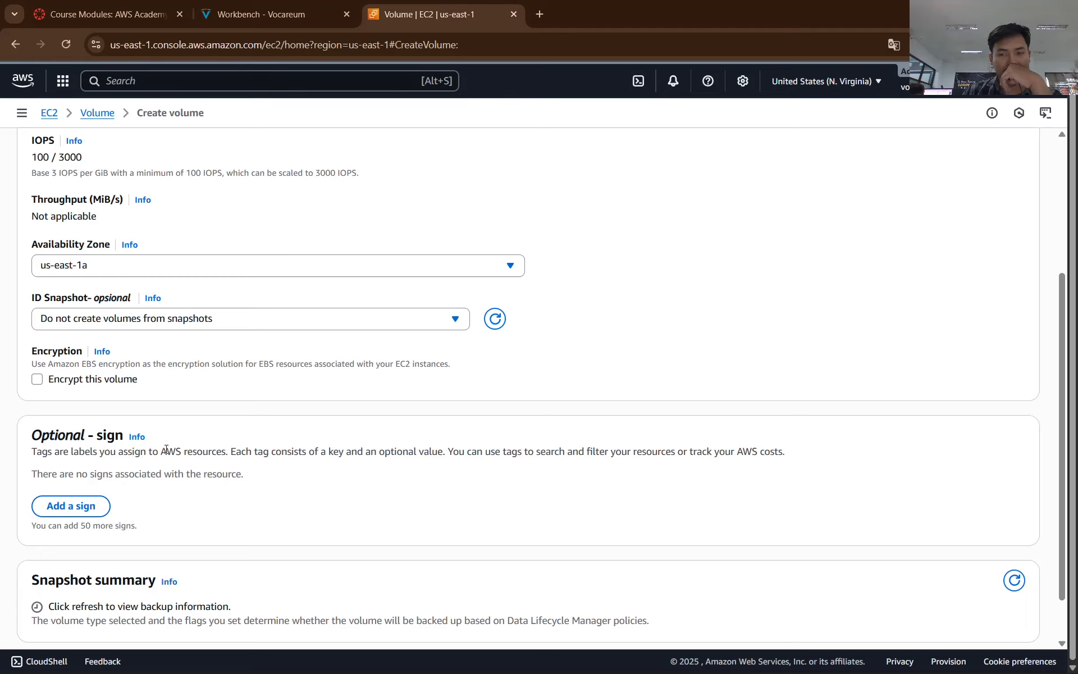
scroll(166, 449, up, 3)
scroll(166, 449, down, 4)
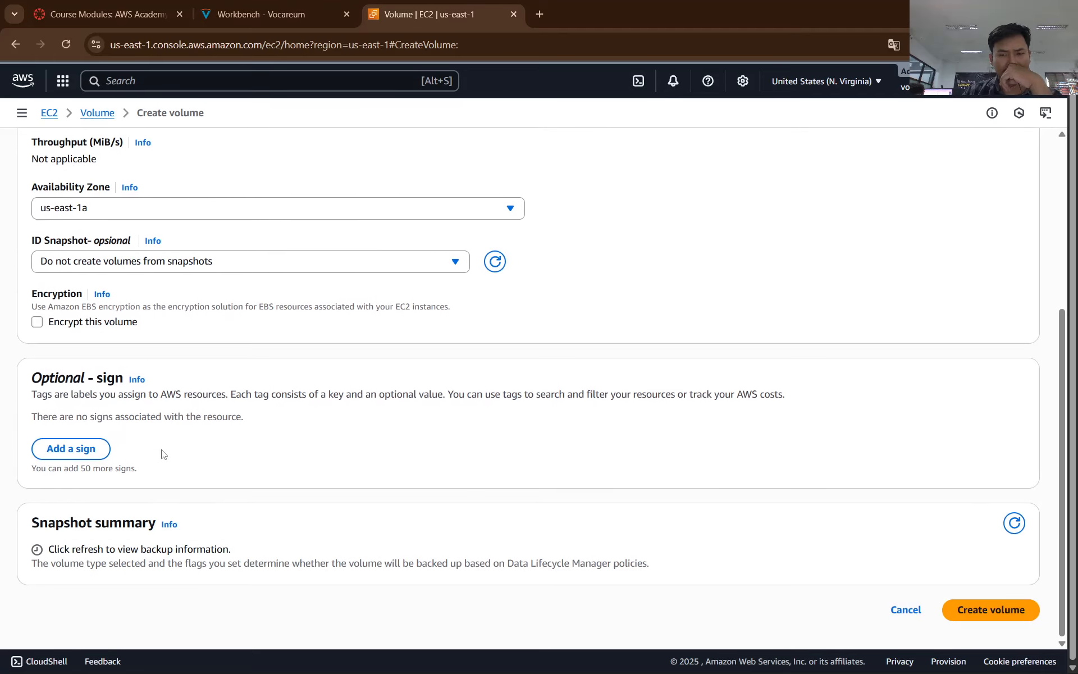
scroll(163, 444, up, 3)
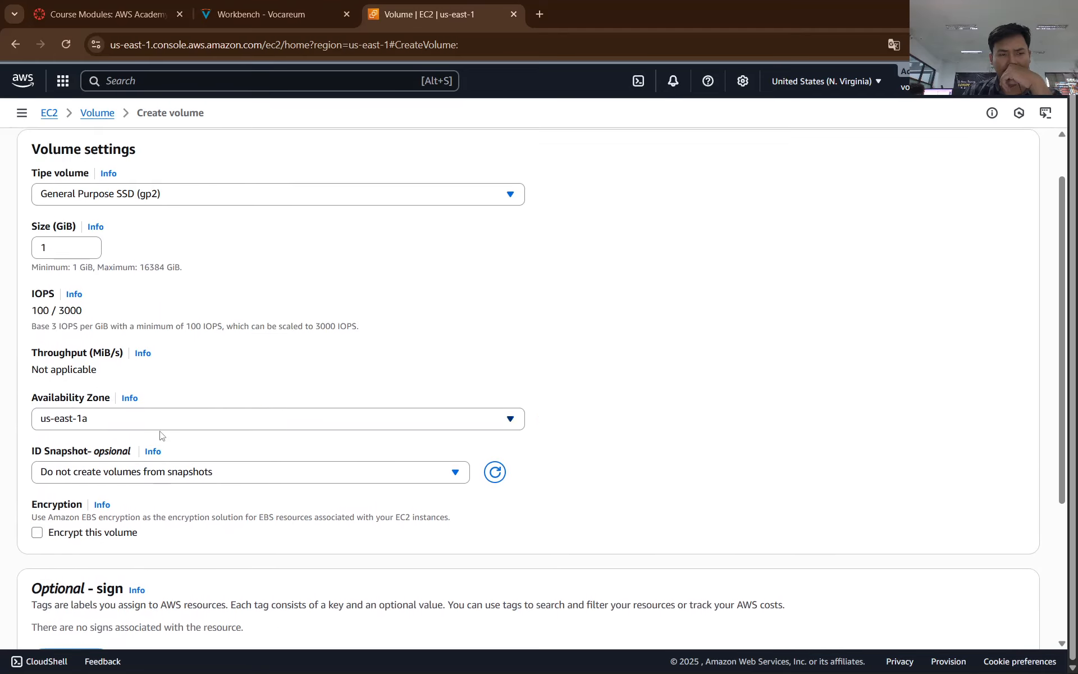
scroll(178, 436, down, 1)
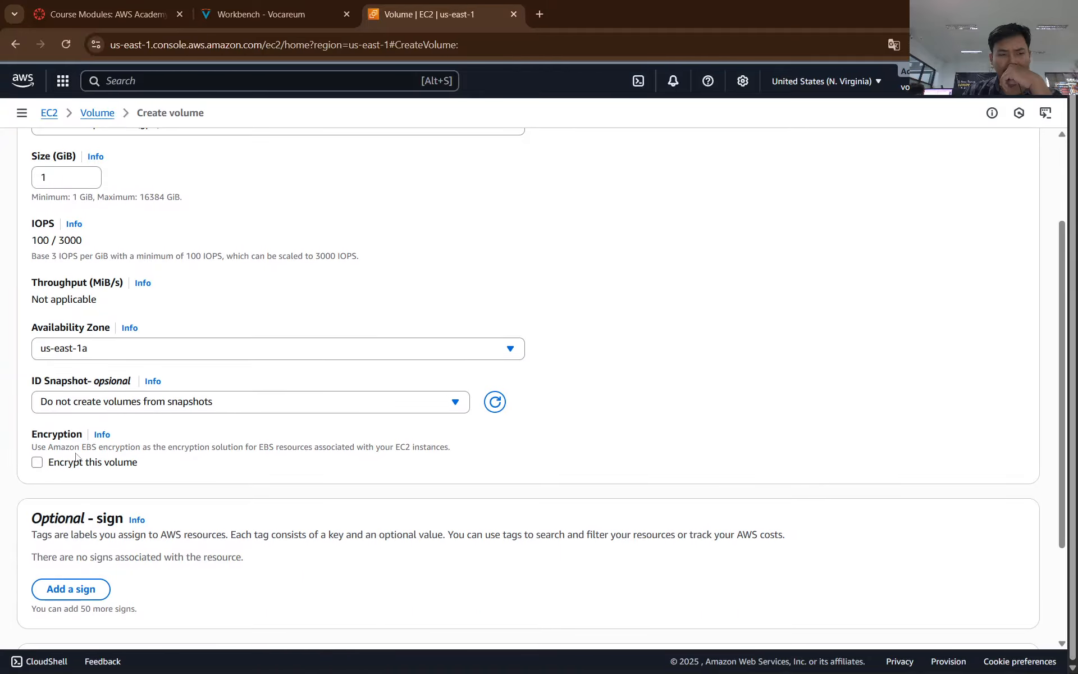
scroll(173, 284, down, 1)
scroll(180, 280, up, 3)
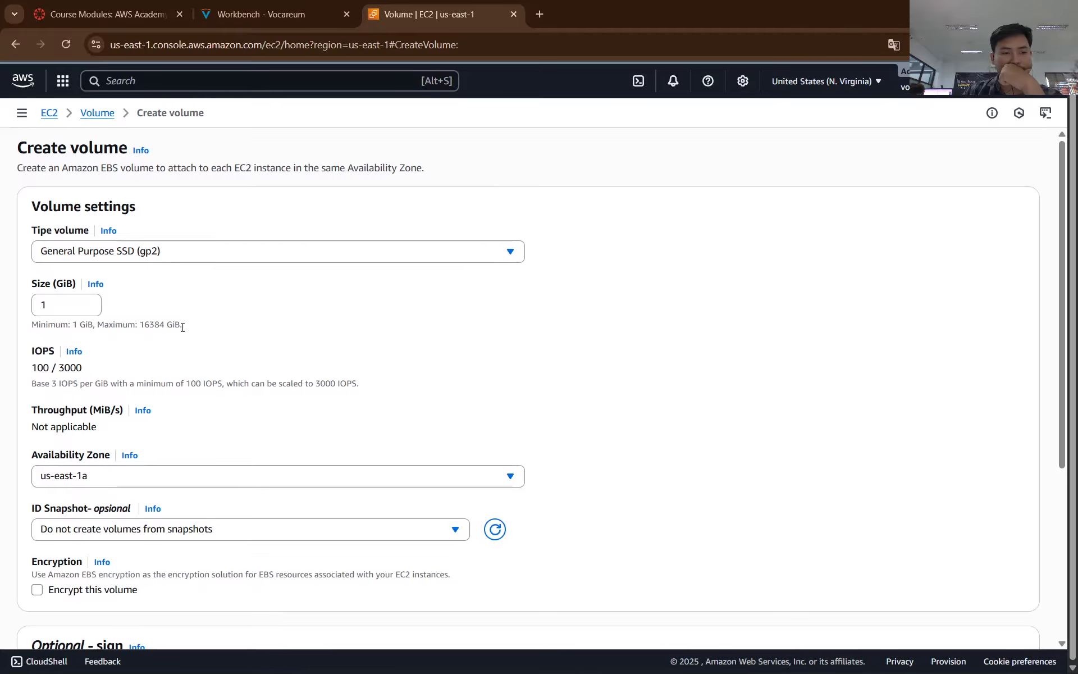
Step: Reread step 8 of the lab instructions and compare it with the form's volume type, size, availability zone and tag section
click(314, 14)
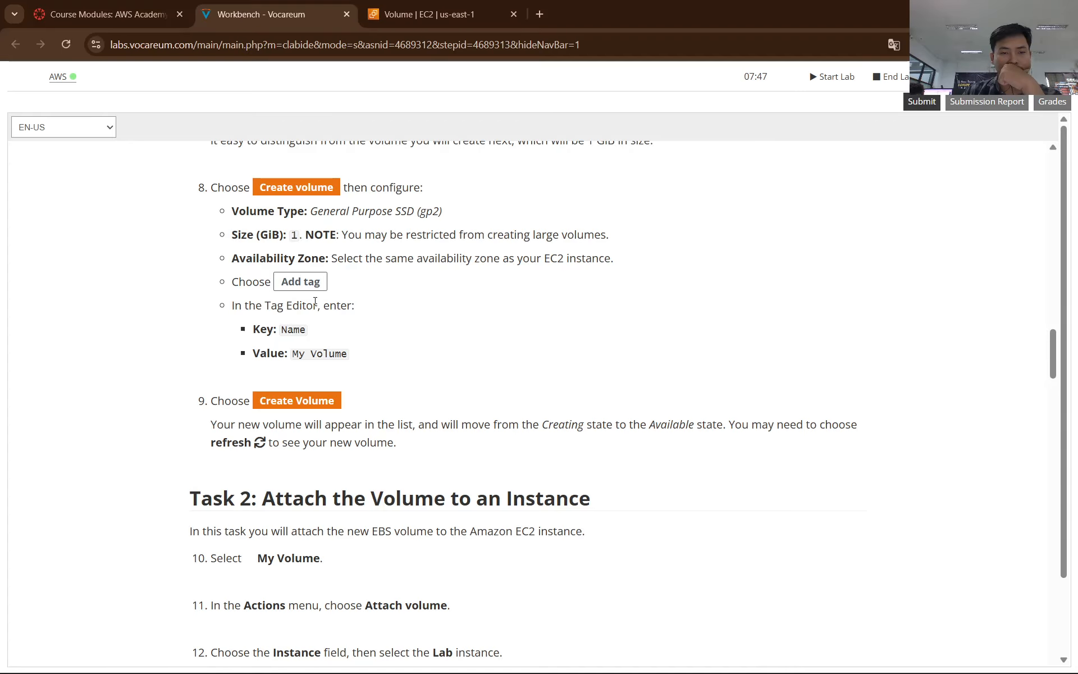
click(427, 14)
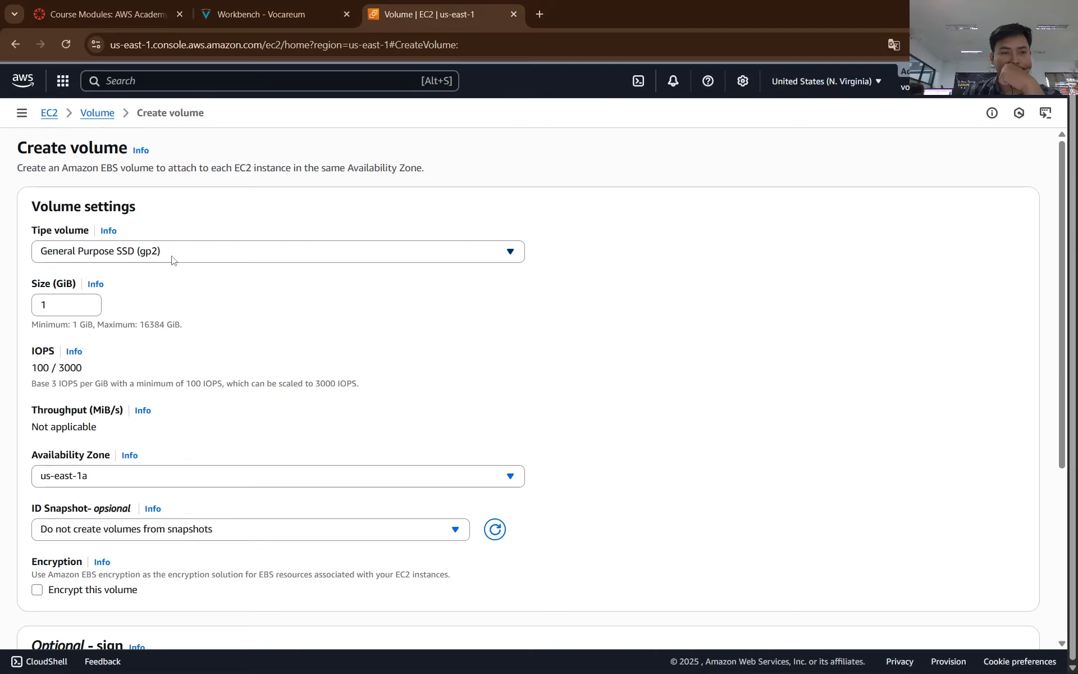
scroll(963, 183, down, 4)
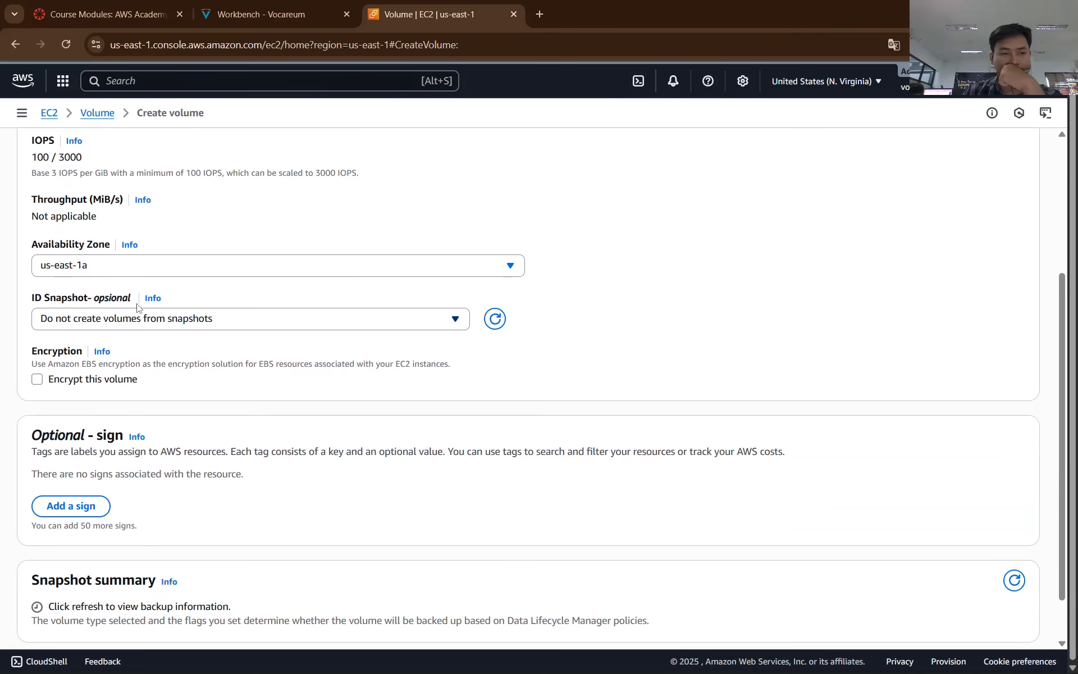
click(147, 268)
click(147, 268)
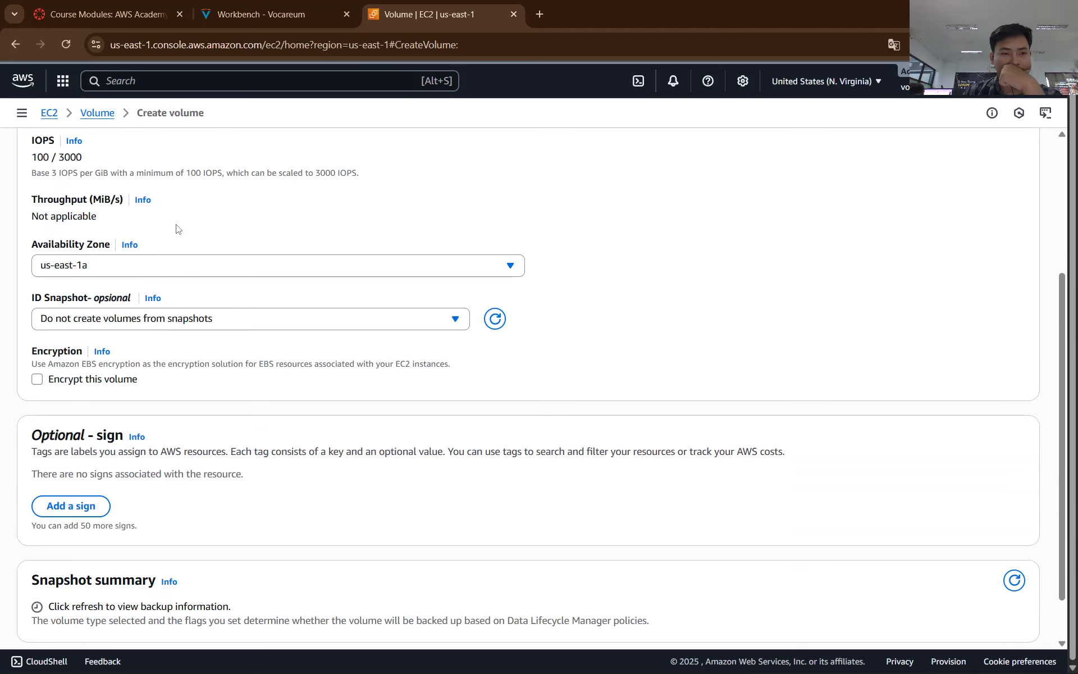
scroll(169, 230, up, 3)
click(78, 233)
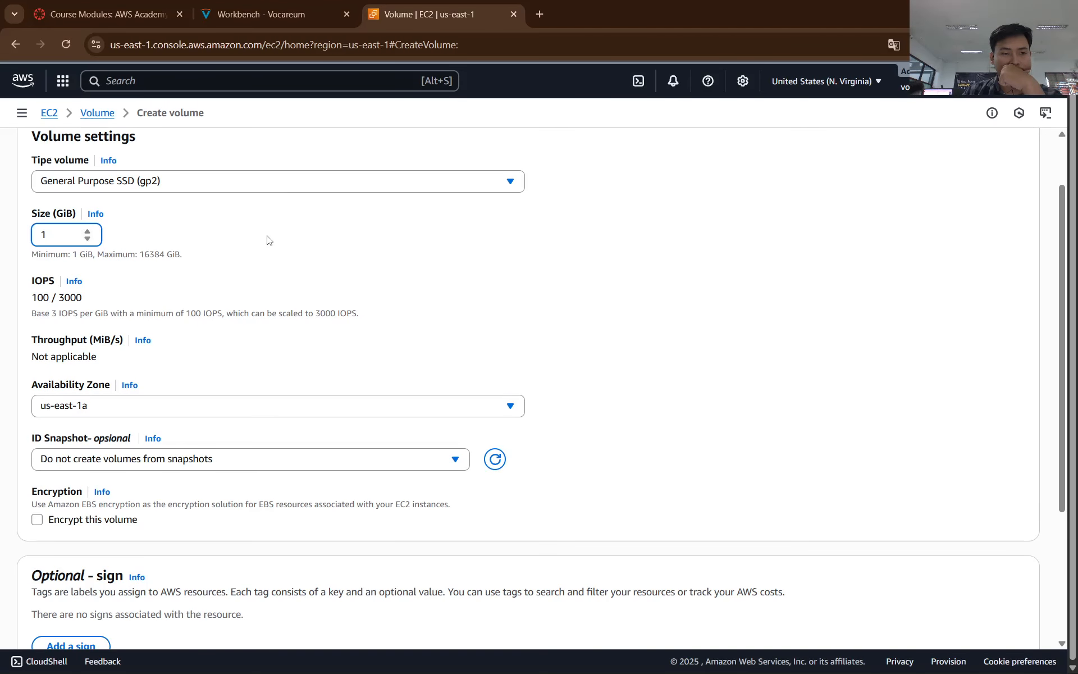
scroll(241, 247, down, 3)
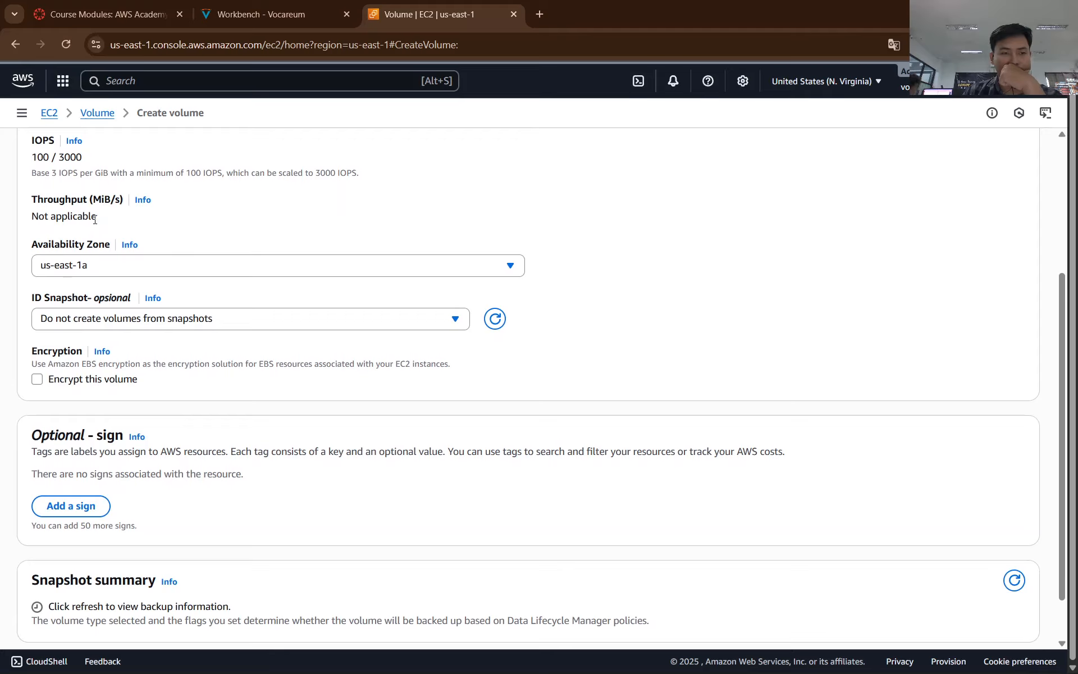
scroll(95, 220, down, 1)
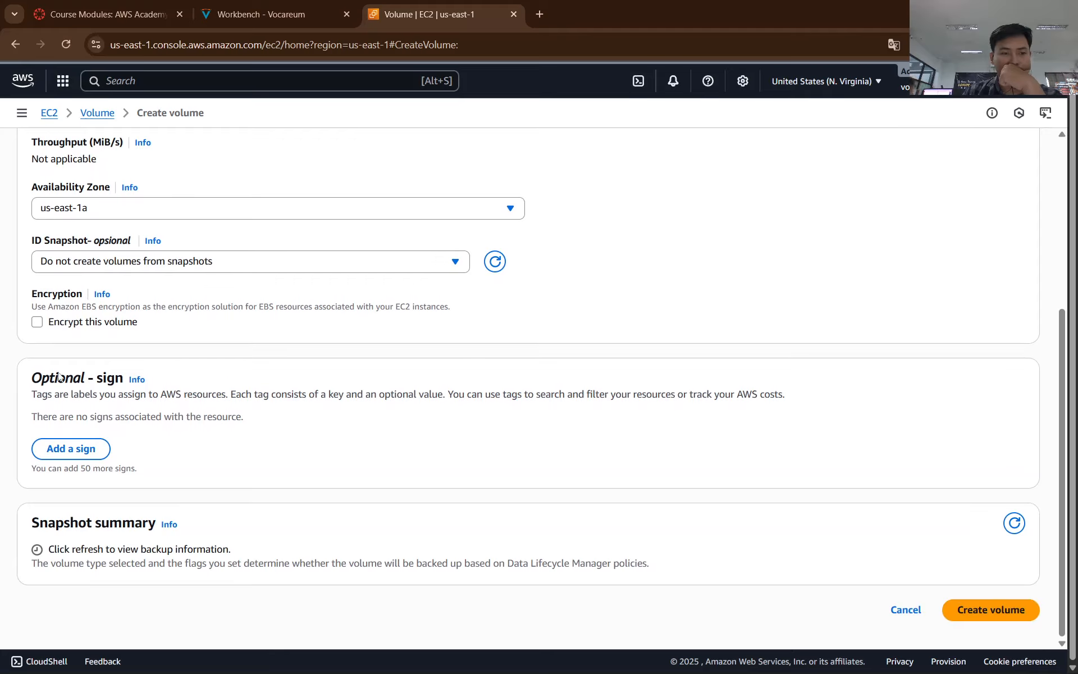
Step: Add an empty tag row to the volume creation form and translate its new fields into English
click(81, 449)
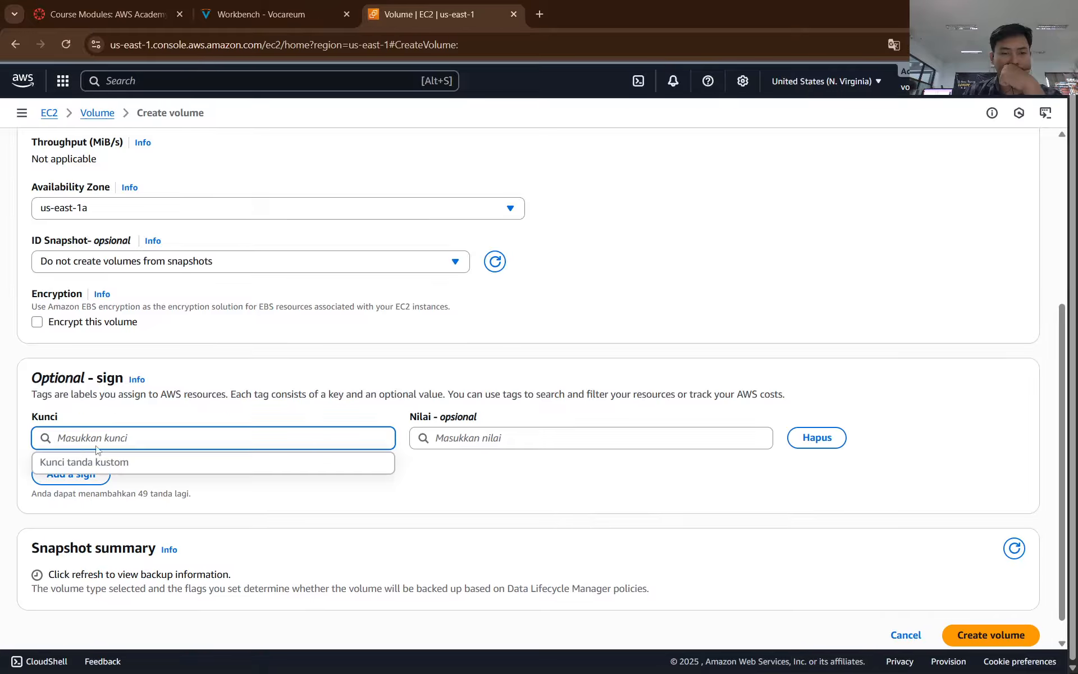
click(330, 6)
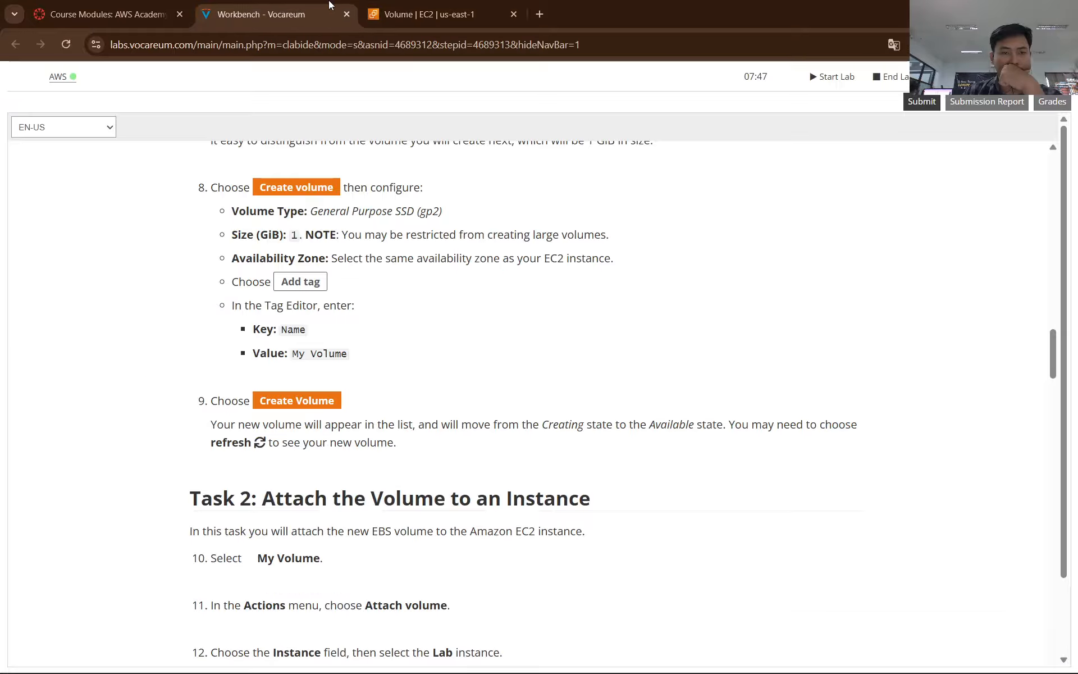
click(405, 6)
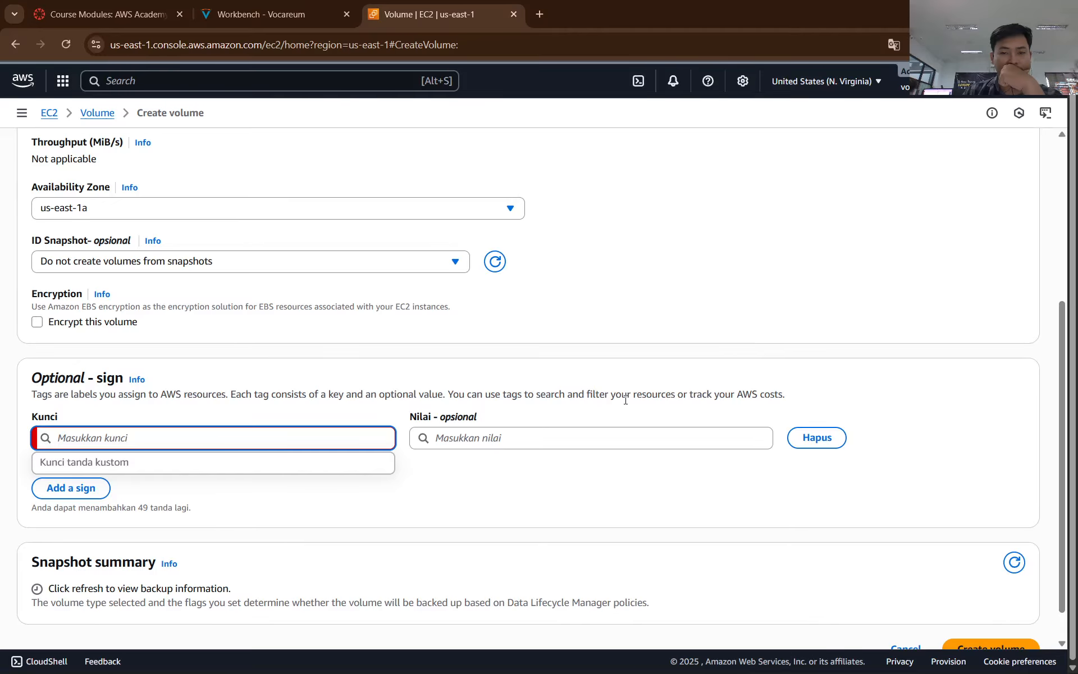
click(895, 48)
click(793, 76)
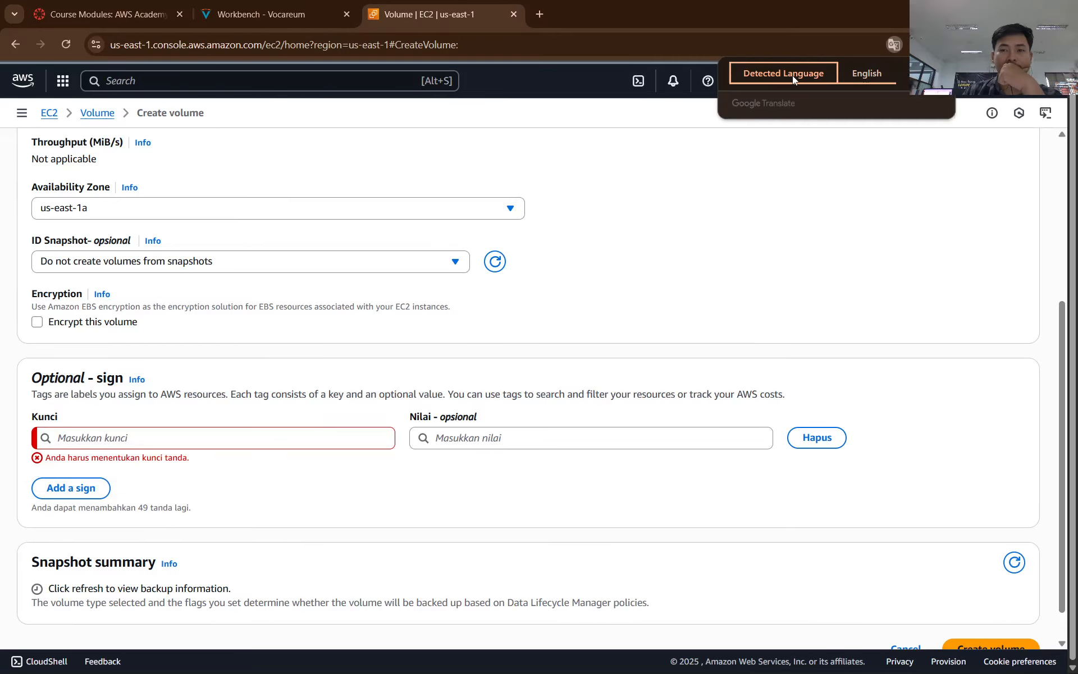
click(860, 74)
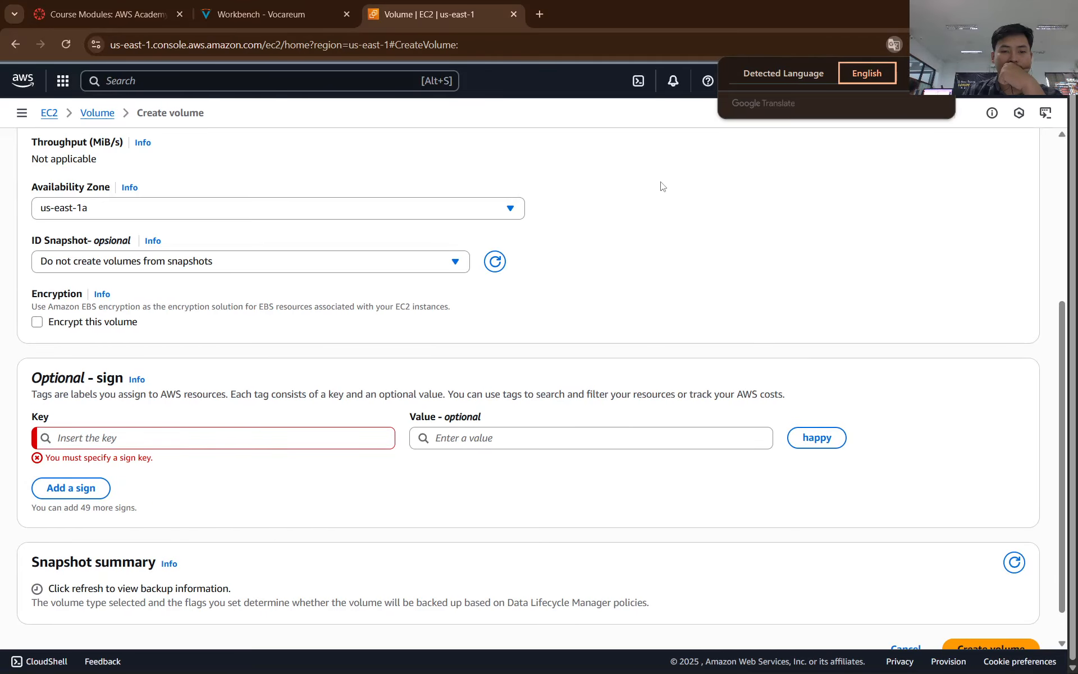
Step: Copy the tag key "Name" from step 8 of the lab instructions into the tag's key field in the volume form
click(264, 14)
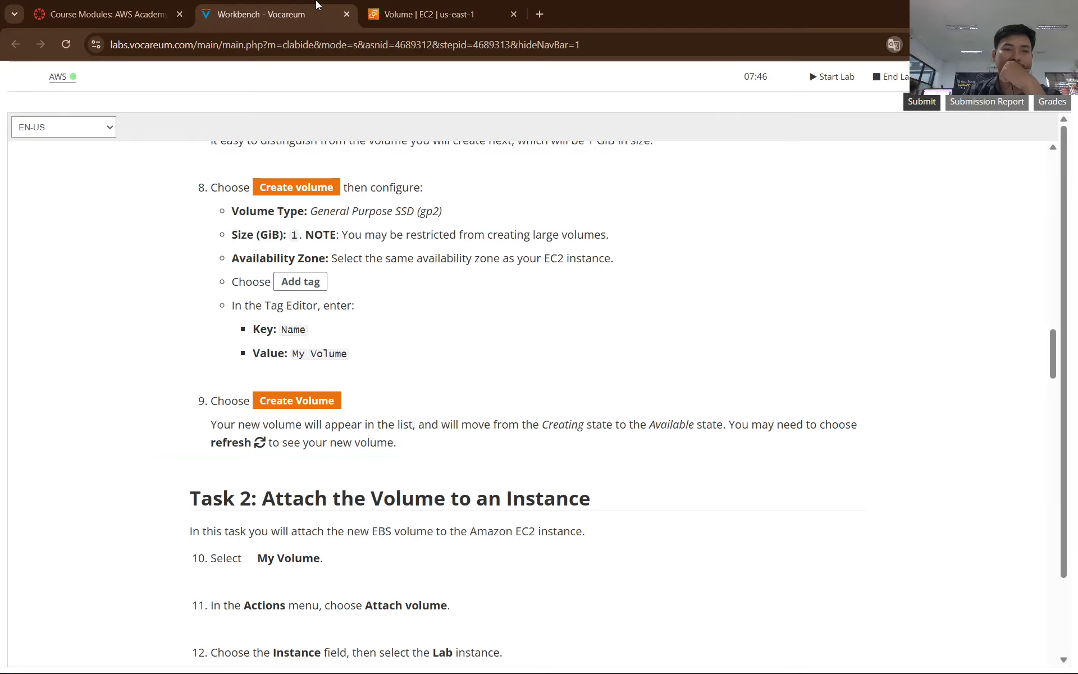
click(429, 14)
click(266, 9)
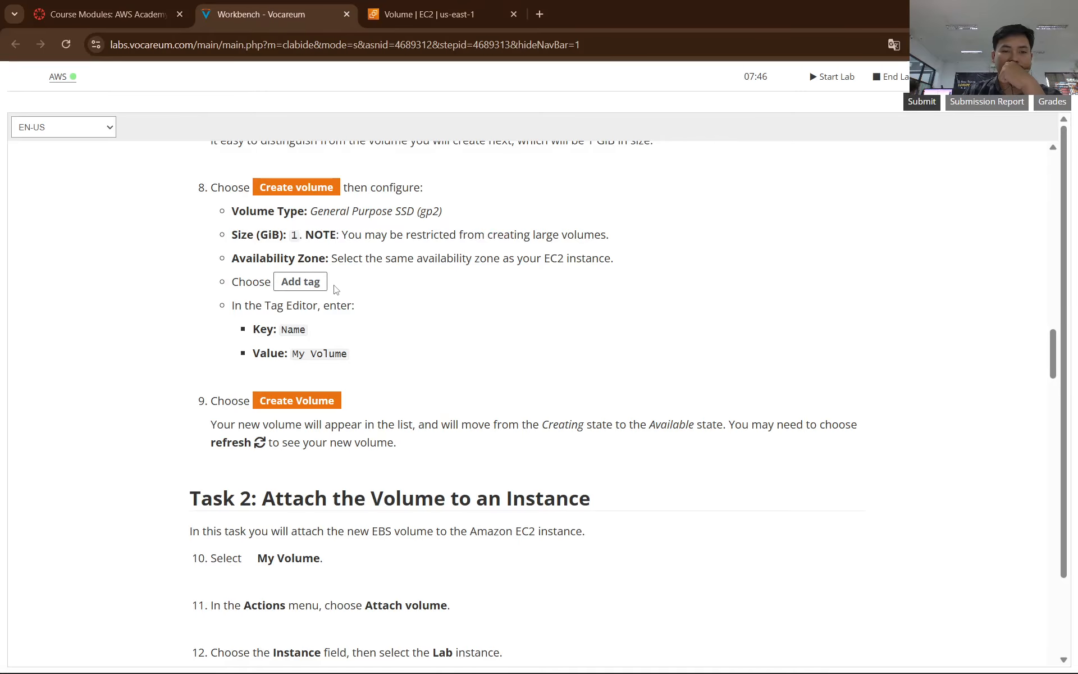
double_click(287, 329)
right_click(288, 329)
click(320, 345)
click(430, 14)
click(186, 438)
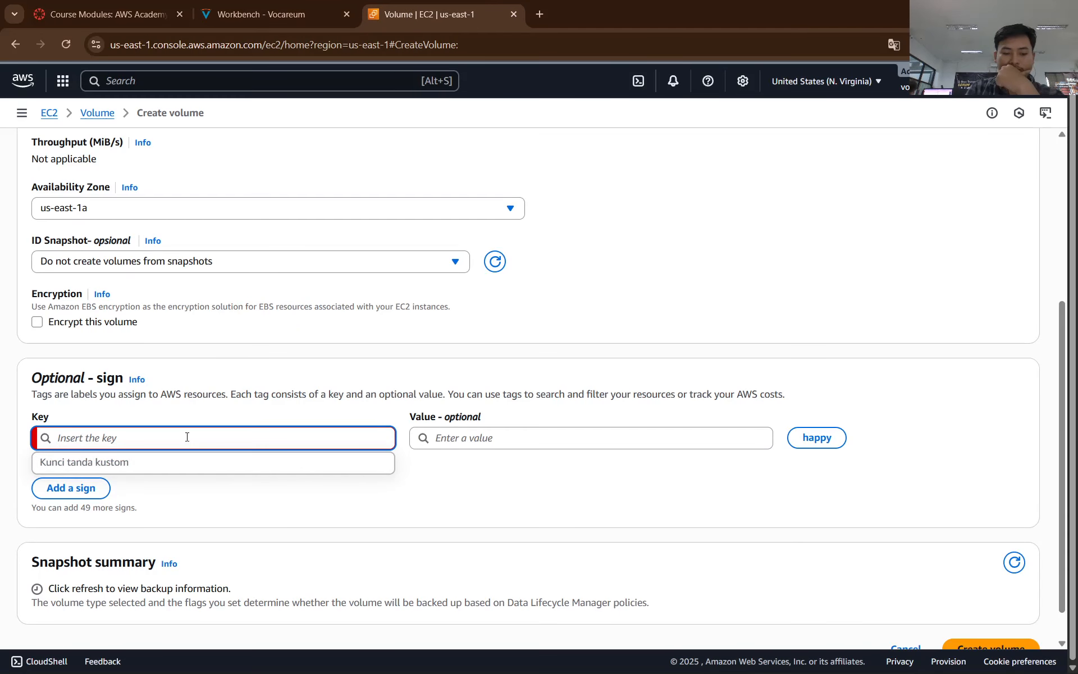
key(ctrl+v)
Step: Copy the tag value "My Volume" from step 8 of the lab instructions into the tag's value field
click(262, 14)
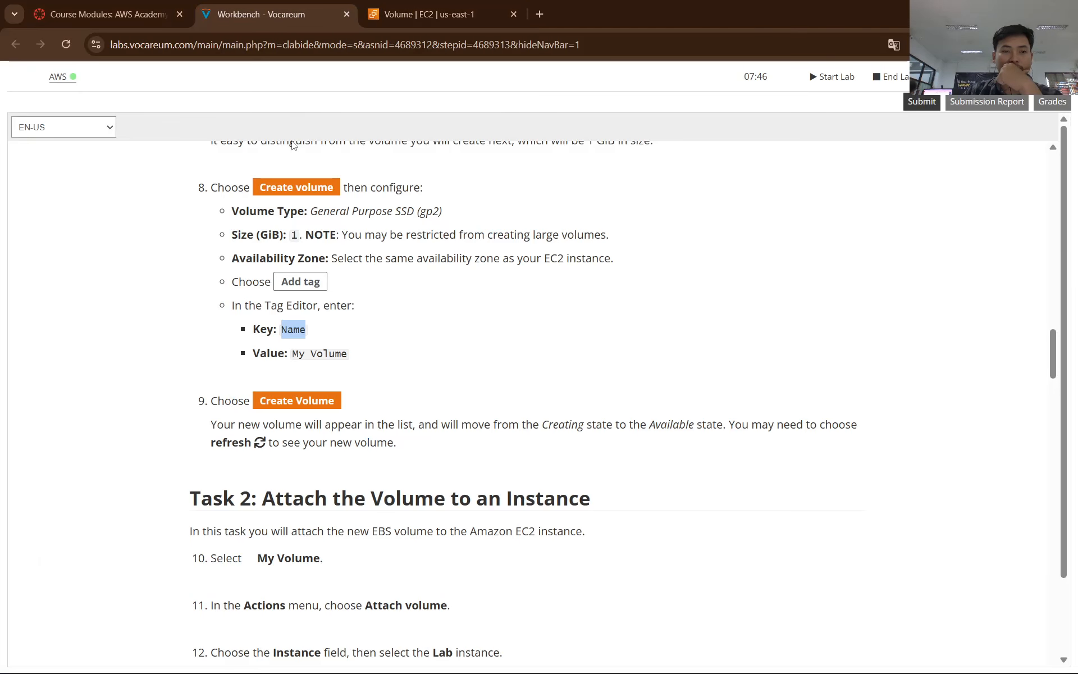
drag(292, 353, 354, 354)
right_click(334, 347)
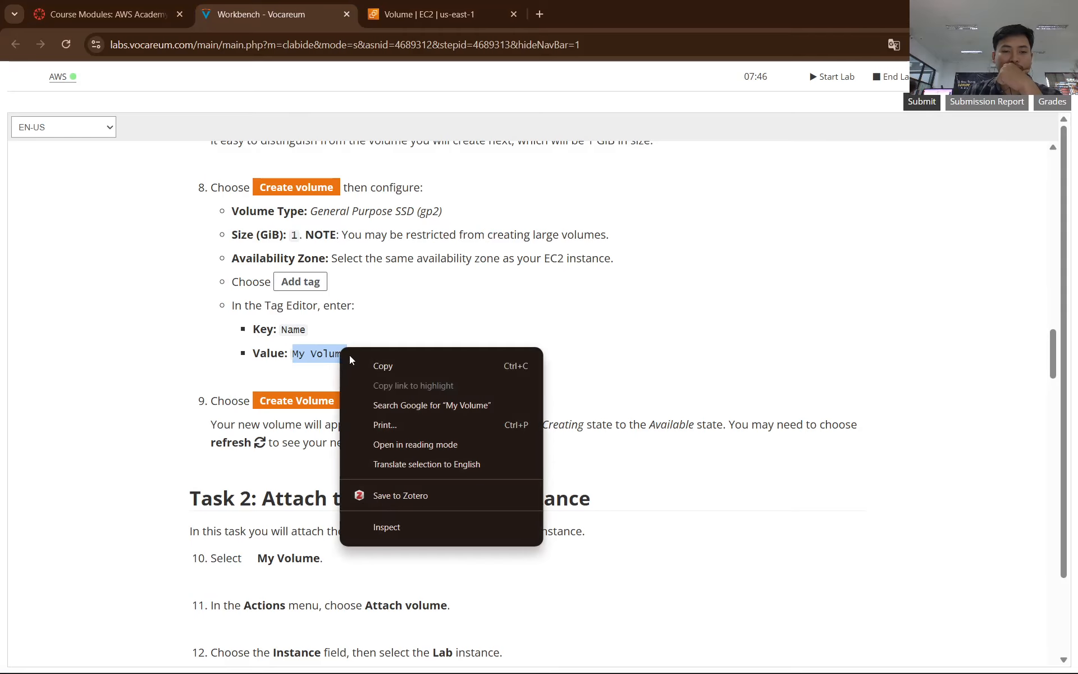
click(365, 362)
click(438, 14)
click(467, 438)
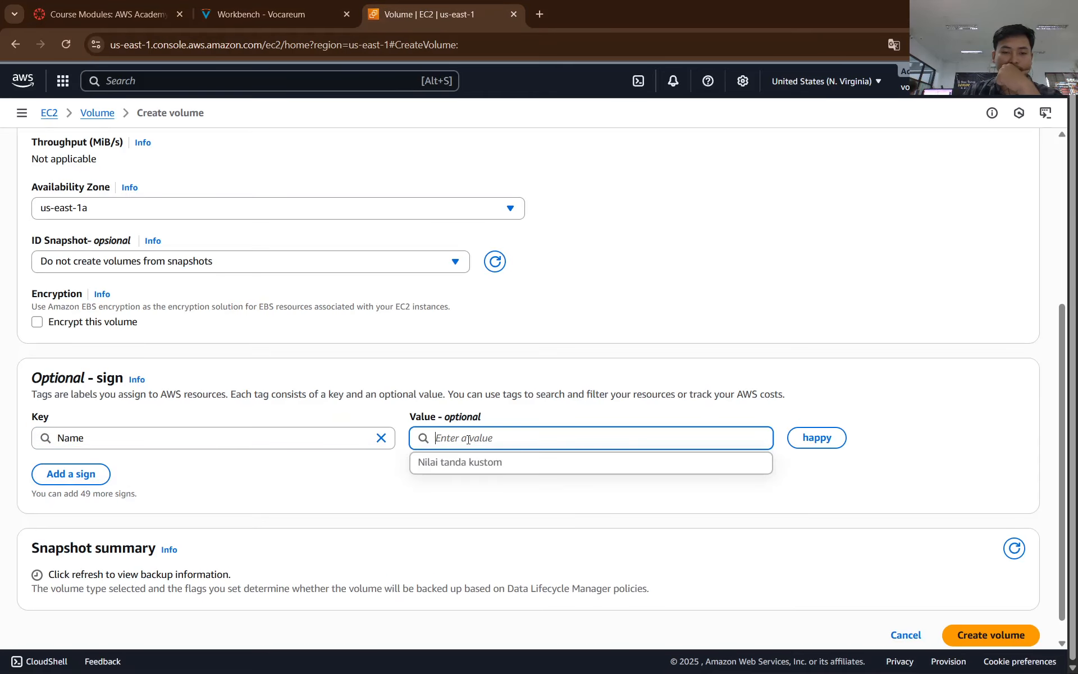
key(ctrl+v)
click(560, 348)
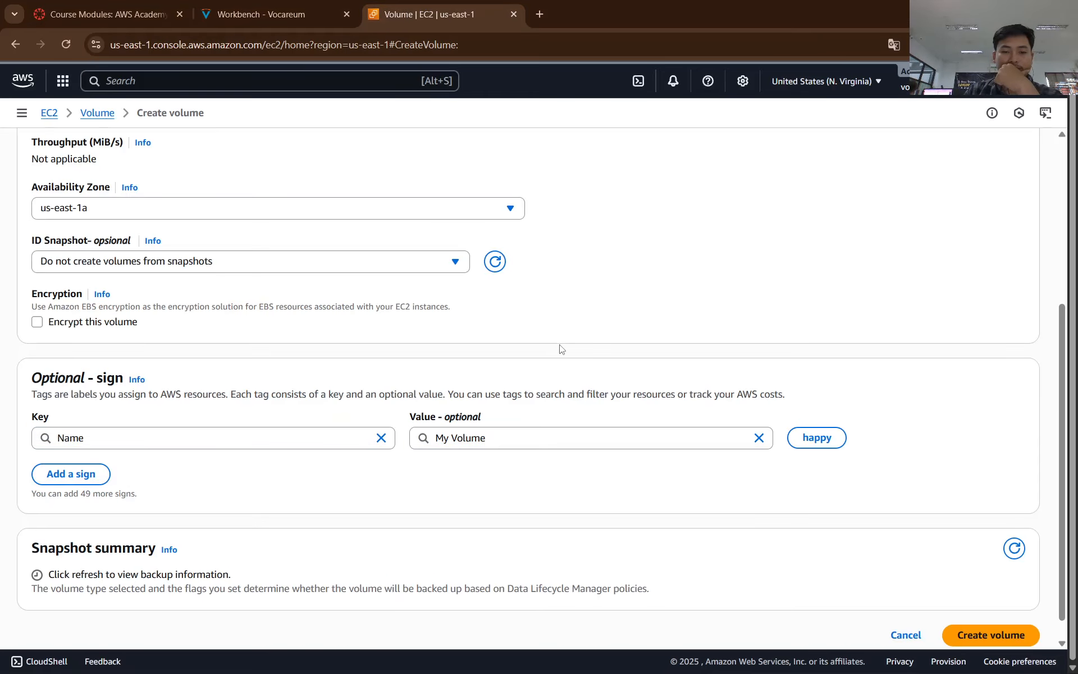
Step: Capture the completed volume creation form from the volume type to the tag and paste the screenshot into the Word report
scroll(560, 348, up, 3)
scroll(560, 349, up, 1)
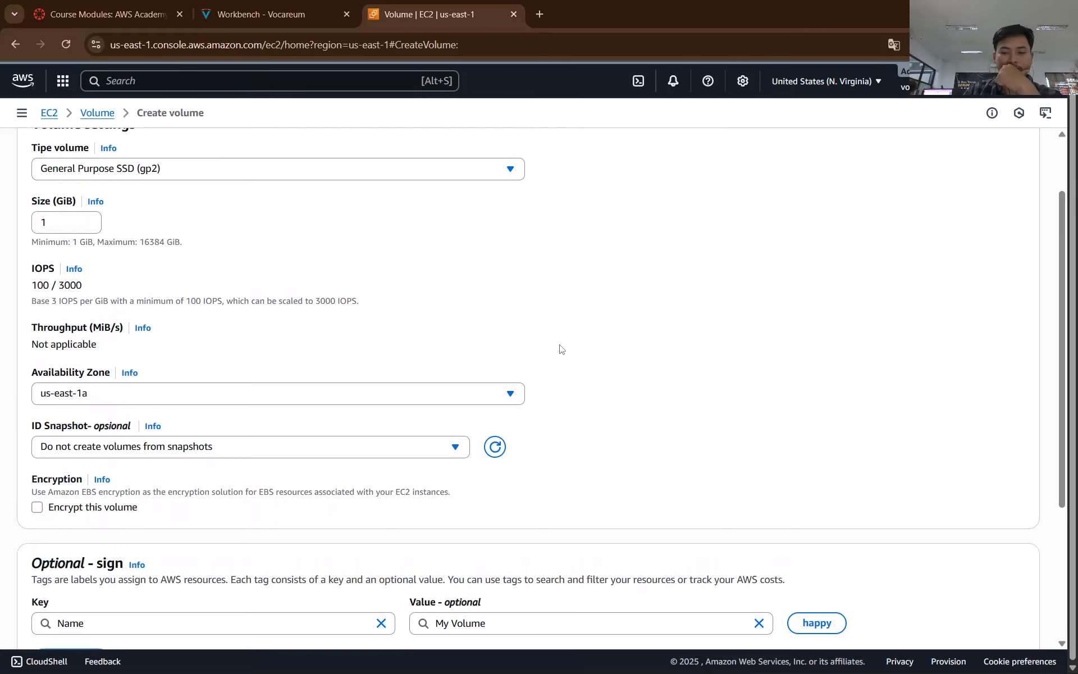
key(super+shift+s)
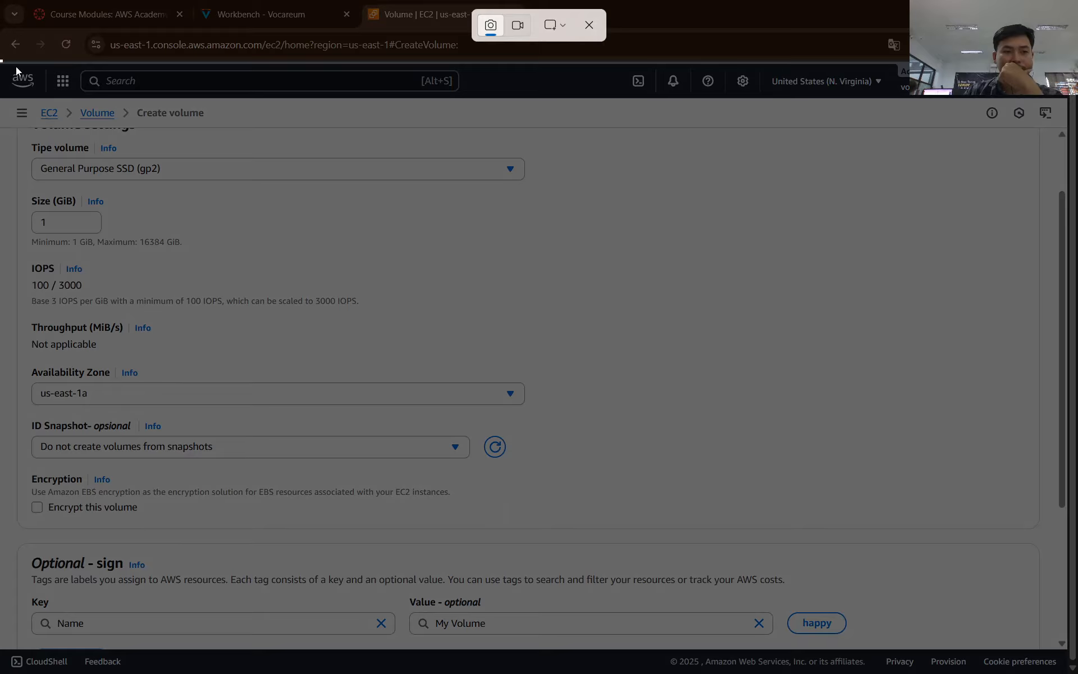
drag(1, 61, 1075, 603)
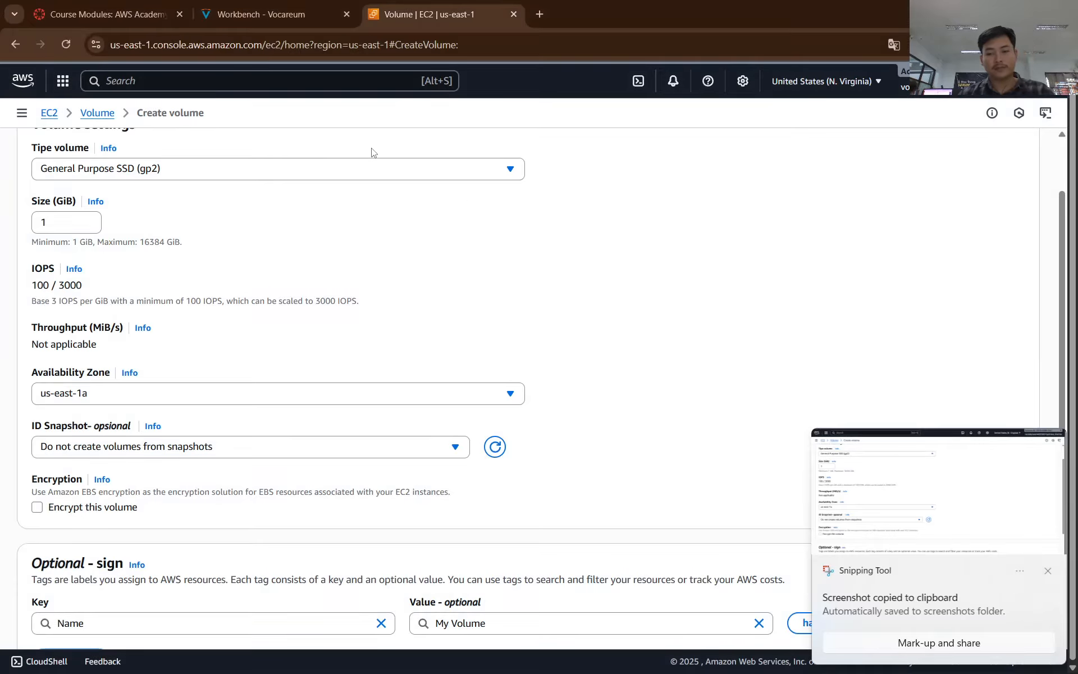
key(alt+Tab)
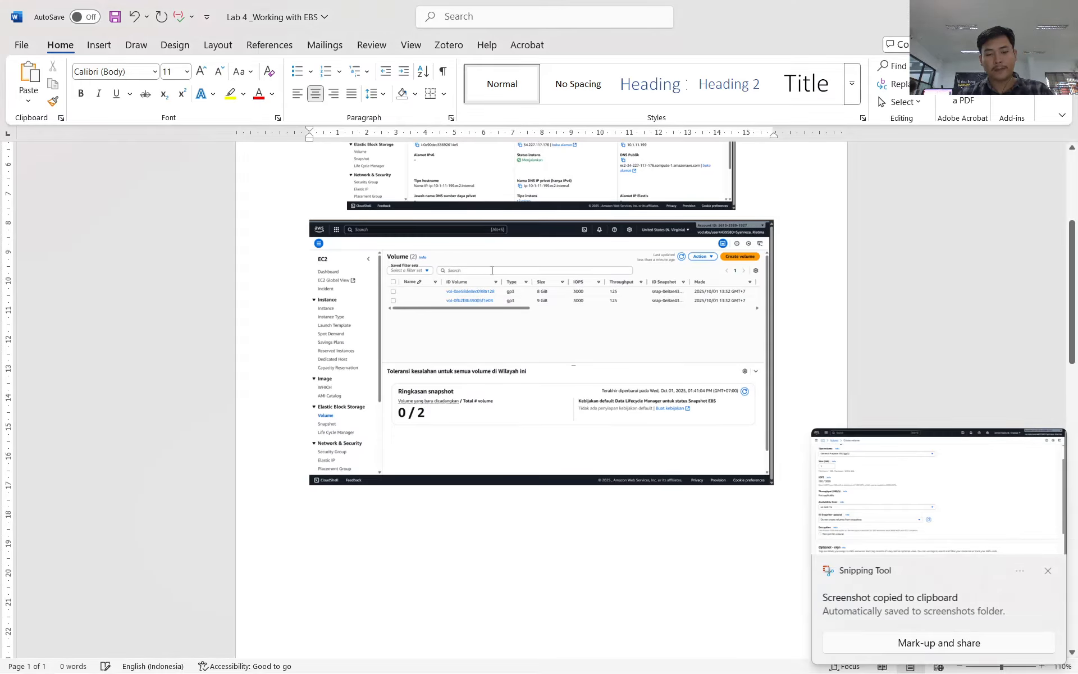
key(ctrl+v)
Step: Return to the browser, check step 9 of the lab instructions, and create the volume from the completed form
key(alt+Tab)
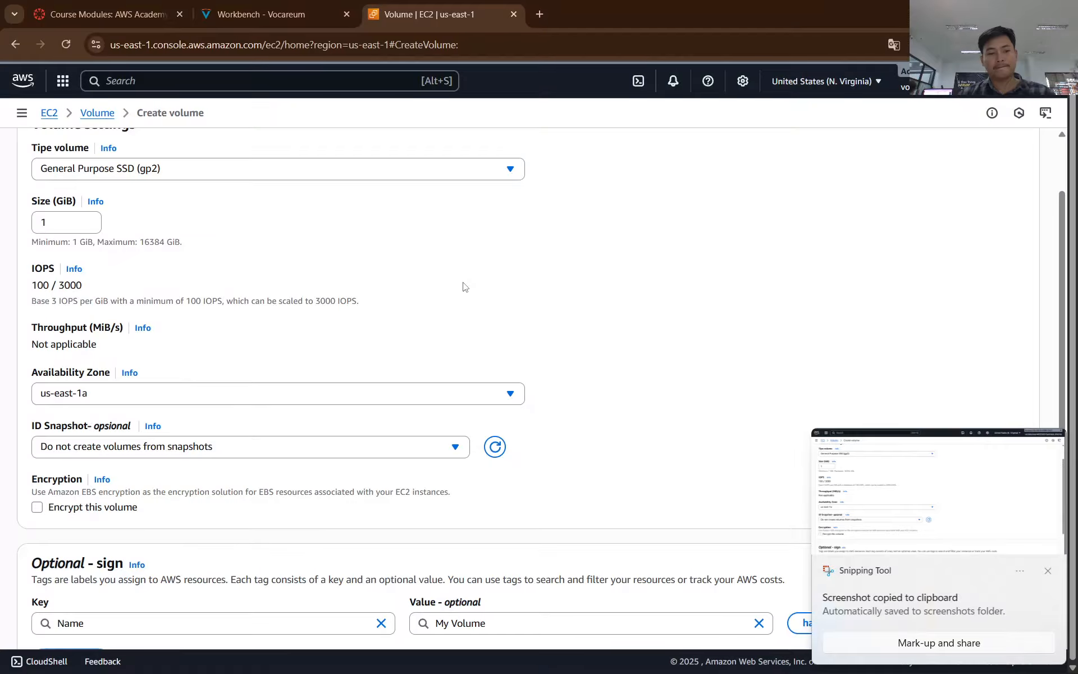
scroll(463, 287, down, 4)
key(ctrl+shift+Tab)
scroll(460, 257, down, 2)
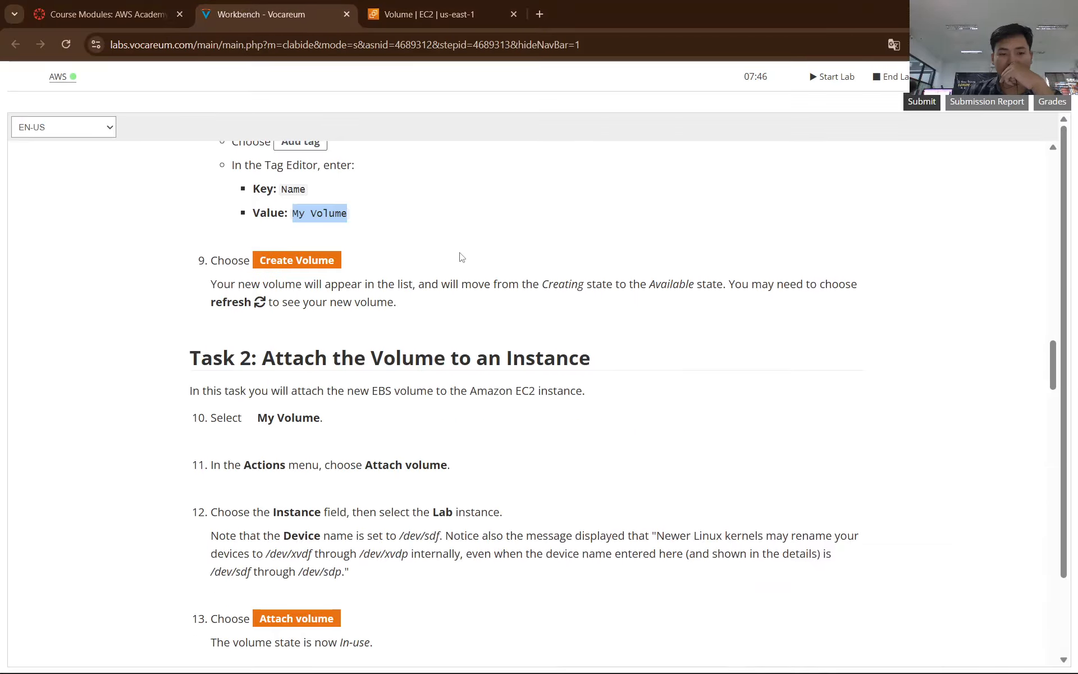
click(441, 15)
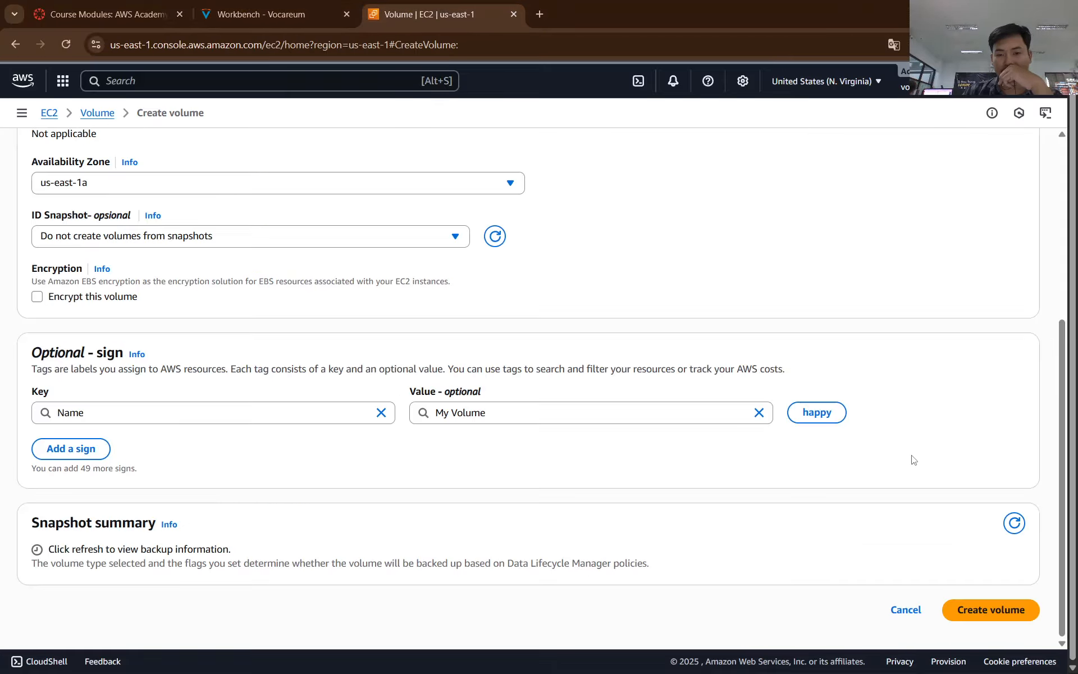
click(975, 611)
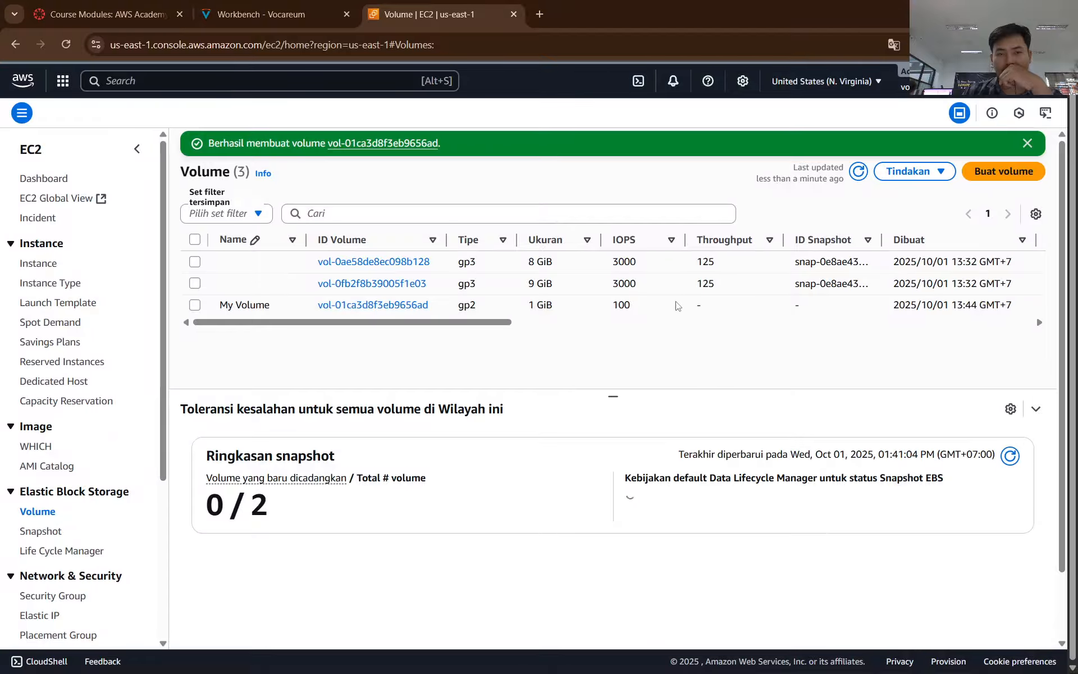
Step: Capture the EC2 volume list with the new volume and paste the screenshot into the Word report
key(super+shift+s)
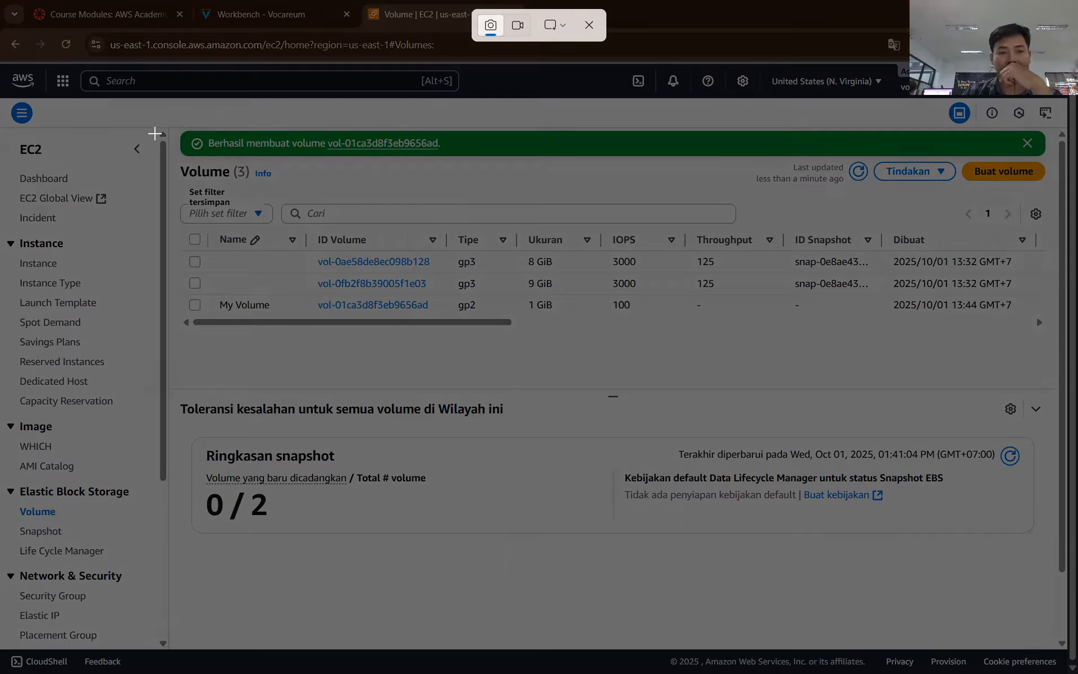
drag(3, 56, 113, 102)
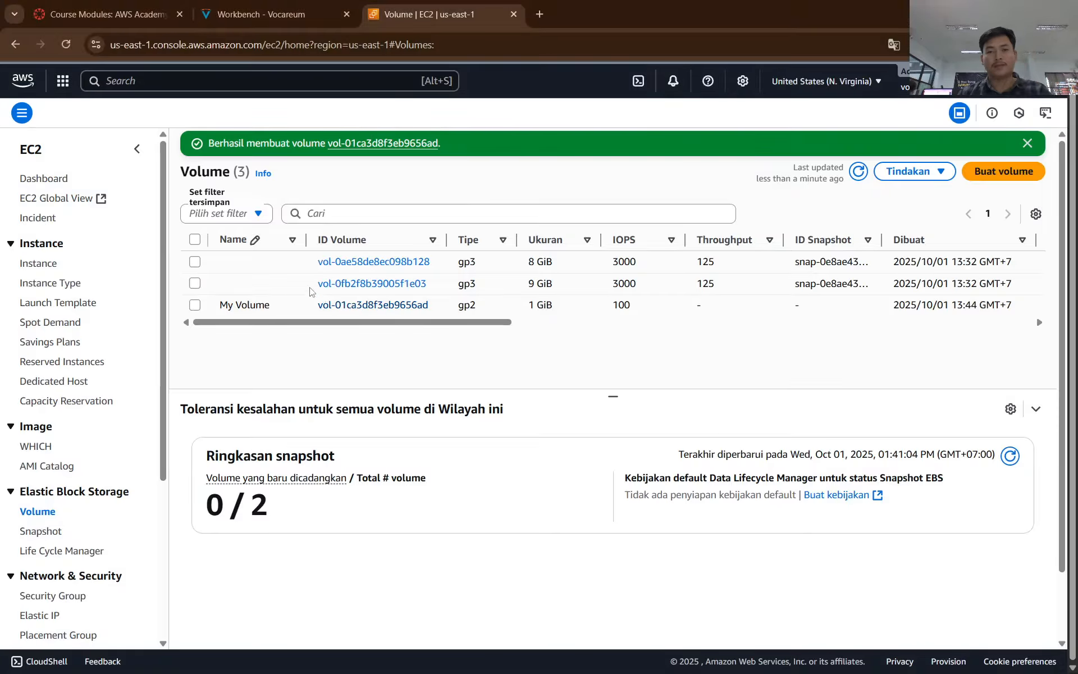
key(alt+Tab)
key(ctrl+v)
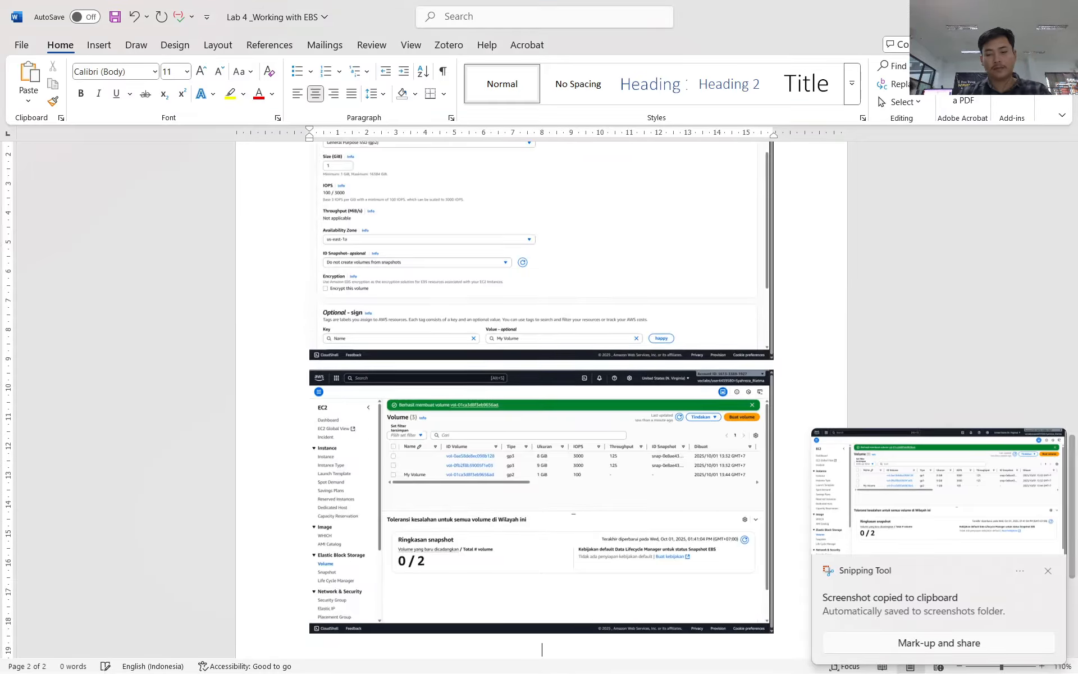
Step: Return to the browser and read the lab instructions from step 9 through Task 2 on attaching the volume to an instance
key(alt+Tab)
click(246, 6)
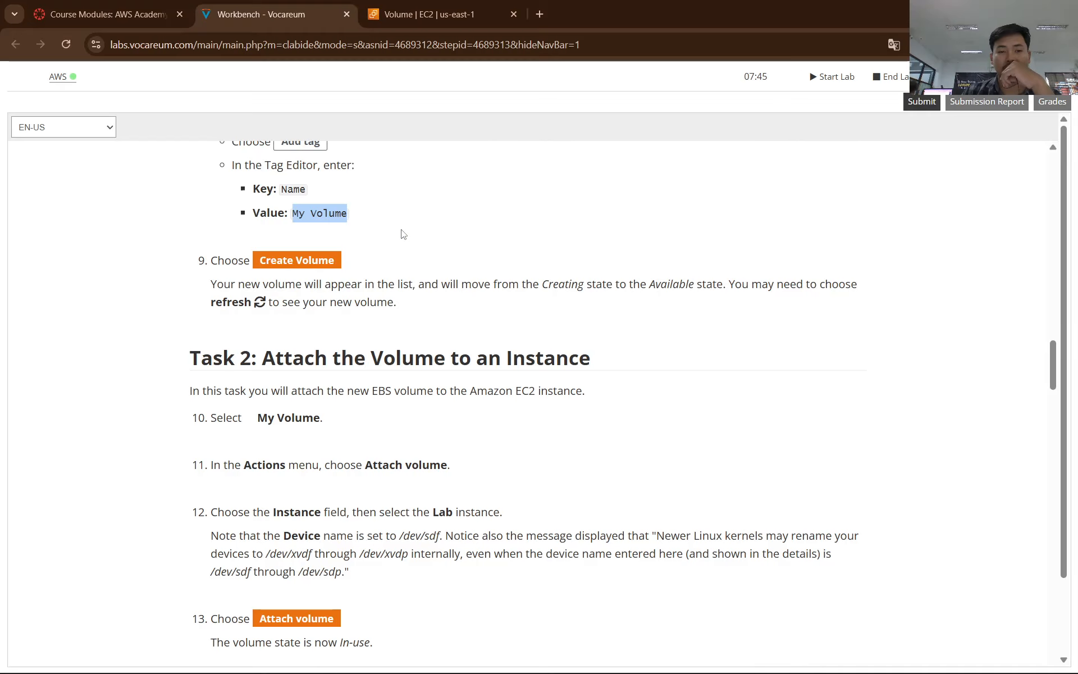
click(427, 14)
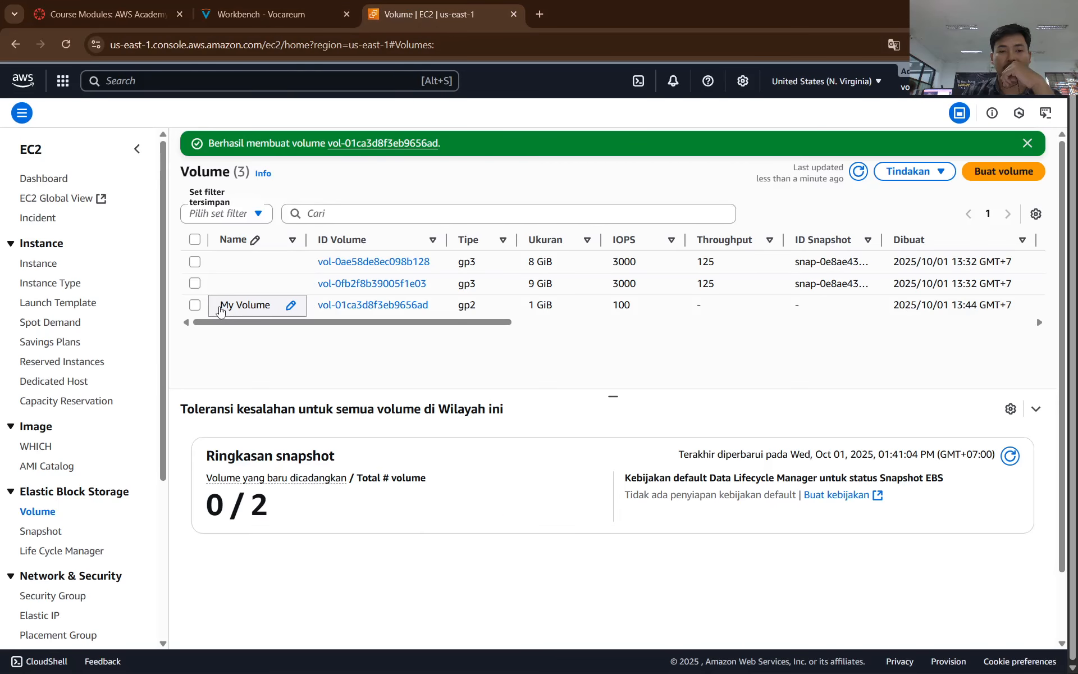
click(247, 5)
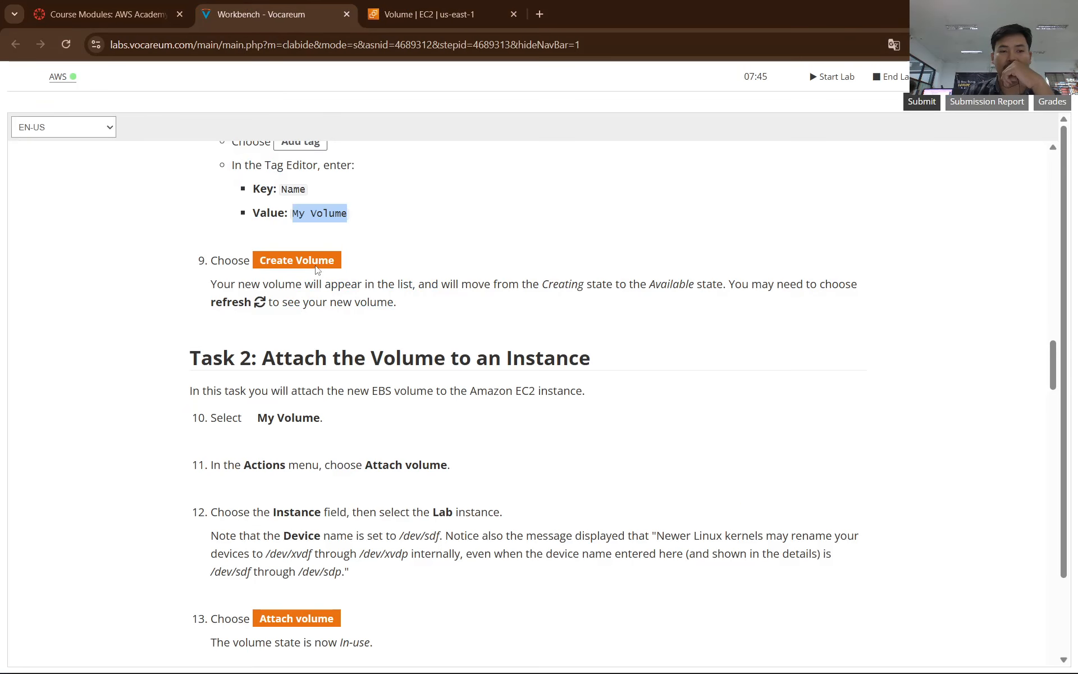
scroll(308, 327, down, 3)
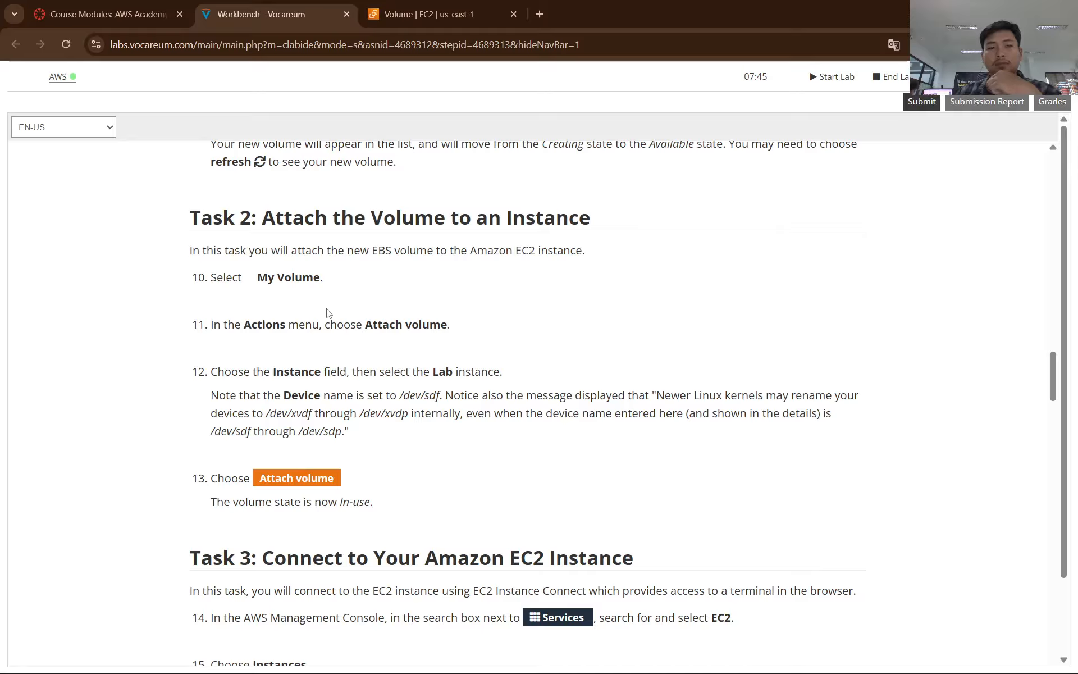
scroll(464, 316, up, 1)
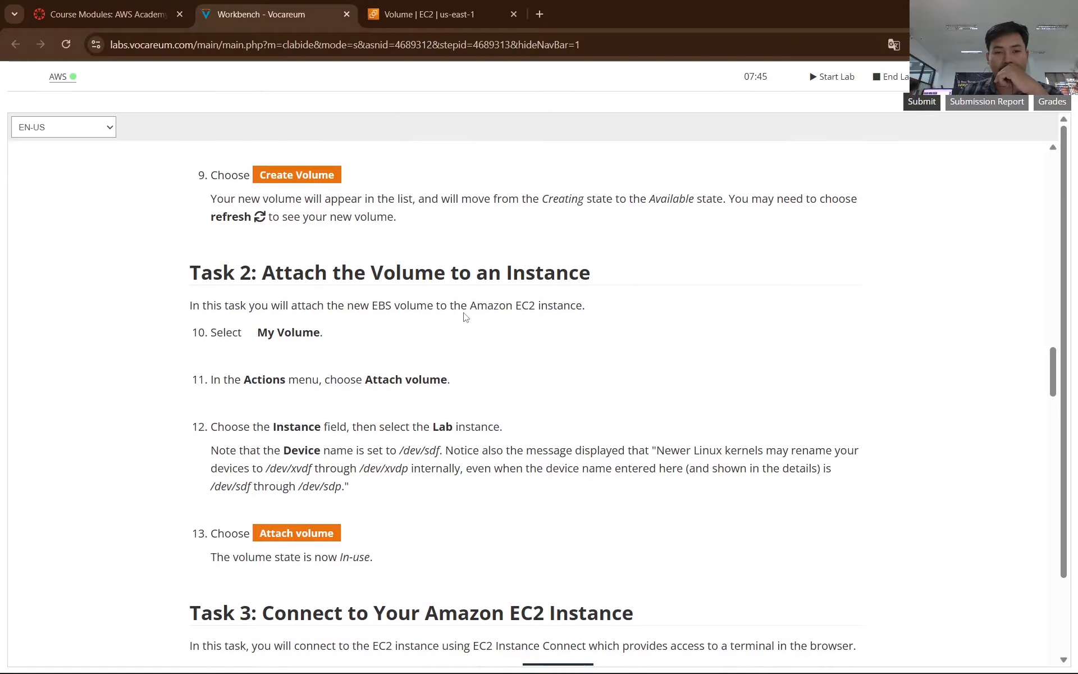
scroll(464, 317, down, 1)
scroll(397, 307, up, 1)
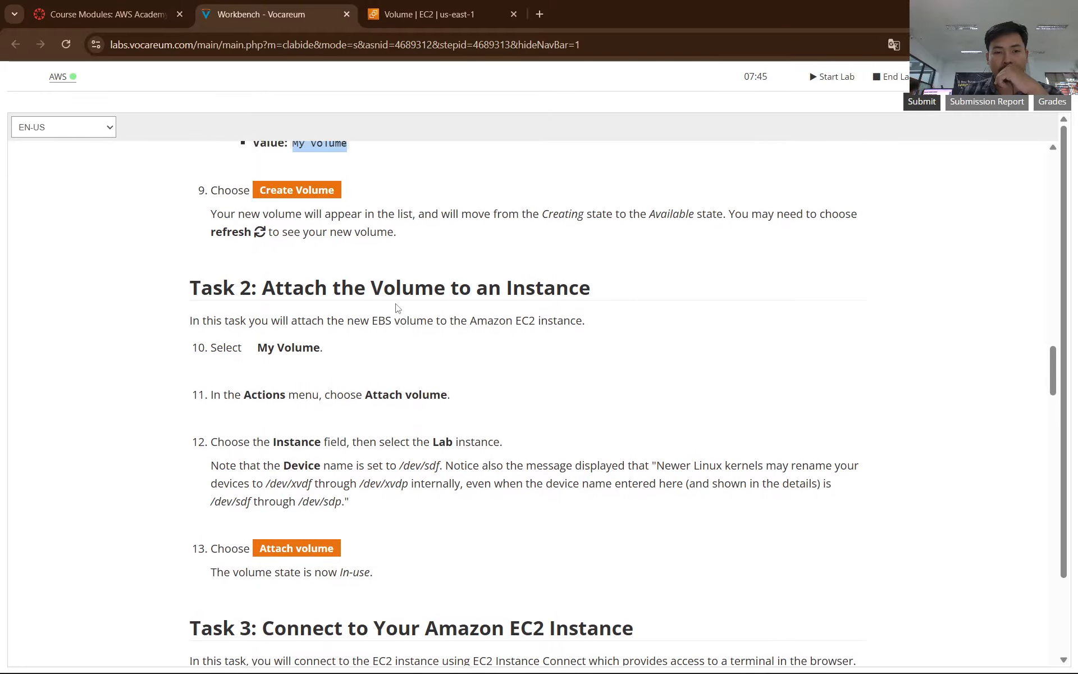
scroll(312, 315, down, 1)
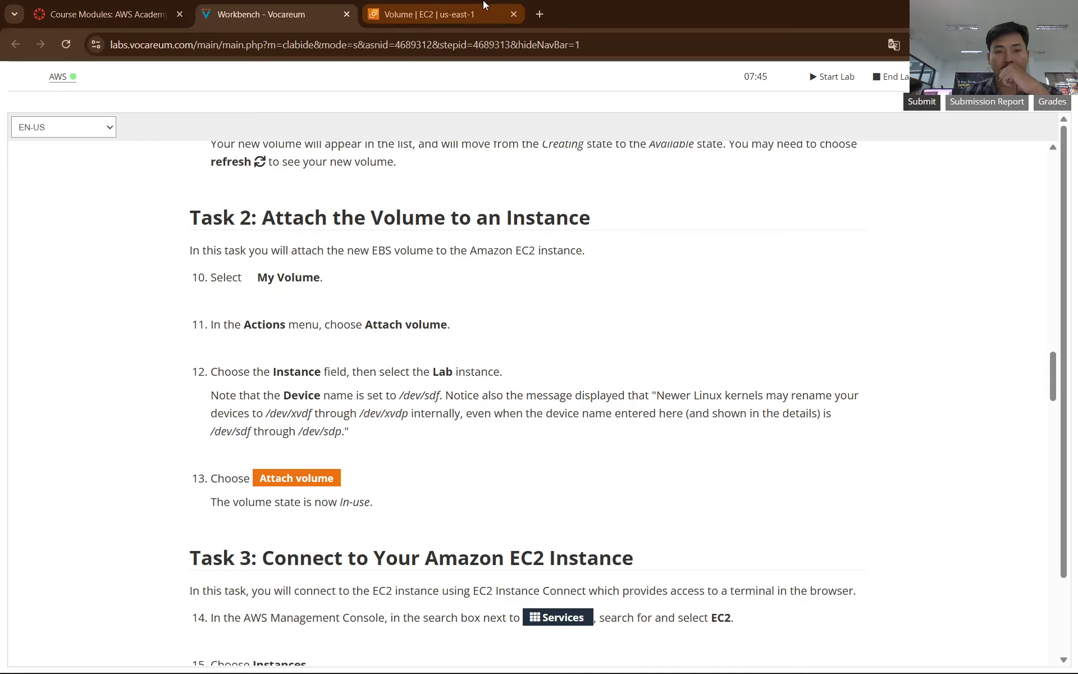
Step: Select My Volume in the EC2 volume list and check the following Task 2 steps in the lab instructions
click(423, 7)
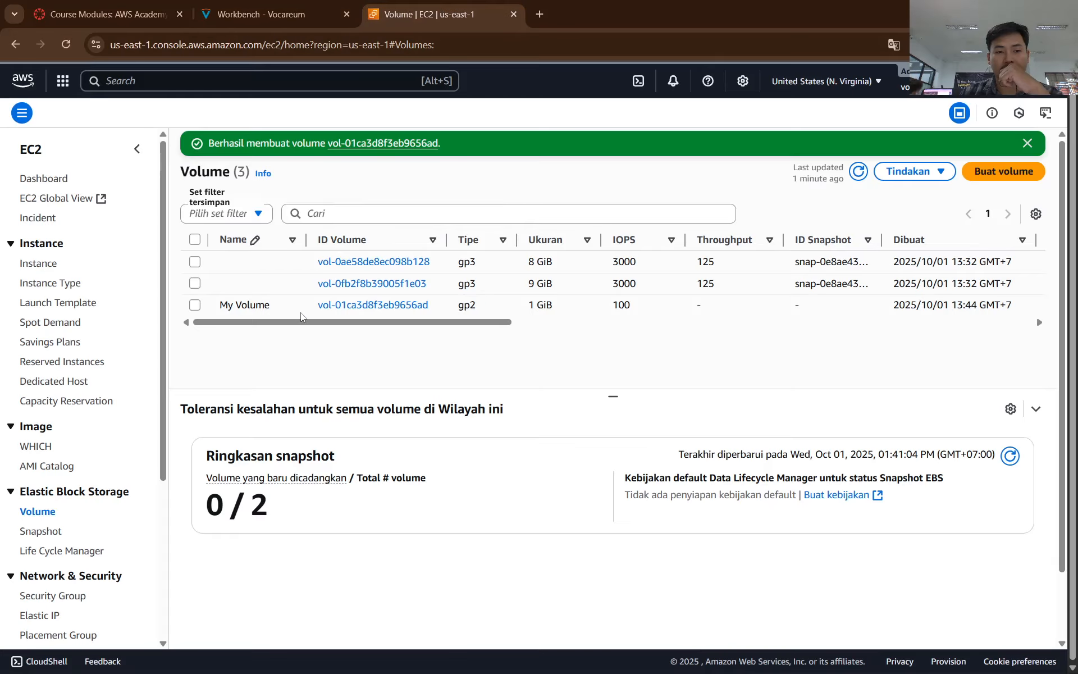
click(195, 305)
click(261, 14)
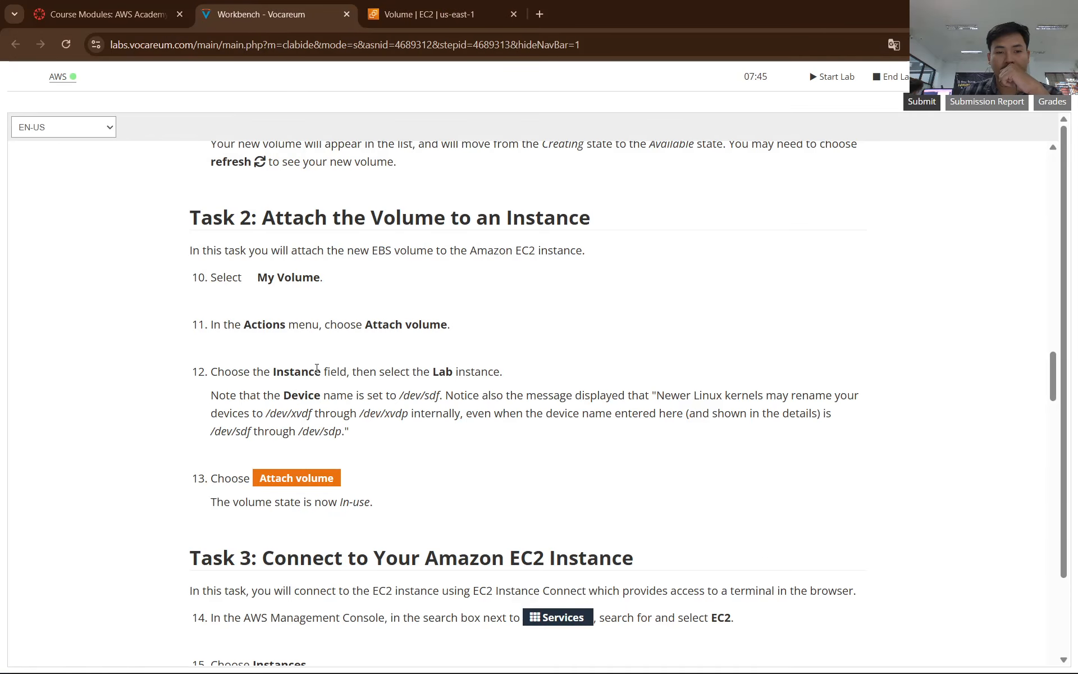
key(ctrl+Tab)
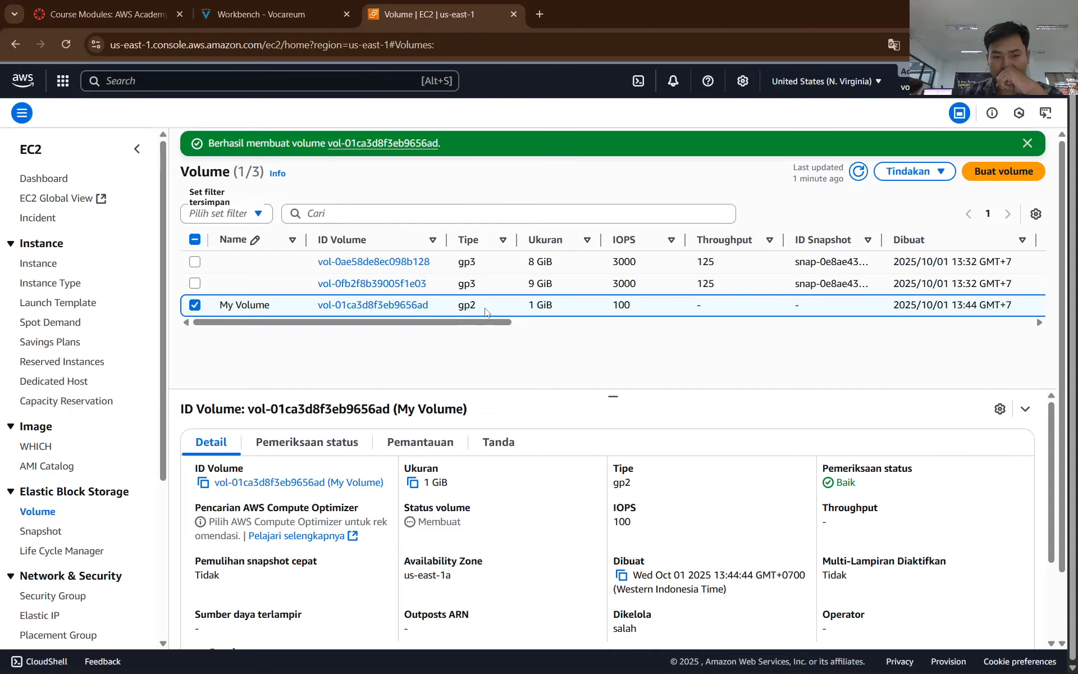
Step: Translate the EC2 volume list and the volume's details into English
click(894, 45)
click(783, 73)
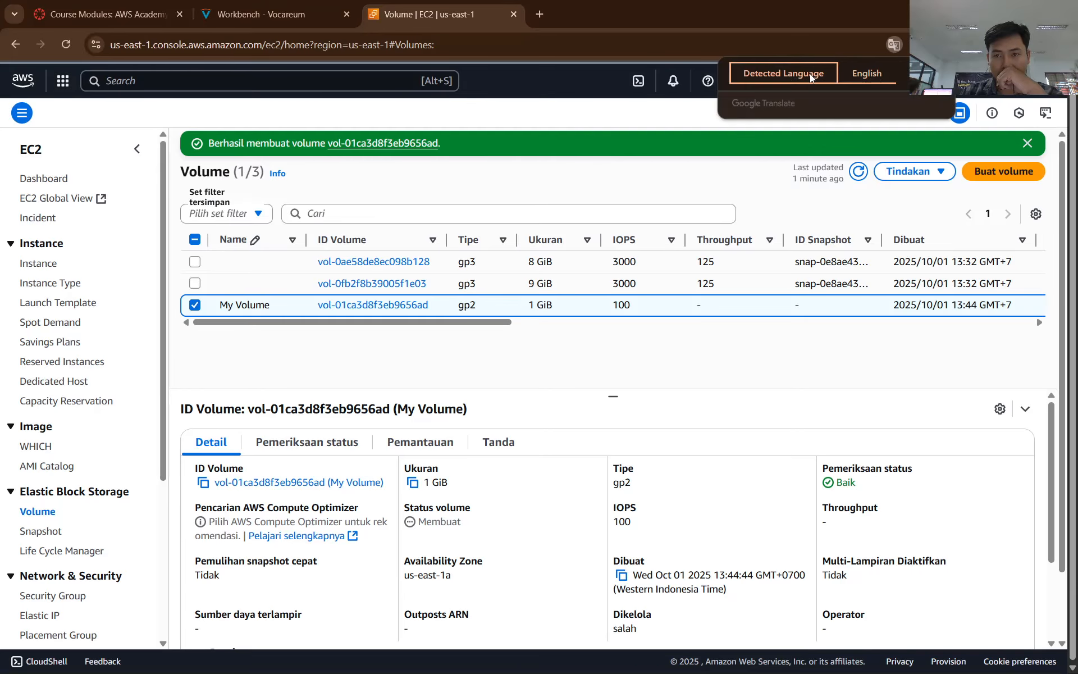
click(876, 75)
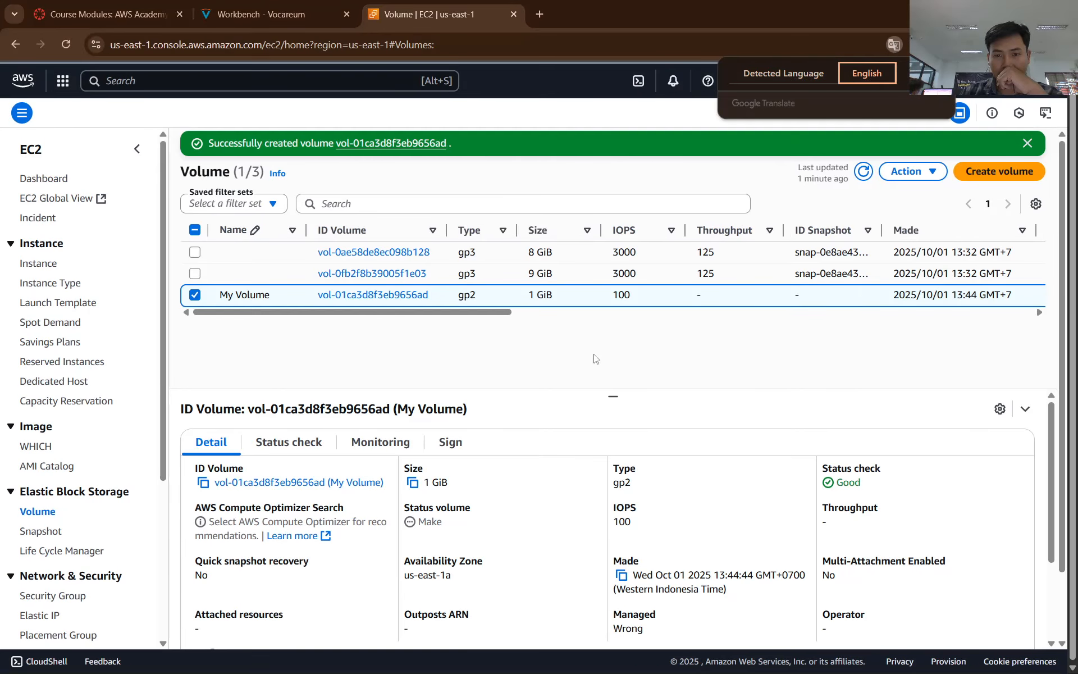
Step: Recheck the Task 2 steps in the lab instructions and view the actions for My Volume in English
click(594, 355)
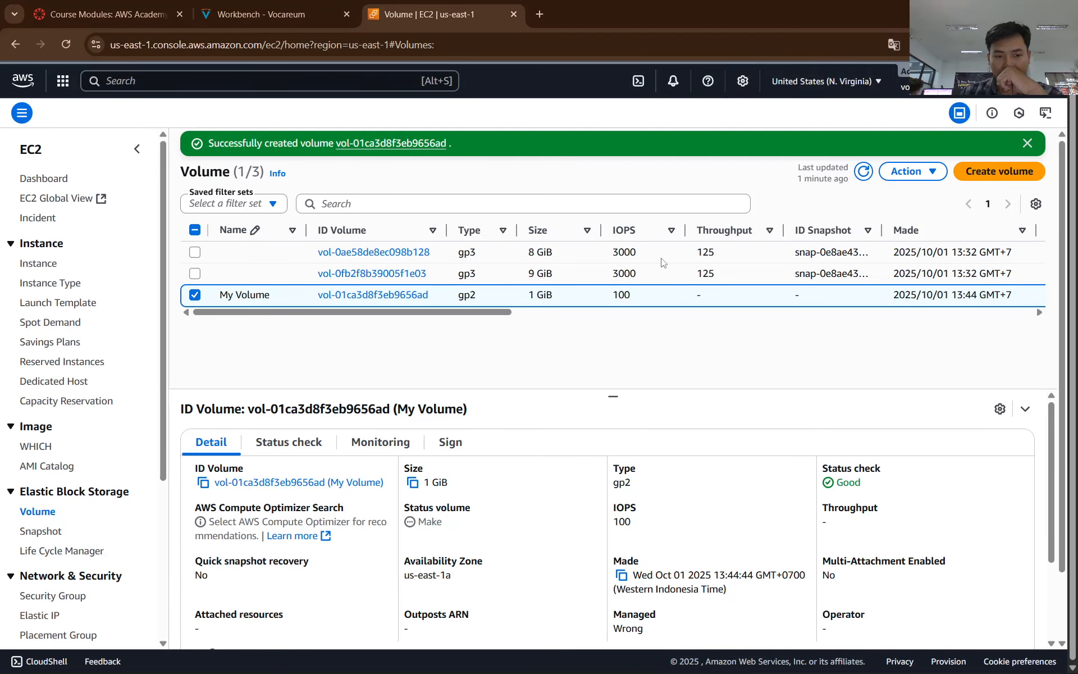
click(270, 14)
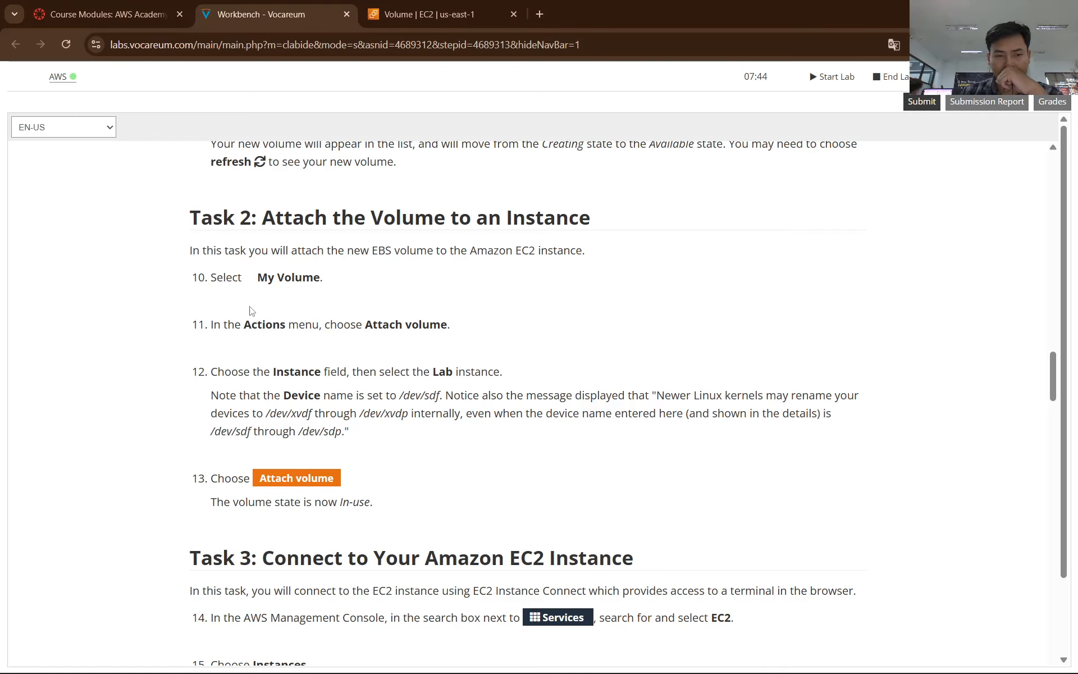
click(440, 14)
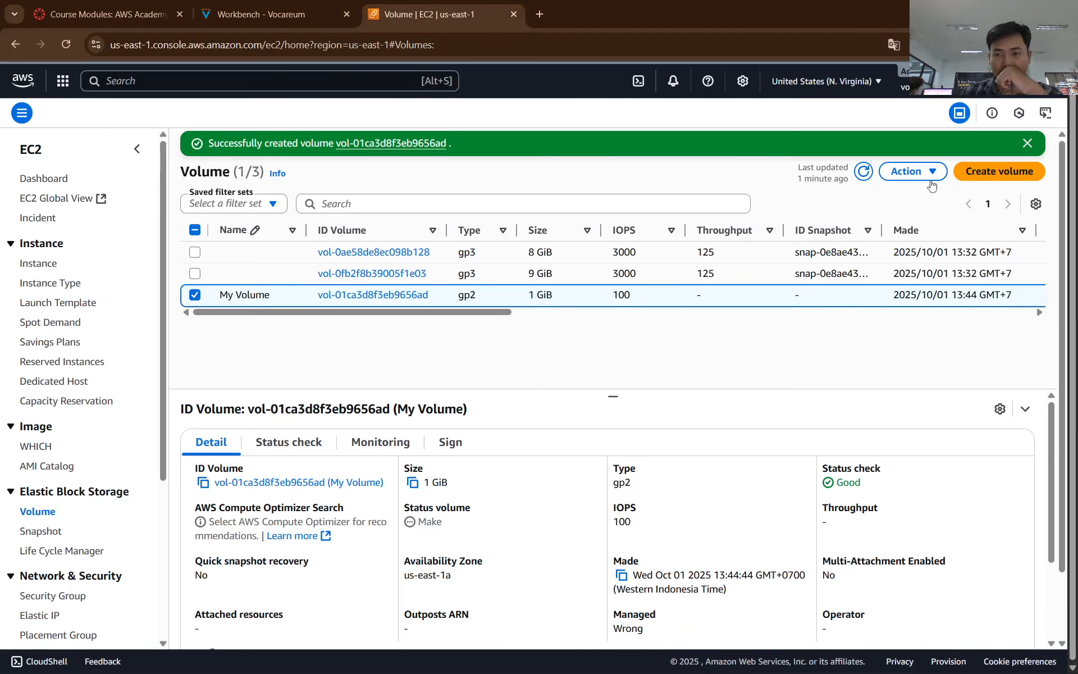
click(909, 171)
click(894, 44)
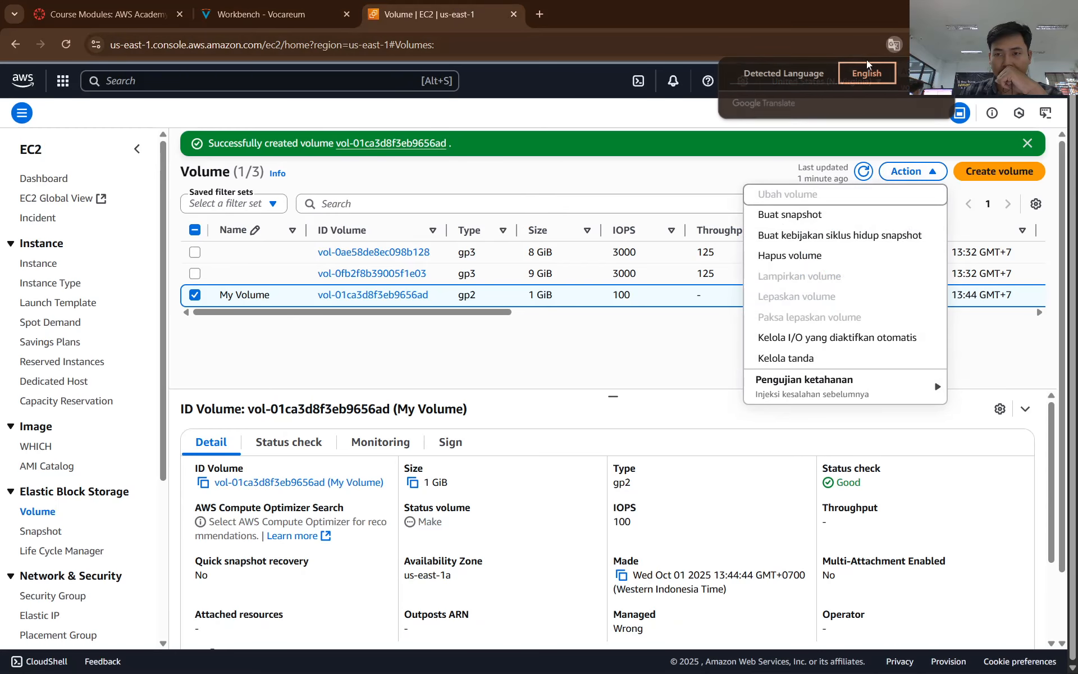
click(890, 73)
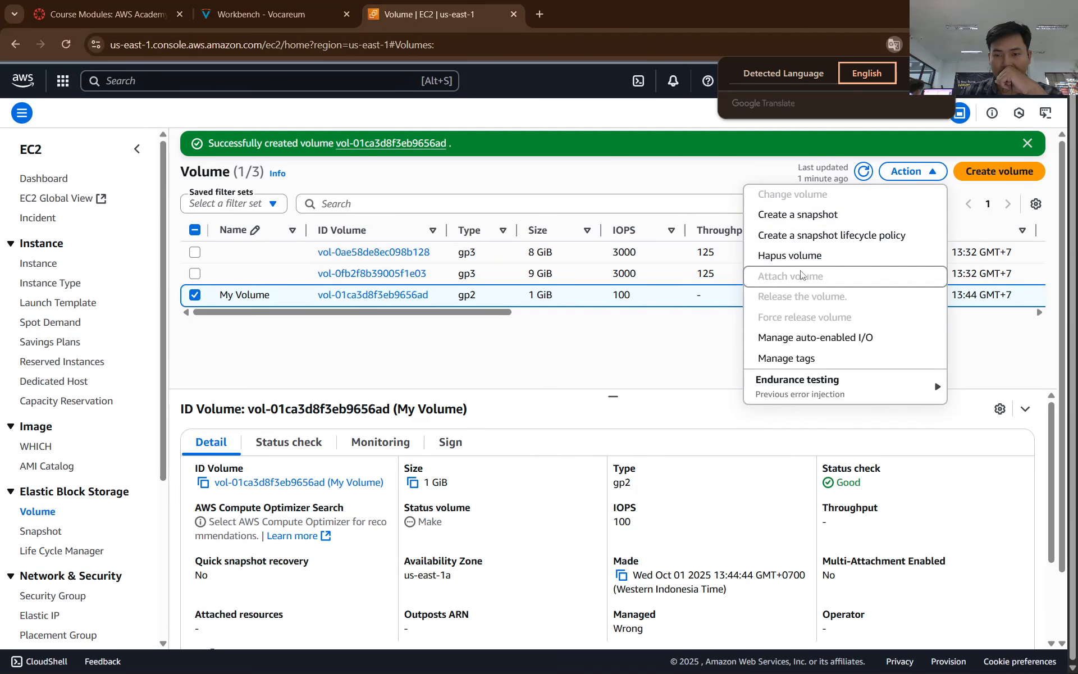
click(719, 329)
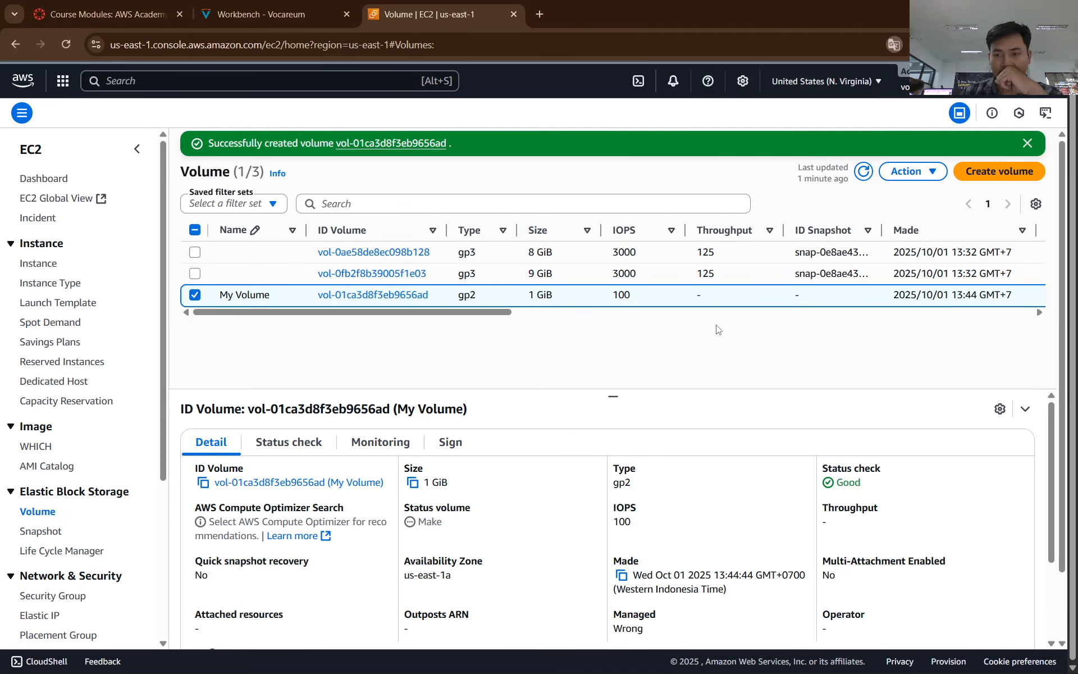
Step: Reload the EC2 volume list, reselect My Volume and translate the page into English
click(62, 48)
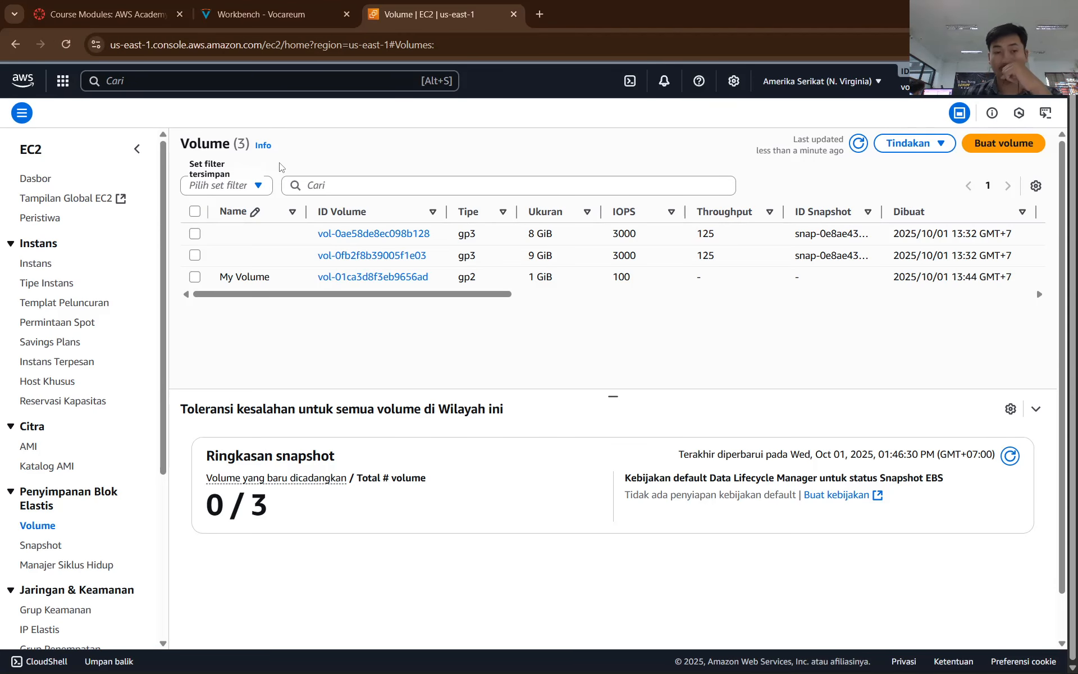
click(195, 277)
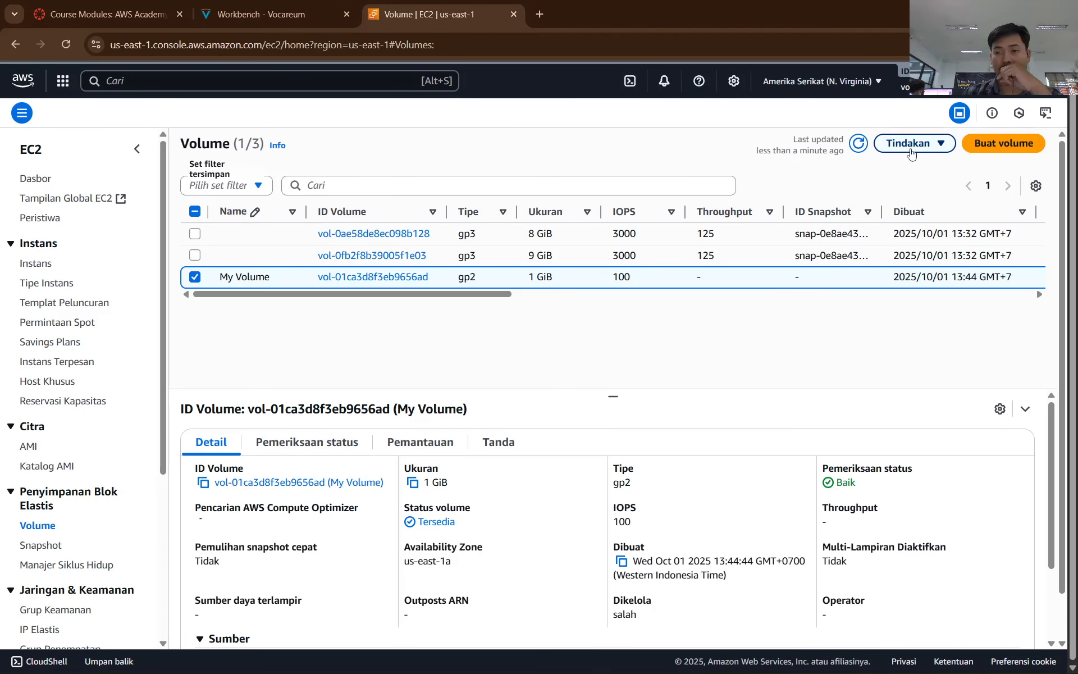
click(1064, 45)
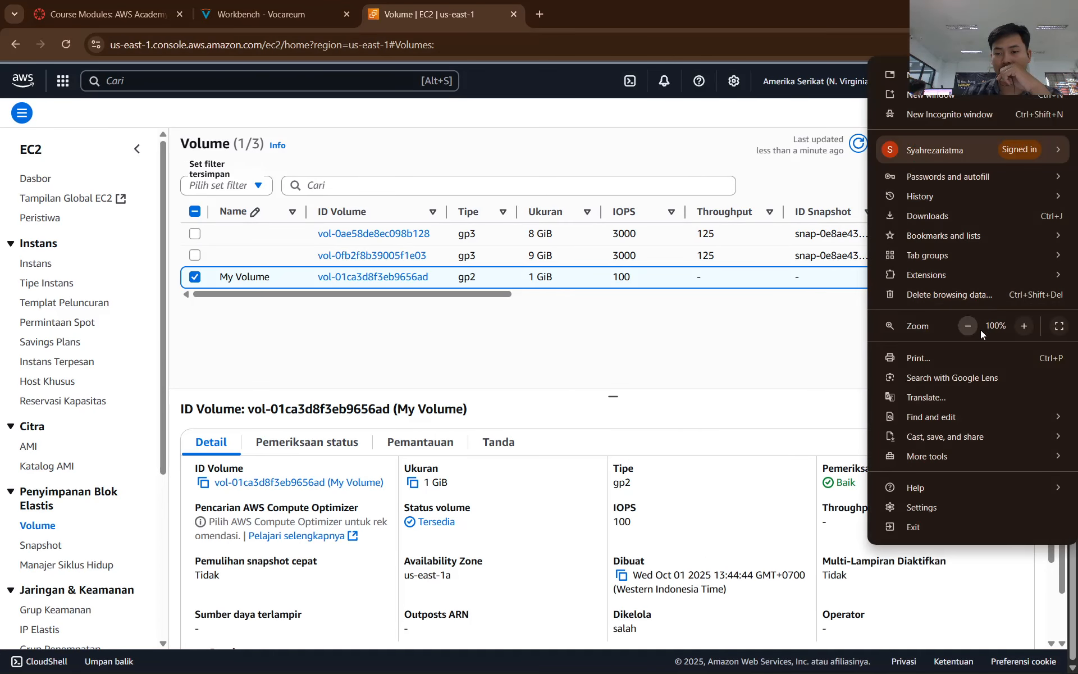
click(961, 401)
click(864, 73)
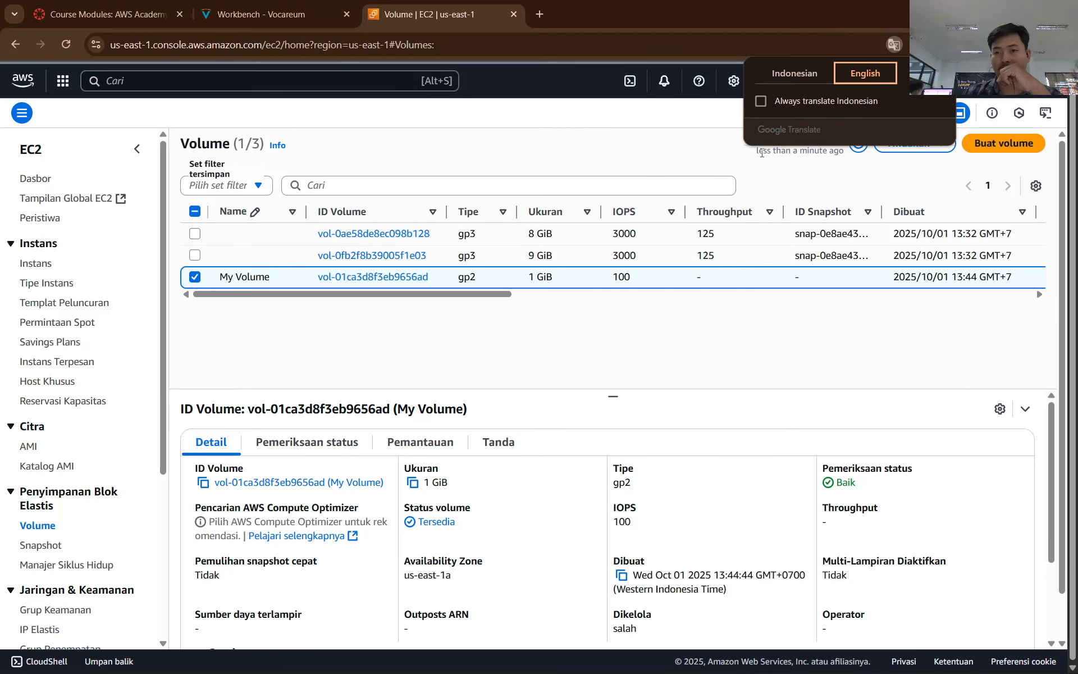
Step: Open the list of actions for My Volume and translate it into English
click(924, 144)
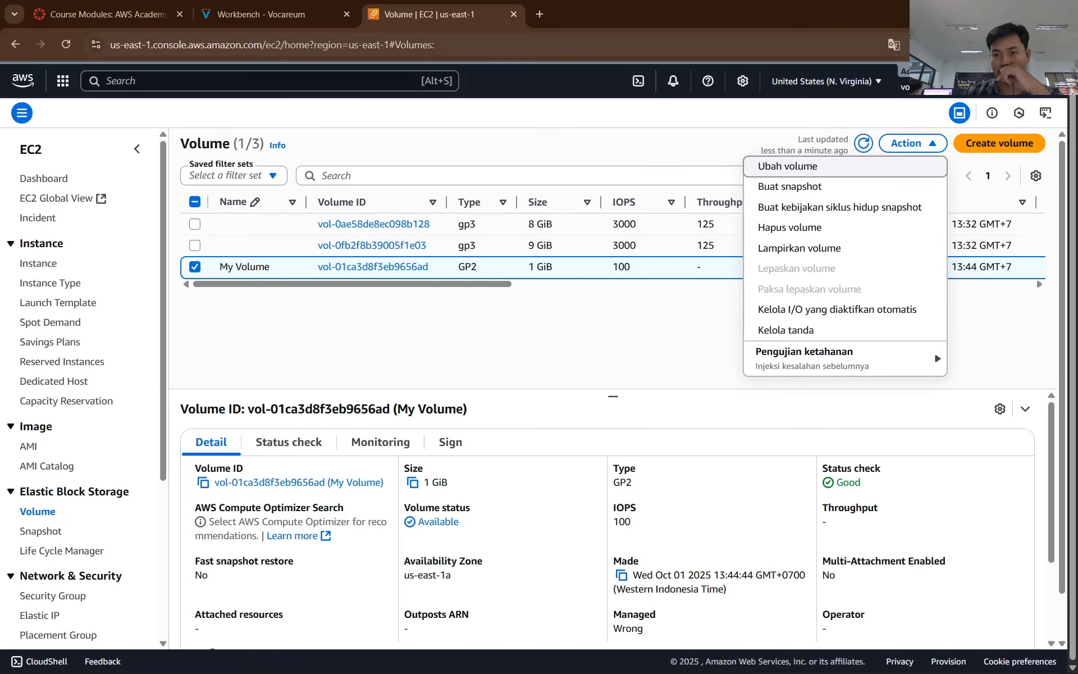
click(894, 45)
click(820, 73)
click(855, 74)
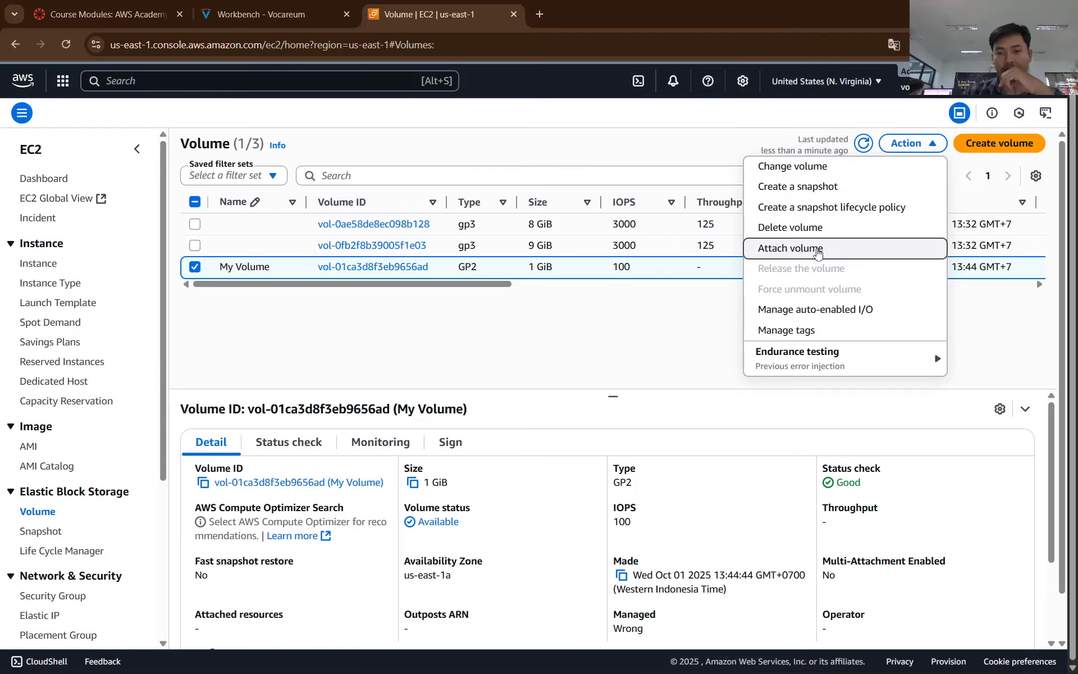
Step: Capture the EC2 page with the Attach volume action showing, paste the screenshot into the Word report and return to the browser
key(super+shift+s)
drag(3, 57, 1067, 670)
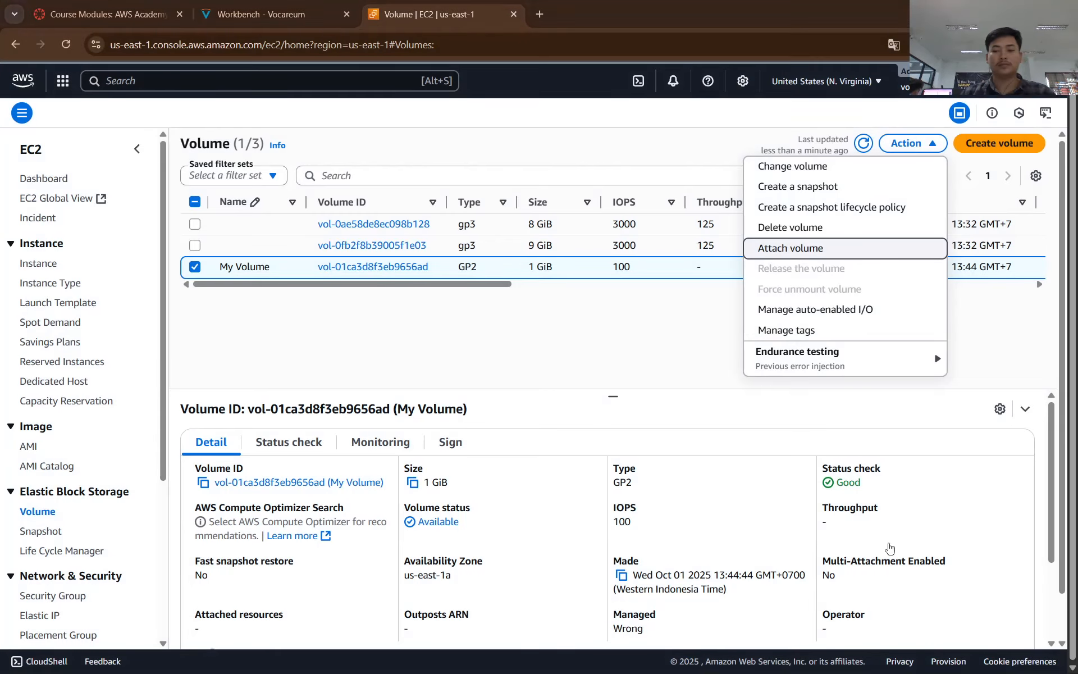
key(alt+Tab)
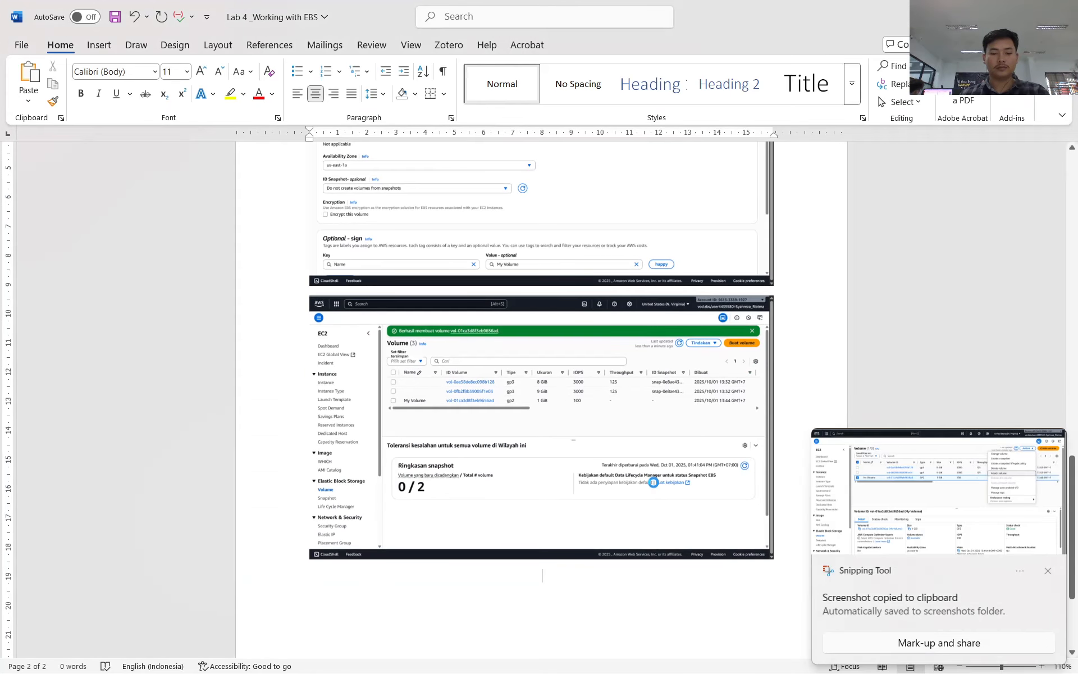
key(ctrl+v)
key(alt+Tab)
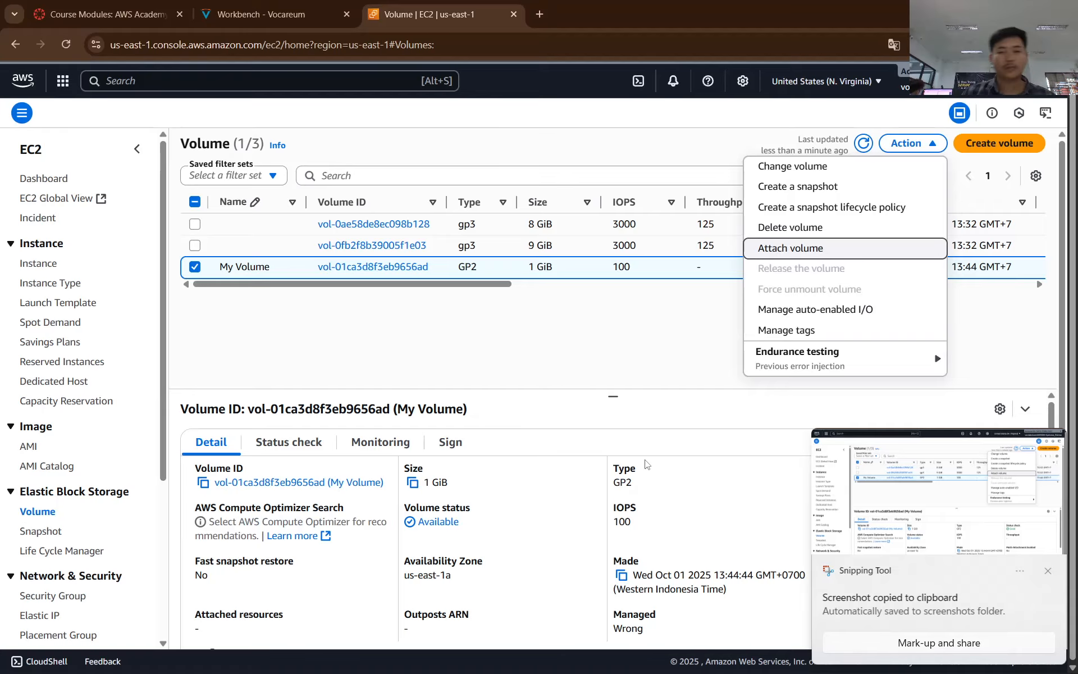
Step: Open the Attach volume form for My Volume and read steps 12 and 13 of the lab instructions
click(788, 254)
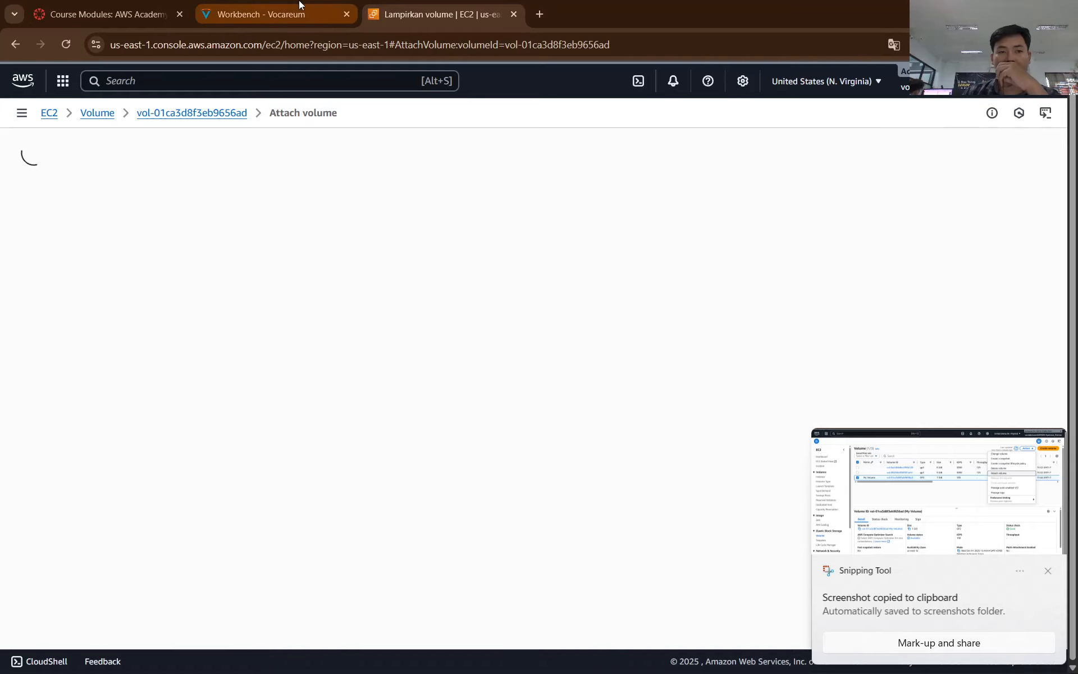
click(261, 14)
scroll(288, 257, down, 1)
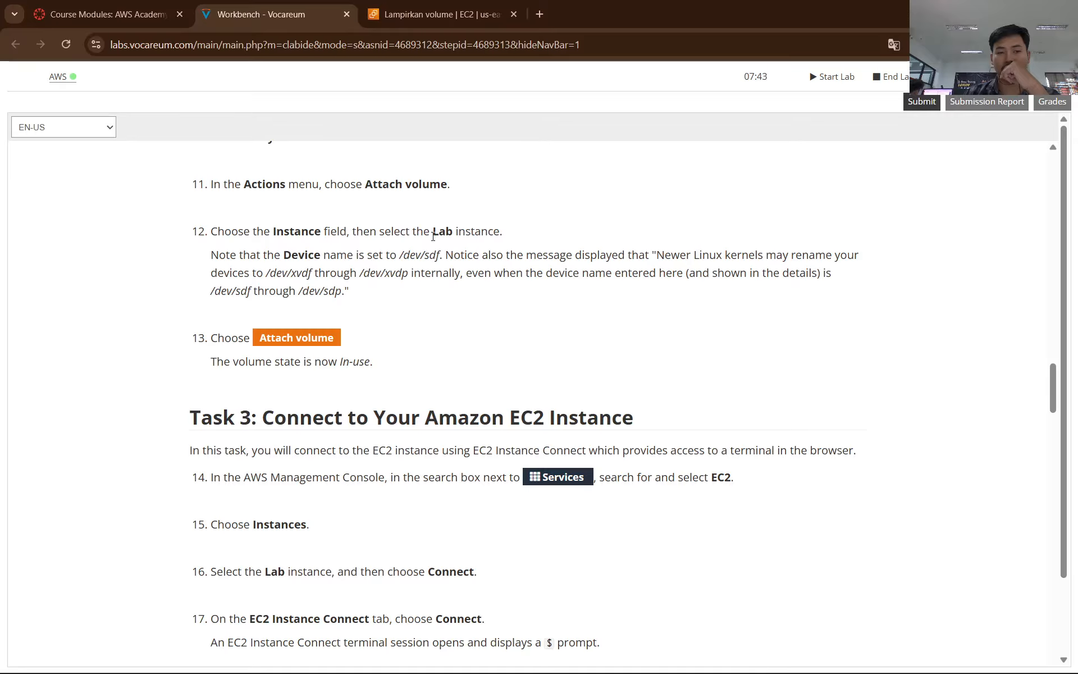
click(432, 14)
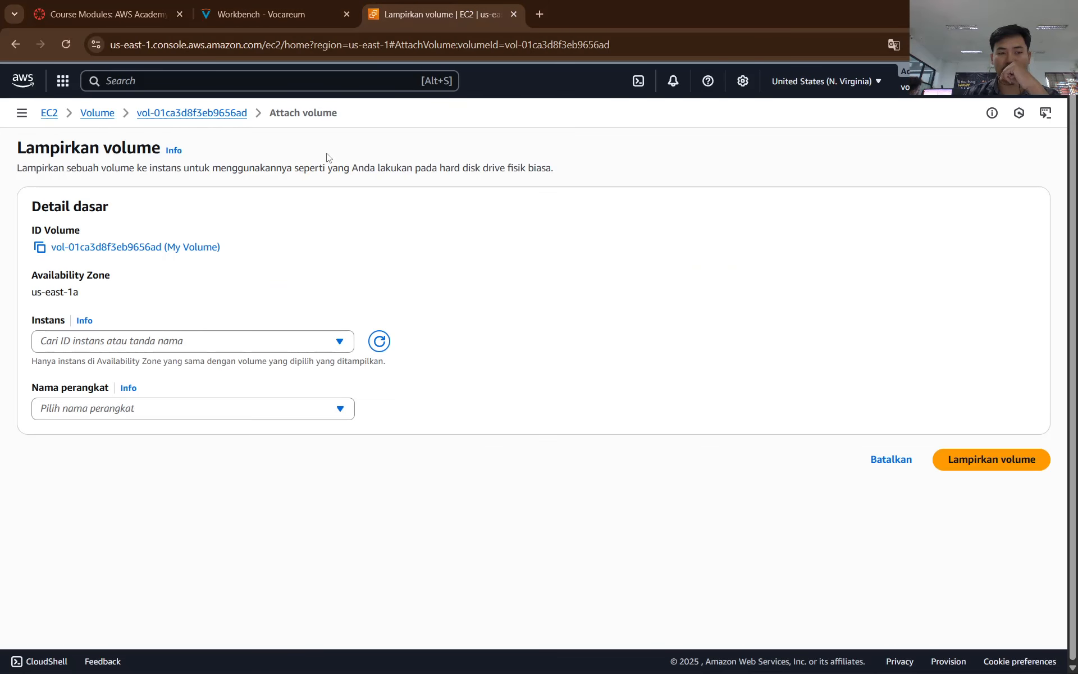
Step: Look through the instances available for attaching My Volume and recheck step 12 of the lab instructions
click(202, 348)
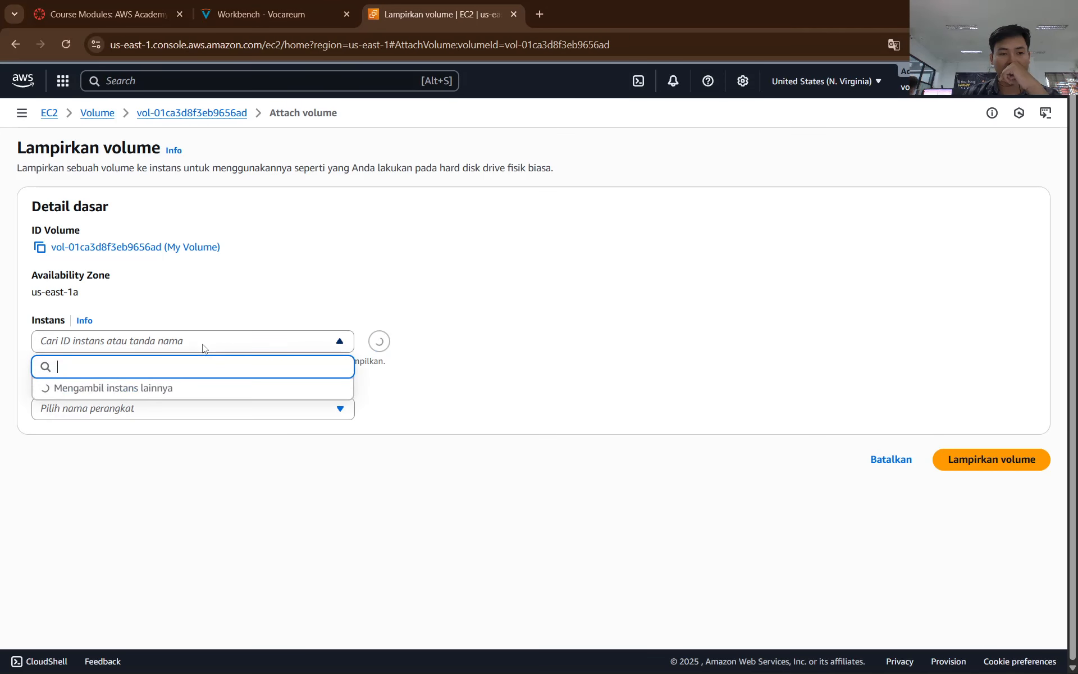
click(264, 14)
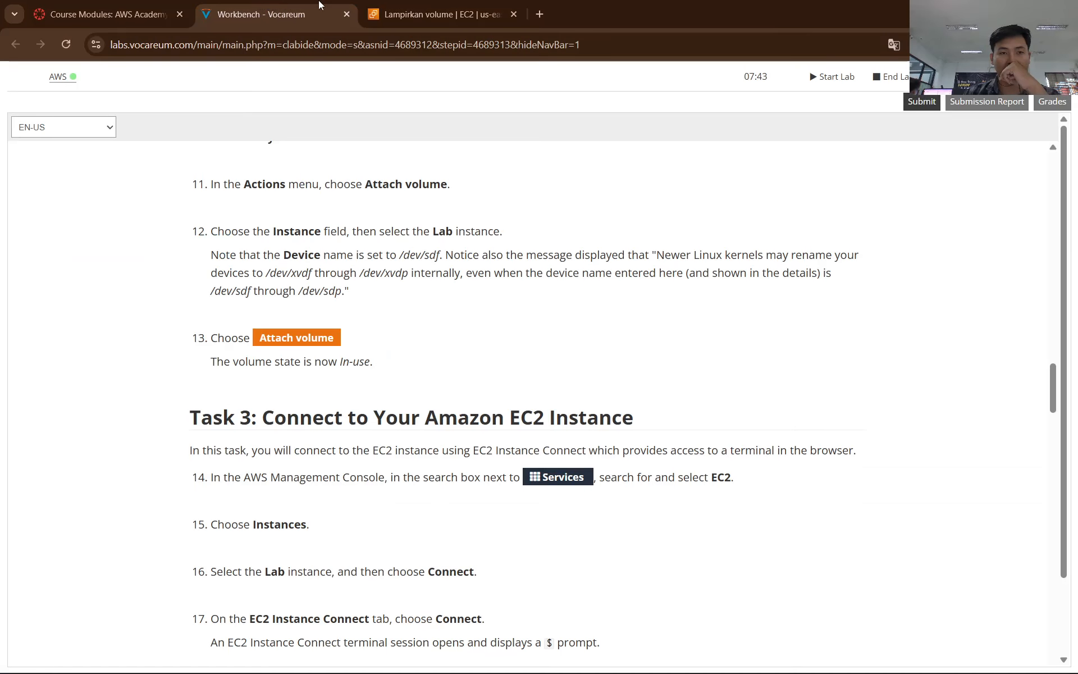
click(423, 11)
click(176, 342)
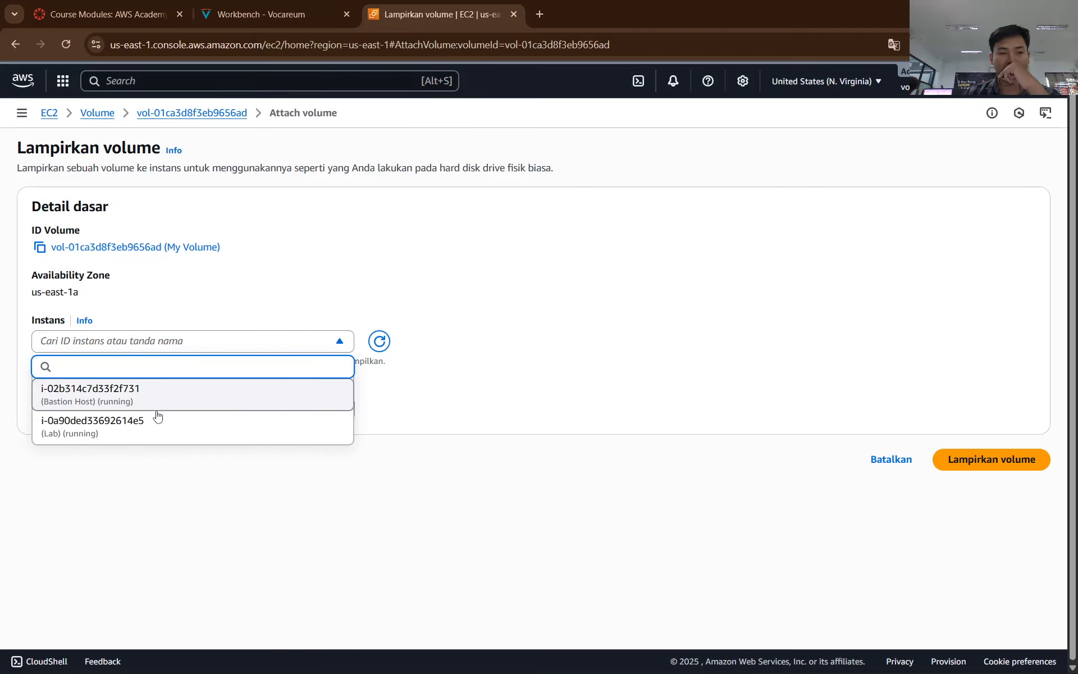
click(238, 341)
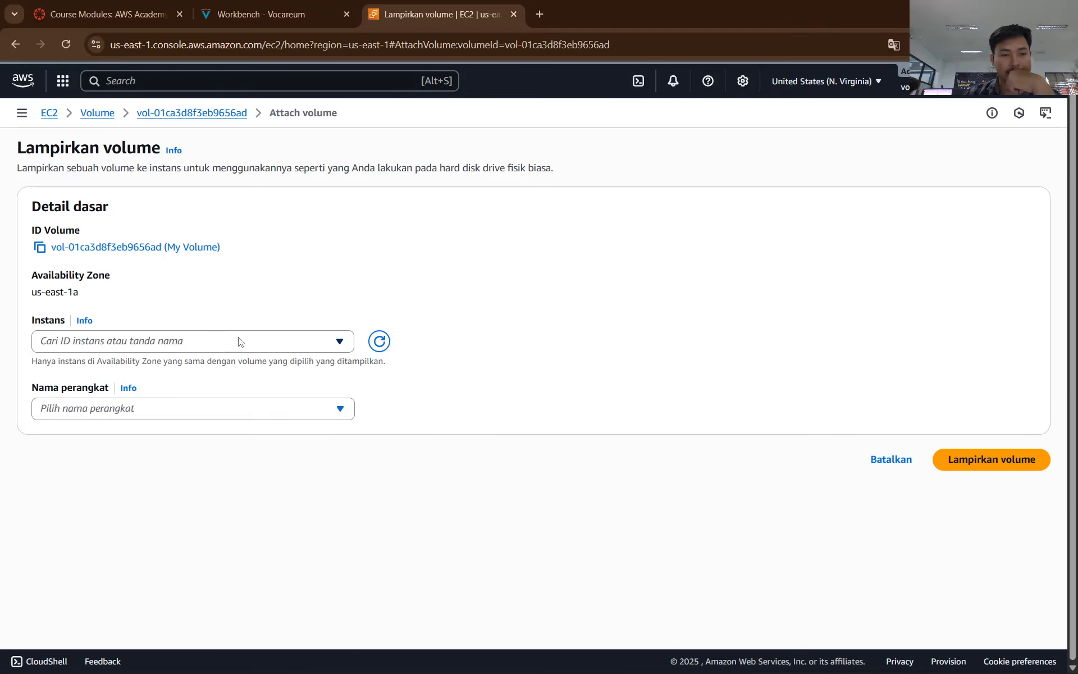
Step: Translate the lab instructions into Indonesian to read the volume attachment steps, and restore the original English text
click(309, 6)
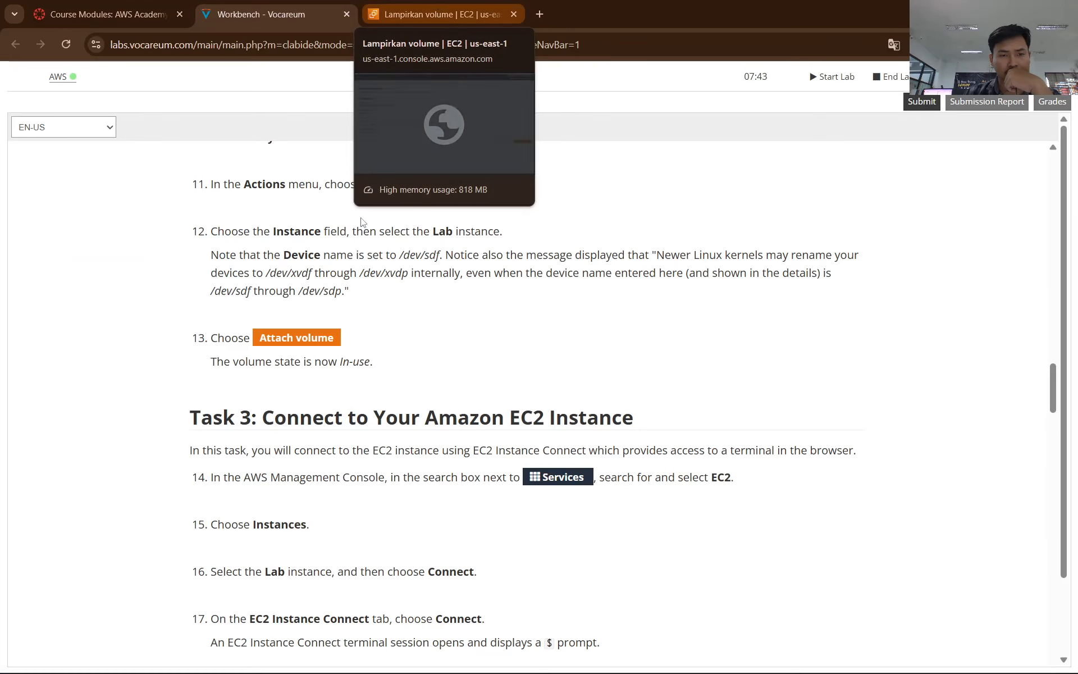
click(889, 49)
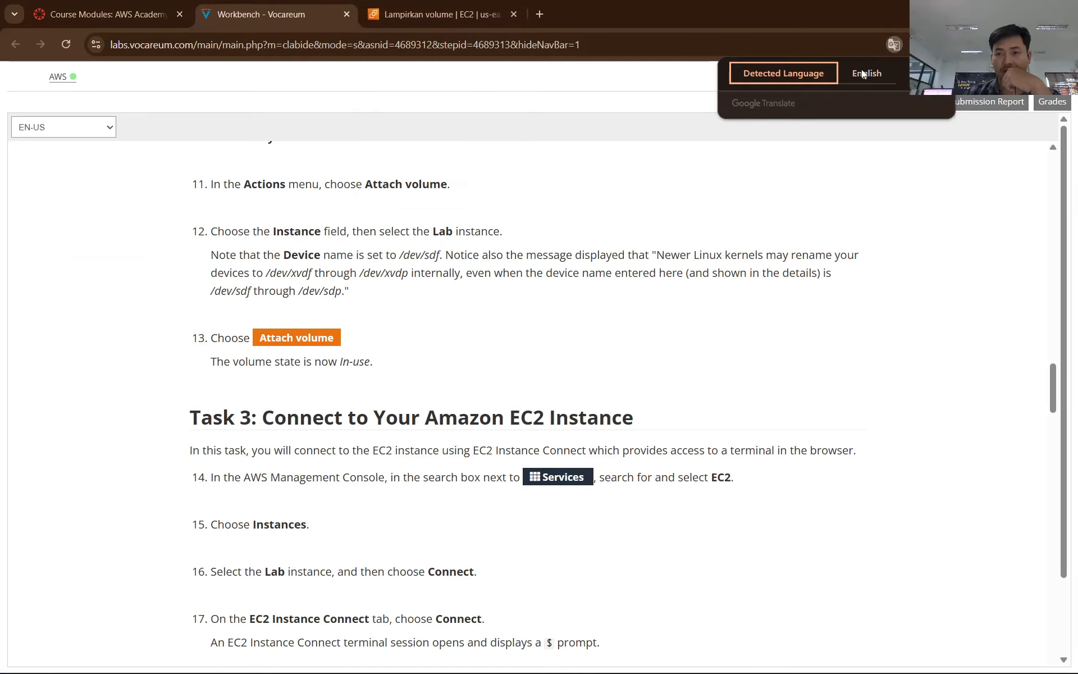
click(907, 76)
click(839, 96)
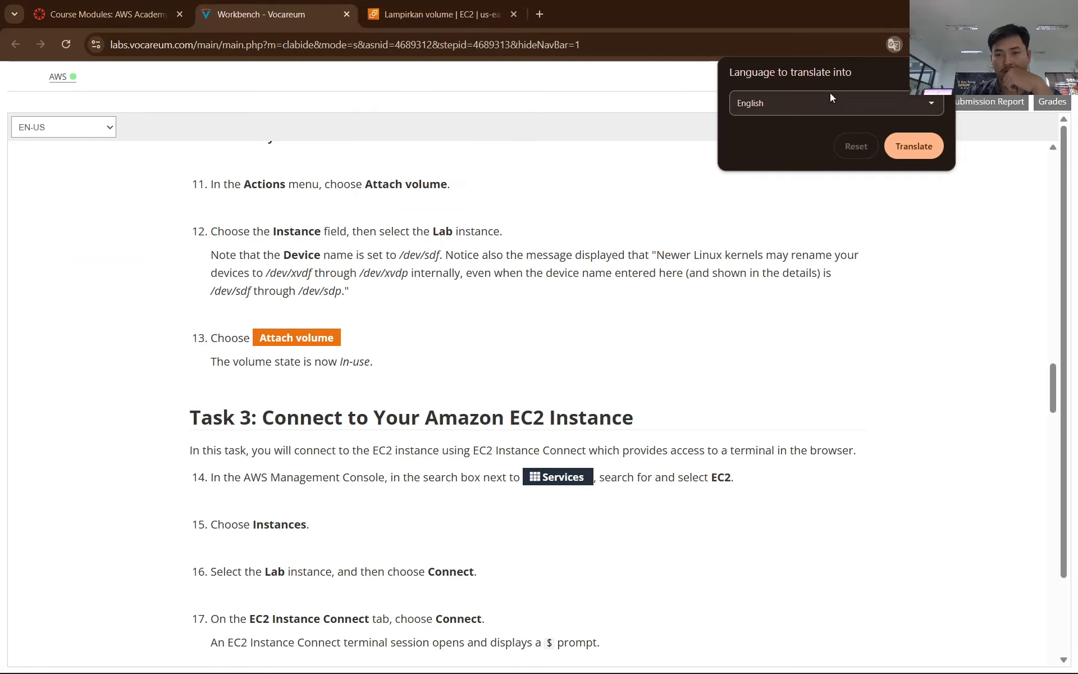
click(829, 101)
text(indo)
key(Return)
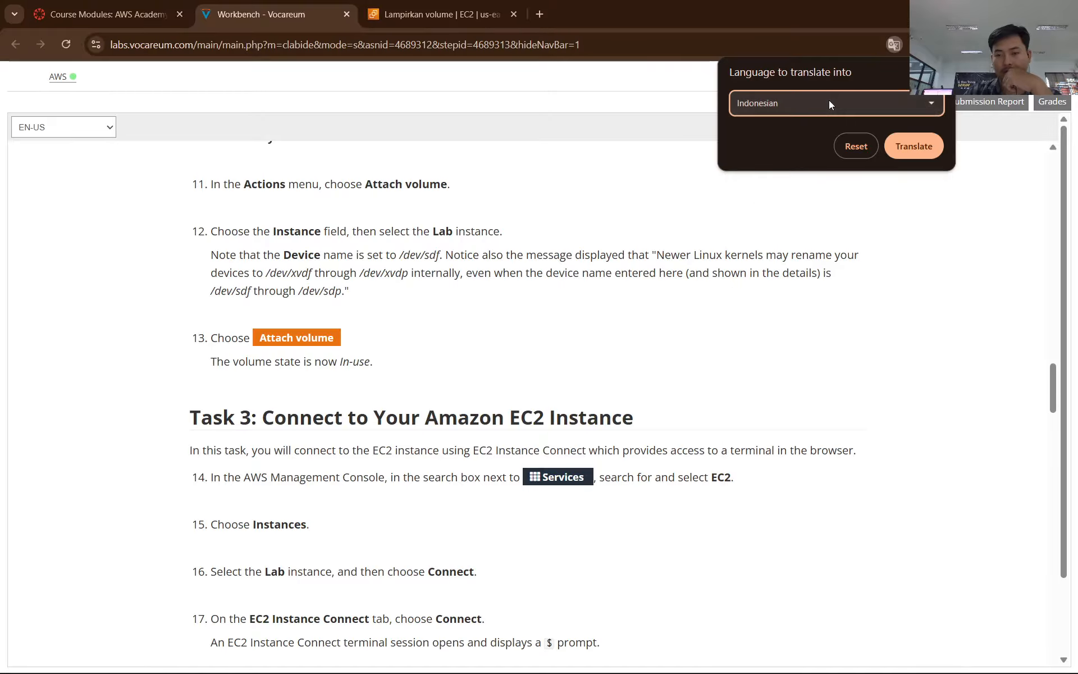
click(932, 145)
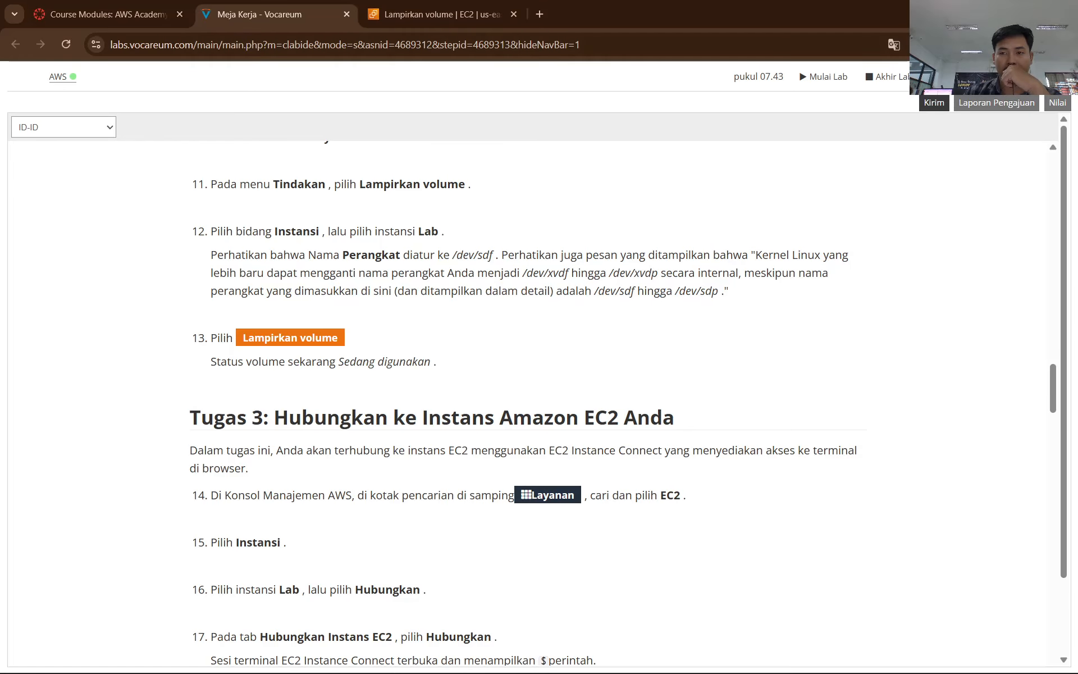
click(893, 44)
click(808, 75)
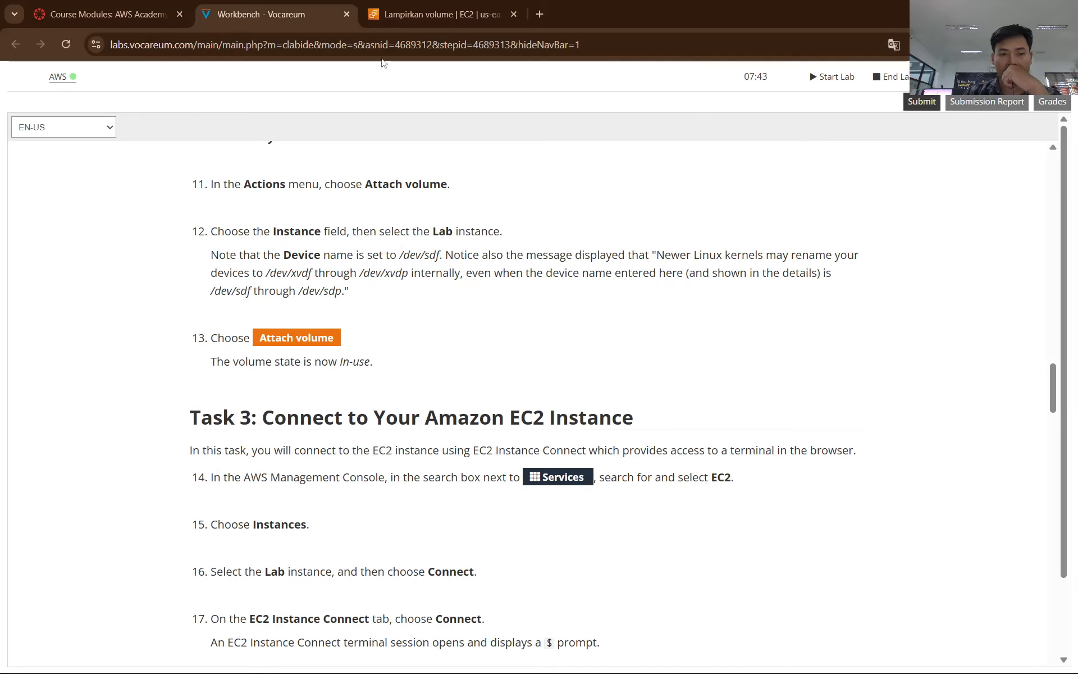
Step: Select the Lab instance as the attachment target for My Volume
click(437, 14)
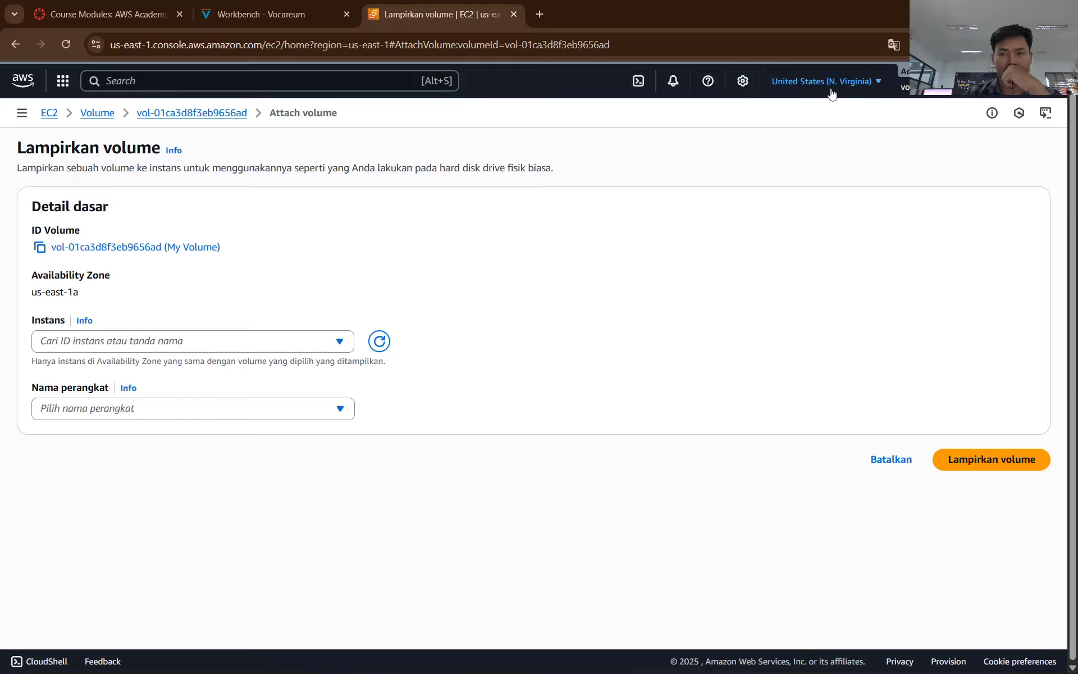
click(158, 344)
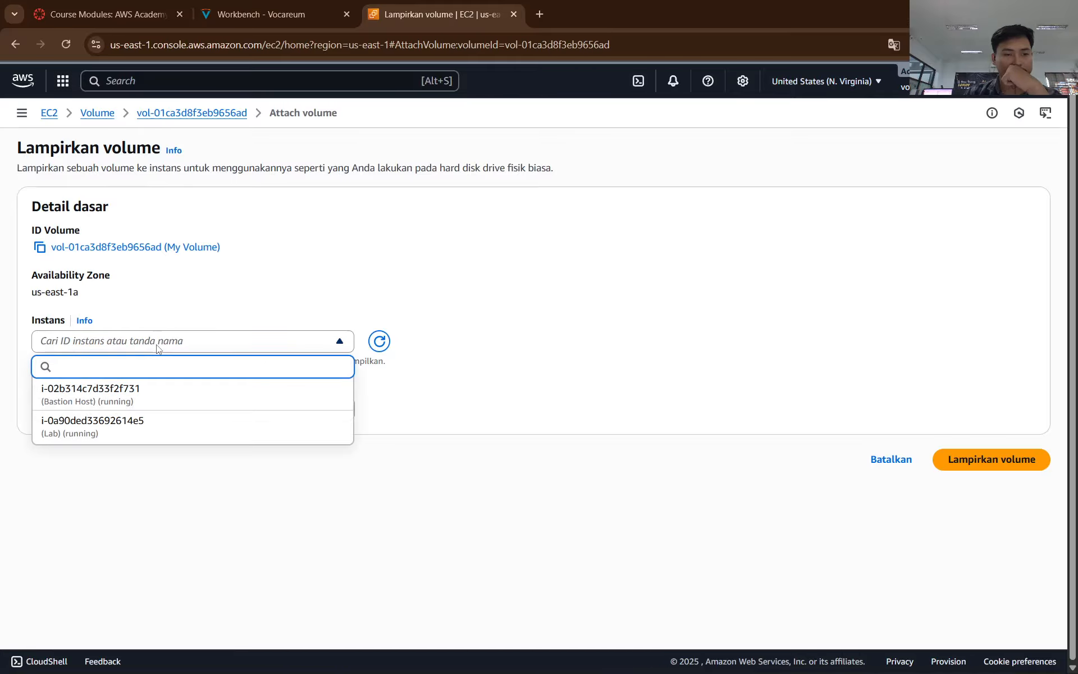
click(116, 430)
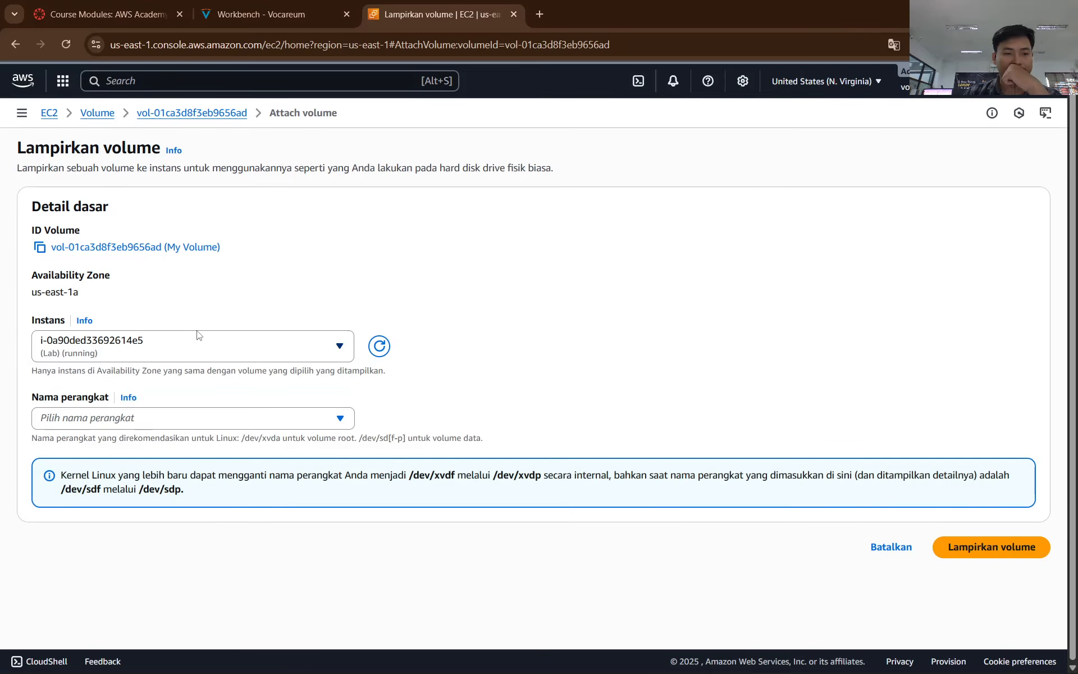
Step: Check the device name note in the lab instructions and translate the Attach volume form into English
click(325, 6)
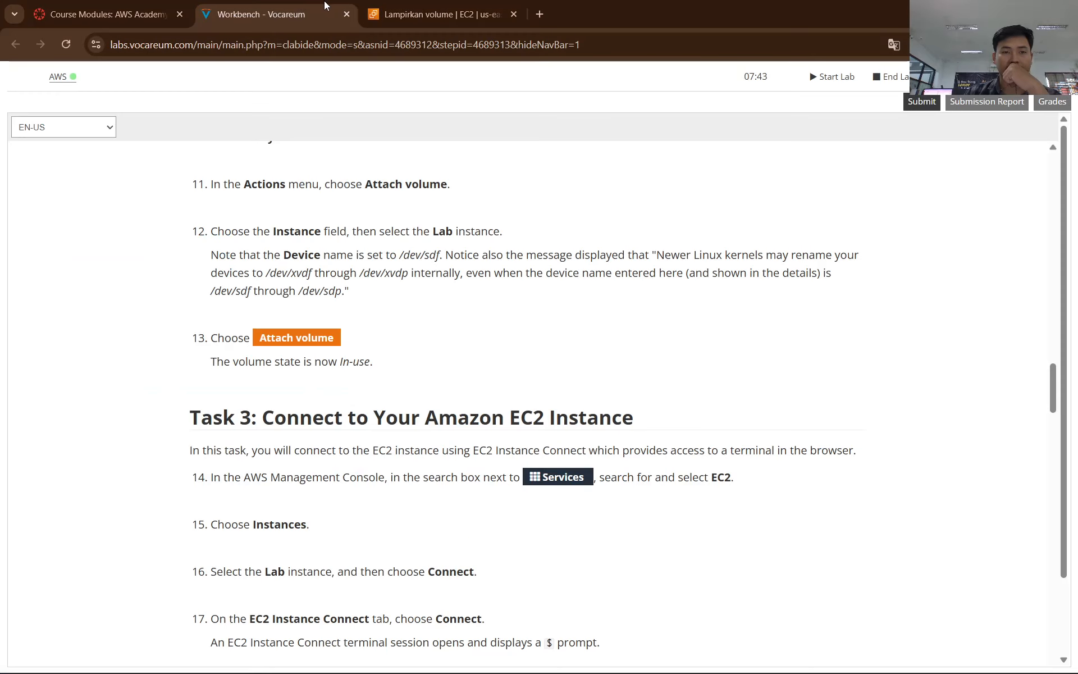
click(414, 5)
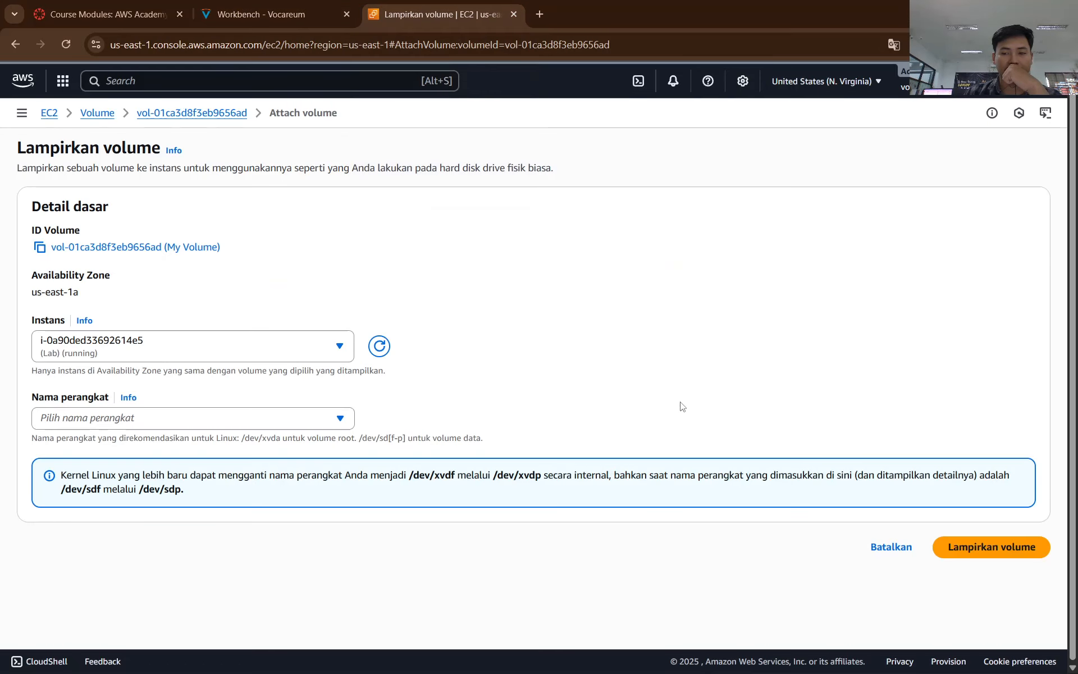
click(894, 45)
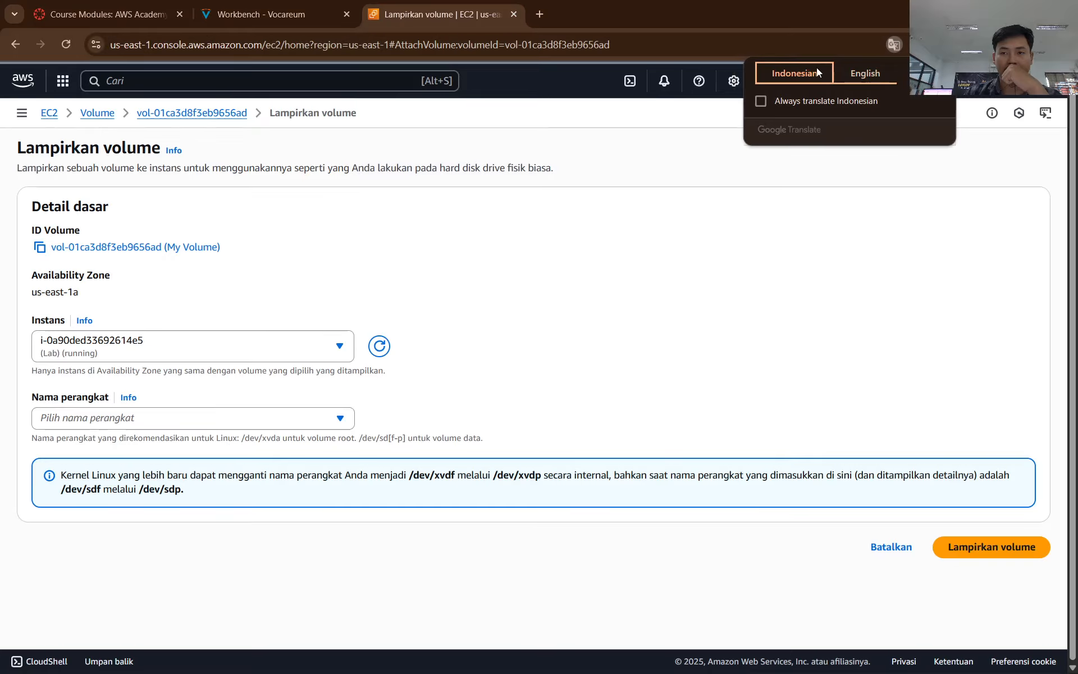
click(867, 73)
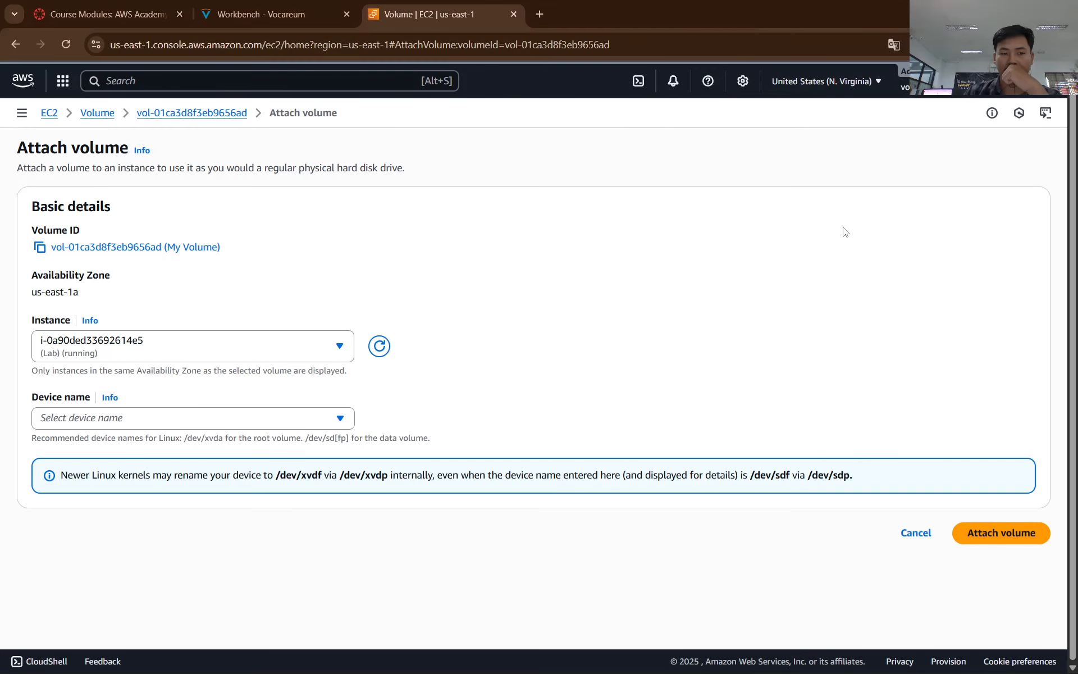
Step: Recheck the device name note in the lab instructions and look through the device names offered for My Volume
click(261, 14)
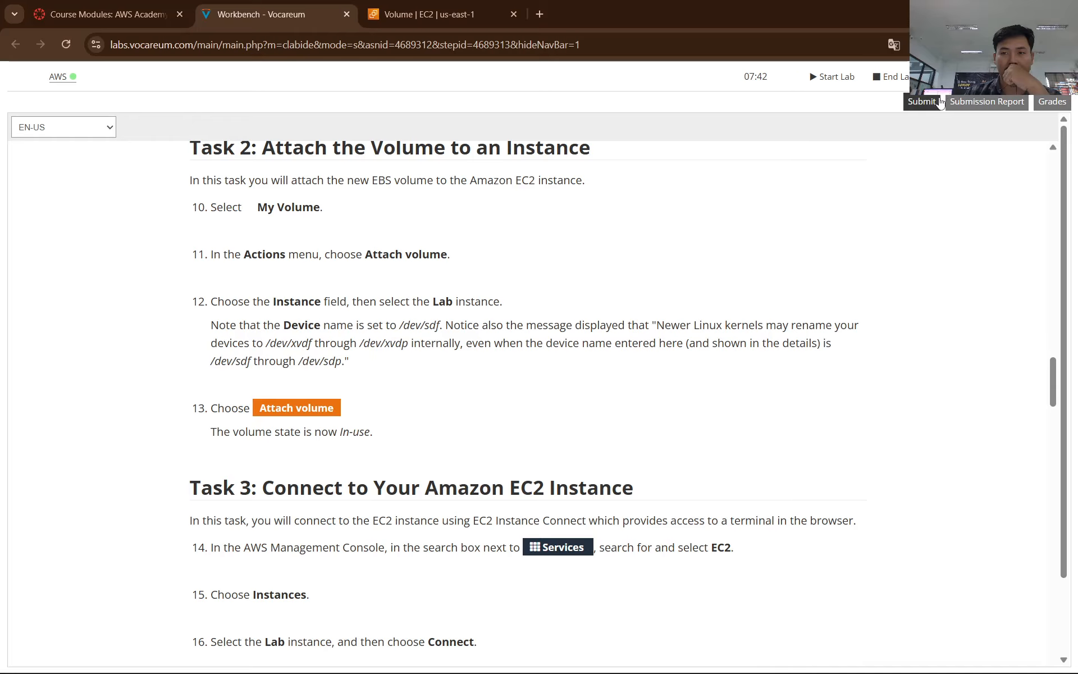
click(432, 12)
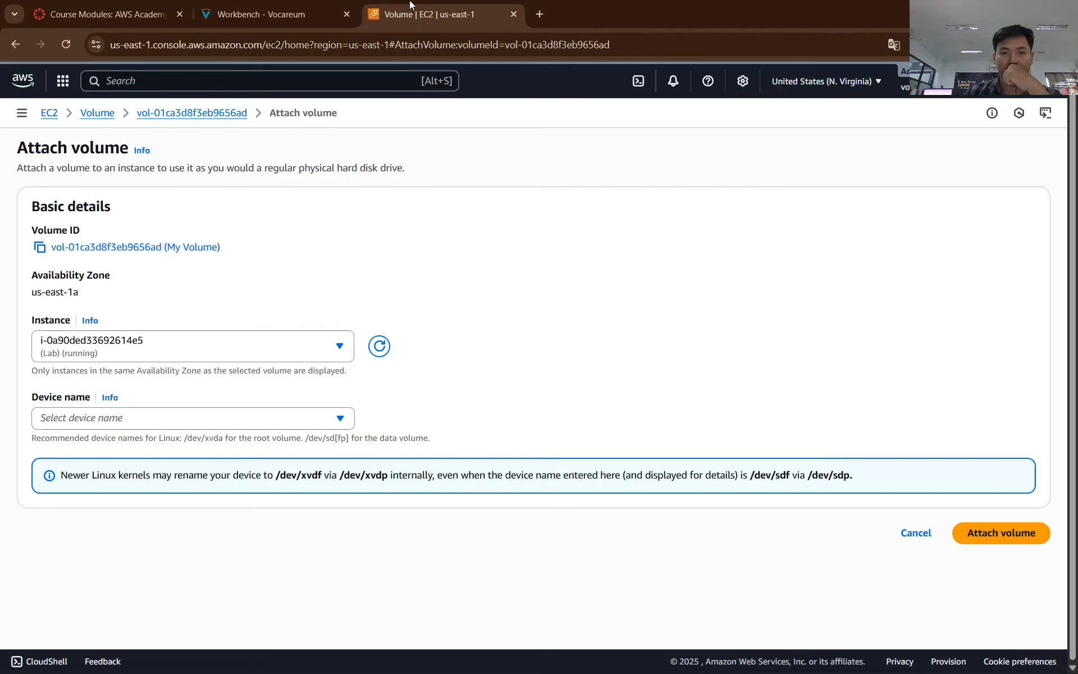
click(266, 419)
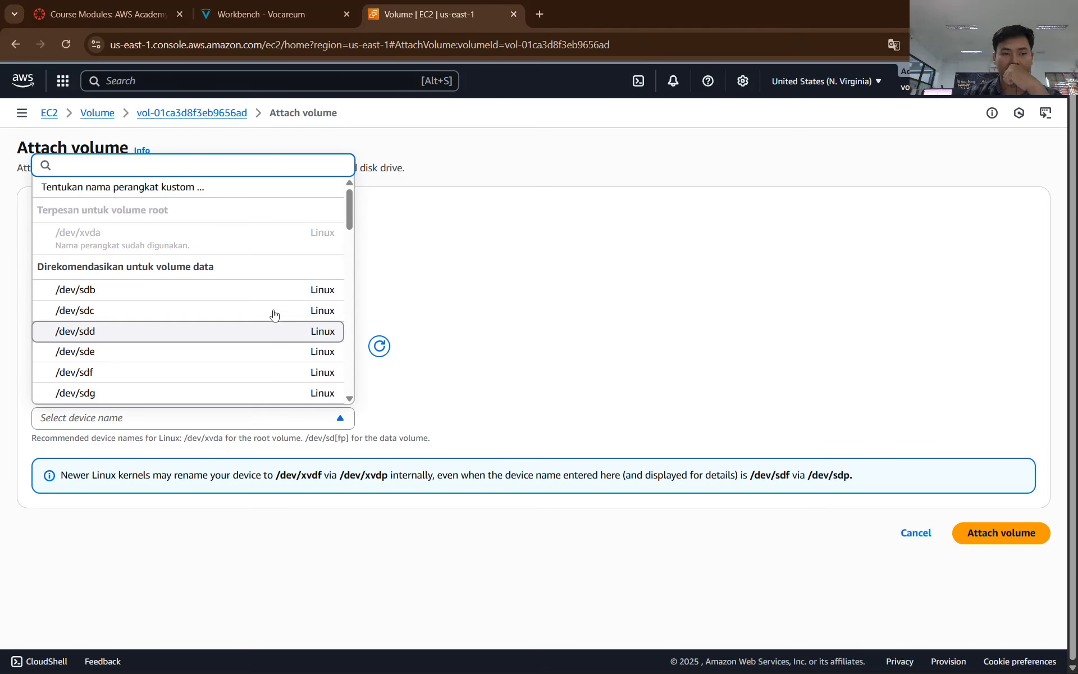
scroll(277, 293, down, 6)
scroll(277, 293, up, 8)
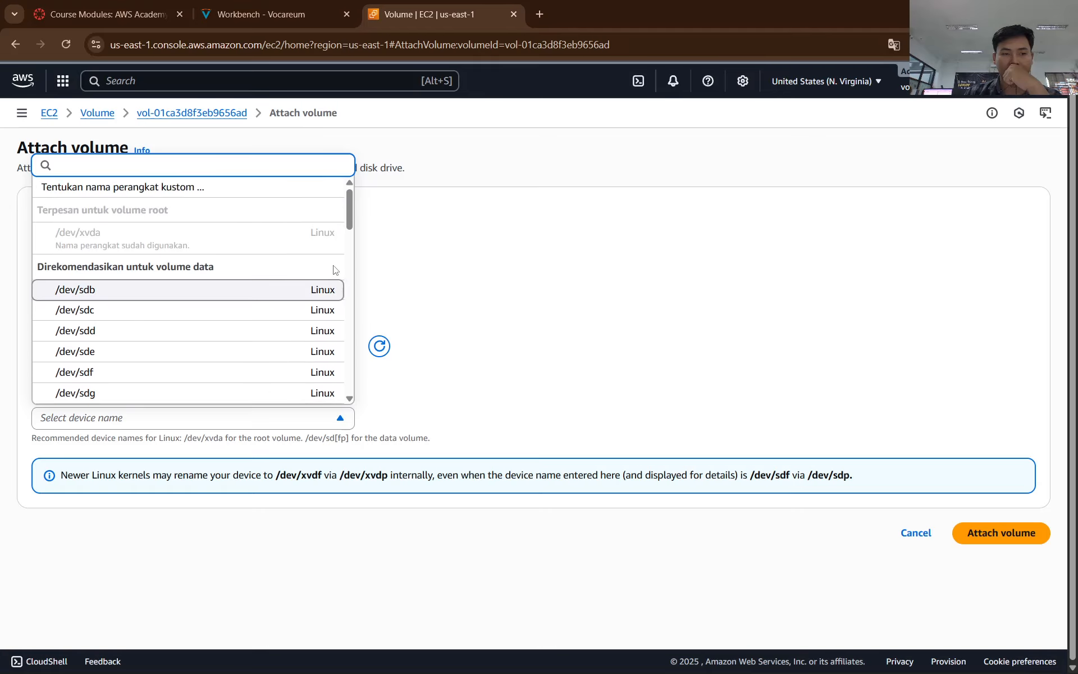
click(507, 242)
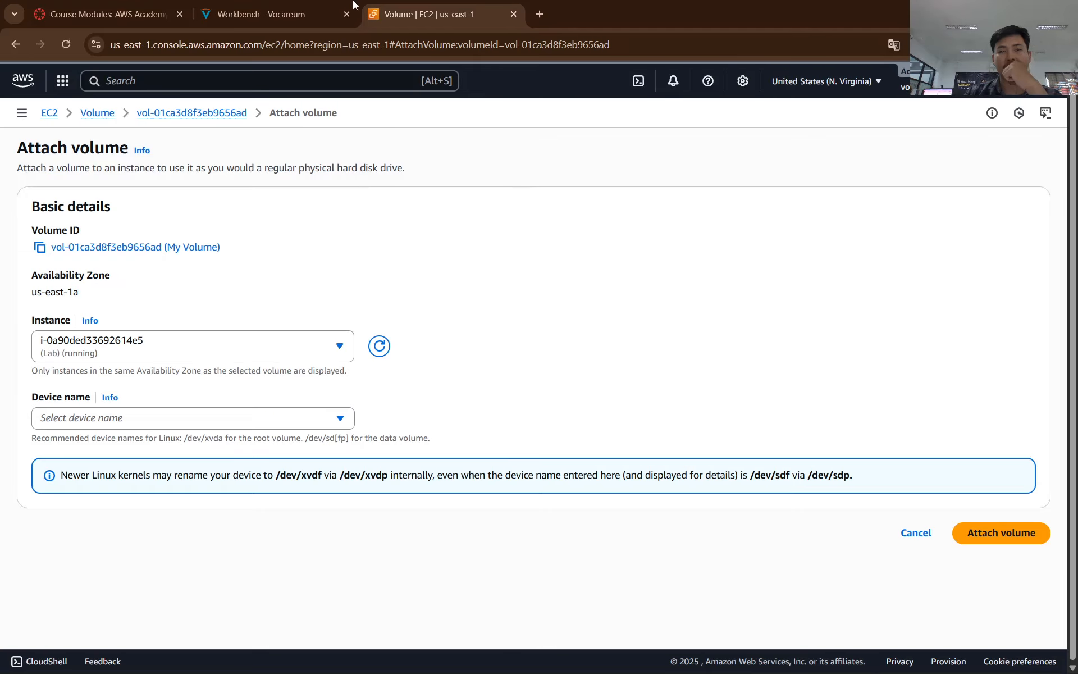
Step: Translate the lab instructions into Indonesian to read the device name note in step 12, and restore the original English text
click(261, 14)
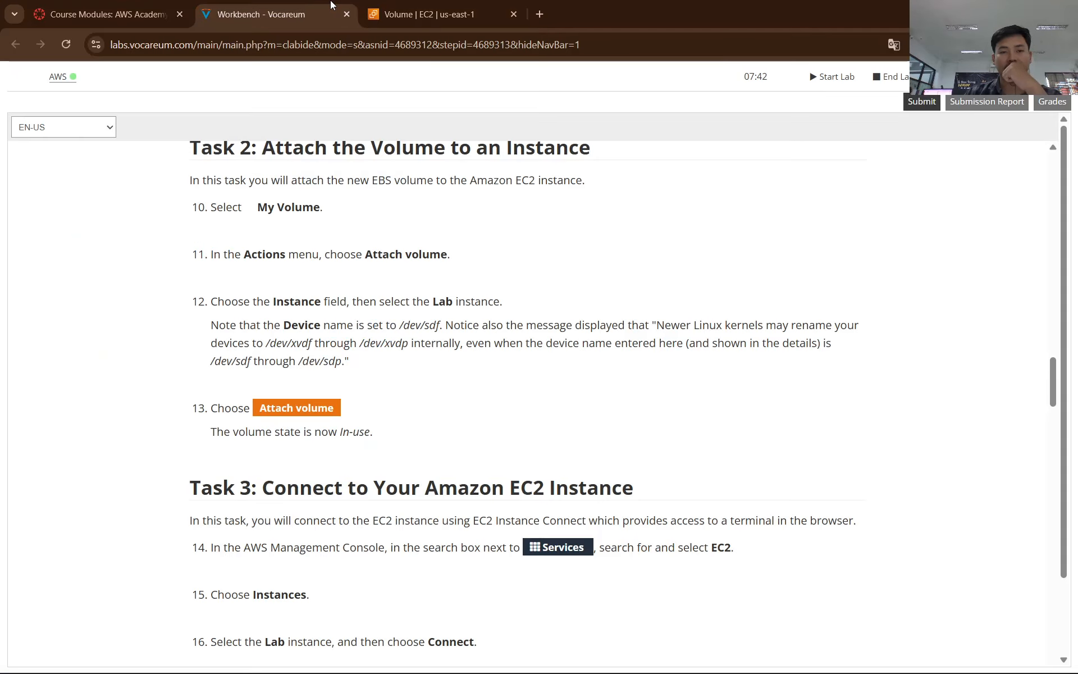
click(893, 44)
click(907, 73)
click(857, 105)
click(834, 104)
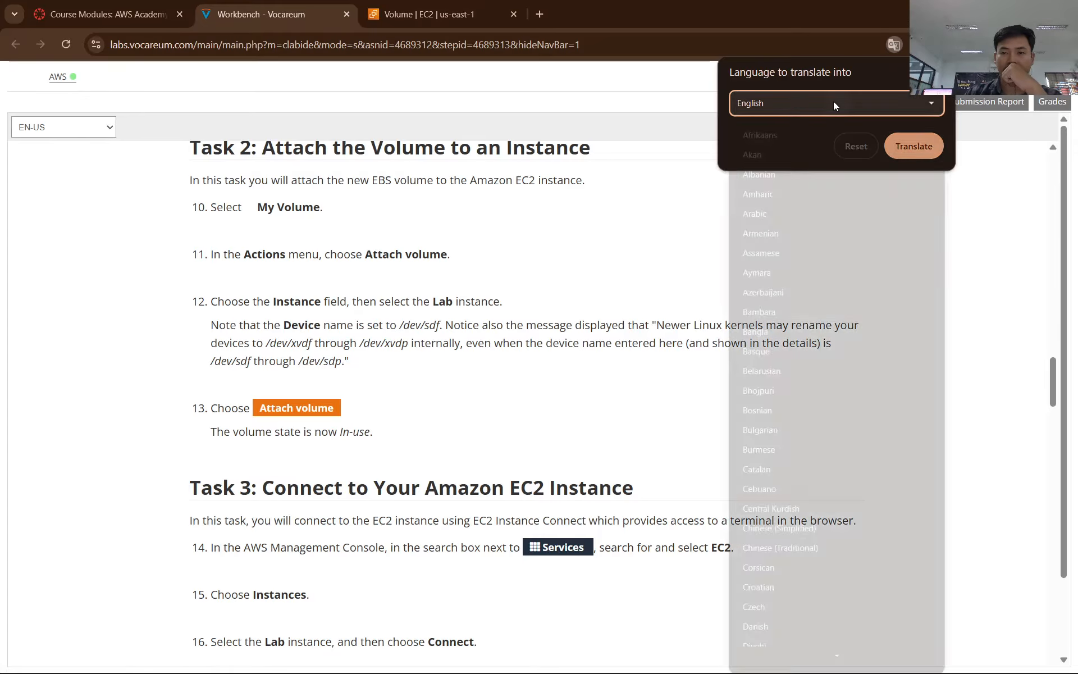
text(in)
key(Return)
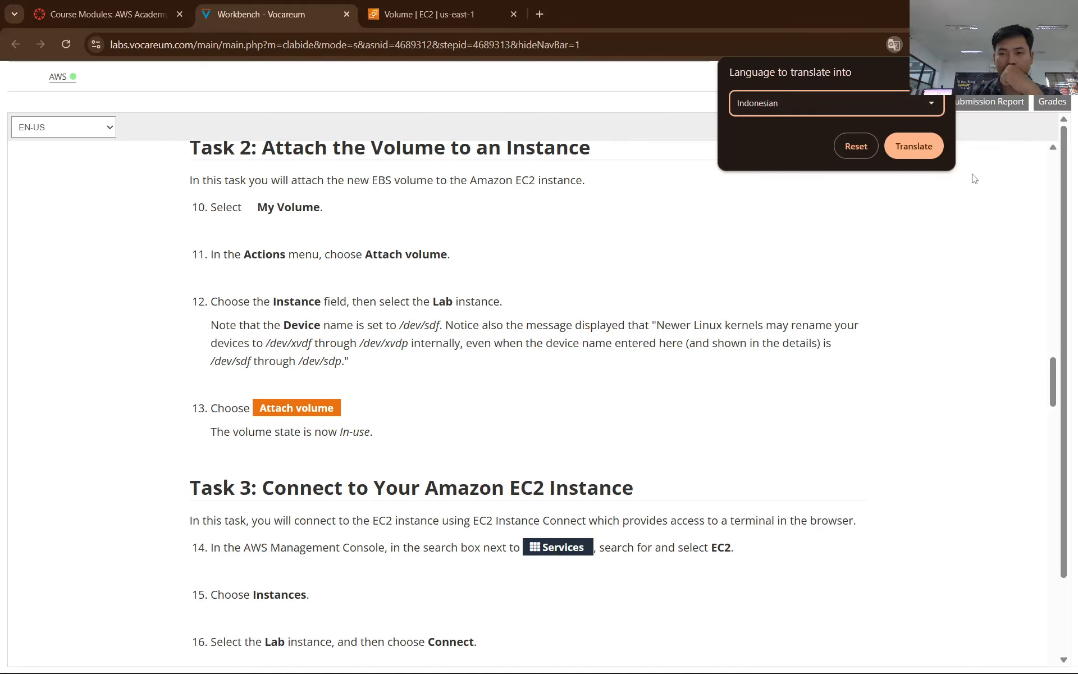
click(913, 146)
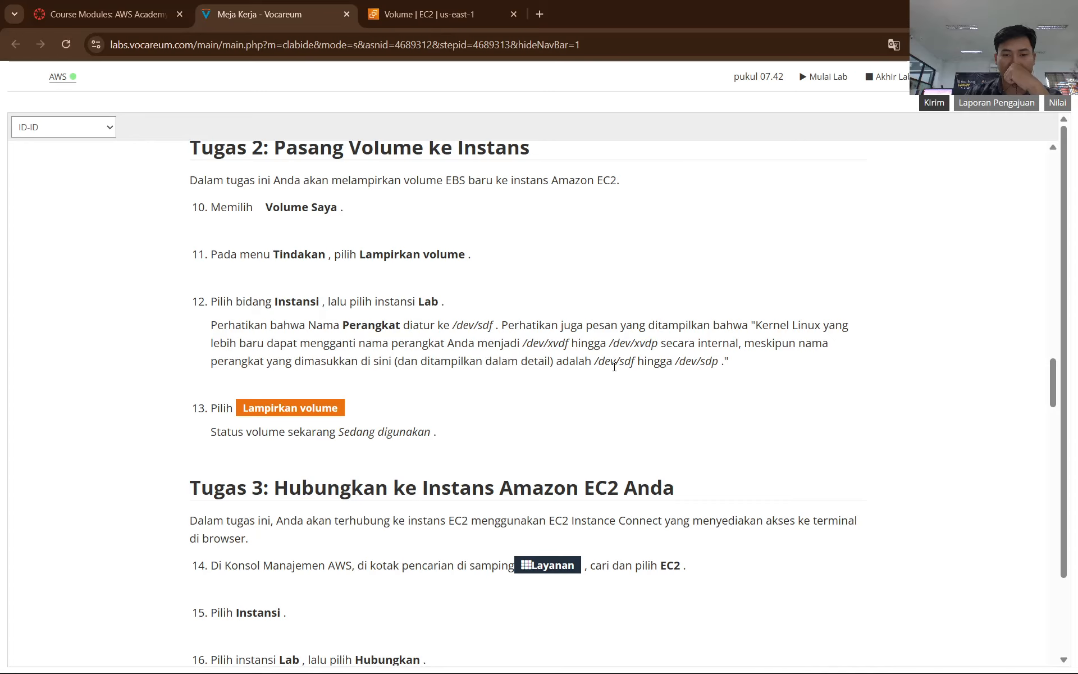
click(894, 44)
click(769, 73)
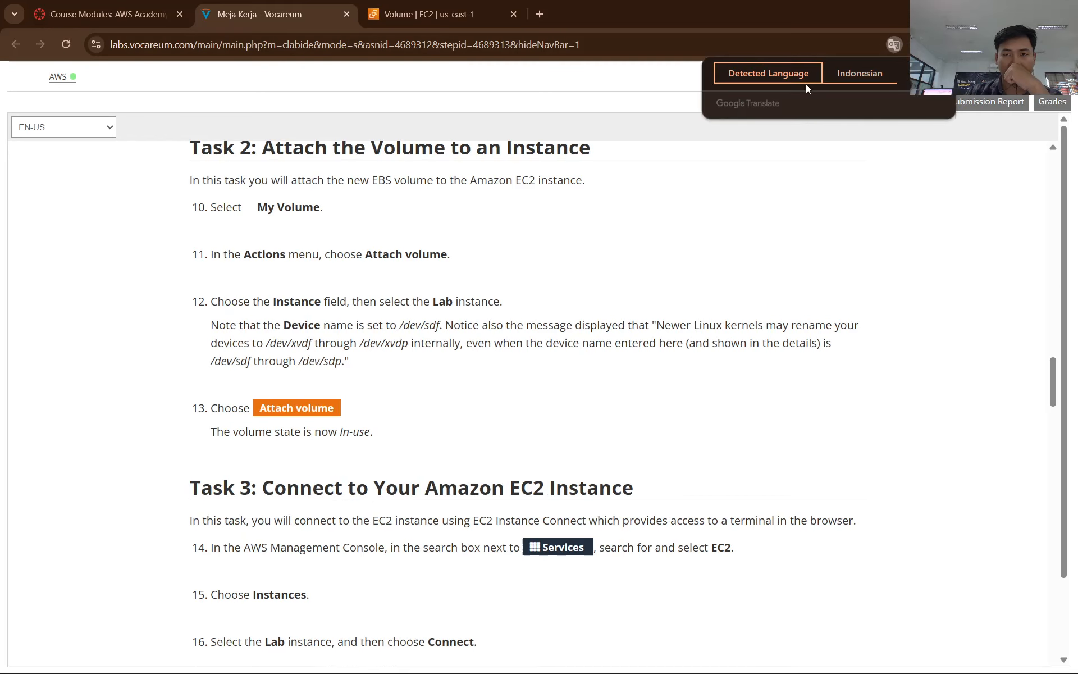
click(736, 196)
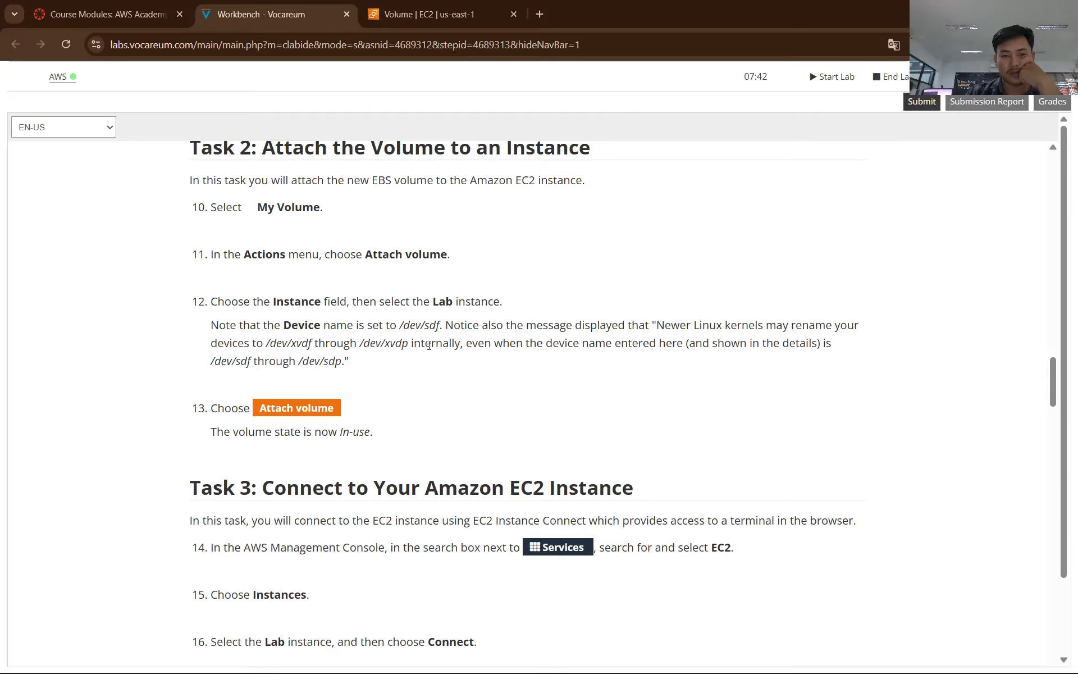
Step: Set the device name for My Volume to /dev/sdf and check it against step 12 of the lab instructions
click(422, 14)
click(168, 418)
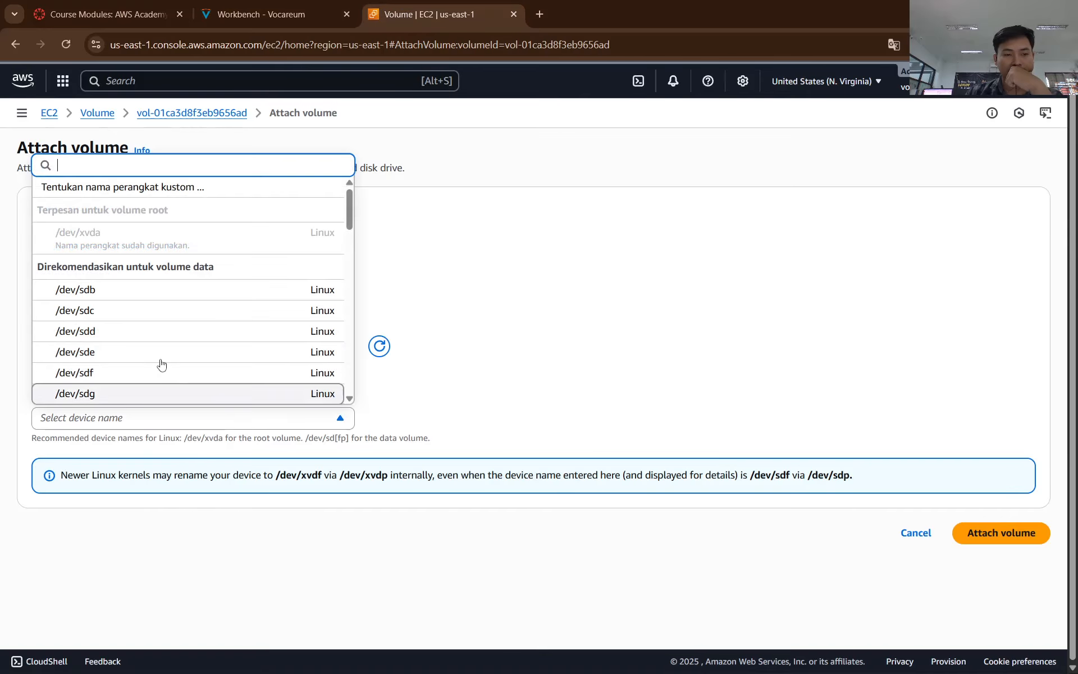
click(130, 372)
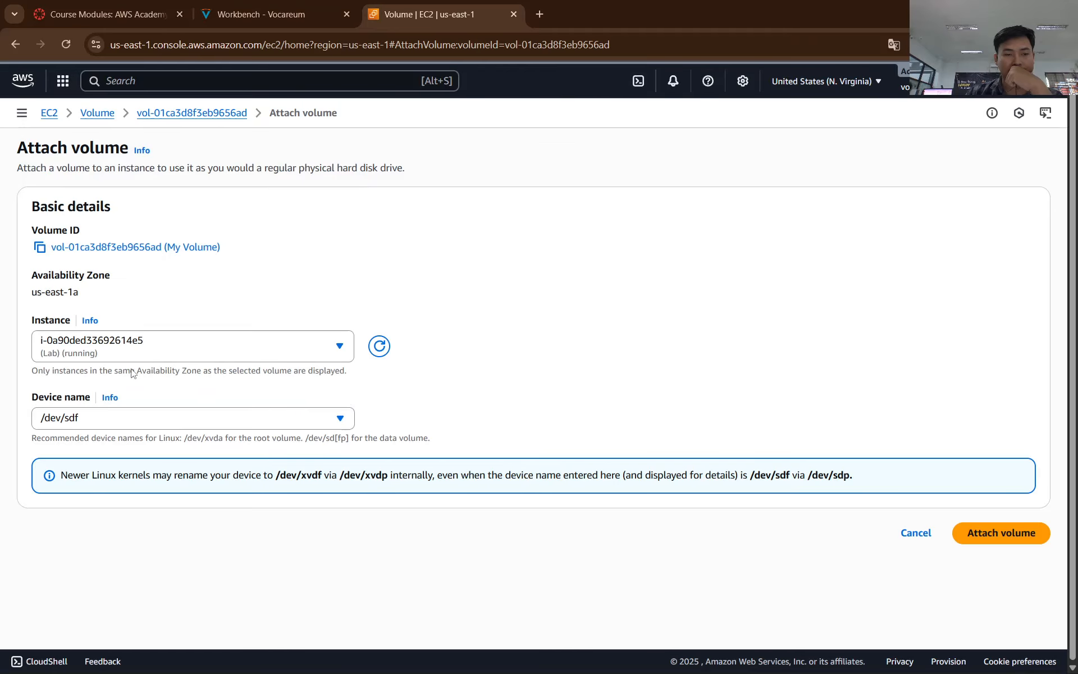
click(286, 5)
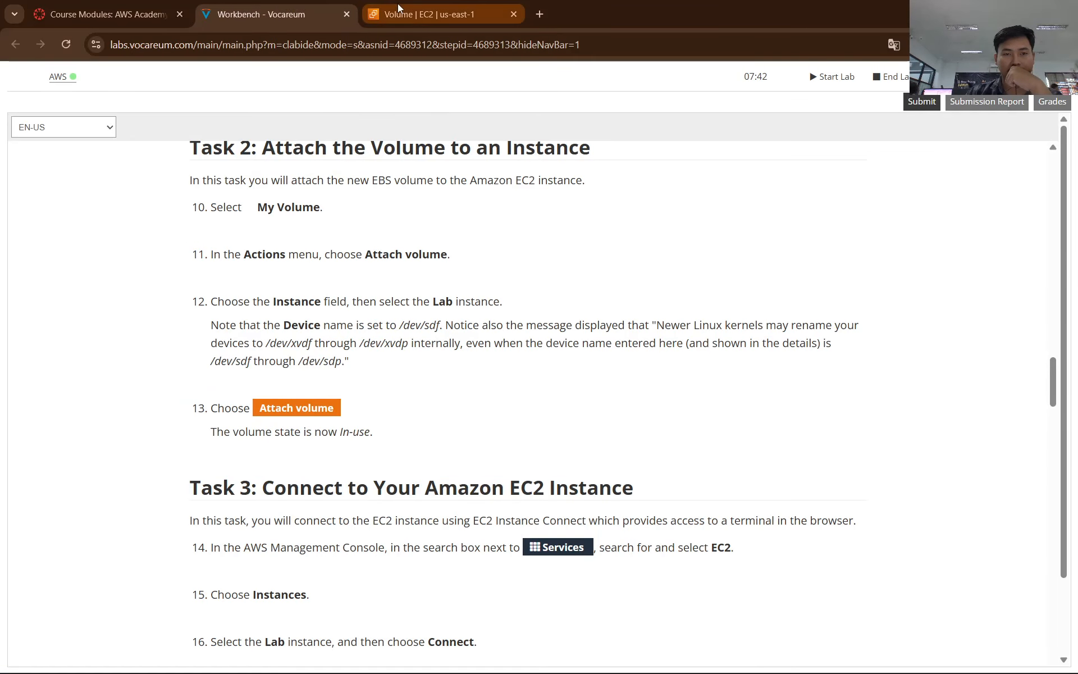
click(421, 14)
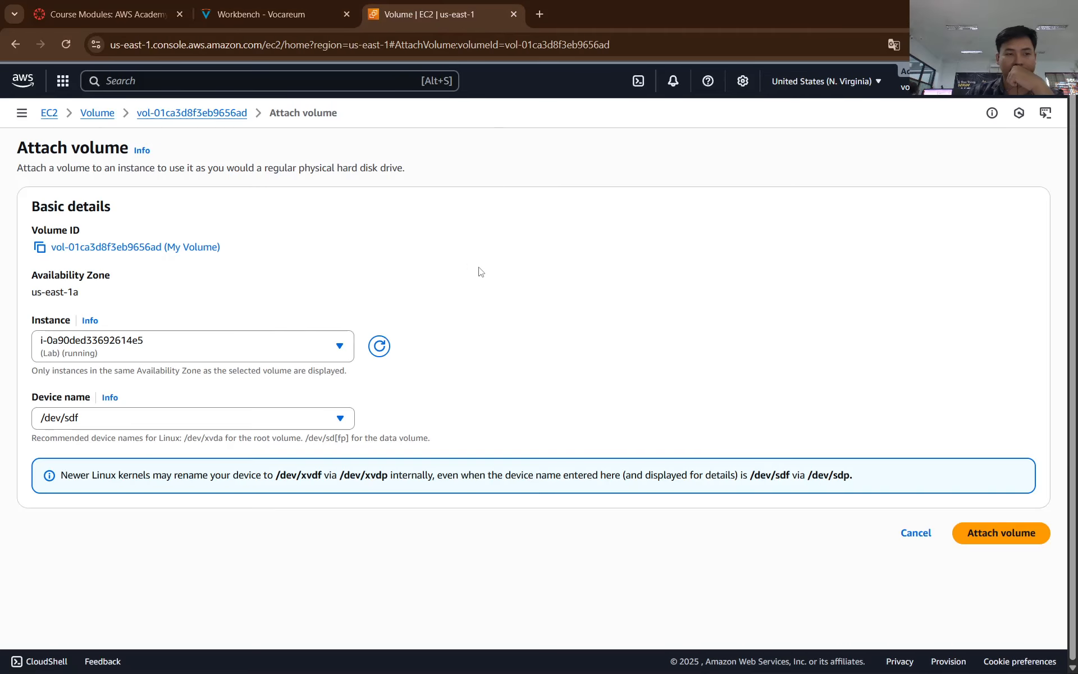
Step: Capture the completed Attach volume form and paste the screenshot below the previous one in the Word document
key(super+shift+s)
drag(2, 62, 330, 419)
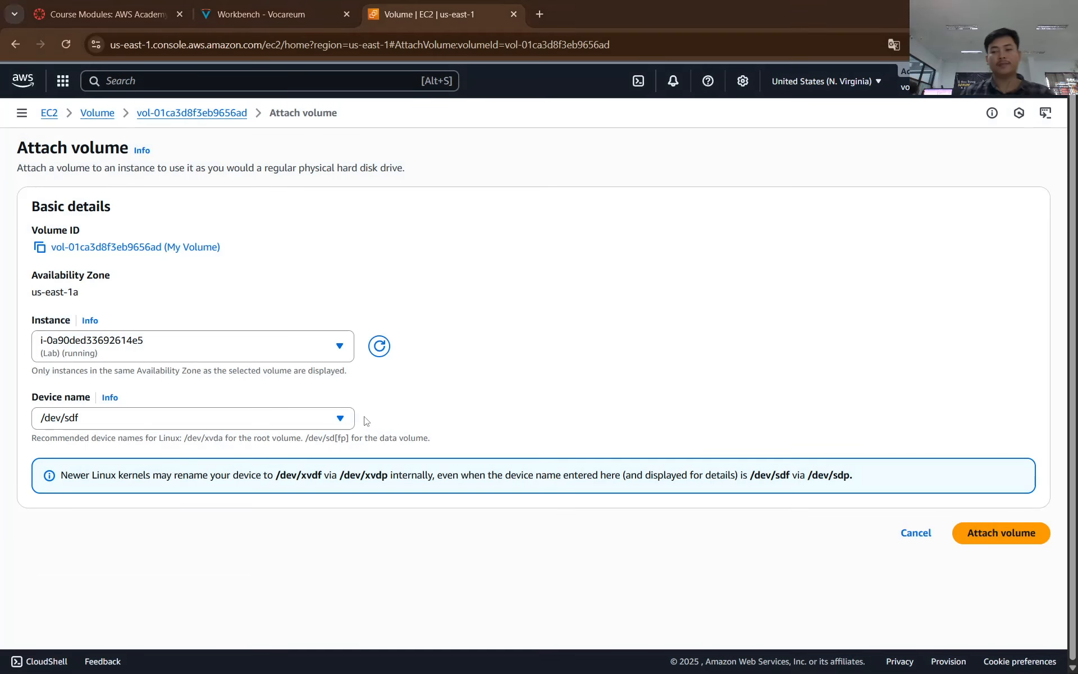
key(alt+Tab)
scroll(252, 421, down, 3)
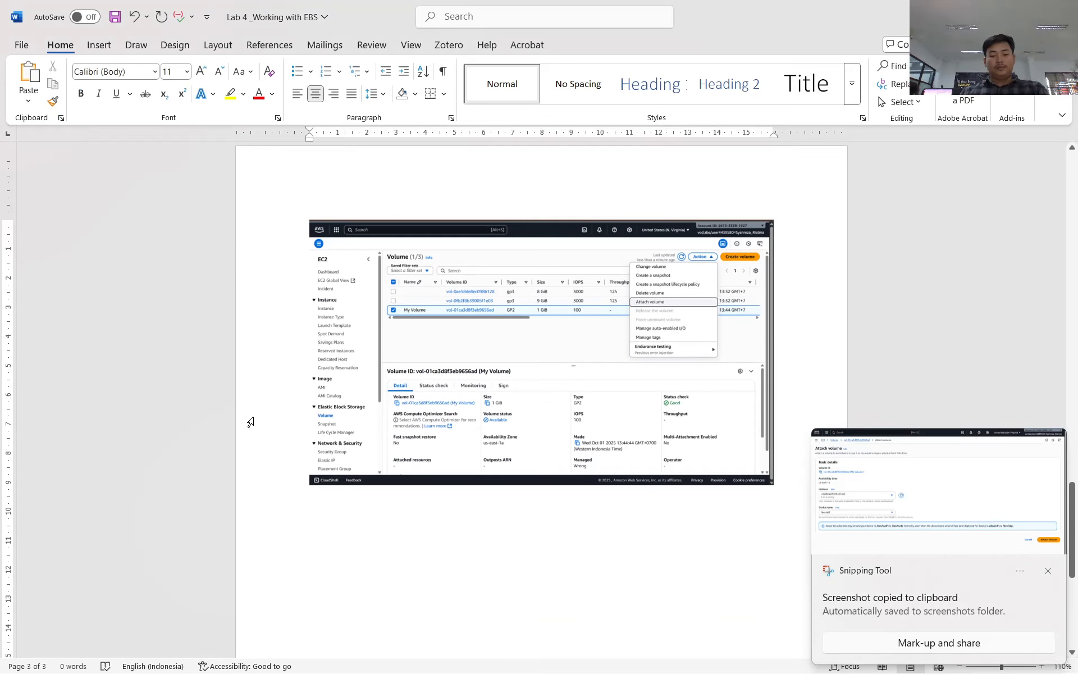
key(ctrl+v)
key(alt+Tab)
key(alt+Tab)
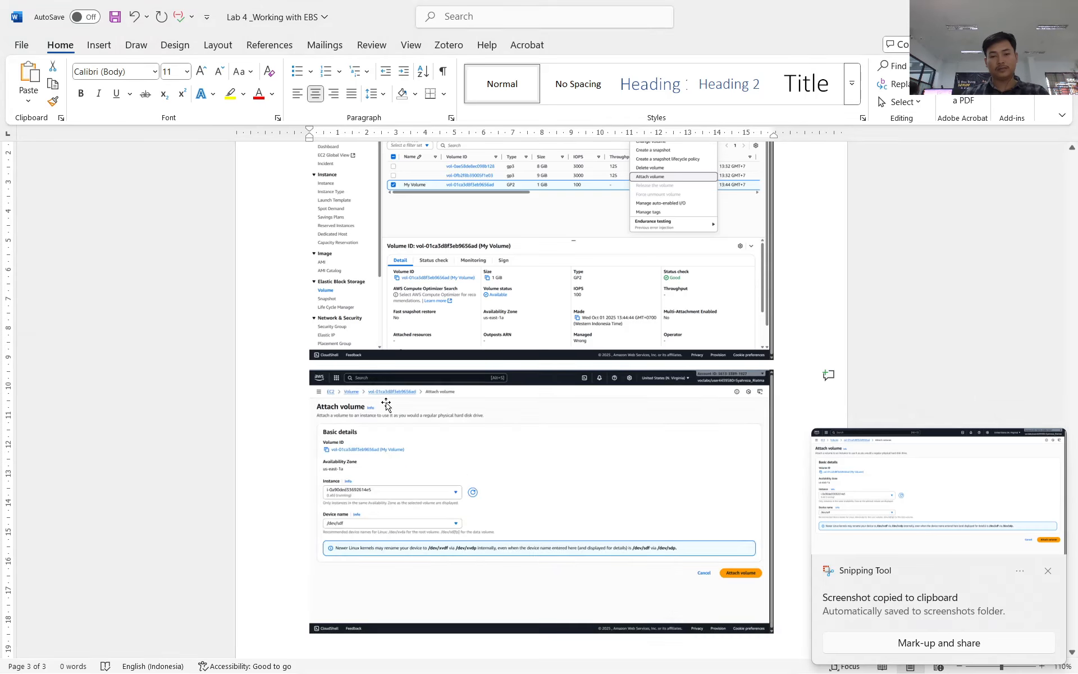
scroll(561, 374, down, 3)
click(685, 467)
Step: Attach My Volume to the Lab instance in the AWS console and paste a screenshot of the resulting volume list into the Word document
key(alt+Tab)
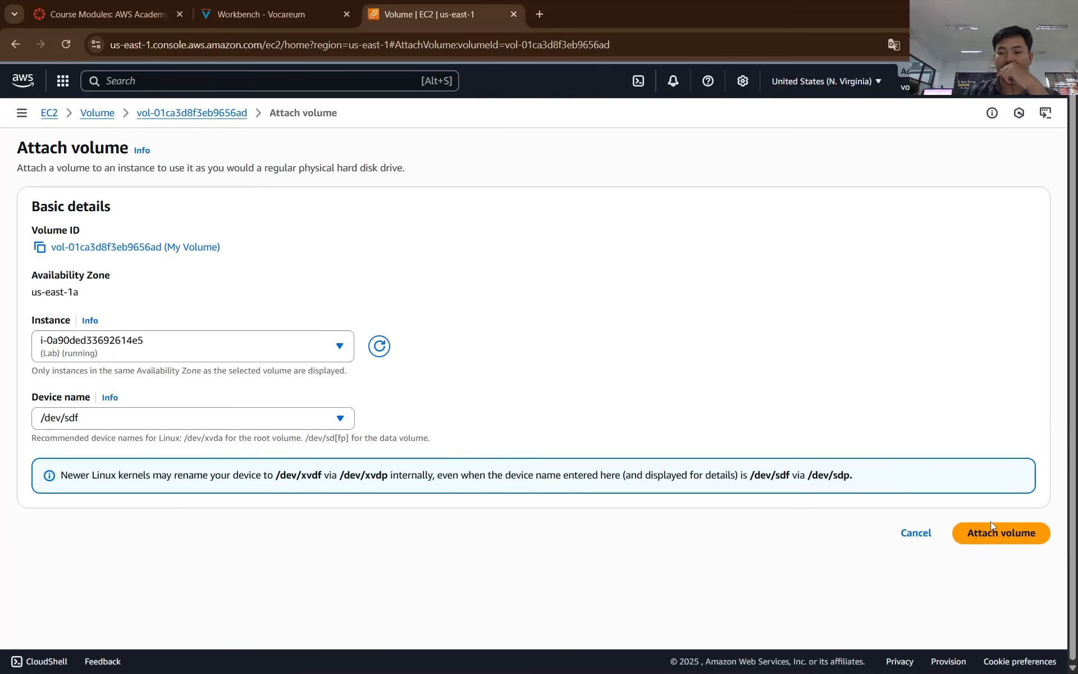
click(992, 527)
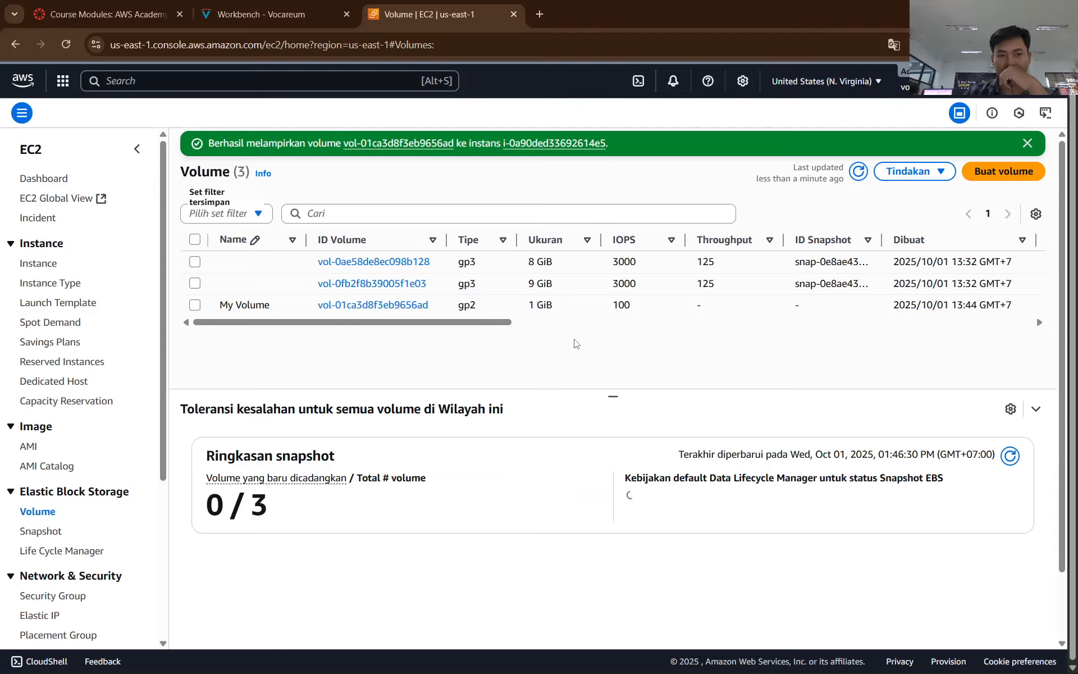
key(super+shift+s)
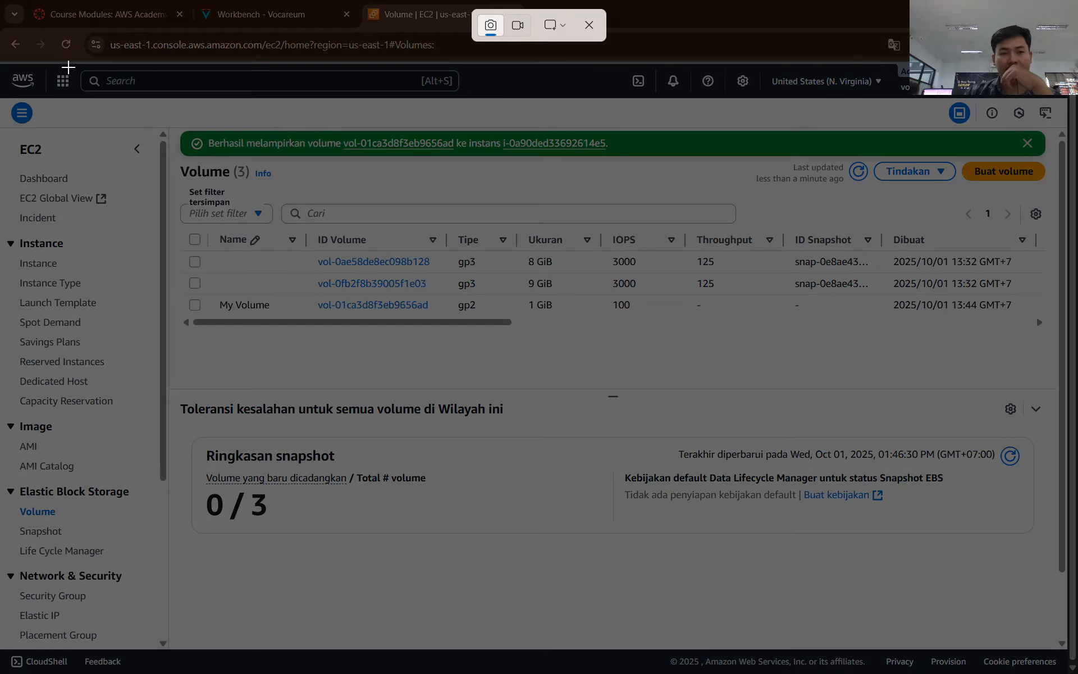
drag(3, 58, 1075, 587)
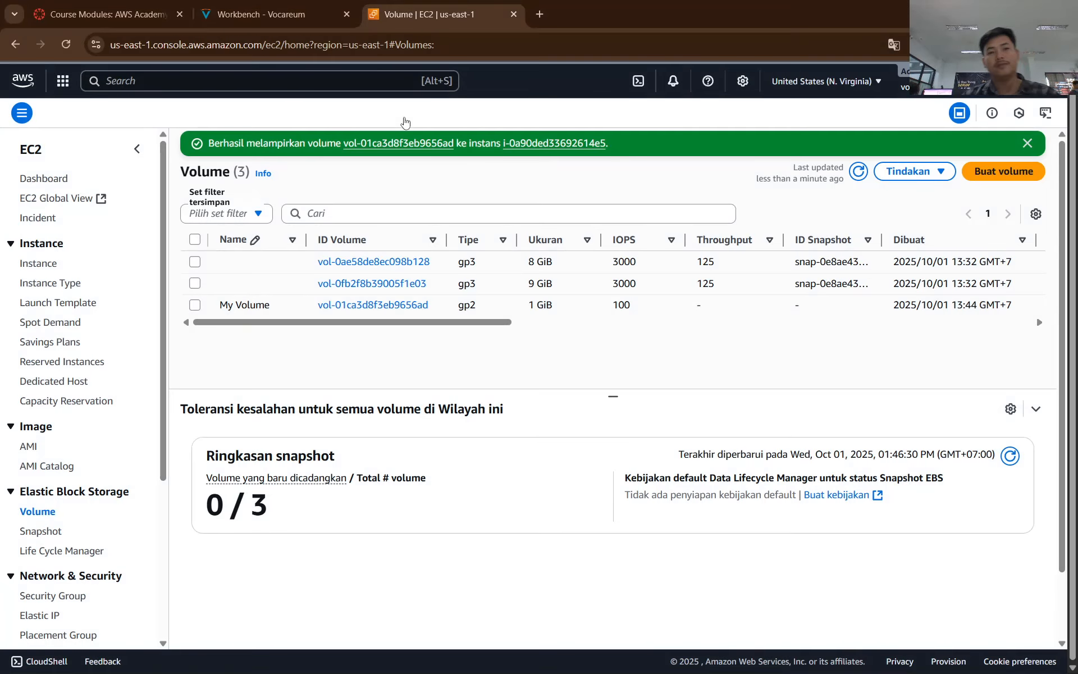
key(alt+Tab)
key(ctrl+v)
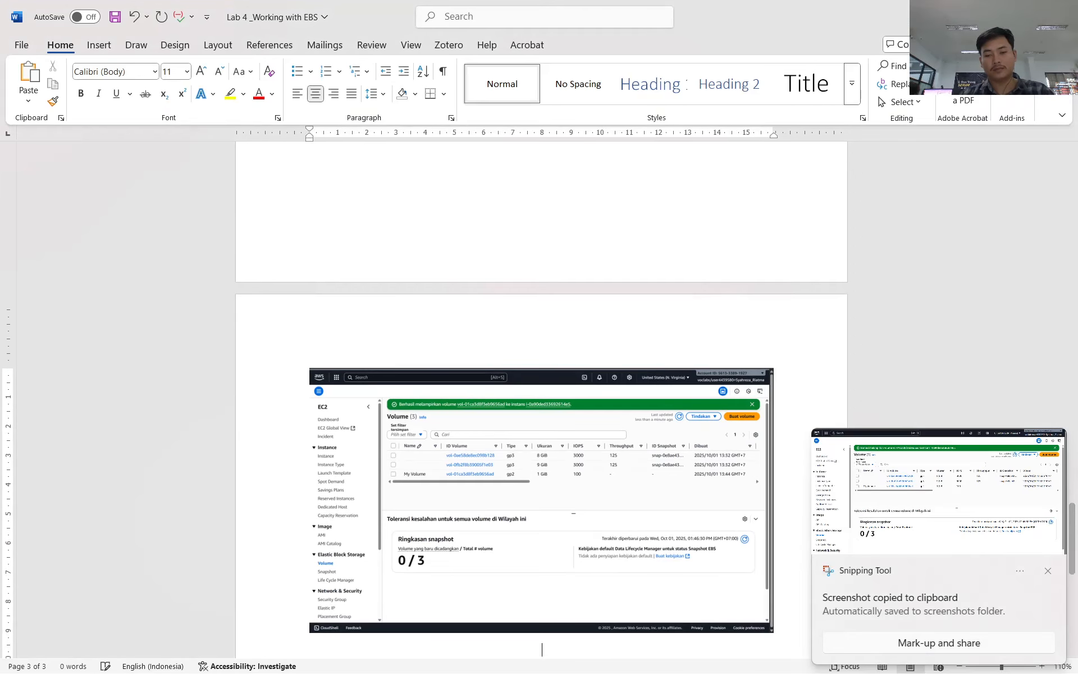
Step: Read the Task 3 connection steps in the lab instructions, translating them into Indonesian and restoring the English text
key(alt+Tab)
click(261, 14)
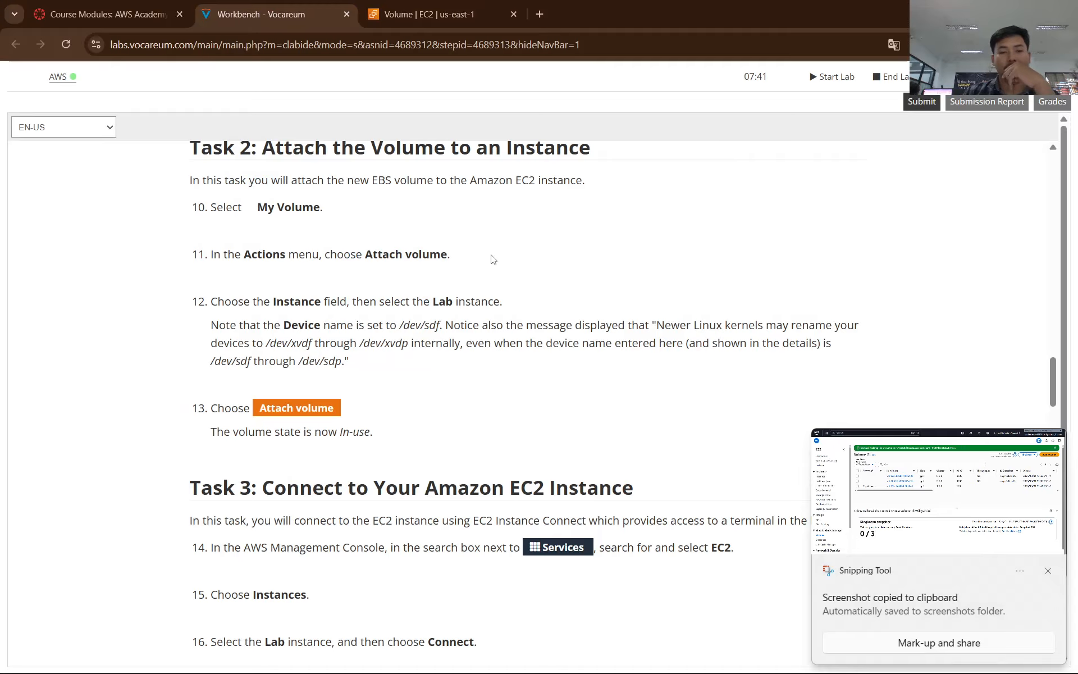
scroll(430, 266, down, 3)
scroll(430, 266, down, 1)
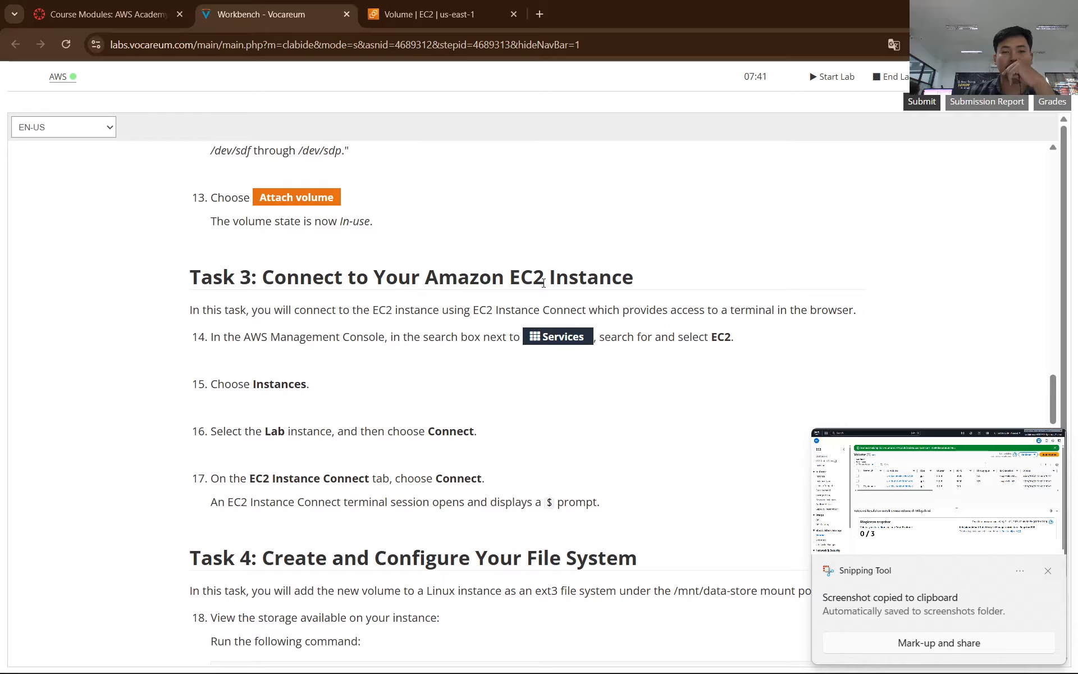
click(893, 45)
click(856, 73)
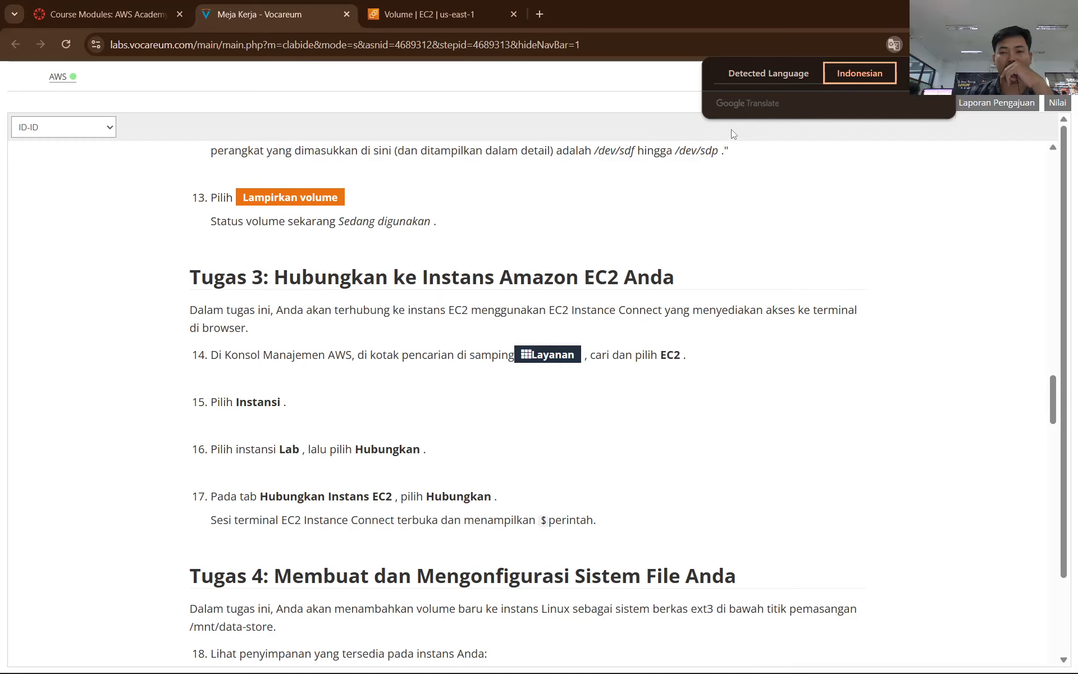
click(747, 72)
scroll(282, 184, down, 1)
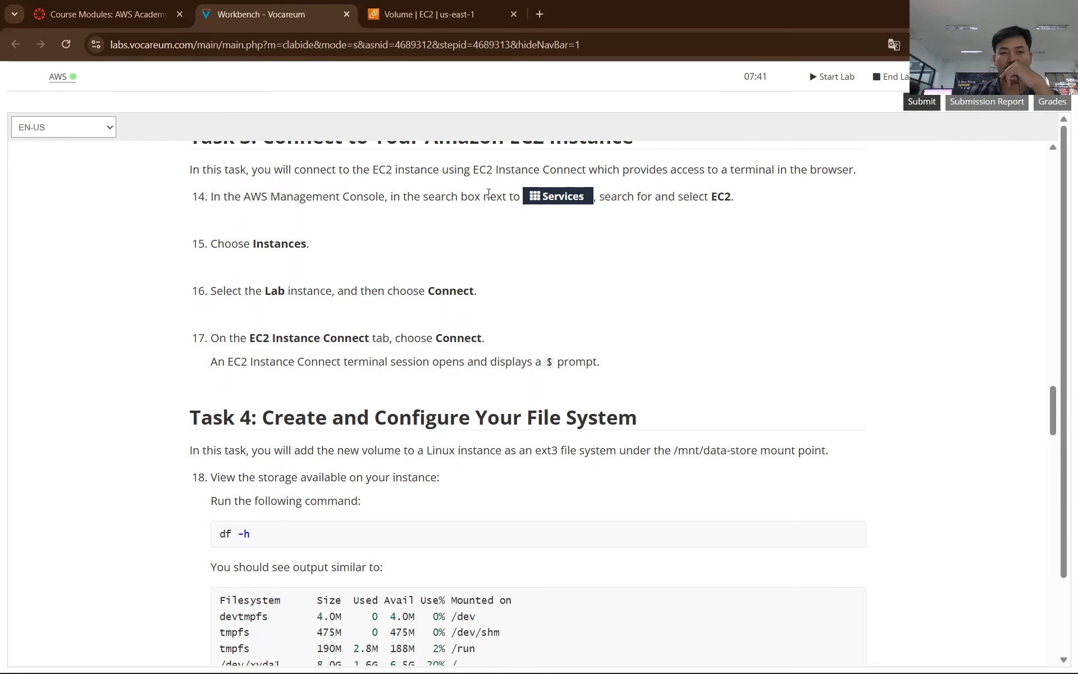
Step: Search the AWS console for "ec 2" and open the EC2 service
click(427, 14)
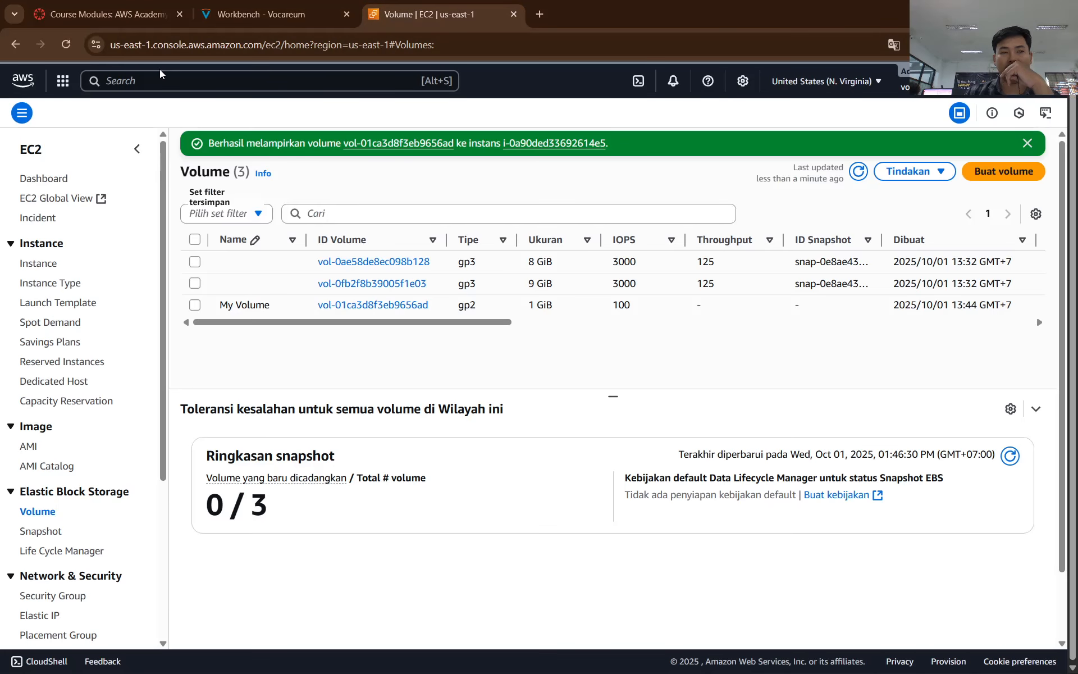
click(150, 82)
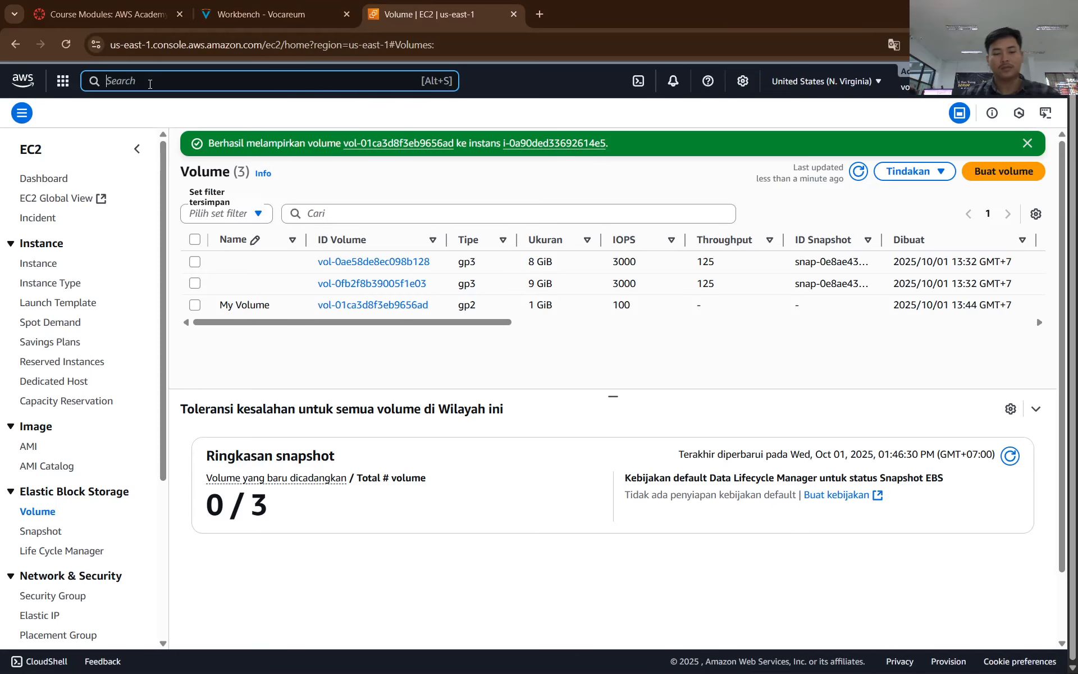
text(ec 2)
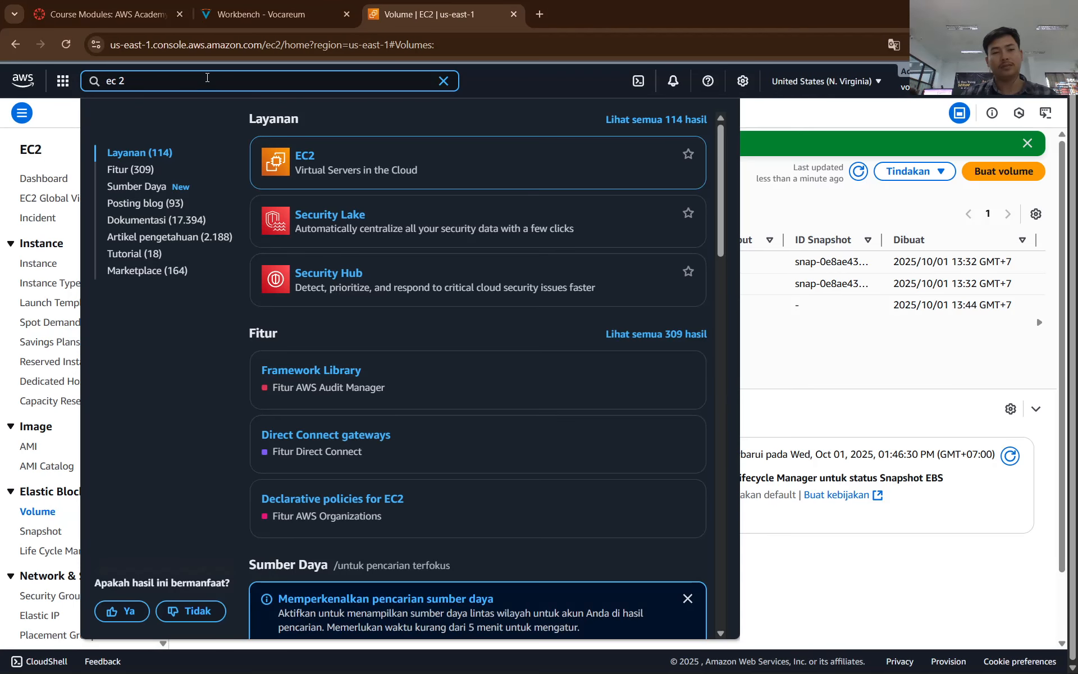
click(303, 157)
Step: Review the lab instructions for Tasks 1 and 2 and return to the Task 3 connection steps
click(283, 4)
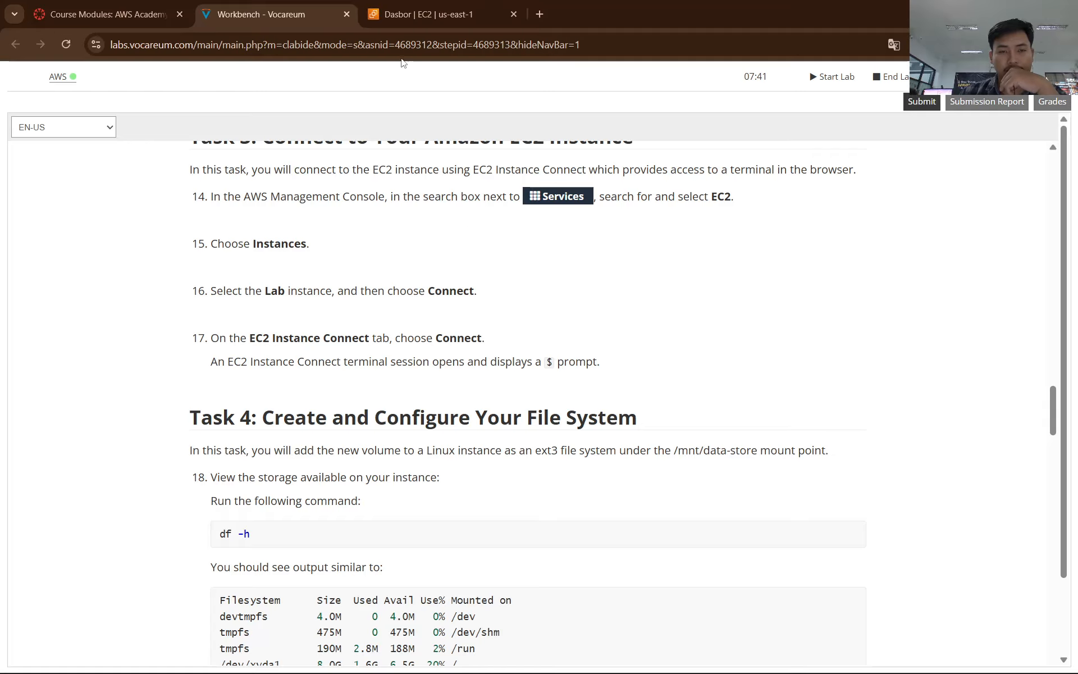
scroll(344, 232, up, 3)
scroll(345, 232, up, 9)
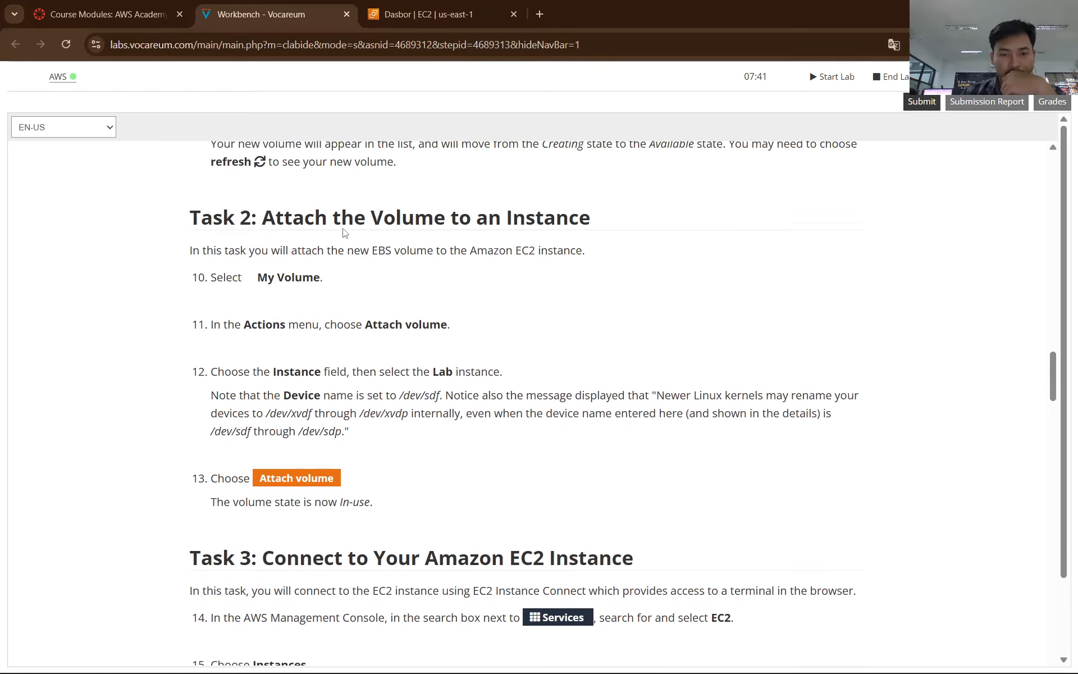
scroll(339, 230, up, 5)
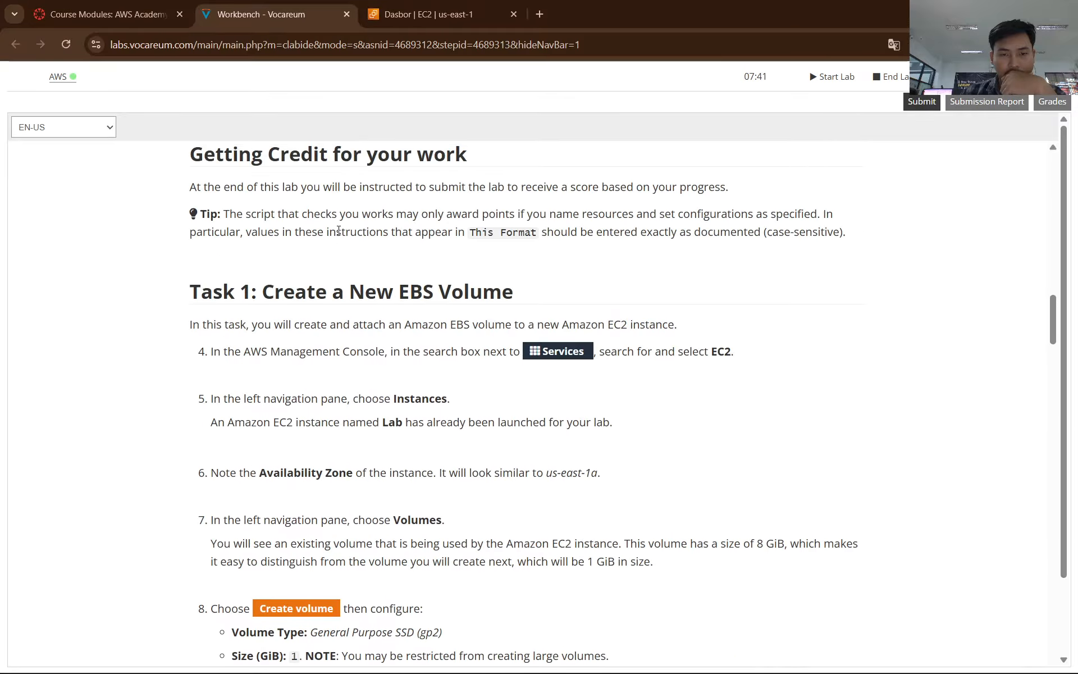
scroll(339, 230, down, 11)
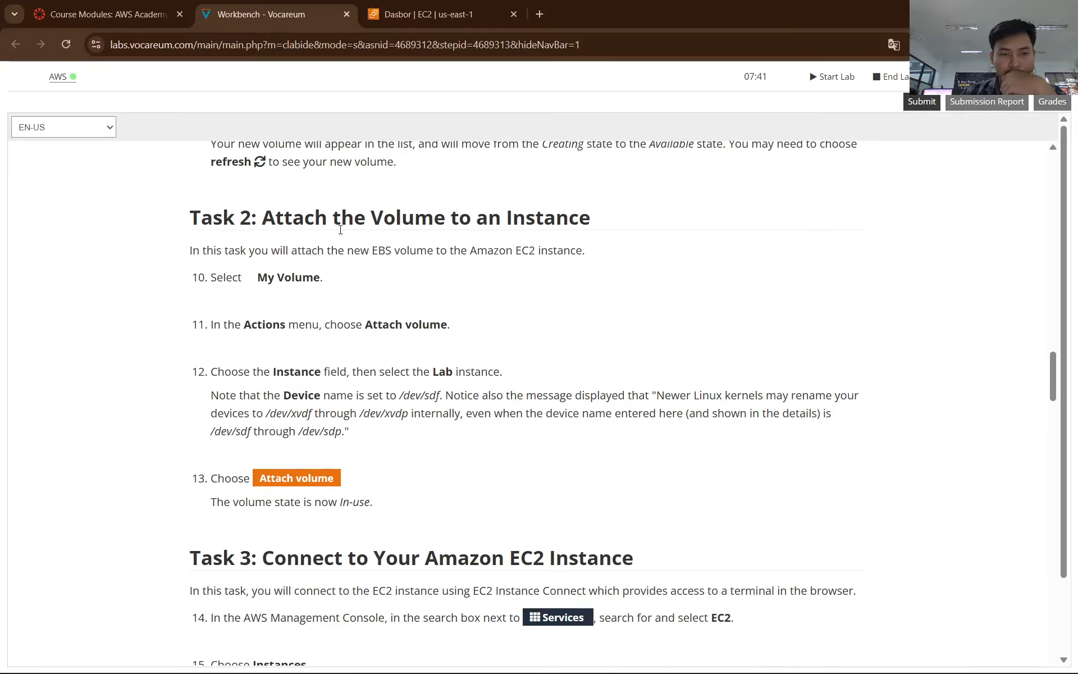
scroll(339, 234, down, 5)
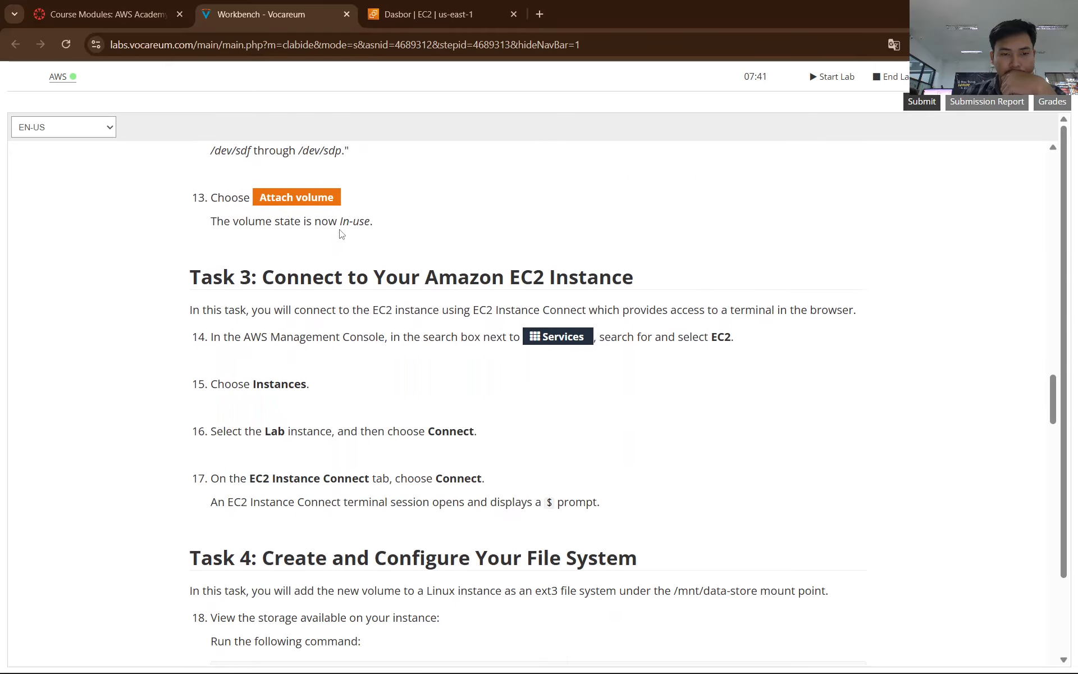
Step: Open the EC2 instance list in the AWS console and select the Lab instance, following Task 3
click(427, 14)
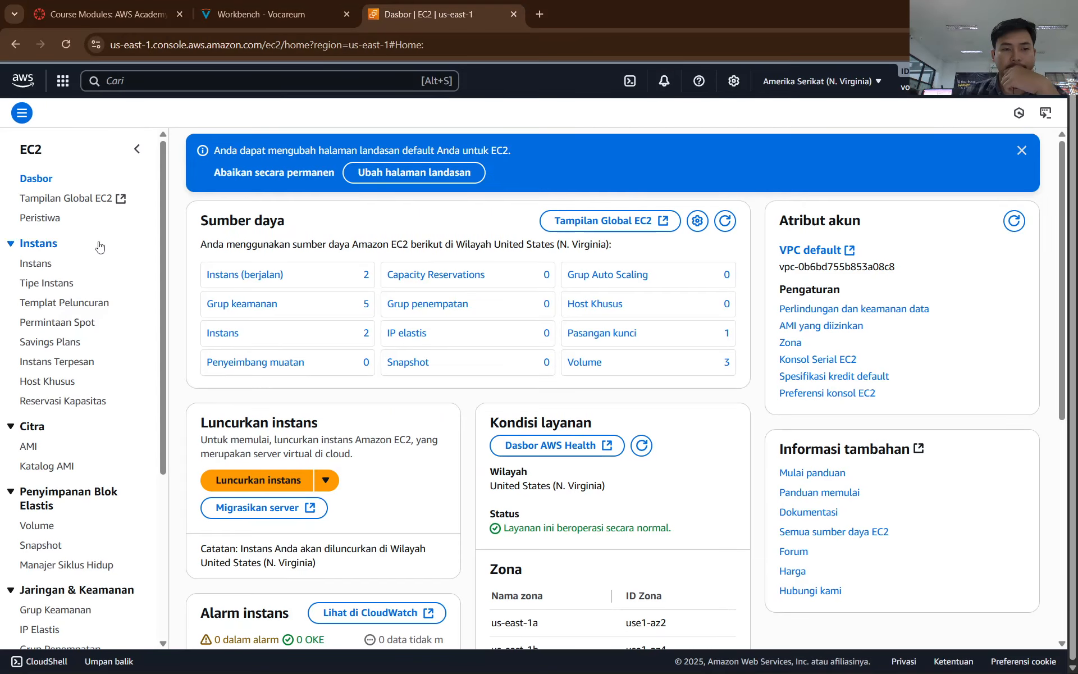
click(33, 263)
click(263, 7)
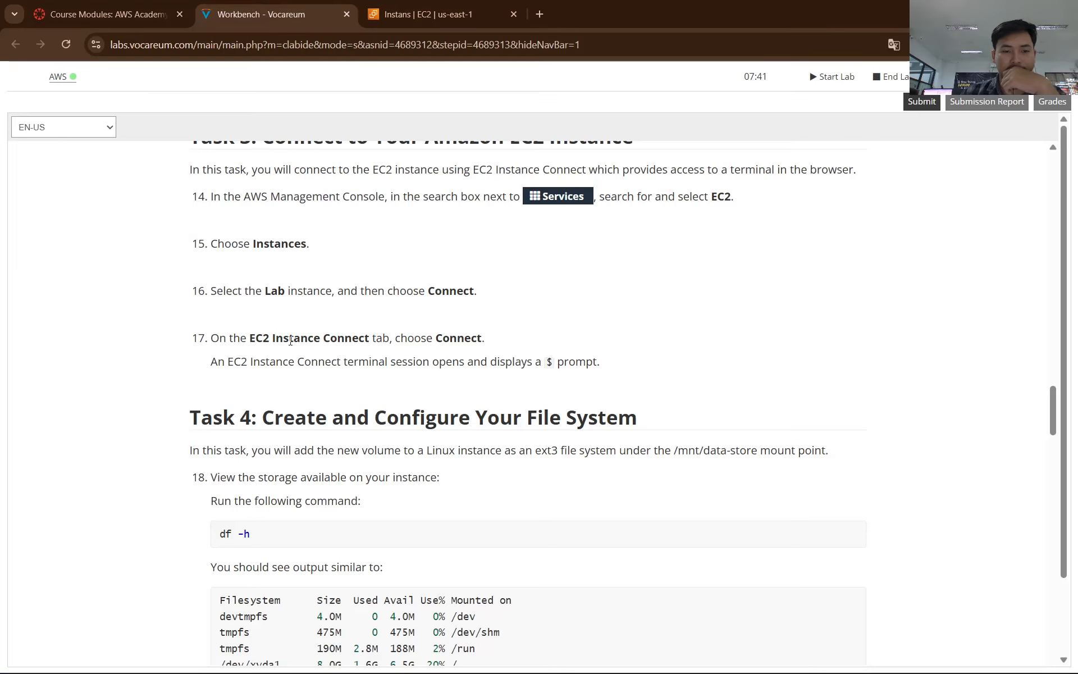
scroll(292, 338, up, 1)
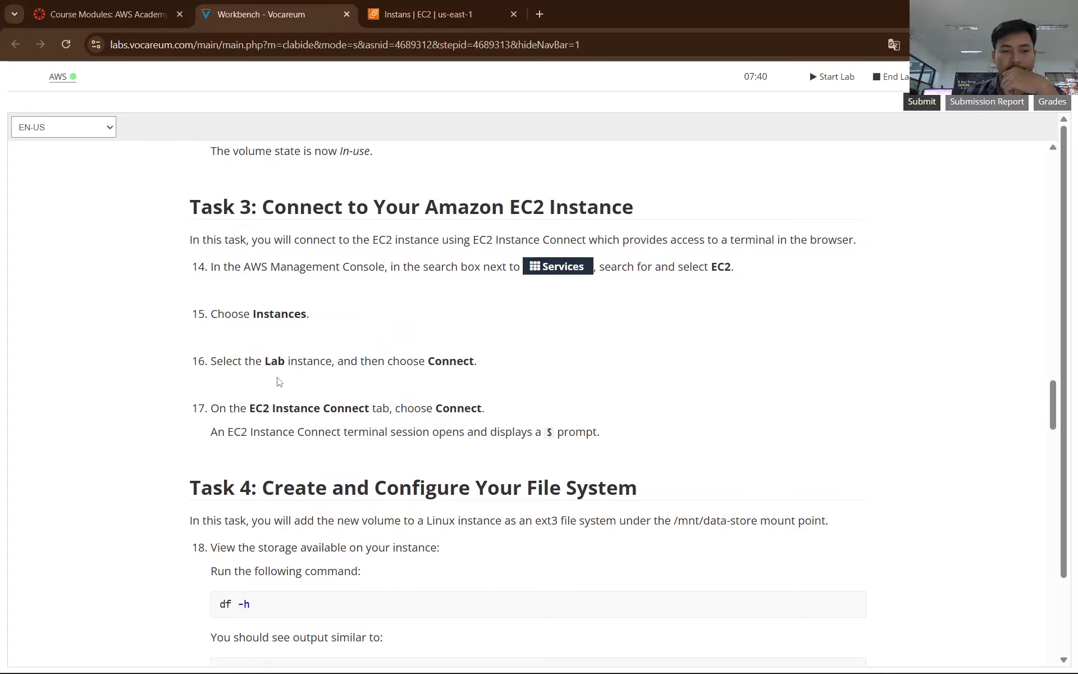
click(402, 8)
click(200, 250)
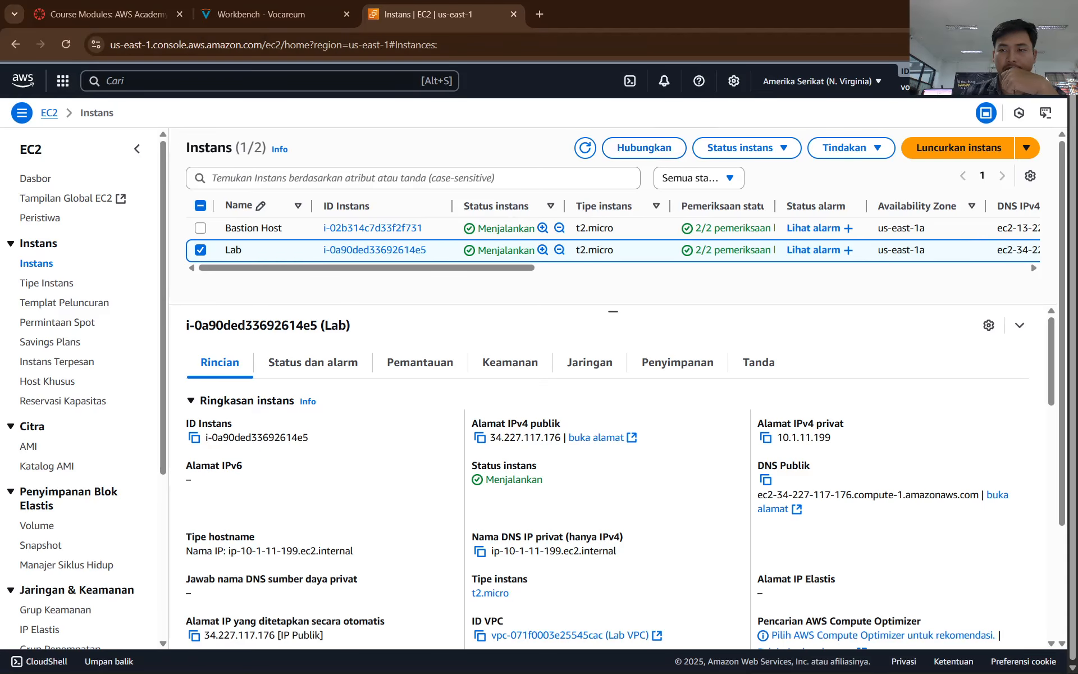
Step: Translate the EC2 instance page into English with the browser's page translation
click(1068, 44)
click(926, 400)
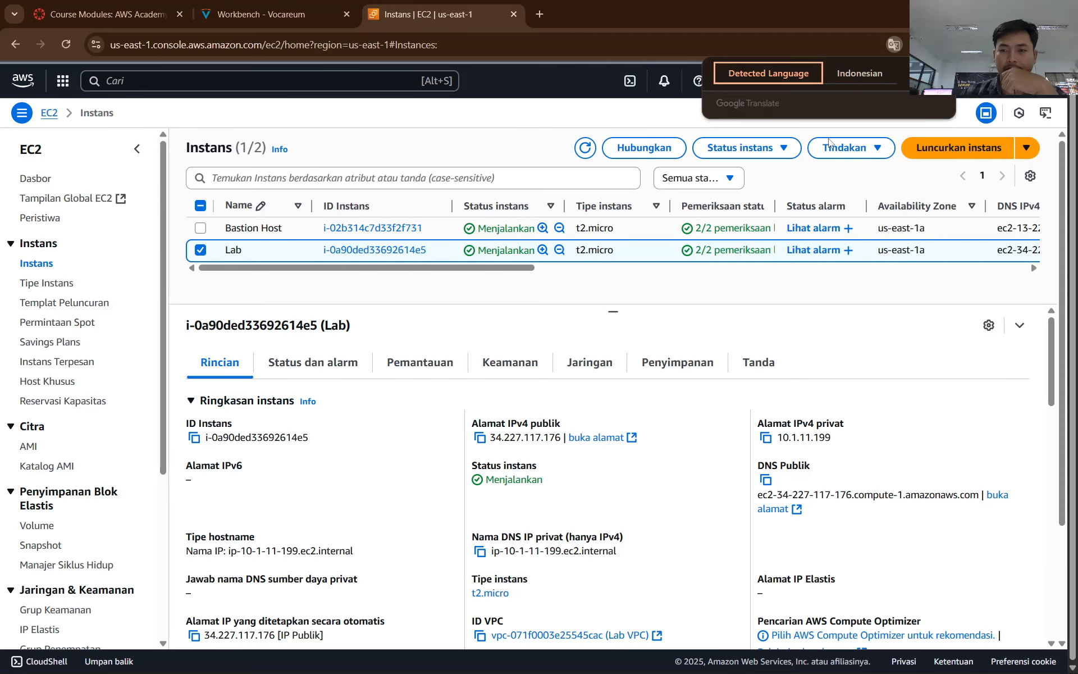
click(860, 73)
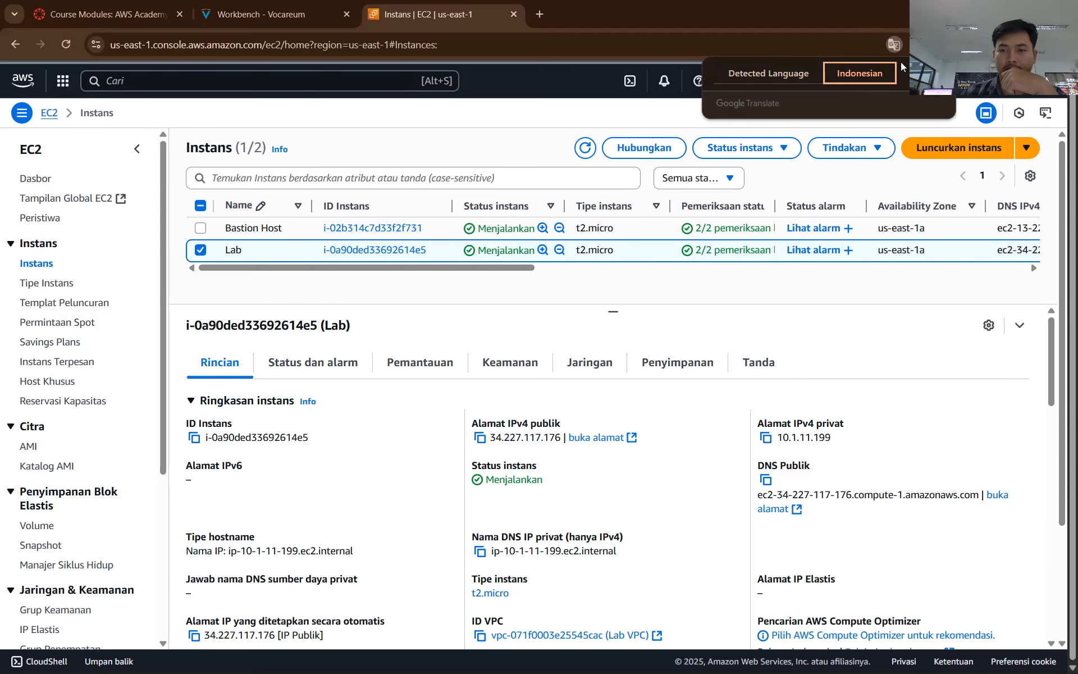
click(906, 73)
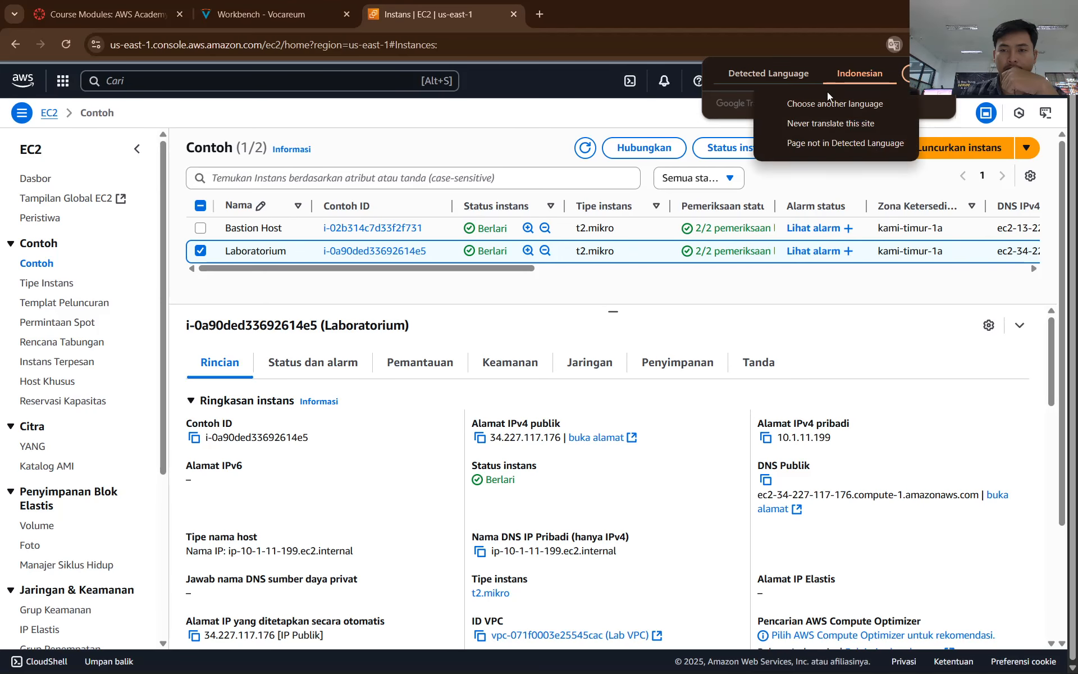
click(820, 90)
click(794, 93)
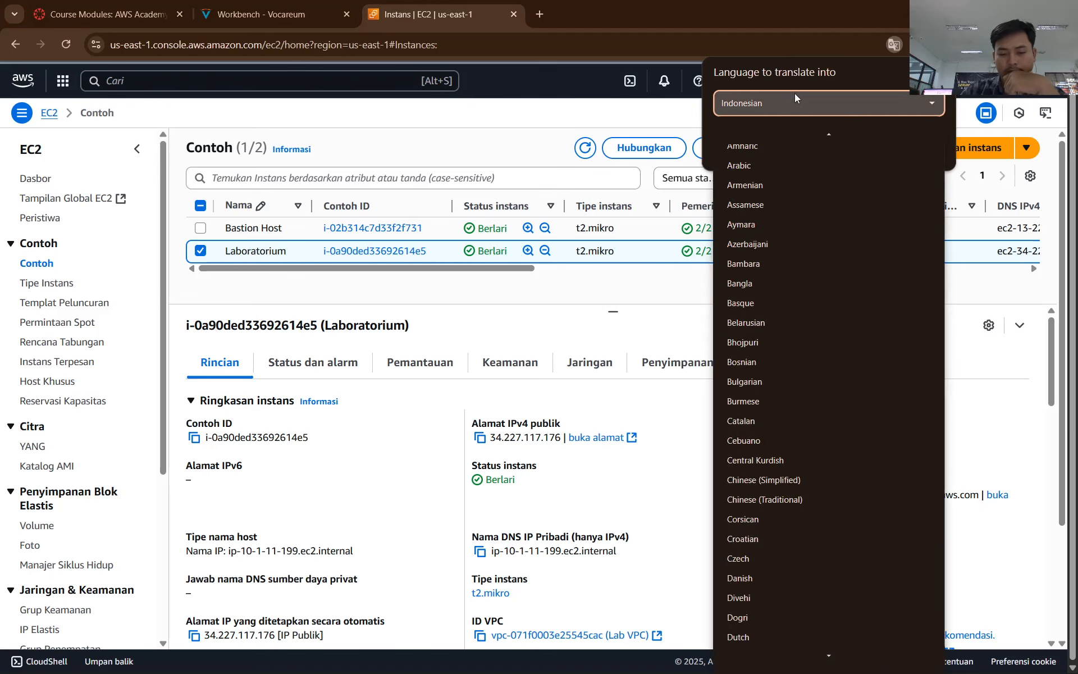
click(794, 93)
key(e)
click(904, 144)
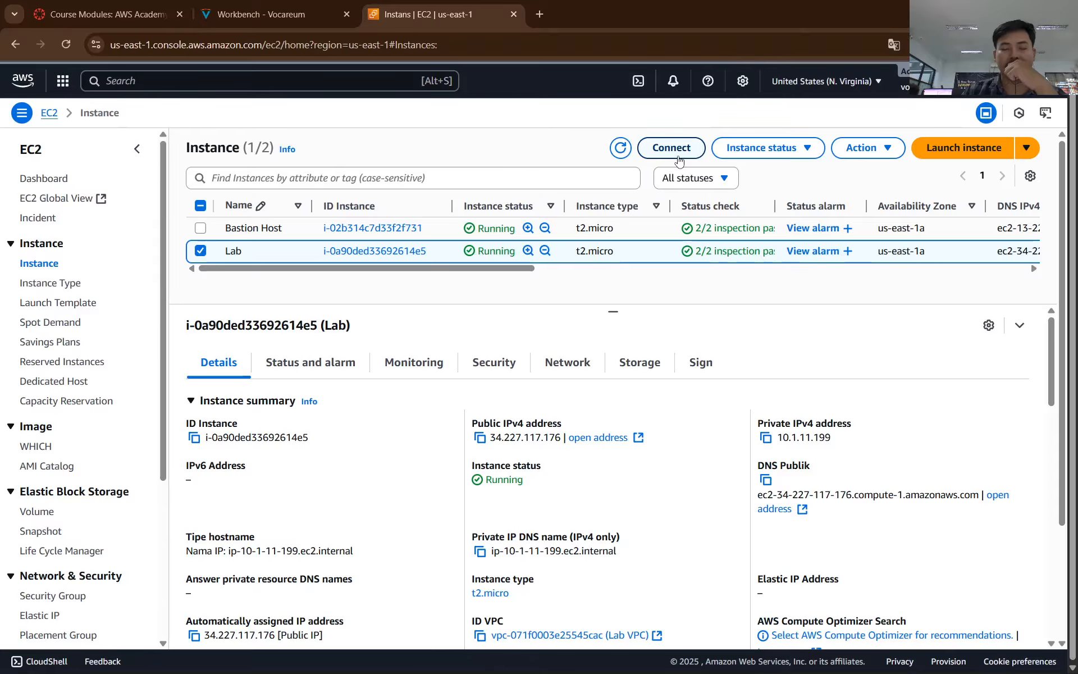
Step: Check the connection instructions, then capture the instance page with Lab selected and paste the screenshot into the Word document
click(261, 14)
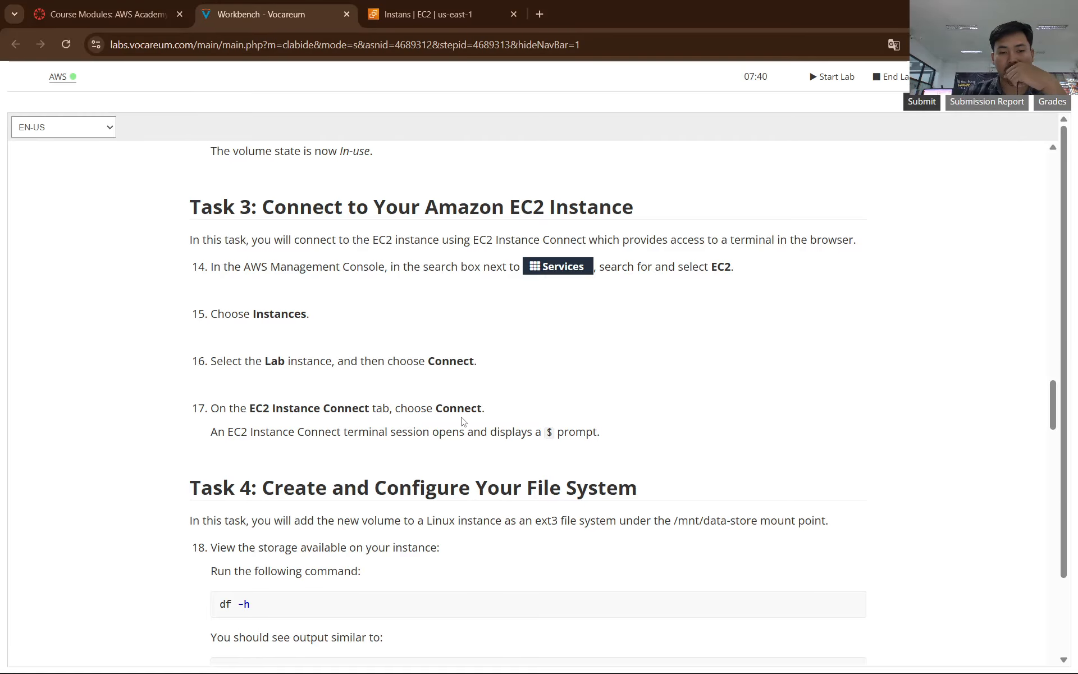
scroll(461, 421, down, 3)
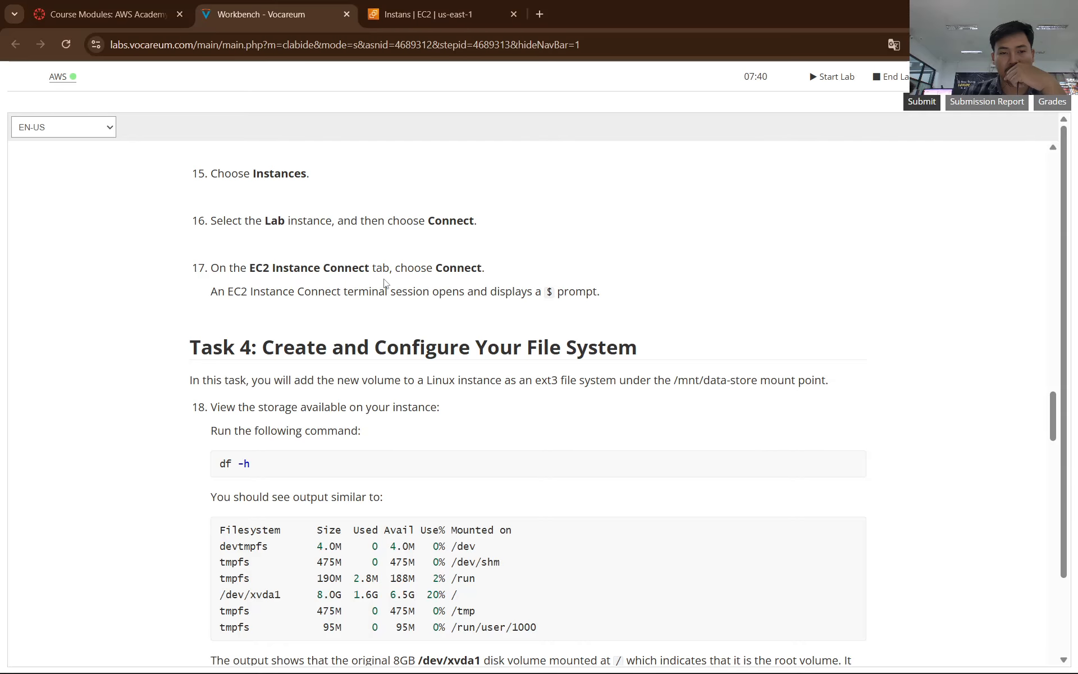
click(443, 12)
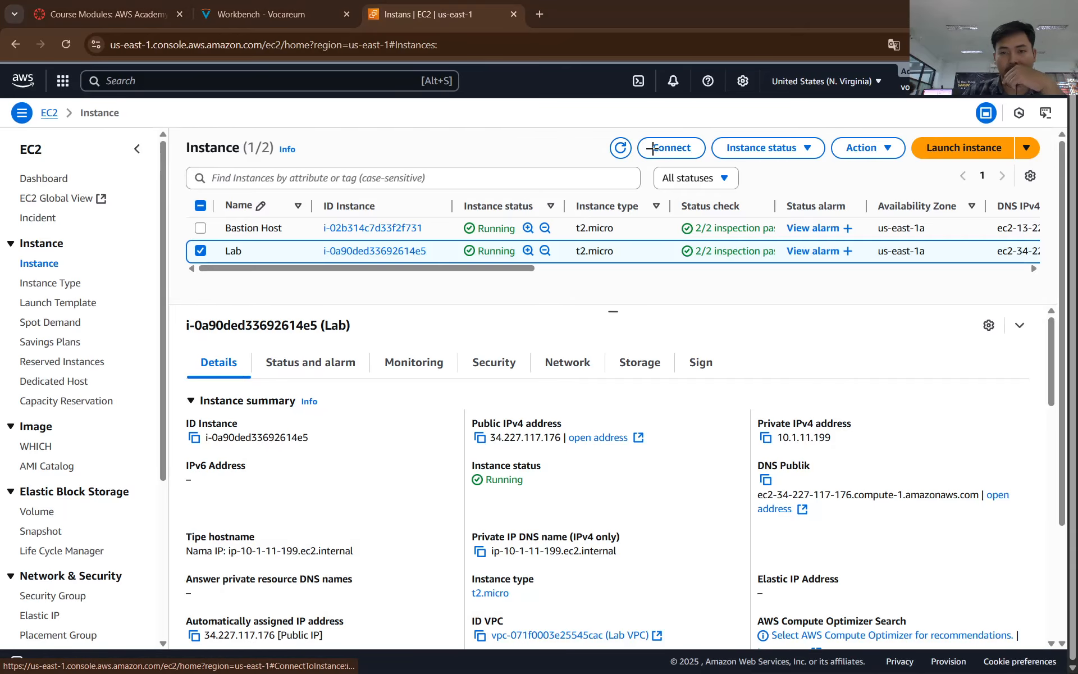
key(super+shift+s)
drag(3, 67, 1067, 648)
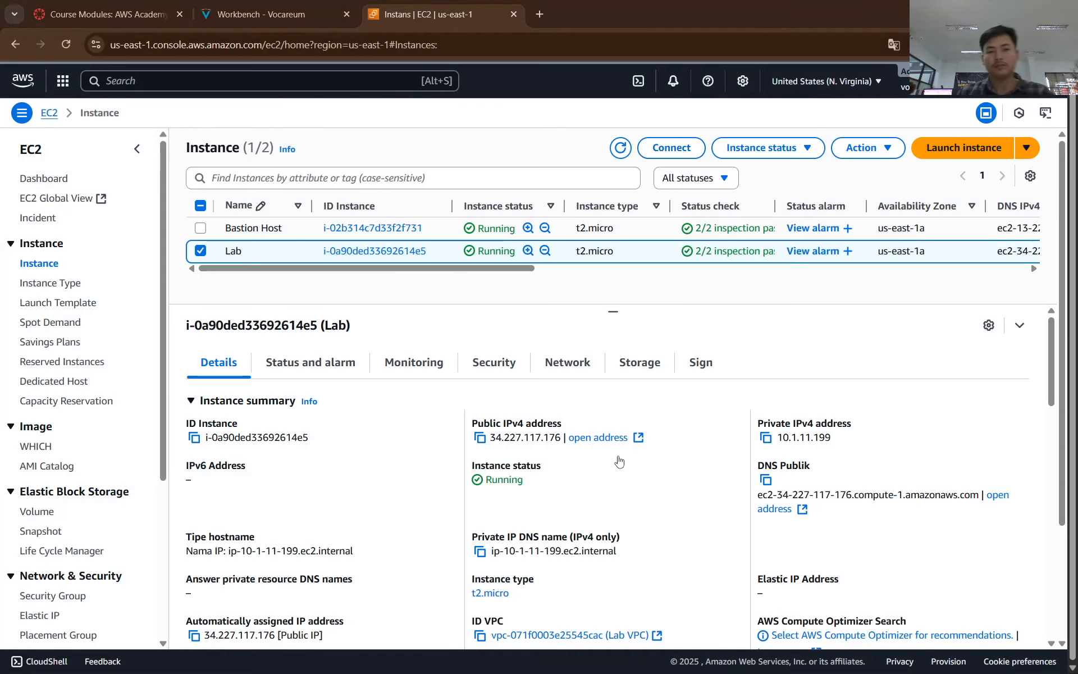
key(alt+Tab)
key(ctrl+v)
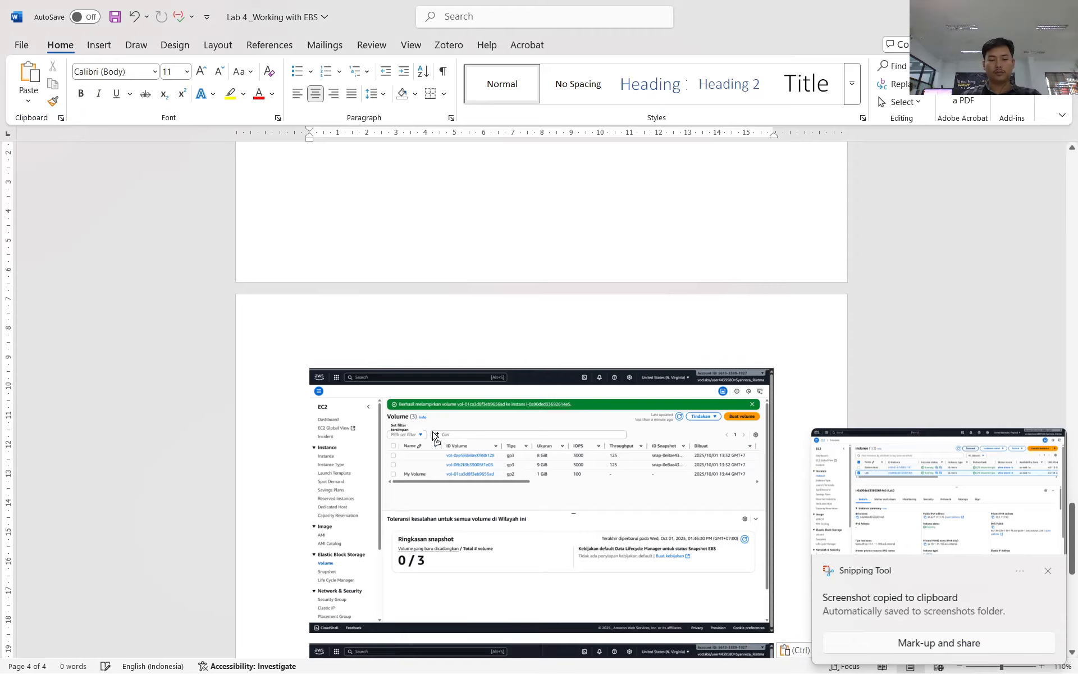
Step: Return to the AWS console, open the Lab instance's connection page and translate it into English
key(alt+Tab)
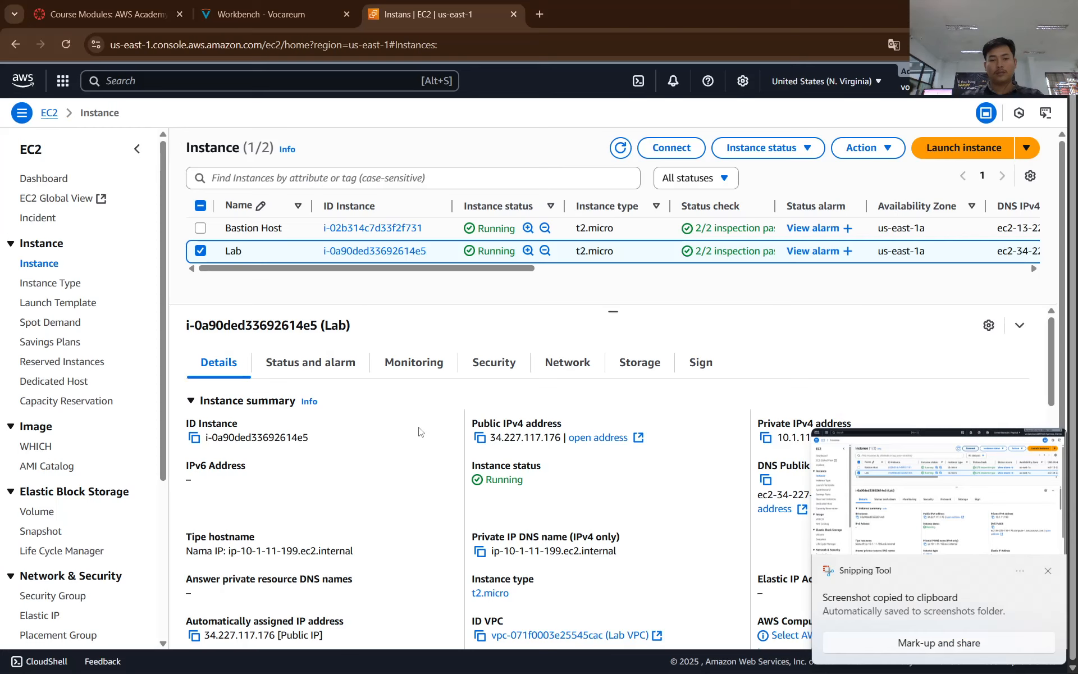
click(672, 147)
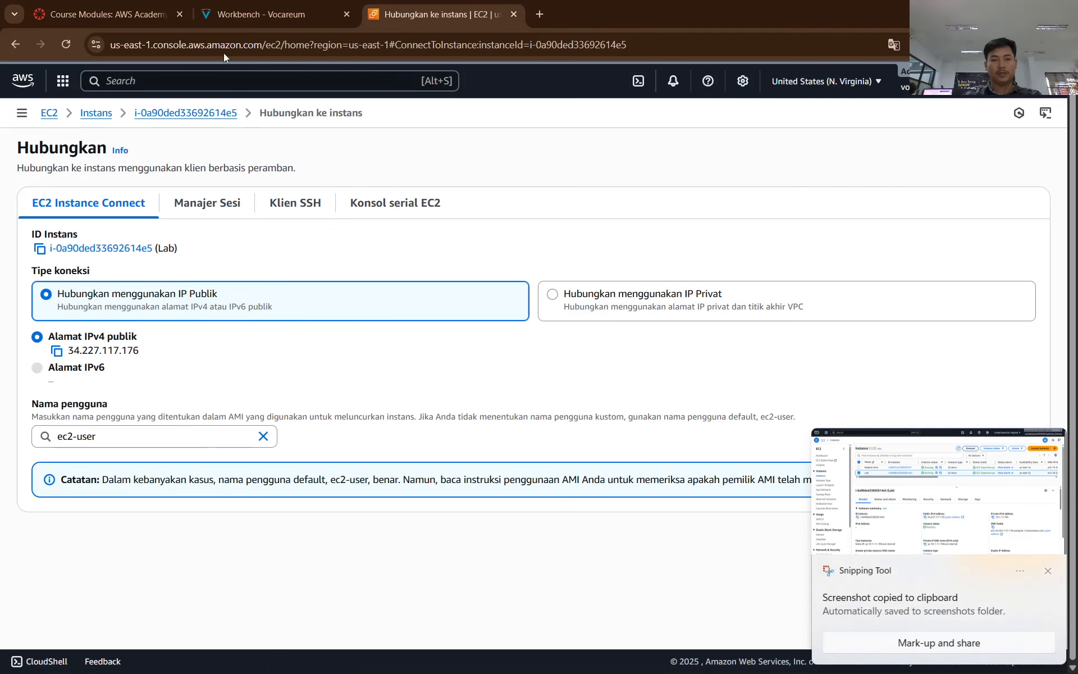
click(258, 14)
scroll(358, 367, down, 1)
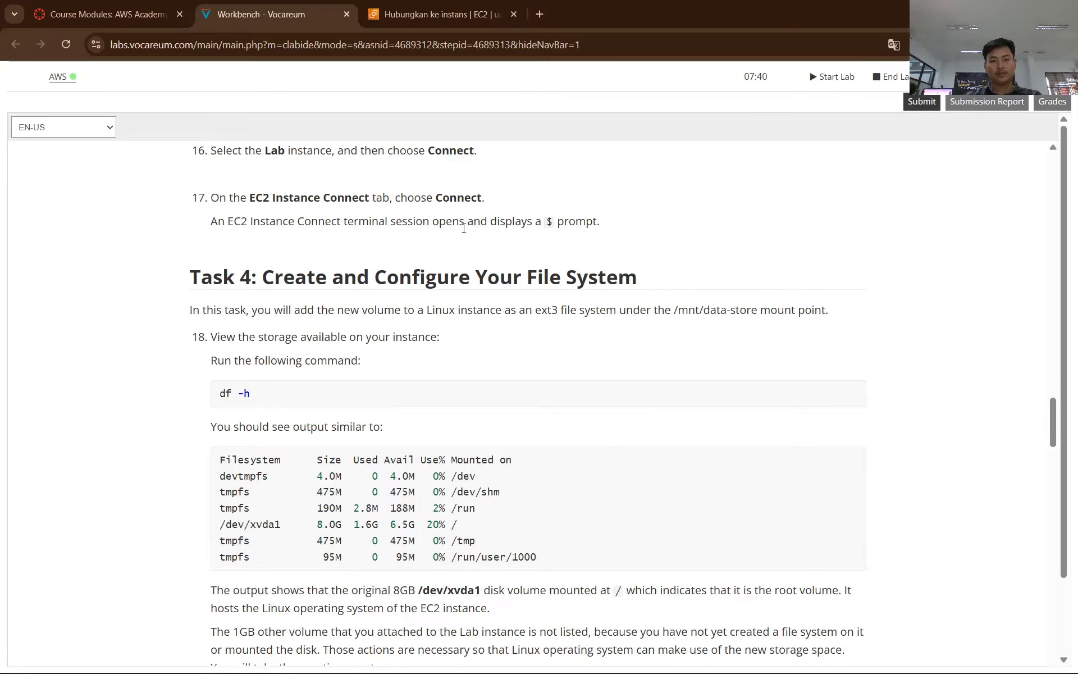
click(433, 14)
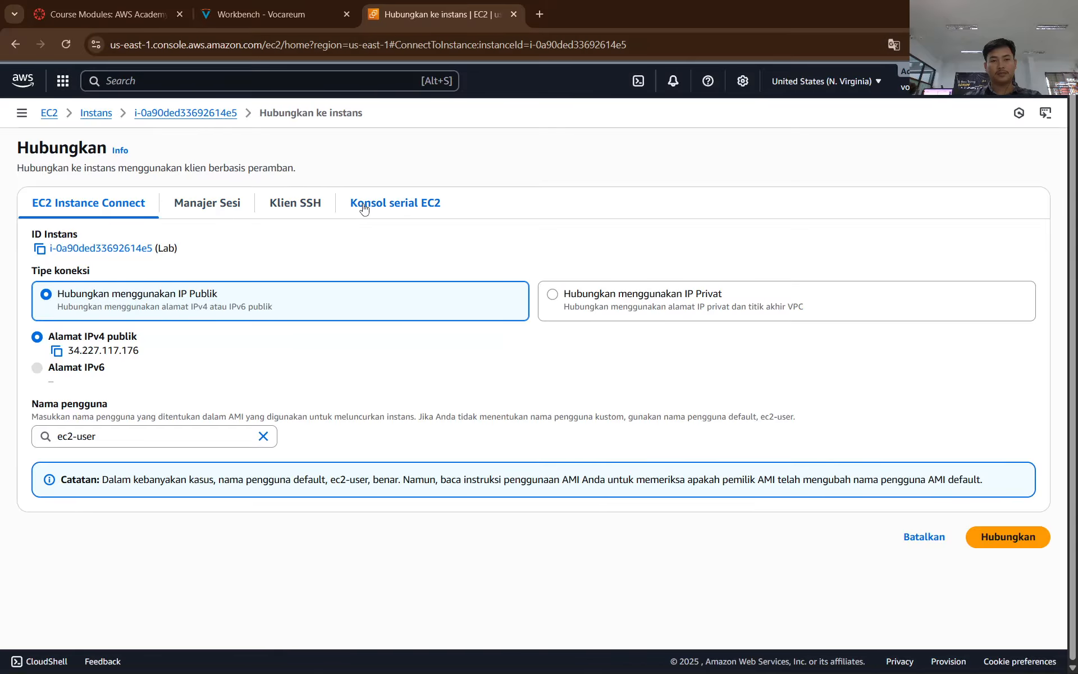
click(892, 45)
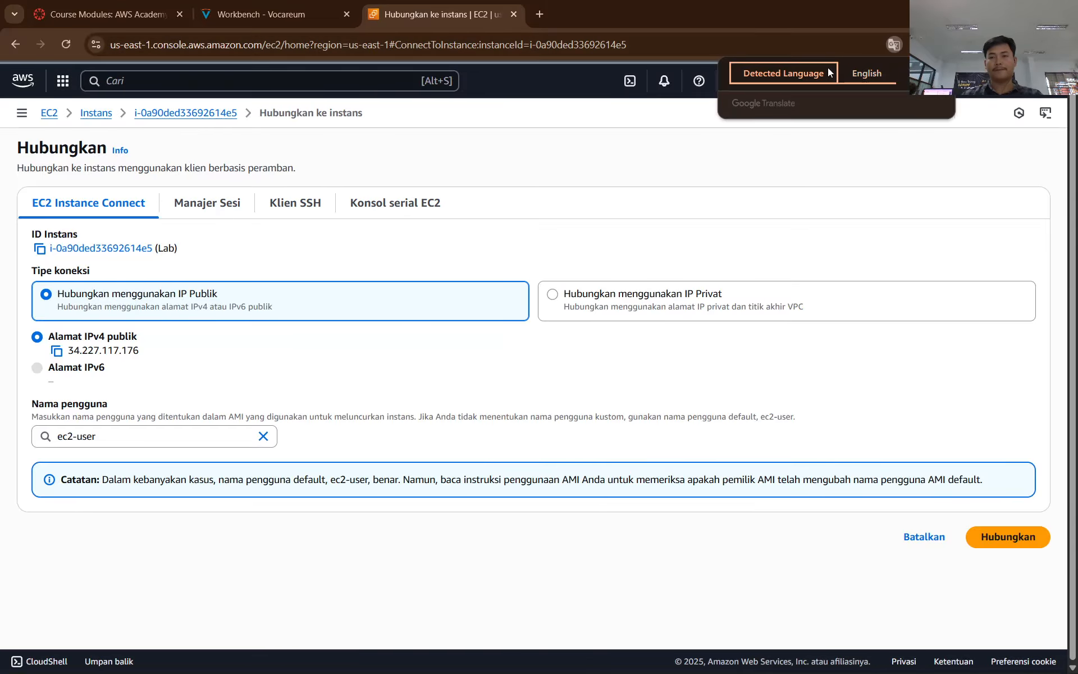
Step: Look through the serial console, SSH client and Session Manager connection options, and return to EC2 Instance Connect
drag(428, 197, 414, 211)
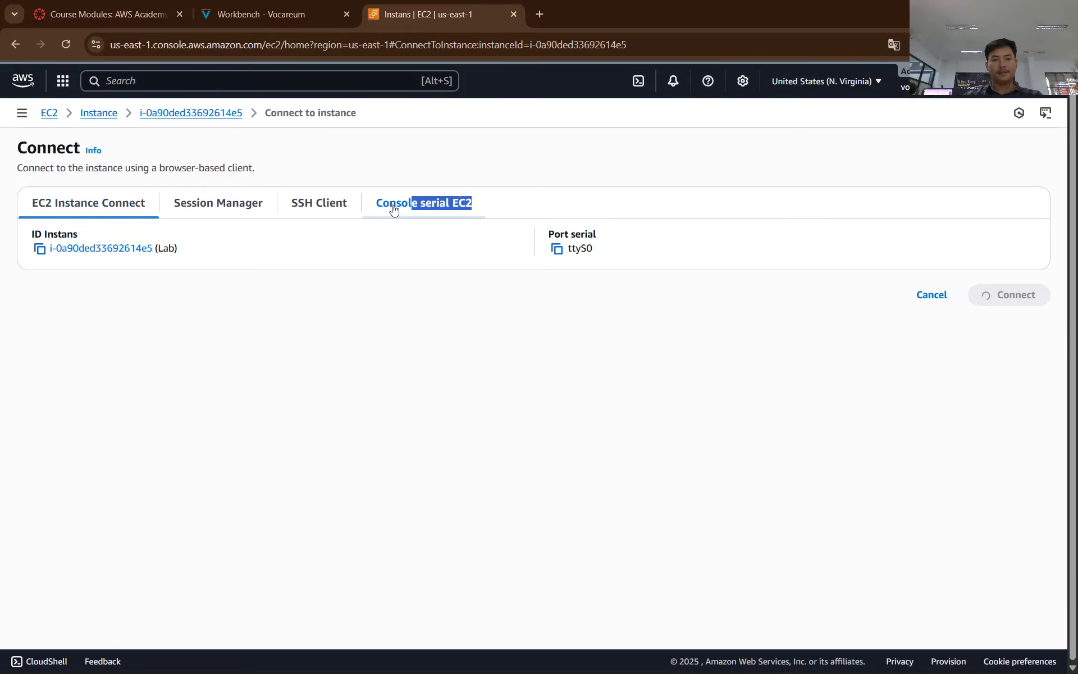
click(303, 203)
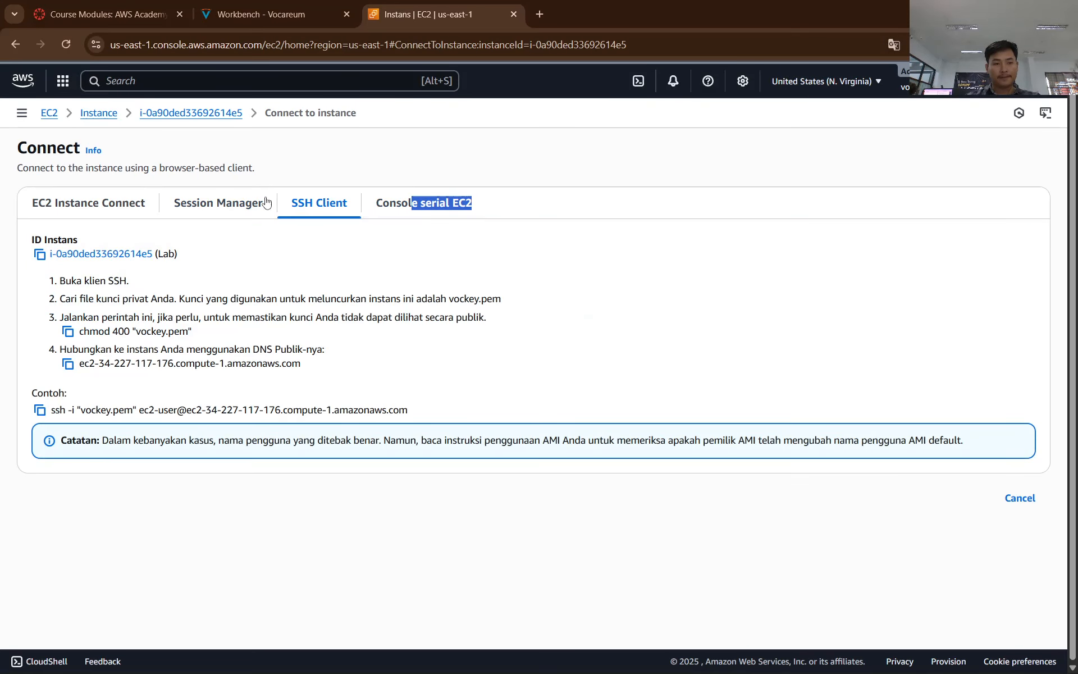
click(225, 203)
click(63, 201)
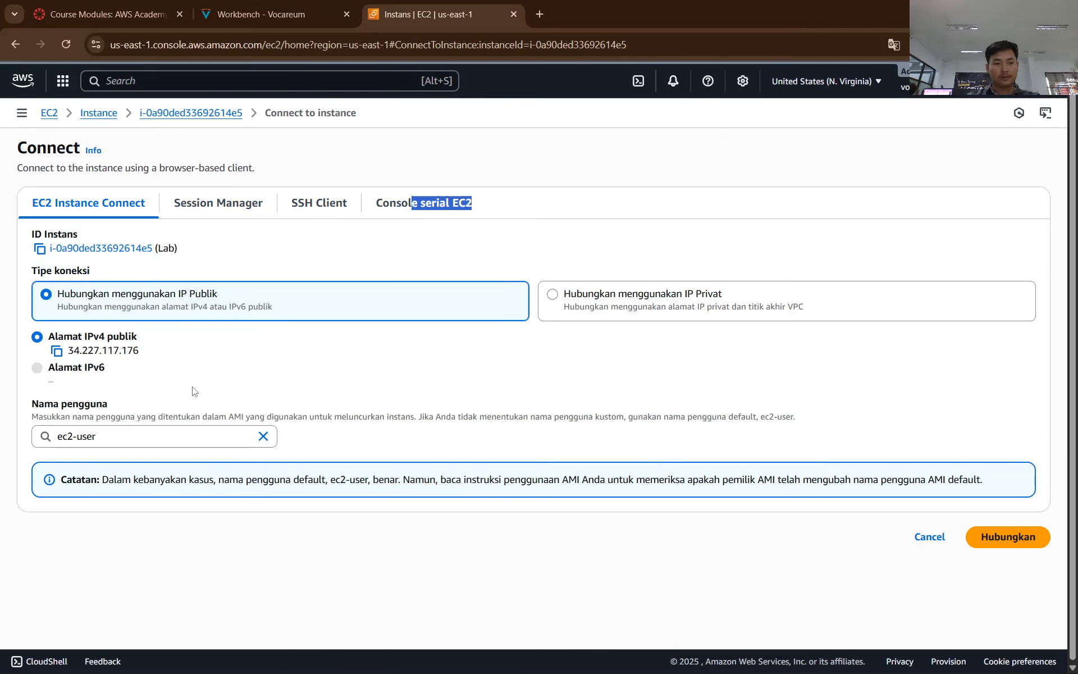
click(218, 396)
Step: Read the lab instructions for connecting and Task 4 in Indonesian translation, and restore the English text
click(273, 17)
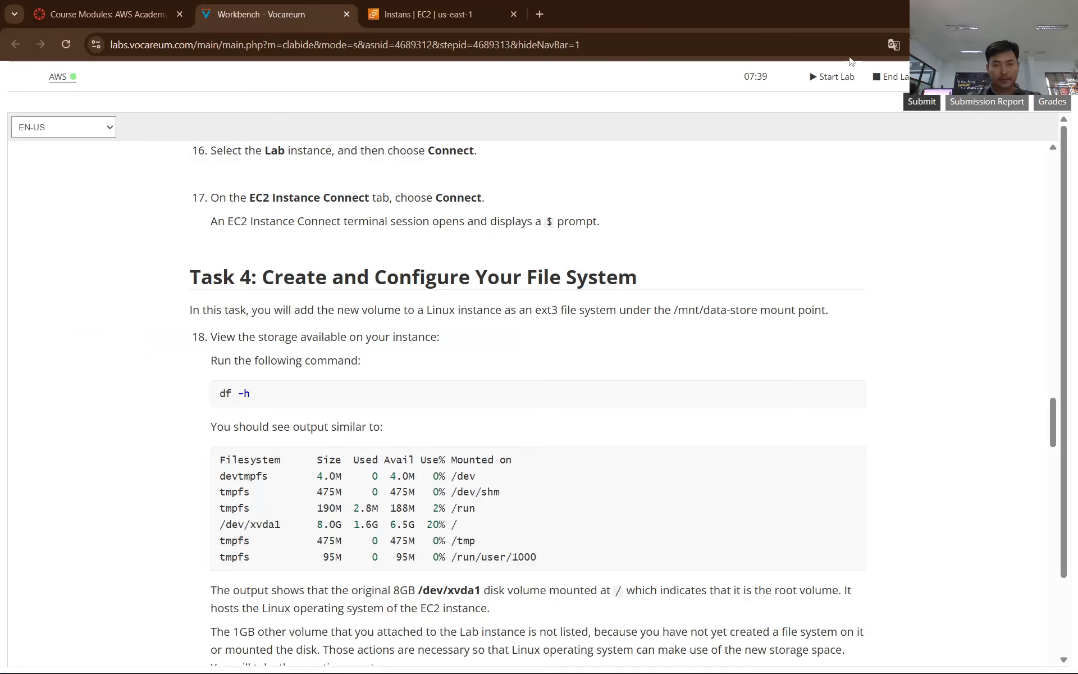
click(893, 46)
click(901, 71)
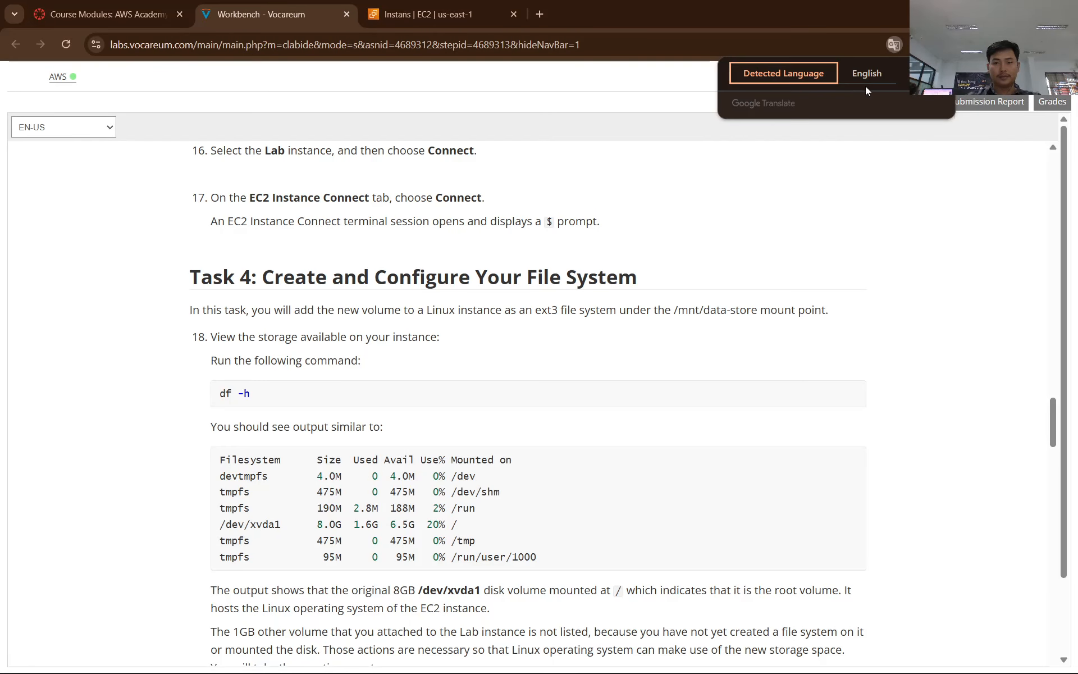
click(861, 98)
click(837, 99)
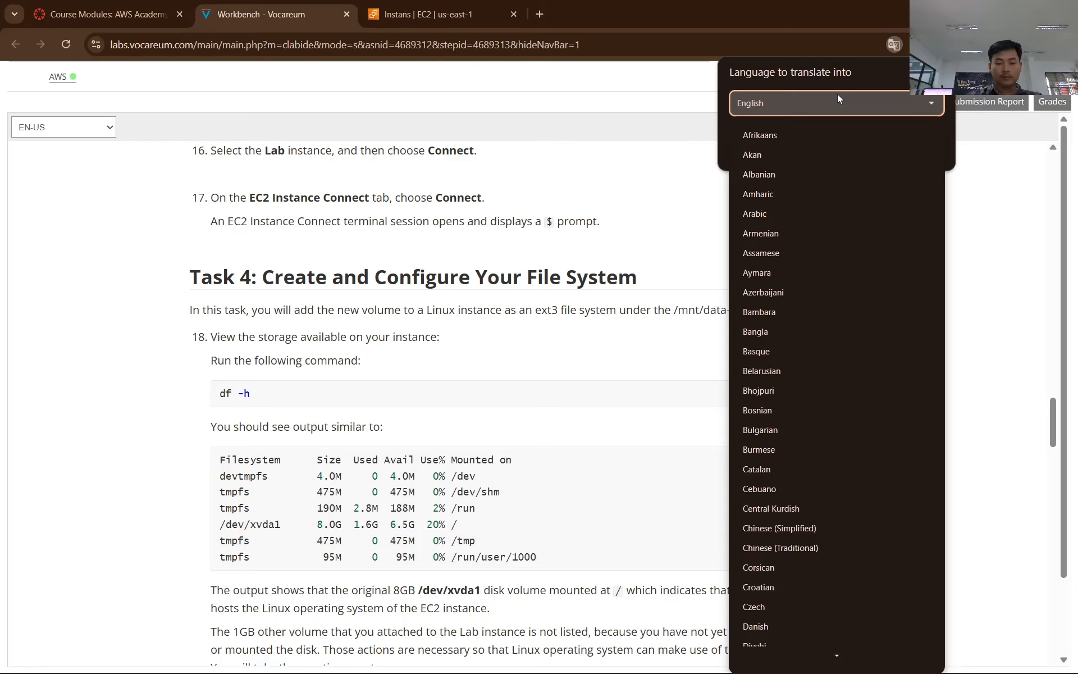
text(indo)
key(Return)
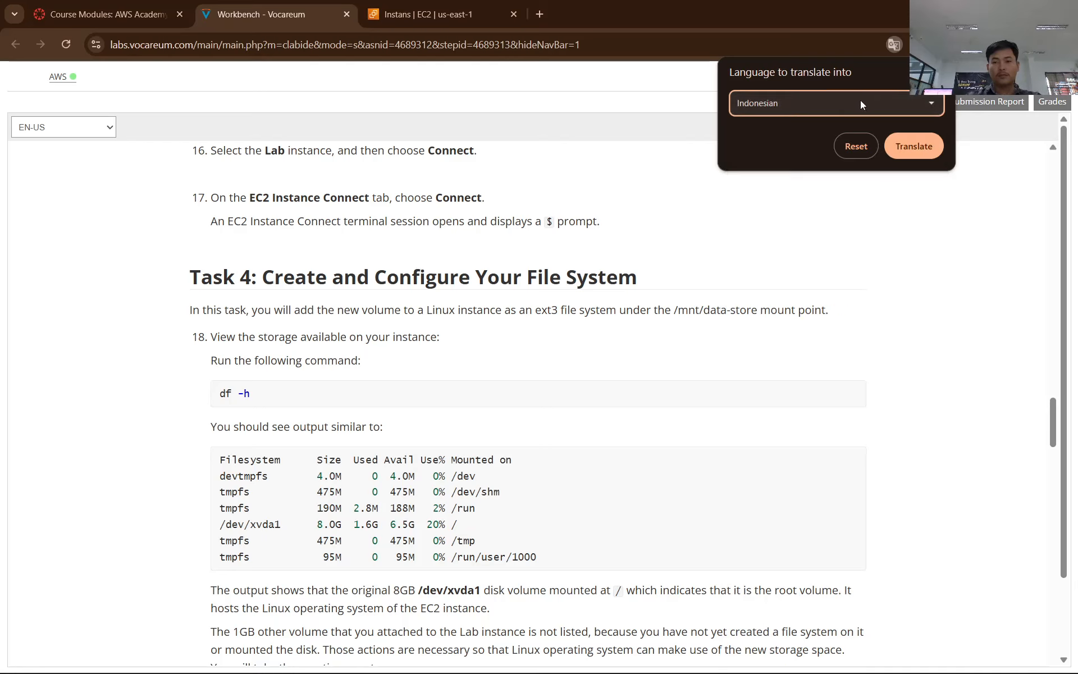
click(913, 147)
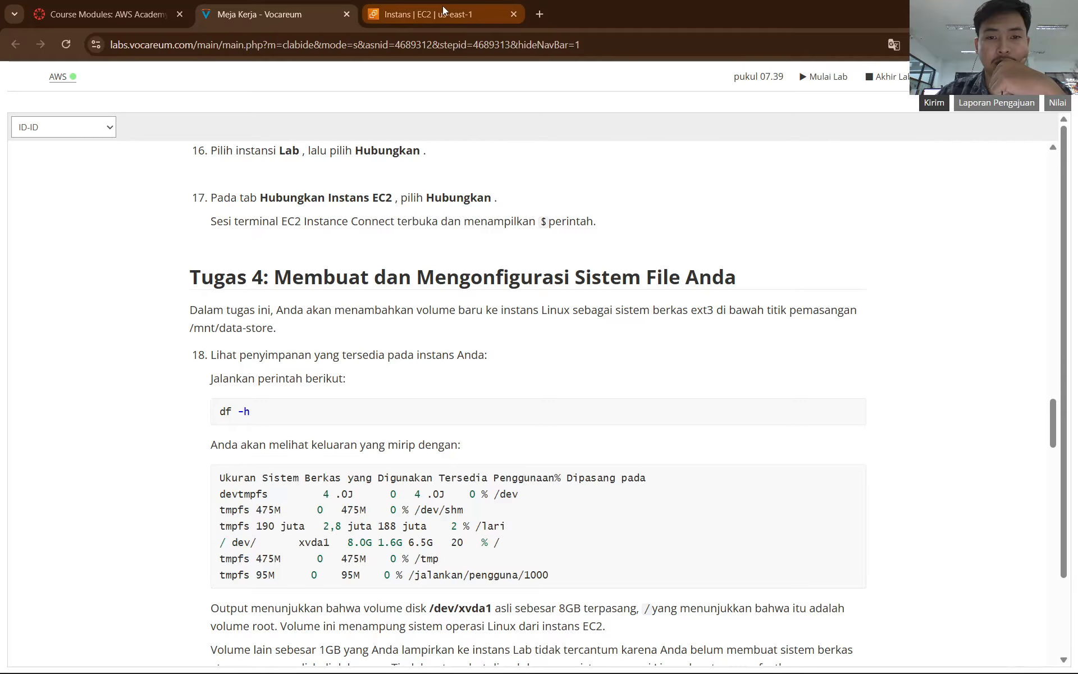
scroll(409, 224, up, 1)
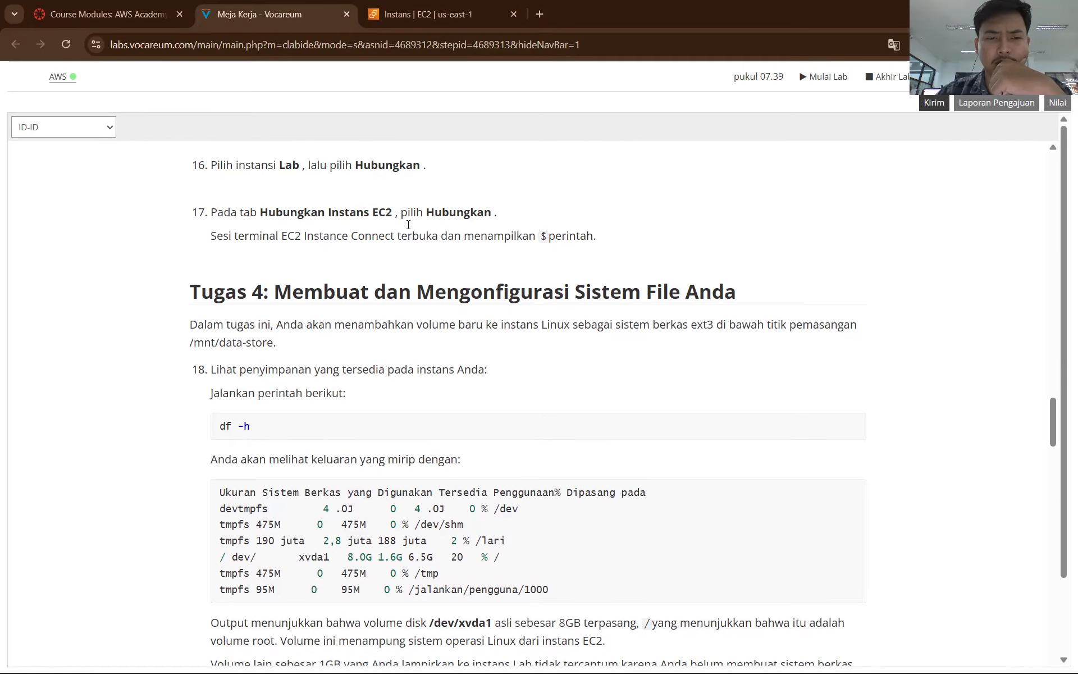
scroll(408, 224, up, 1)
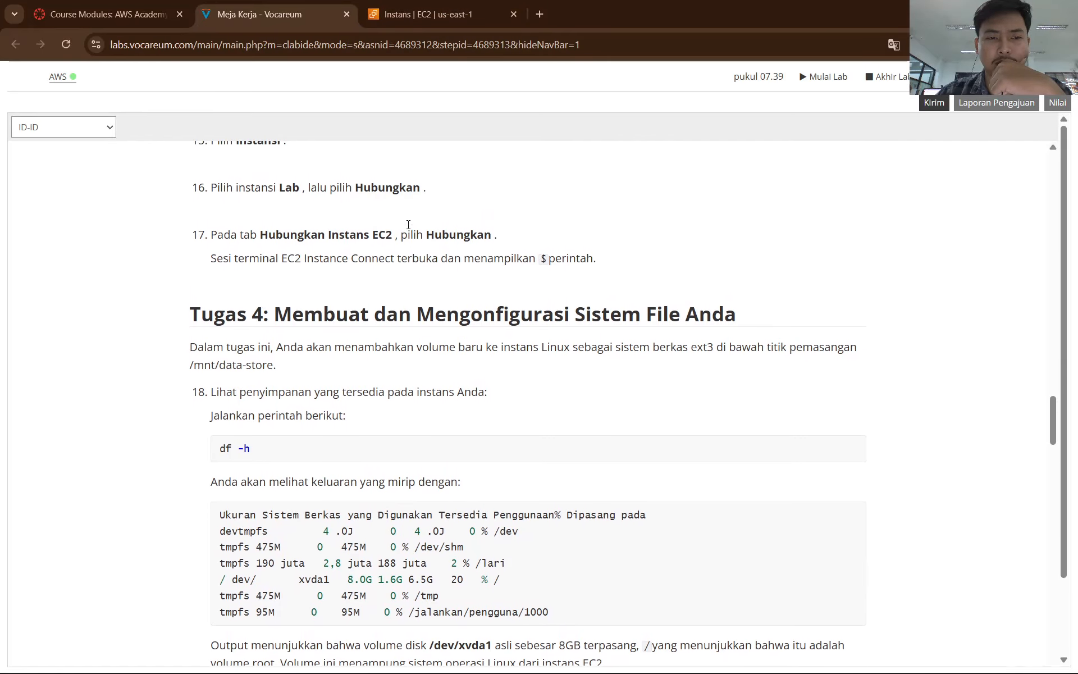
scroll(408, 227, up, 1)
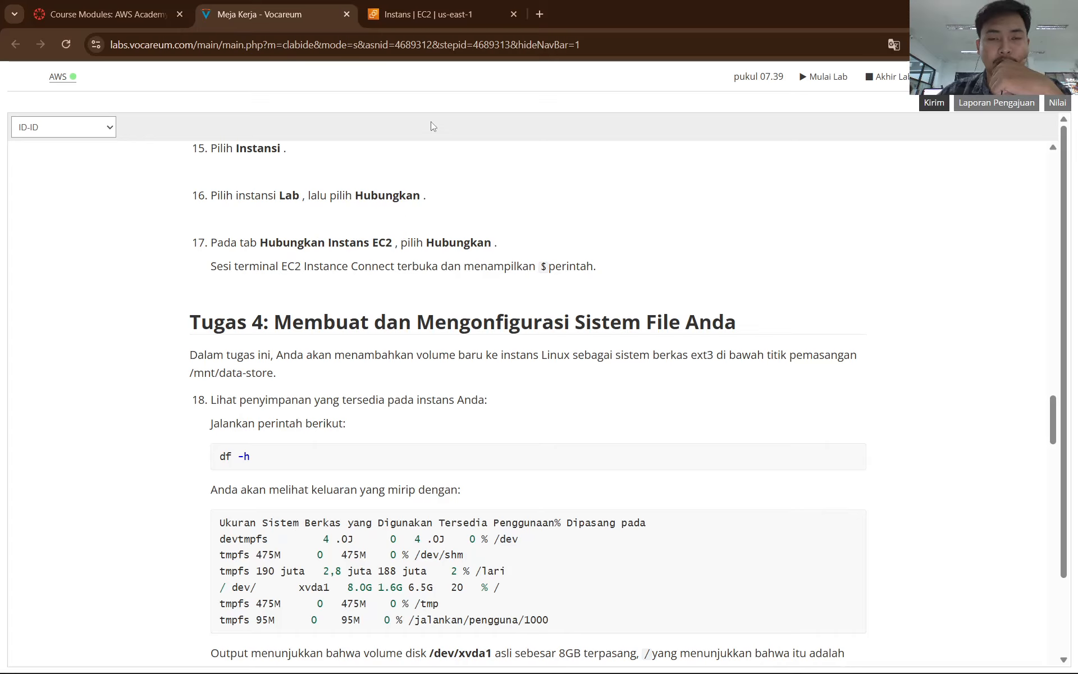
click(894, 44)
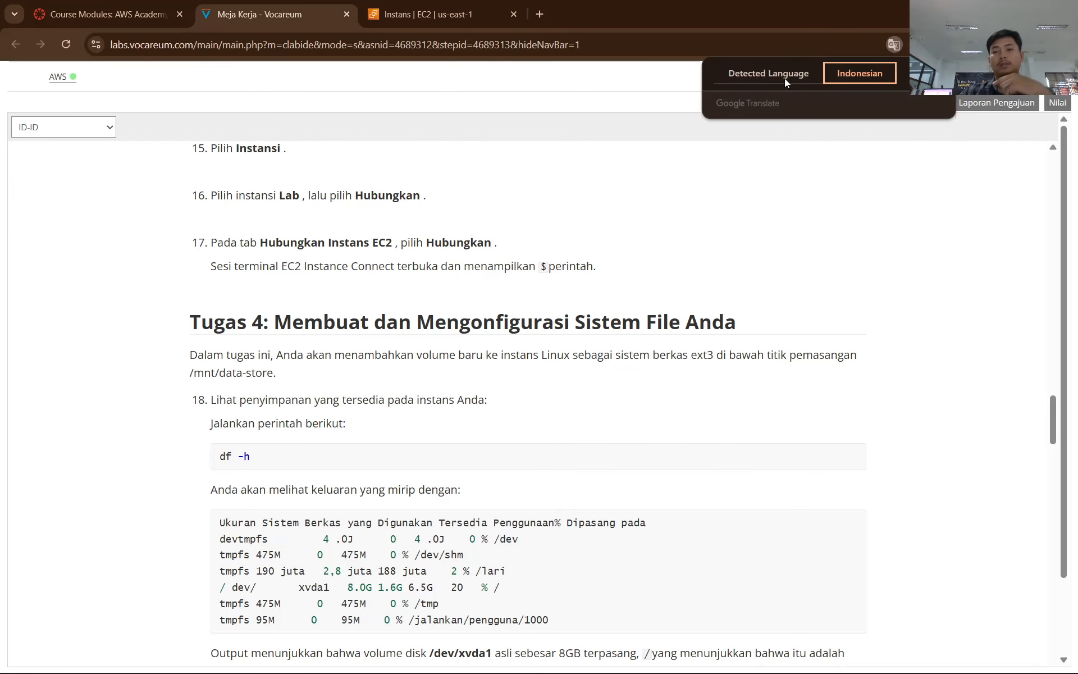
click(778, 74)
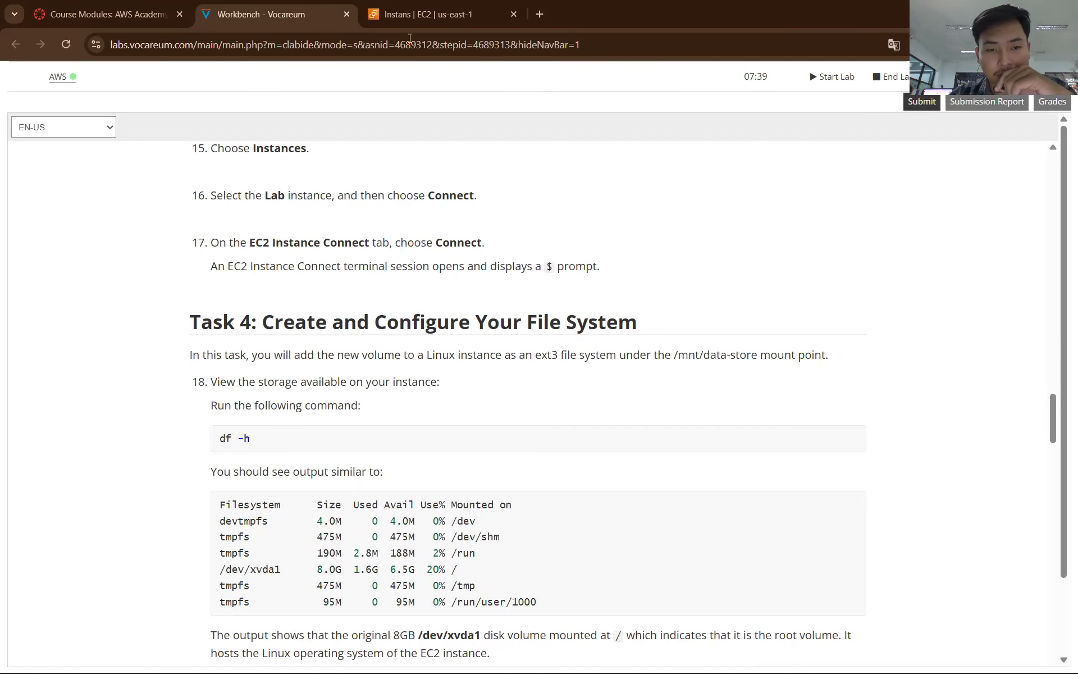
Step: Capture the Lab instance's EC2 Instance Connect page and paste the screenshot into the Lab 4 Word document
click(424, 13)
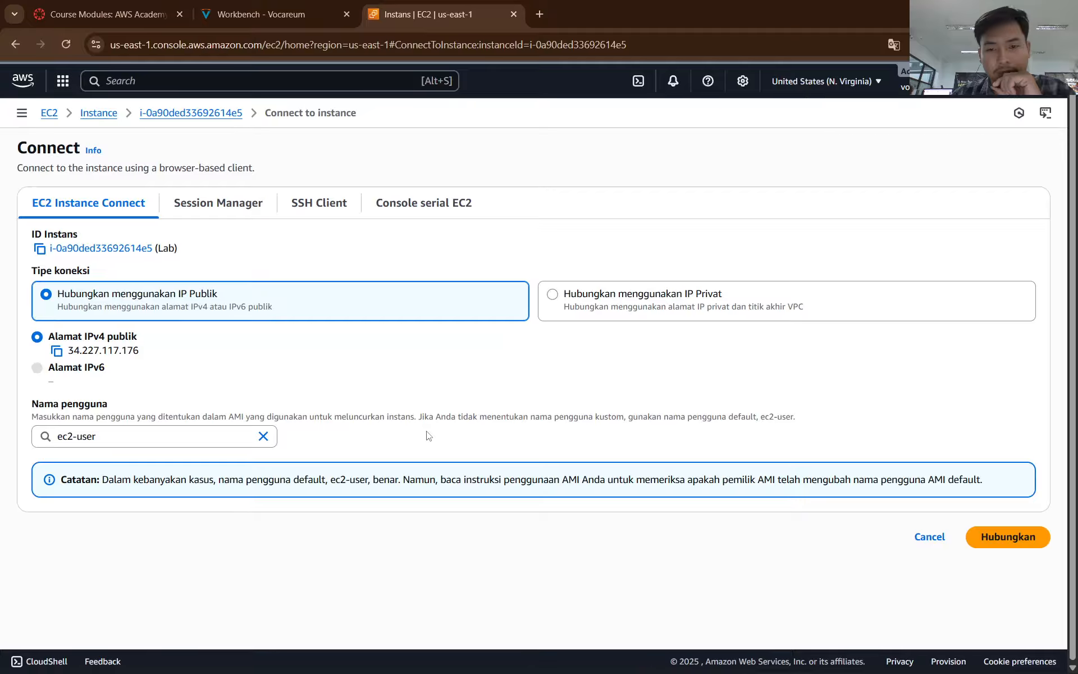
key(super+shift+s)
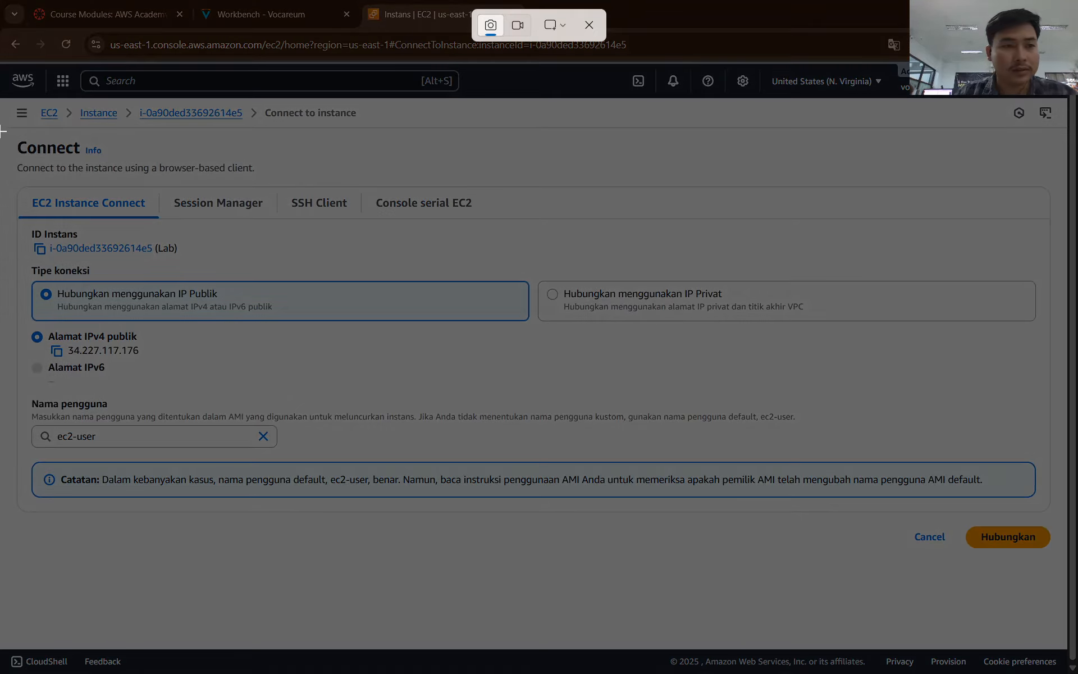
drag(3, 64, 1070, 646)
key(alt+Tab)
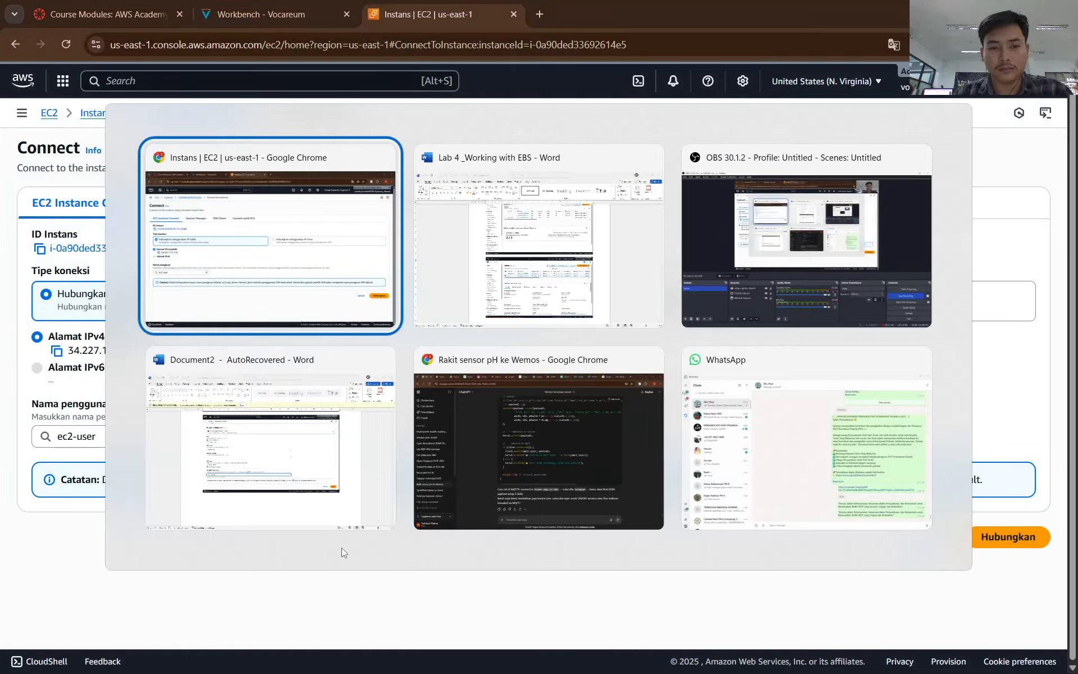
key(ctrl+v)
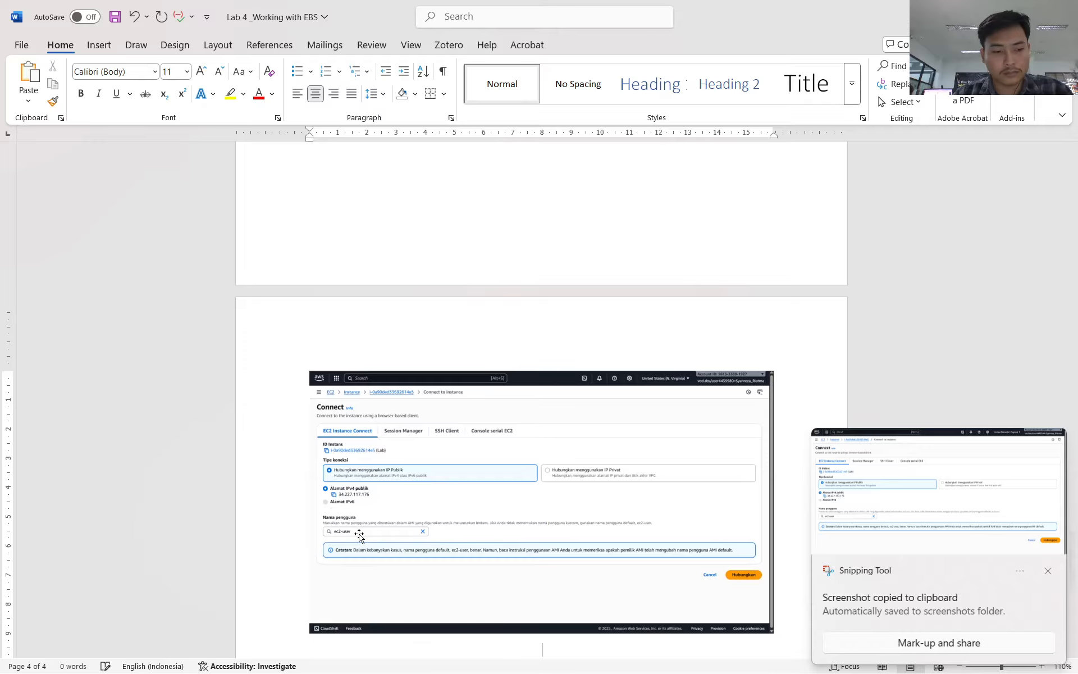
Step: Return to the browser and connect to the Lab instance through EC2 Instance Connect with its public IP as ec2-user
key(alt+Tab)
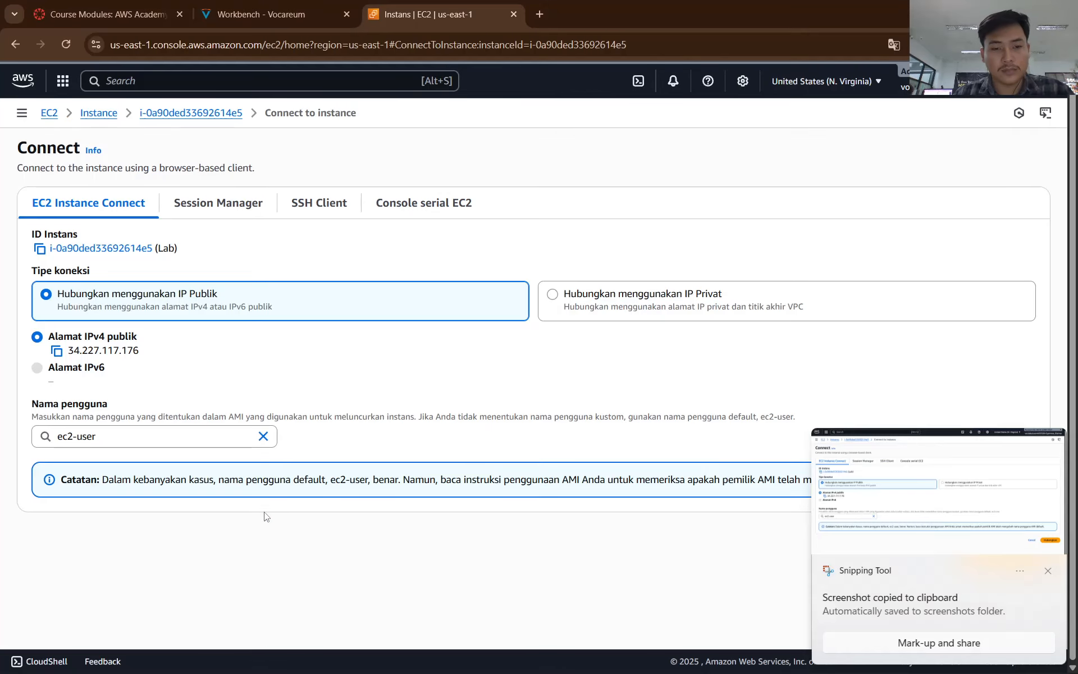
click(1047, 572)
click(1011, 536)
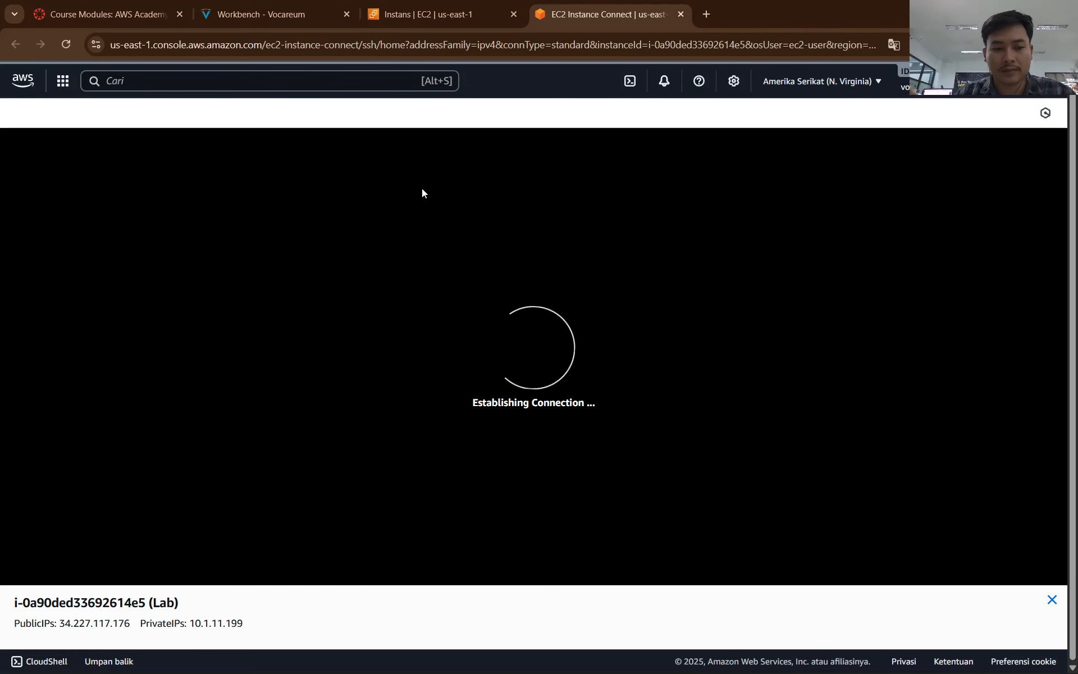
Step: Read the Task 4 lab instructions for viewing the storage available on the instance
click(444, 7)
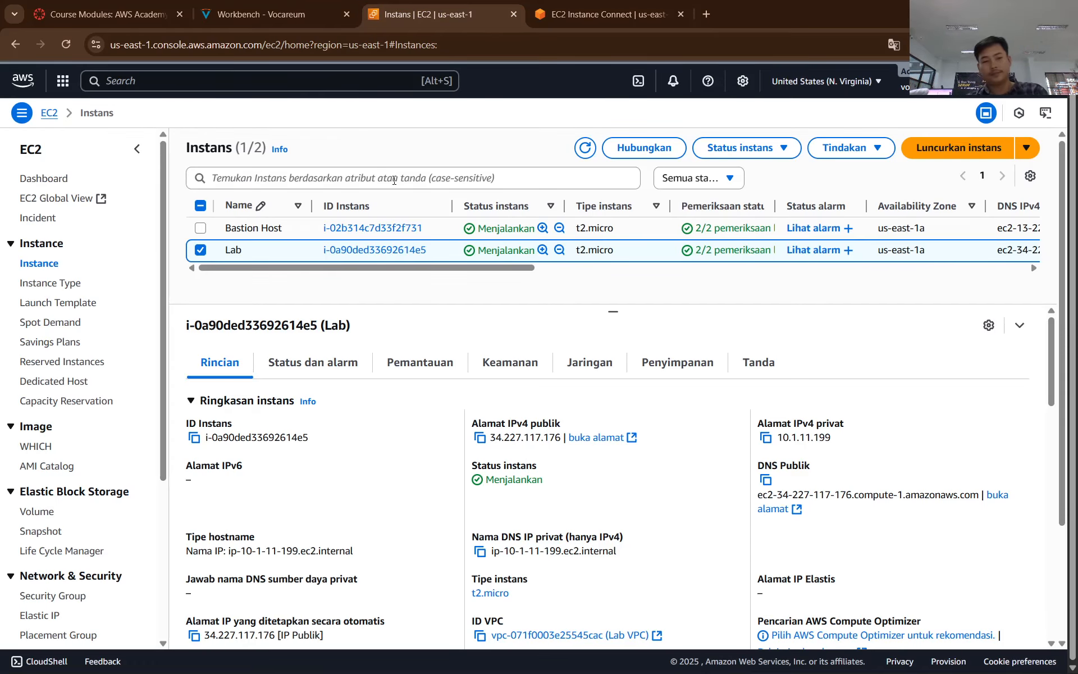
click(269, 14)
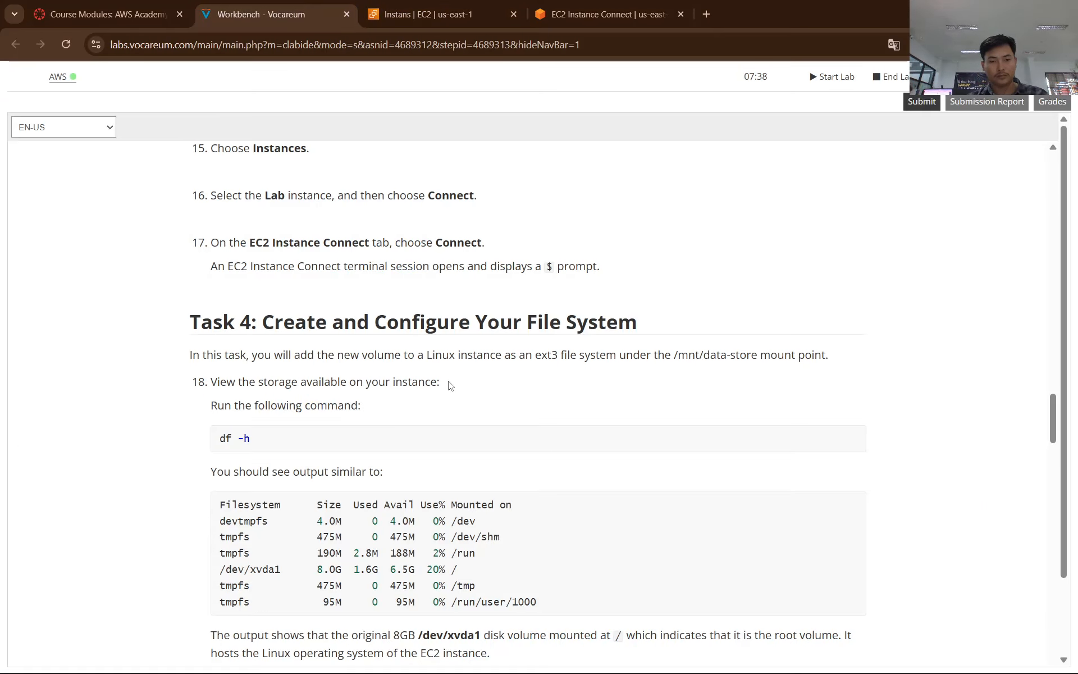
scroll(449, 385, down, 1)
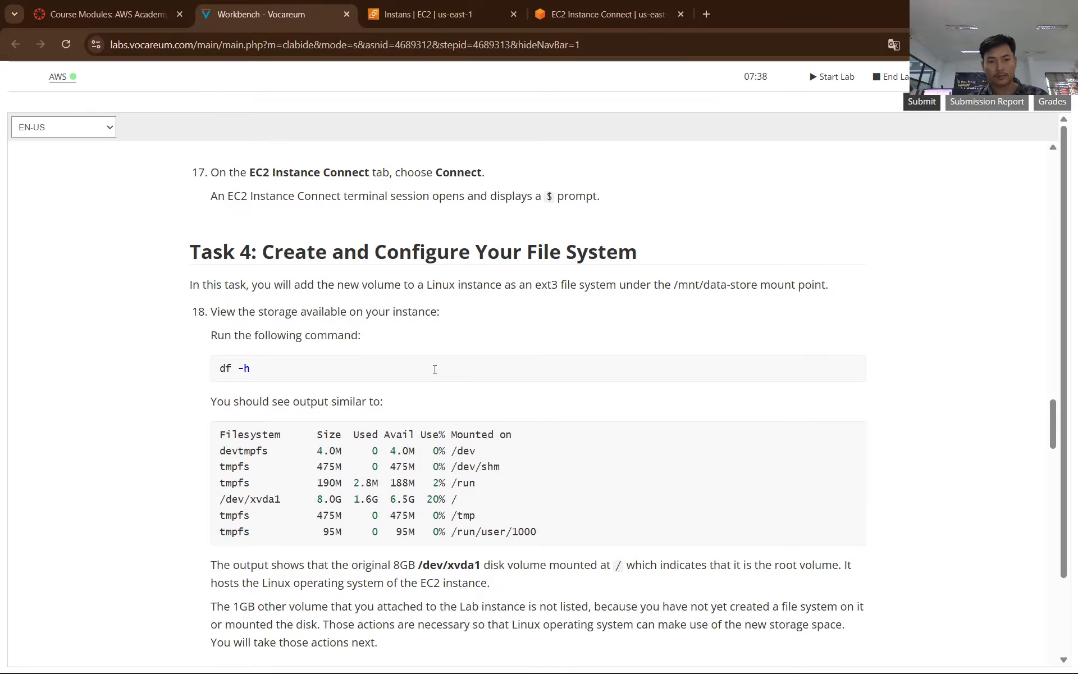
scroll(435, 368, down, 1)
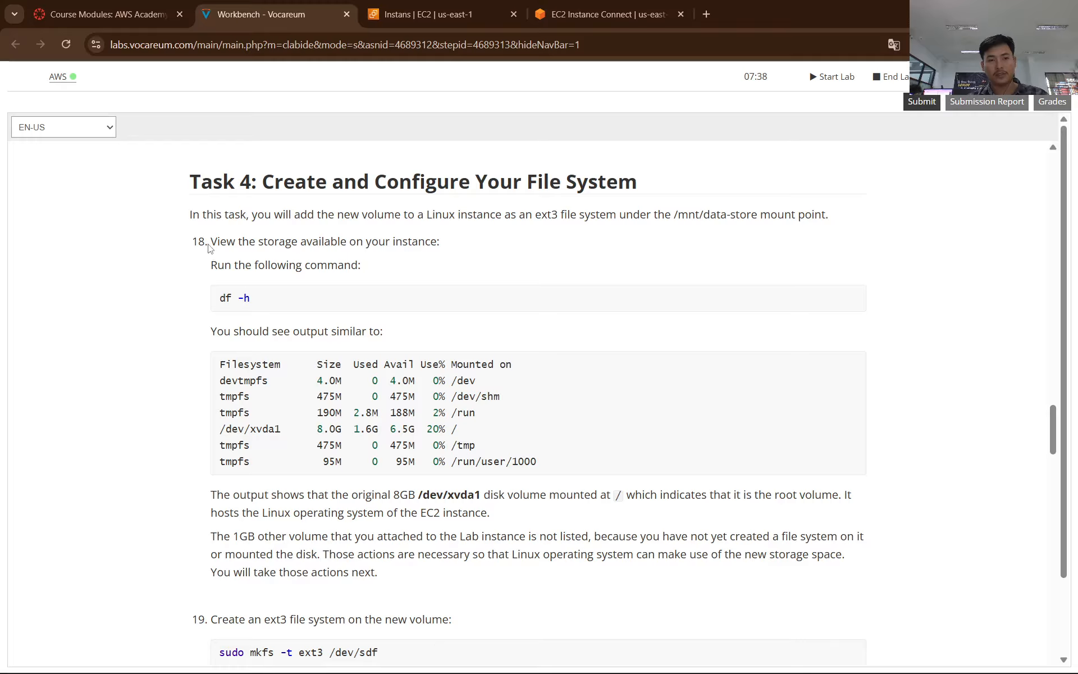
drag(260, 242, 437, 255)
click(476, 266)
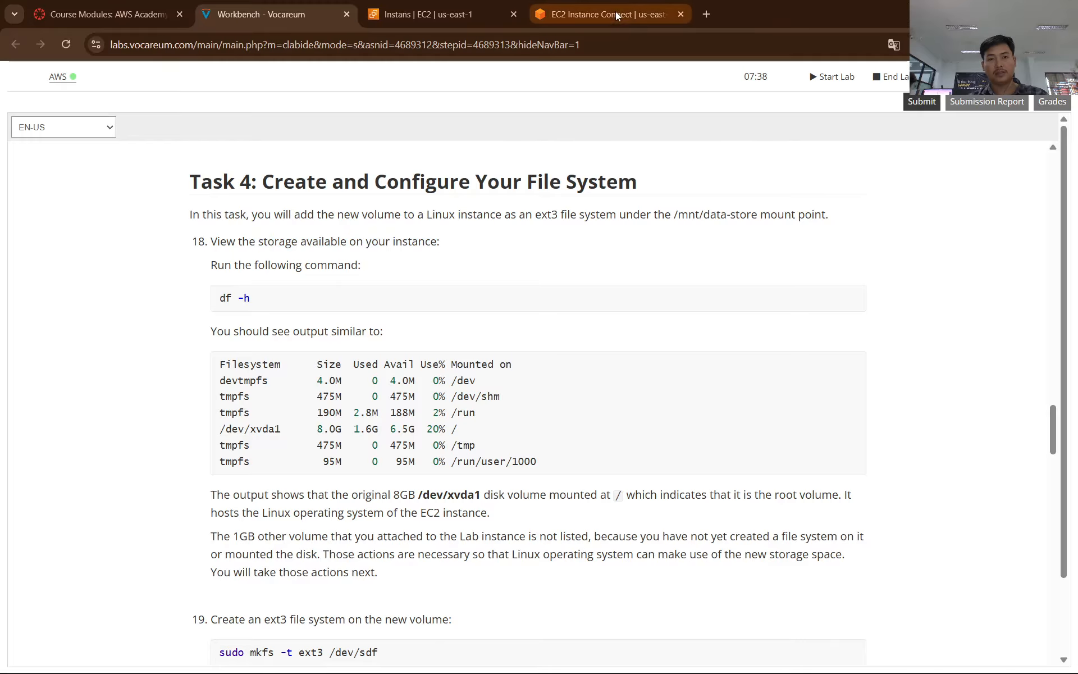
Step: Run df -h in the Lab instance's terminal session to list its available storage
click(596, 15)
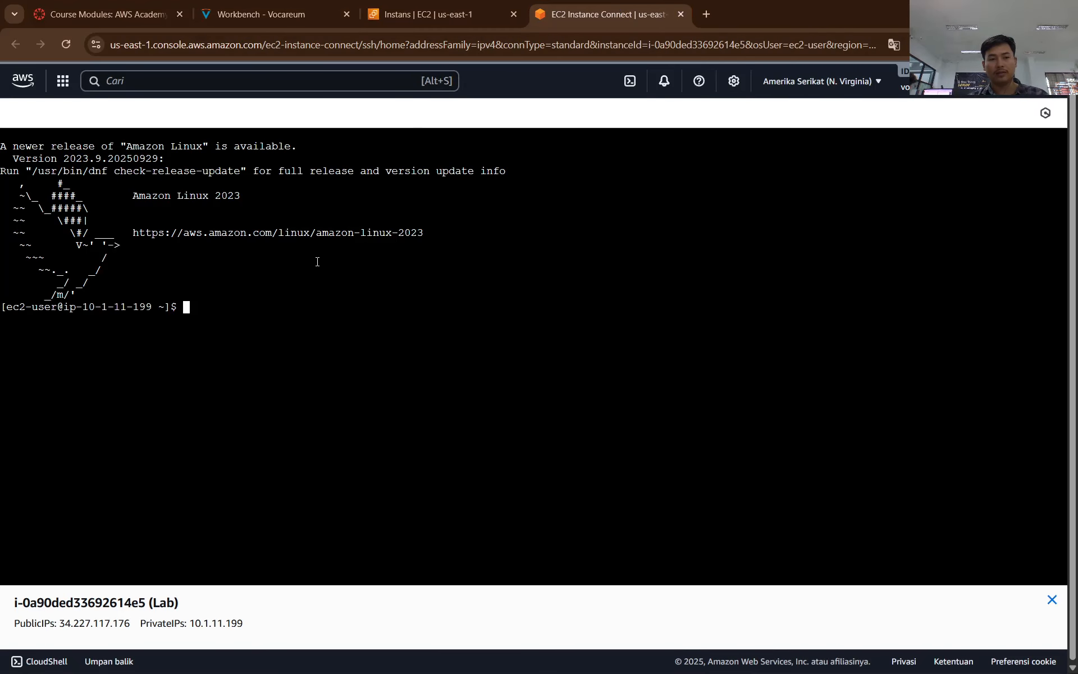
click(515, 5)
click(318, 6)
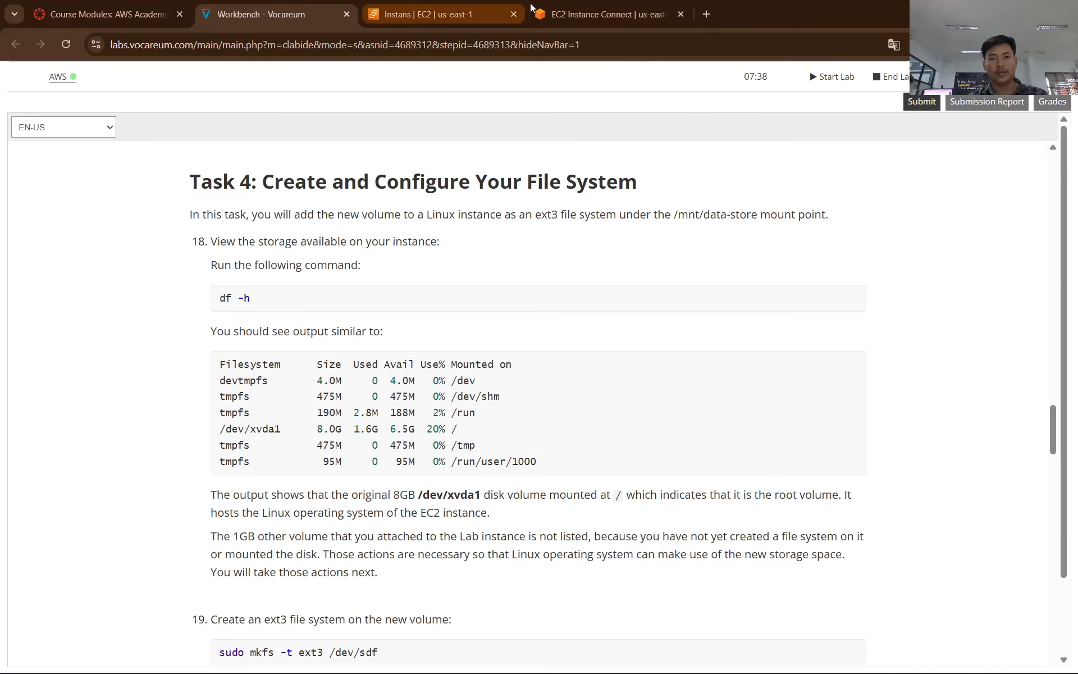
click(594, 6)
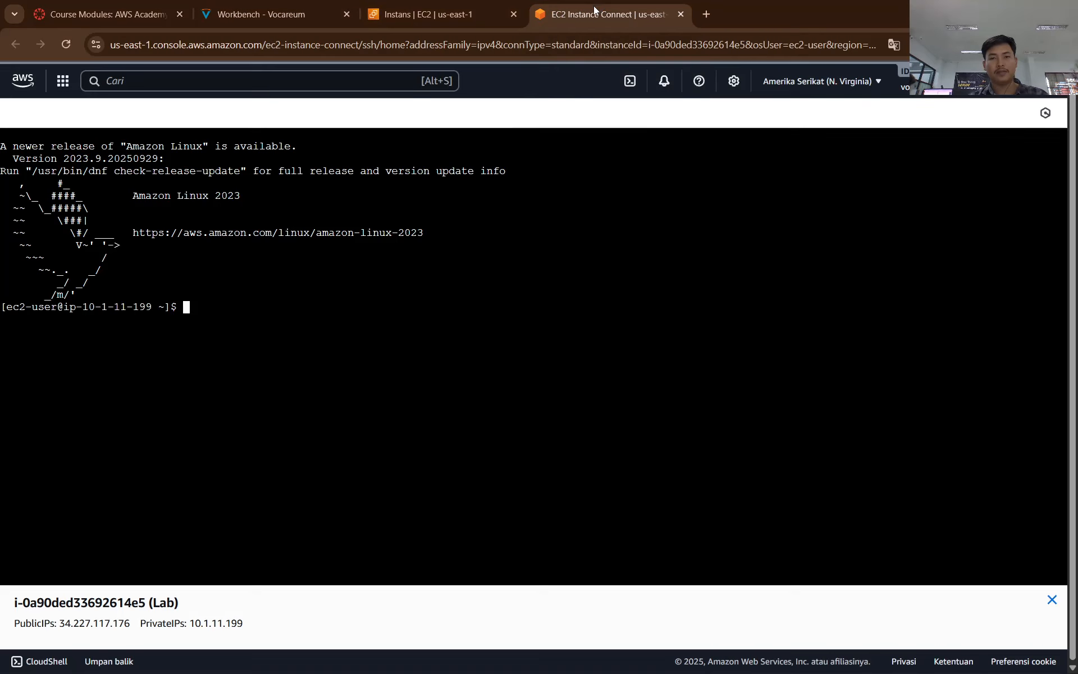
text(df)
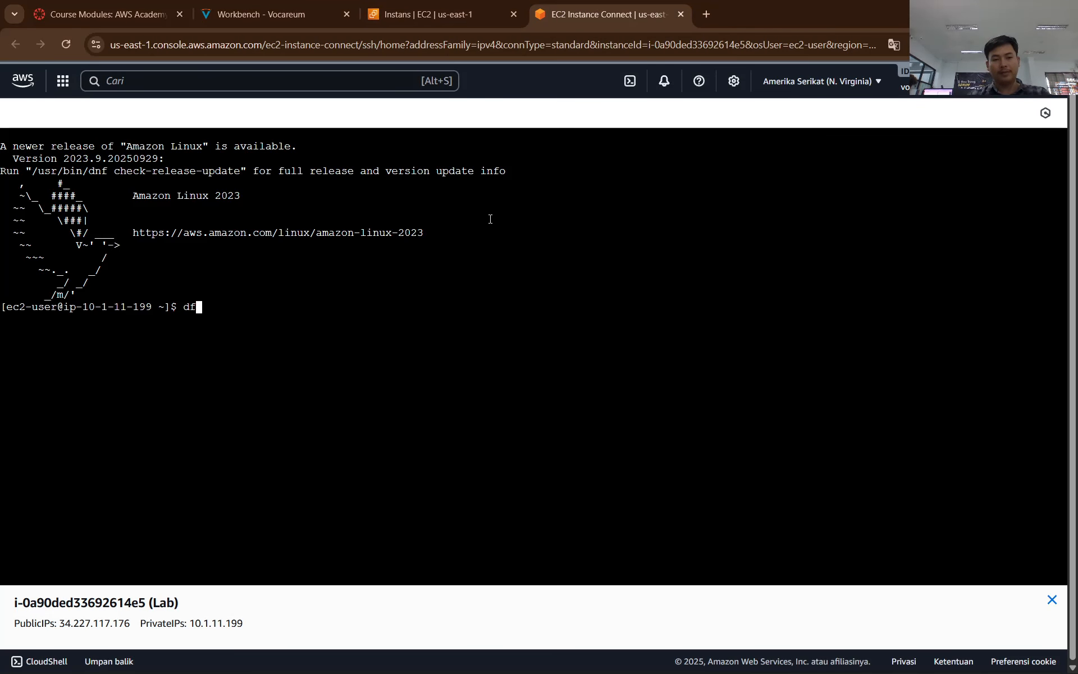
text( -h)
key(Return)
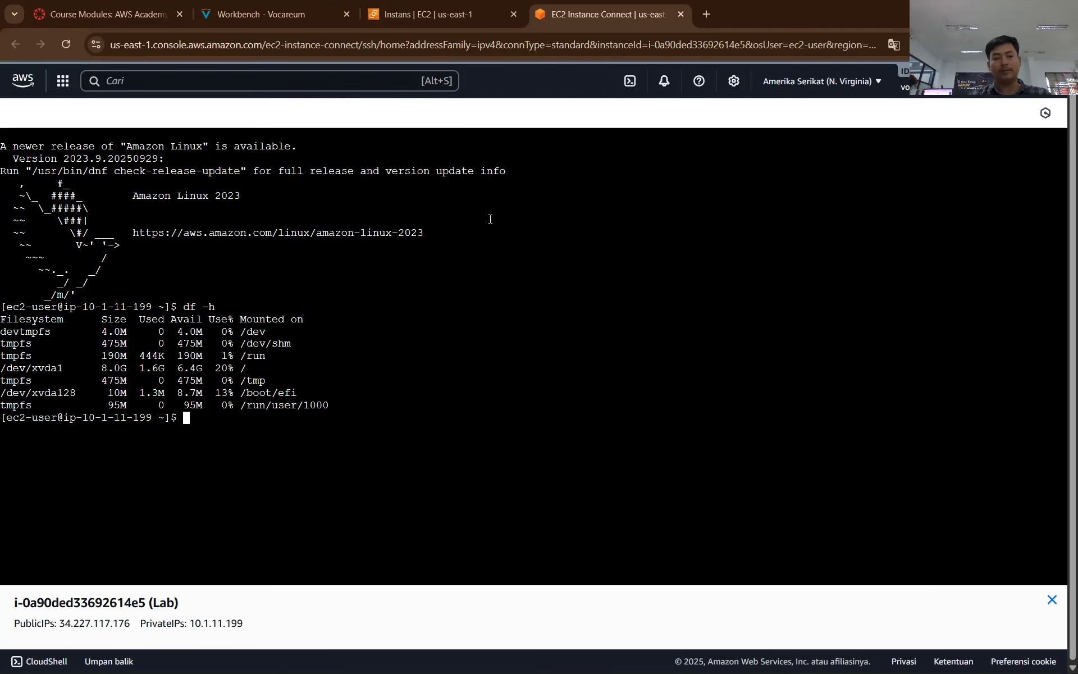
Step: Compare the terminal's df -h output with the sample in the lab instructions, examining the /dev/xvda1 row
click(427, 9)
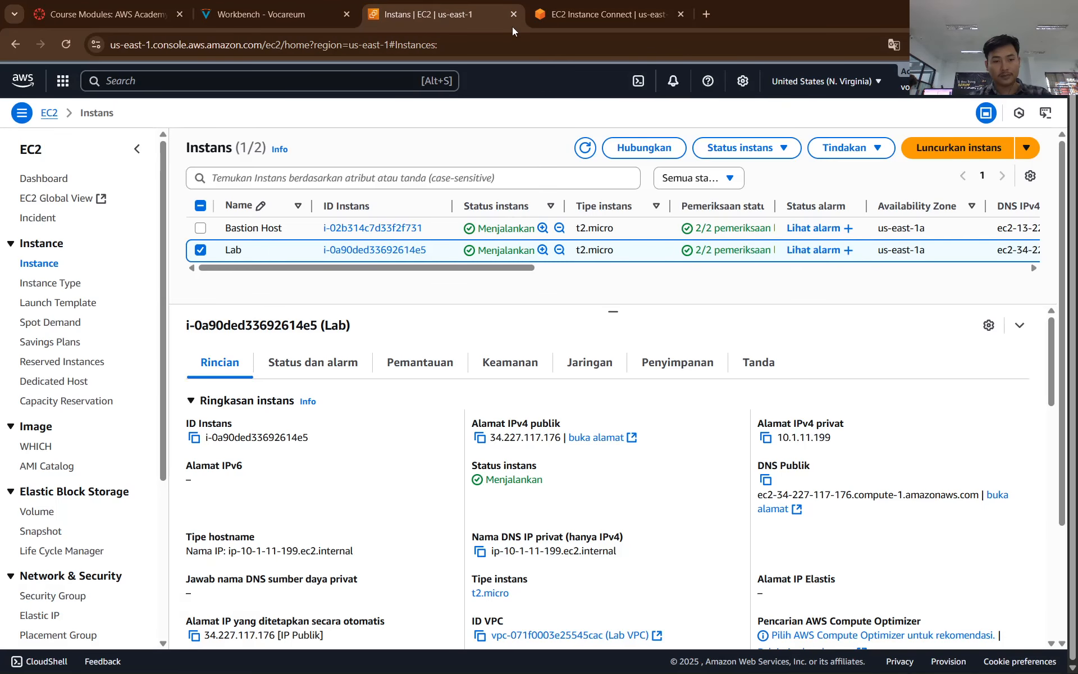
click(306, 4)
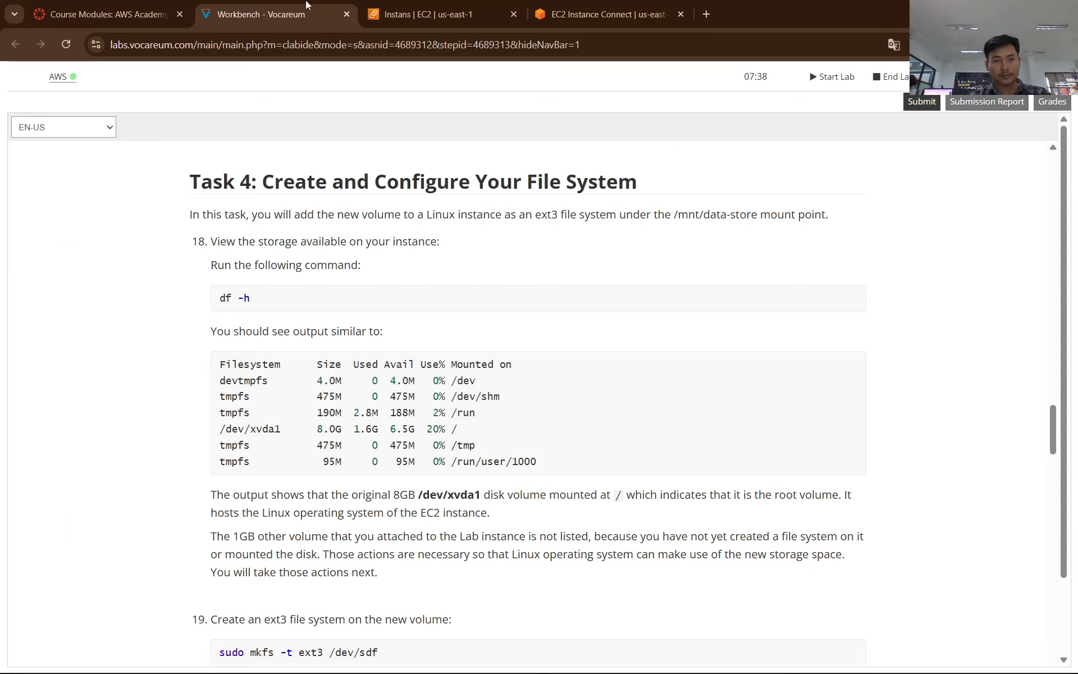
click(588, 3)
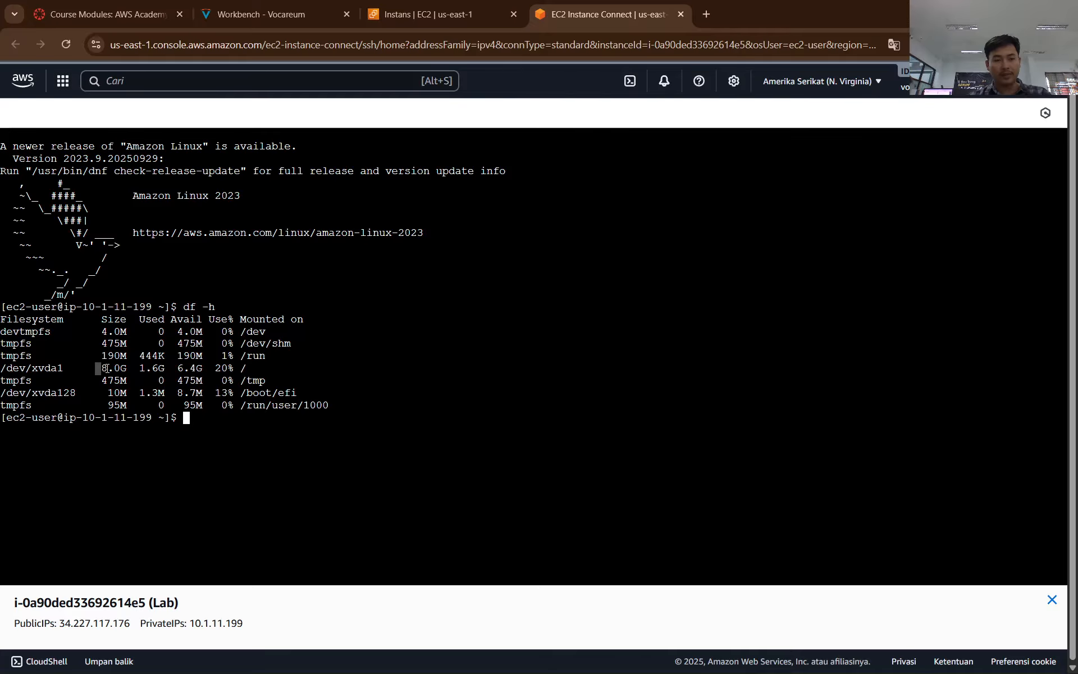
drag(107, 368, 259, 370)
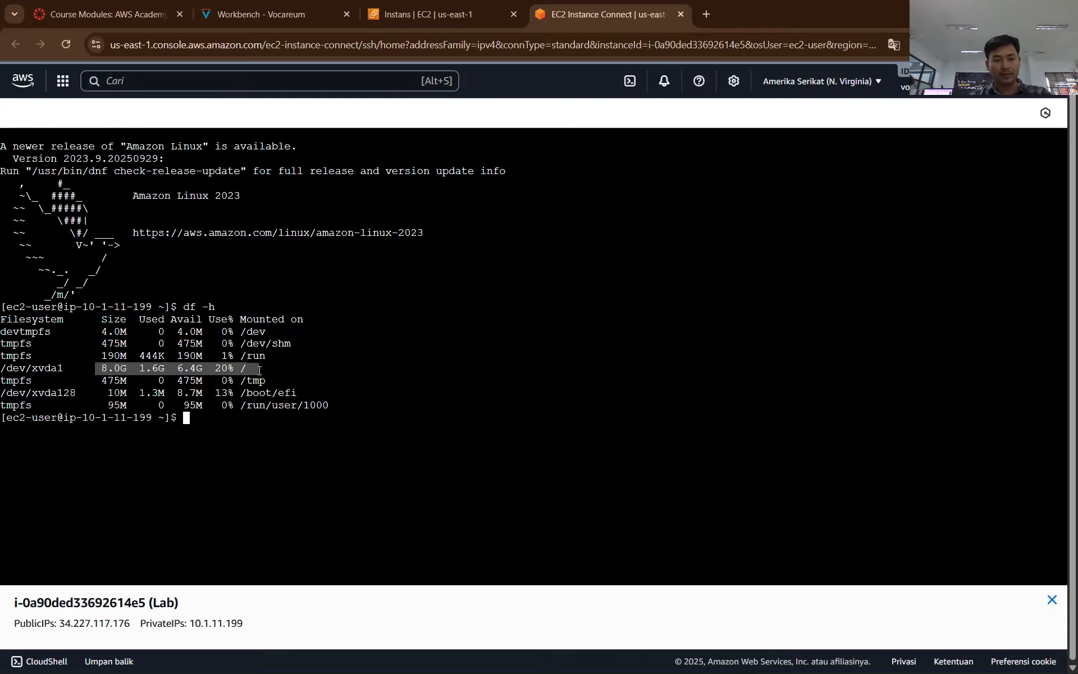
click(206, 416)
click(425, 14)
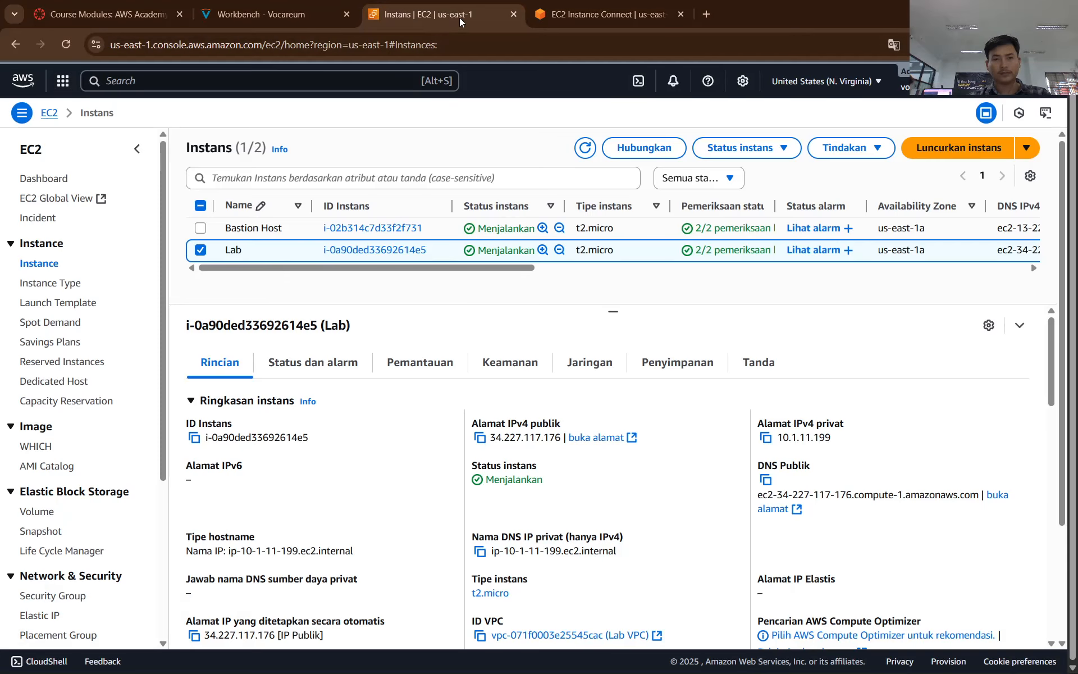
click(893, 44)
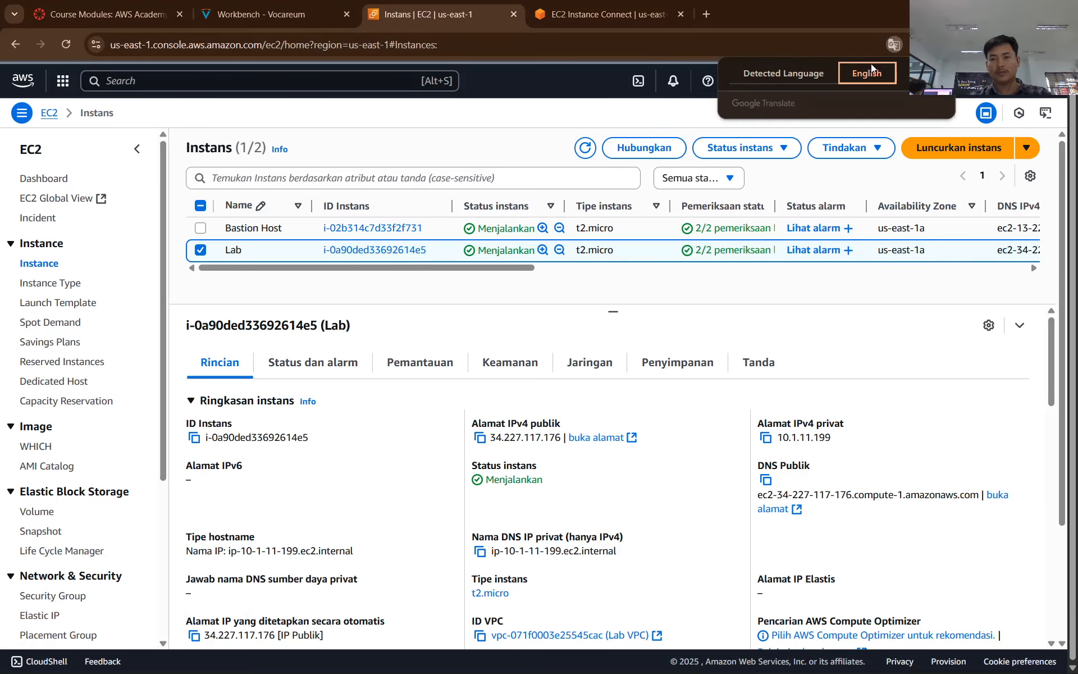
click(911, 73)
click(862, 103)
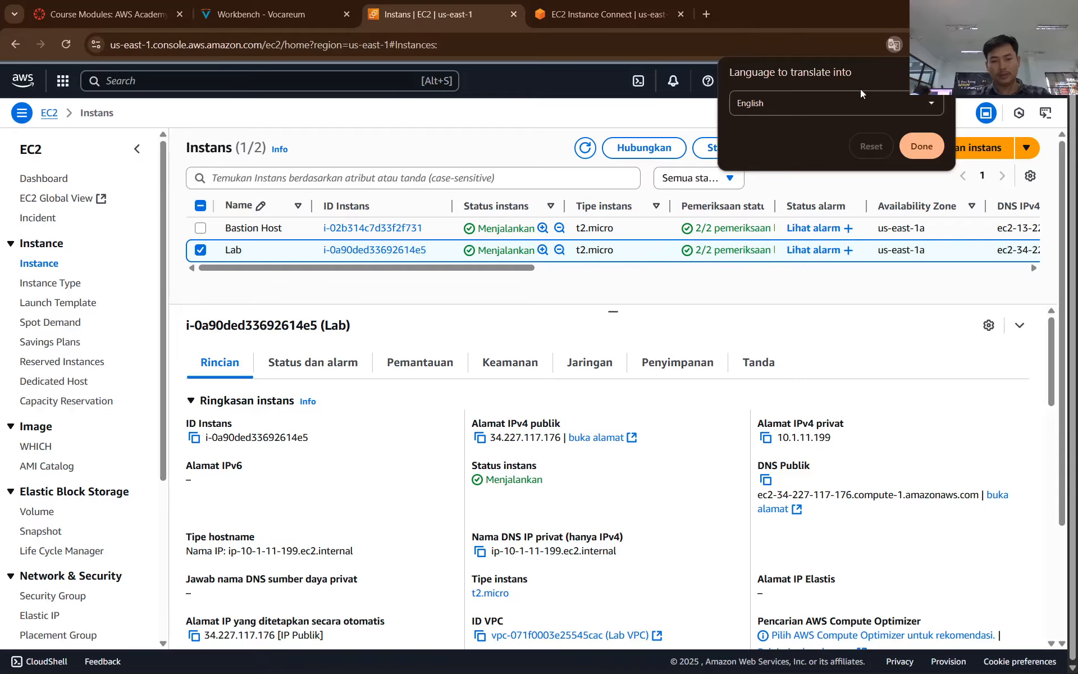
Step: Translate the lab instructions into Indonesian, read the storage explanation and the file system steps, and restore the English text
click(262, 14)
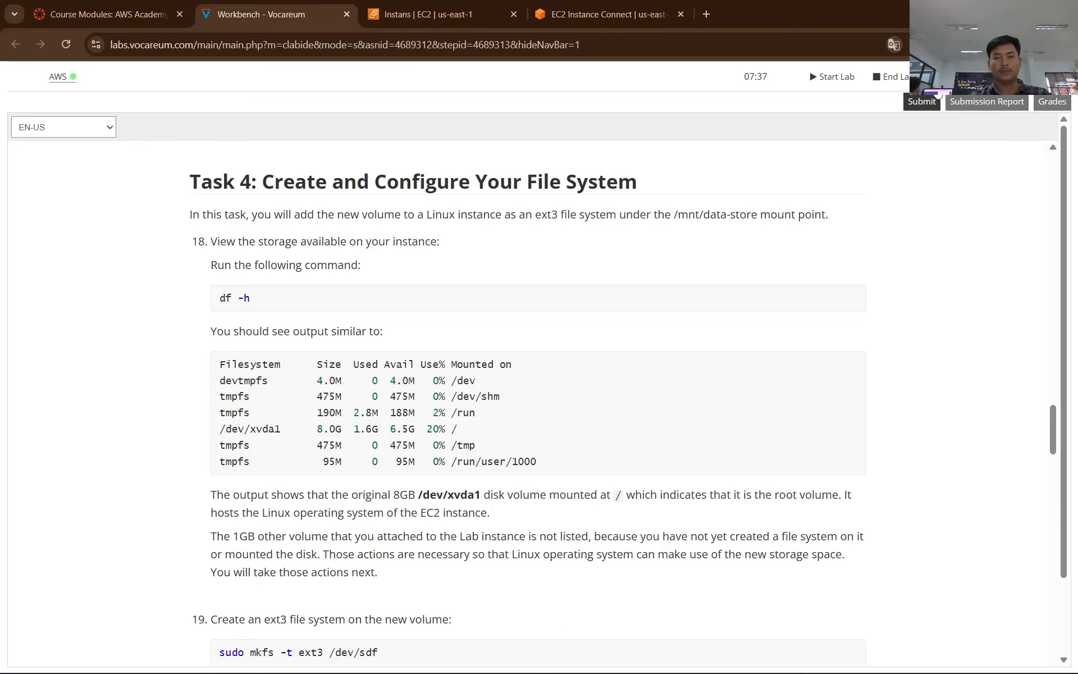
click(870, 75)
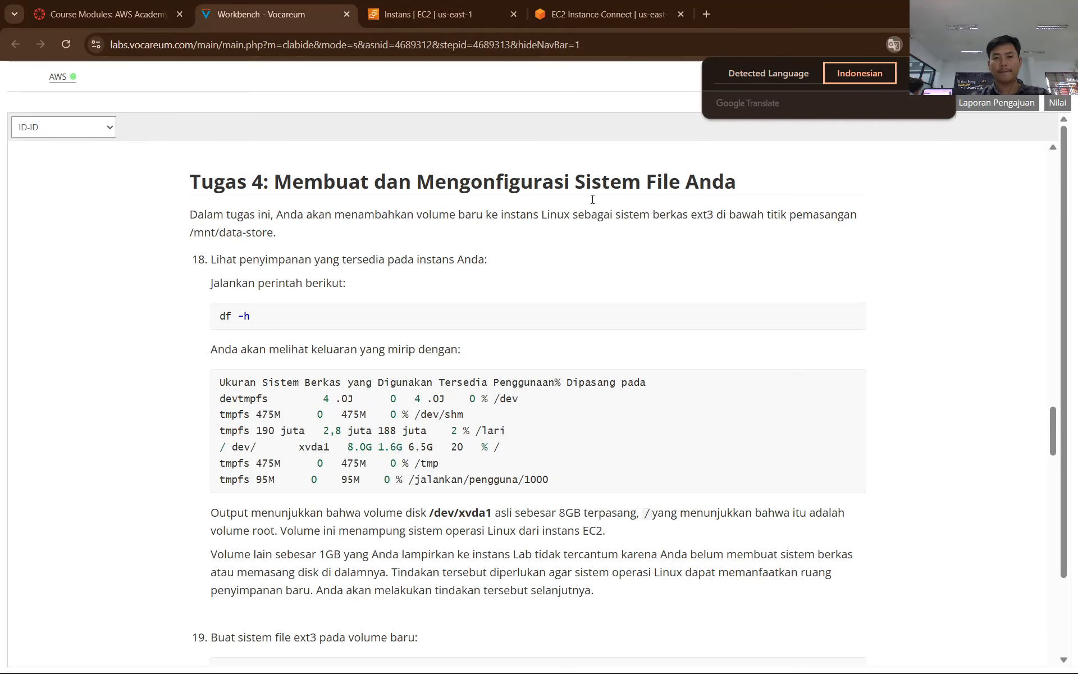
scroll(260, 452, down, 4)
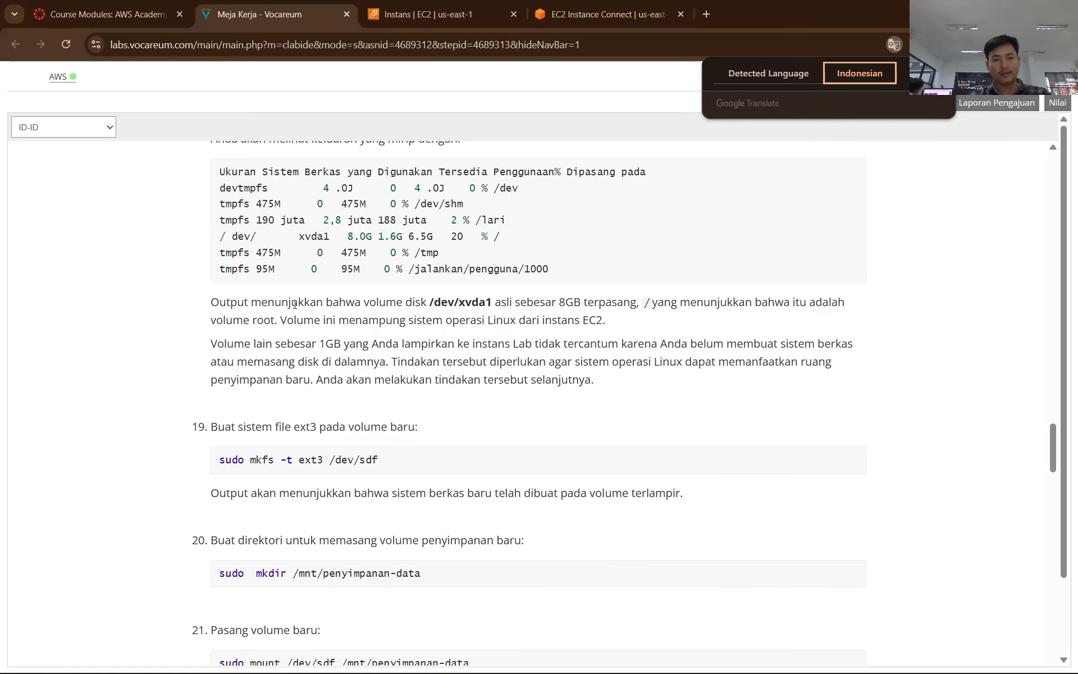
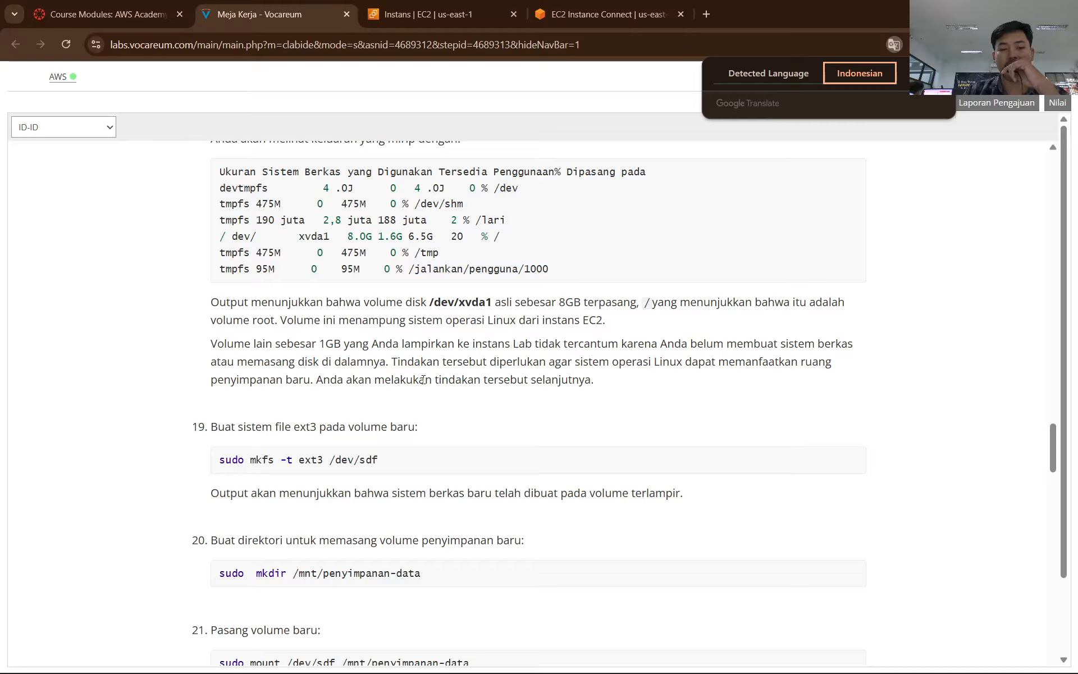
click(808, 78)
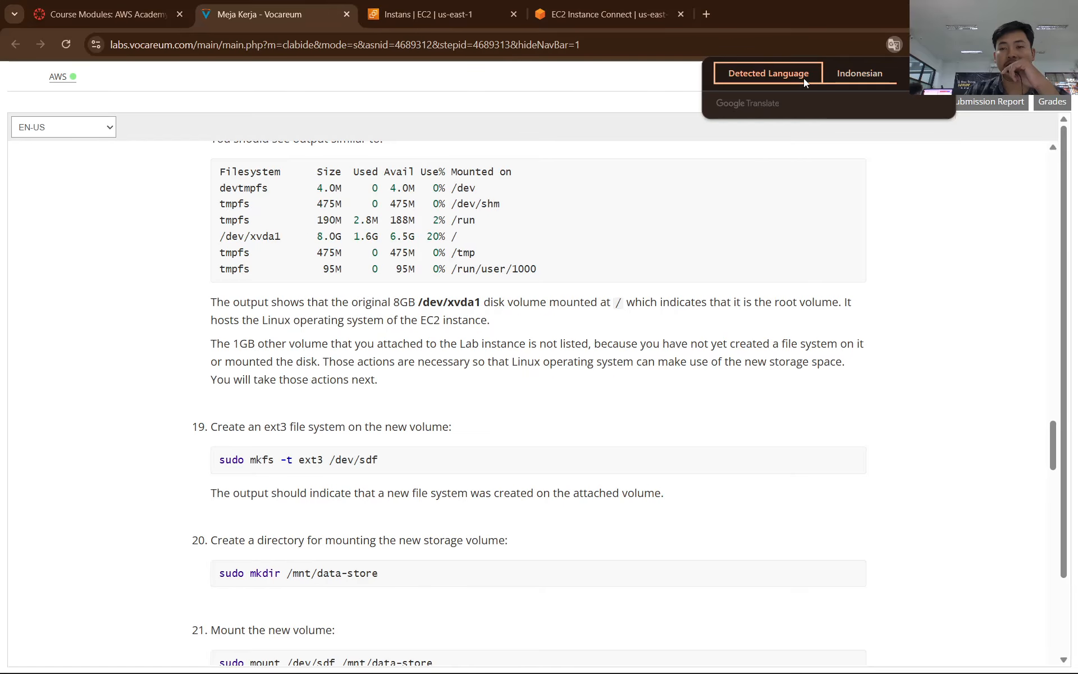
Step: Capture the terminal page with the df -h output and paste the screenshot into the Lab 4 Word document
click(440, 4)
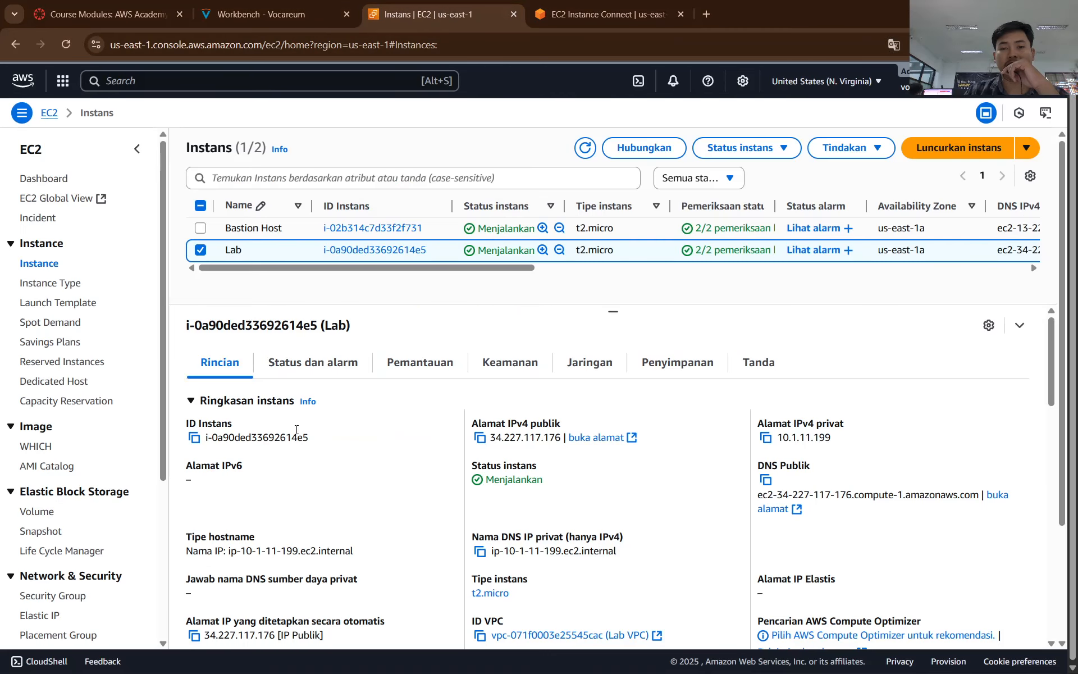
click(548, 23)
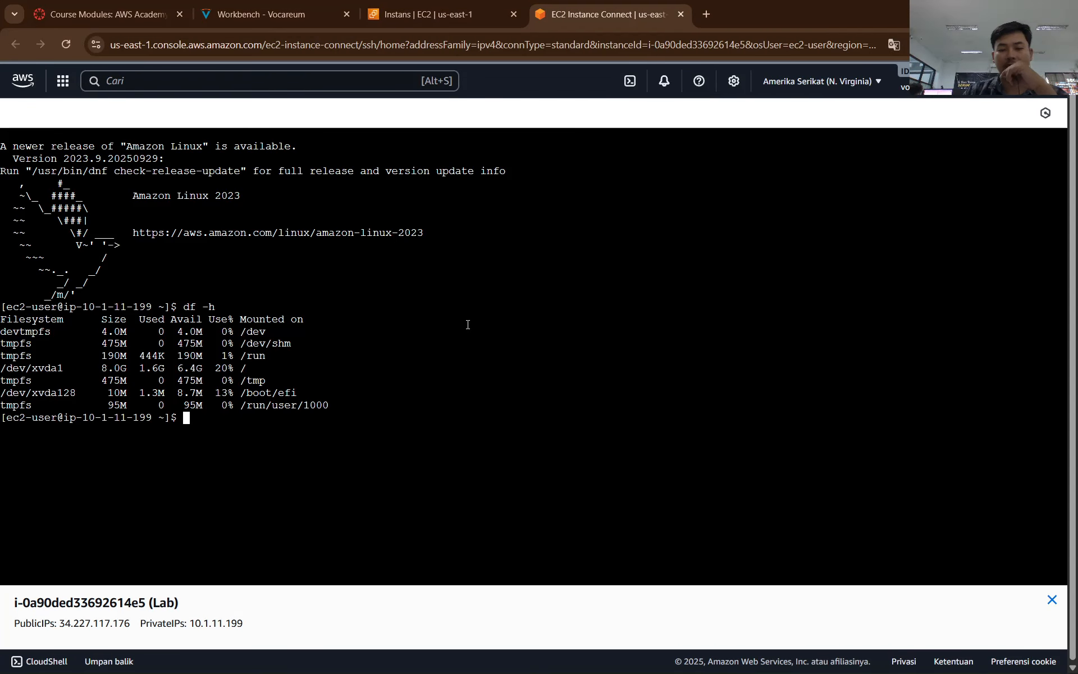
key(super+shift+s)
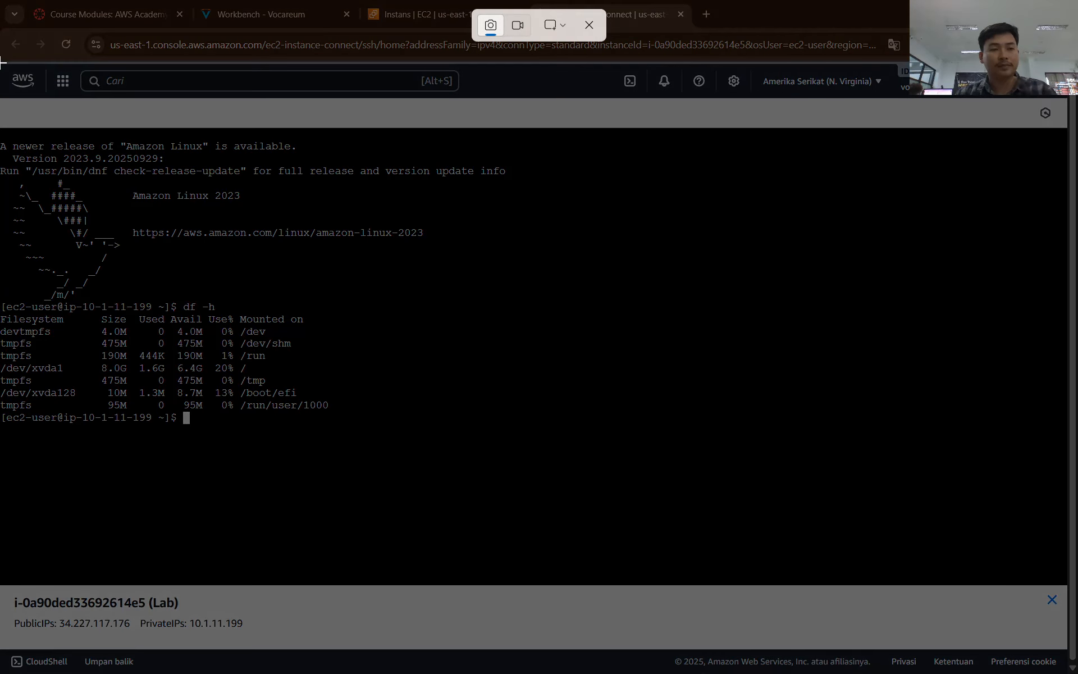
key(Escape)
key(alt+Tab)
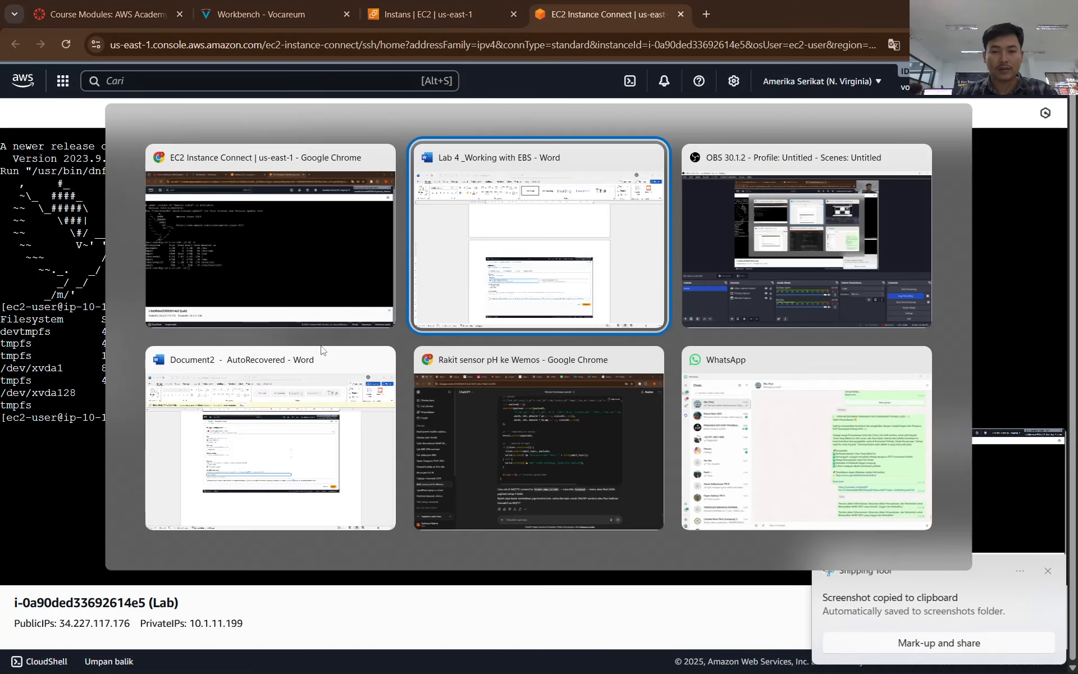
key(ctrl+v)
scroll(571, 380, down, 2)
key(alt+Tab)
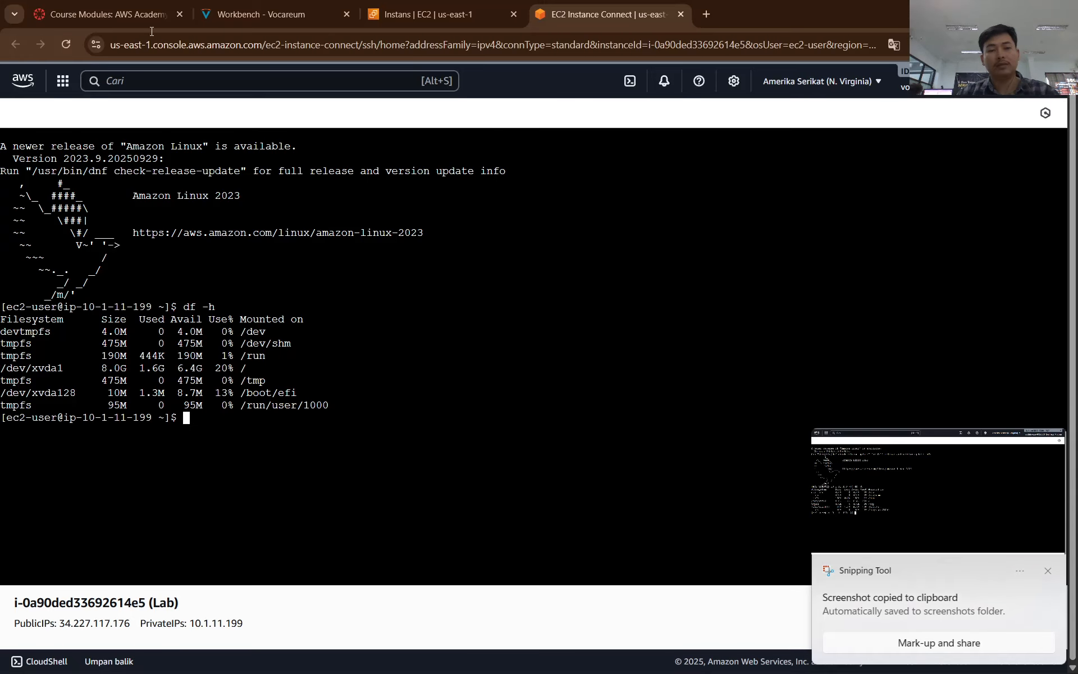
Step: Read why the 1 GB volume is not listed and how to create its ext3 file system, viewing the instructions in Indonesian before restoring English
click(264, 14)
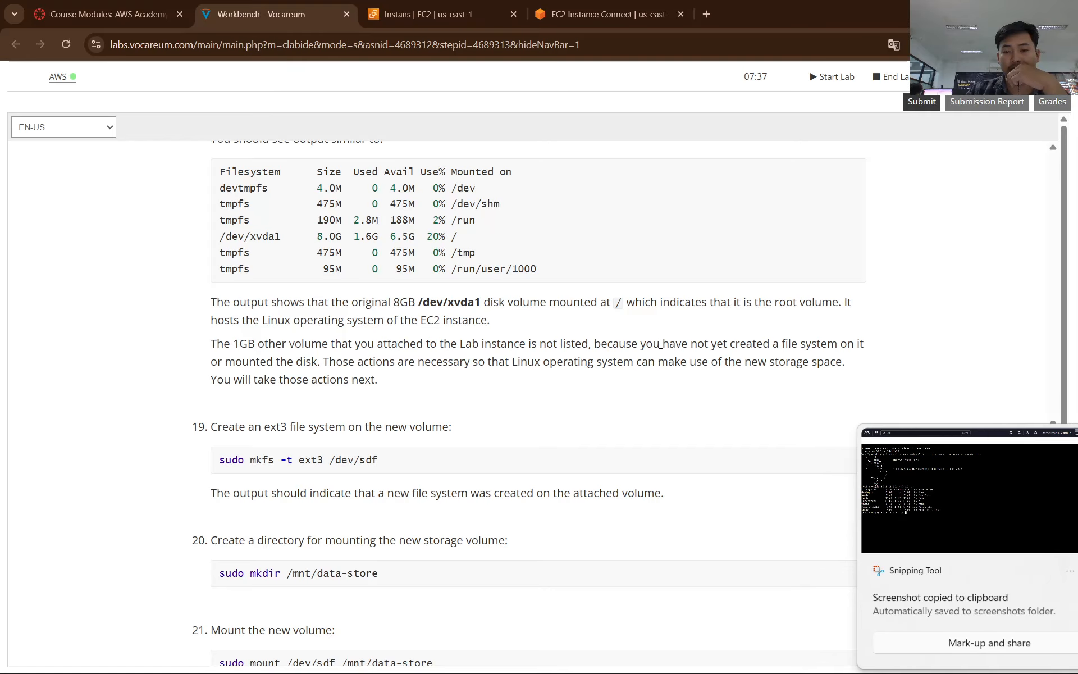
drag(661, 344, 860, 341)
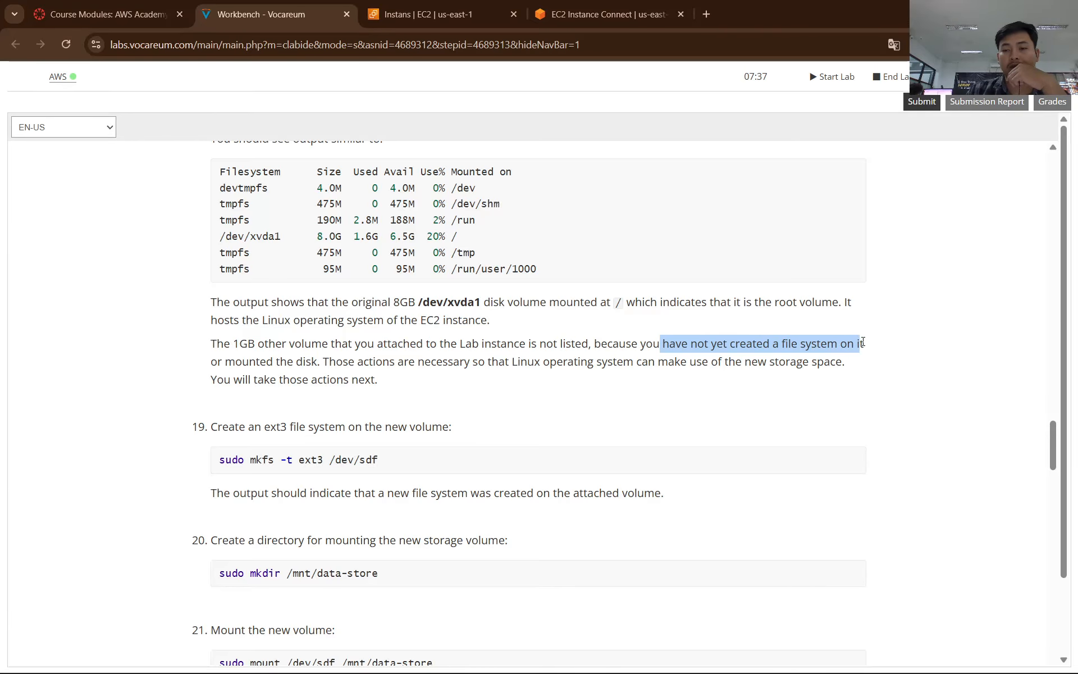
drag(187, 366, 321, 362)
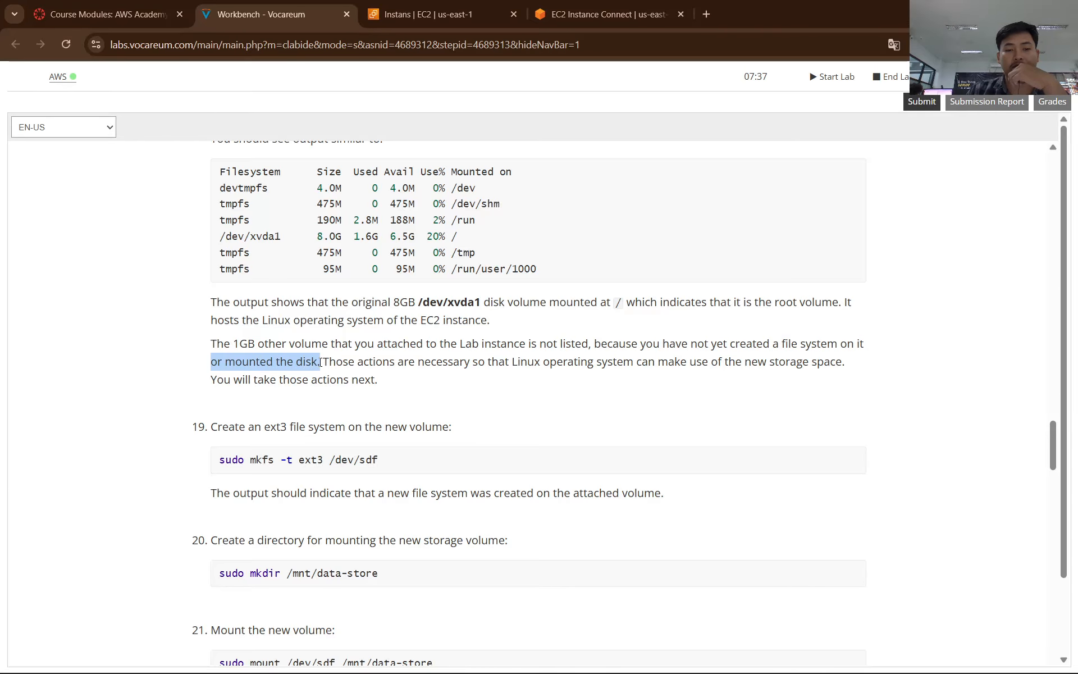
scroll(388, 404, down, 2)
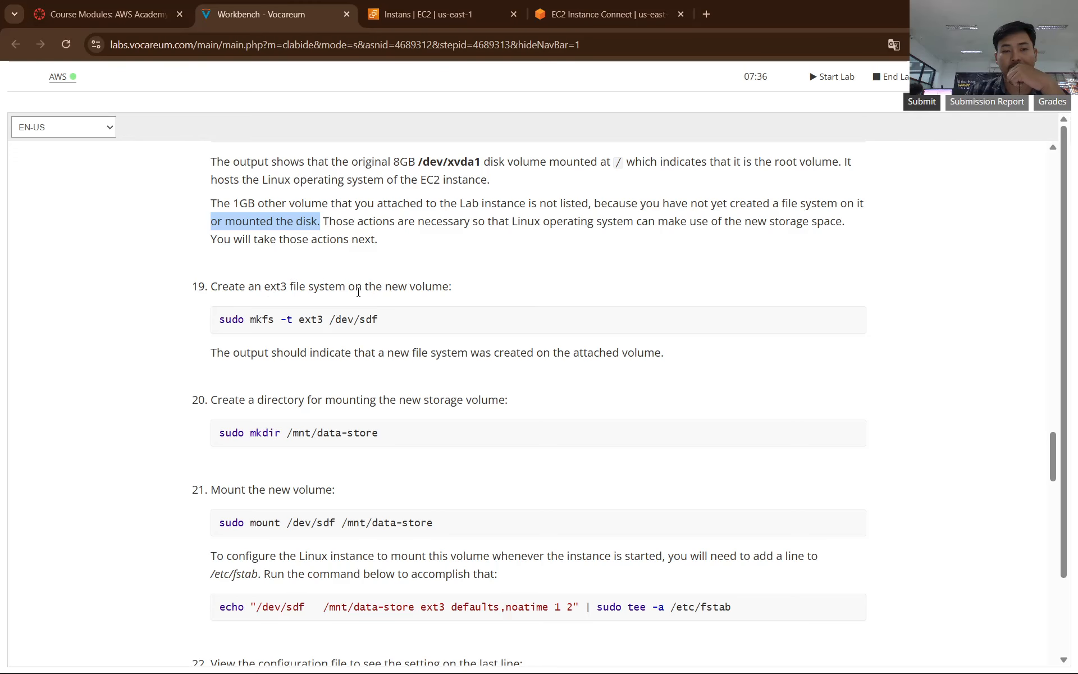
click(894, 44)
click(847, 78)
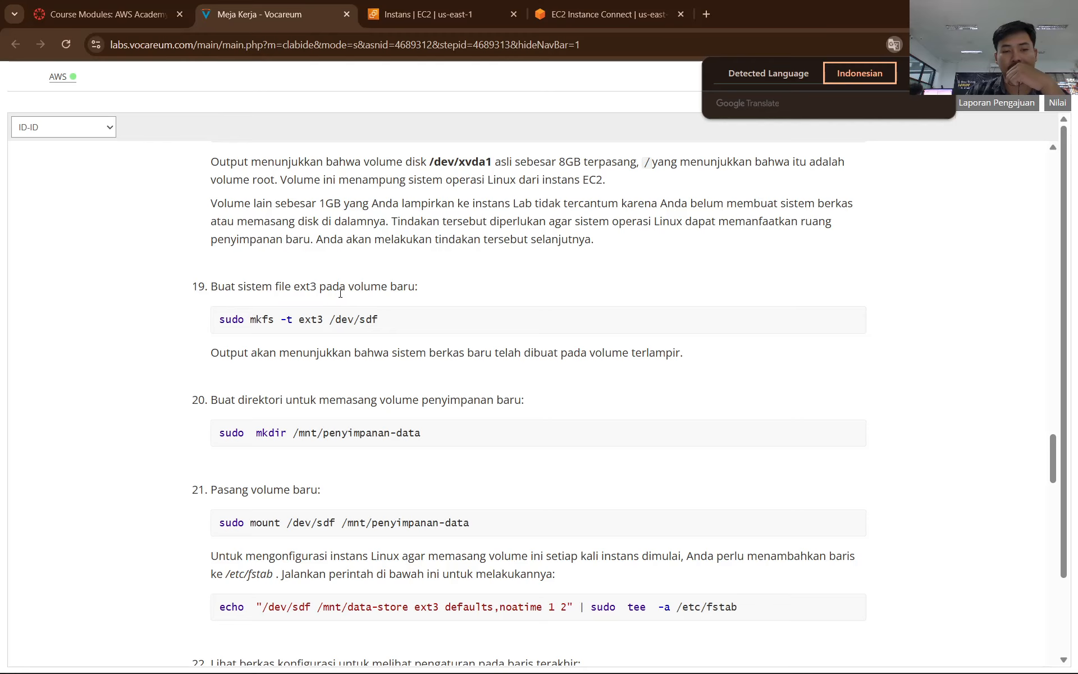
click(745, 74)
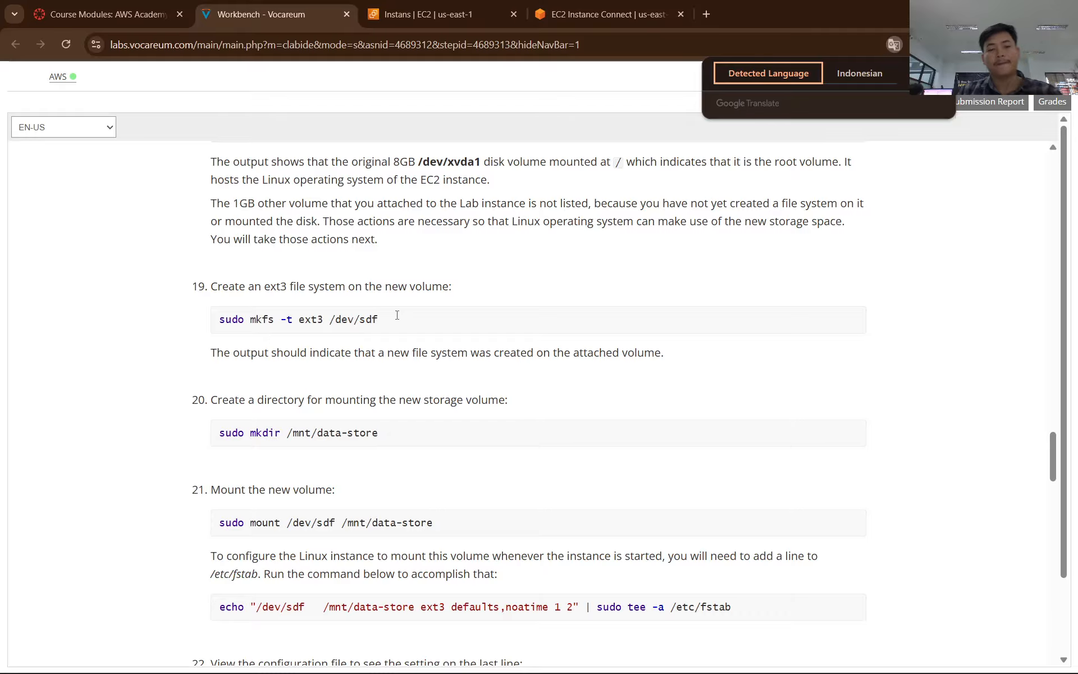
Step: Copy the ext3 file system command from the lab instructions and run sudo mkfs -t ext3 /dev/sdf in the Lab instance's terminal
drag(388, 319, 219, 320)
right_click(219, 320)
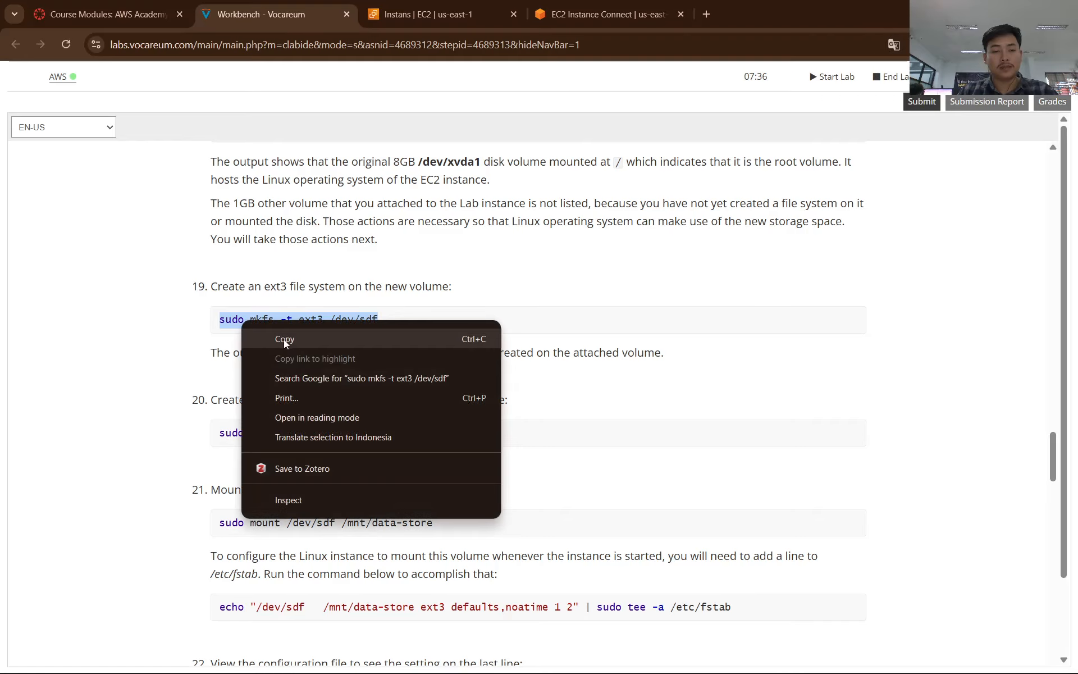
click(225, 339)
click(606, 14)
right_click(471, 356)
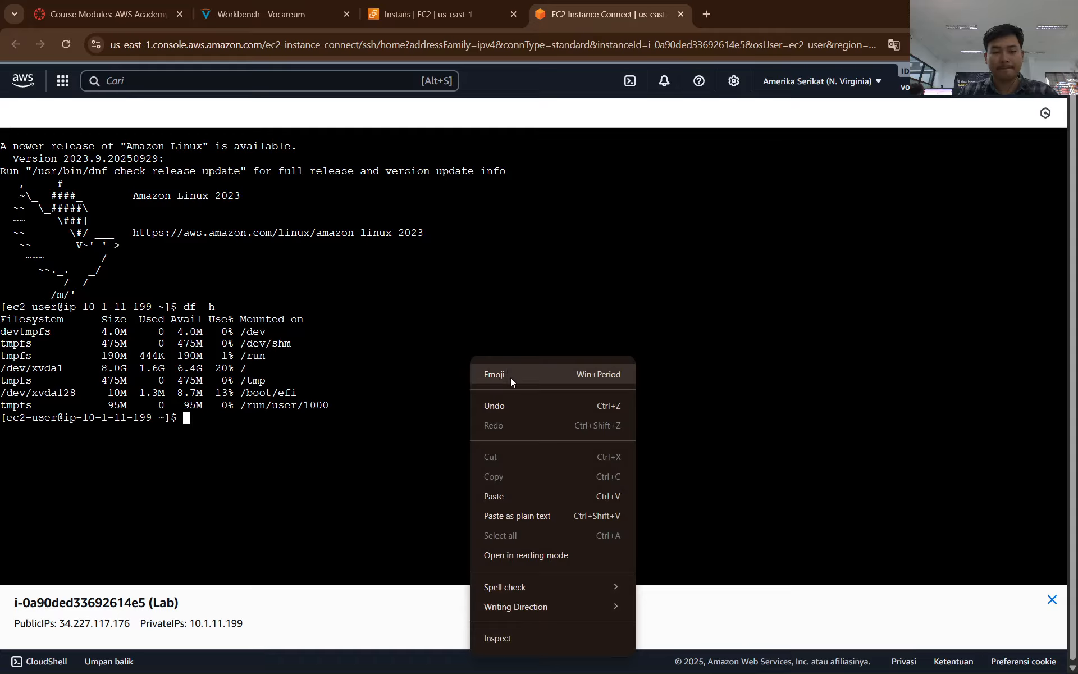
click(513, 494)
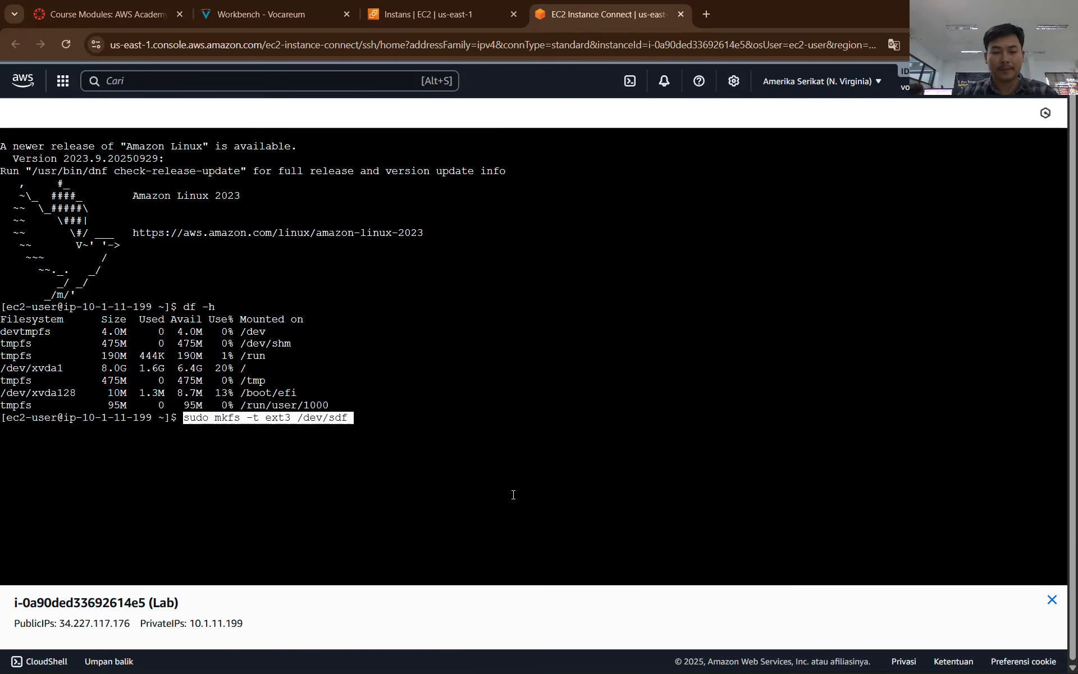
key(Return)
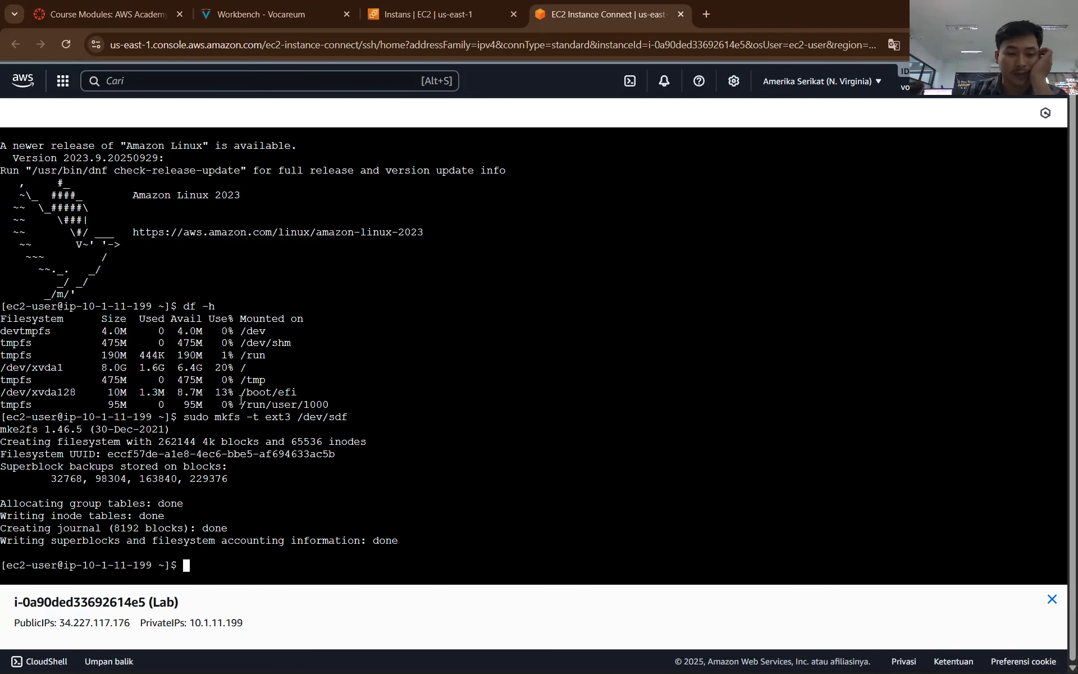
Step: Check the terminal's mkfs output against step 19 of the lab instructions and look over the directory and mounting steps that follow
click(414, 12)
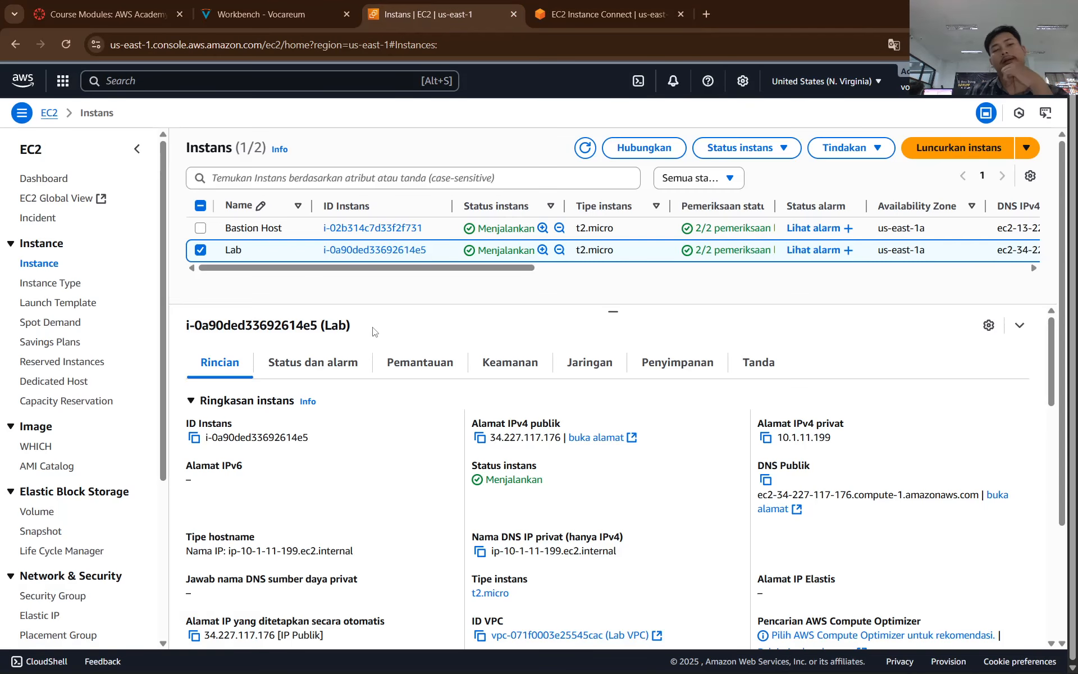
click(269, 14)
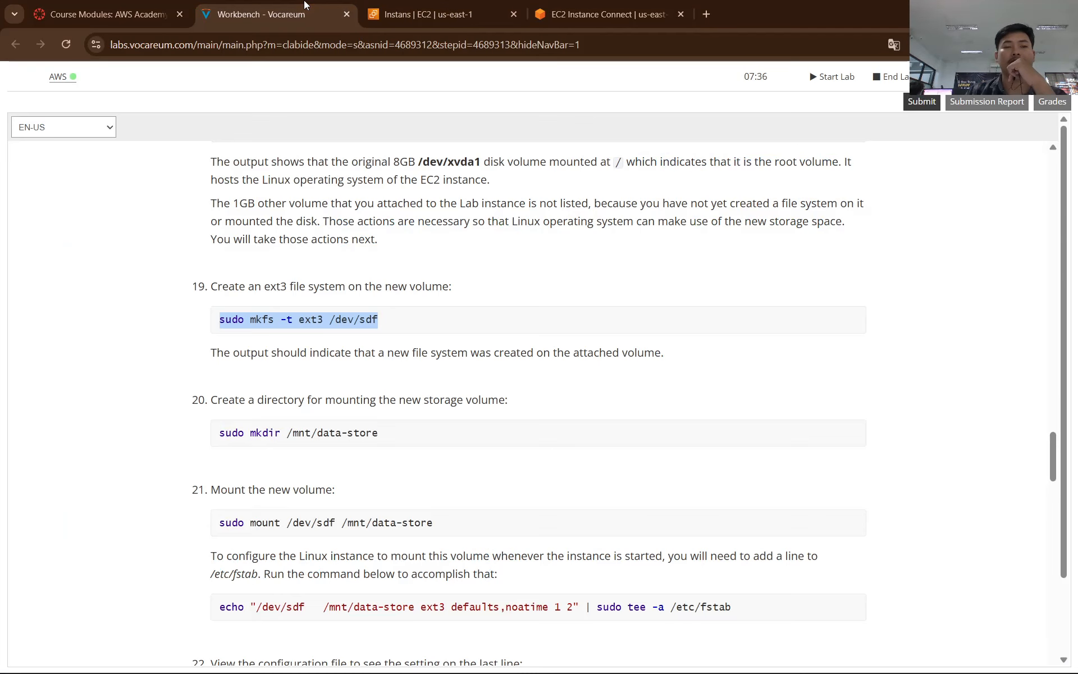
click(456, 258)
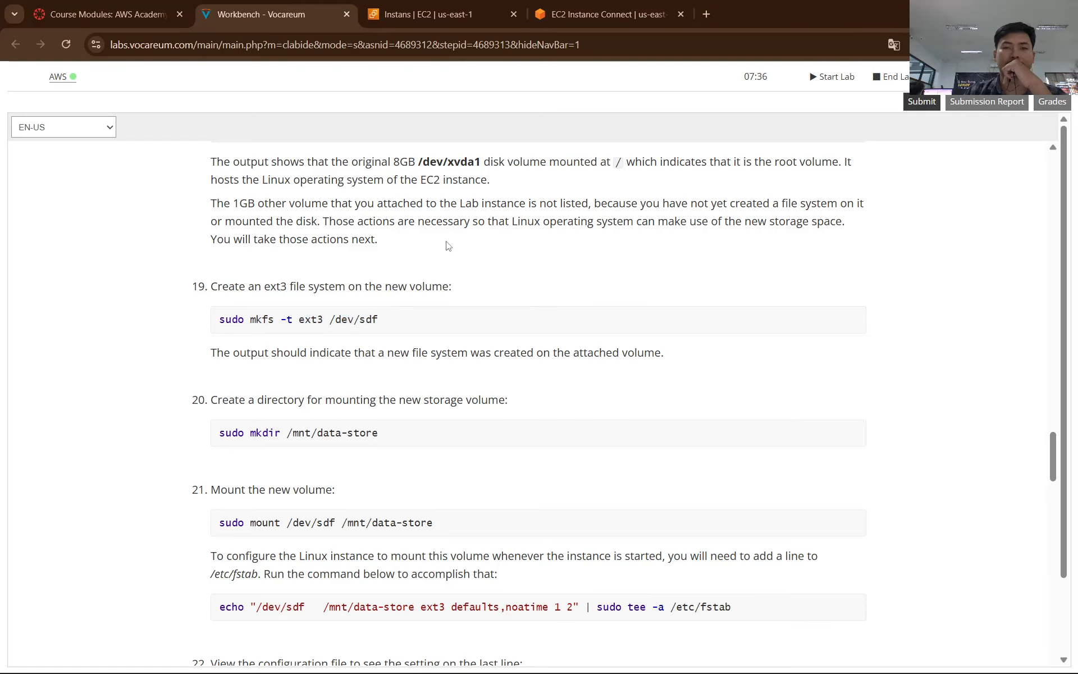
scroll(448, 245, down, 1)
scroll(369, 268, down, 1)
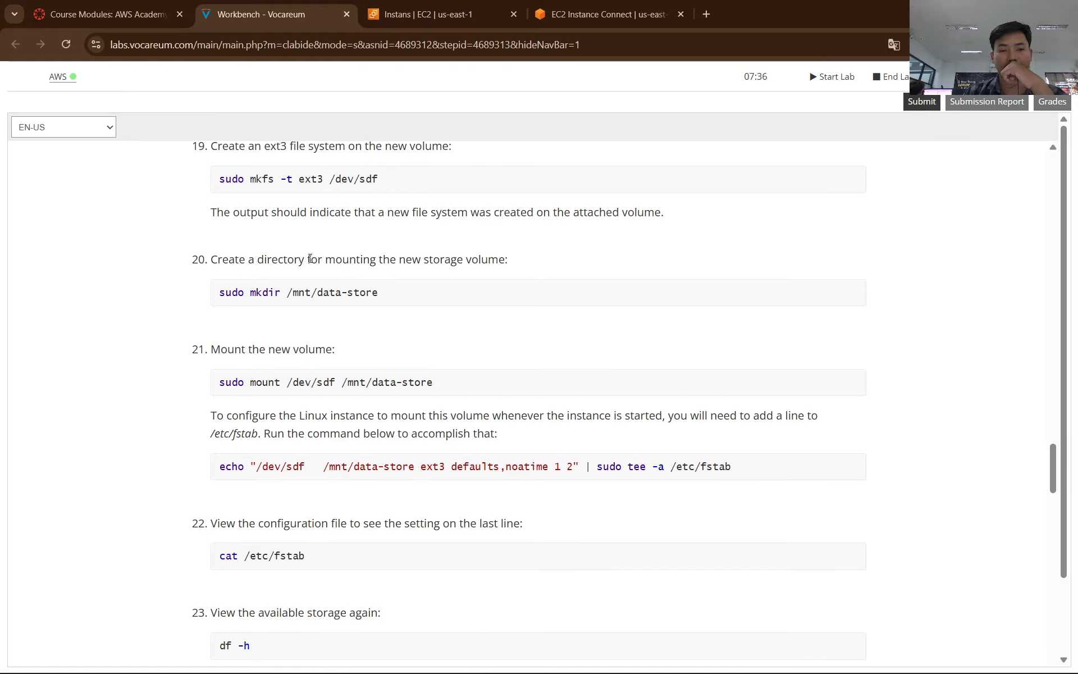
click(584, 12)
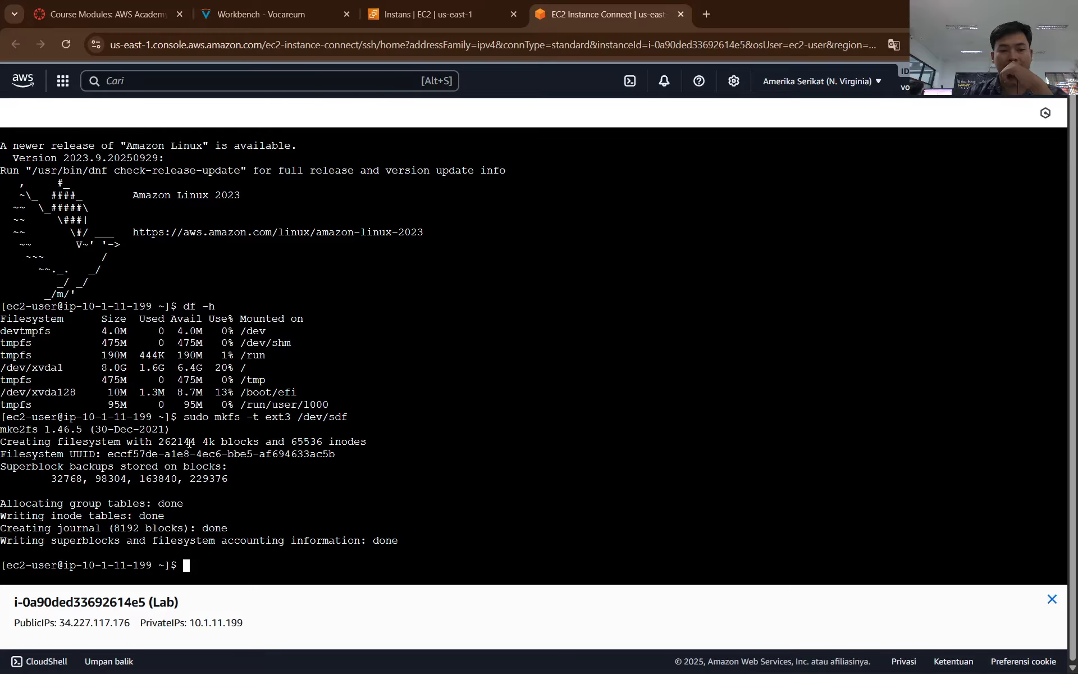
click(426, 13)
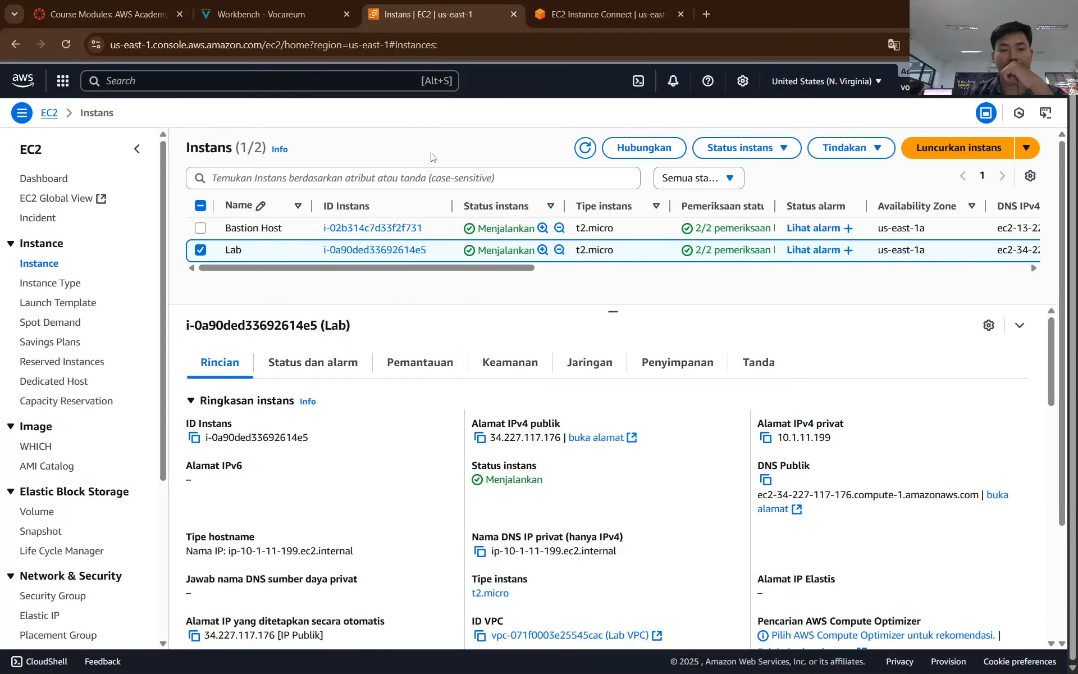
click(269, 14)
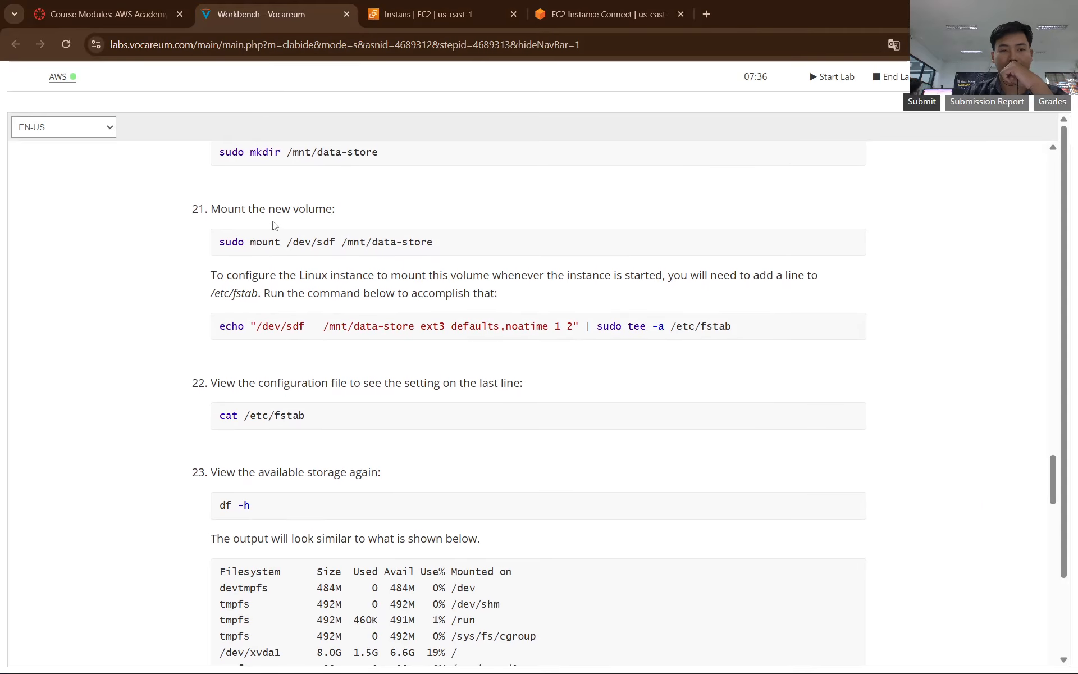
scroll(275, 225, up, 1)
scroll(325, 236, up, 1)
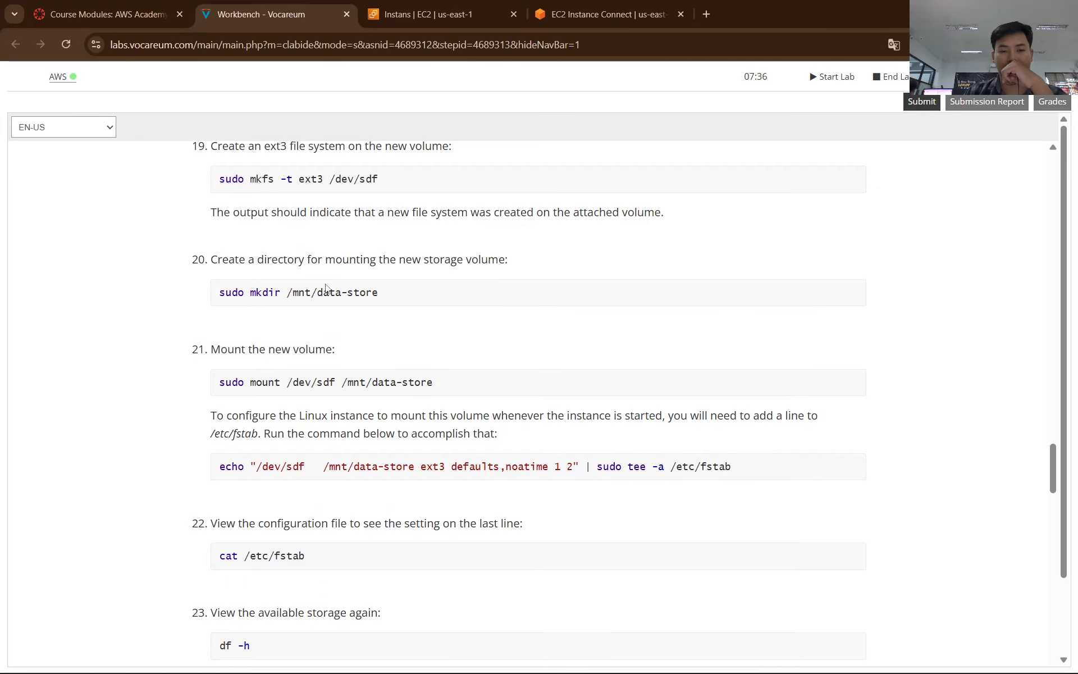
Step: Copy the directory command from step 20 and run sudo mkdir /mnt/data-store in the Lab instance's terminal
drag(401, 262, 508, 259)
click(327, 261)
drag(377, 292, 218, 293)
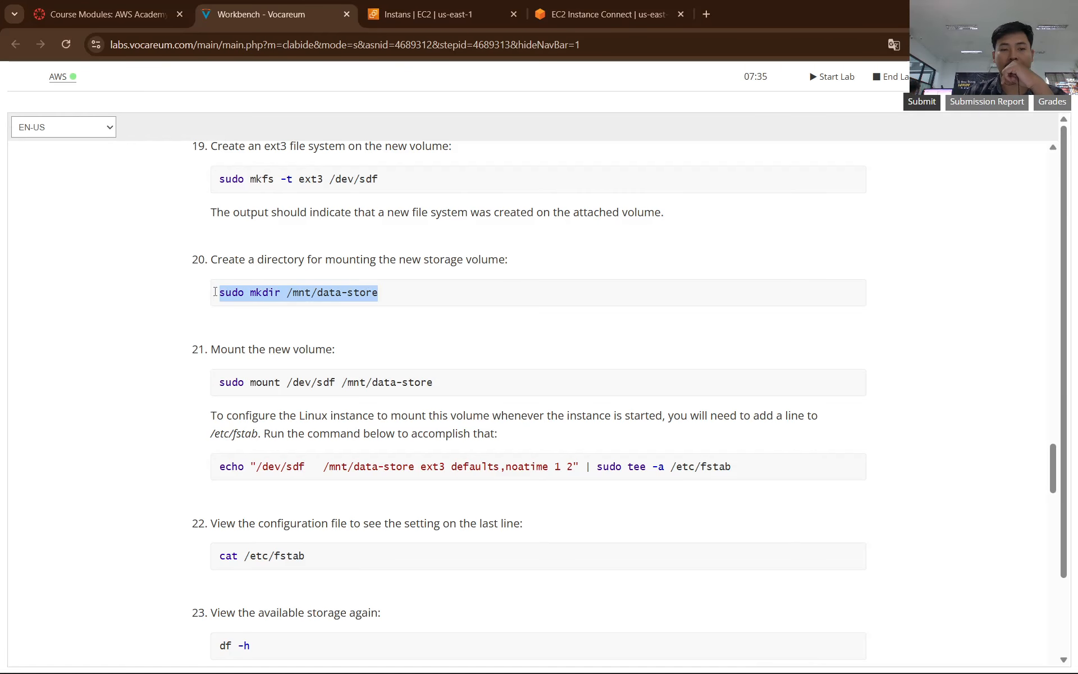
right_click(297, 293)
click(298, 303)
click(427, 14)
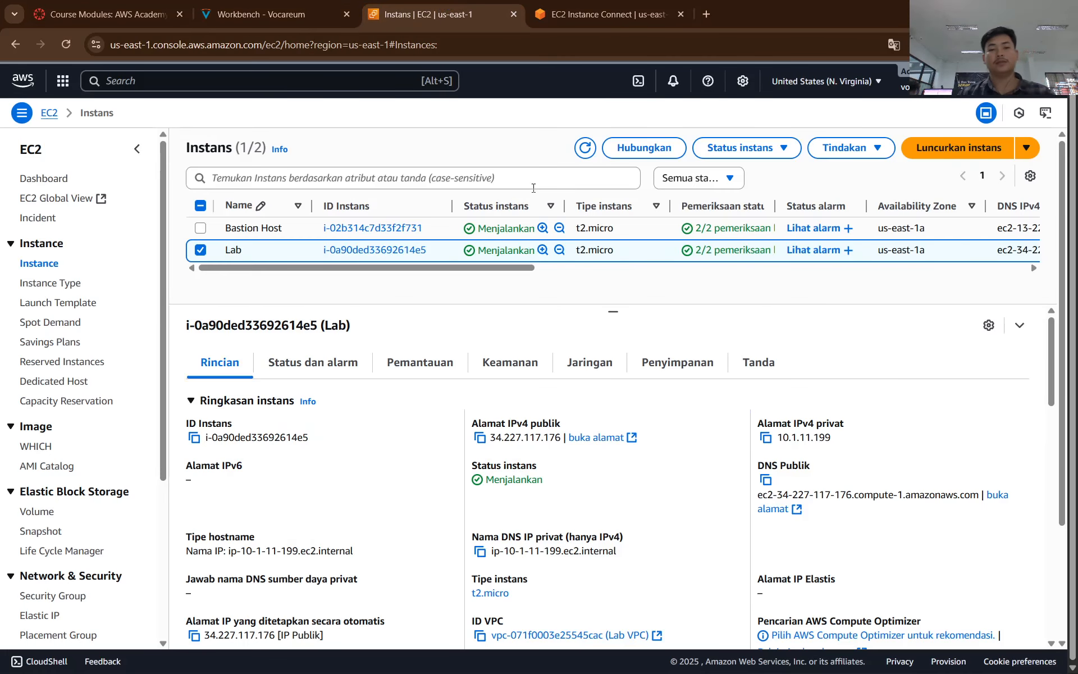
click(604, 14)
right_click(434, 381)
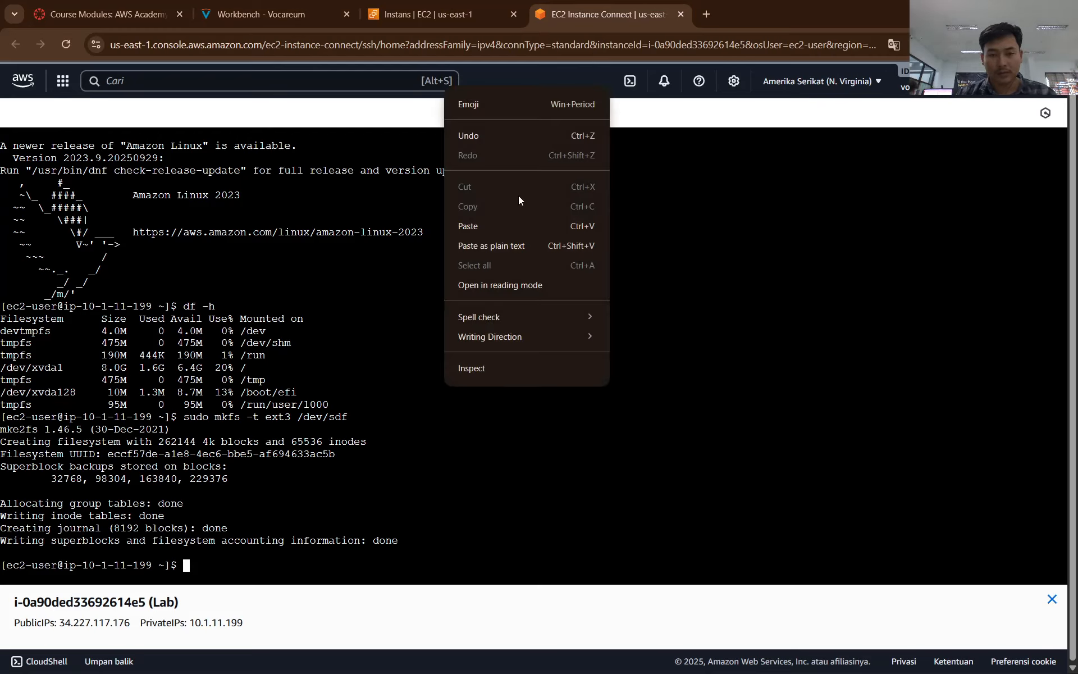
click(503, 227)
key(Return)
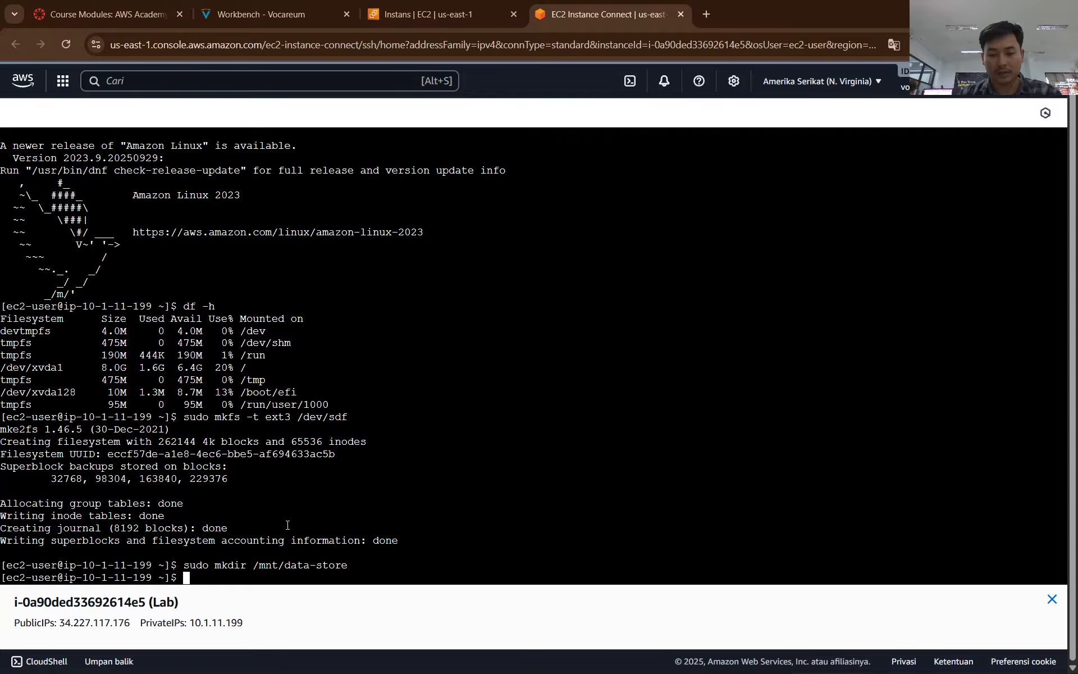
Step: Capture the terminal area with the mkfs and mkdir commands, paste it below the df -h screenshot in the Word document, and return to the browser
key(super+shift+s)
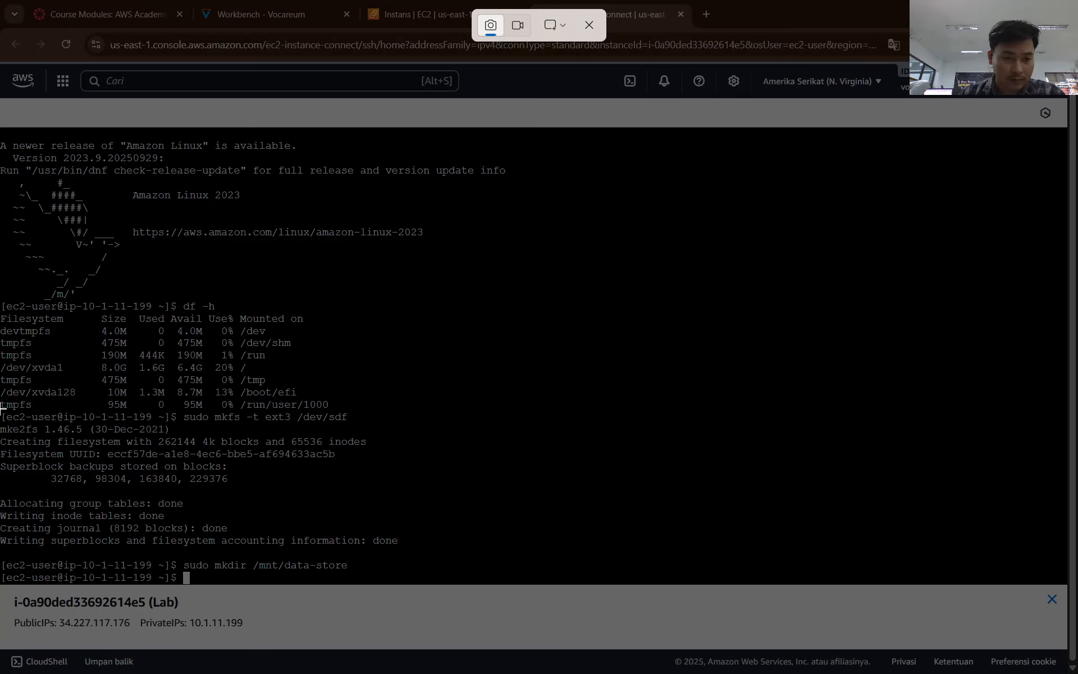
drag(1, 409, 537, 584)
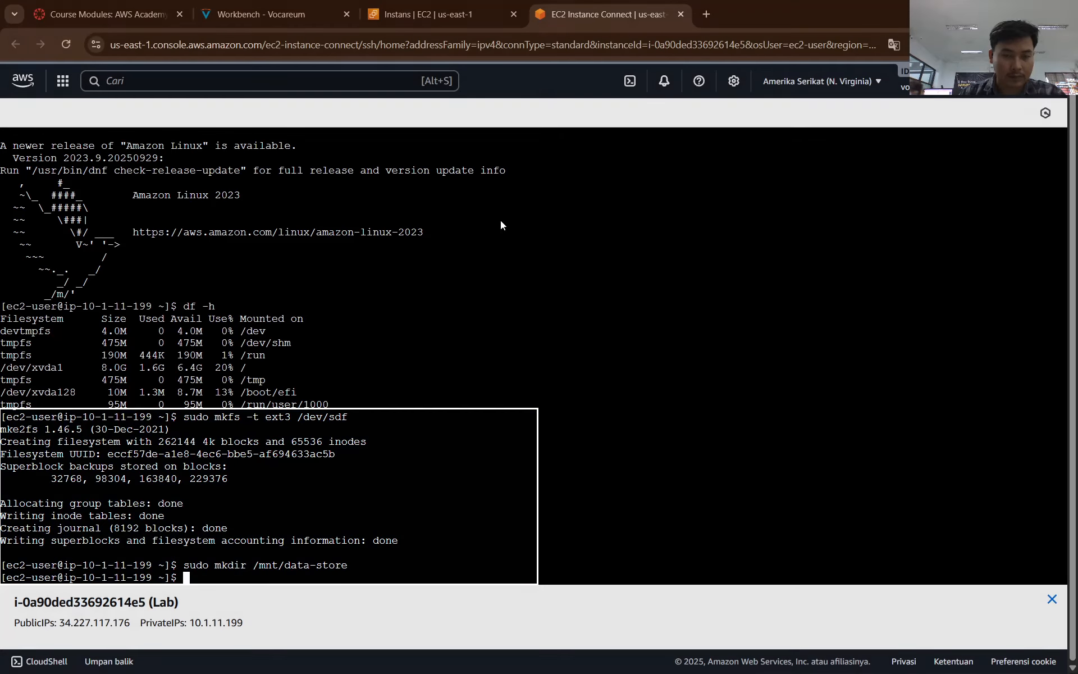
key(alt+Tab)
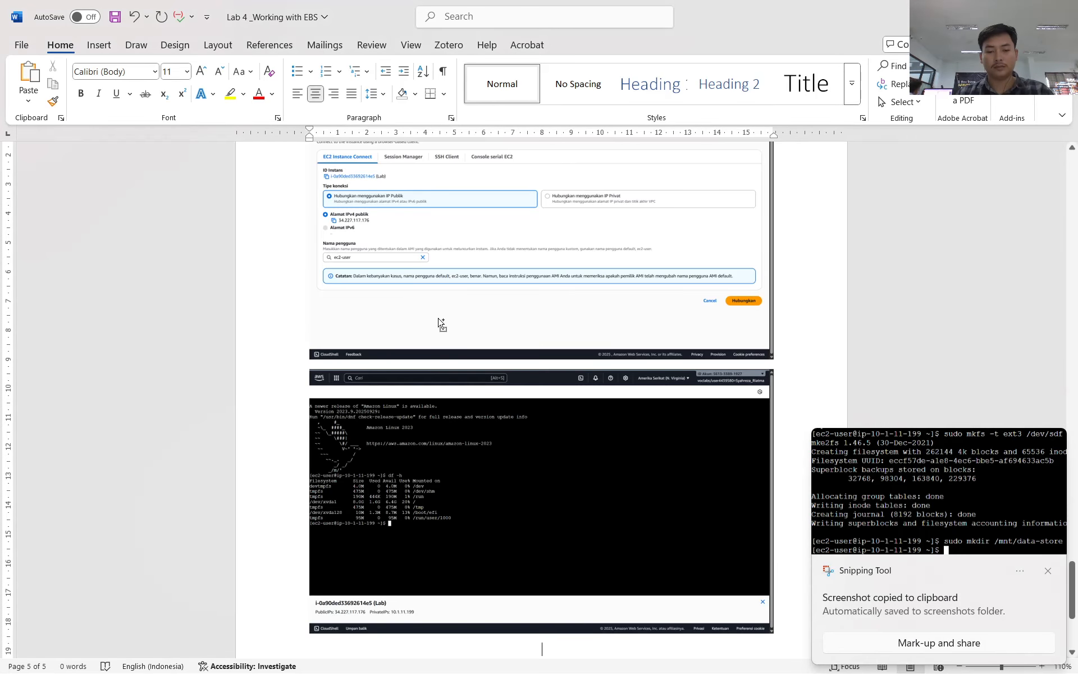
key(ctrl+v)
key(alt+Tab)
Step: Read step 21 of the lab instructions on mounting the new volume and adding its line to /etc/fstab
click(426, 14)
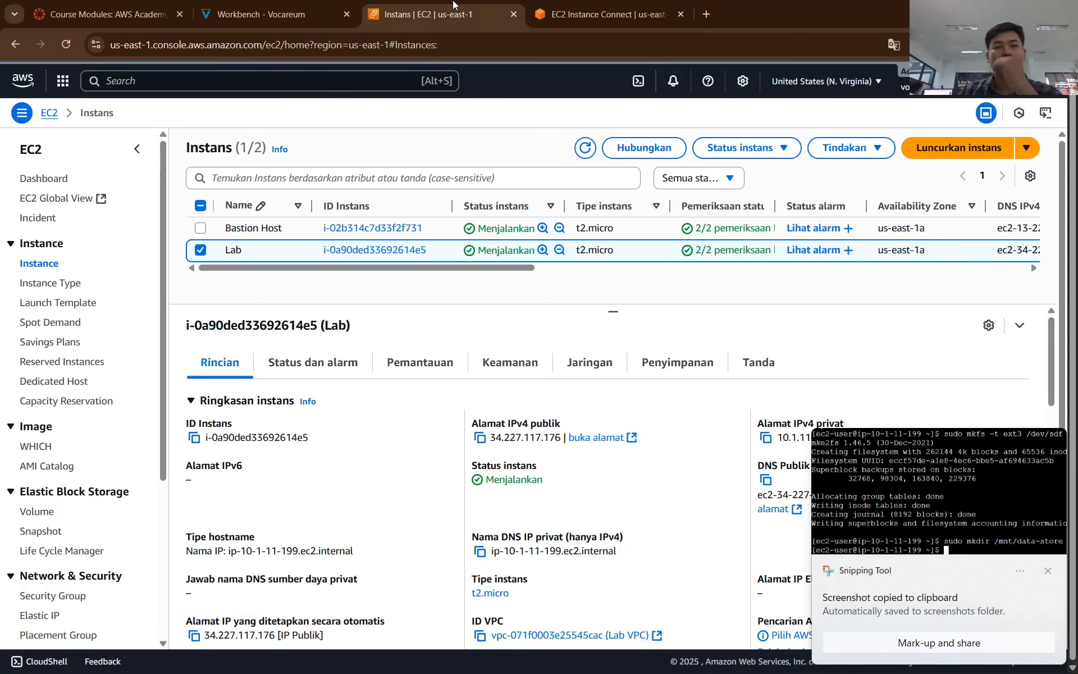
click(261, 14)
scroll(402, 346, down, 2)
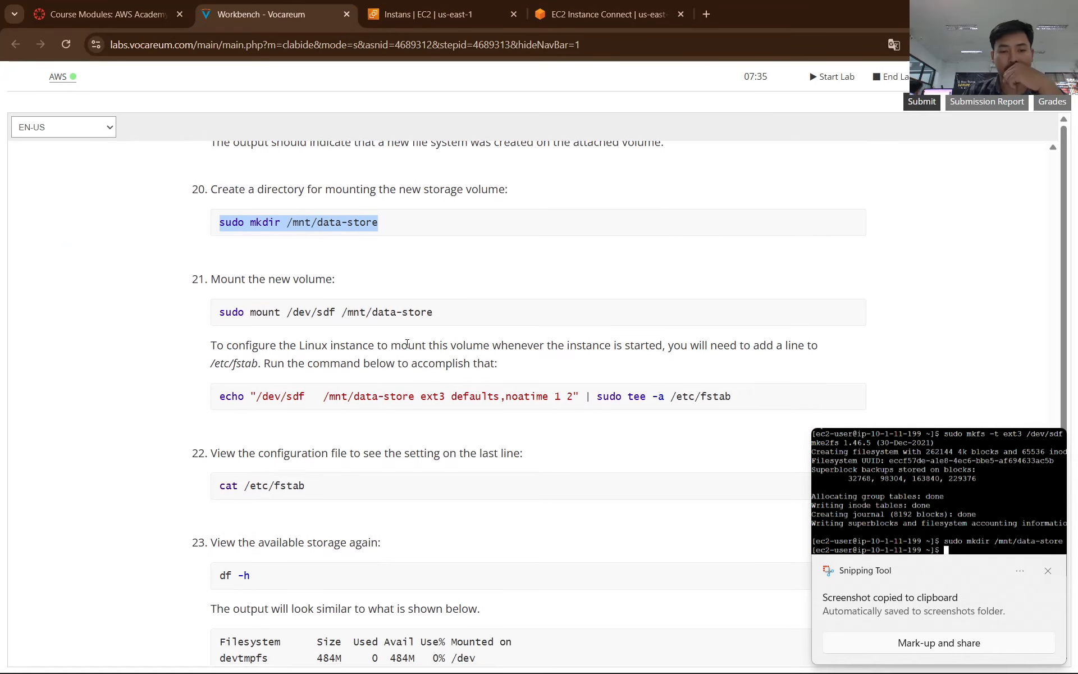
scroll(390, 326, up, 2)
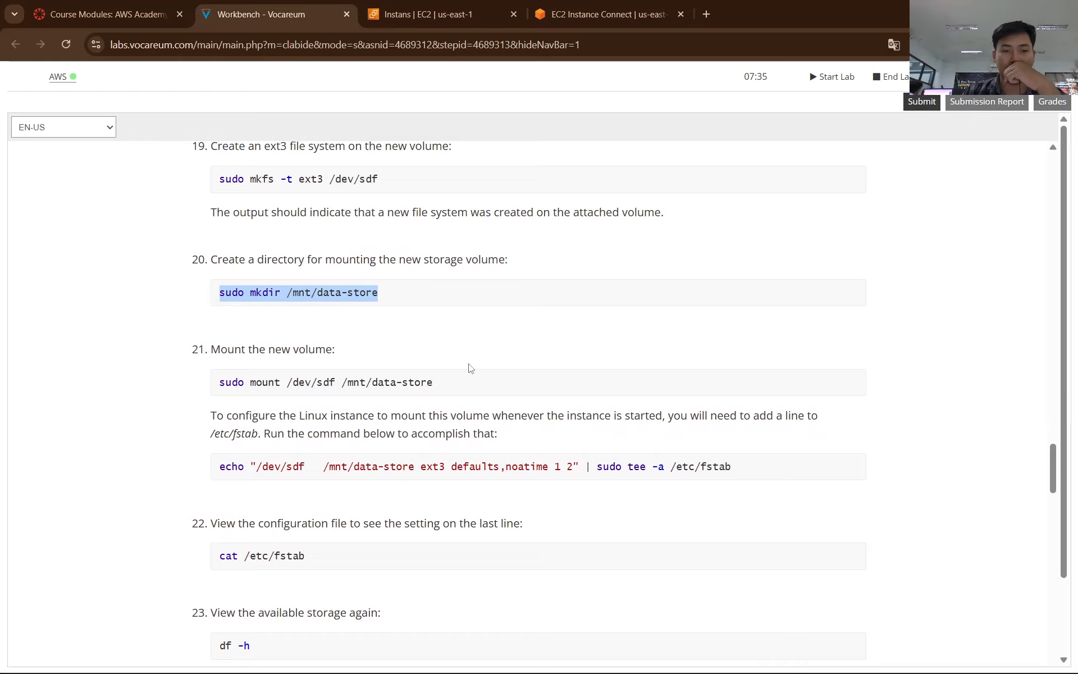
scroll(445, 395, down, 2)
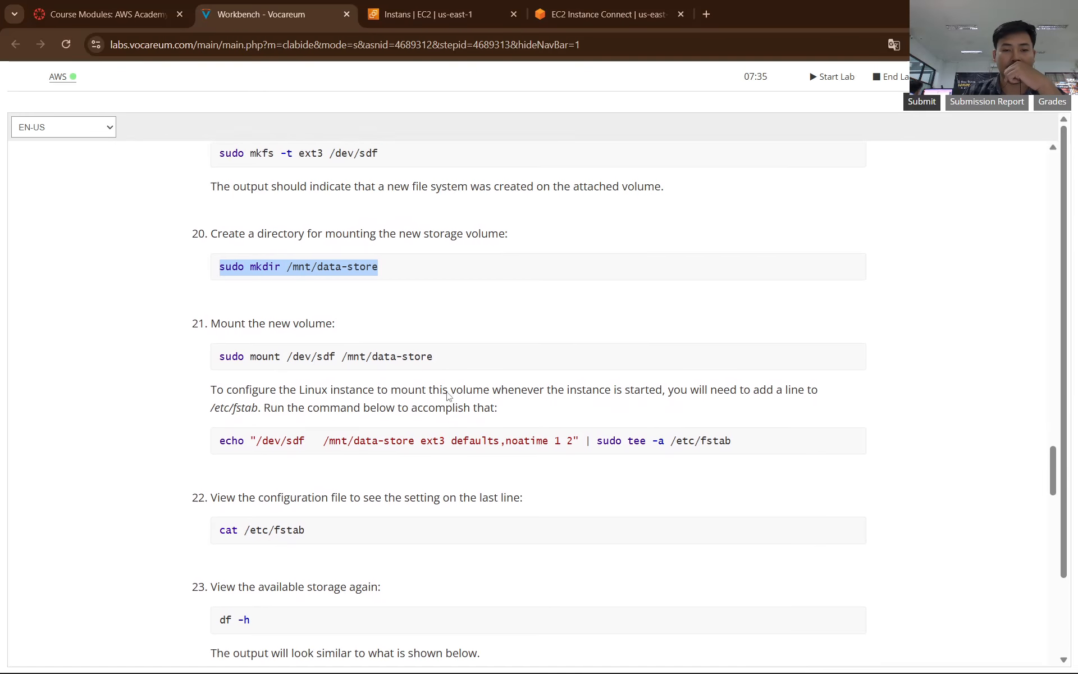
Step: Copy the step 21 mount command in its original language and run sudo mount /dev/sdf /mnt/data-store in the EC2 Instance Connect terminal
click(893, 44)
click(849, 71)
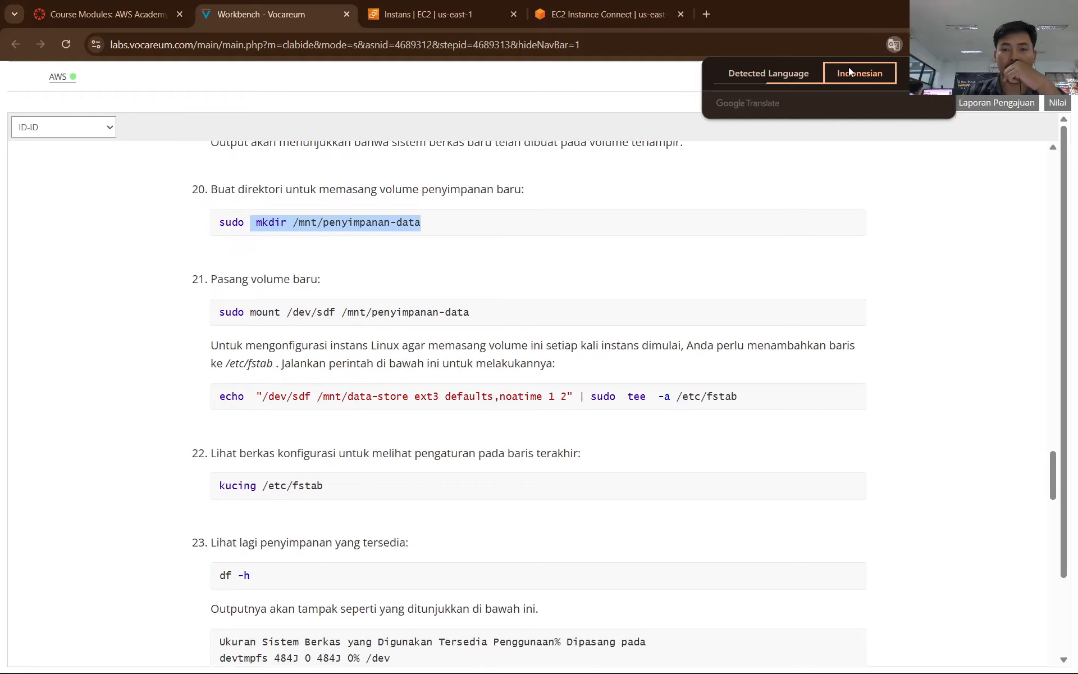
click(806, 74)
drag(466, 318, 203, 325)
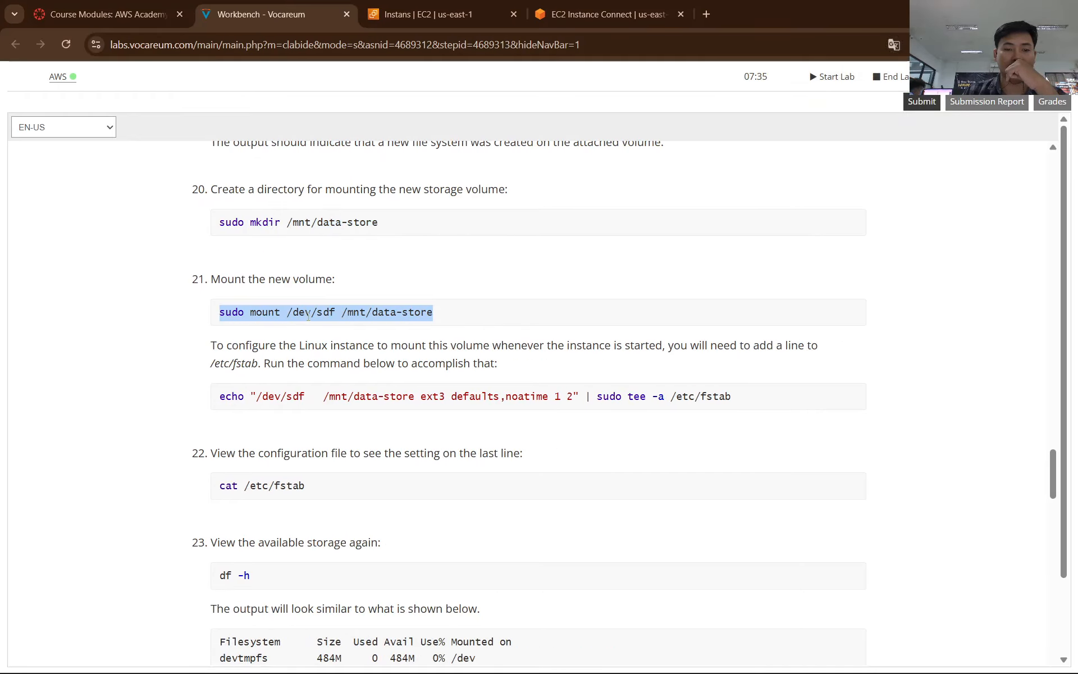
right_click(357, 310)
click(390, 325)
click(550, 5)
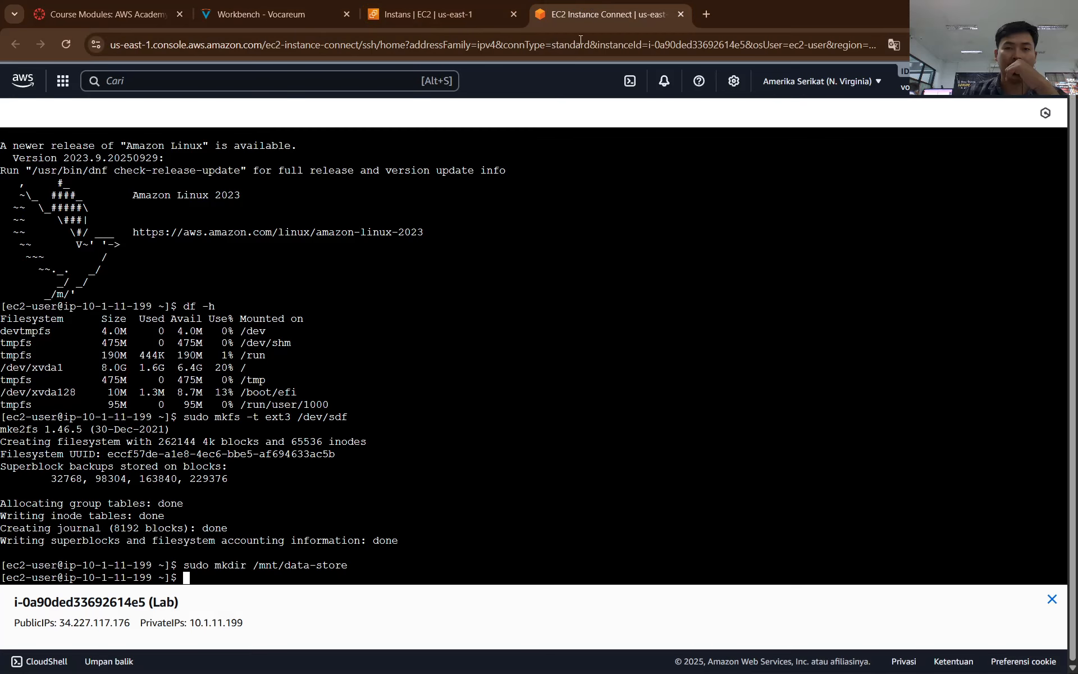
right_click(335, 402)
click(416, 243)
key(Return)
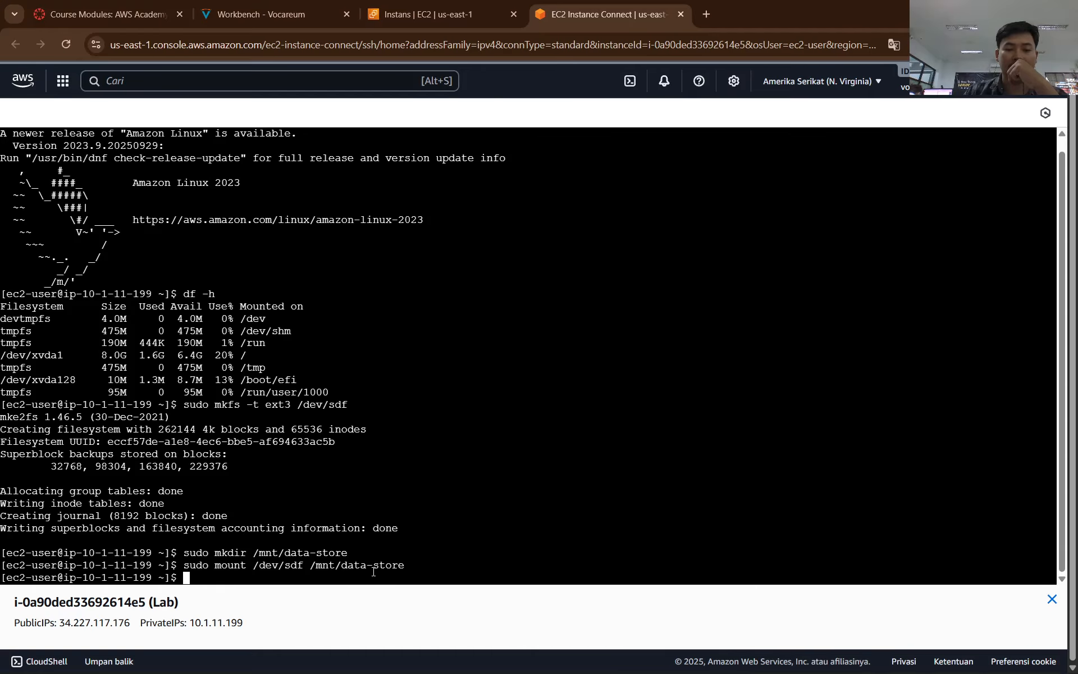
Step: Return to the lab instructions and translate them into Indonesian to read the explanation of the /etc/fstab command
click(486, 12)
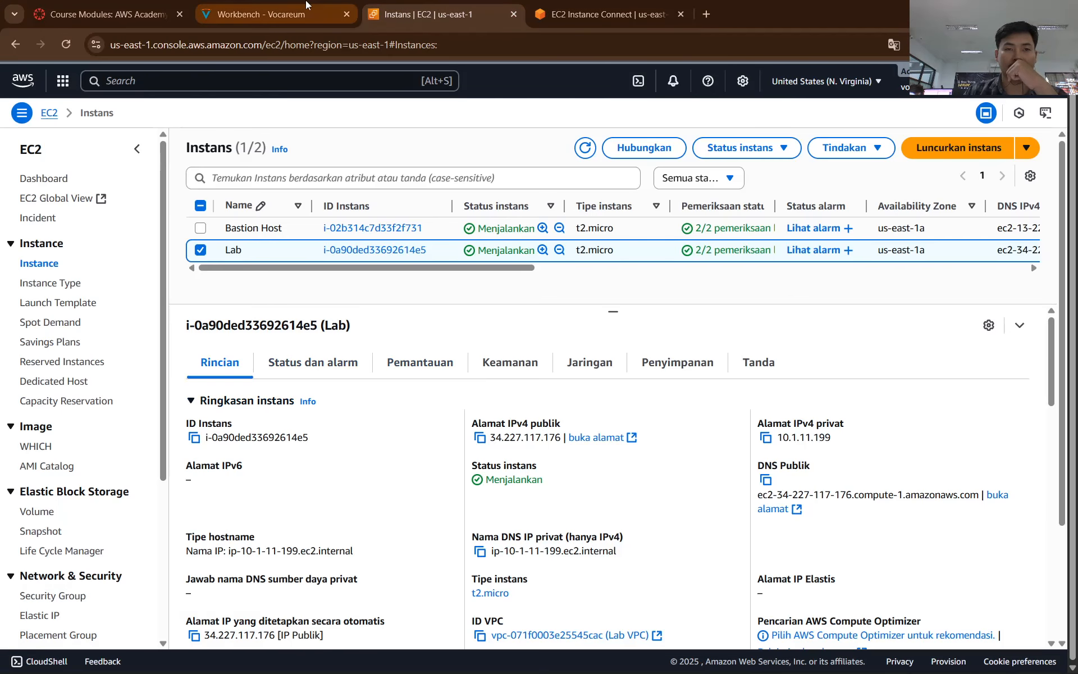
click(261, 14)
scroll(248, 345, down, 1)
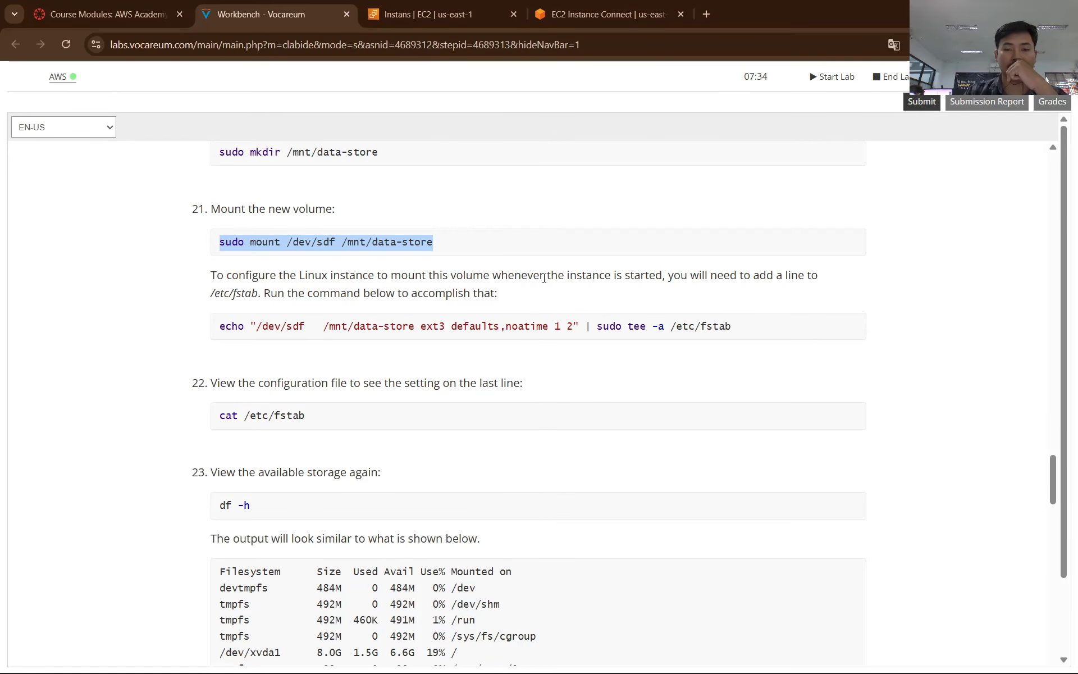
click(893, 44)
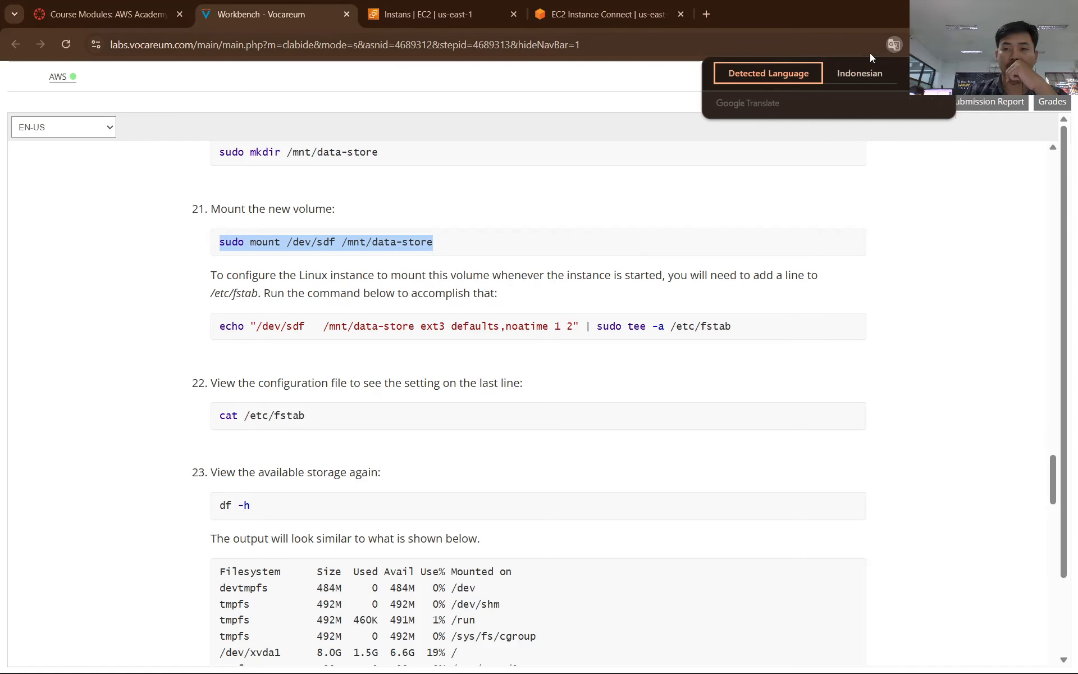
click(854, 71)
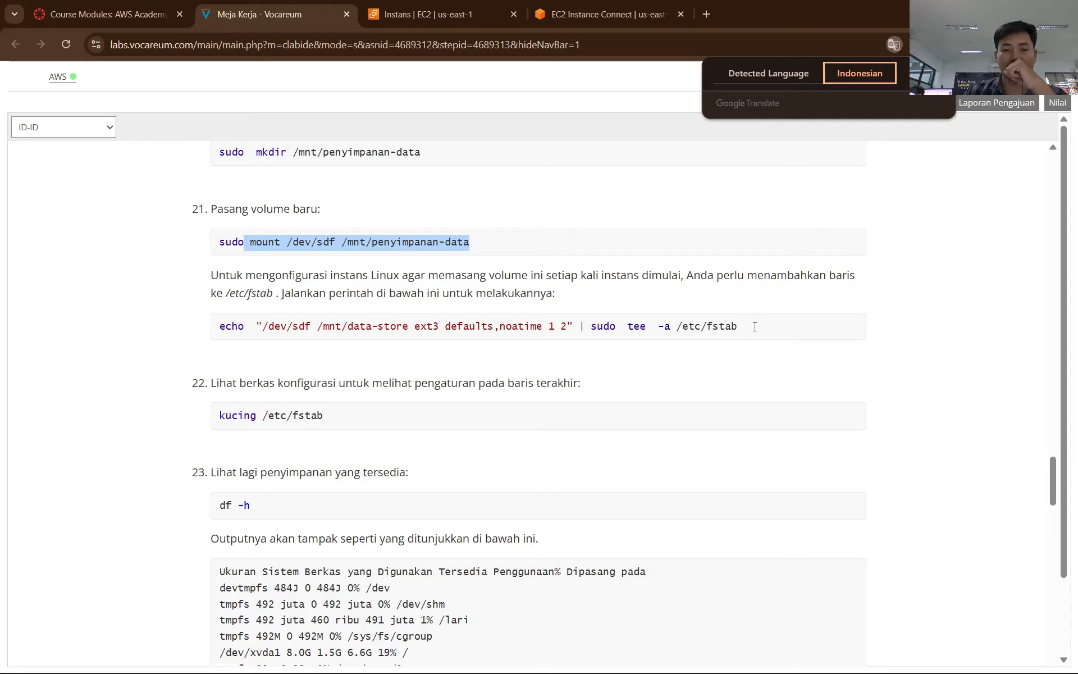
Step: Copy the lab's echo command and run it in the EC2 terminal to append "/dev/sdf /mnt/data-store ext3 defaults,noatime 1 2" to /etc/fstab
mouse_move(755, 327)
mouse_down()
mouse_move(219, 327)
mouse_move(756, 323)
mouse_move(742, 323)
mouse_up()
click(272, 332)
right_click(741, 324)
click(741, 339)
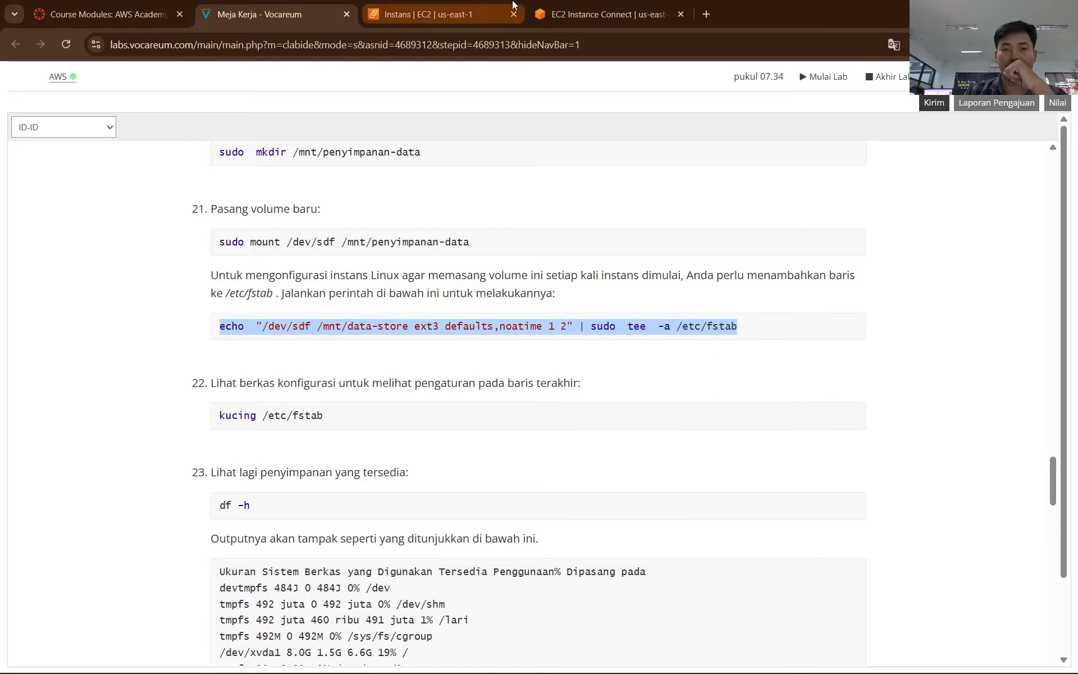
click(603, 14)
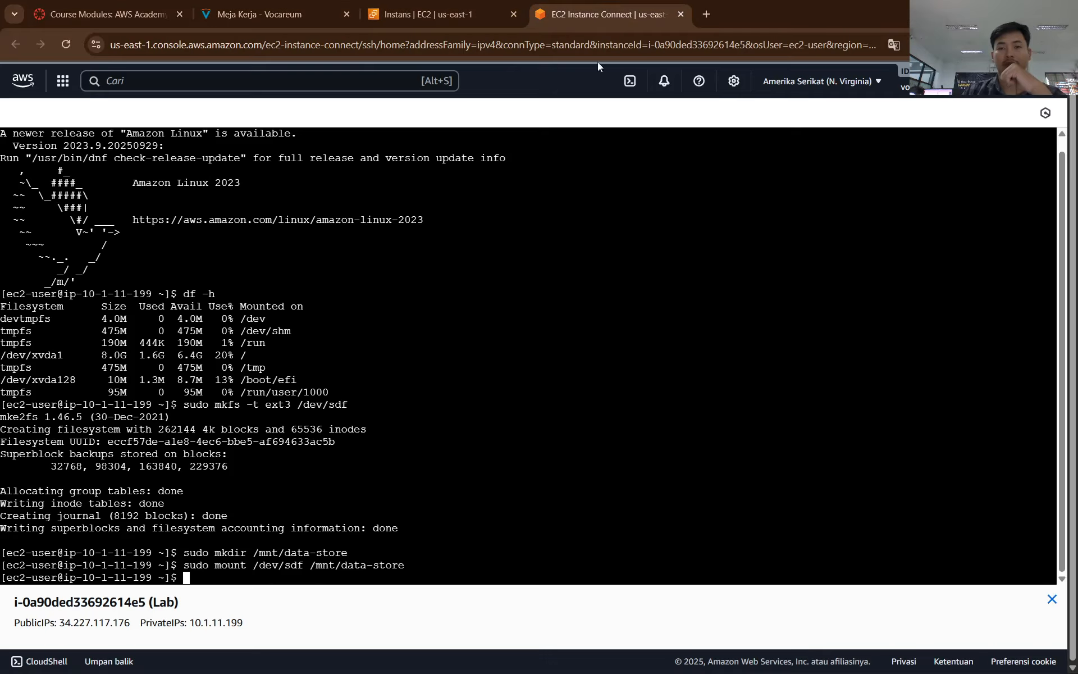
right_click(417, 385)
click(481, 216)
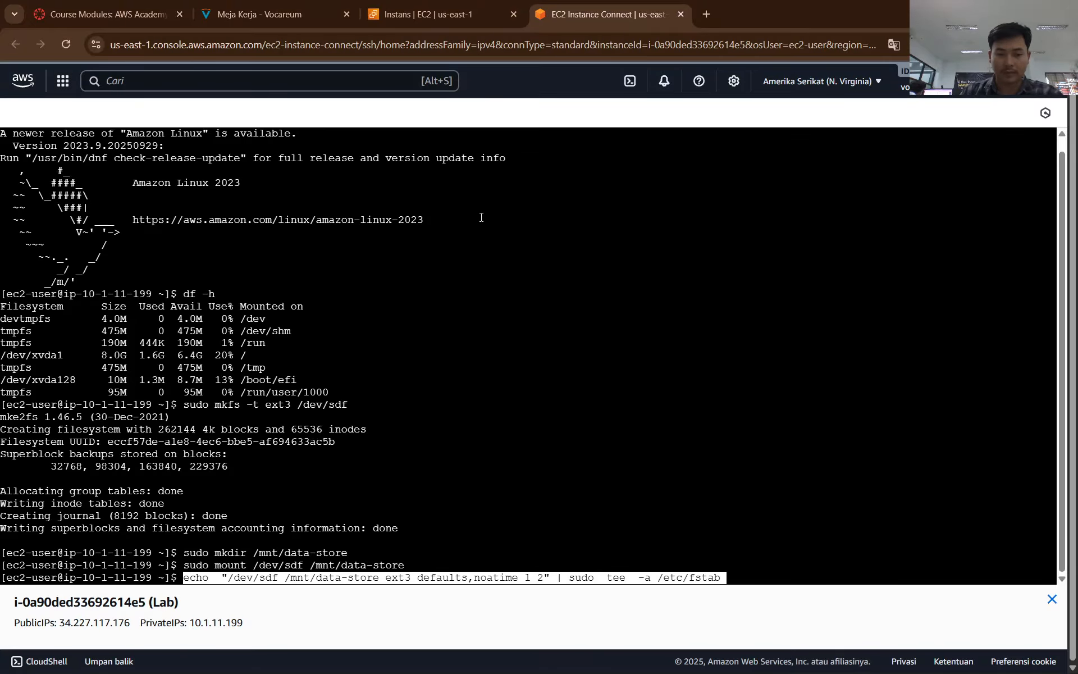
key(Return)
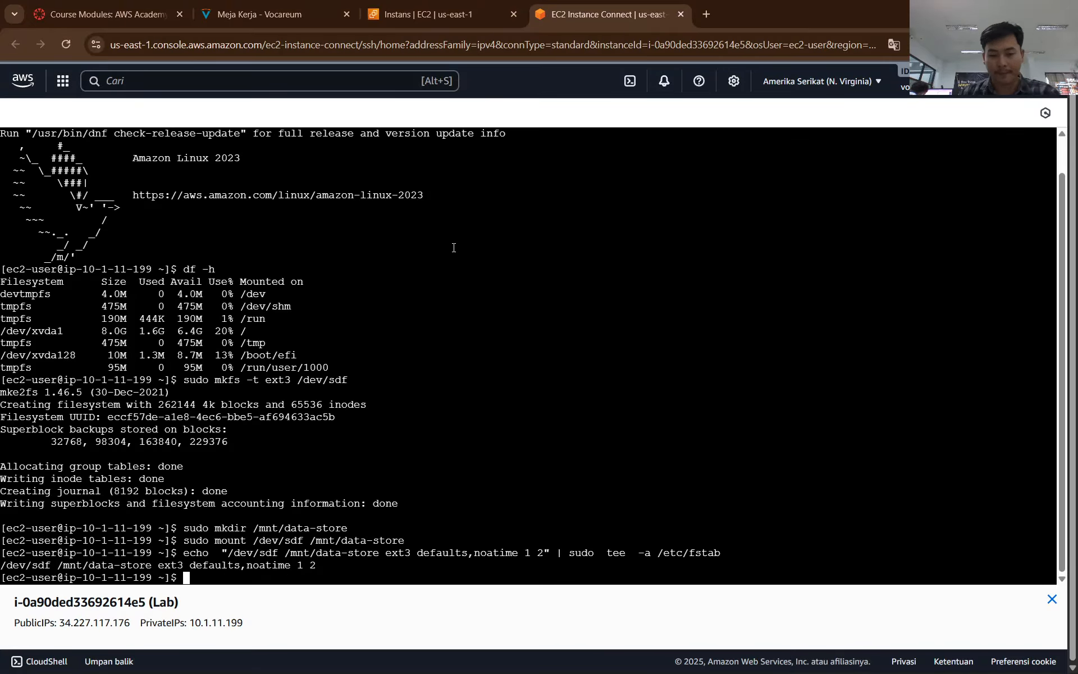
Step: Capture the terminal area with the mount and echo commands and paste it into the Word document Lab 4 _Working with EBS
key(super+shift+s)
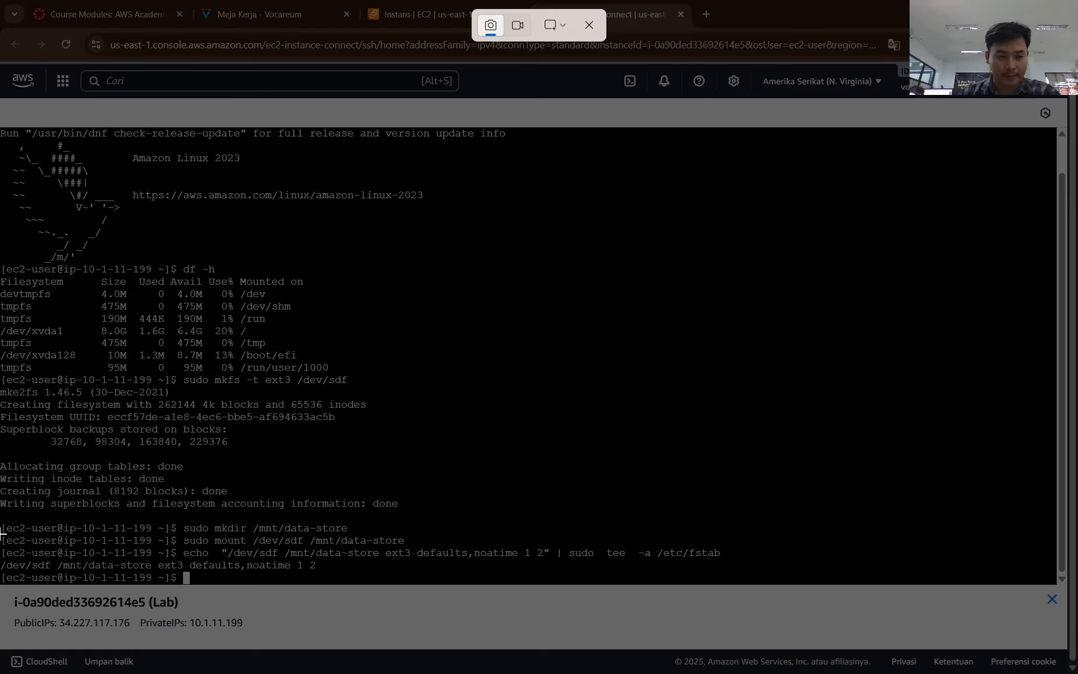
drag(2, 533, 830, 649)
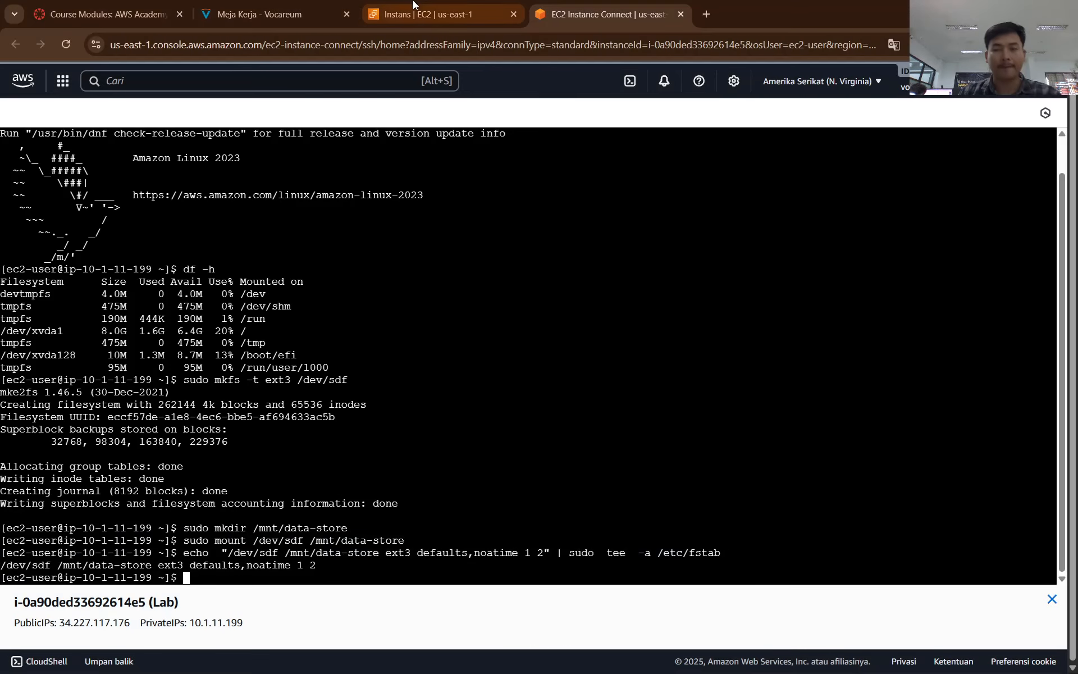
key(alt+Tab)
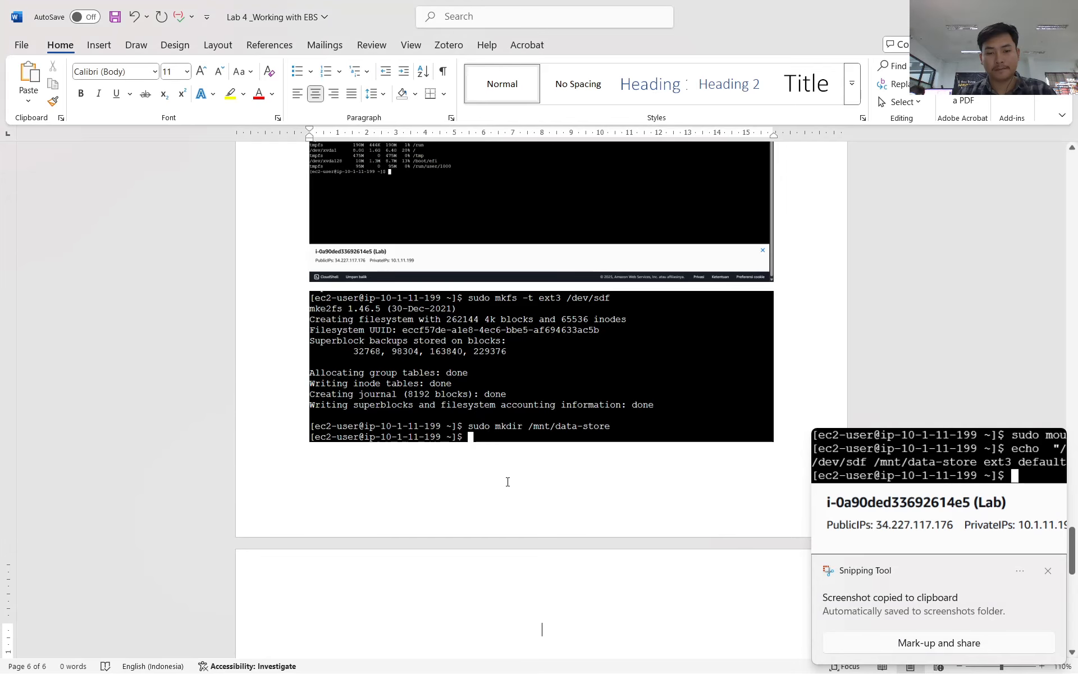
key(ctrl+v)
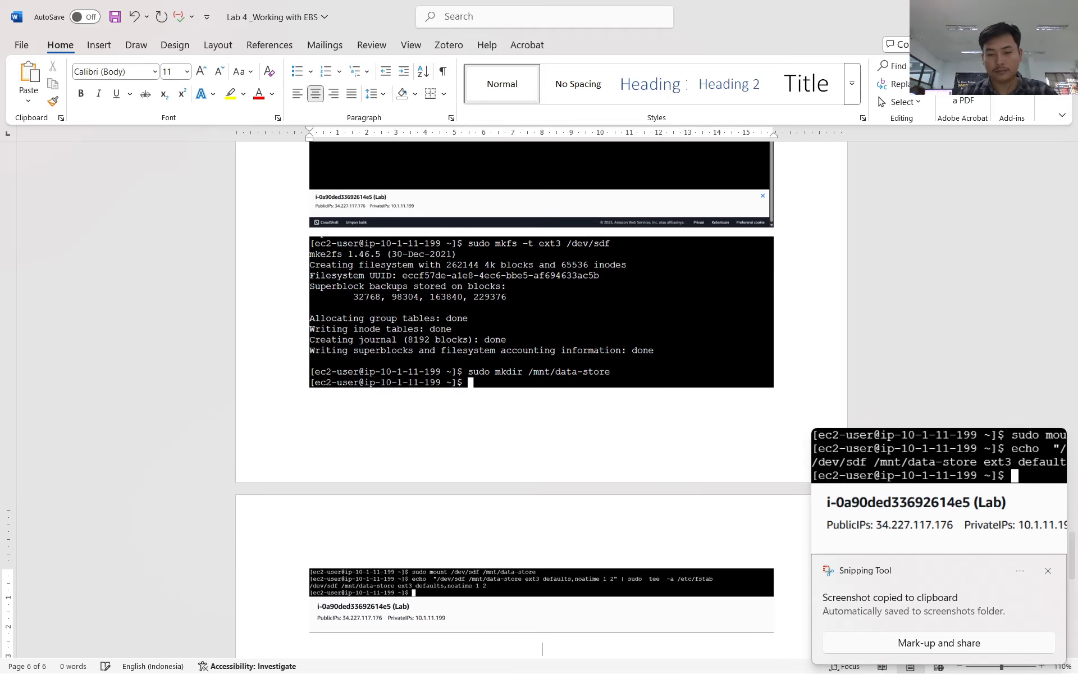
Step: Switch back to the lab instructions in the browser and show steps 22 and 23 in the original English
key(alt+Tab)
click(427, 14)
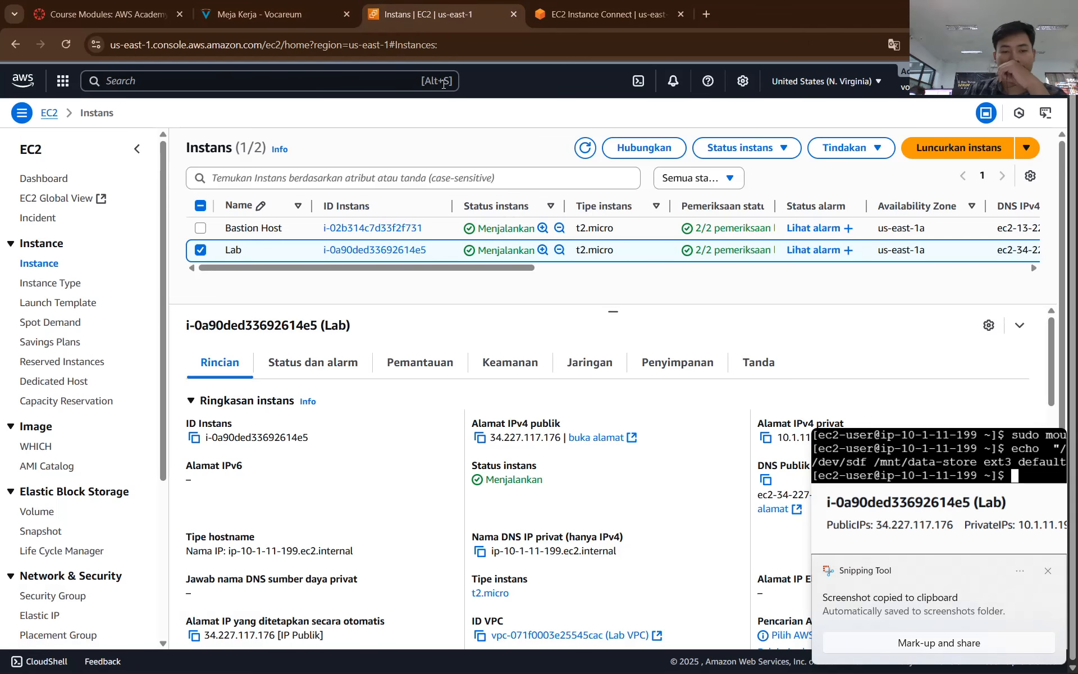
click(296, 6)
scroll(344, 309, down, 3)
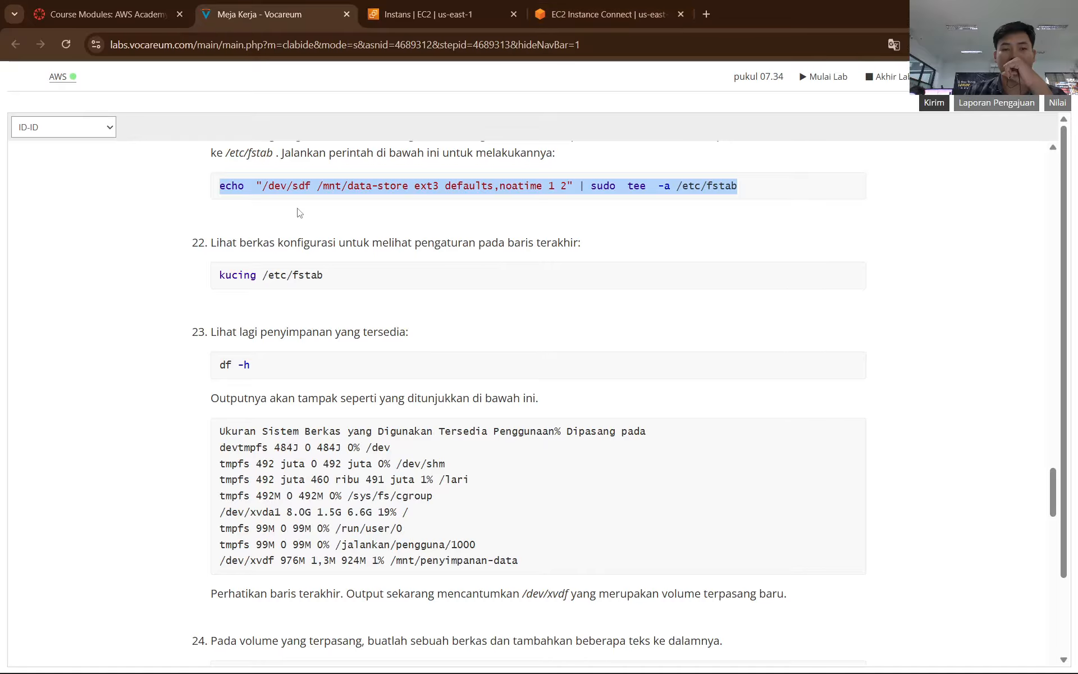
click(894, 45)
click(819, 74)
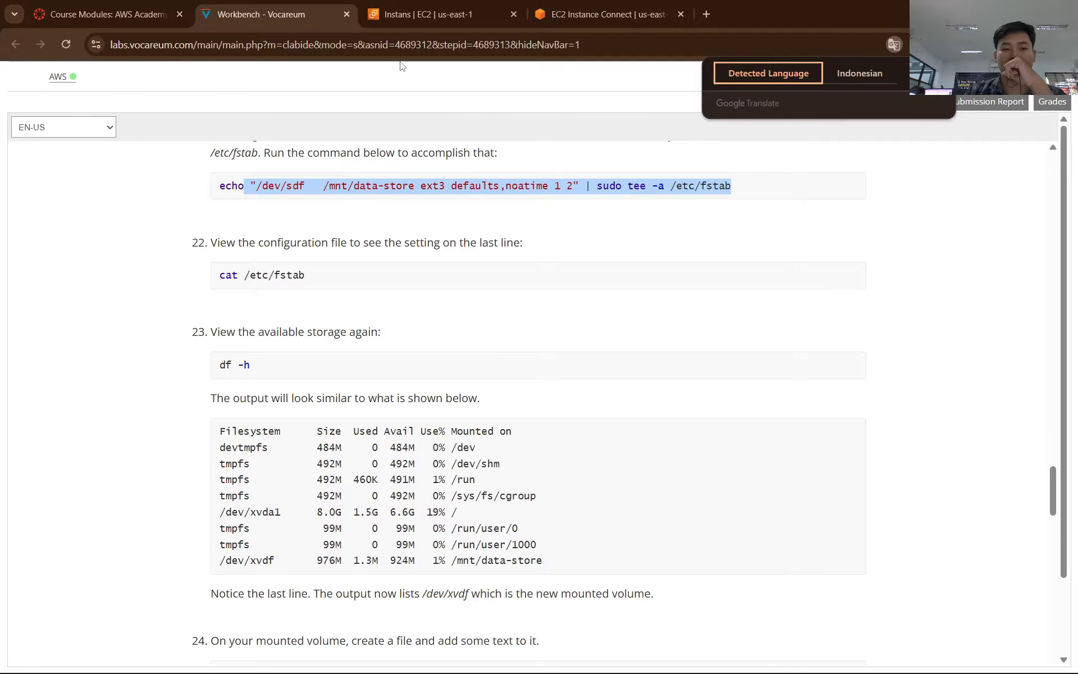
Step: Begin the step 22 command in the EC2 terminal with cat etc, checking the path against the lab instructions
click(428, 14)
click(609, 14)
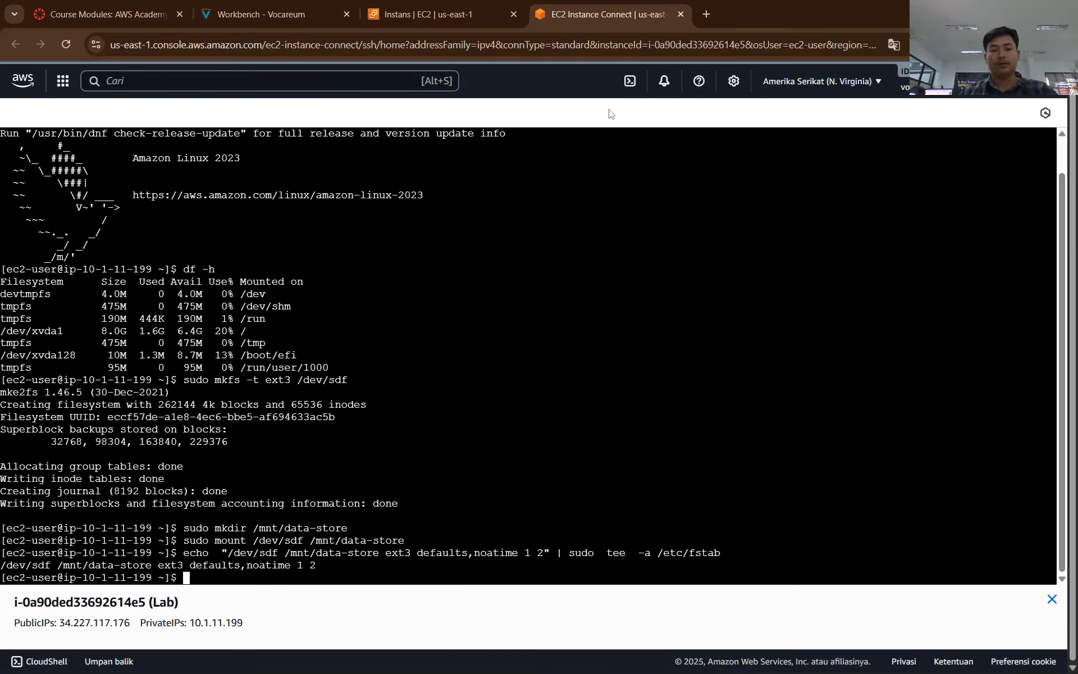
text(cat e)
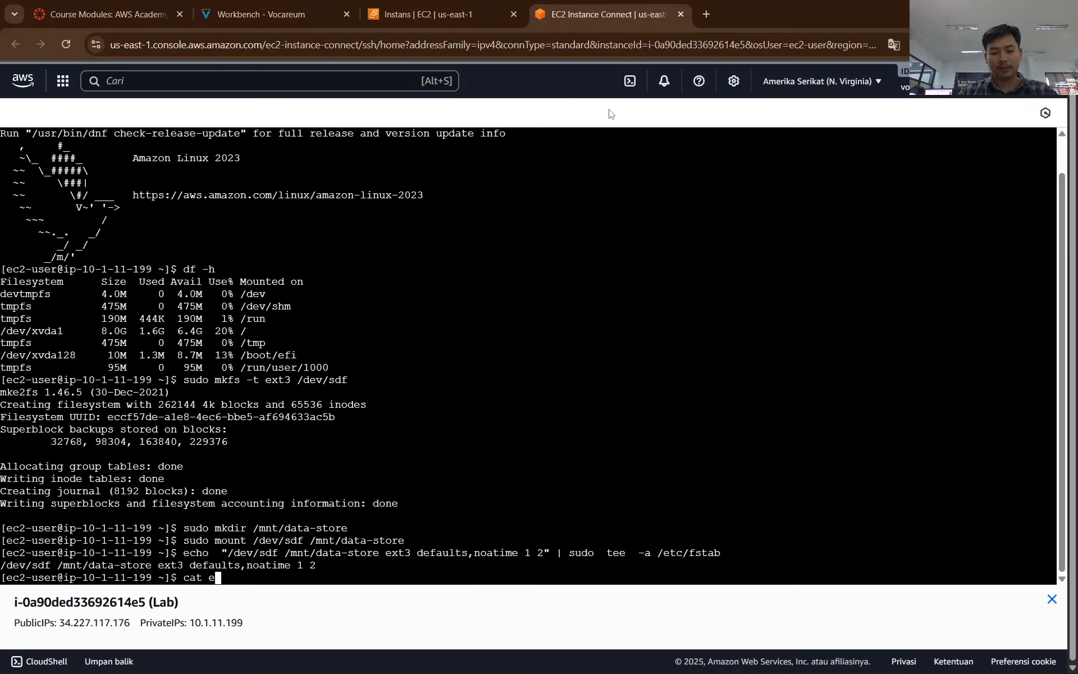
text(tc)
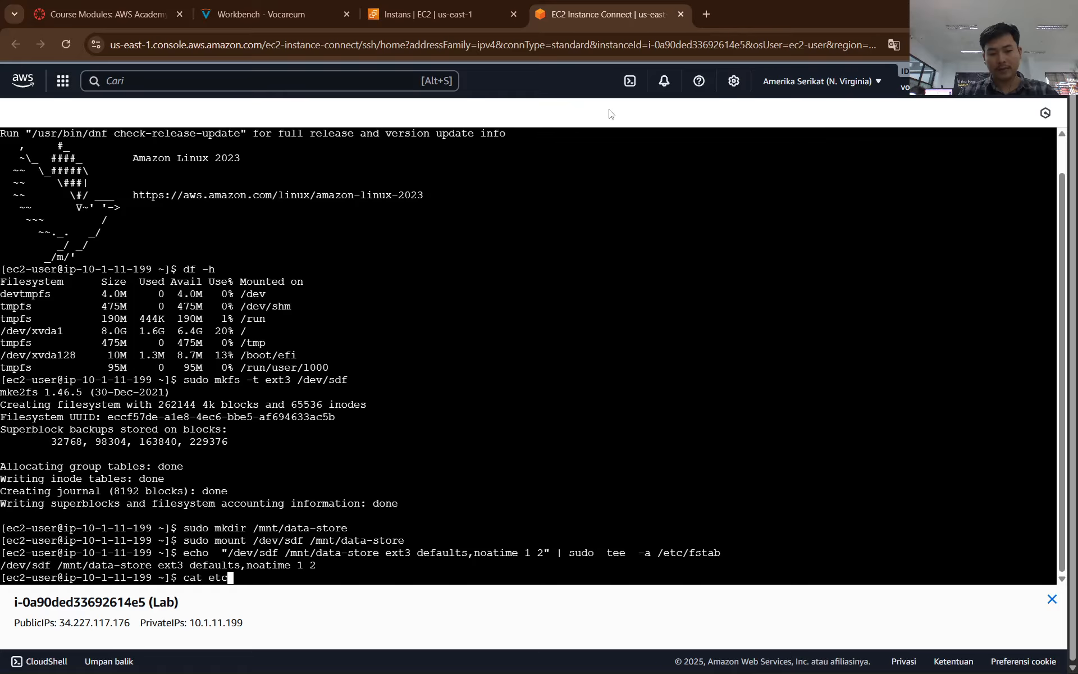
click(261, 14)
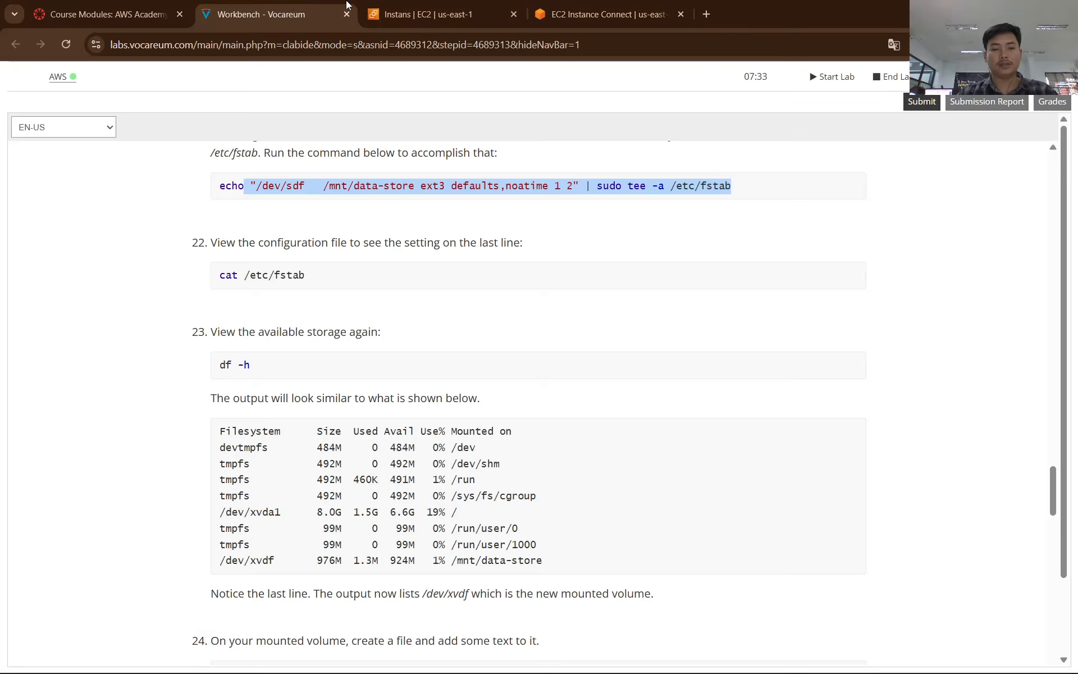
click(610, 4)
key(Left)
key(Left)
key(Left)
key(Left)
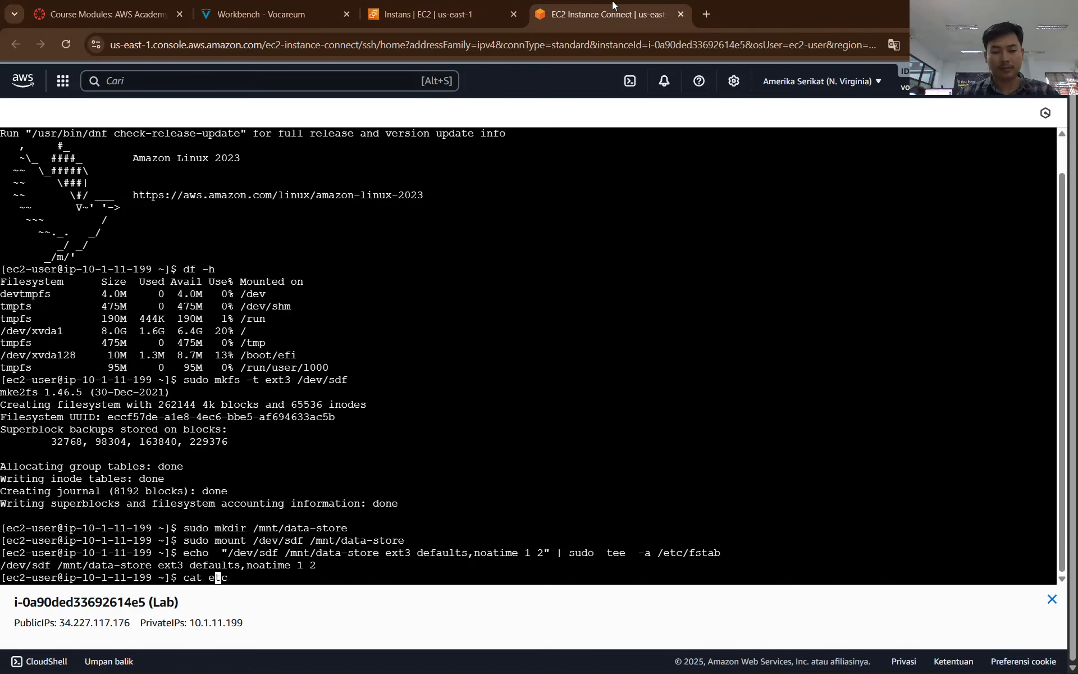
text(/)
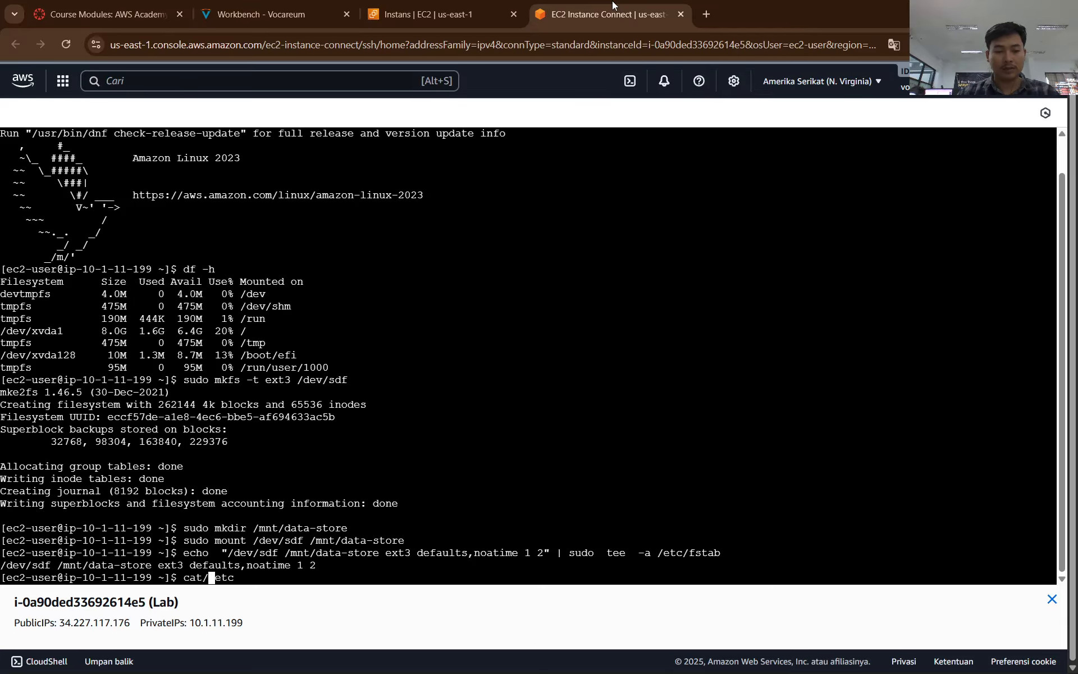
key(Right)
key(Right)
key(Right)
key(Left)
key(Left)
key(Left)
key(Left)
key(BackSpace)
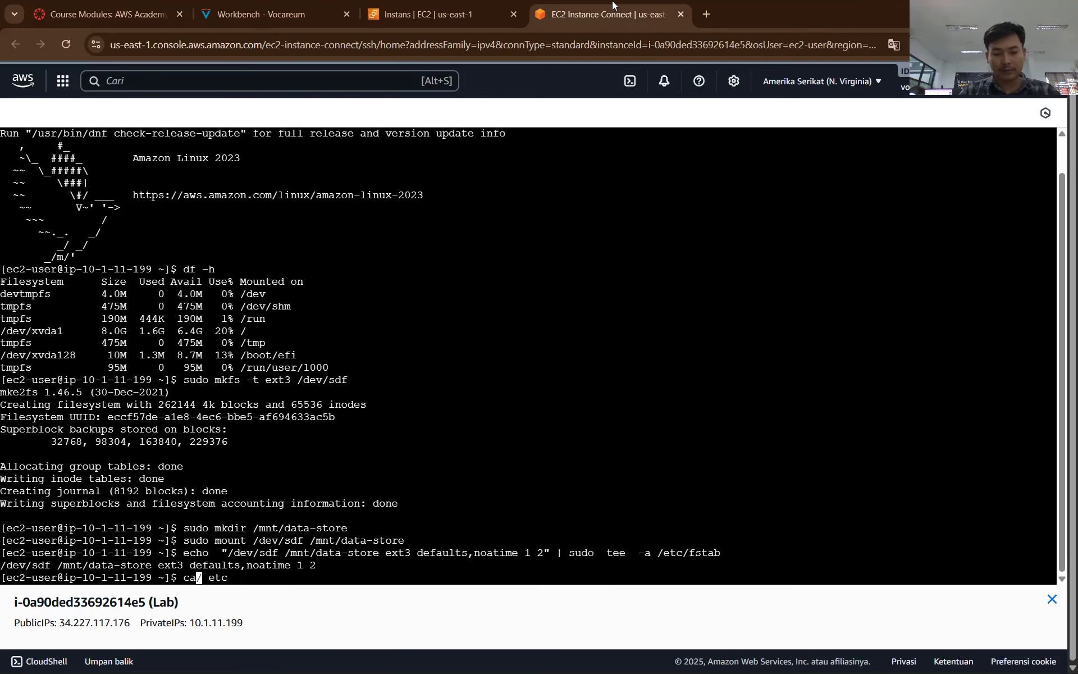
text(t)
key(Right)
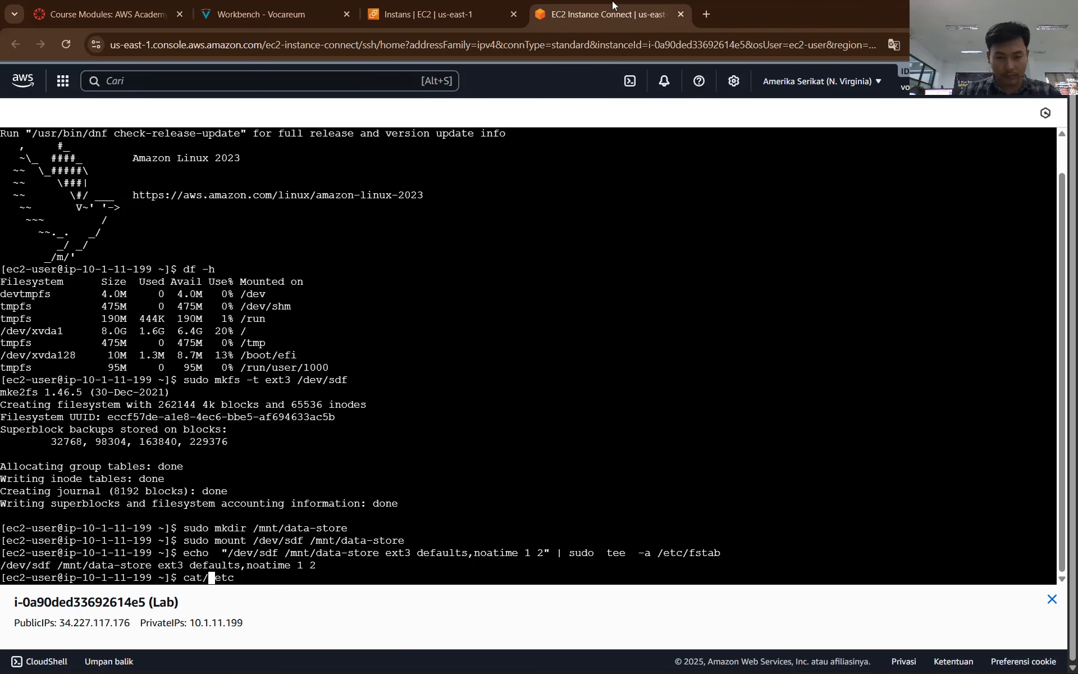
key(BackSpace)
Step: Complete the terminal command as cat /etc/fstab, checking it against the lab instructions, and run it
text(/)
key(Delete)
key(Right)
key(Right)
key(Right)
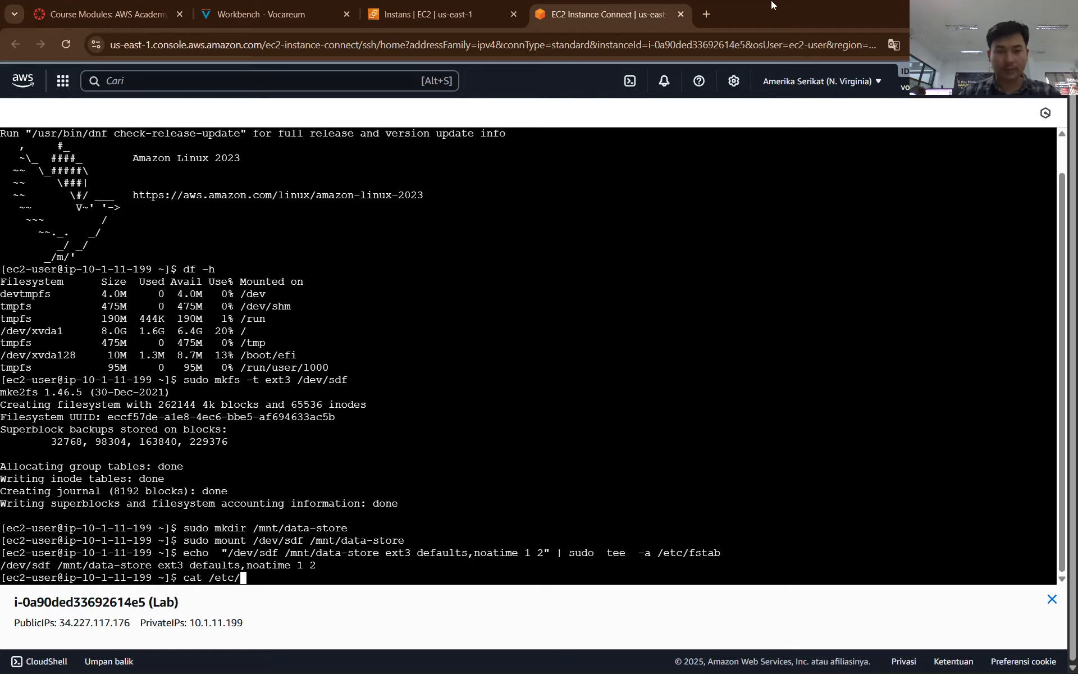
click(281, 2)
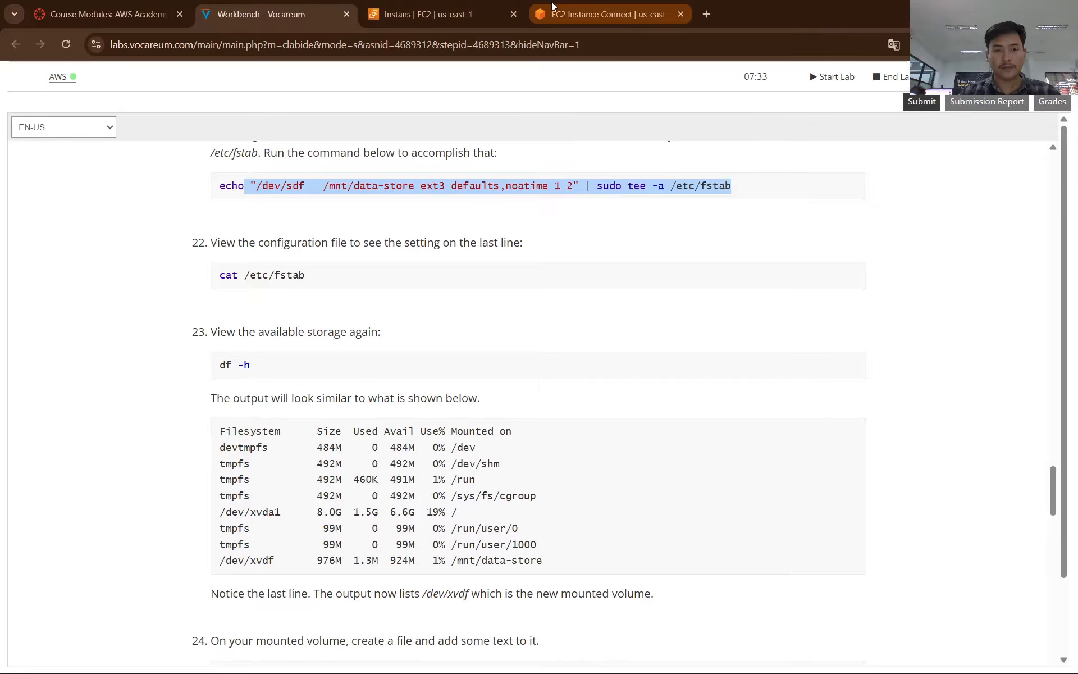
click(610, 6)
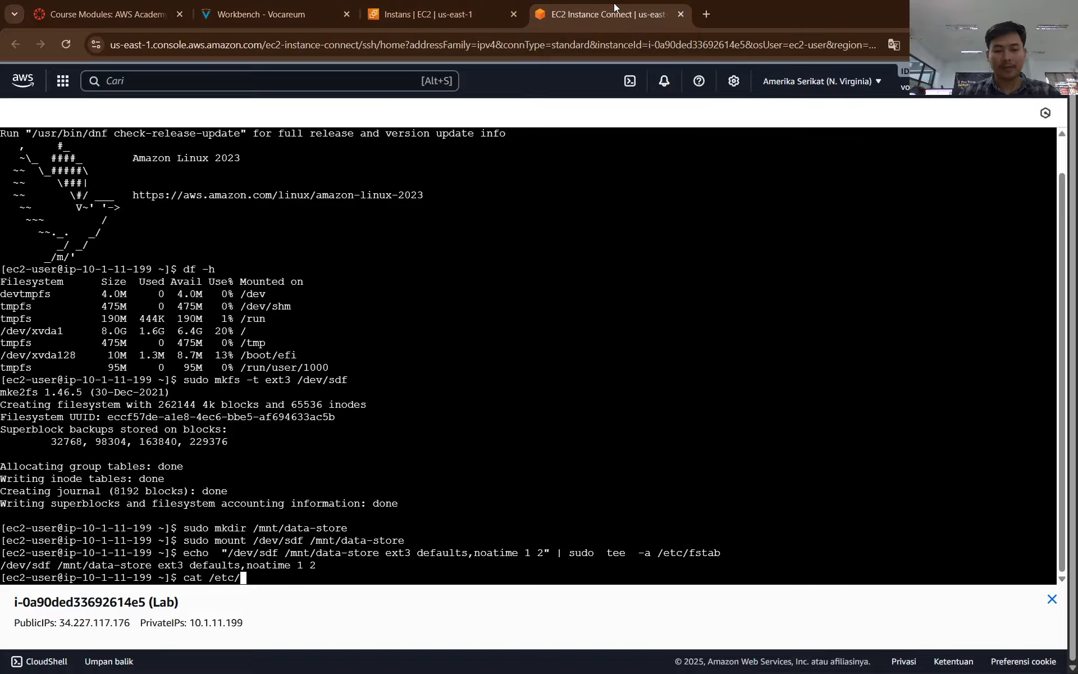
text(fstab)
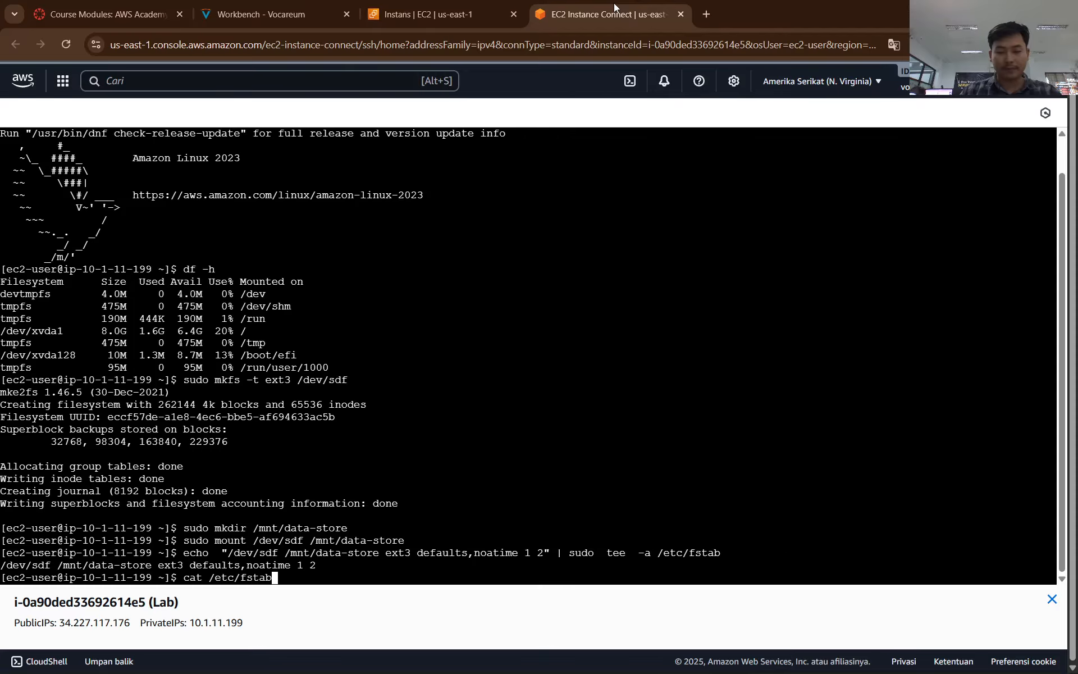
key(Return)
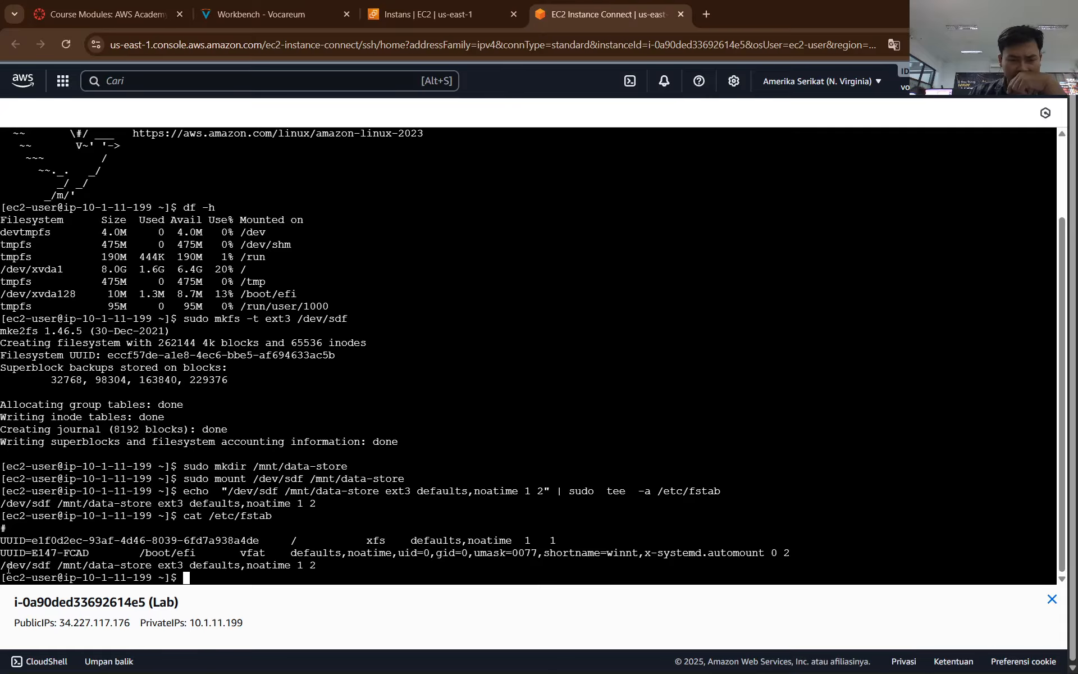
Step: Check the /dev/sdf line at the end of the fstab output and review step 23 on viewing available storage in the lab instructions
drag(2, 564, 318, 570)
click(424, 26)
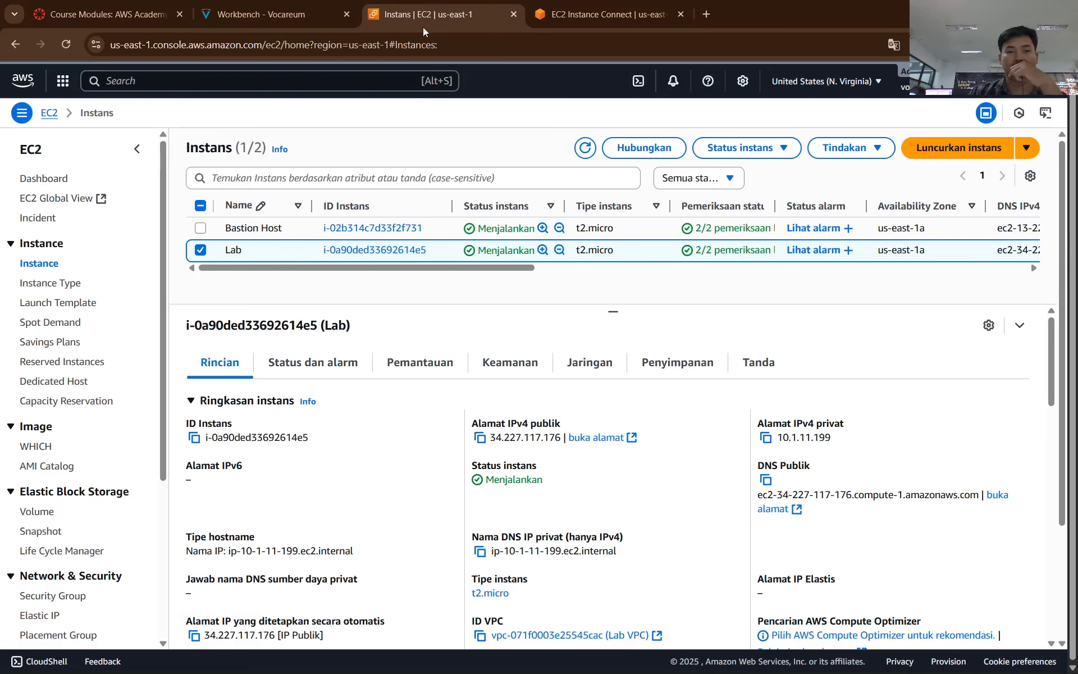
click(281, 15)
scroll(353, 291, down, 1)
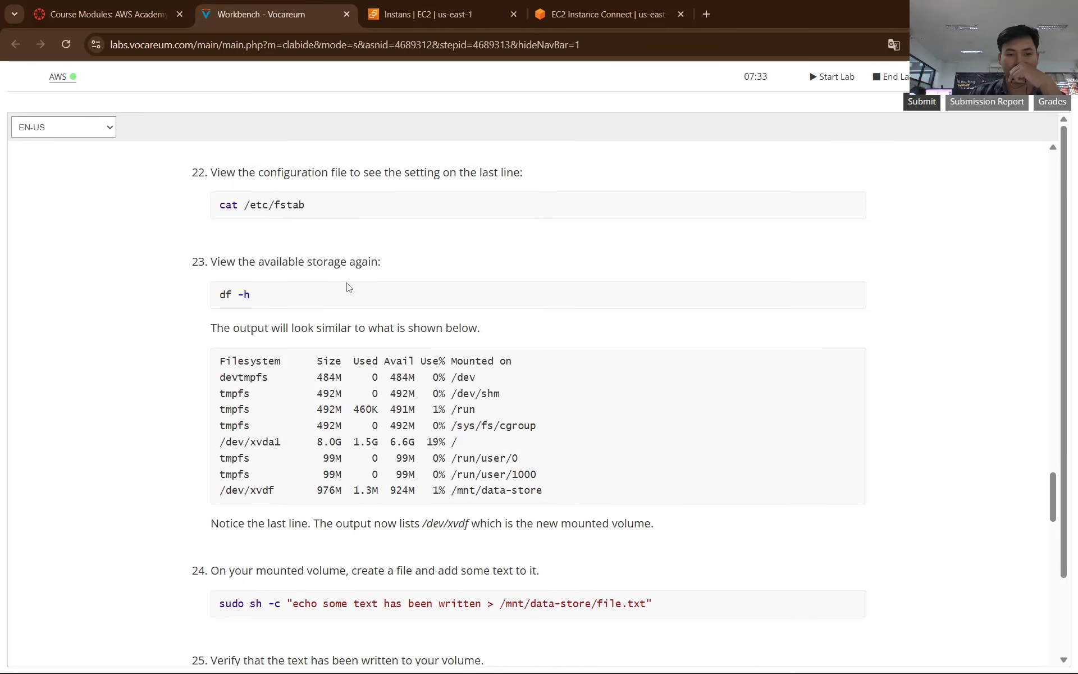
scroll(338, 266, up, 1)
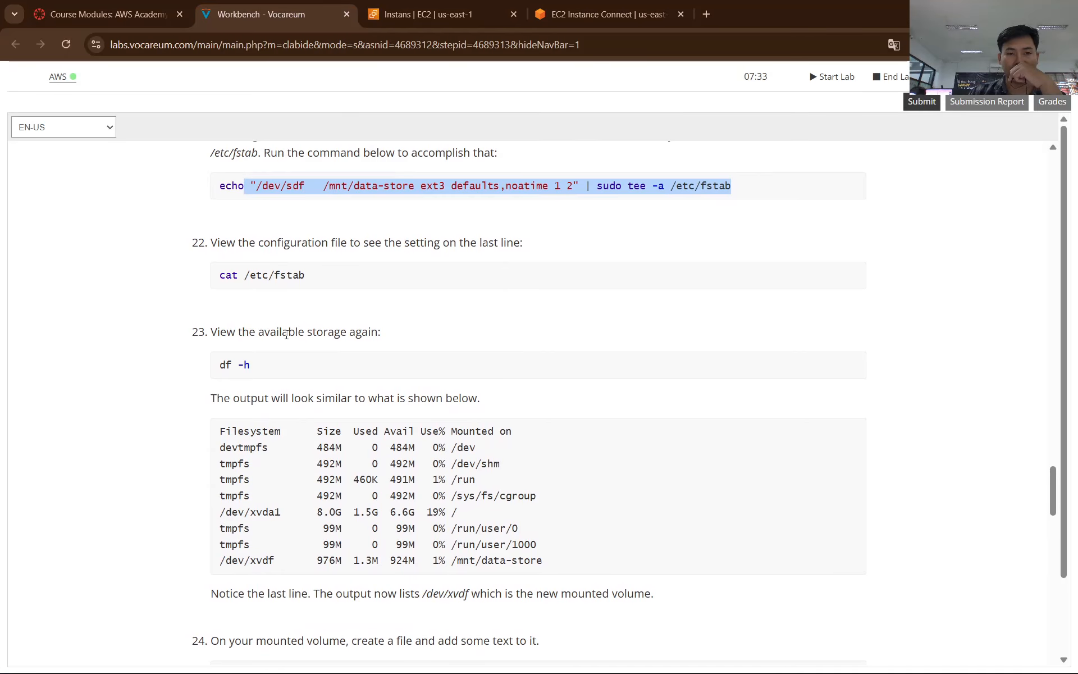
Step: Return to the EC2 Instance Connect terminal and run df -h to view the available storage
click(463, 14)
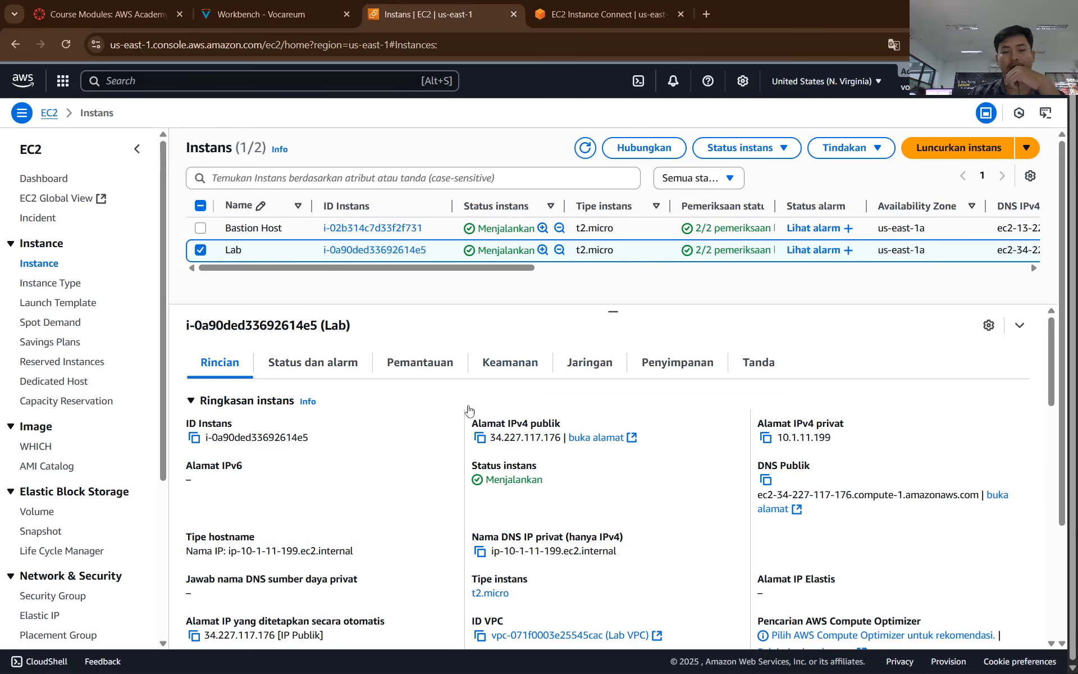
click(589, 14)
click(540, 348)
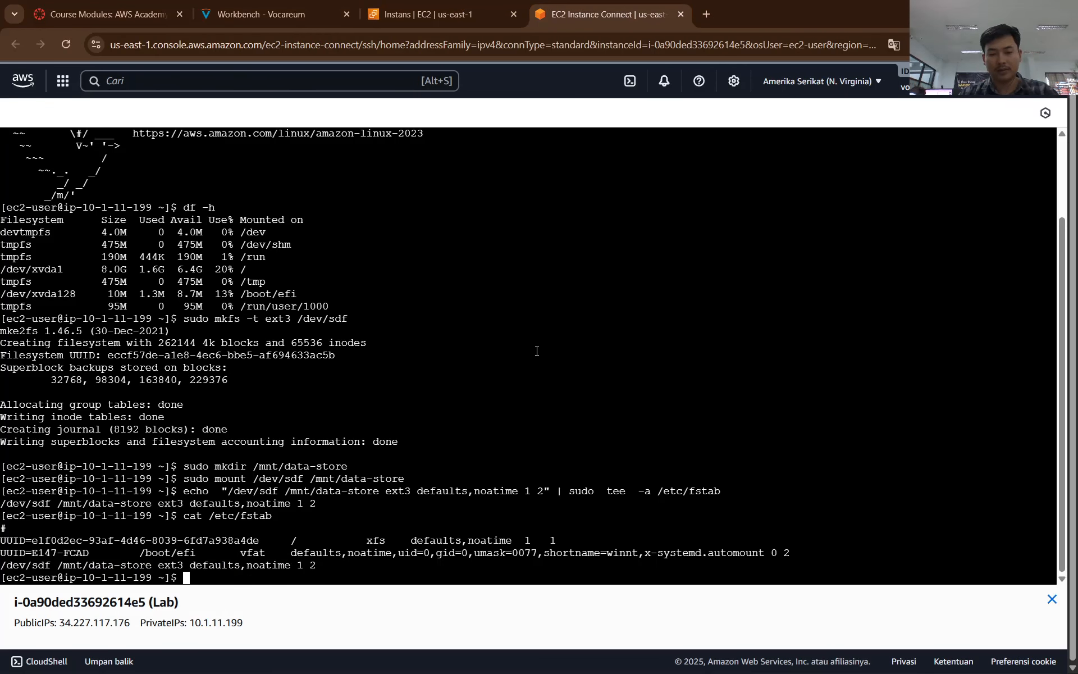
text(s)
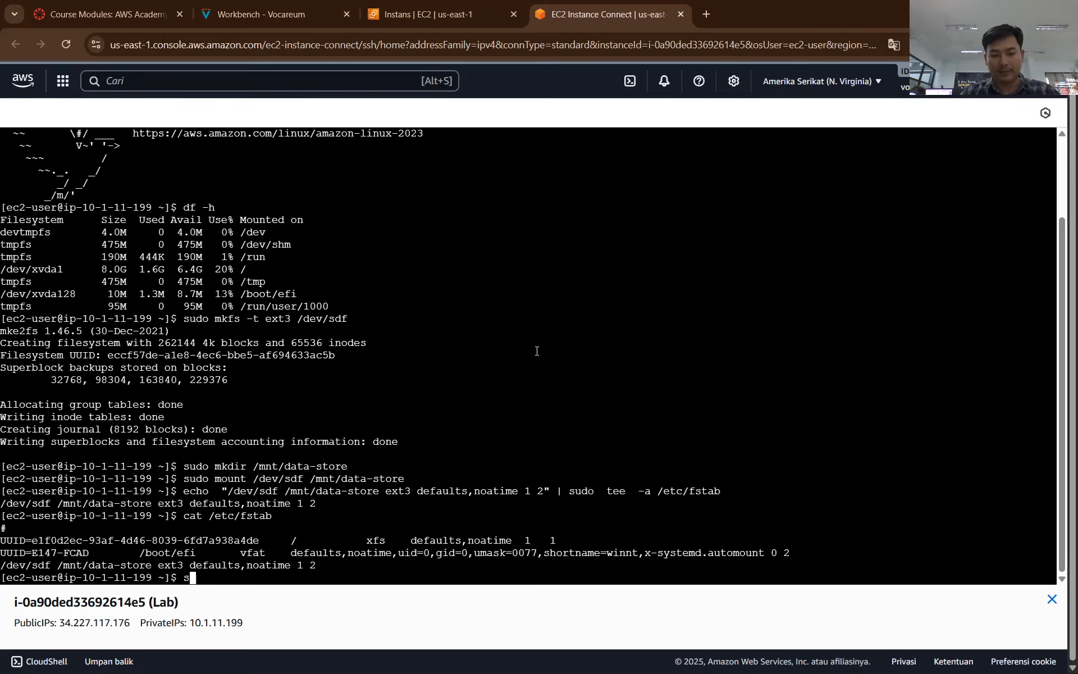
key(BackSpace)
text(df -h)
key(Return)
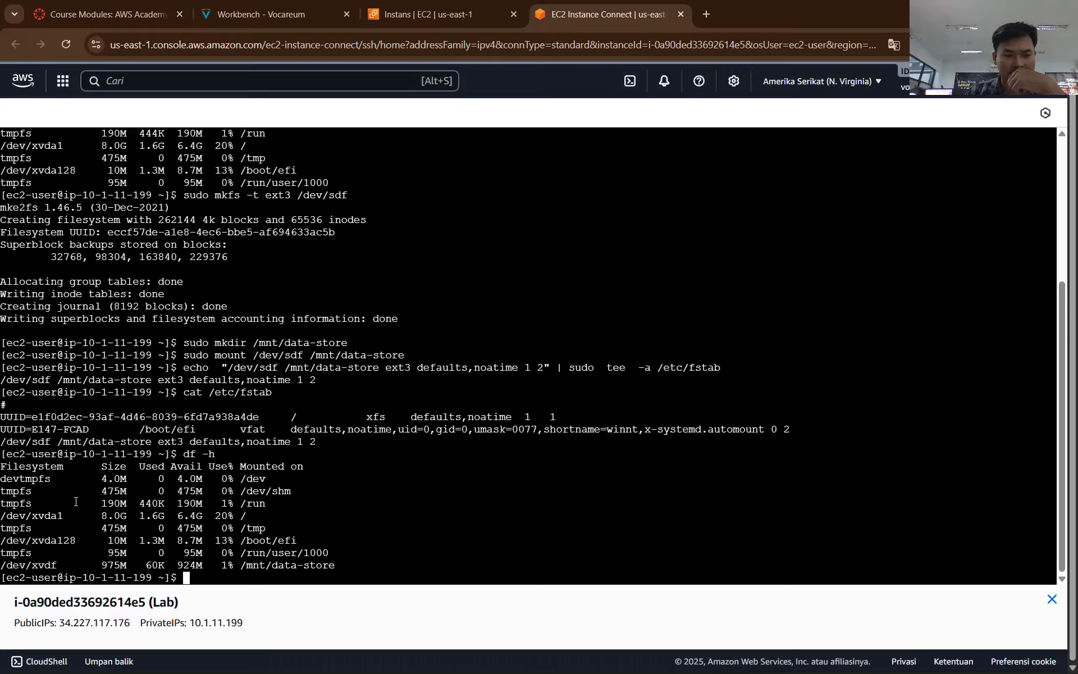
Step: Inspect the device names in the df -h output and read step 23's note on the mounted volume, briefly translating it into Indonesian
double_click(58, 564)
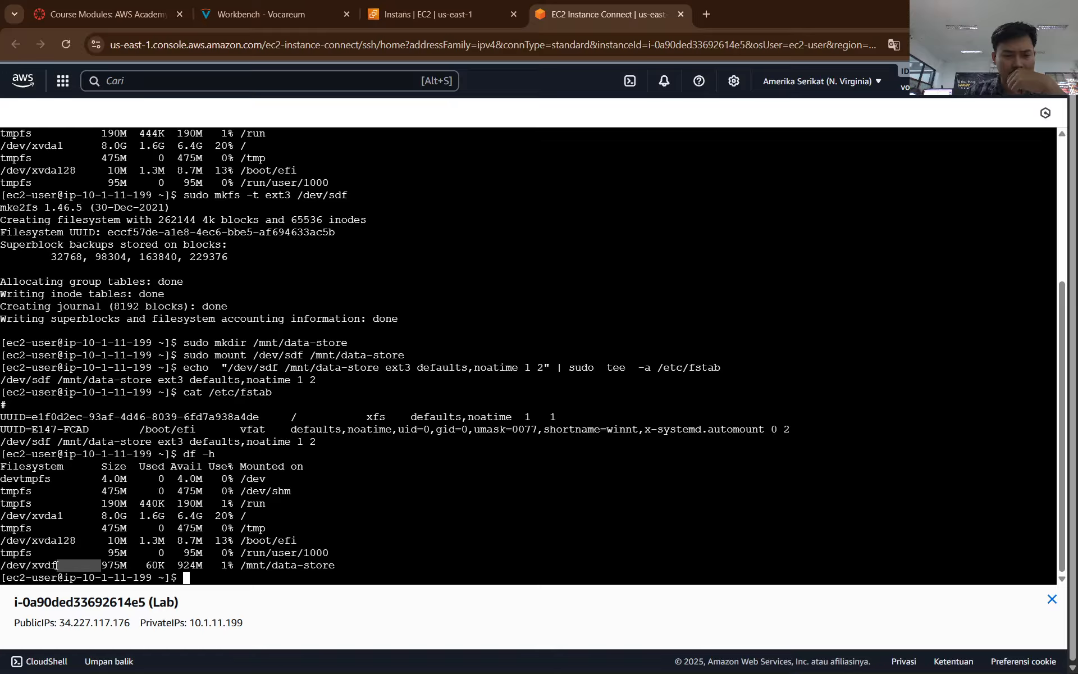
drag(58, 565, 52, 522)
click(69, 517)
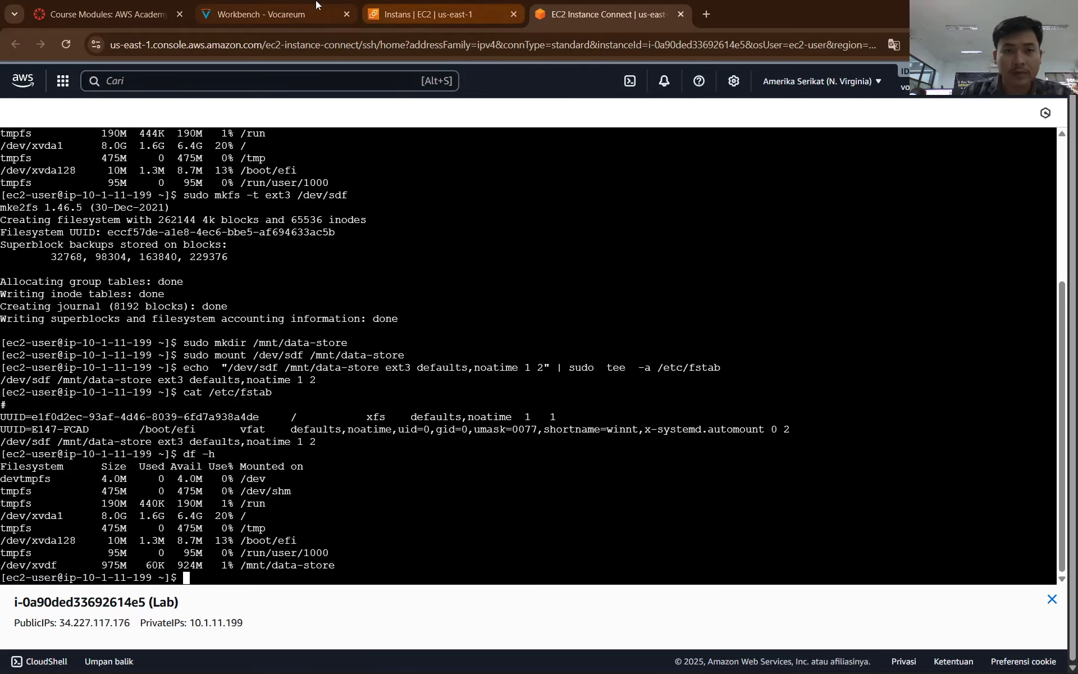
click(261, 14)
scroll(349, 369, down, 2)
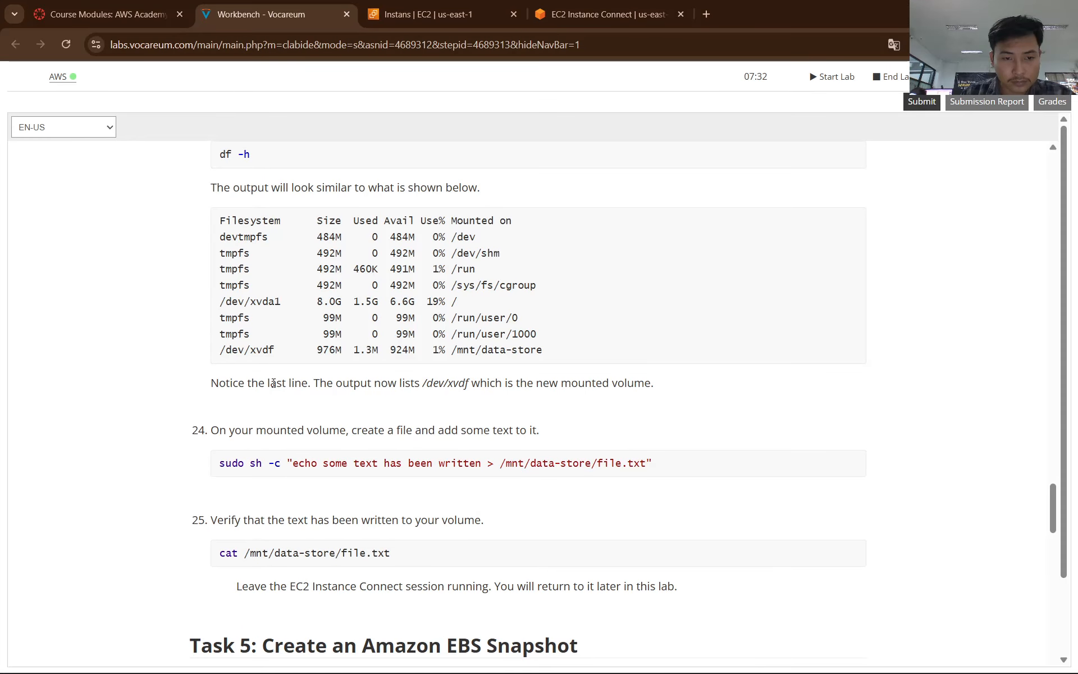
scroll(469, 389, up, 1)
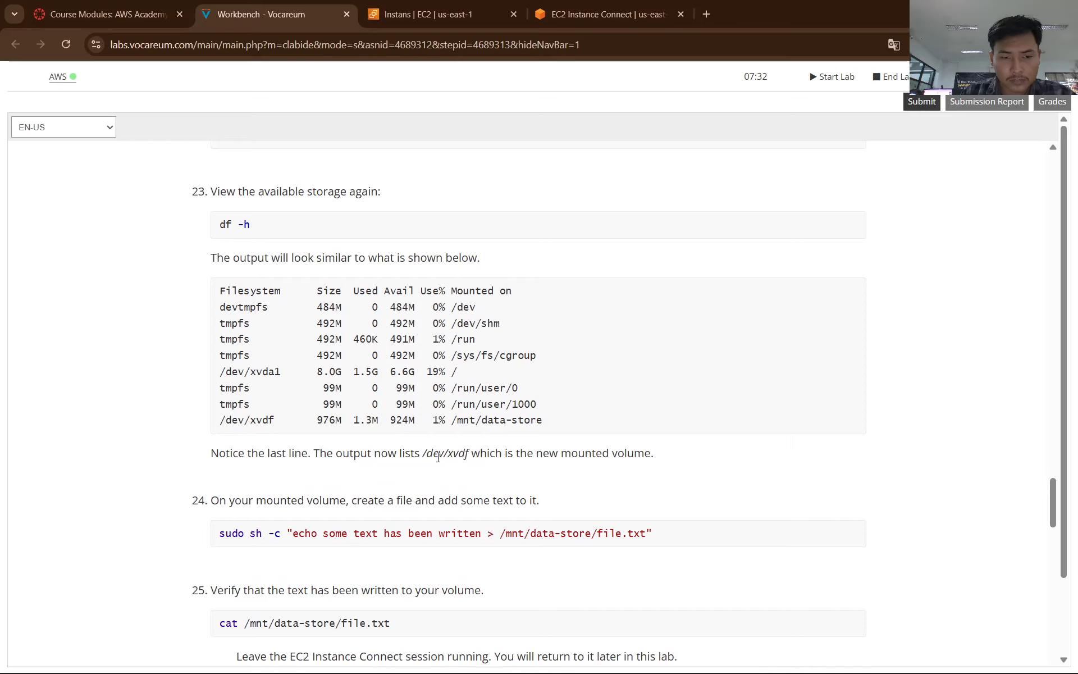
click(892, 45)
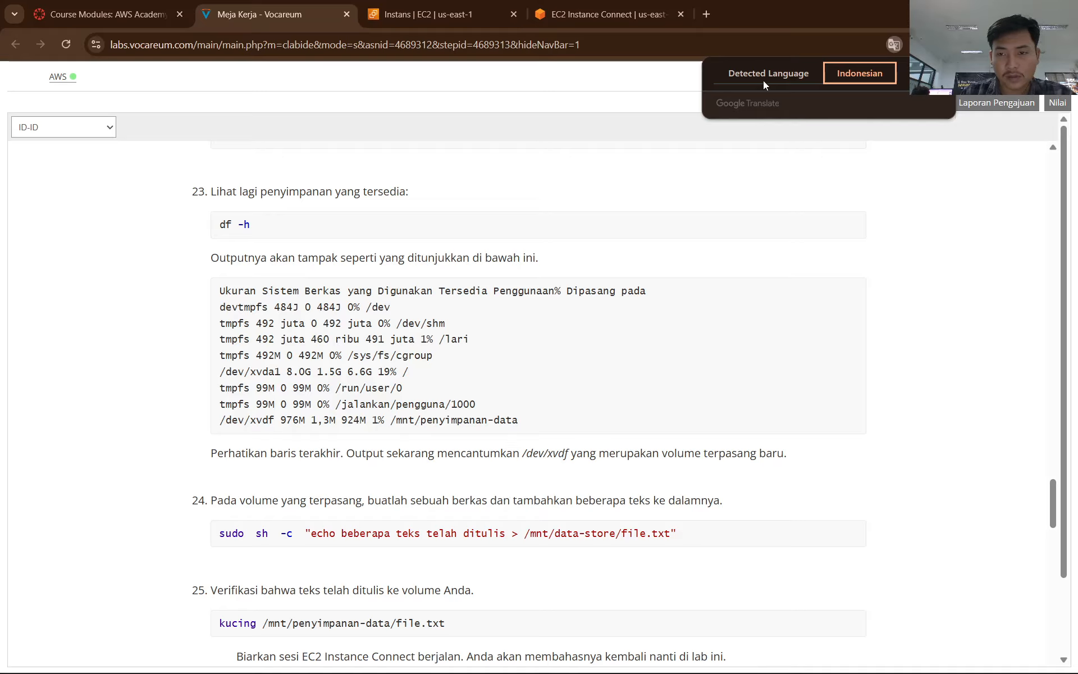
click(783, 73)
Step: Check the /dev/xvdf line and its /mnt/data-store mount point at the end of the terminal's df -h output
click(428, 14)
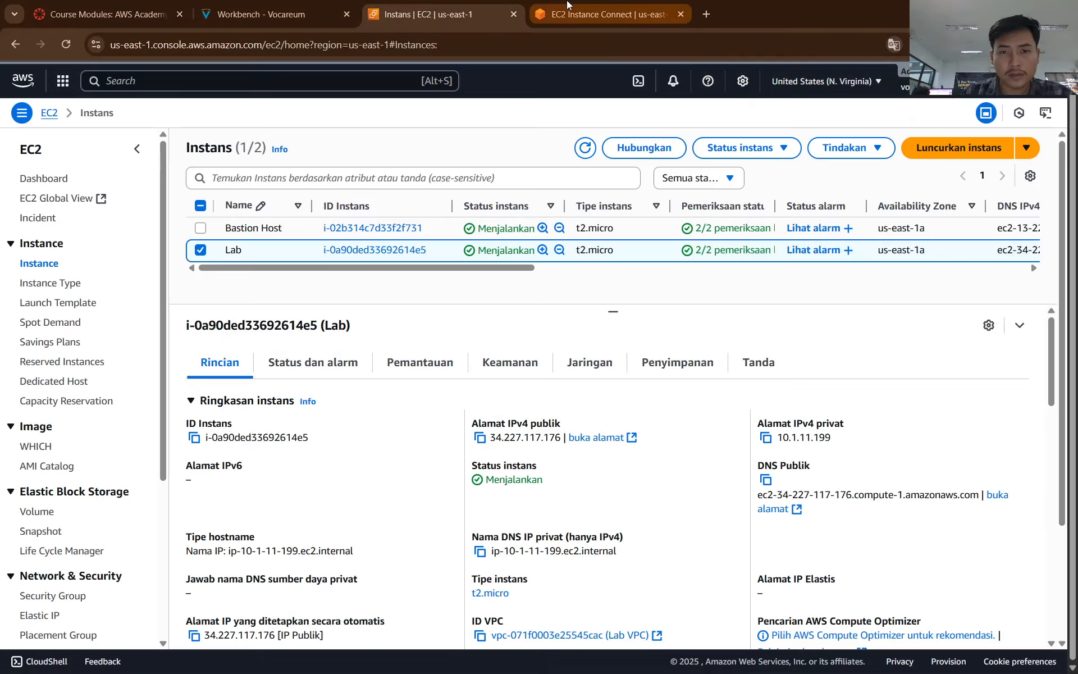
click(604, 14)
drag(66, 558, 6, 561)
click(14, 562)
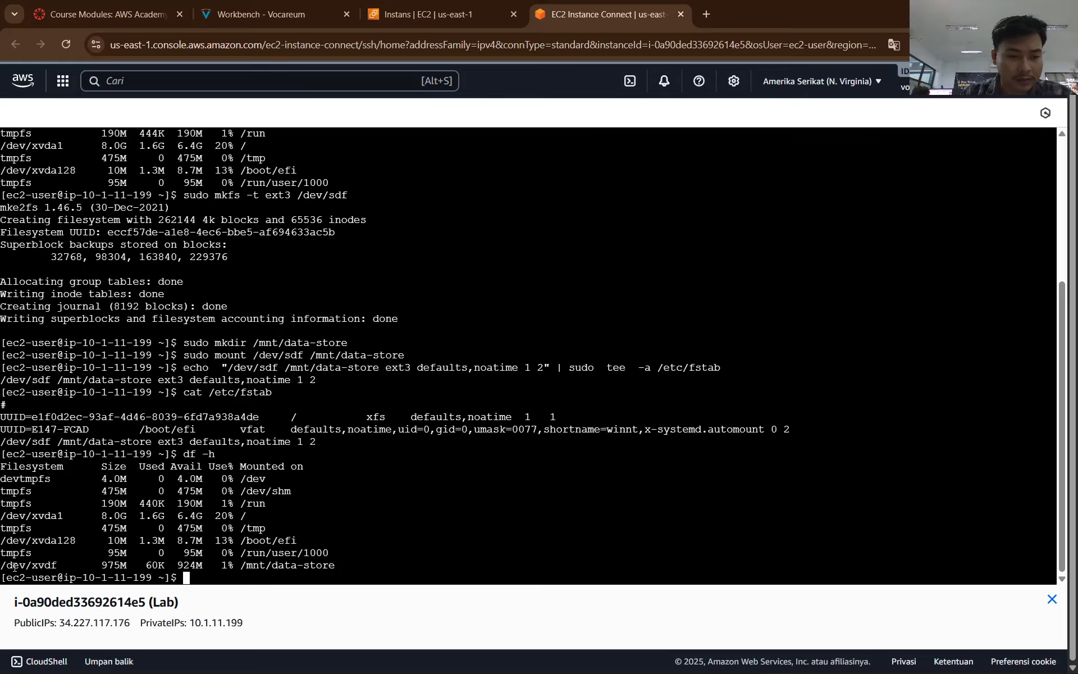
drag(3, 565, 355, 567)
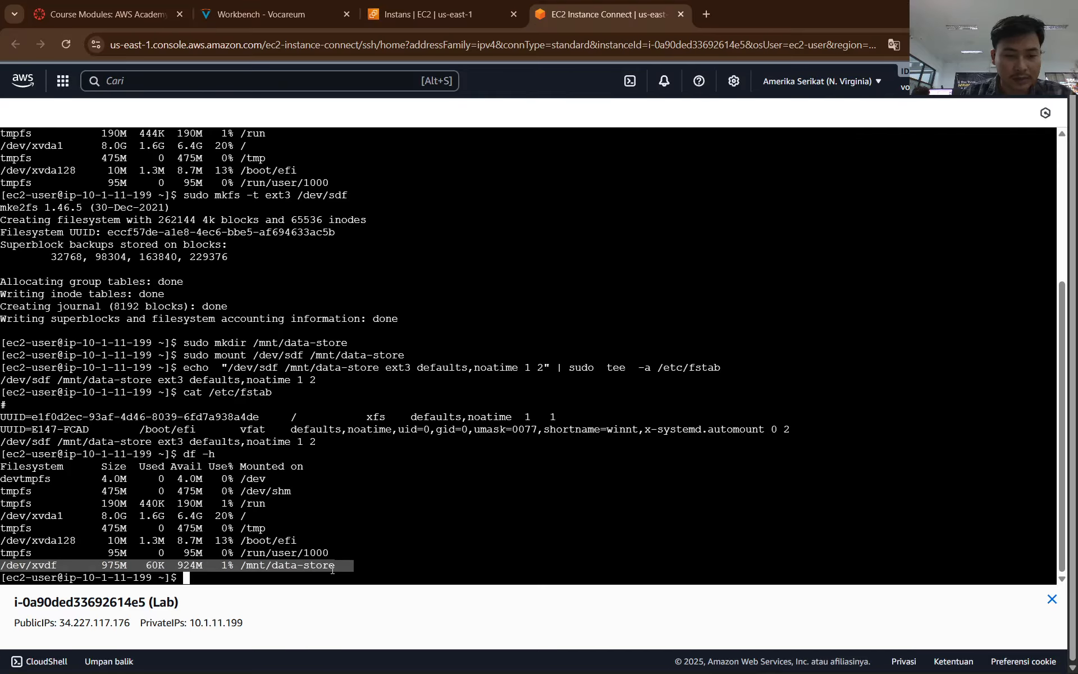
click(331, 570)
drag(237, 567, 337, 567)
click(337, 567)
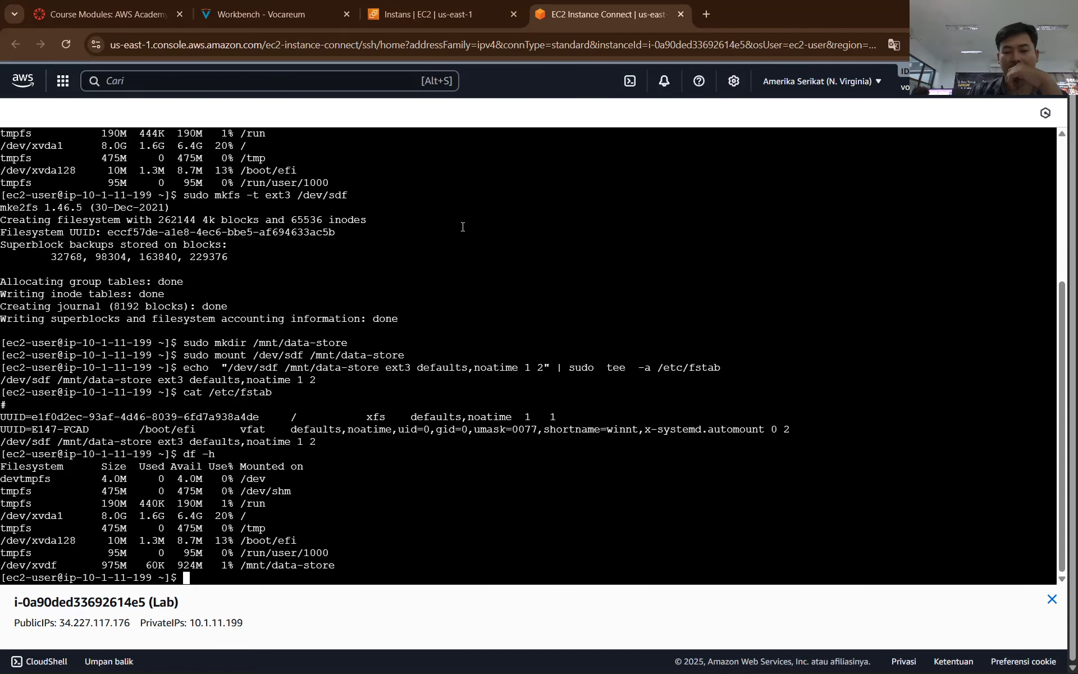
Step: Capture the terminal area showing the cat /etc/fstab and df -h outputs and paste the screenshot into the Word lab report
key(super+shift+s)
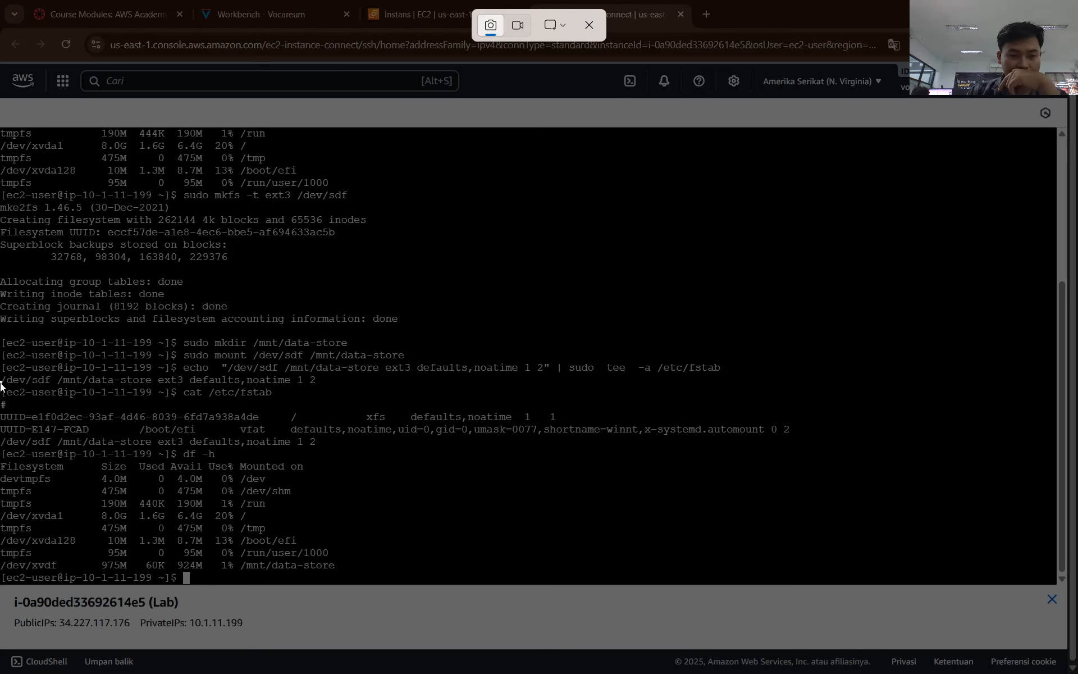
drag(0, 382, 1075, 667)
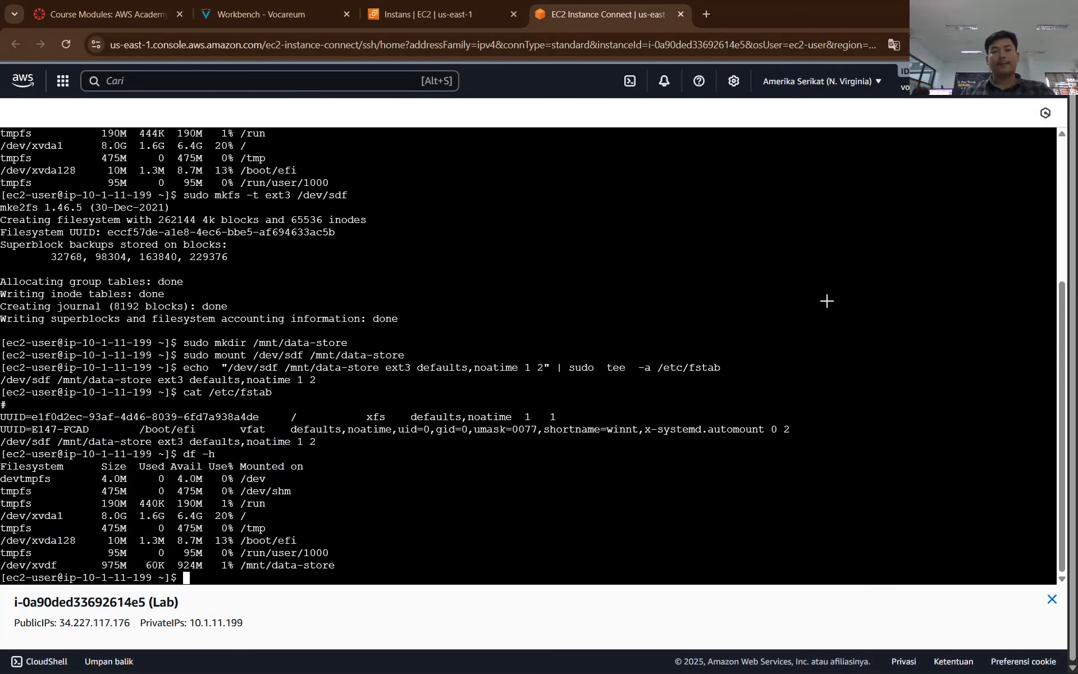
key(alt+Tab)
key(ctrl+v)
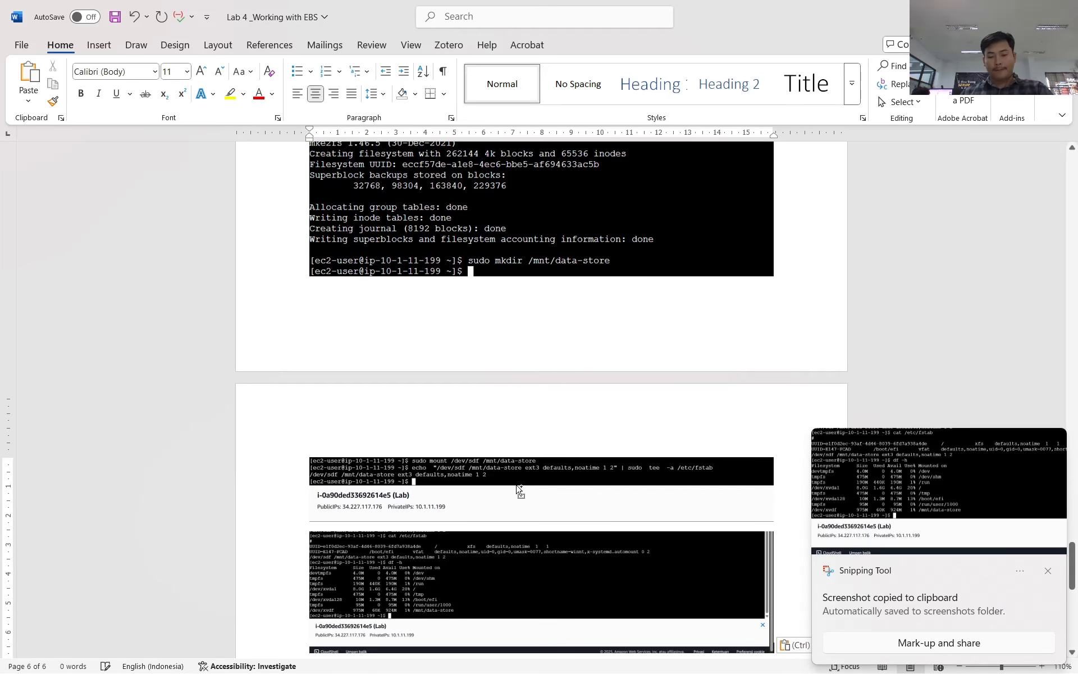
Step: Switch back to the lab instructions in the browser and copy the complete step 24 command that writes text to /mnt/data-store/file.txt
key(alt+Tab)
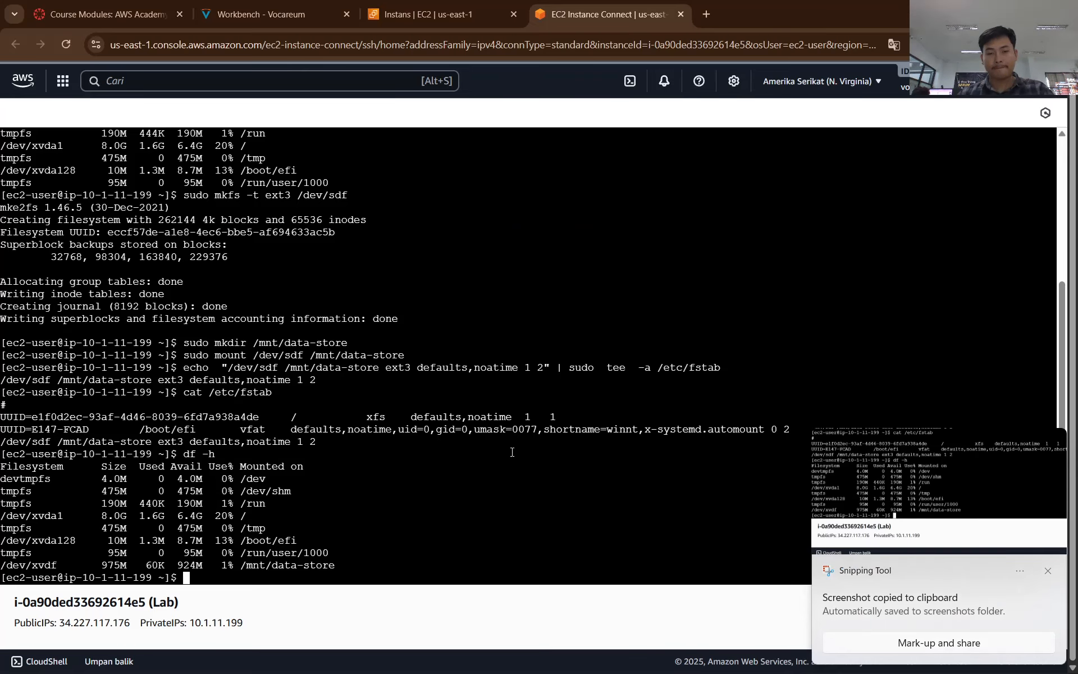
click(406, 5)
click(263, 14)
scroll(413, 317, down, 3)
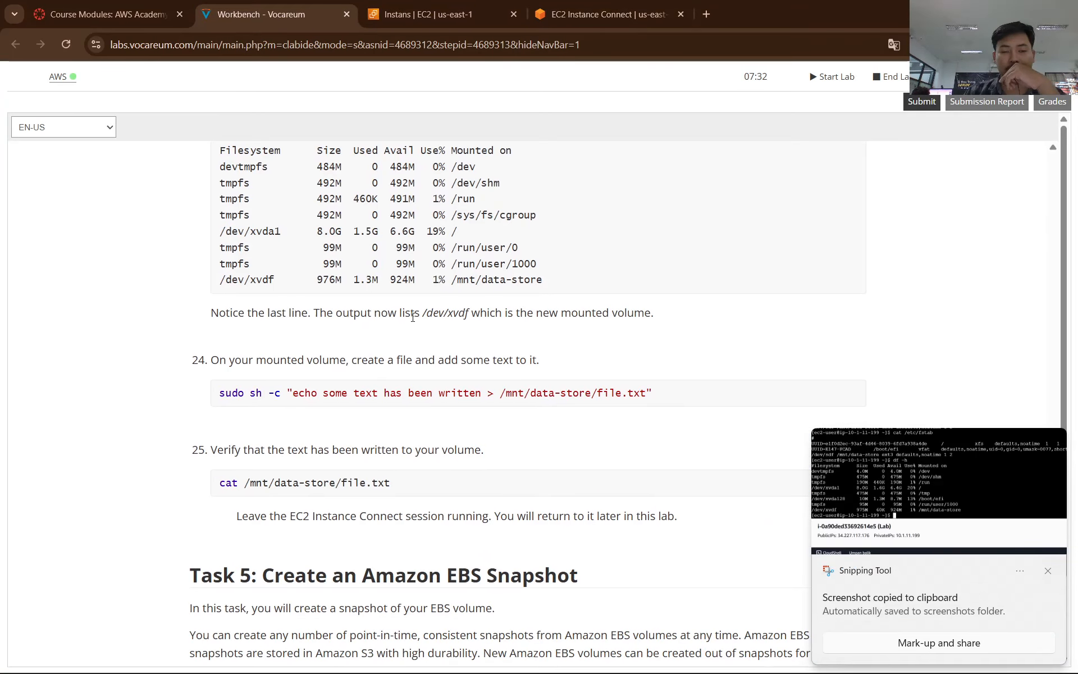
scroll(337, 311, down, 1)
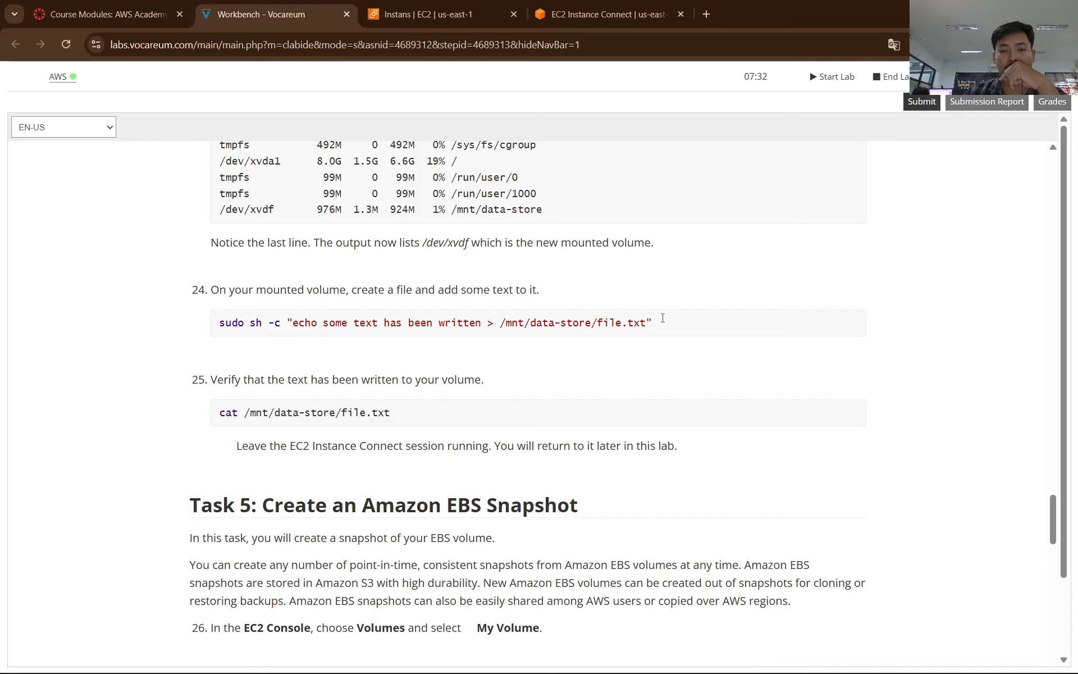
drag(661, 321, 221, 326)
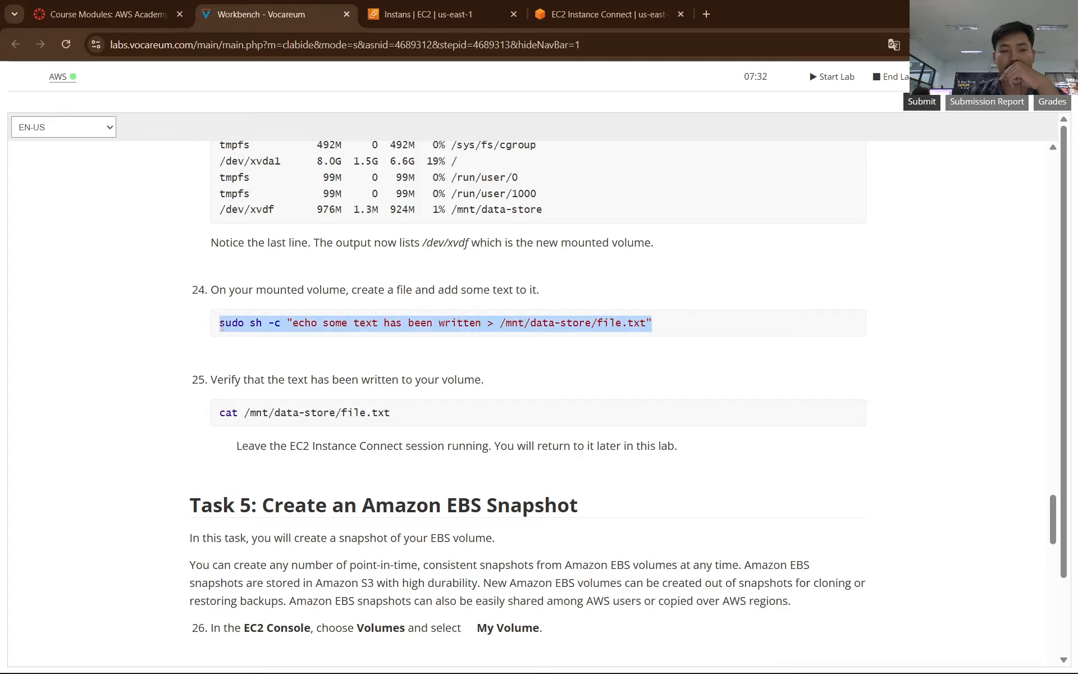
right_click(303, 324)
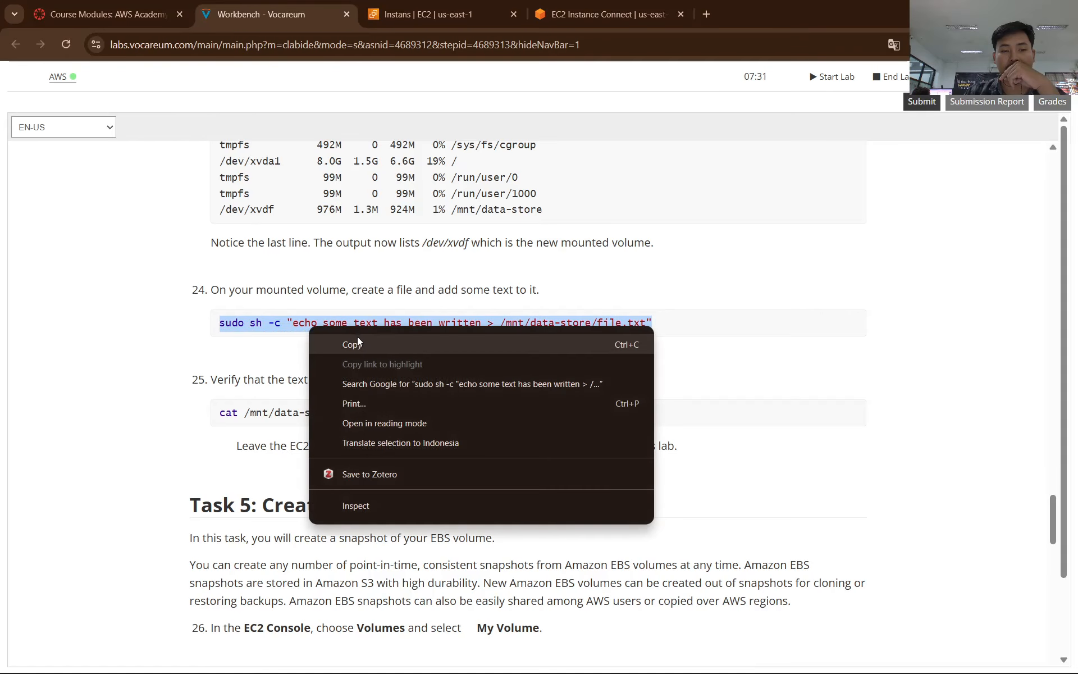
click(357, 336)
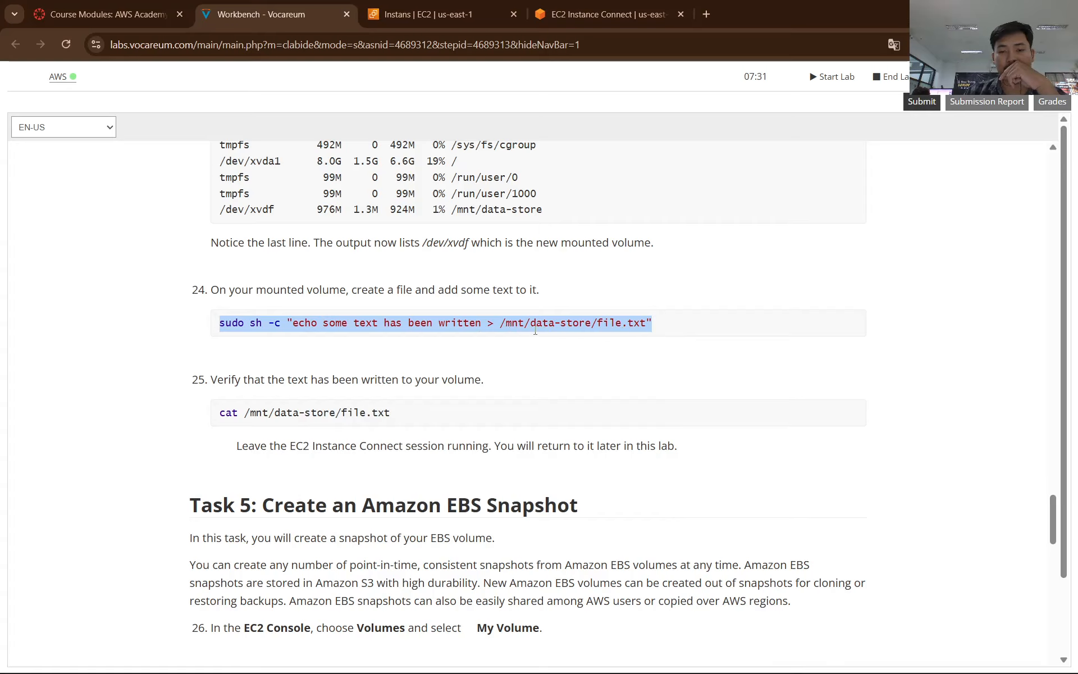
Step: Paste and run sudo sh -c "echo some text has been written > /mnt/data-store/file.txt" in the EC2 terminal
click(612, 350)
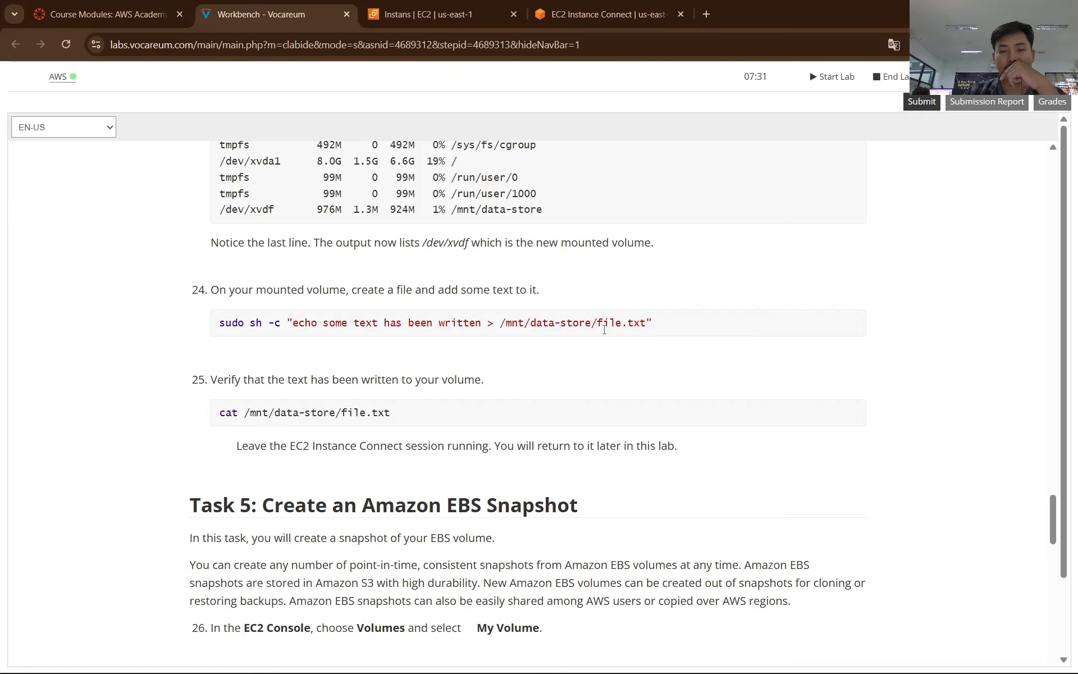
double_click(605, 326)
click(613, 351)
click(575, 7)
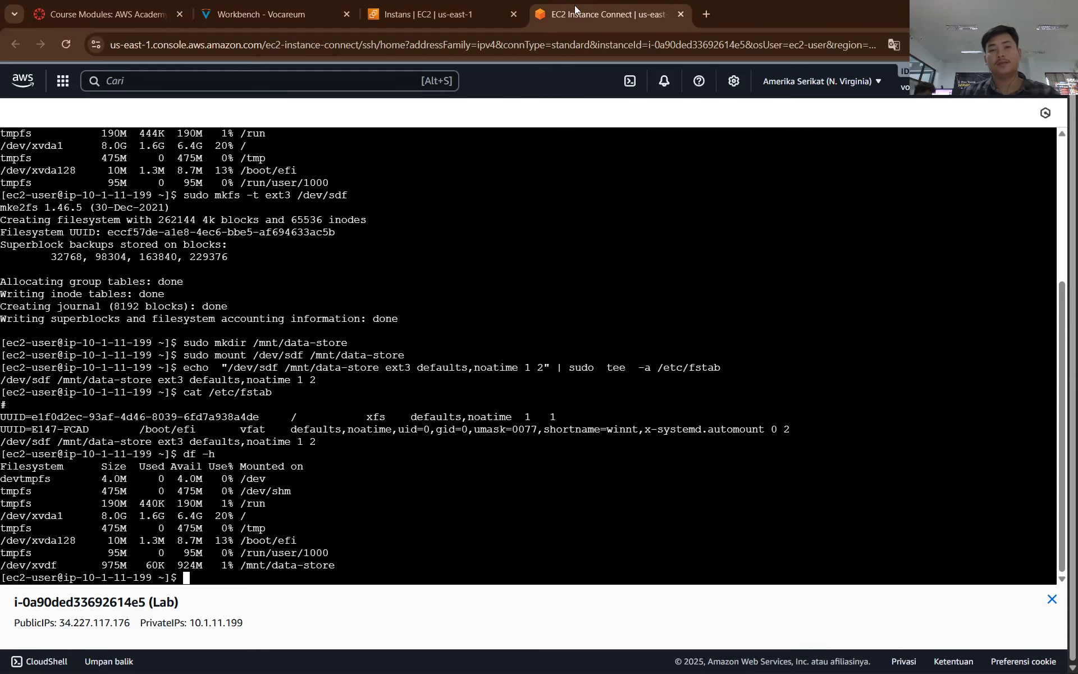
right_click(443, 488)
click(503, 330)
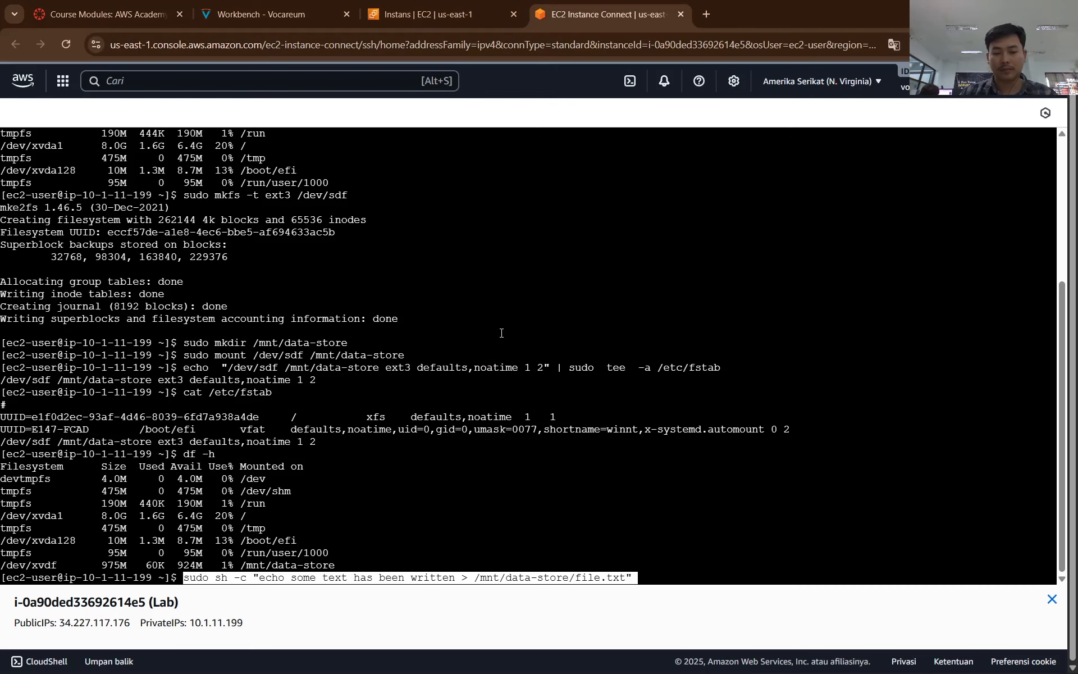
key(Return)
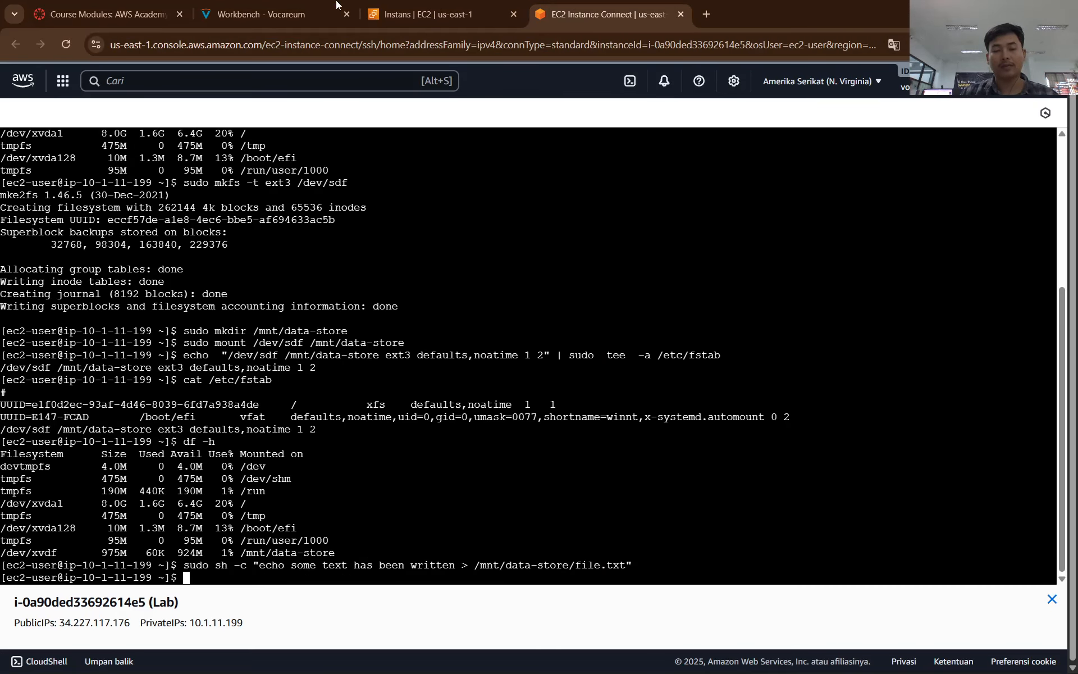
Step: Check the step 25 command in the lab instructions and run cat /mnt/data-store/file.txt in the EC2 terminal
click(441, 4)
click(292, 8)
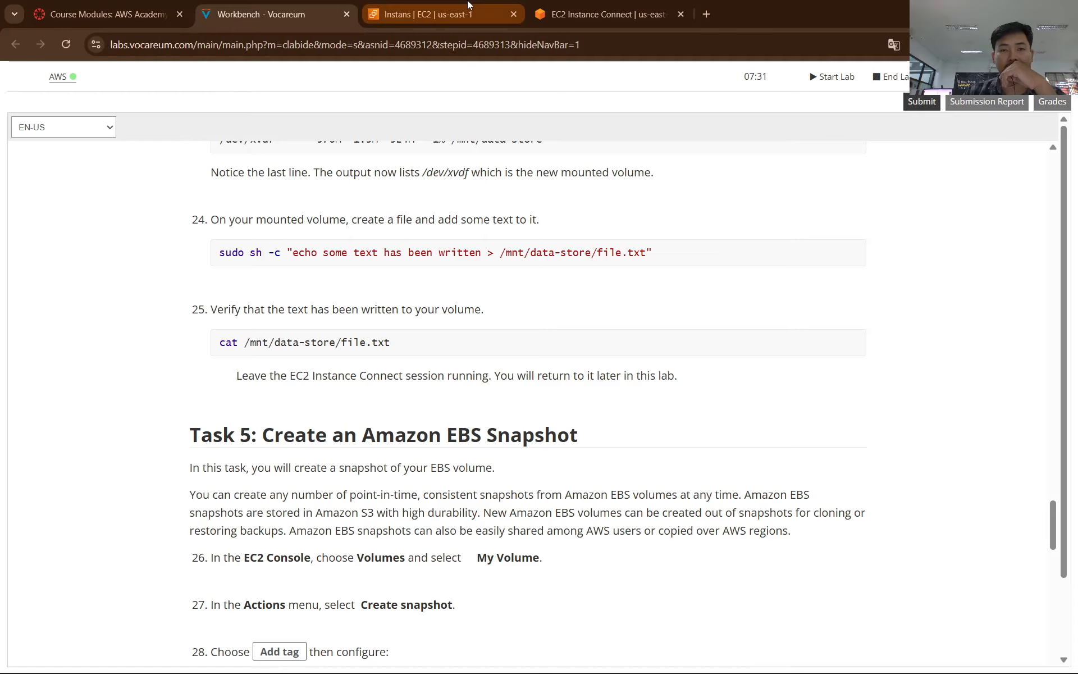
click(587, 7)
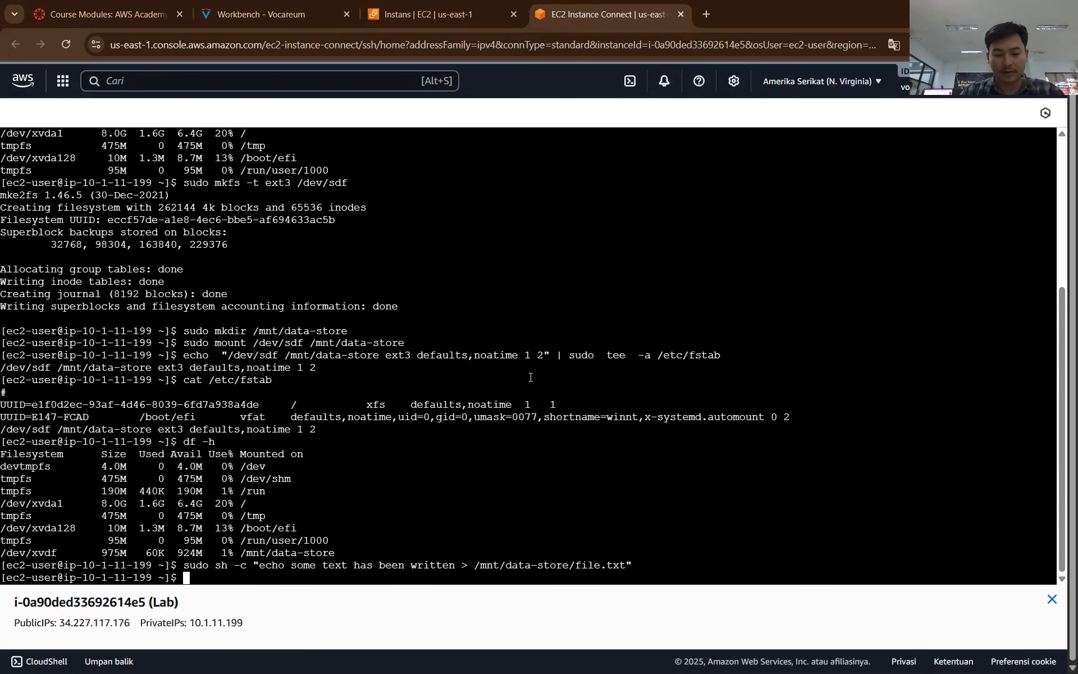
text(cat)
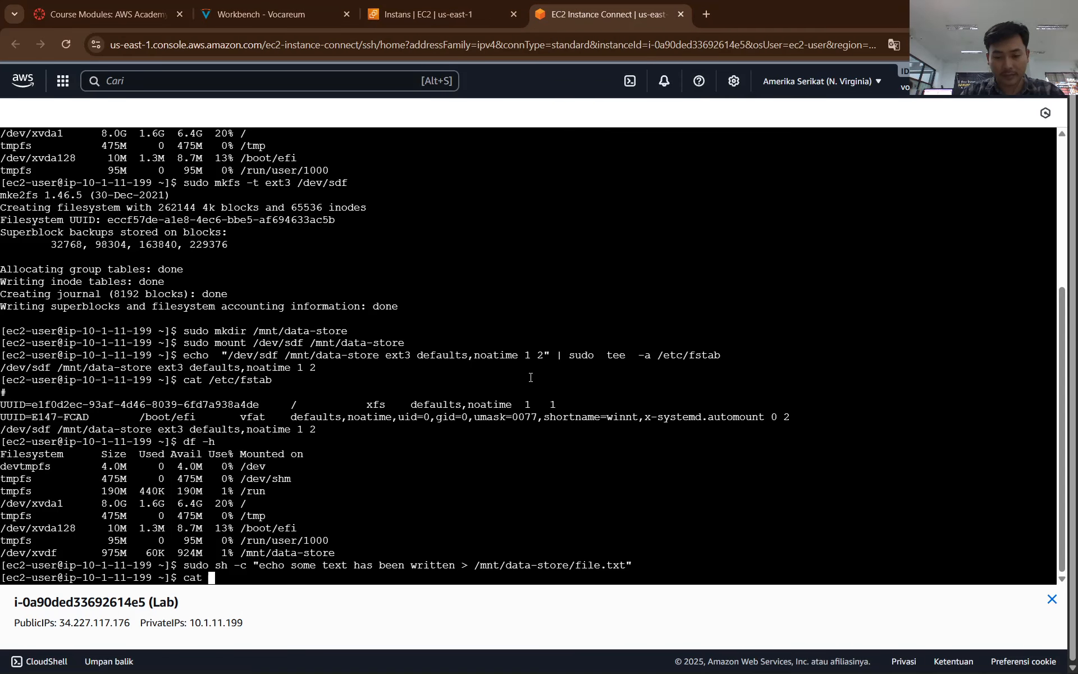
text( /mnt)
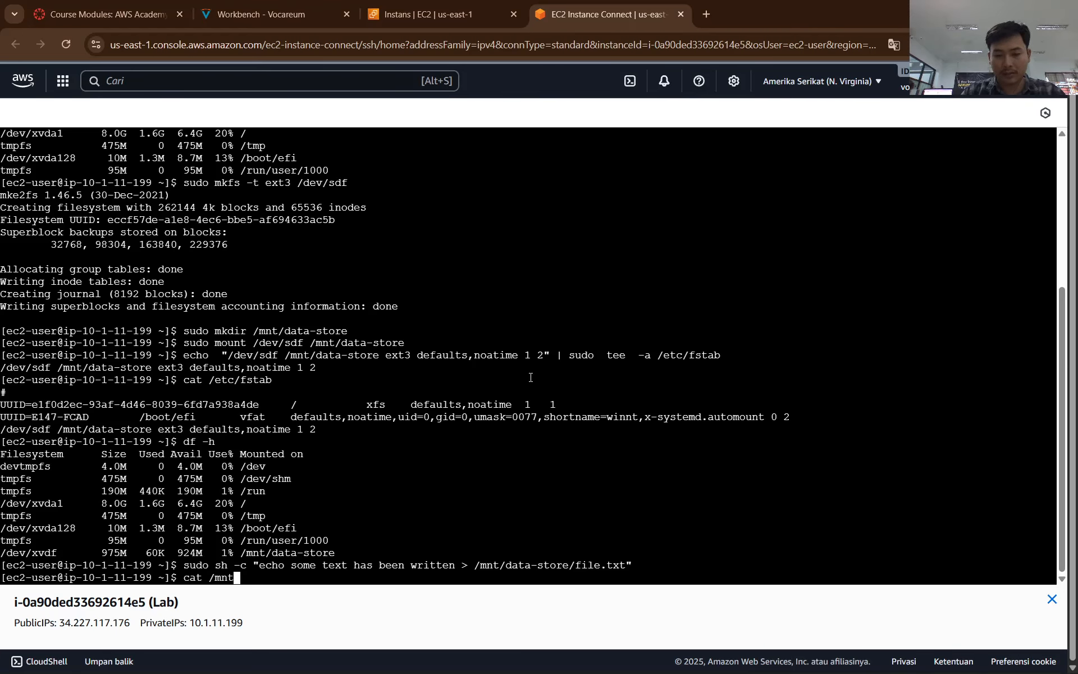
text(/data-st)
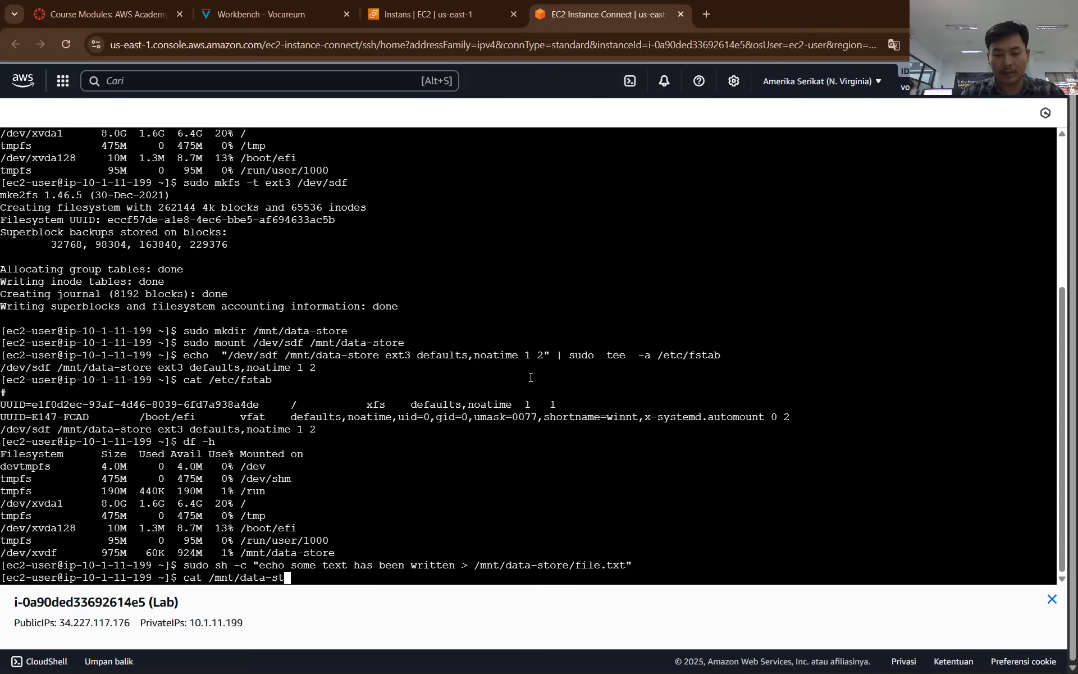
text(re)
key(BackSpace)
key(BackSpace)
text(ore)
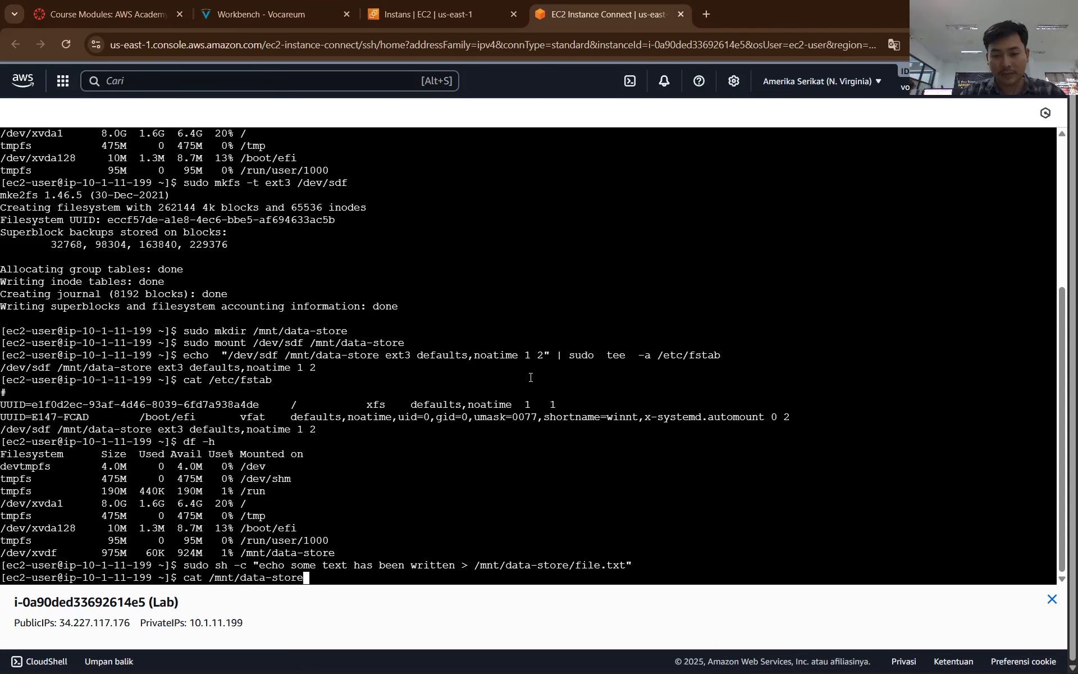
text(/)
text(f)
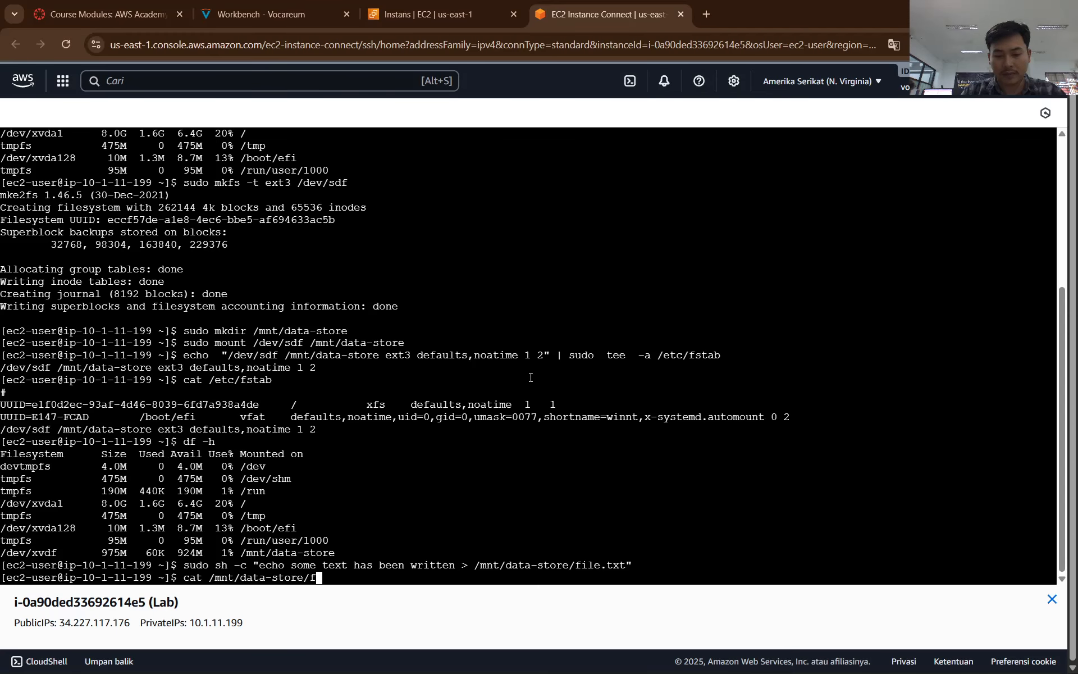
text(ile.txt)
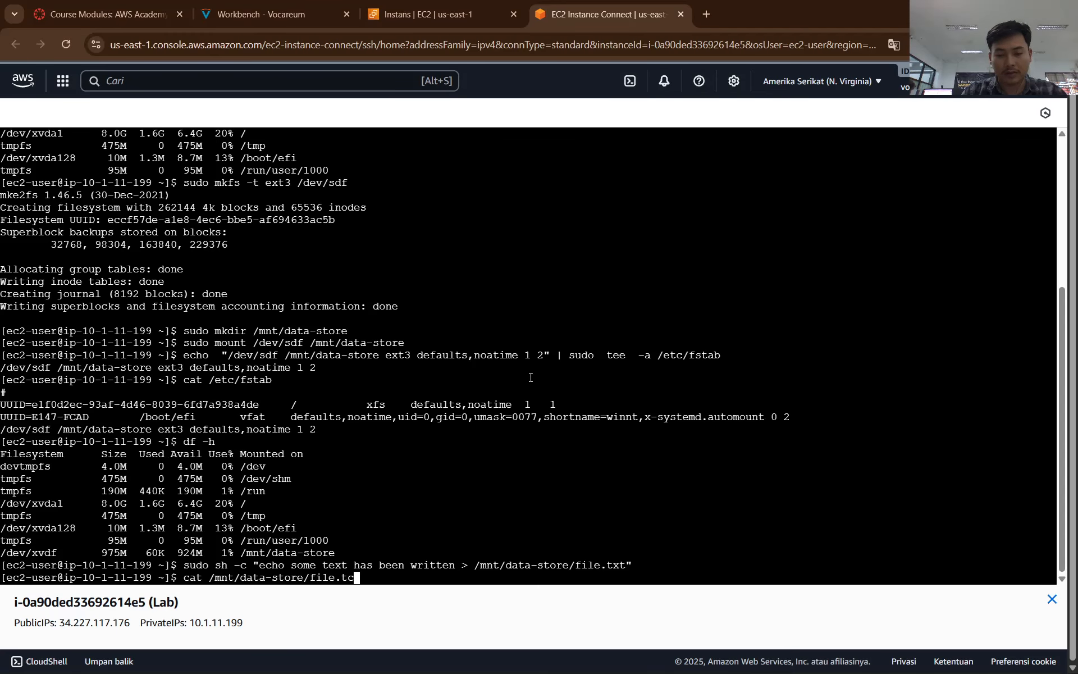
key(Return)
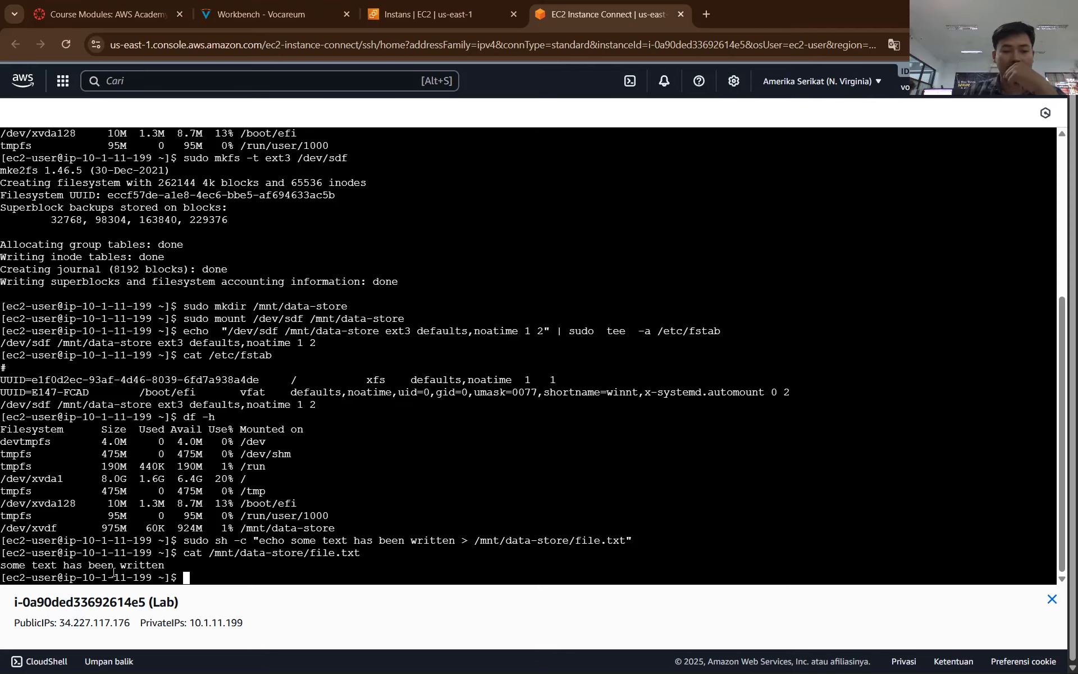
Step: Check the instructions after step 25, capture the terminal area showing the file.txt write and cat commands, and paste it into the Word lab report
click(261, 14)
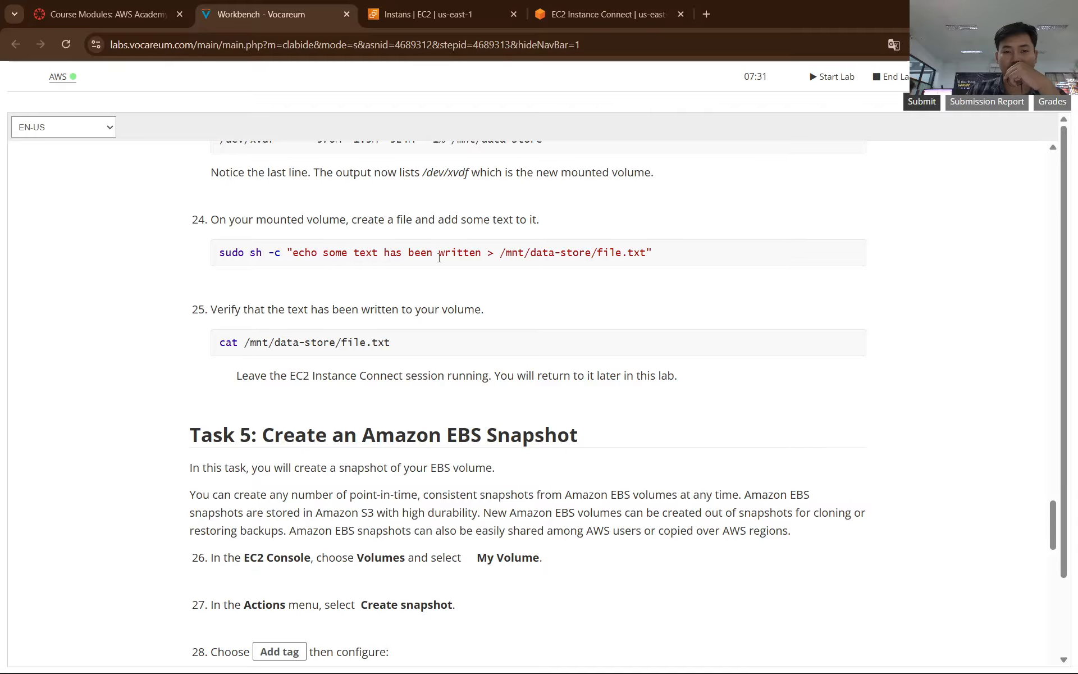
scroll(412, 316, down, 1)
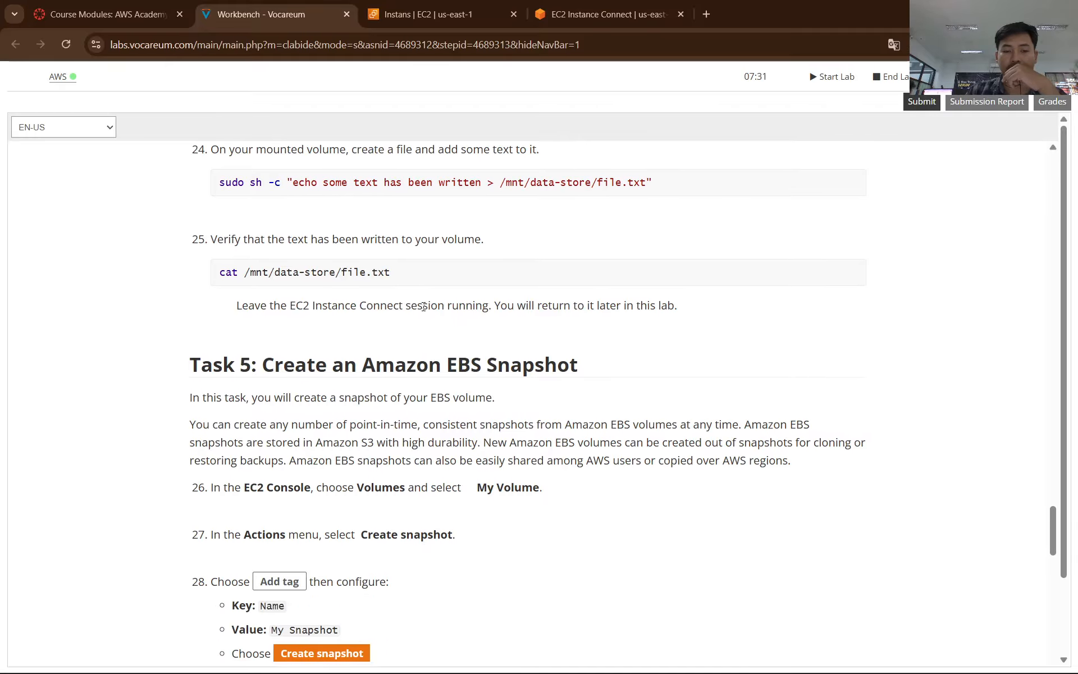
click(595, 14)
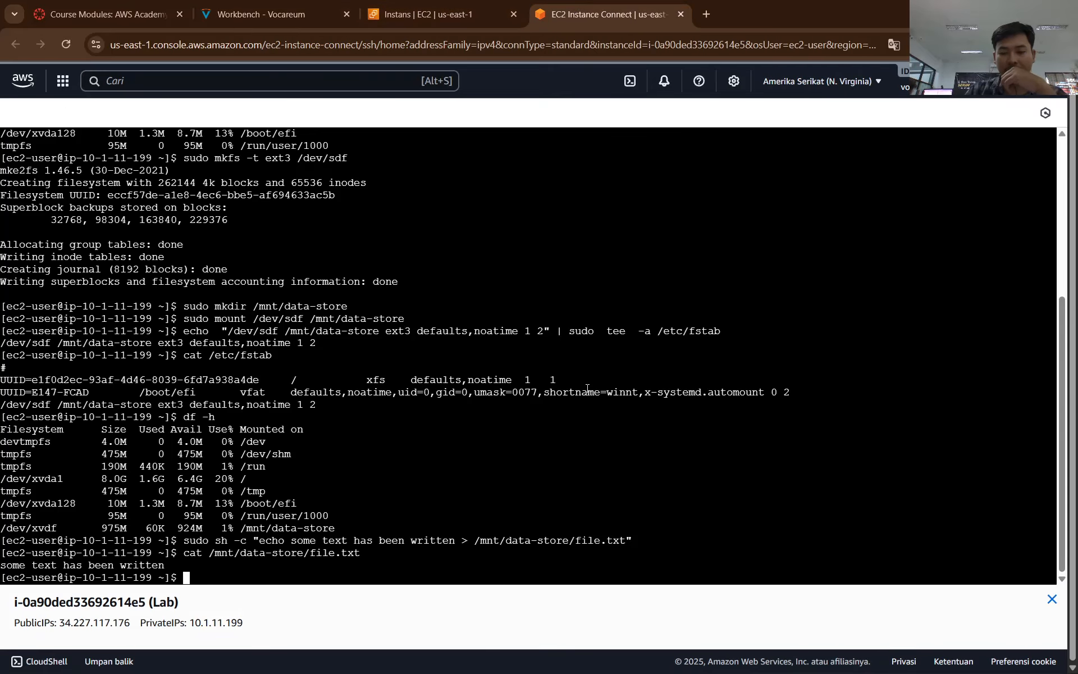
key(super+shift+s)
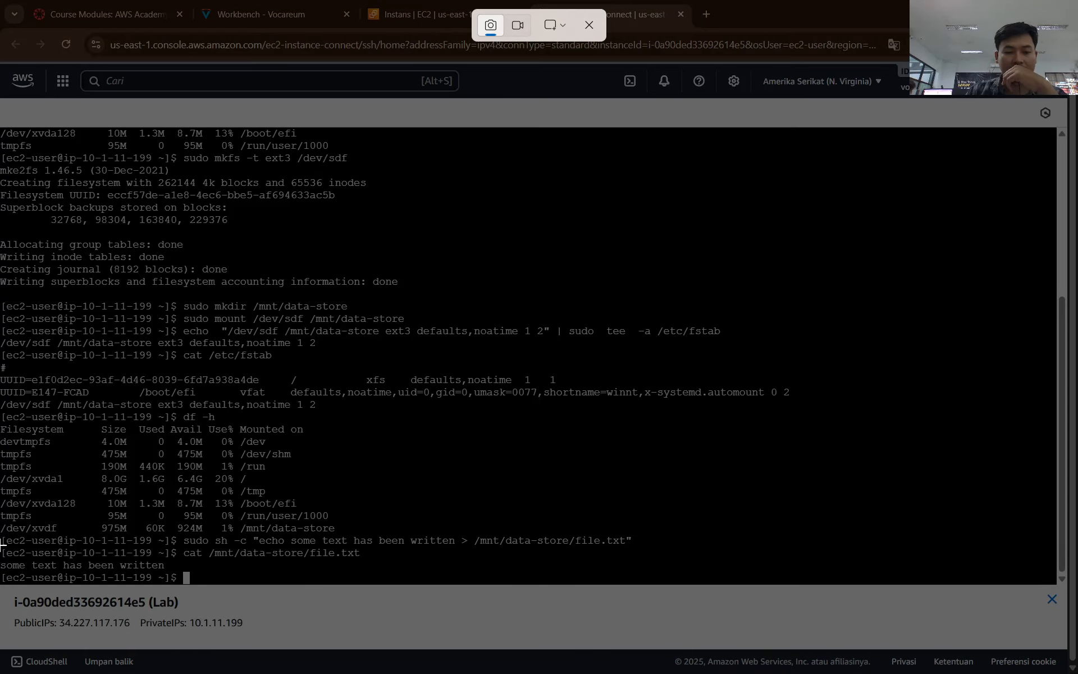
drag(1, 528, 1077, 673)
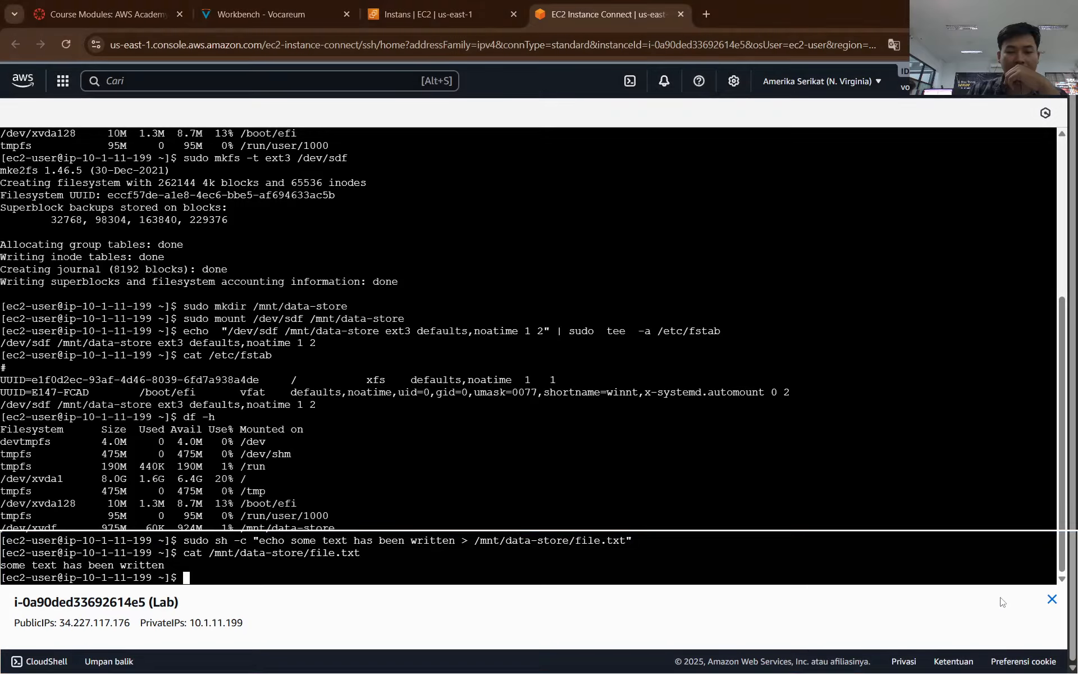
key(alt+Tab)
key(ctrl+v)
scroll(496, 510, down, 2)
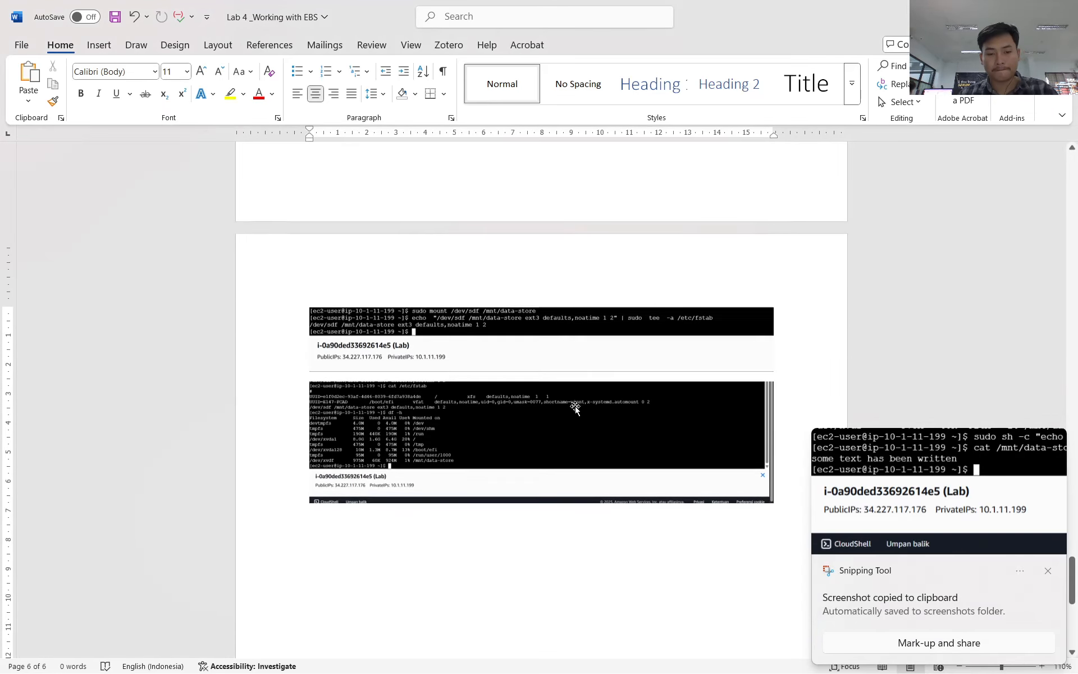
key(ctrl+v)
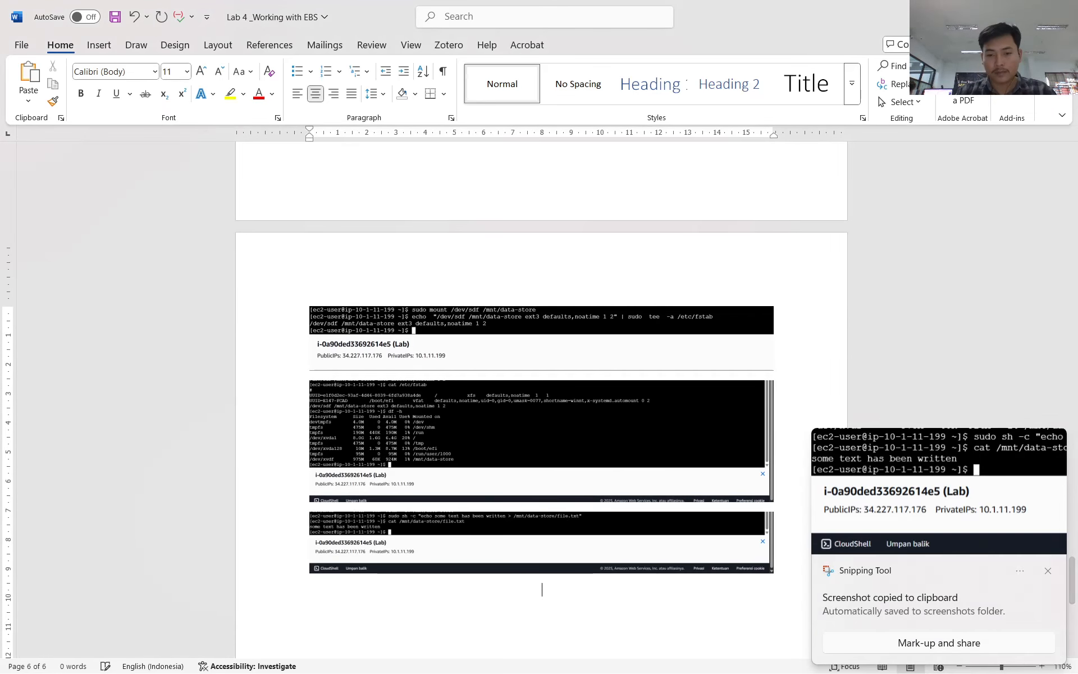
Step: Switch back to the lab instructions in the browser and read the Task 5 steps for creating an Amazon EBS snapshot
key(alt+Tab)
click(449, 5)
click(261, 14)
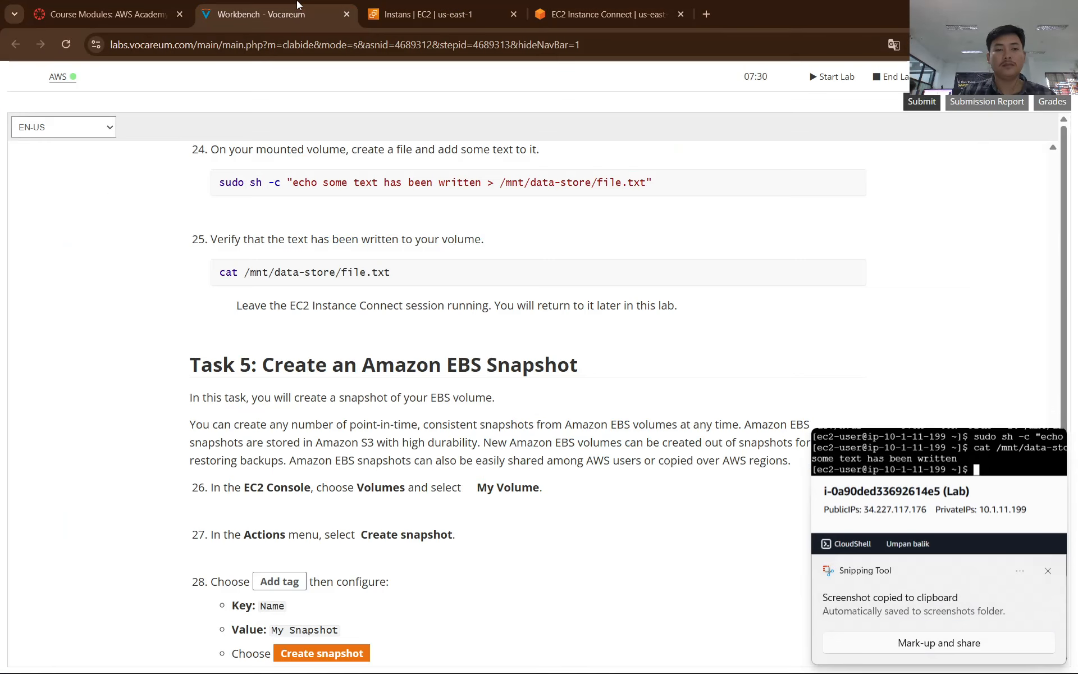
scroll(393, 327, down, 1)
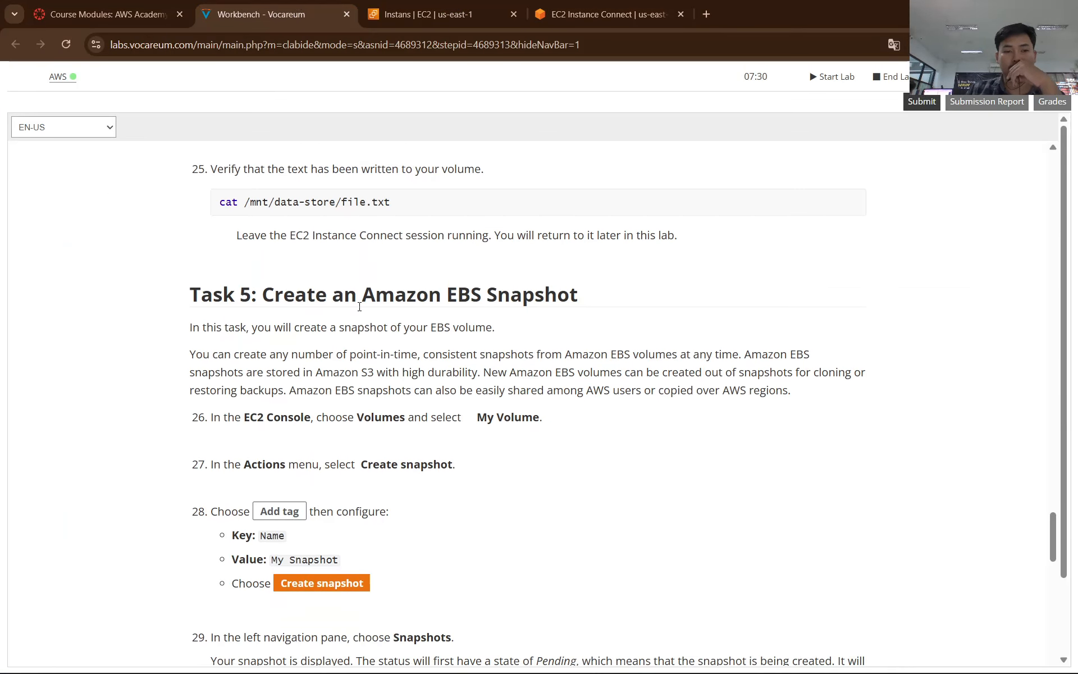
scroll(371, 273, down, 1)
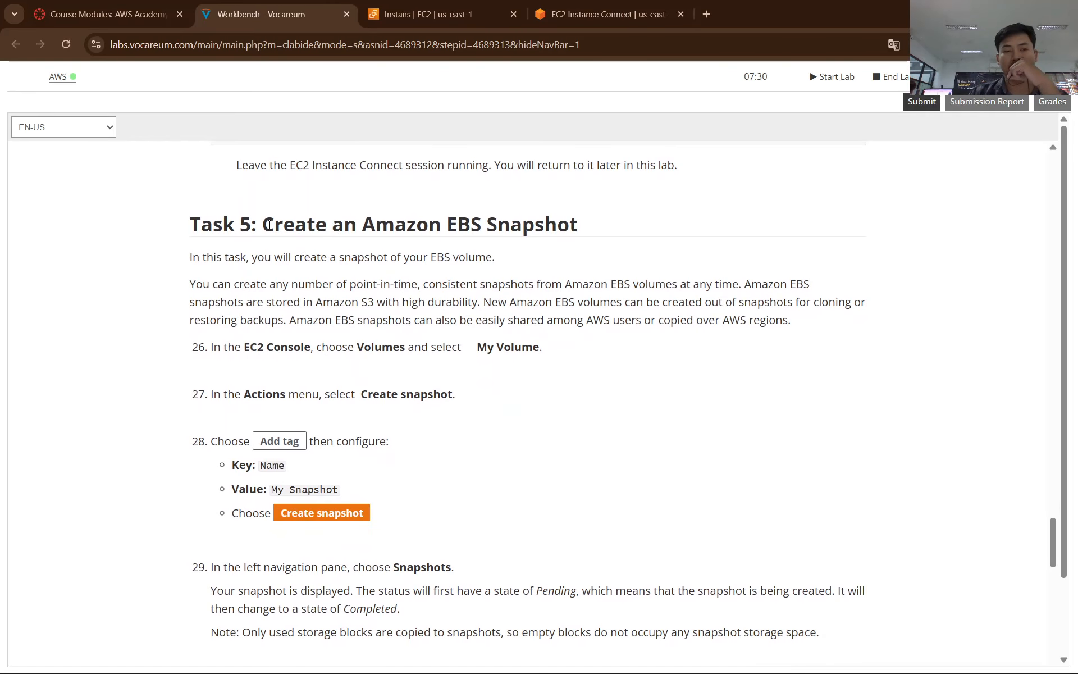
scroll(319, 293, down, 1)
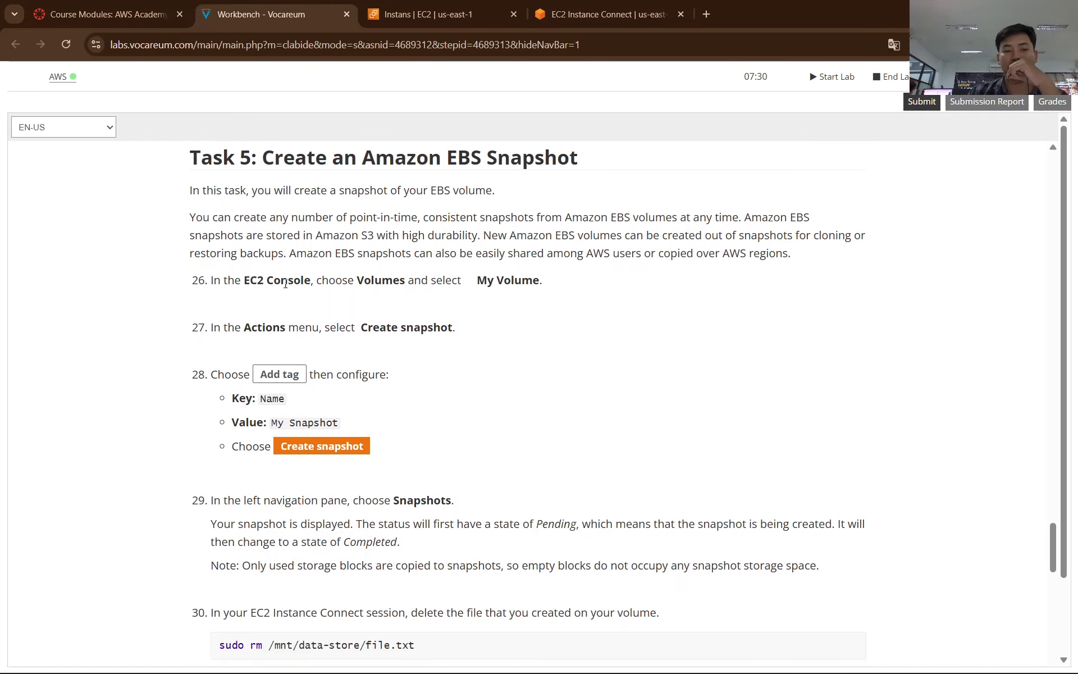
scroll(314, 270, up, 1)
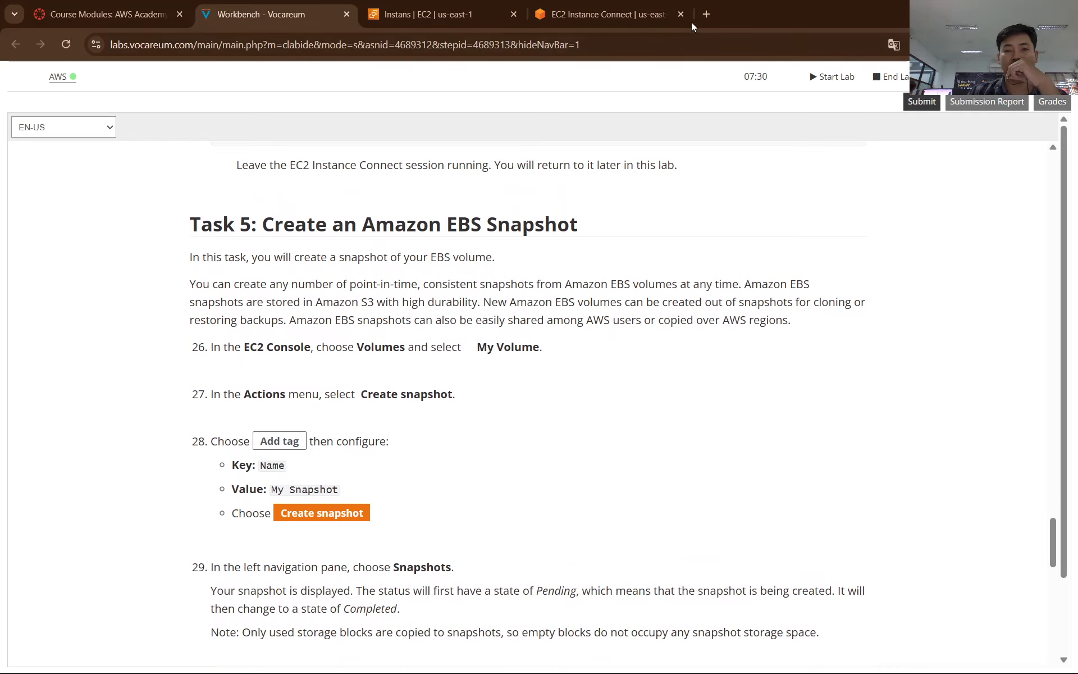
Step: Translate the lab instructions into Indonesian, read the Task 5 introduction on EBS snapshots, and restore the page's original language
click(893, 45)
click(860, 73)
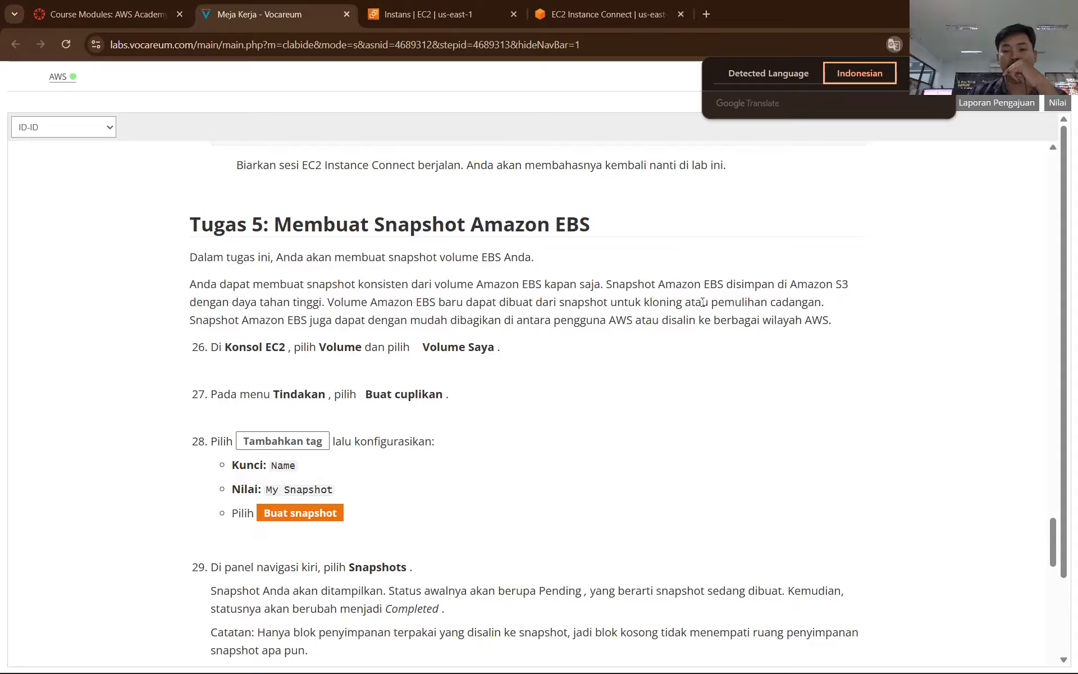
drag(710, 302, 190, 304)
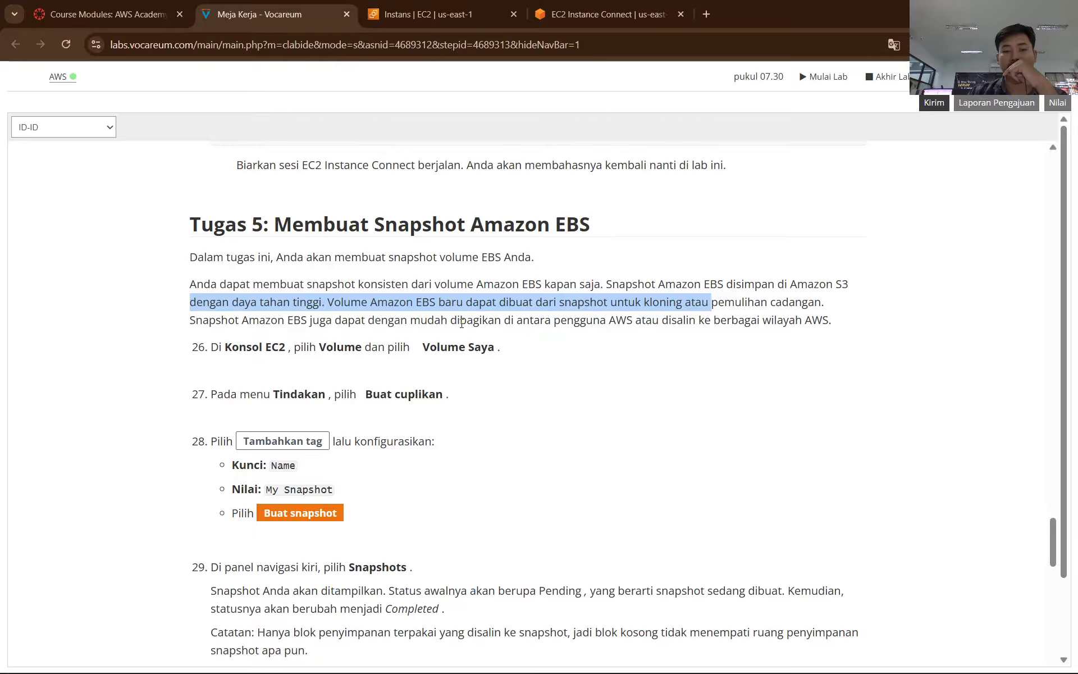
drag(461, 320, 745, 321)
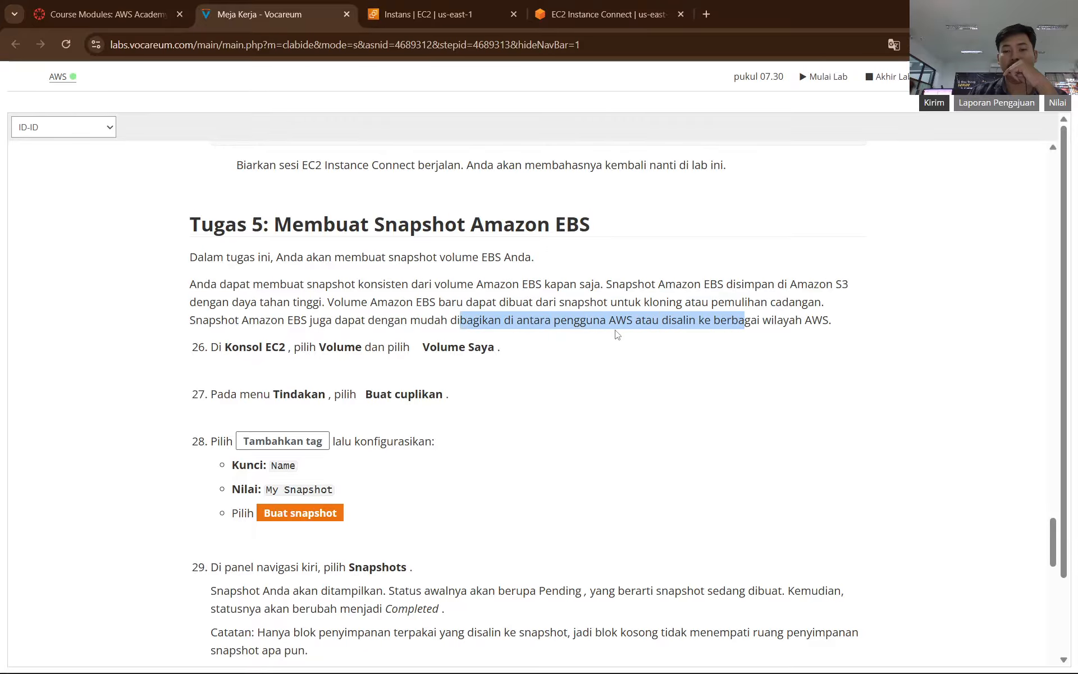
click(780, 343)
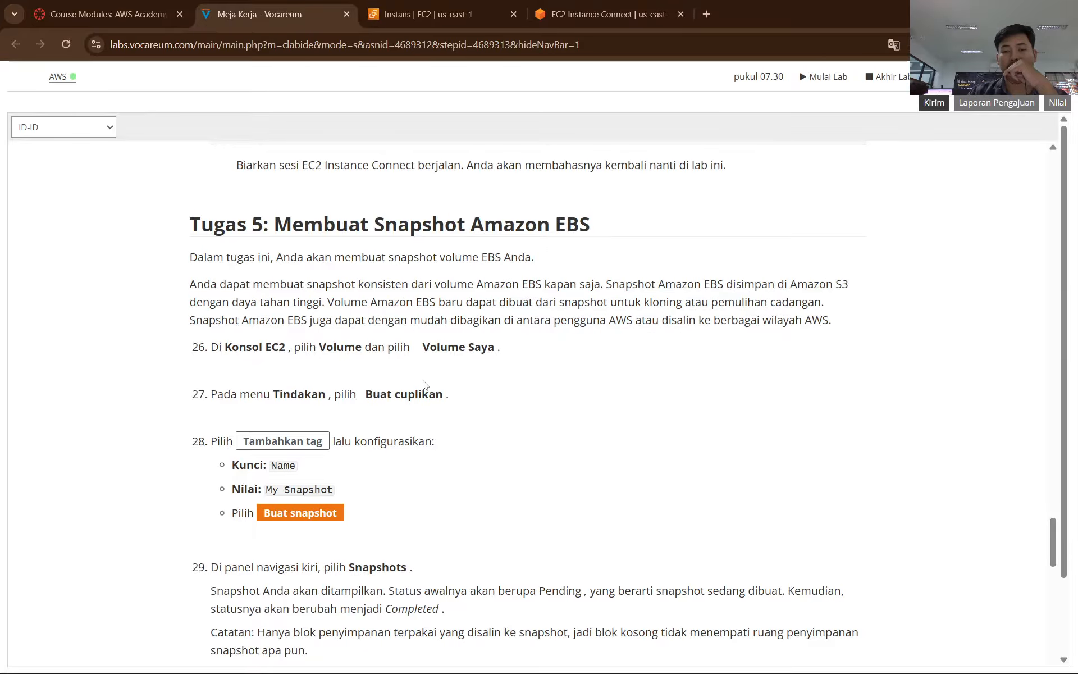
scroll(423, 385, down, 1)
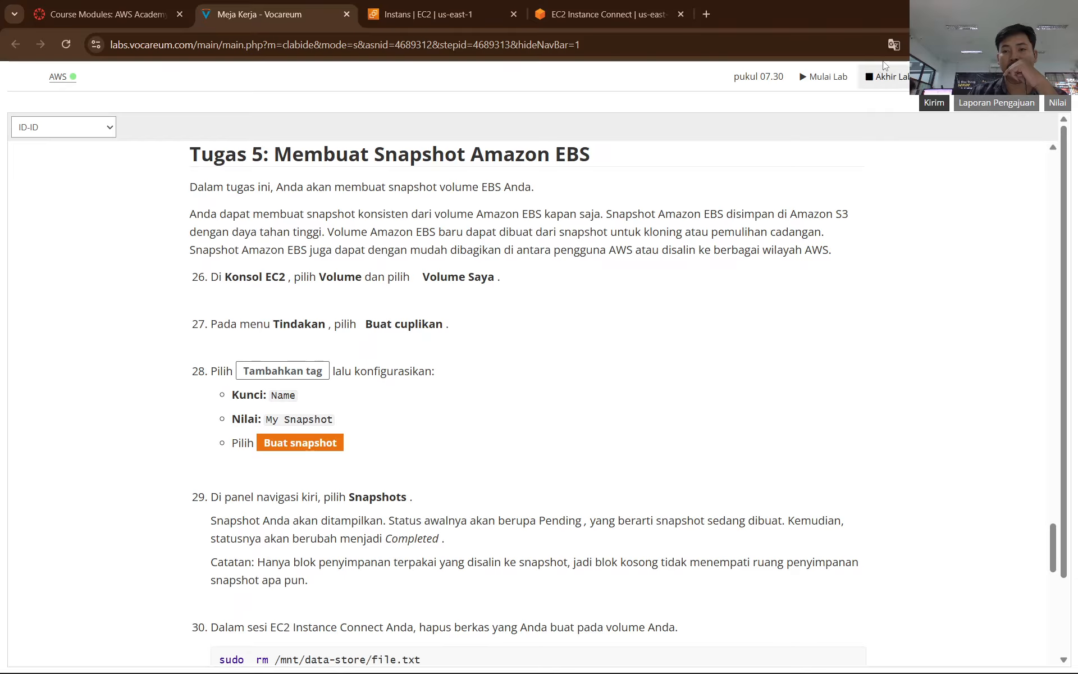
click(894, 45)
click(808, 73)
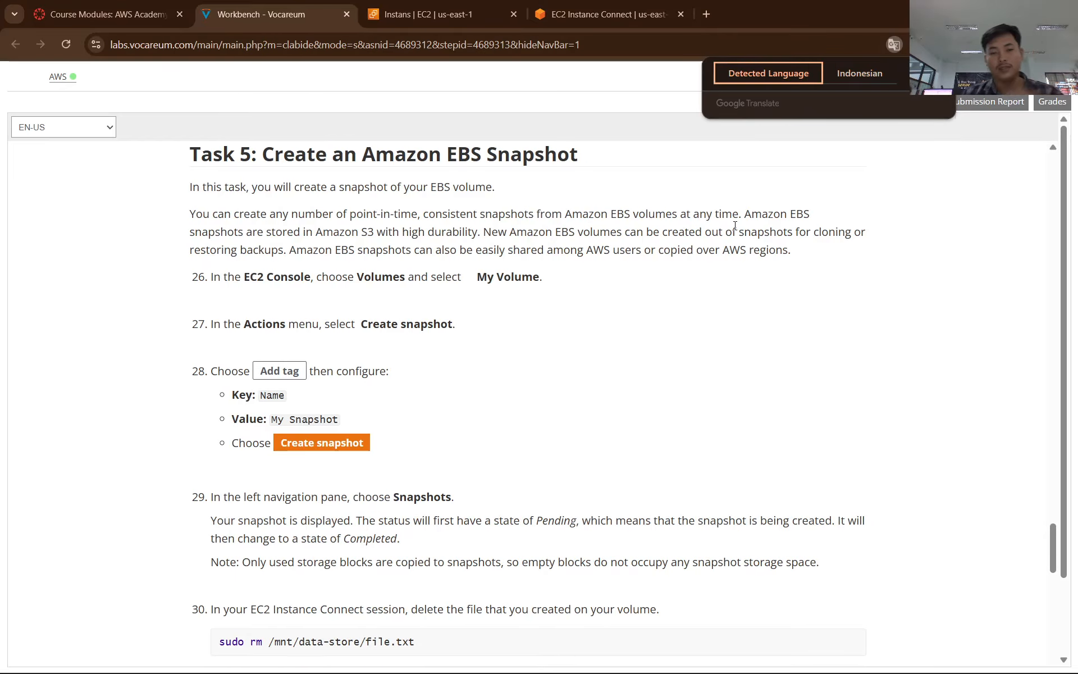
key(alt+Tab)
click(680, 255)
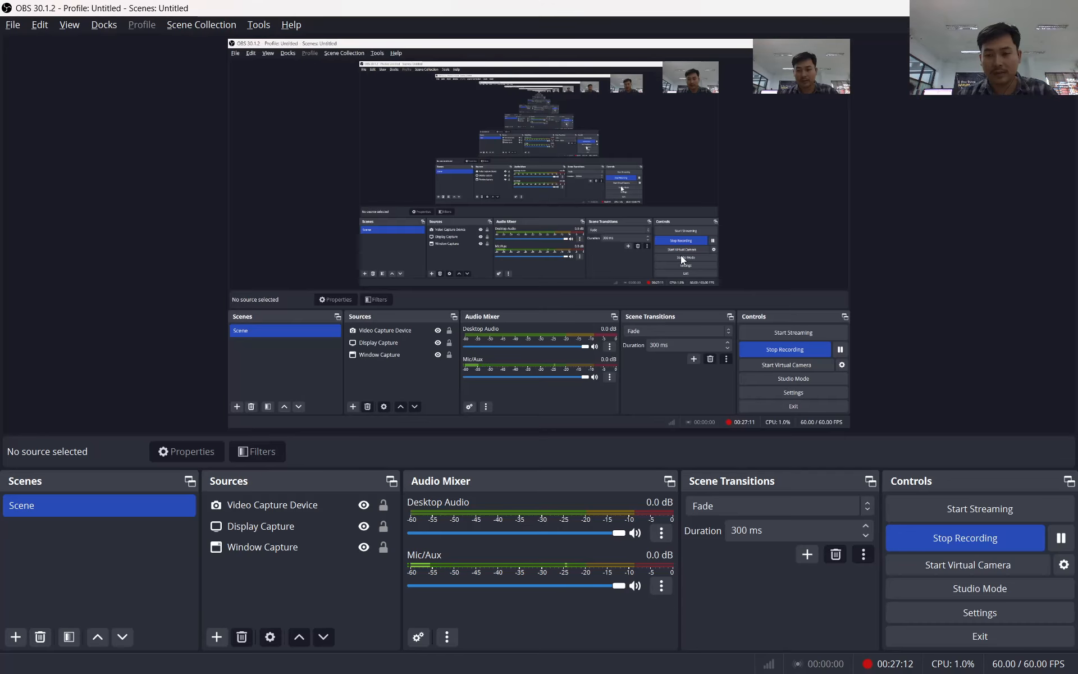
key(alt+Tab)
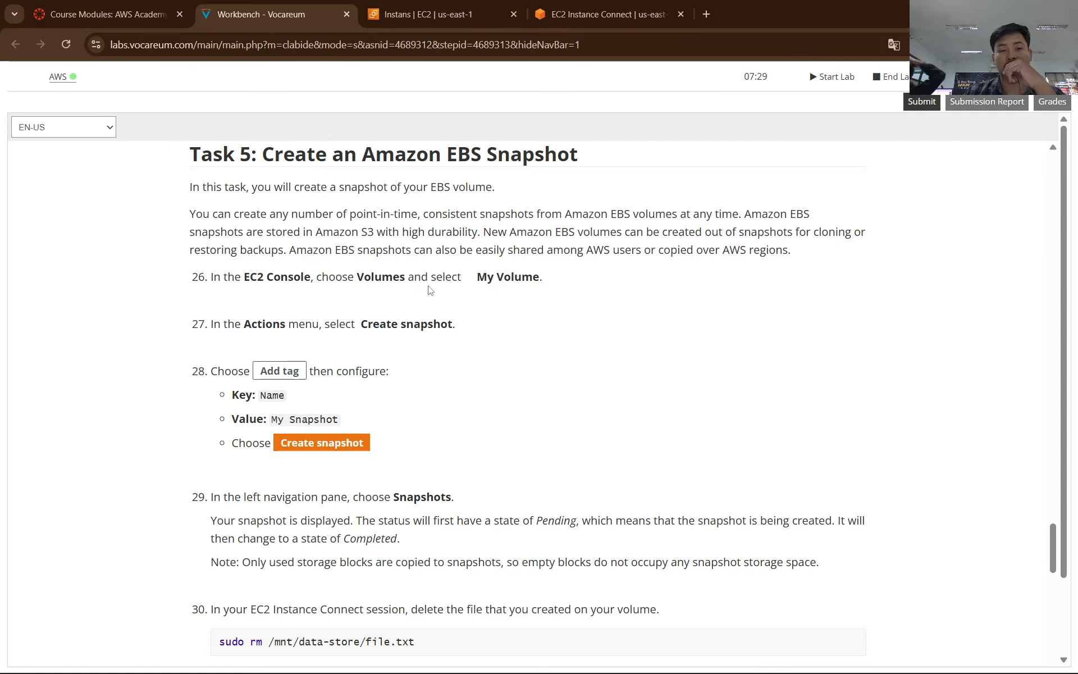
Step: Open the Elastic Block Store volumes list in the EC2 console and select My Volume as instructed in step 26
click(442, 6)
key(ctrl+Tab)
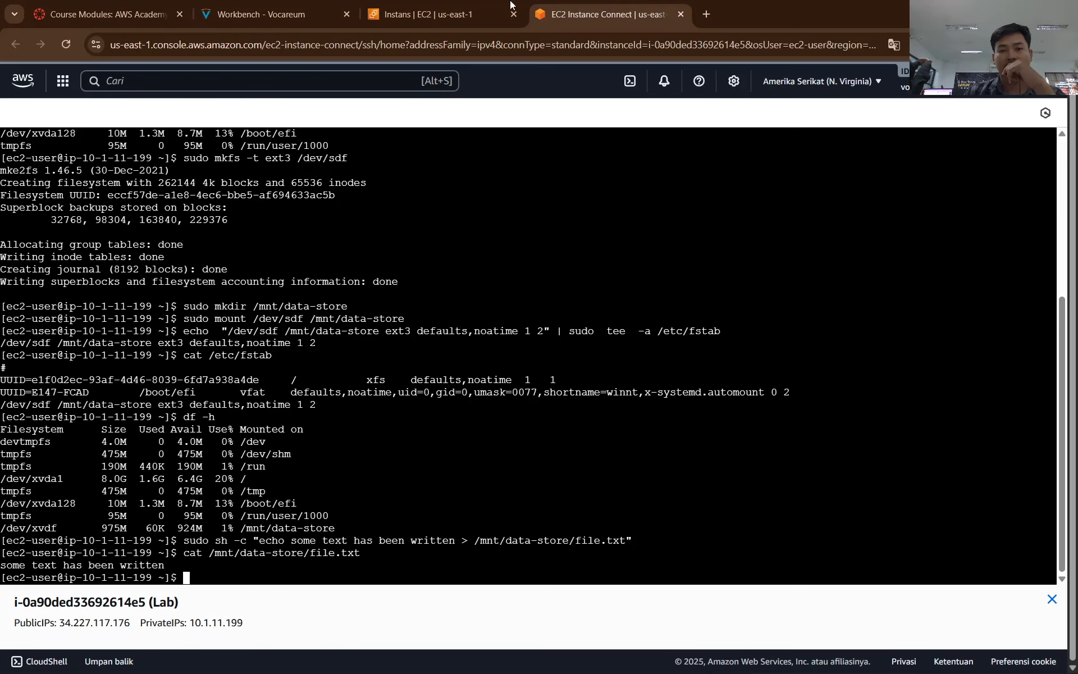
click(453, 6)
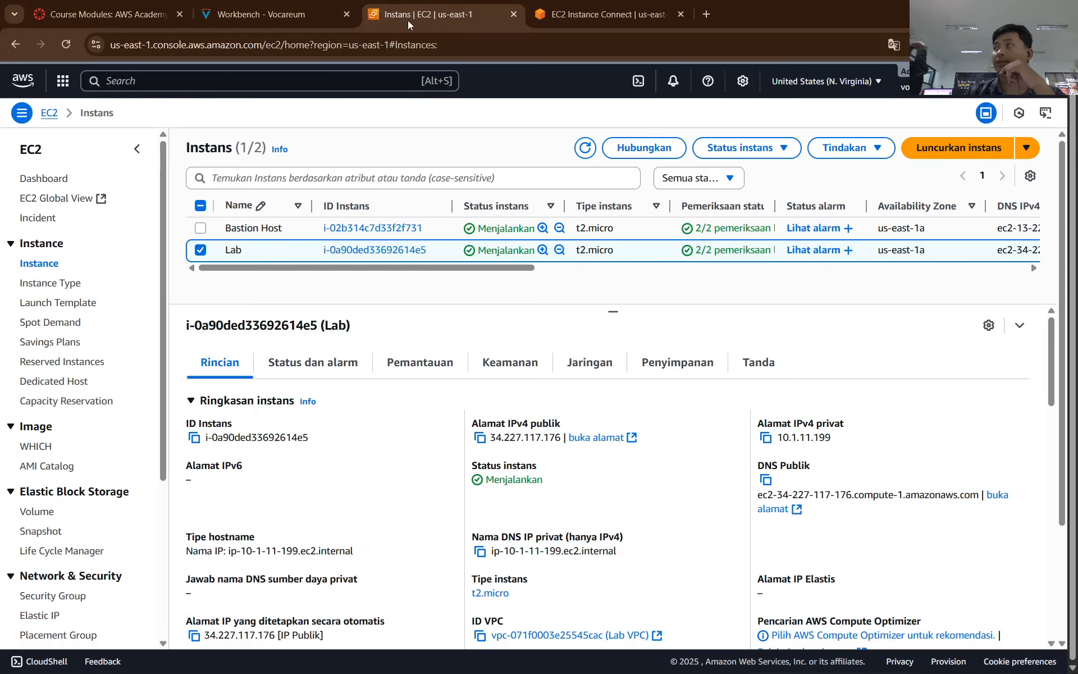
click(46, 519)
click(292, 8)
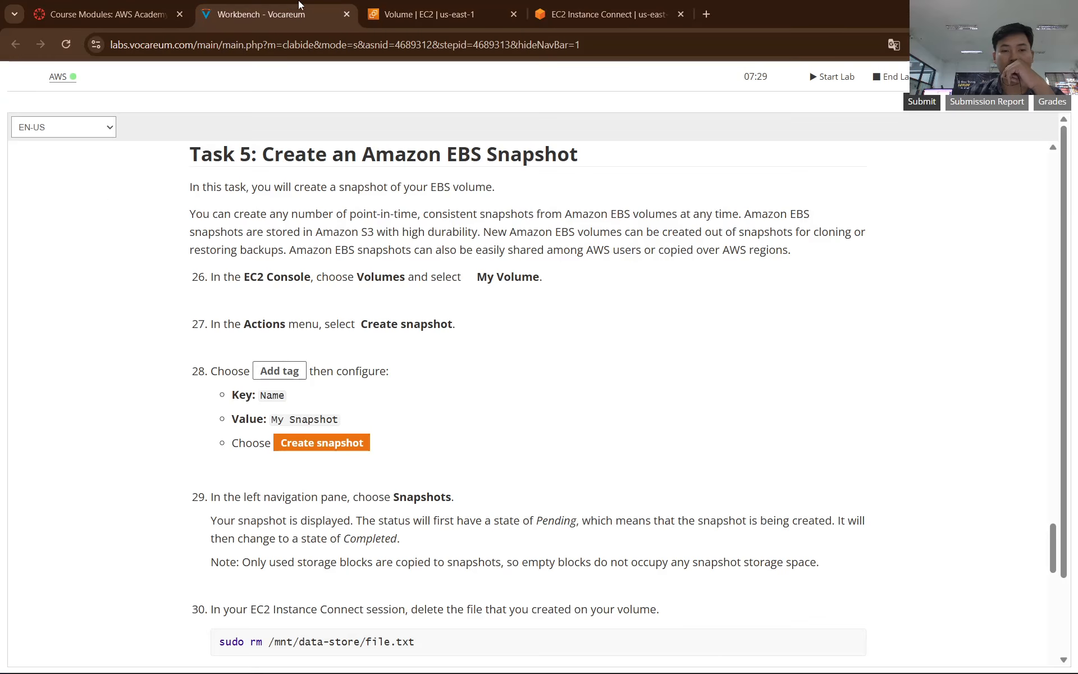
click(448, 5)
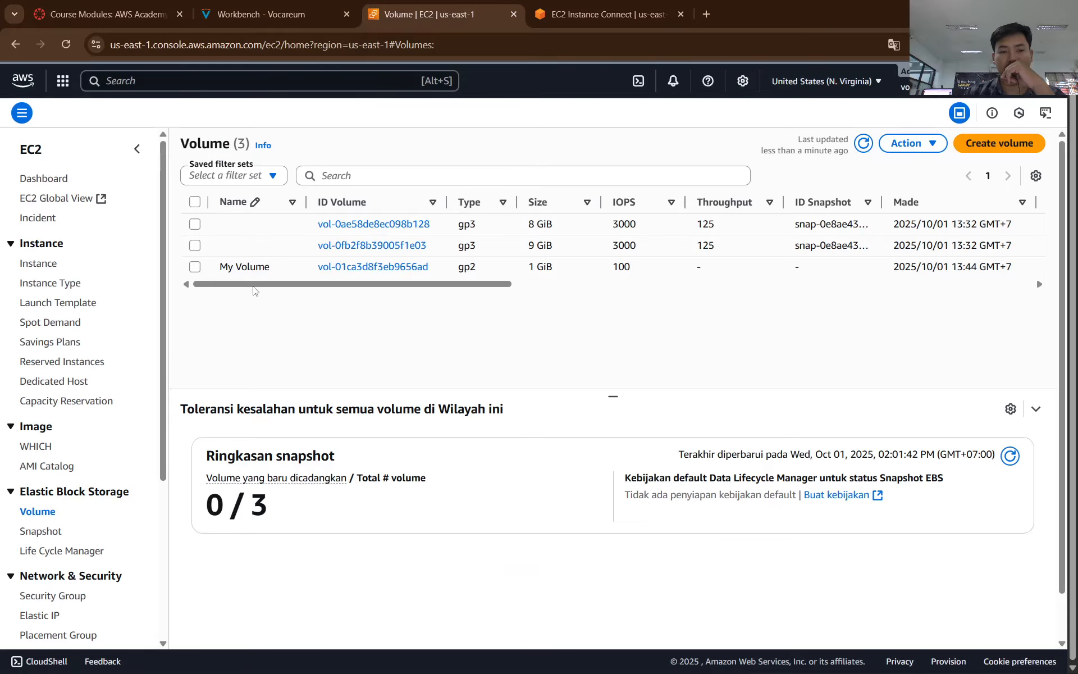
click(195, 268)
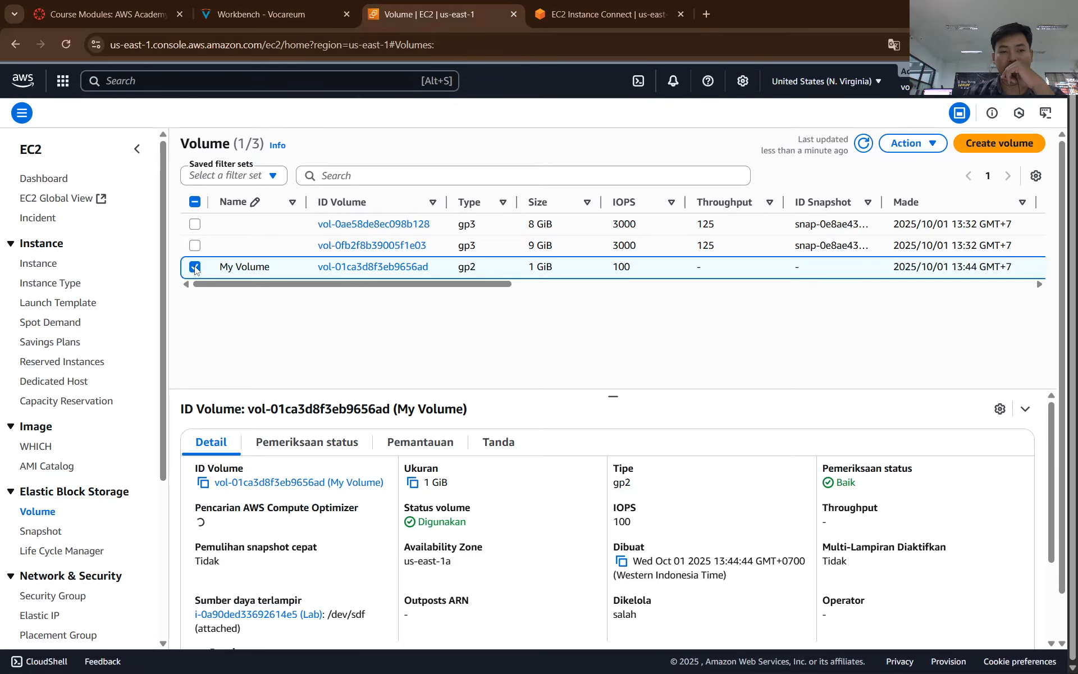
Step: Check step 27 of the lab instructions, show the available actions for My Volume, and translate the console page into English
click(280, 8)
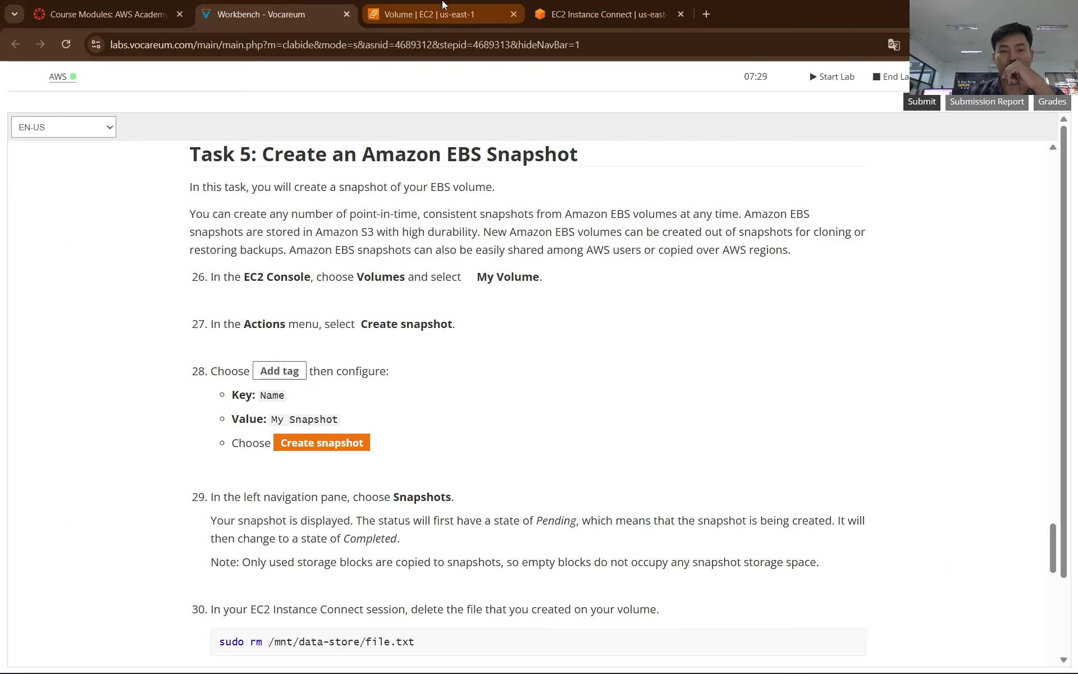
click(443, 8)
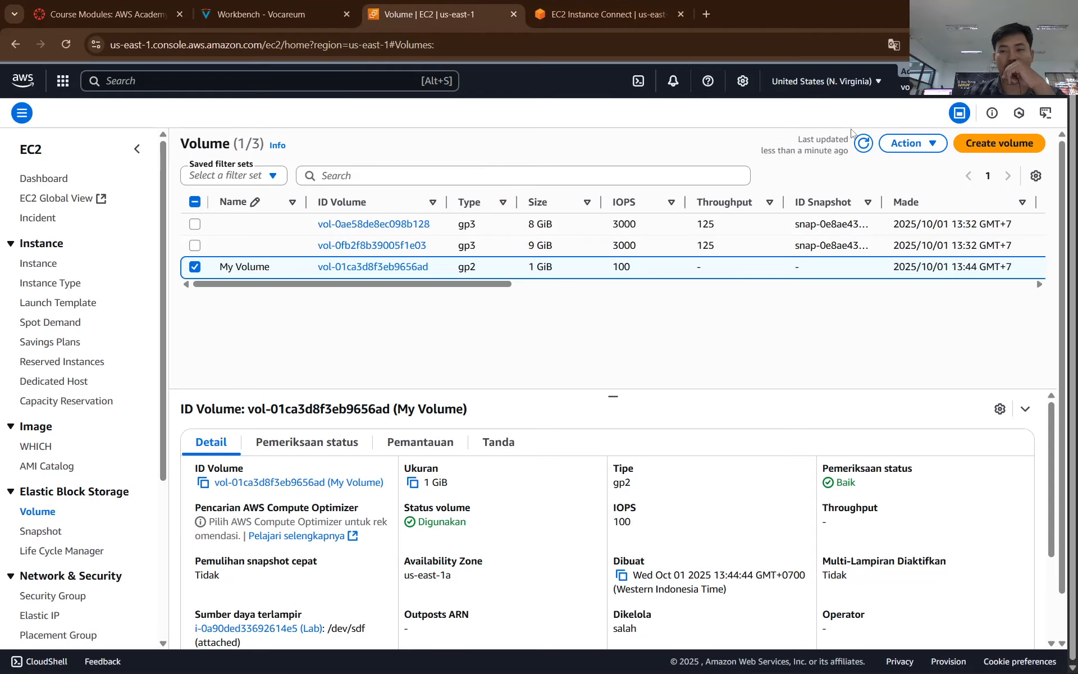
click(918, 144)
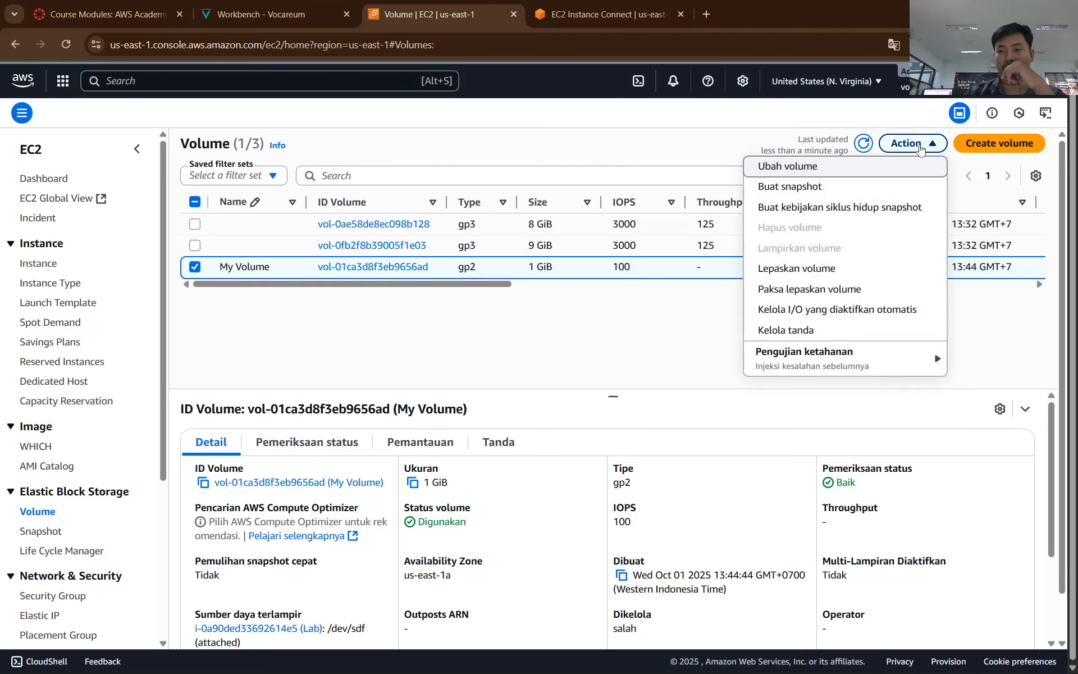
click(895, 50)
click(830, 75)
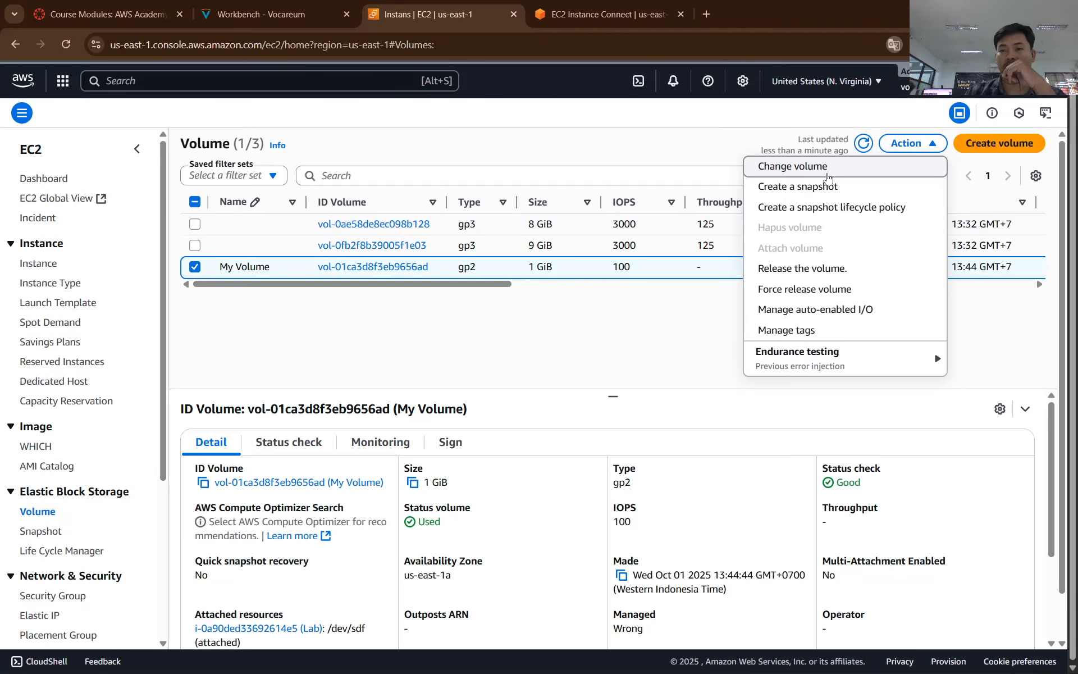
Step: Capture the volumes page with the Create a snapshot action highlighted, paste the screenshot into the Word lab report, and return to the EC2 console
key(super+shift+s)
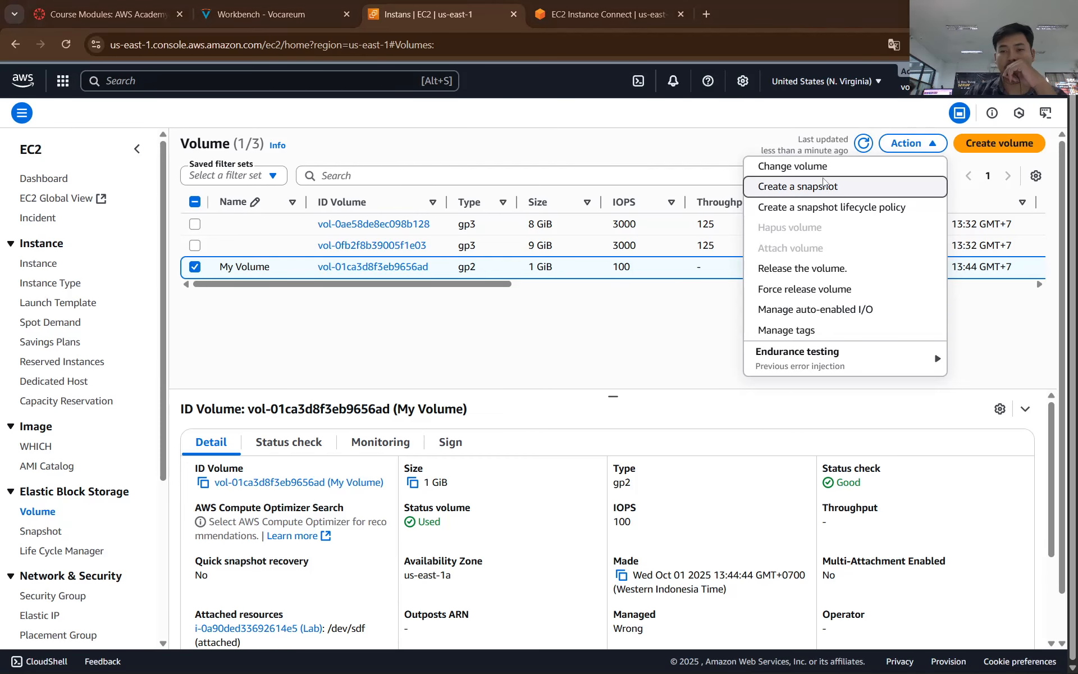
click(3, 51)
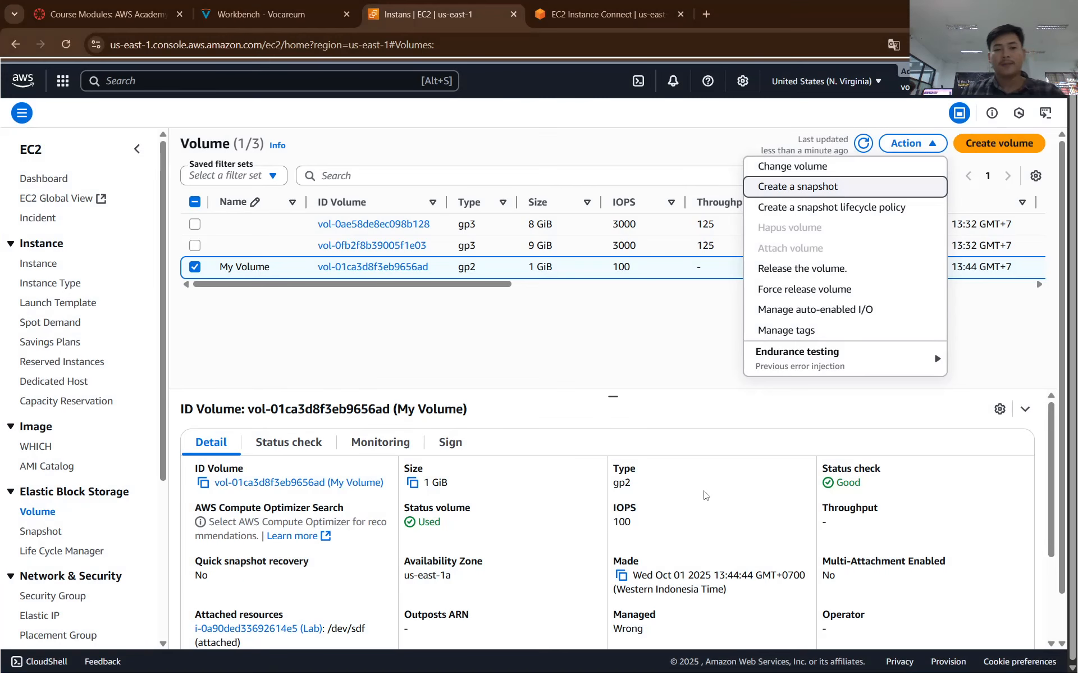
key(alt+Tab)
key(alt+Tab)
key(Tab)
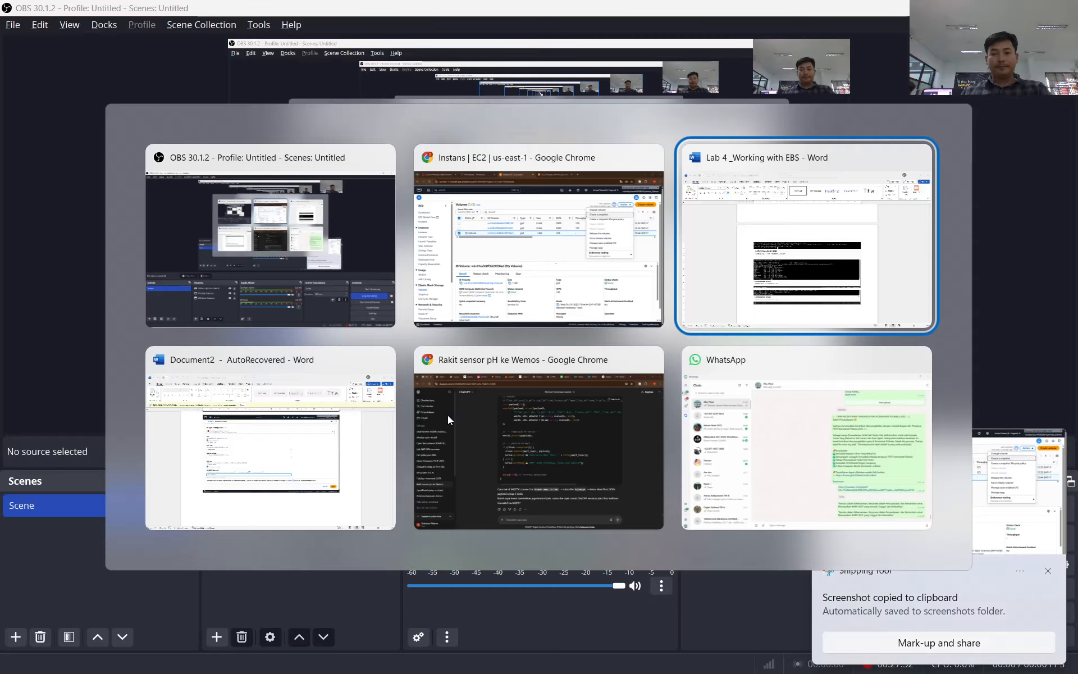
key(ctrl+v)
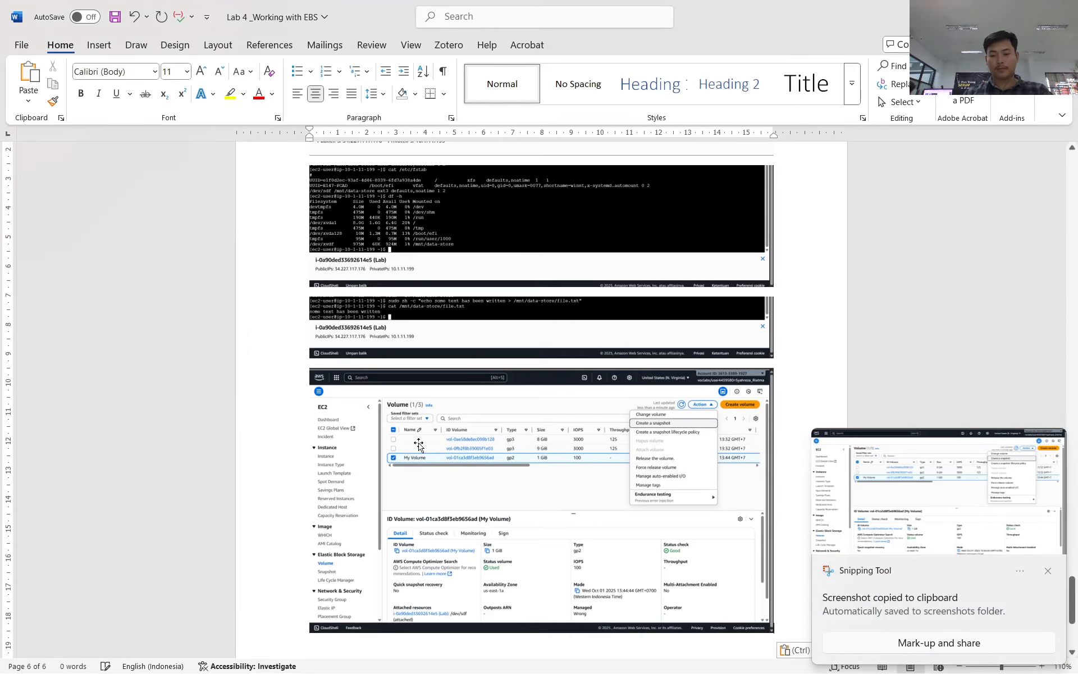
key(alt+Tab)
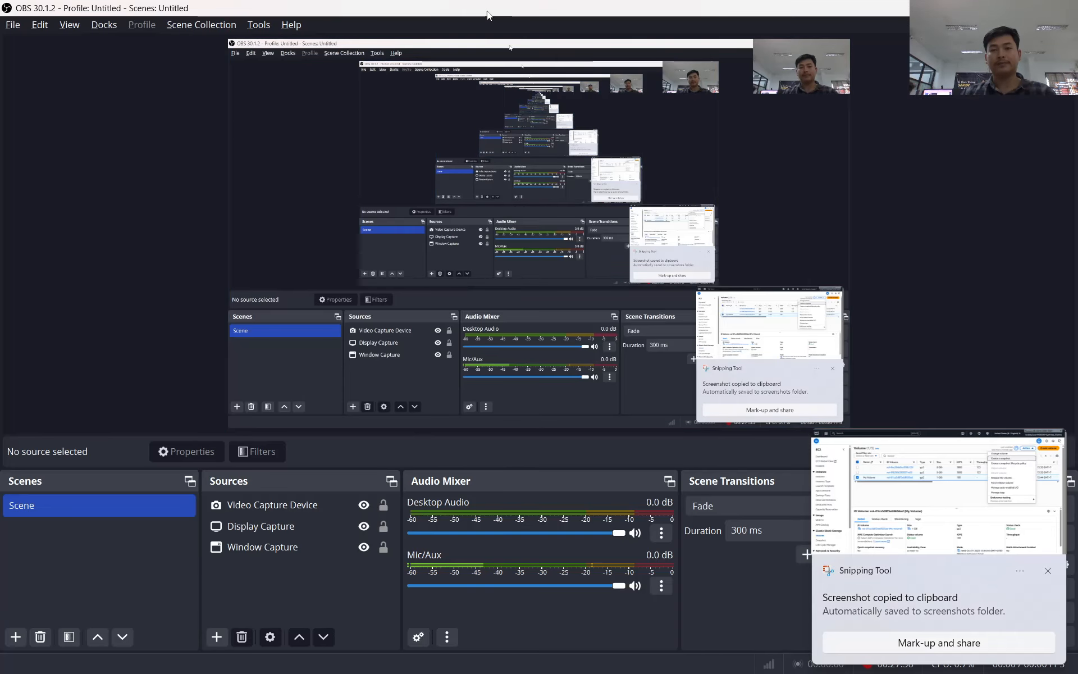
key(alt+Tab)
key(Tab)
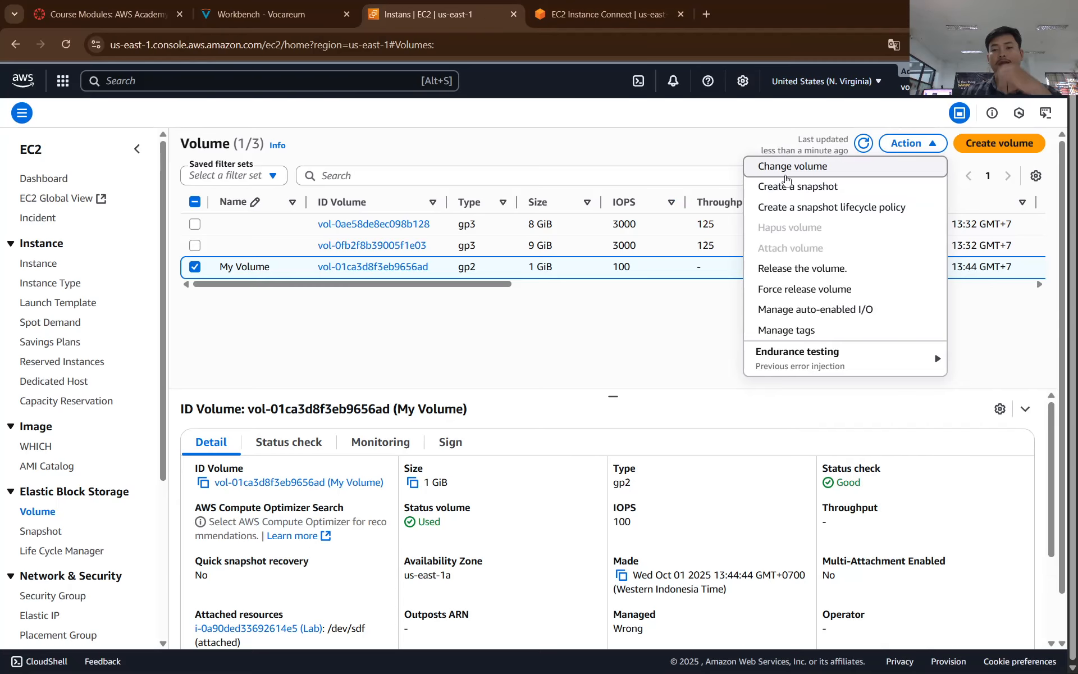
Step: Start creating a snapshot of My Volume and check the tag settings in step 28 of the lab instructions
click(785, 187)
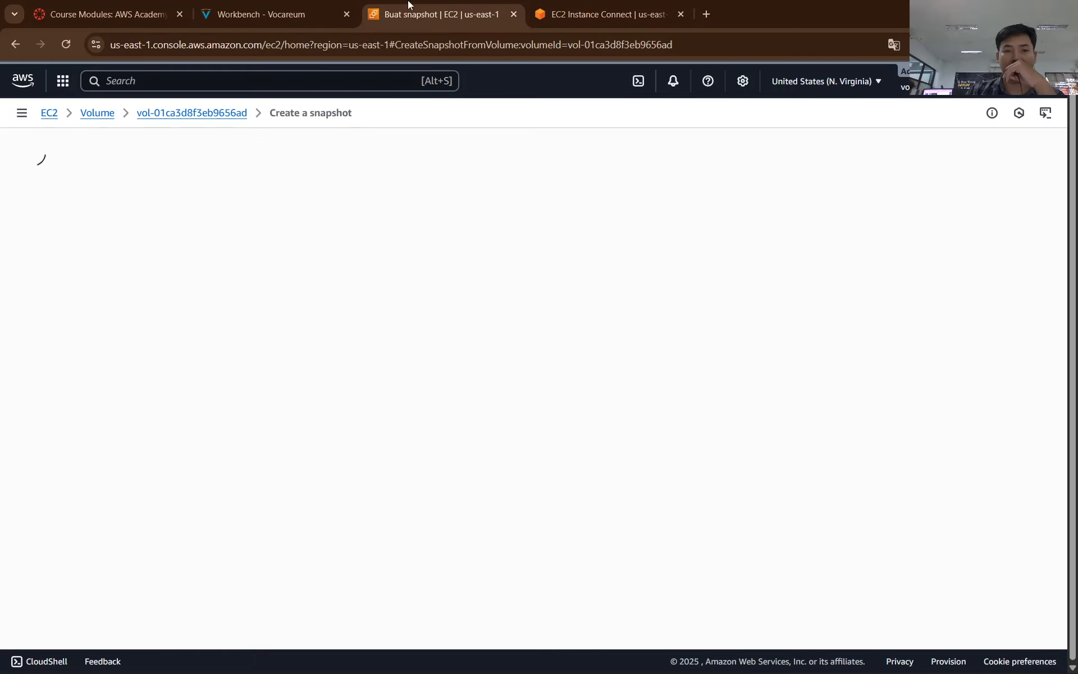
click(301, 5)
scroll(405, 317, down, 2)
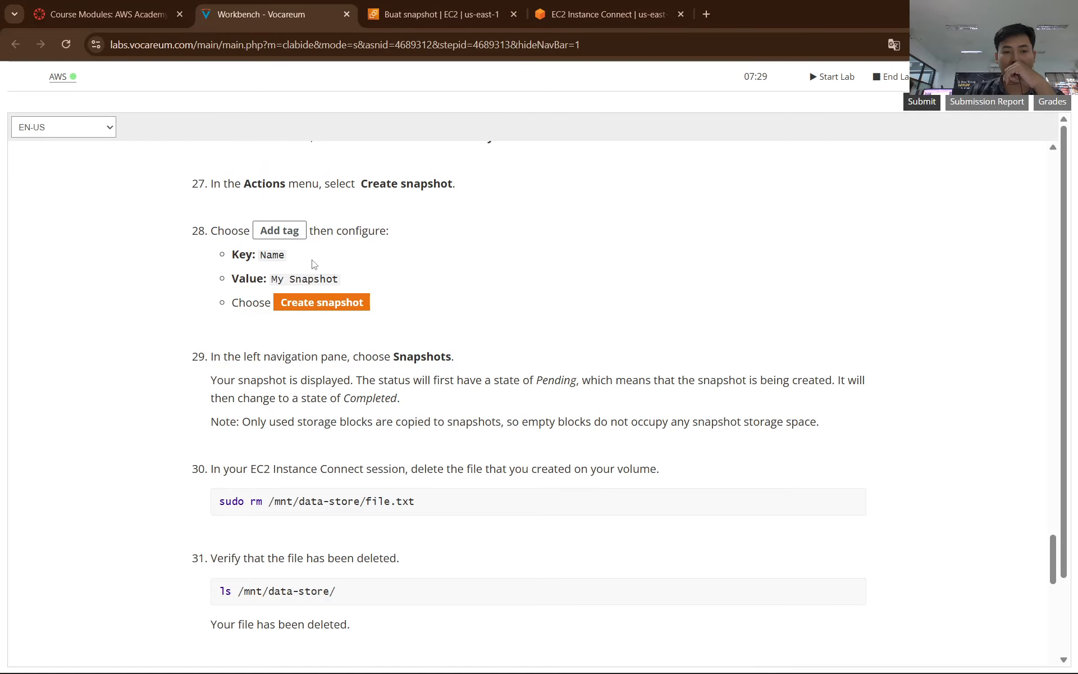
click(400, 14)
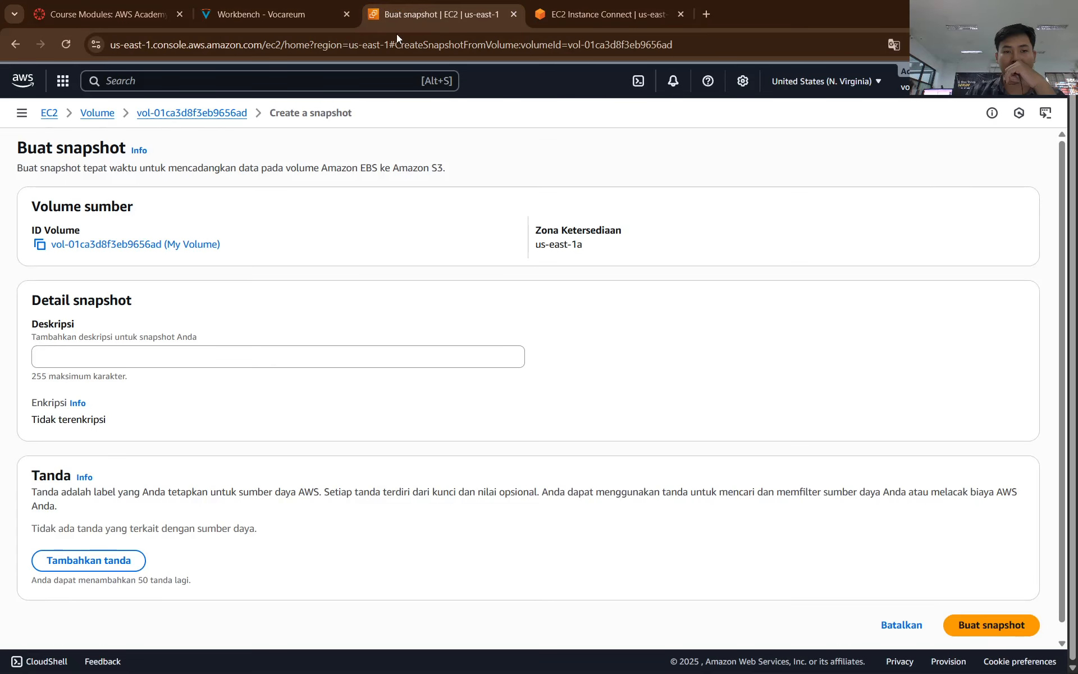
click(163, 355)
click(264, 4)
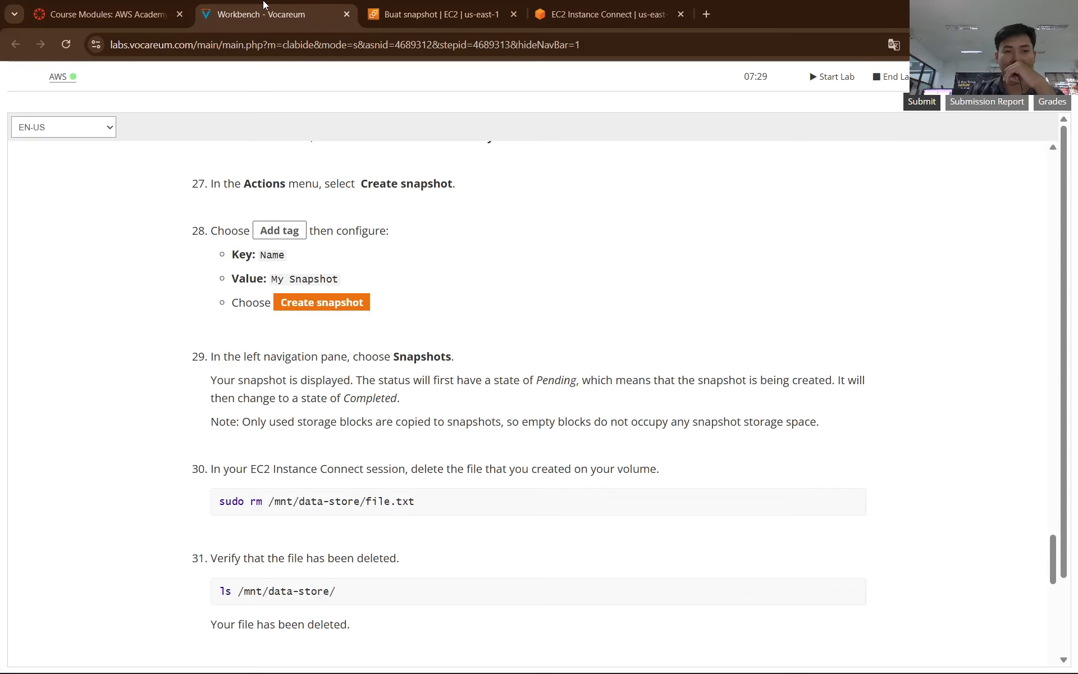
click(400, 13)
click(308, 4)
click(400, 14)
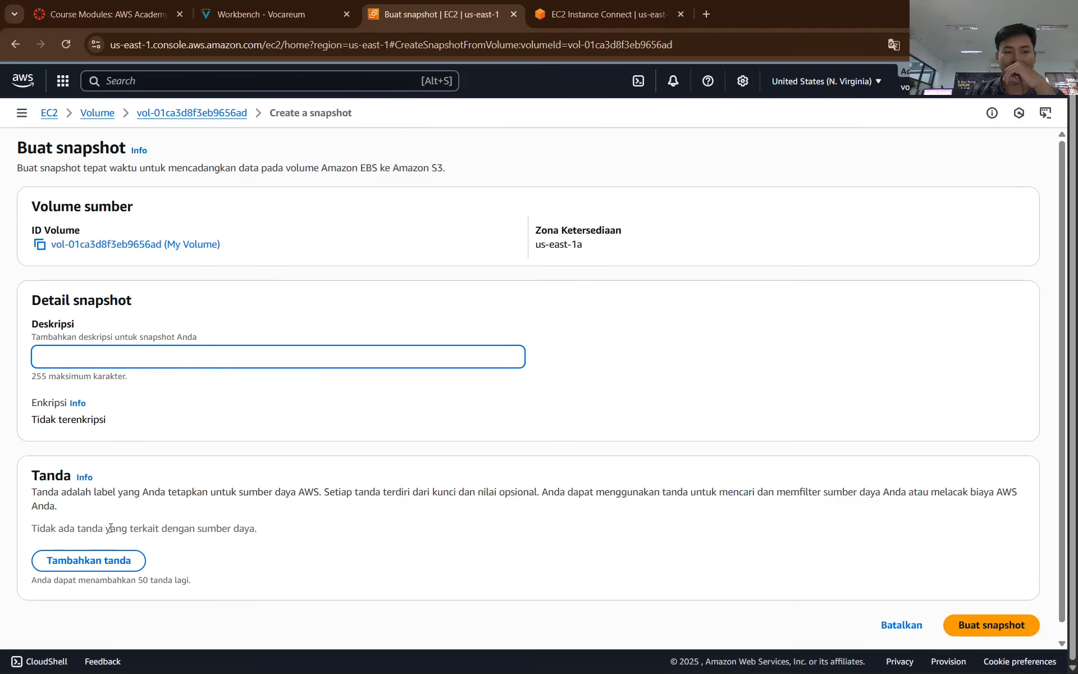
Step: Add a new tag to the snapshot and translate the creation page into English
click(97, 561)
scroll(180, 406, down, 1)
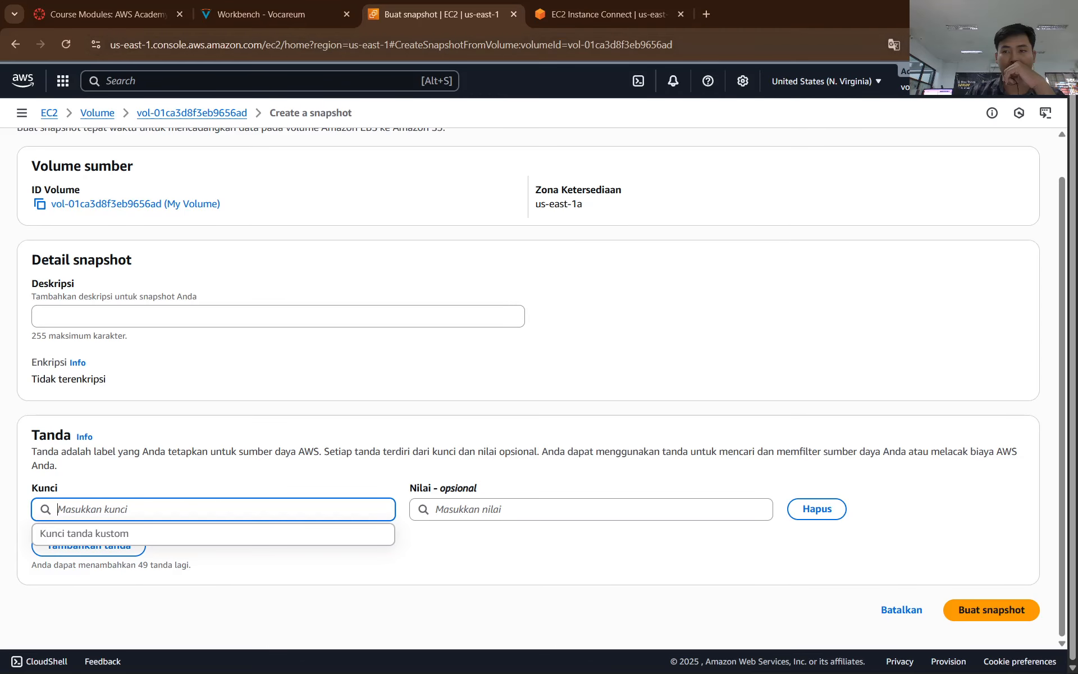
click(895, 45)
click(866, 73)
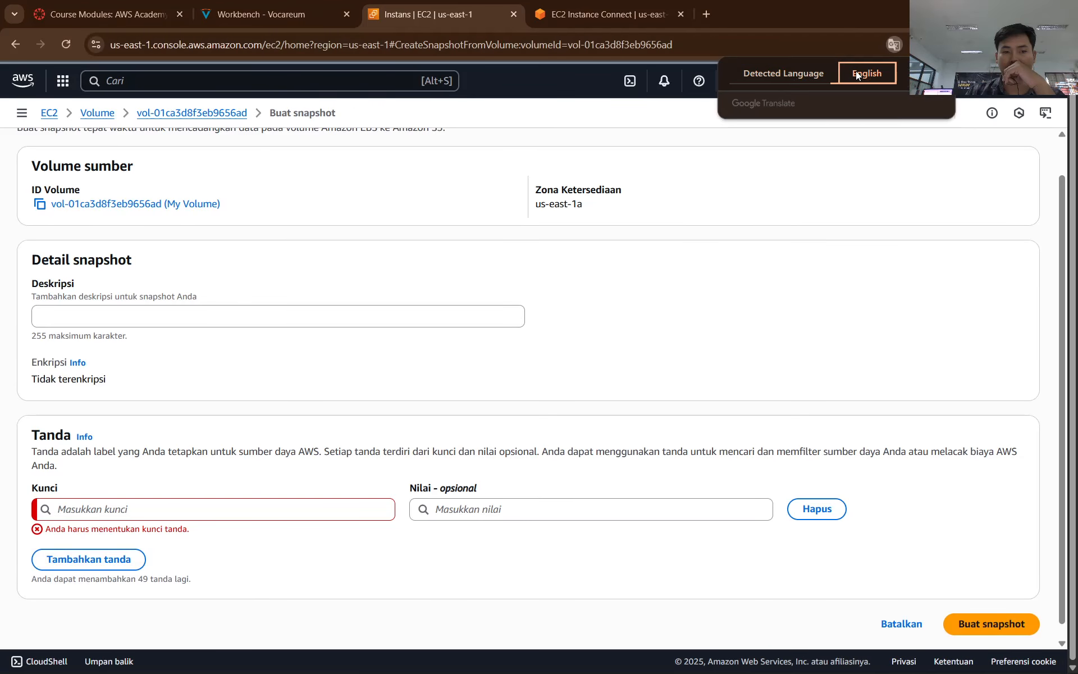
click(173, 490)
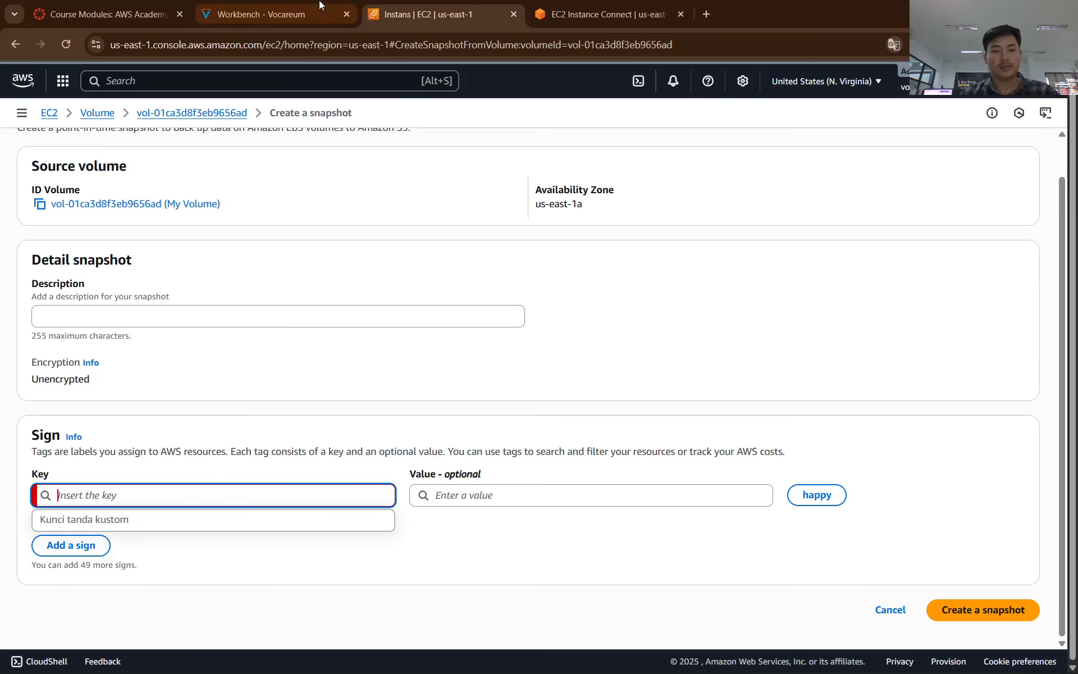
Step: Copy Name from step 28 of the lab instructions and use it as the snapshot tag's key
click(310, 6)
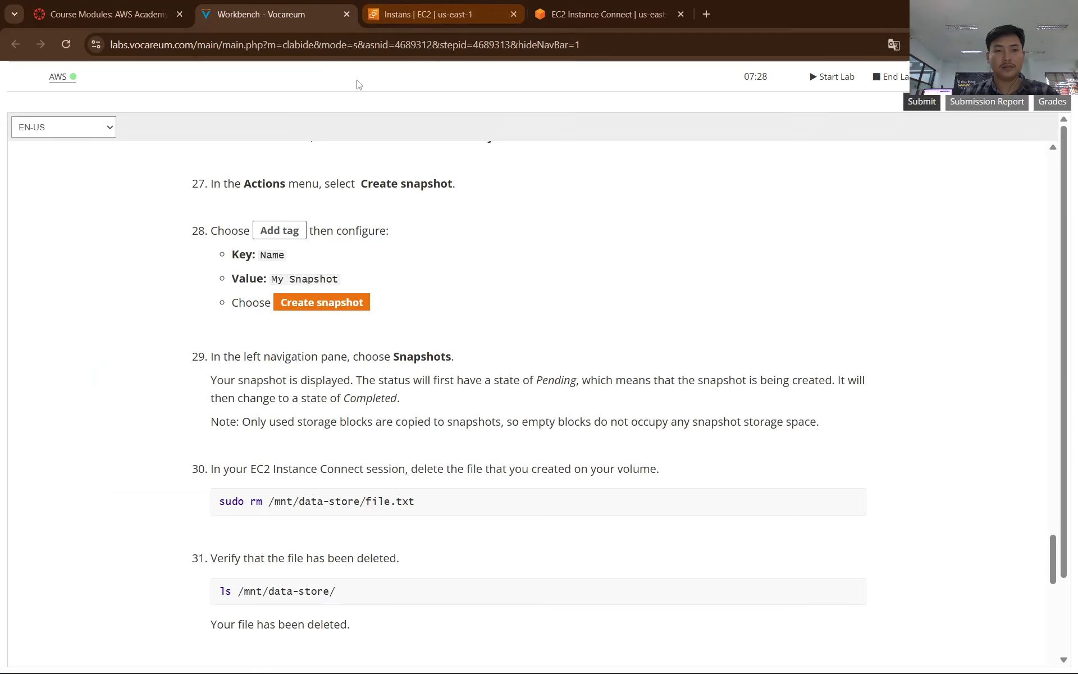
double_click(272, 254)
right_click(274, 255)
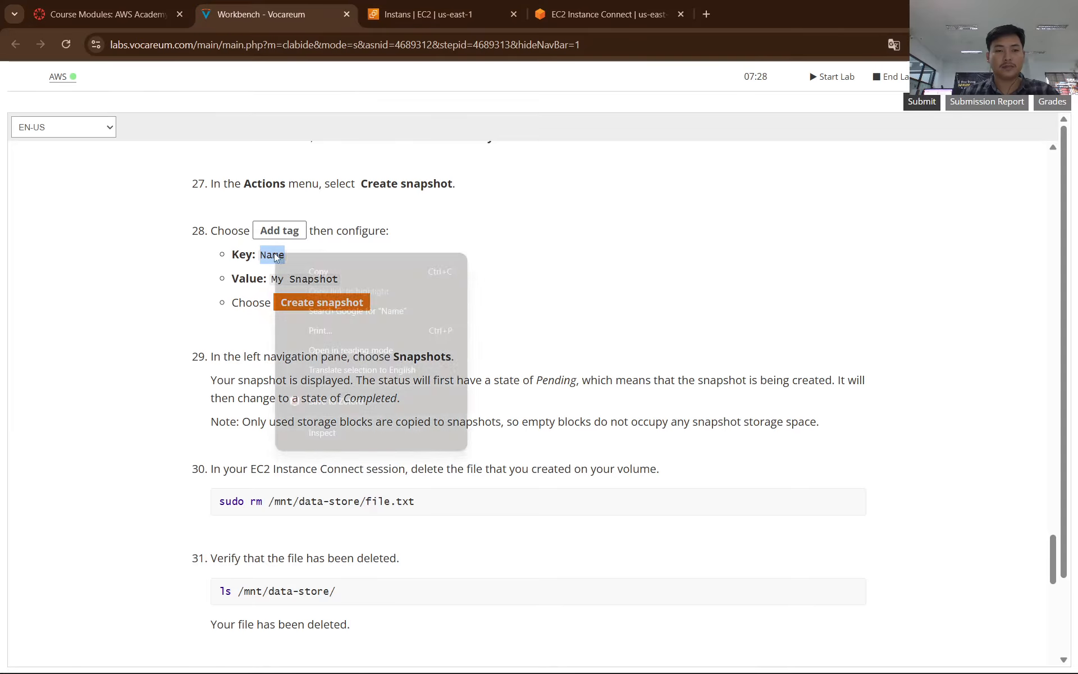
click(292, 264)
click(427, 14)
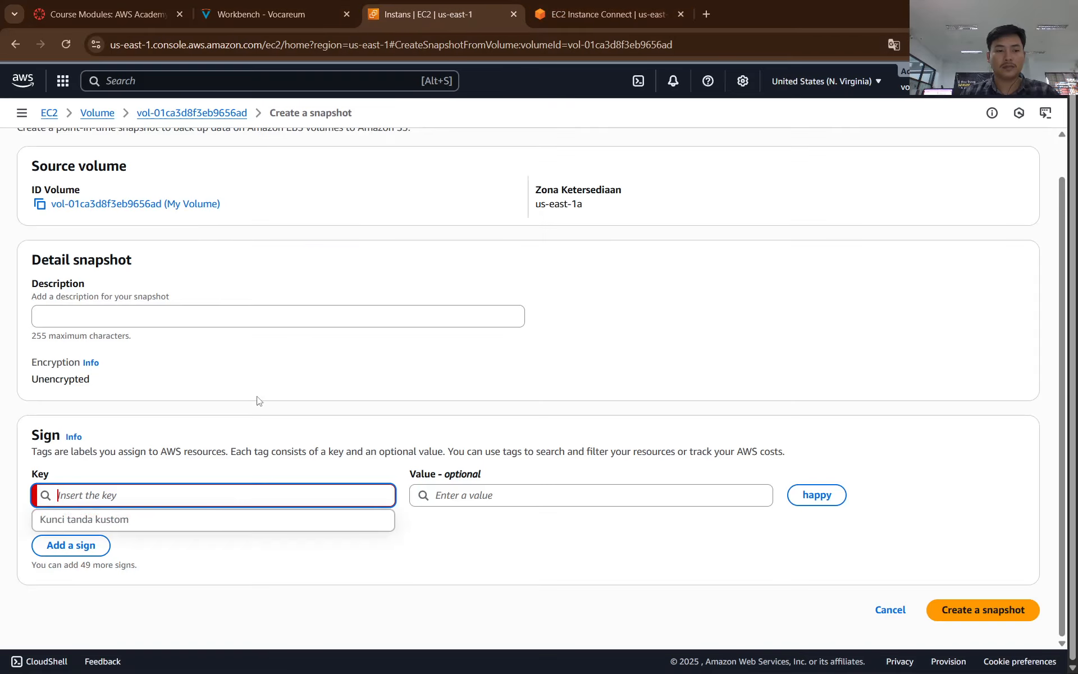
key(ctrl+v)
click(454, 504)
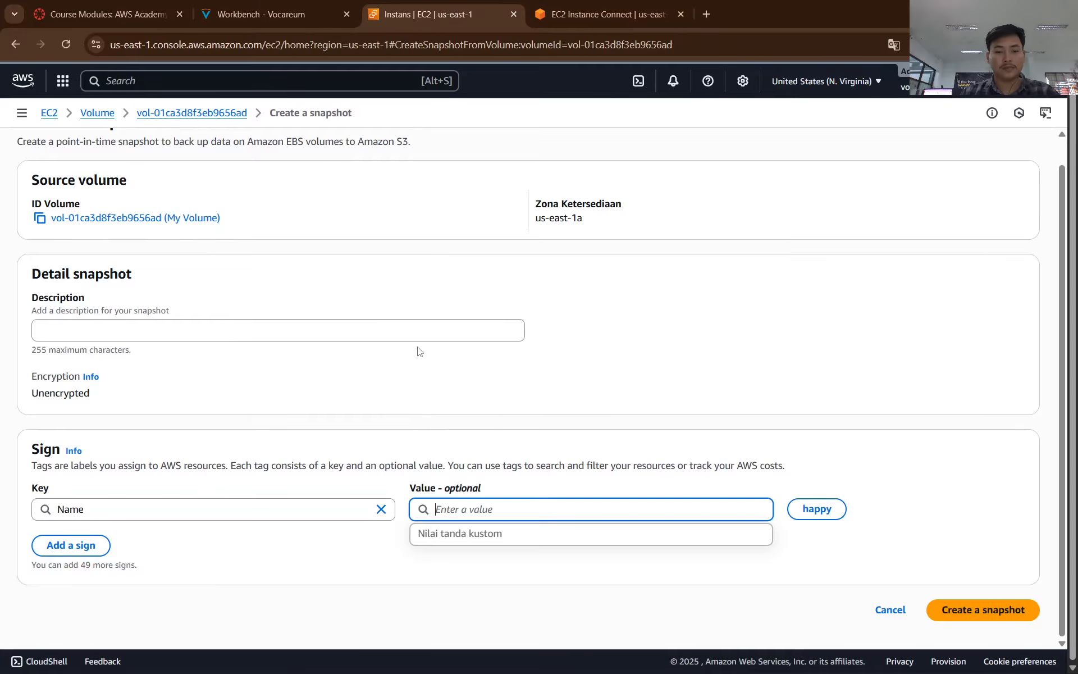
Step: Copy My Snapshot from step 28 of the lab instructions into the snapshot tag's value
click(289, 10)
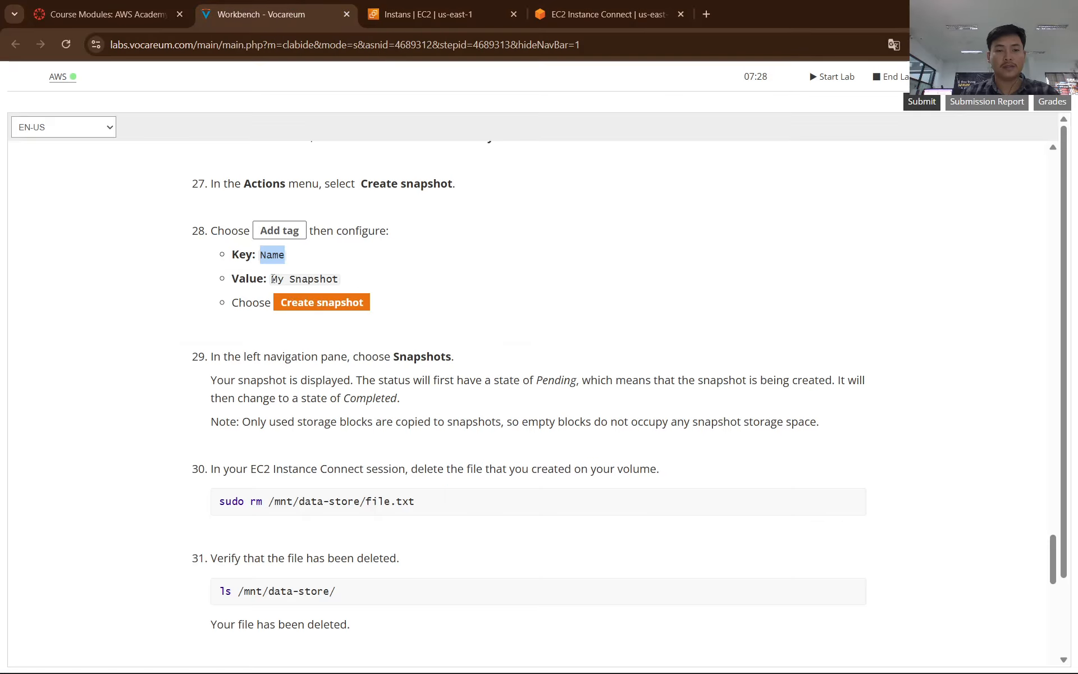
drag(273, 279, 340, 281)
right_click(340, 280)
click(354, 288)
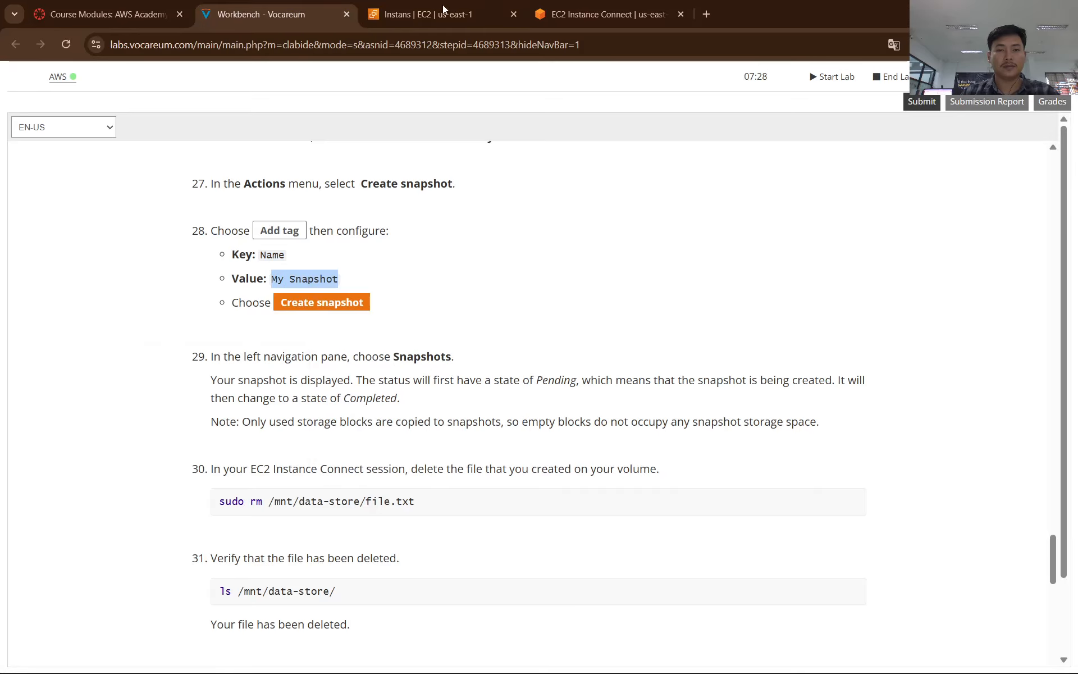
click(443, 10)
key(ctrl+v)
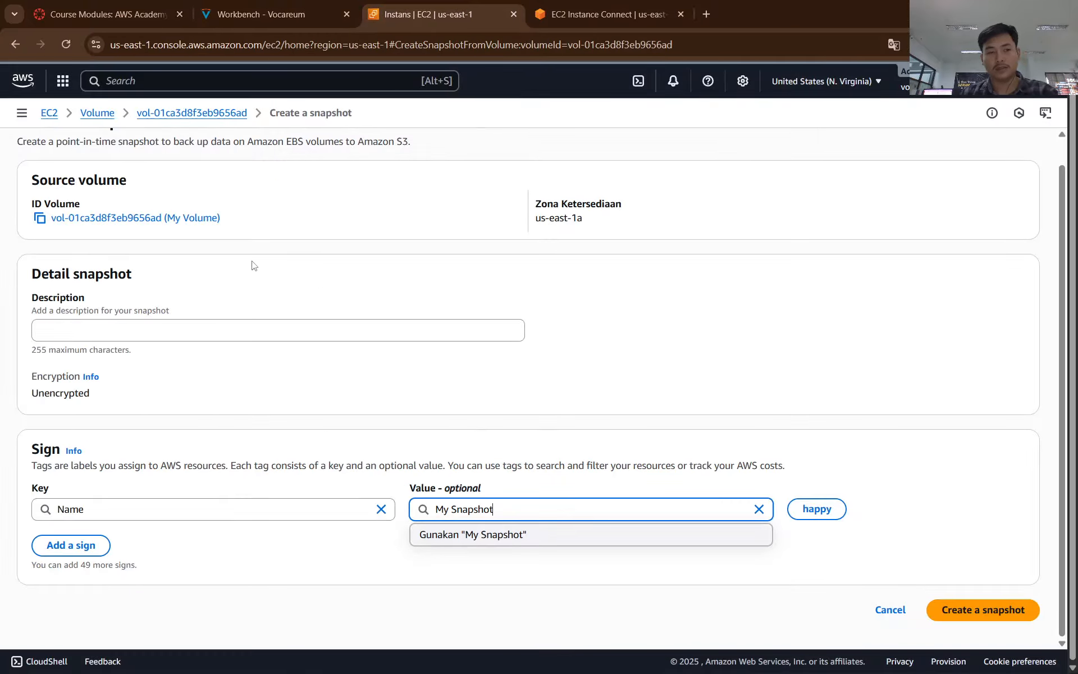
Step: Capture the completed snapshot form, paste the screenshot into the Word lab report, and return to the EC2 console
key(super+shift+s)
drag(2, 62, 461, 227)
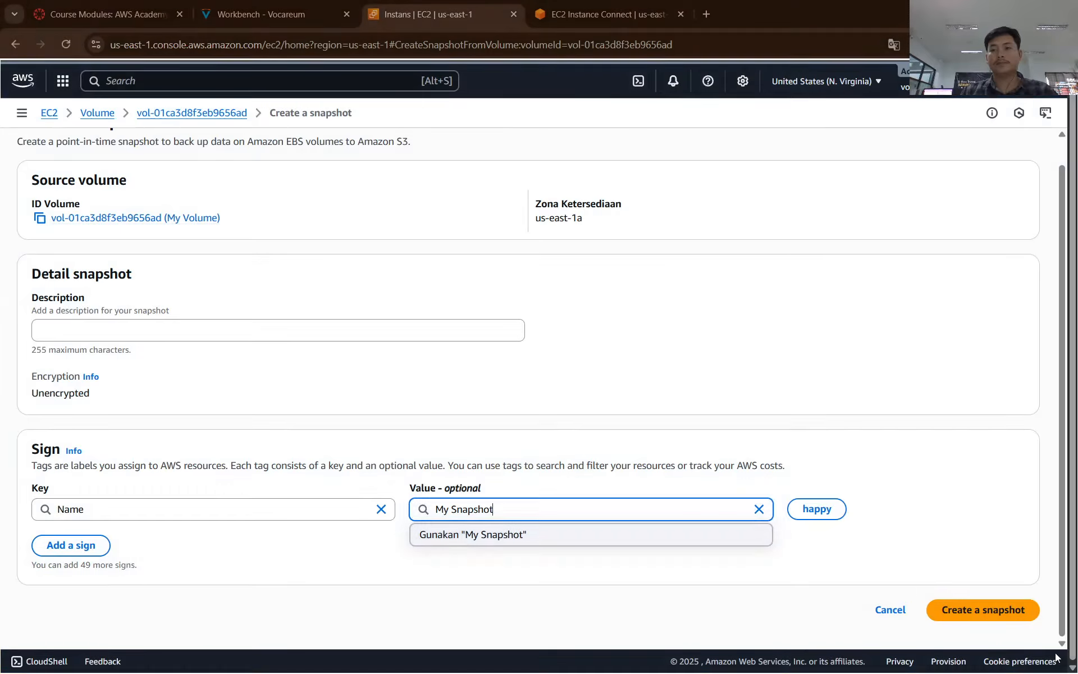
key(alt+Tab)
key(alt+Tab)
scroll(676, 530, down, 8)
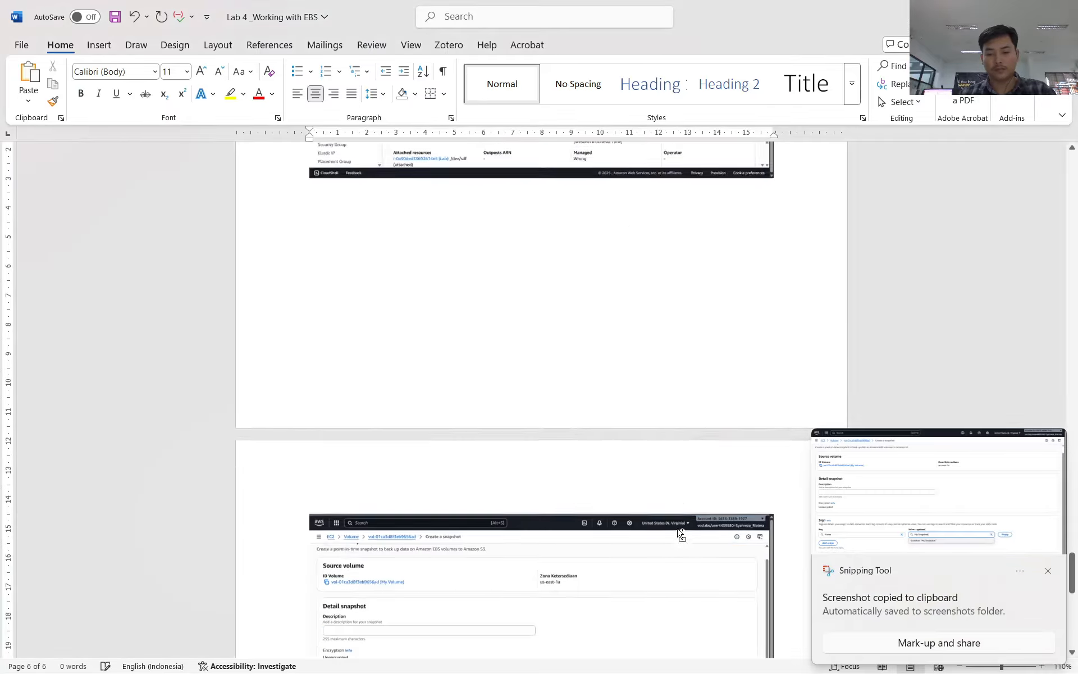
key(alt+Tab)
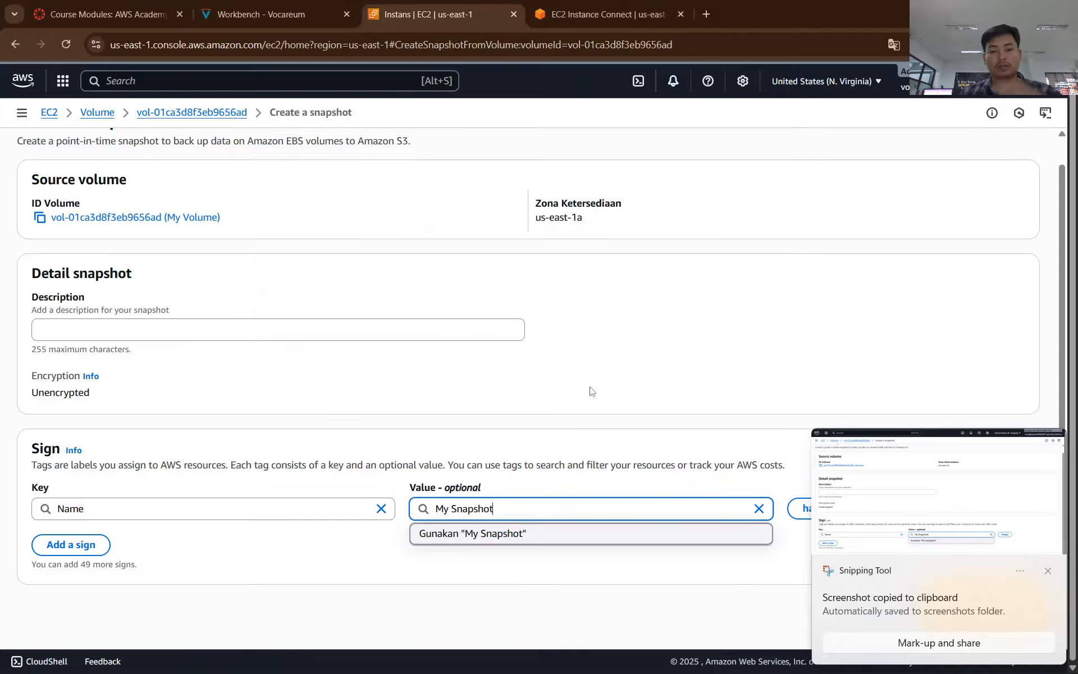
Step: Dismiss the screenshot notification, recheck the lab instructions, and create the snapshot with the Name tag My Snapshot
click(875, 354)
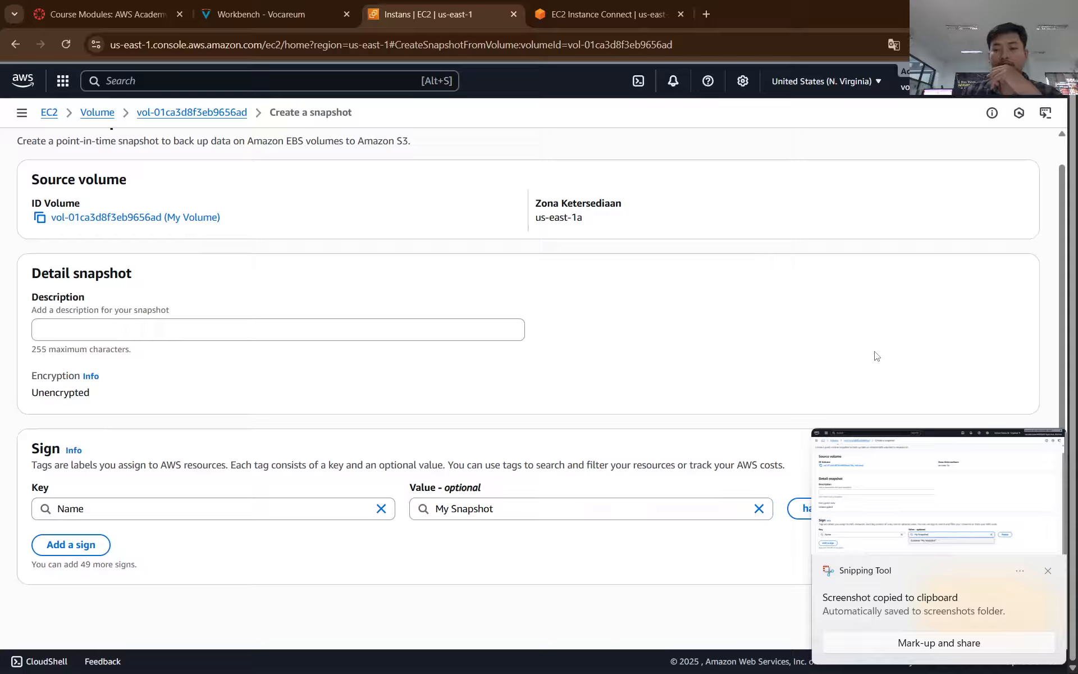
click(1048, 570)
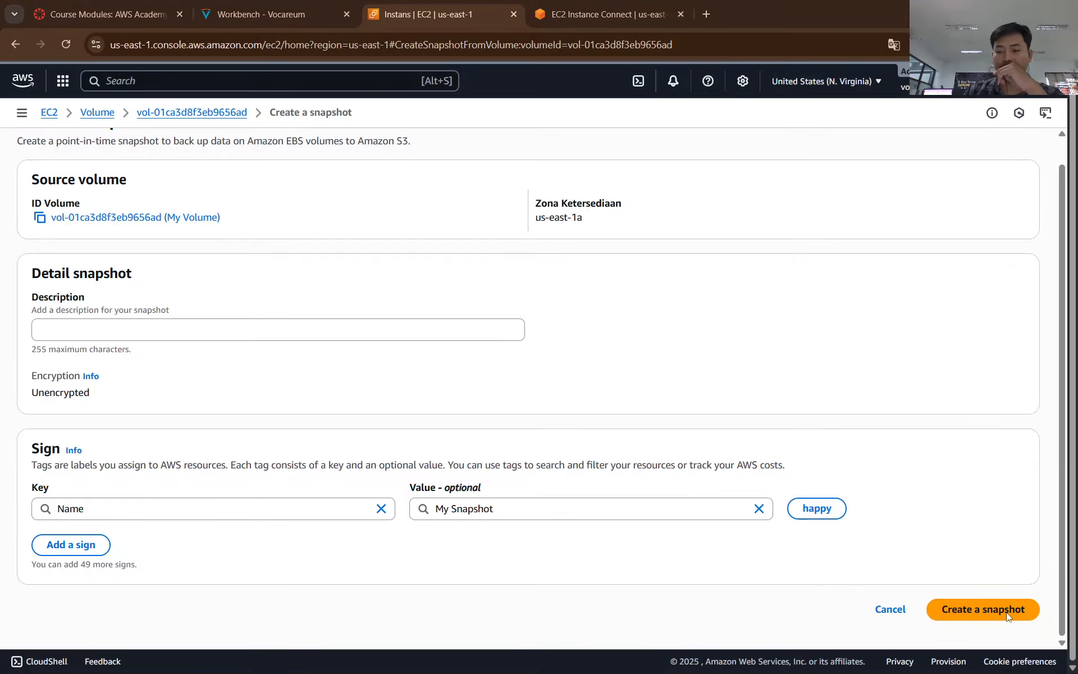
click(286, 11)
click(432, 15)
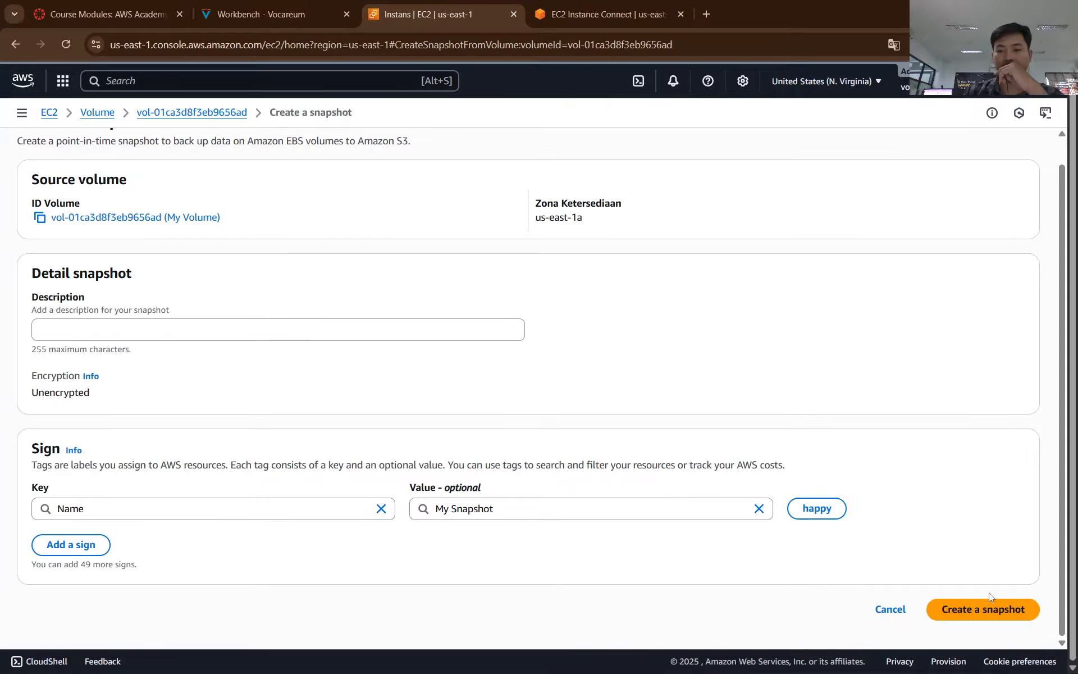
click(979, 608)
Step: Read step 29 of the lab instructions, then capture the console's snapshot creation confirmation and paste it into the Word lab report
click(264, 15)
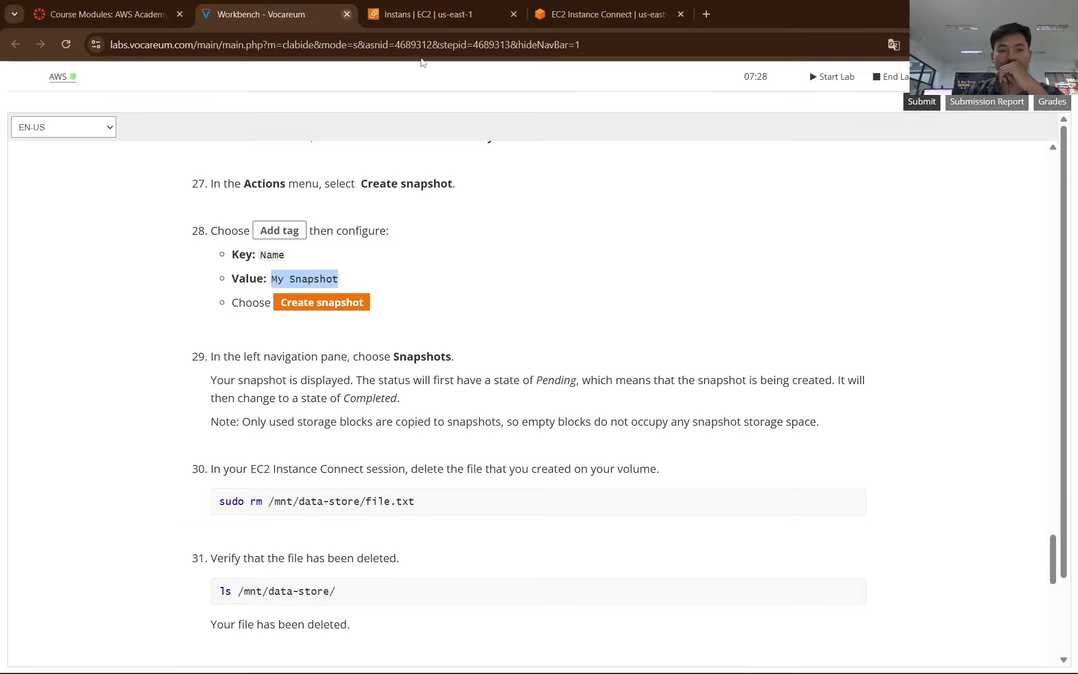
scroll(438, 311, down, 1)
scroll(363, 291, down, 1)
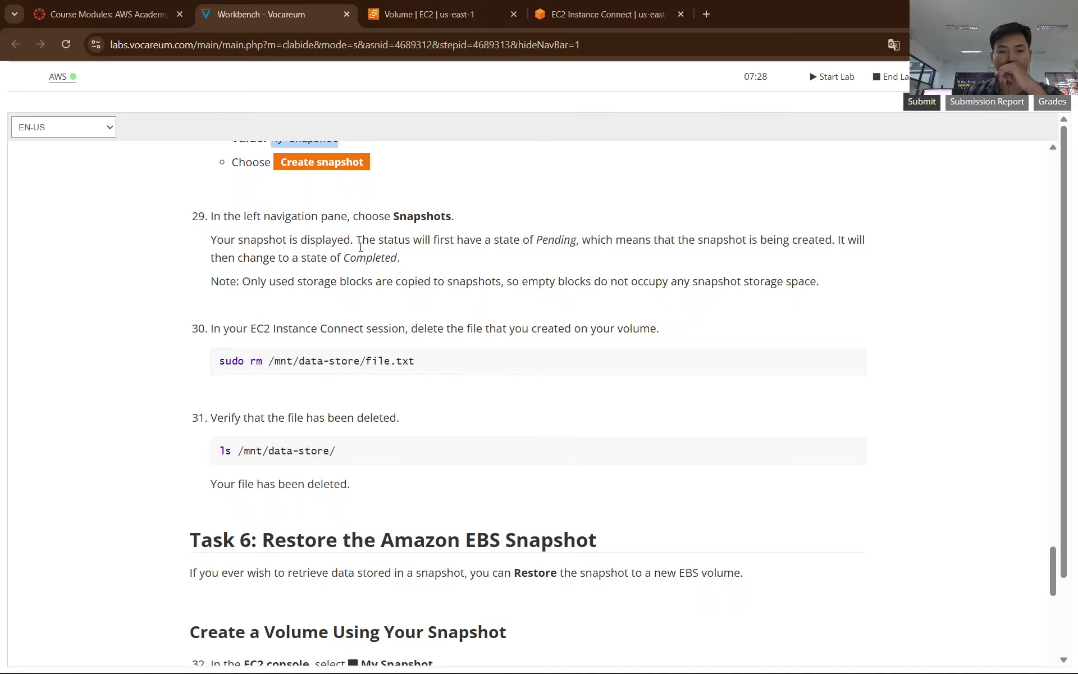
click(413, 14)
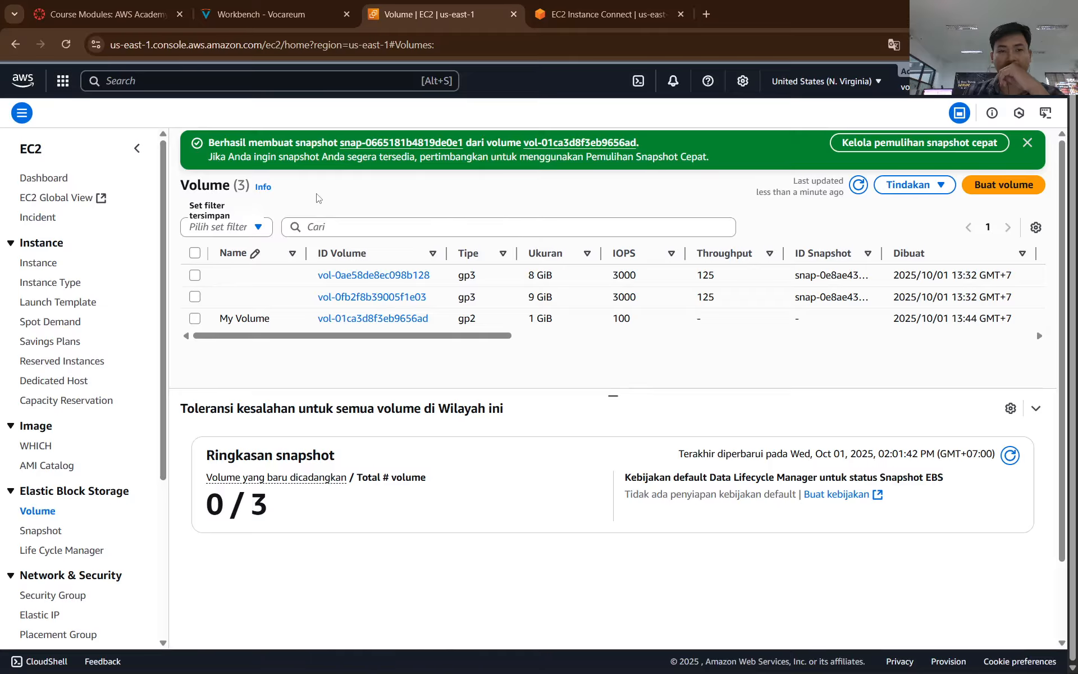
key(super+shift+s)
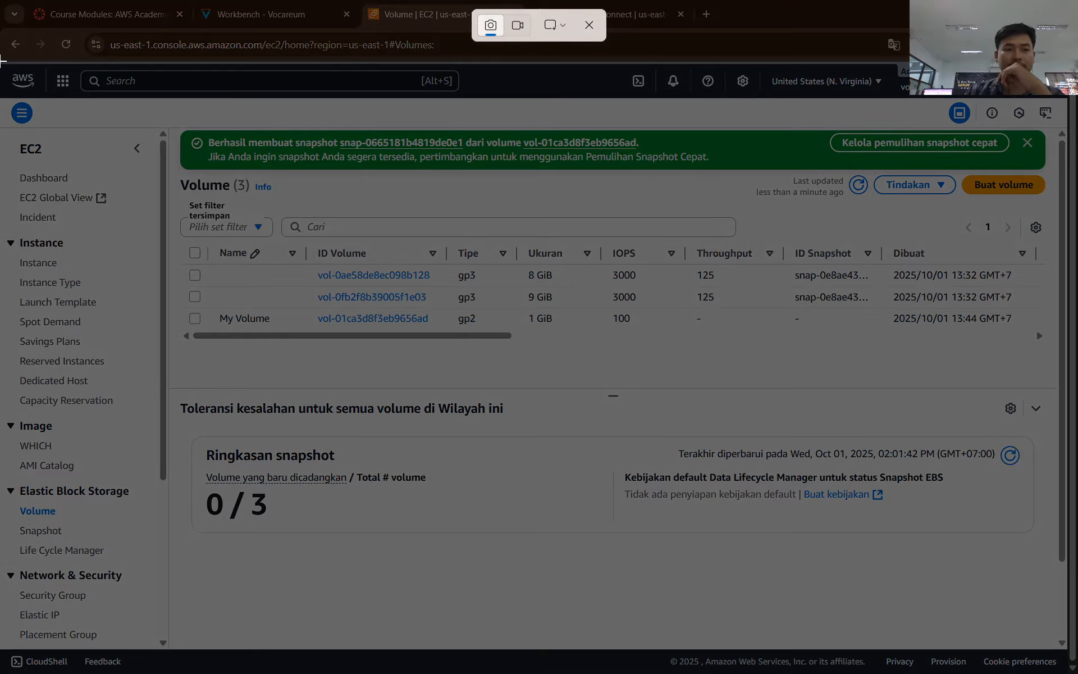
drag(1, 61, 1076, 673)
key(alt+Tab)
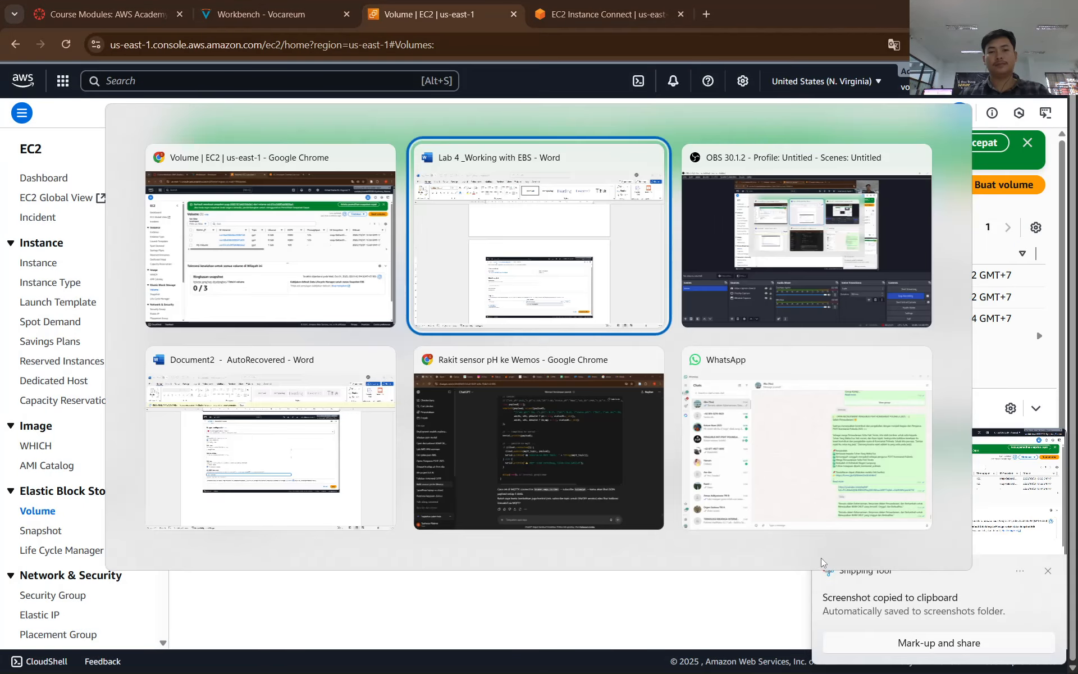
key(ctrl+v)
key(alt+Tab)
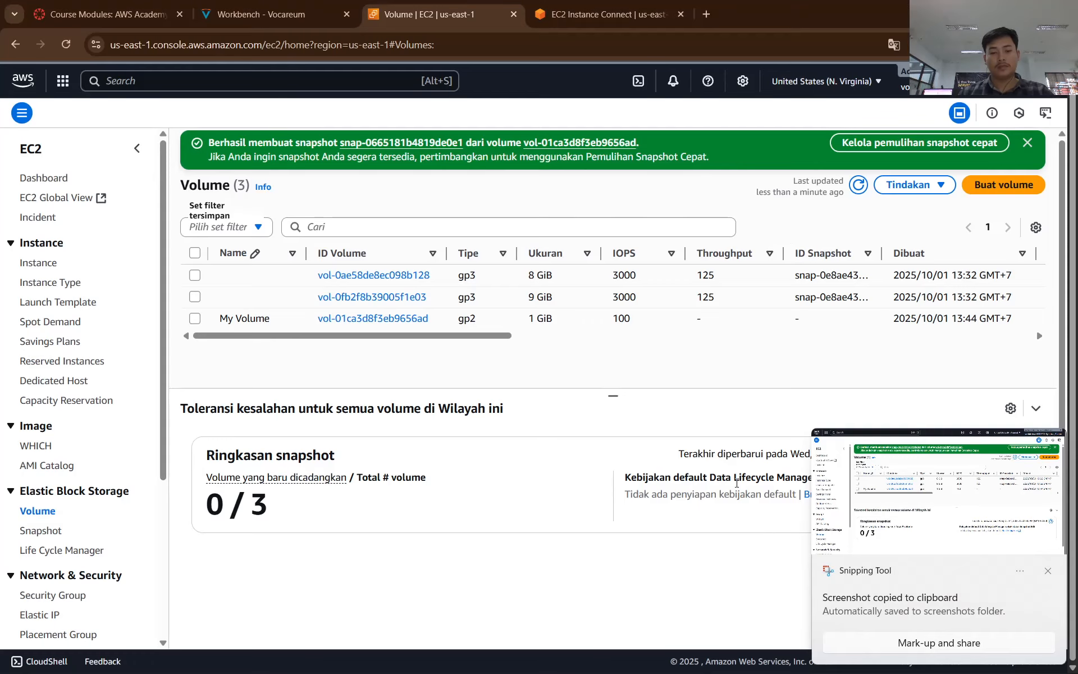
Step: Open the Elastic Block Store snapshots list as instructed in step 29 and select My Snapshot
click(263, 14)
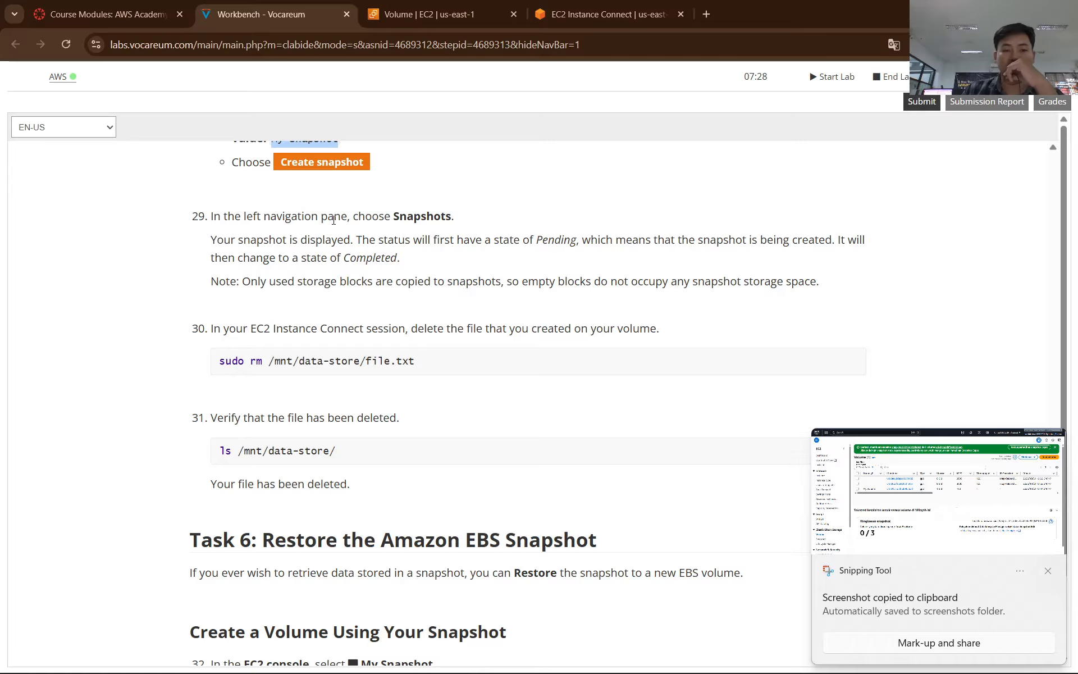
click(429, 14)
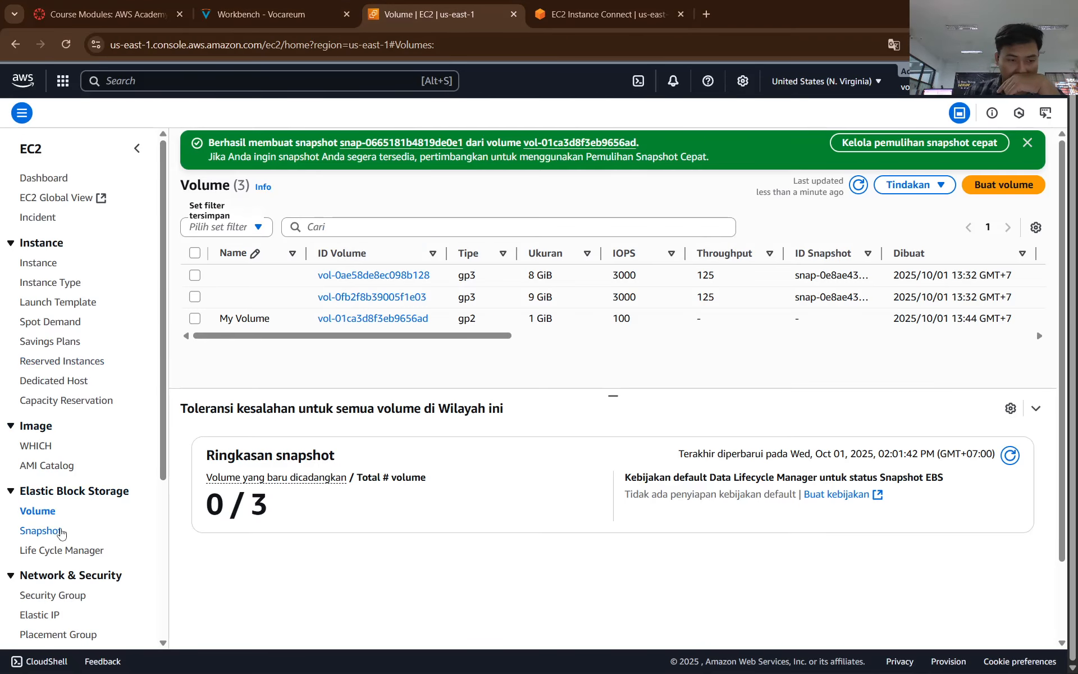
click(59, 532)
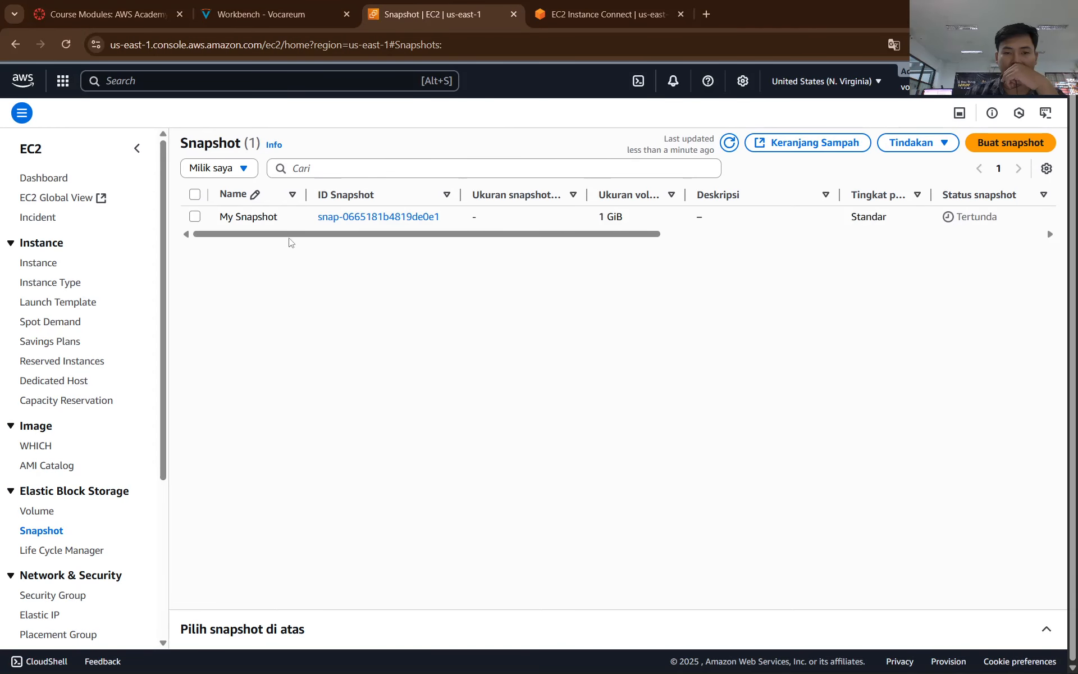
click(195, 217)
click(270, 5)
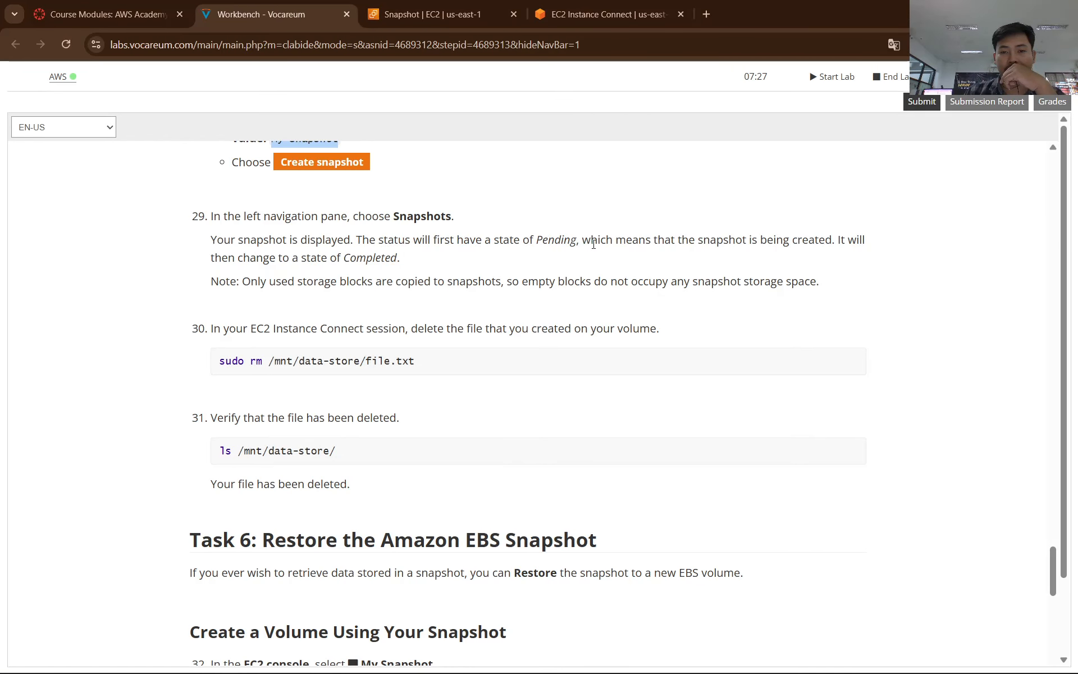
click(408, 19)
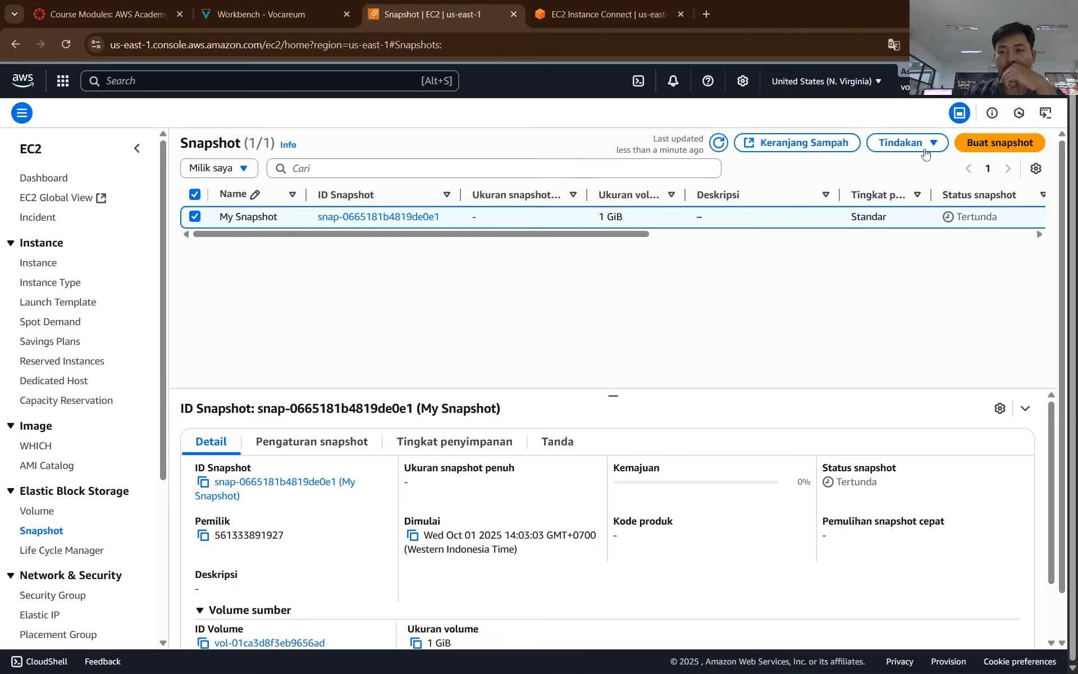
Step: Translate the snapshots page into English and reread the snapshot status explanation in step 29 of the lab instructions
click(895, 45)
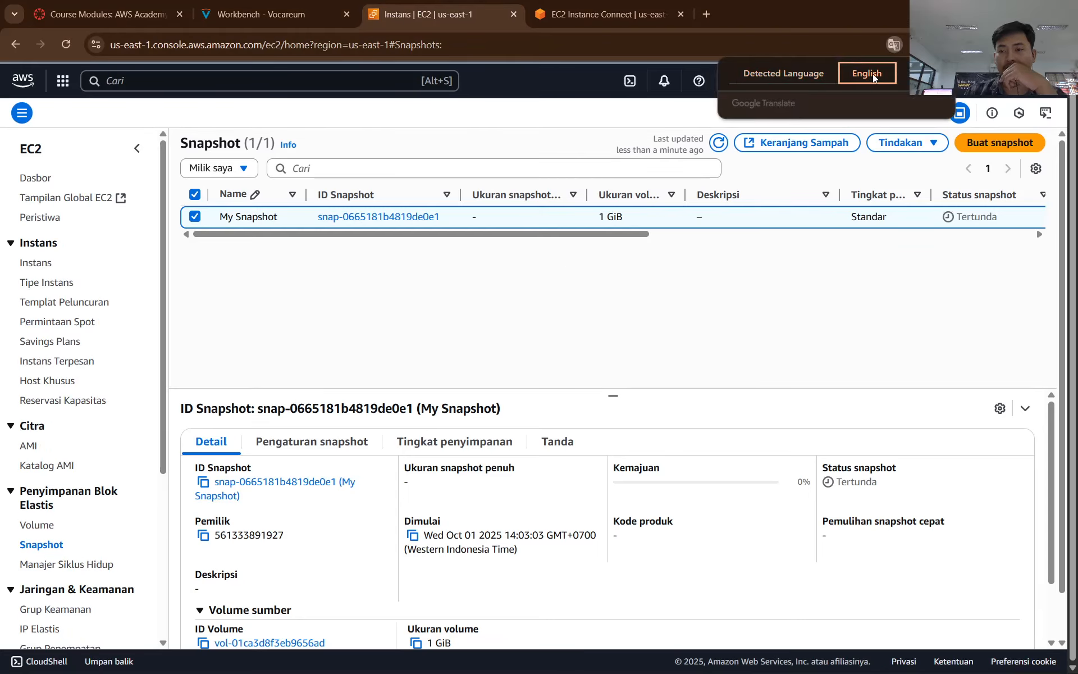
click(873, 78)
click(261, 14)
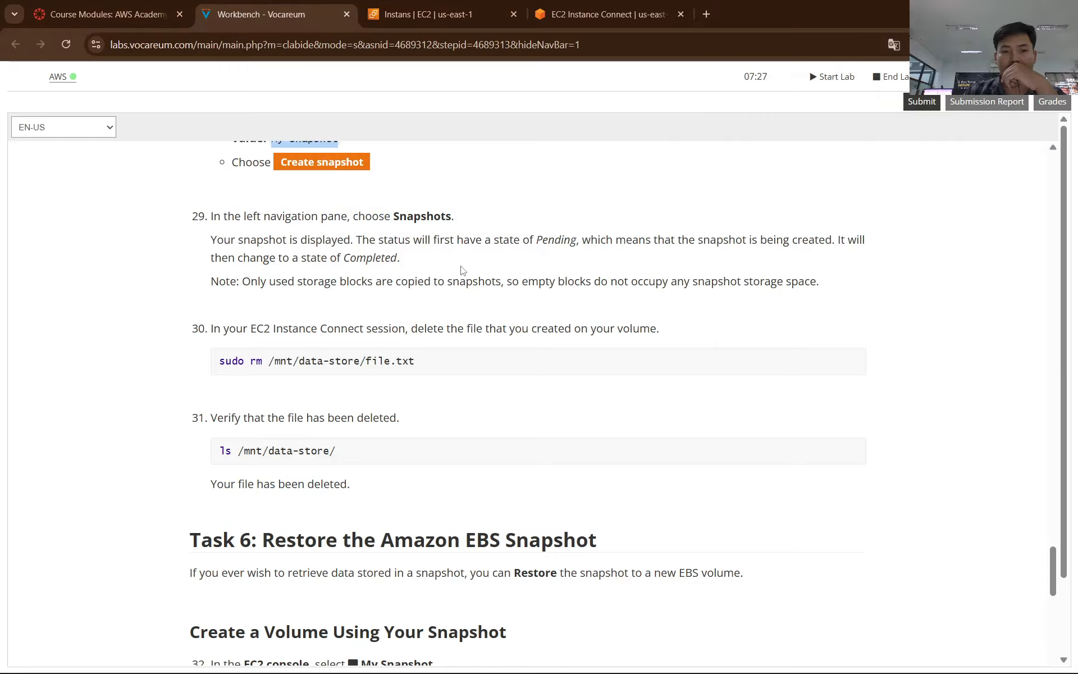
drag(590, 239, 414, 265)
click(409, 269)
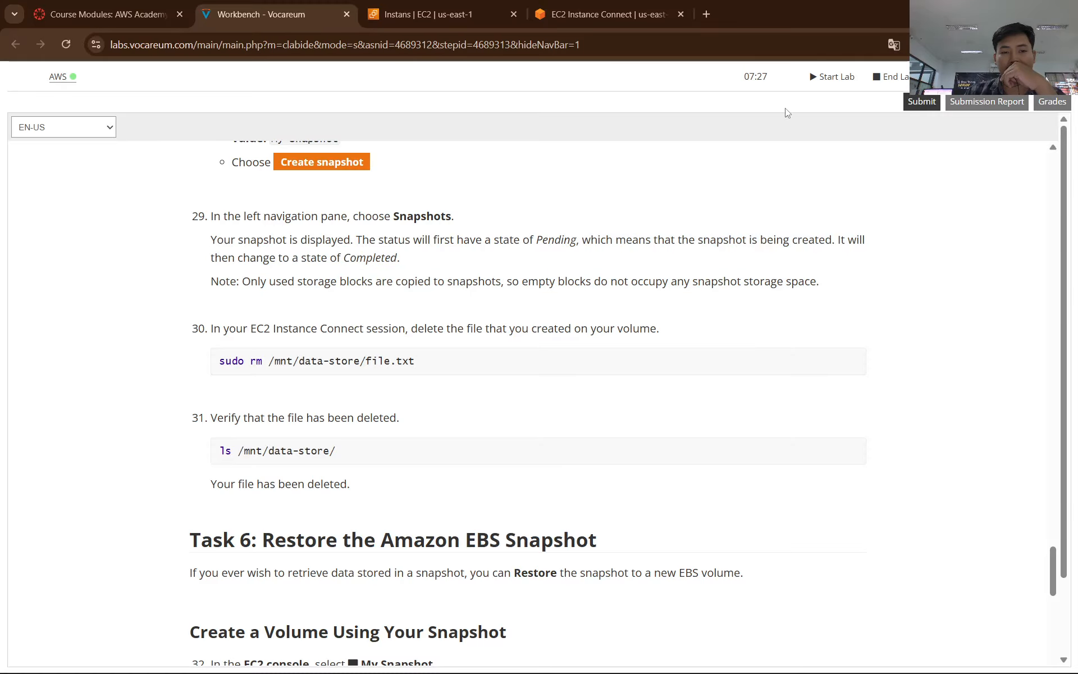
Step: Translate the lab instructions page into Indonesian and read steps 29 to 31
click(892, 45)
click(891, 84)
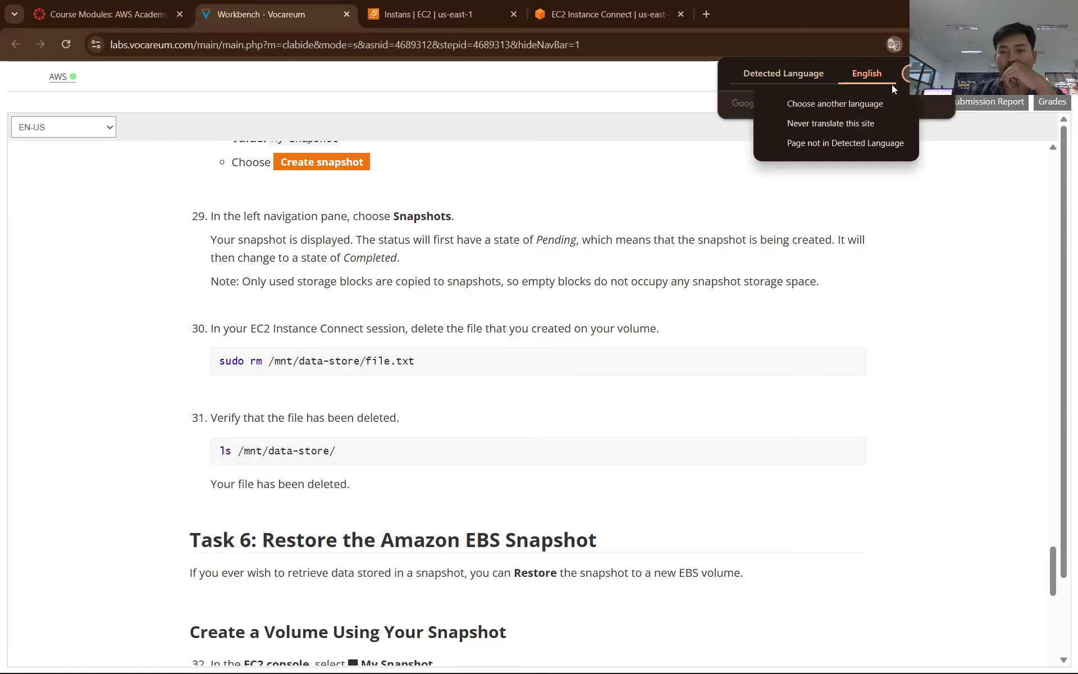
click(871, 99)
click(824, 100)
text(indo)
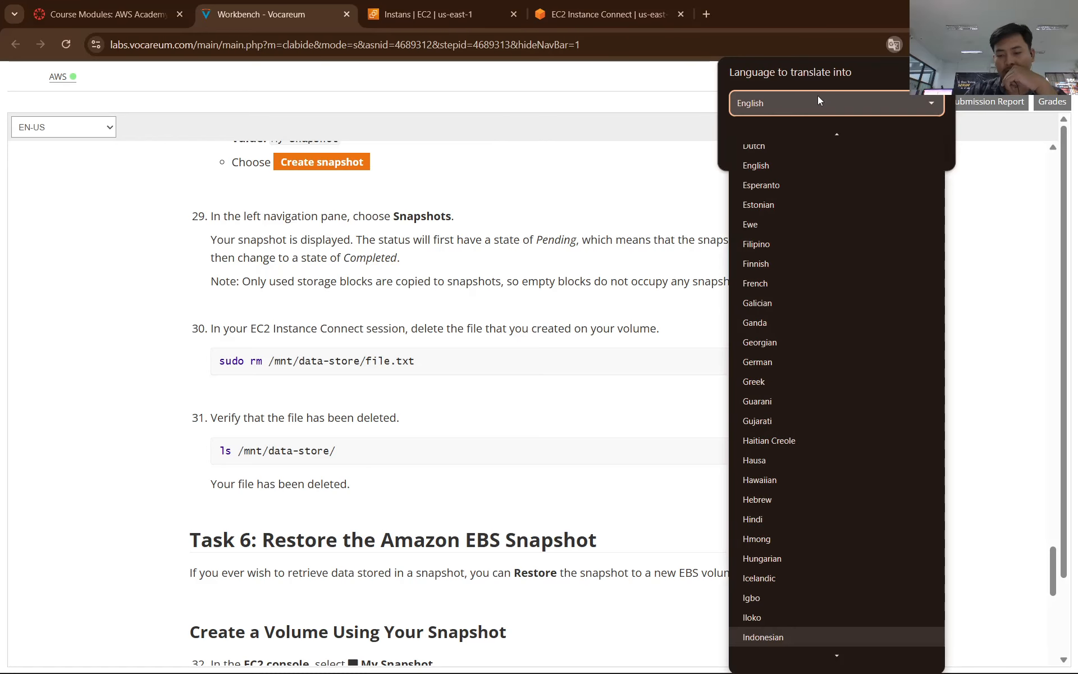
key(Return)
click(912, 141)
click(653, 207)
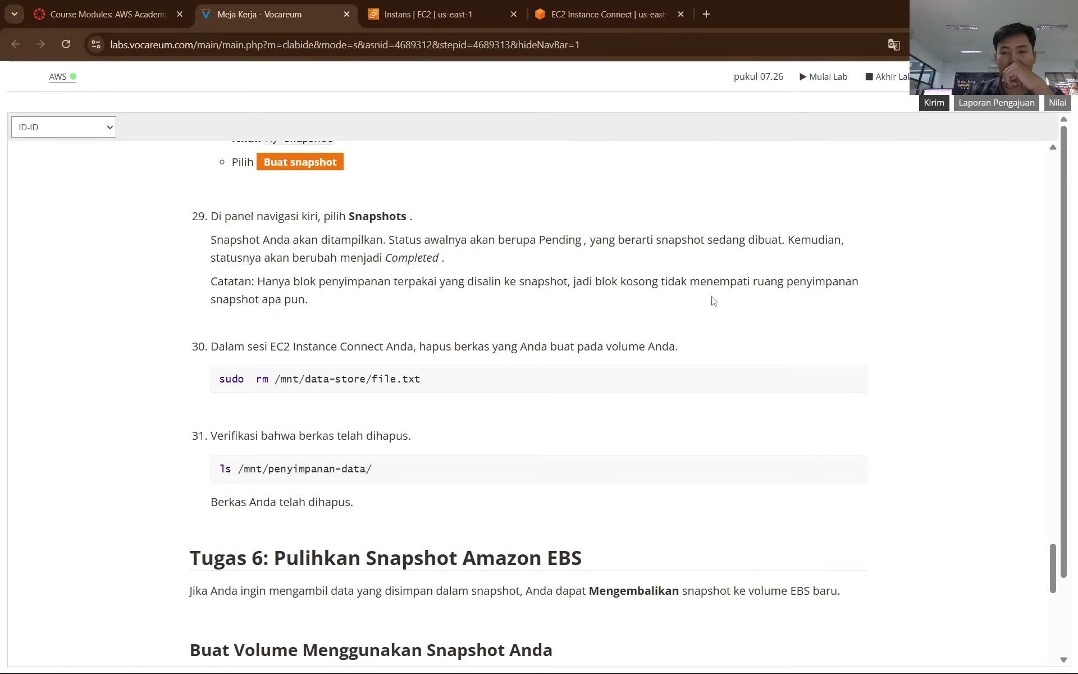
scroll(245, 339, down, 1)
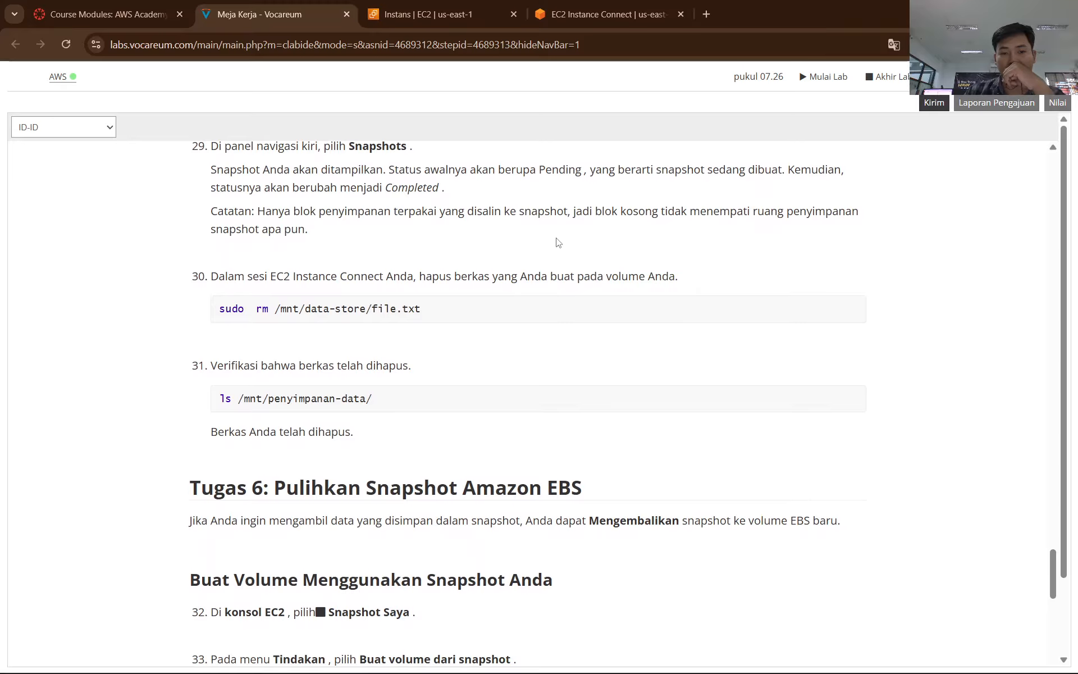
Step: Look at the EC2 Instance Connect session, then restore the lab instructions to their original English text
click(450, 16)
click(575, 5)
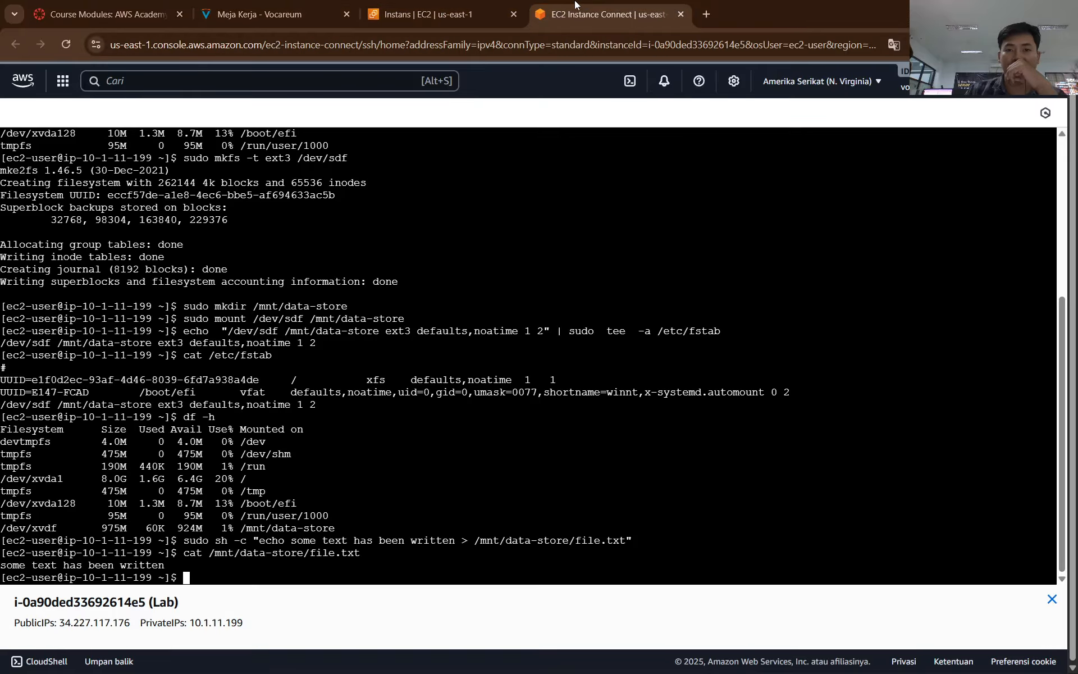
click(292, 4)
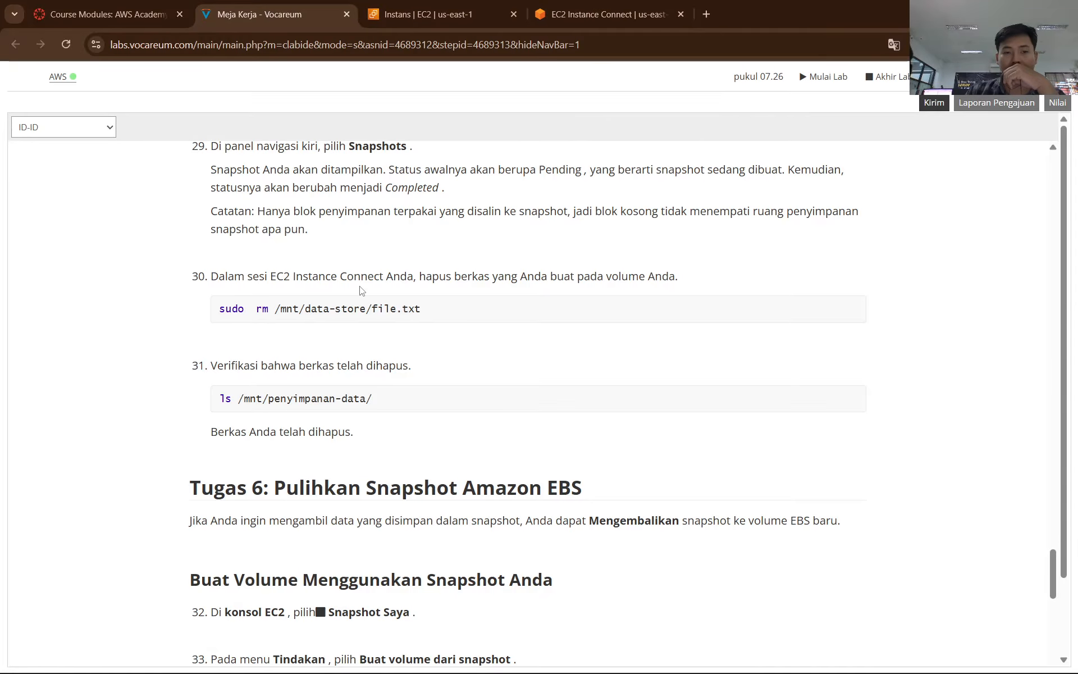
click(893, 45)
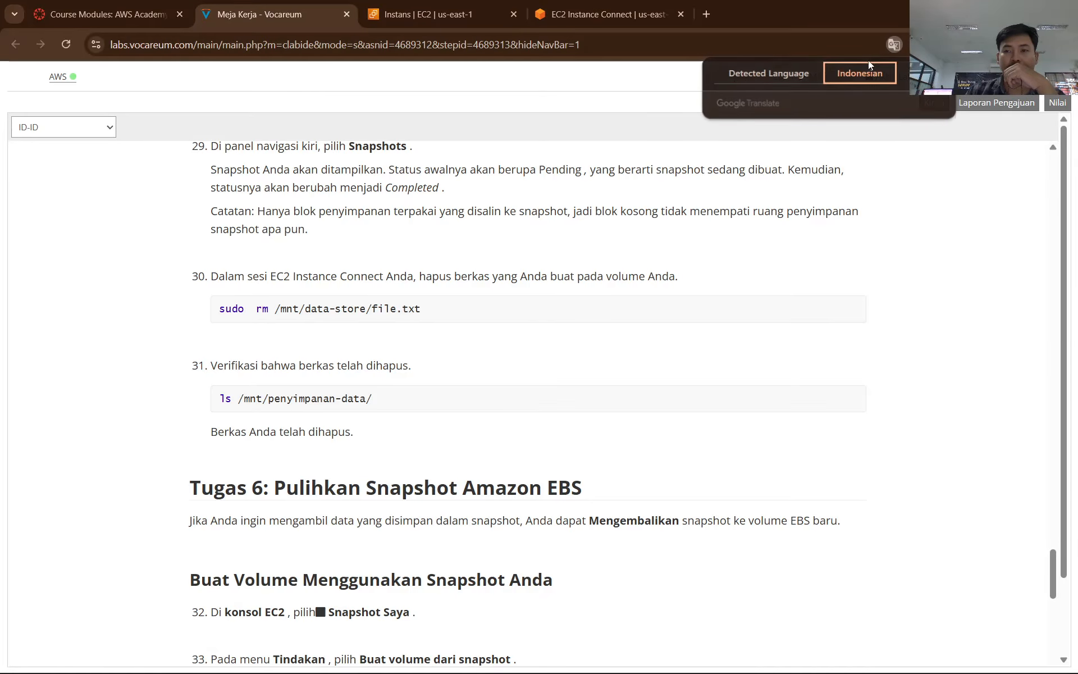
click(768, 73)
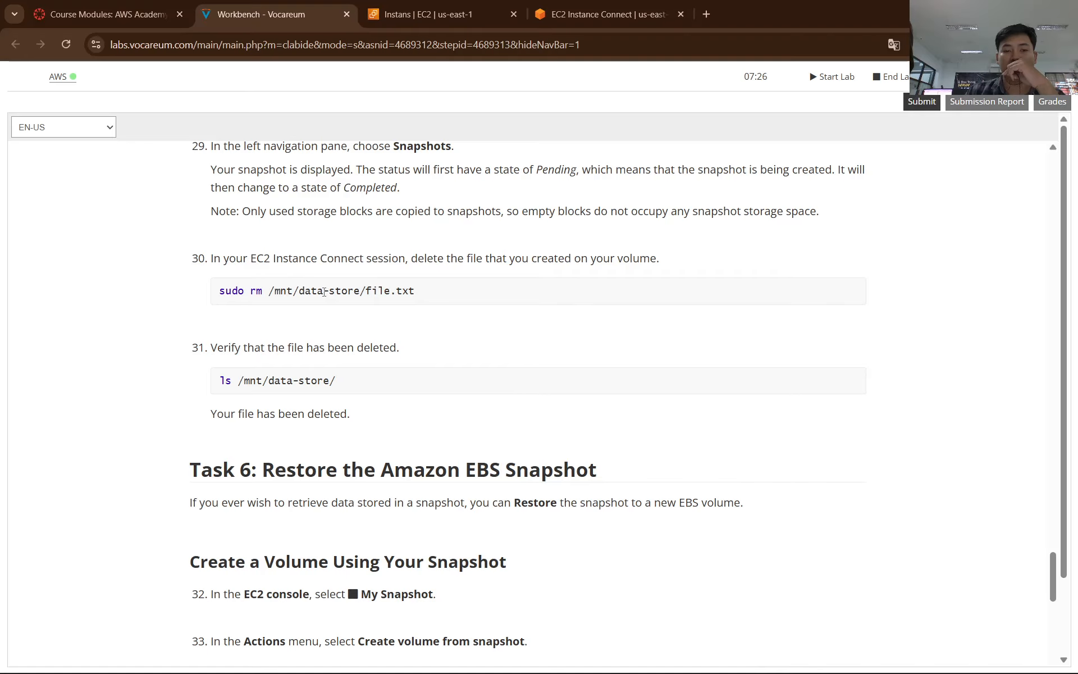
Step: Copy sudo rm /mnt/data-store/file.txt from step 30 and run it in the EC2 Instance Connect session
drag(424, 295, 219, 292)
key(super+c)
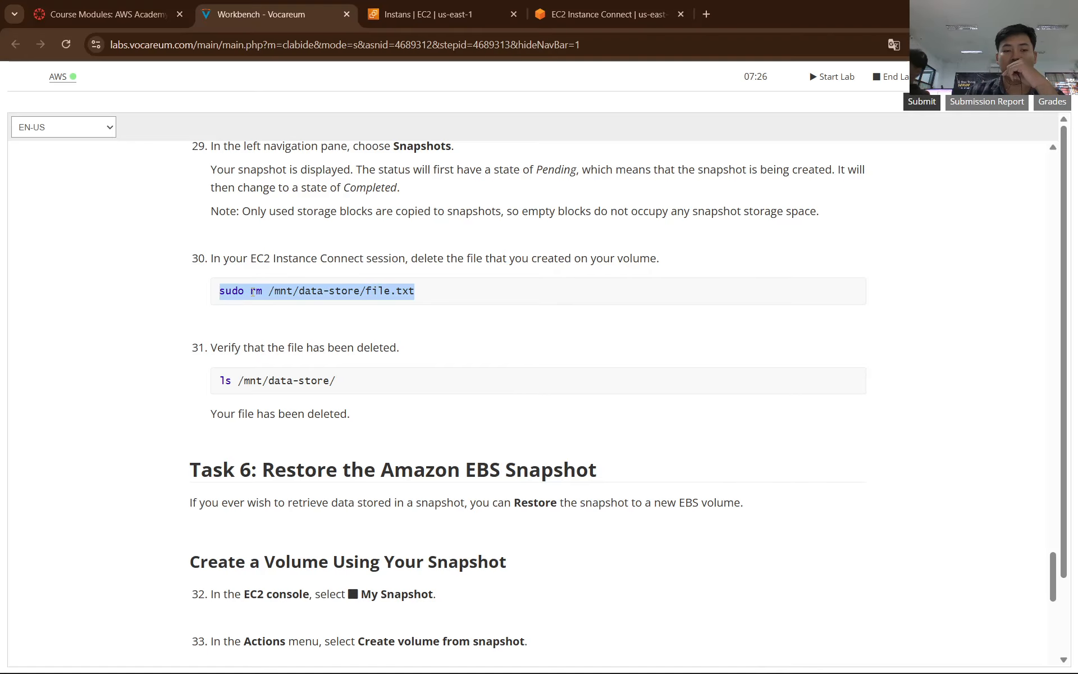
right_click(297, 305)
click(297, 307)
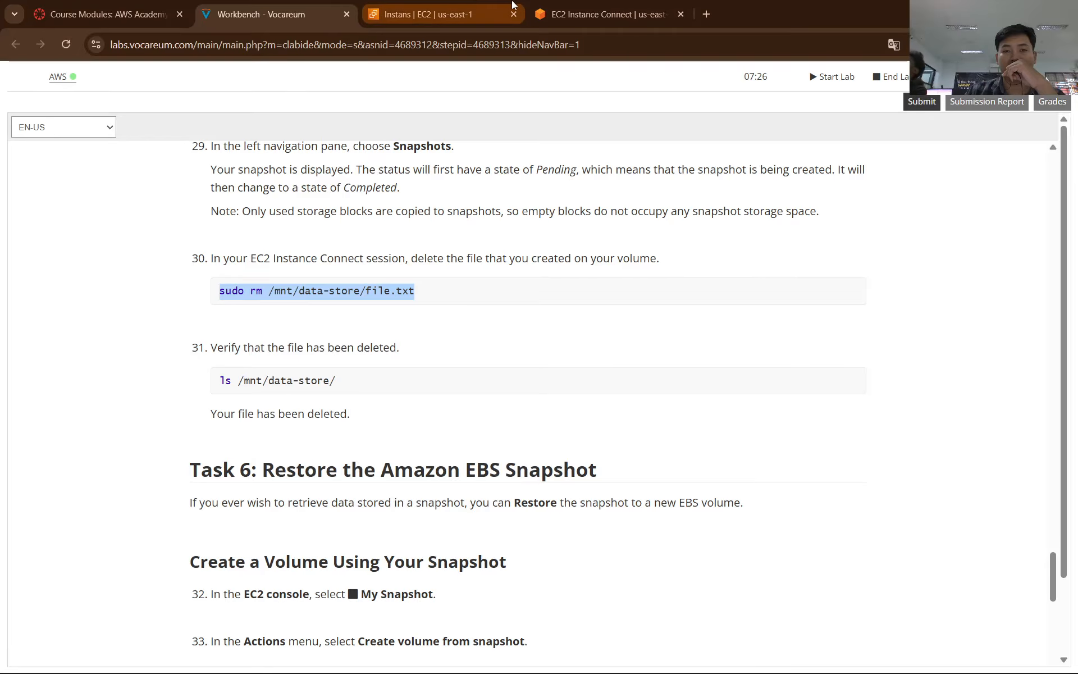
click(555, 14)
right_click(456, 487)
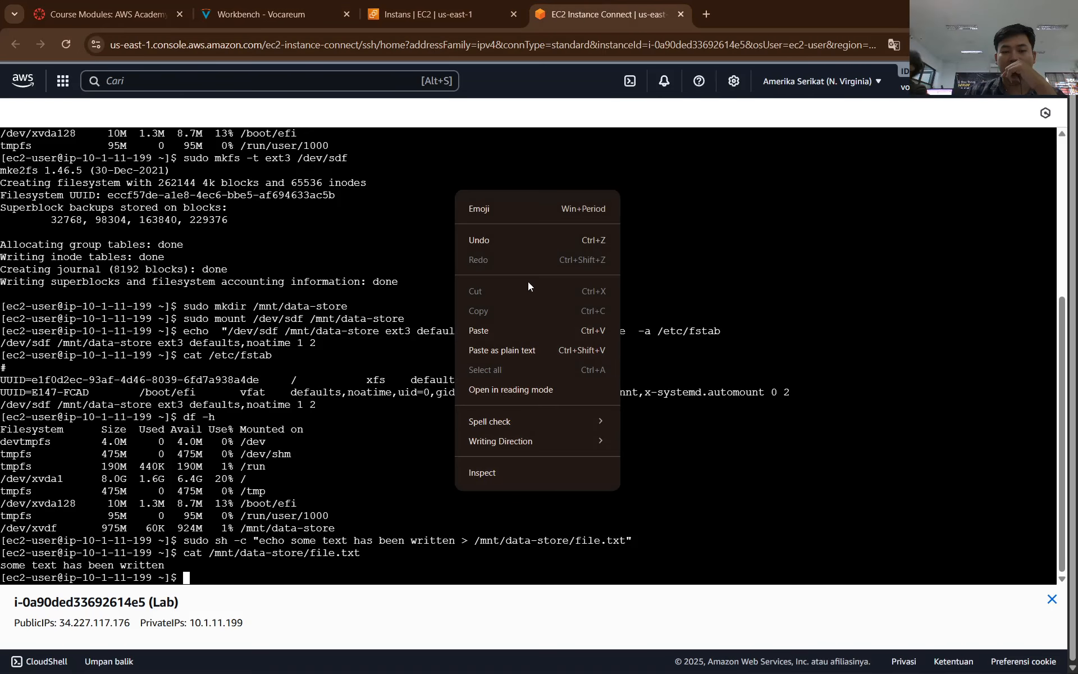
click(510, 330)
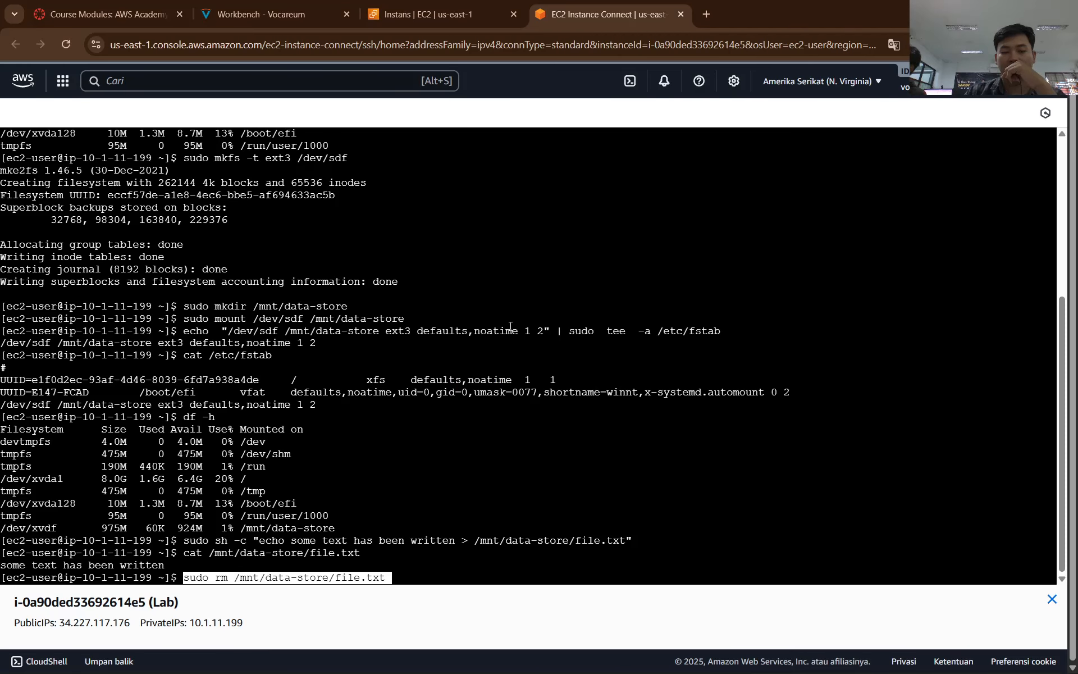
key(Return)
Step: Copy ls /mnt/data-store/ from step 31 and run it in the EC2 Instance Connect session
click(433, 4)
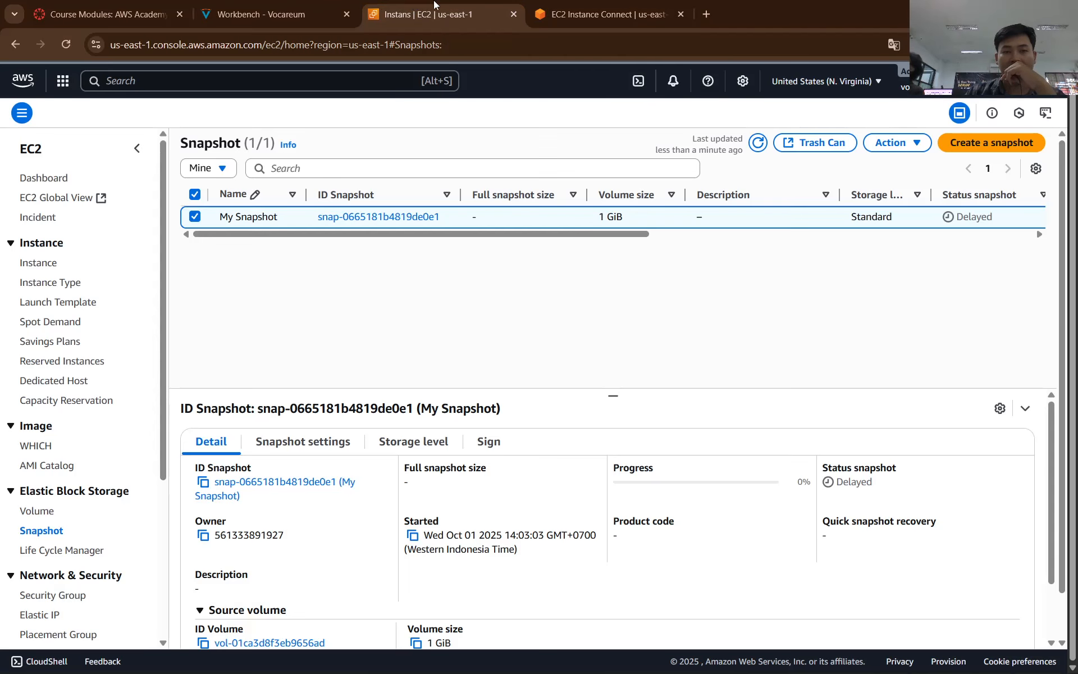
click(261, 14)
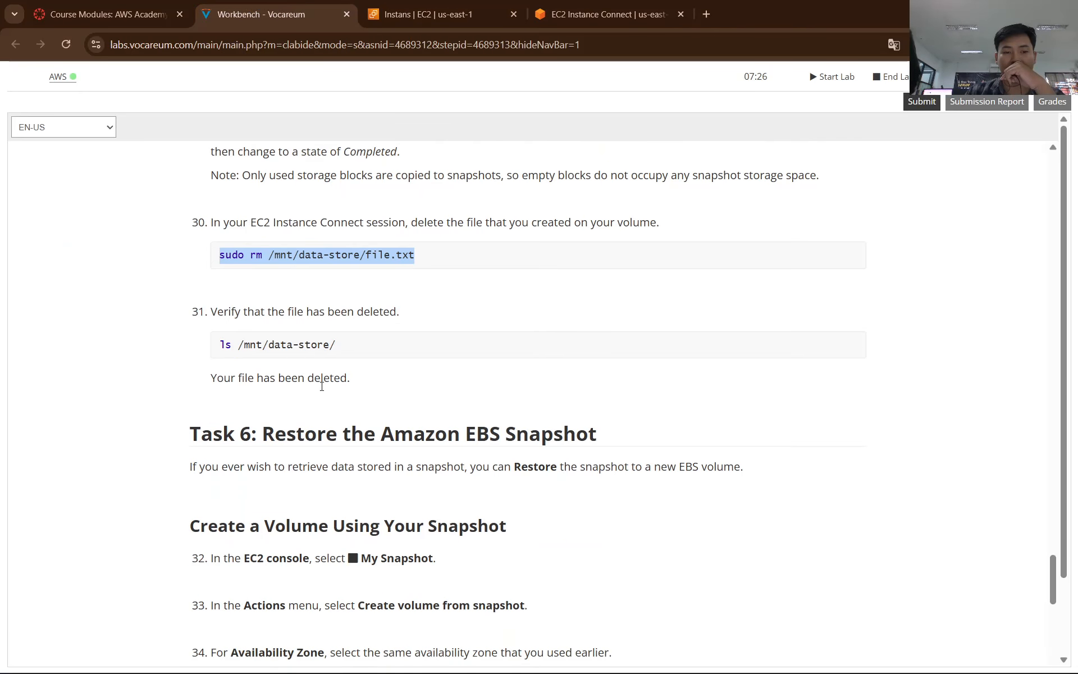
scroll(322, 386, down, 1)
drag(340, 310, 219, 311)
right_click(256, 312)
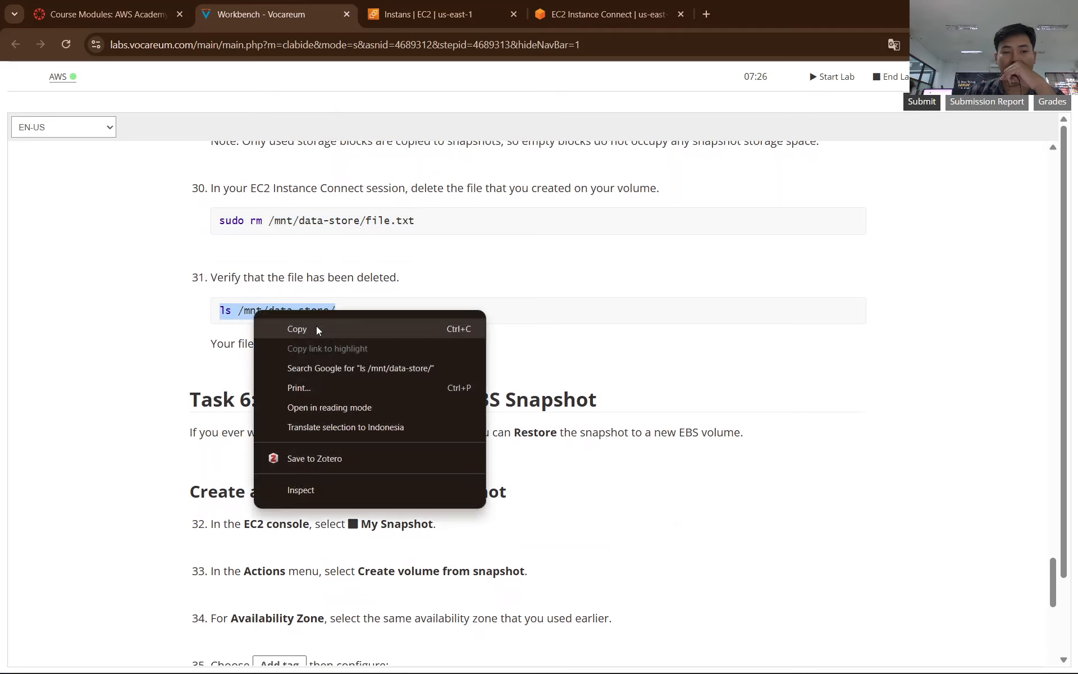
click(315, 329)
click(465, 19)
click(606, 14)
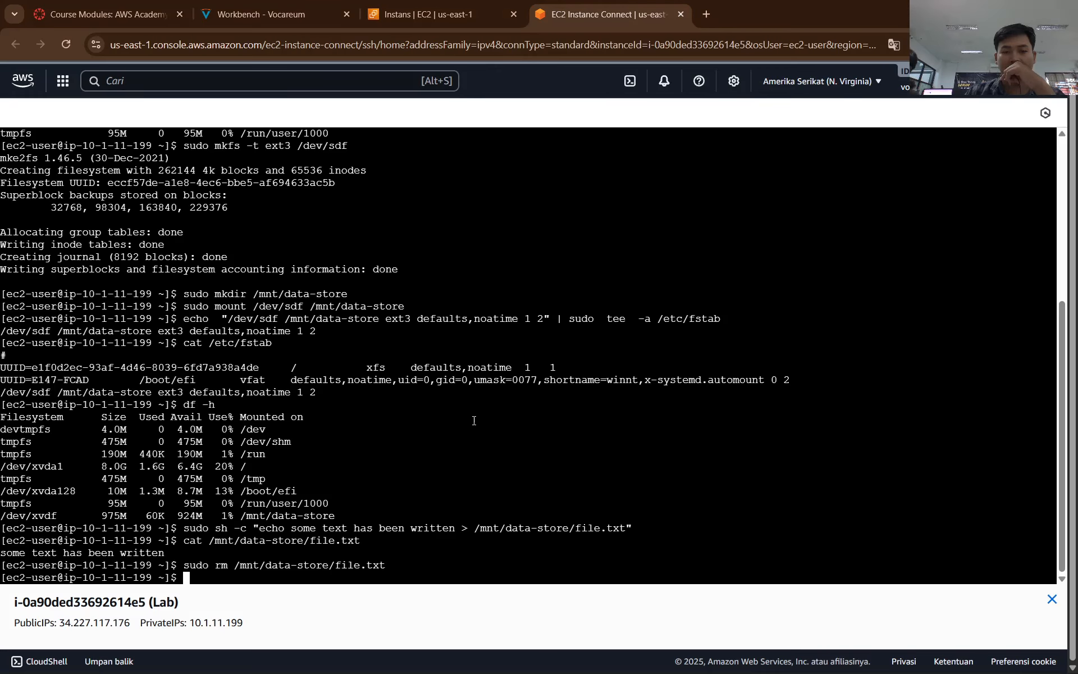
right_click(474, 421)
click(518, 262)
key(Return)
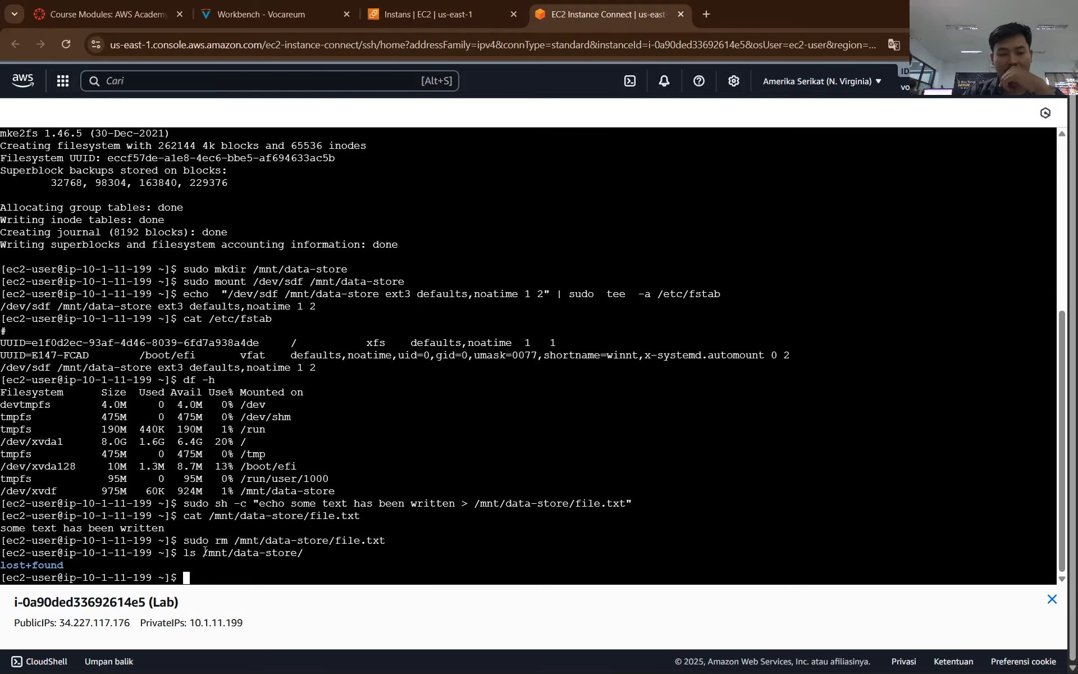
Step: Capture the terminal's file deletion and directory listing commands, paste the screenshot into the Word lab report, and return to the browser
key(super+shift+s)
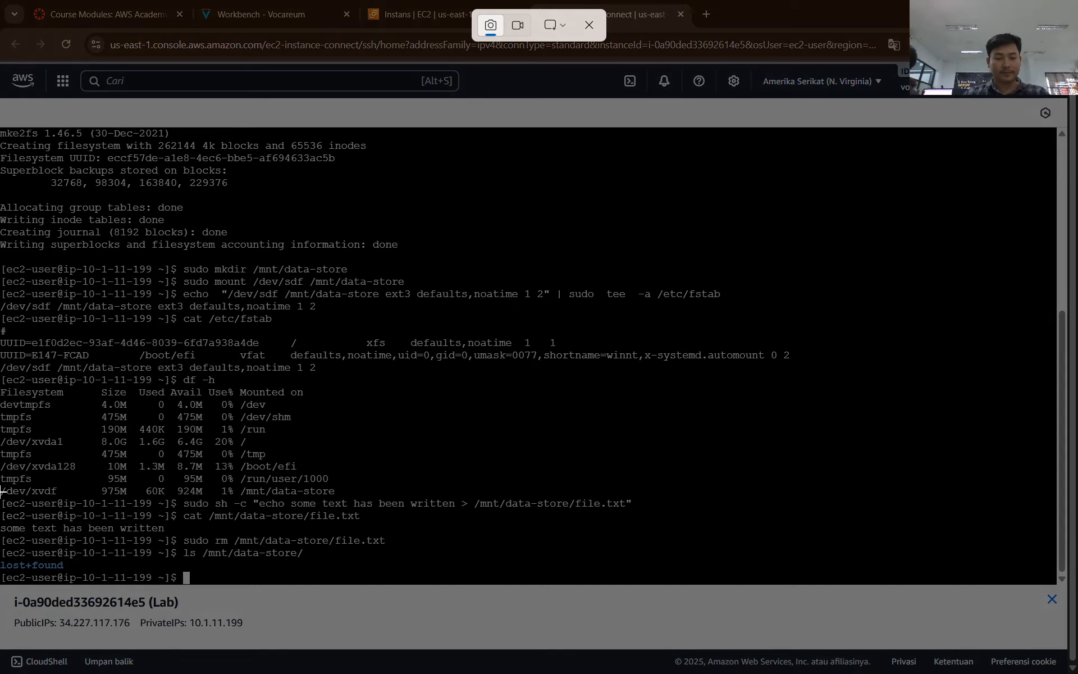
drag(1, 531, 578, 659)
key(alt+Tab)
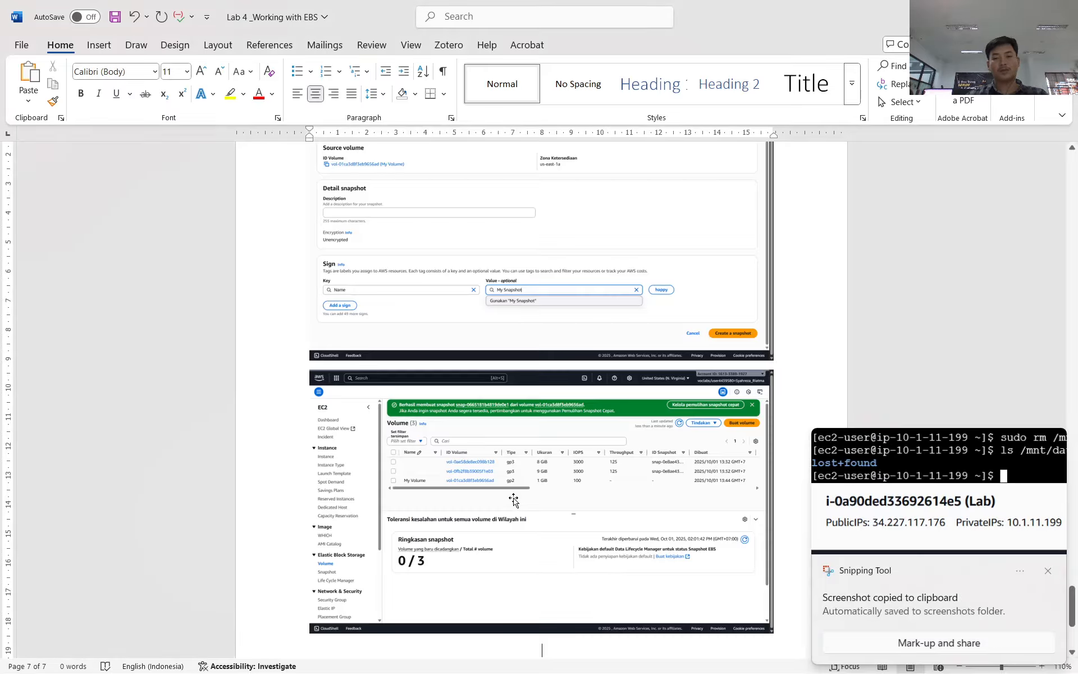
key(ctrl+v)
key(alt+Tab)
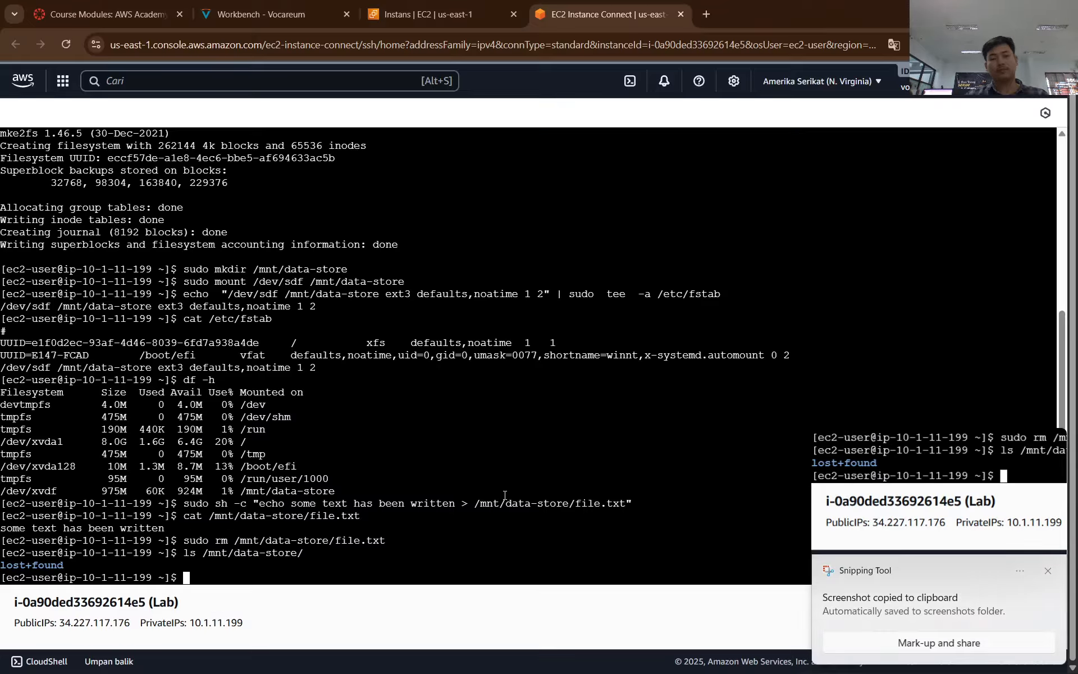
Step: Review the Task 6 instructions for creating a volume from the snapshot and reread the snapshot status explanation in step 29
click(427, 14)
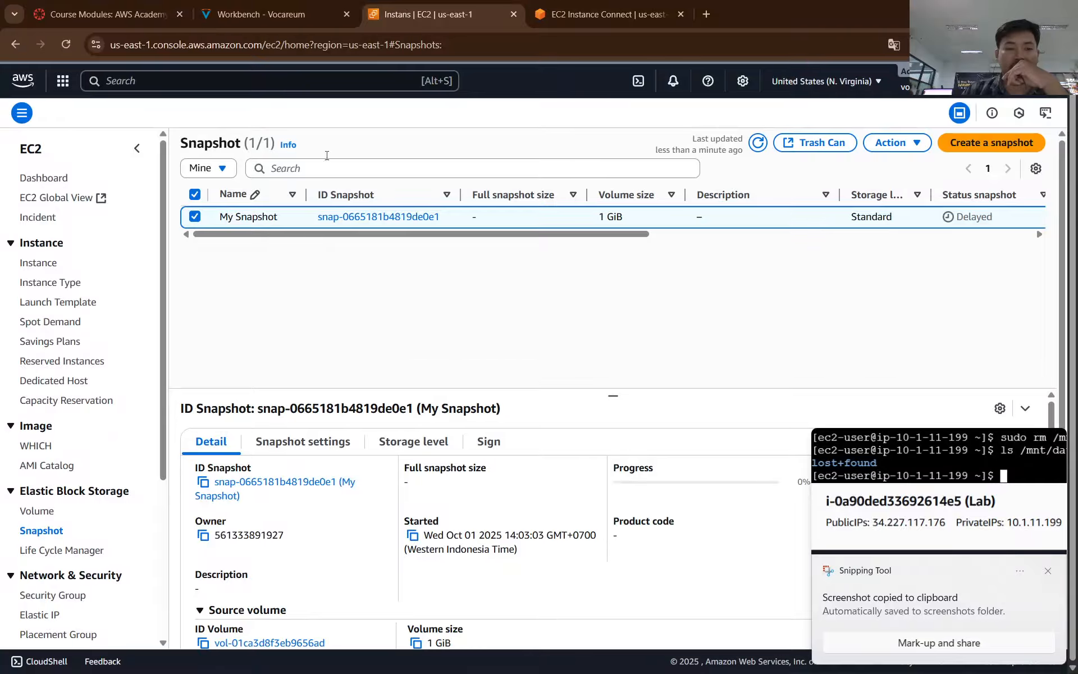
click(293, 11)
click(437, 8)
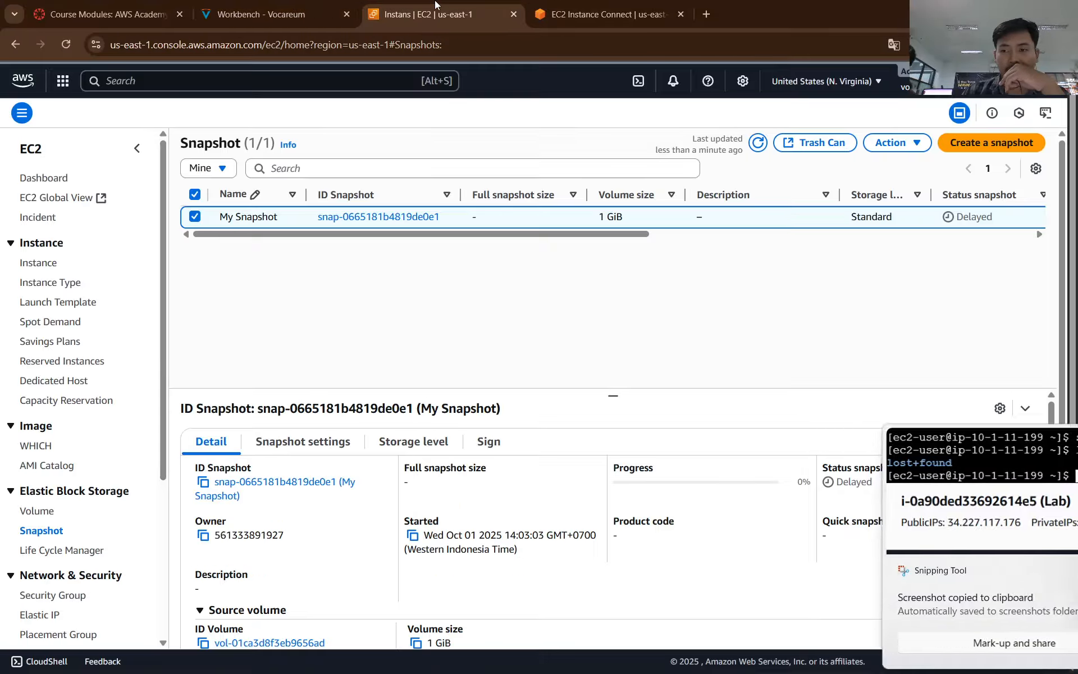
click(261, 14)
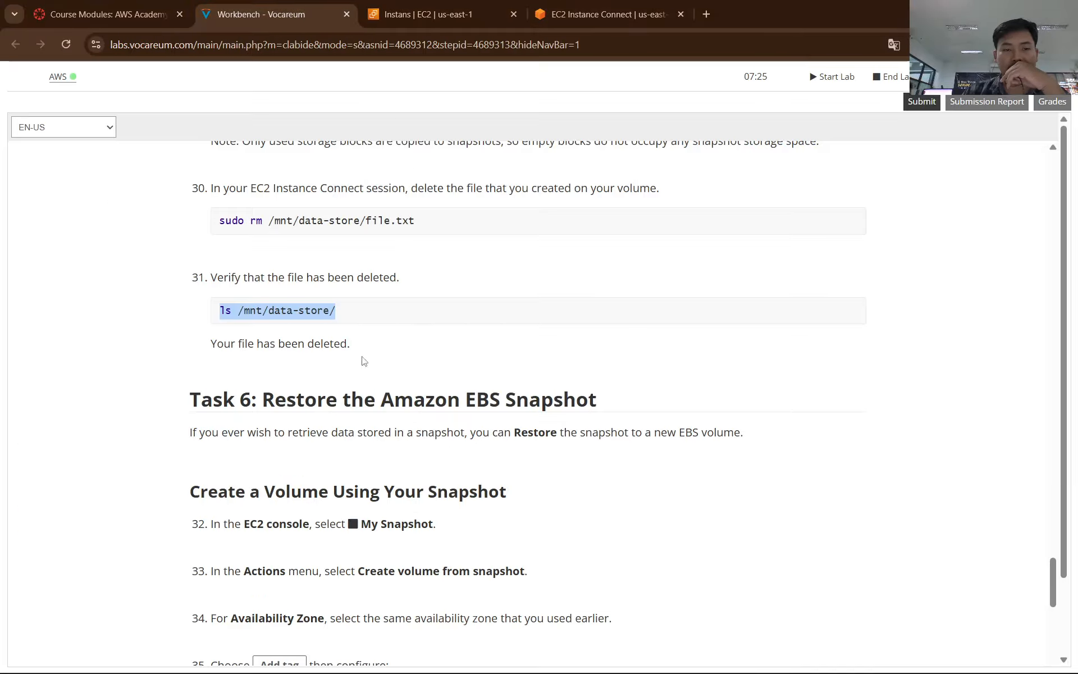
scroll(336, 345, down, 3)
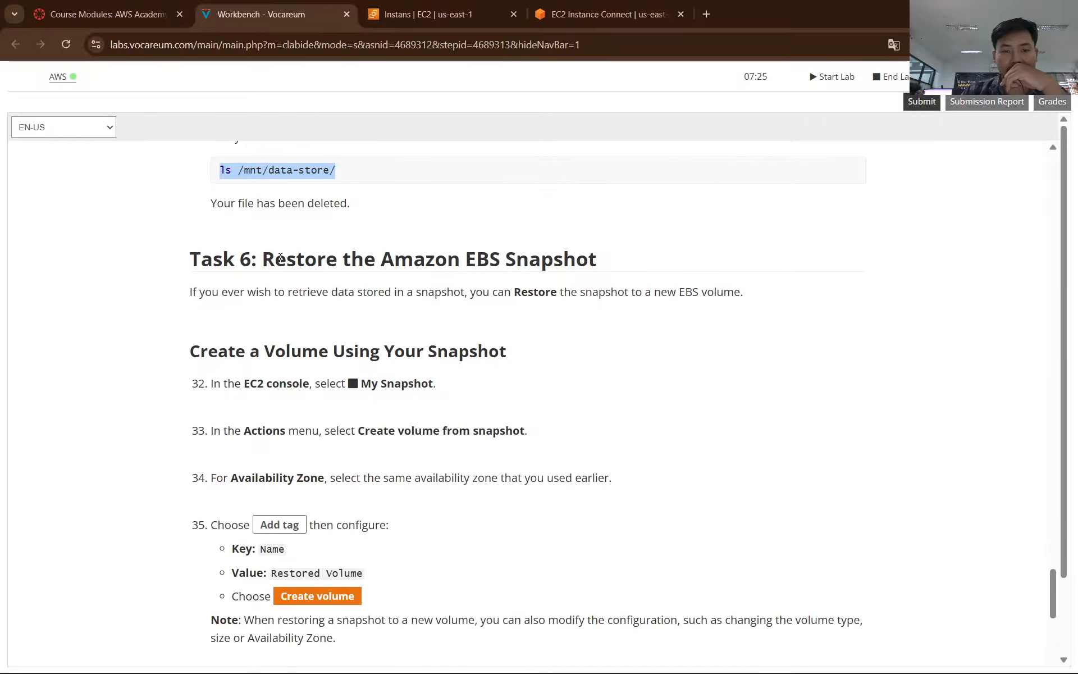
scroll(531, 286, down, 1)
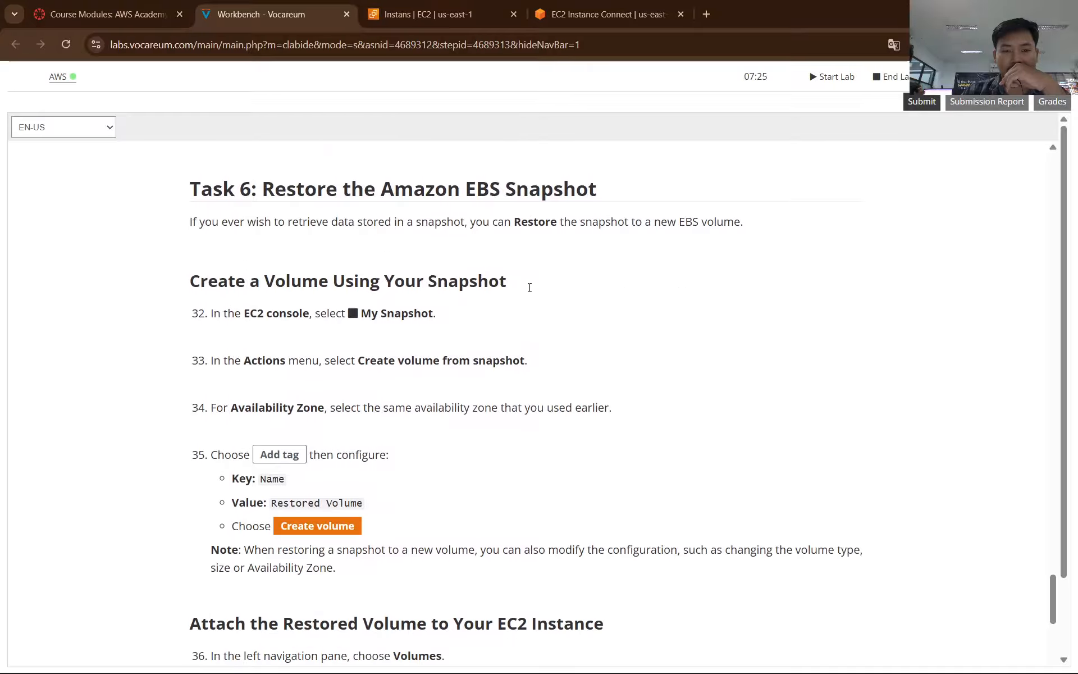
scroll(464, 329, up, 3)
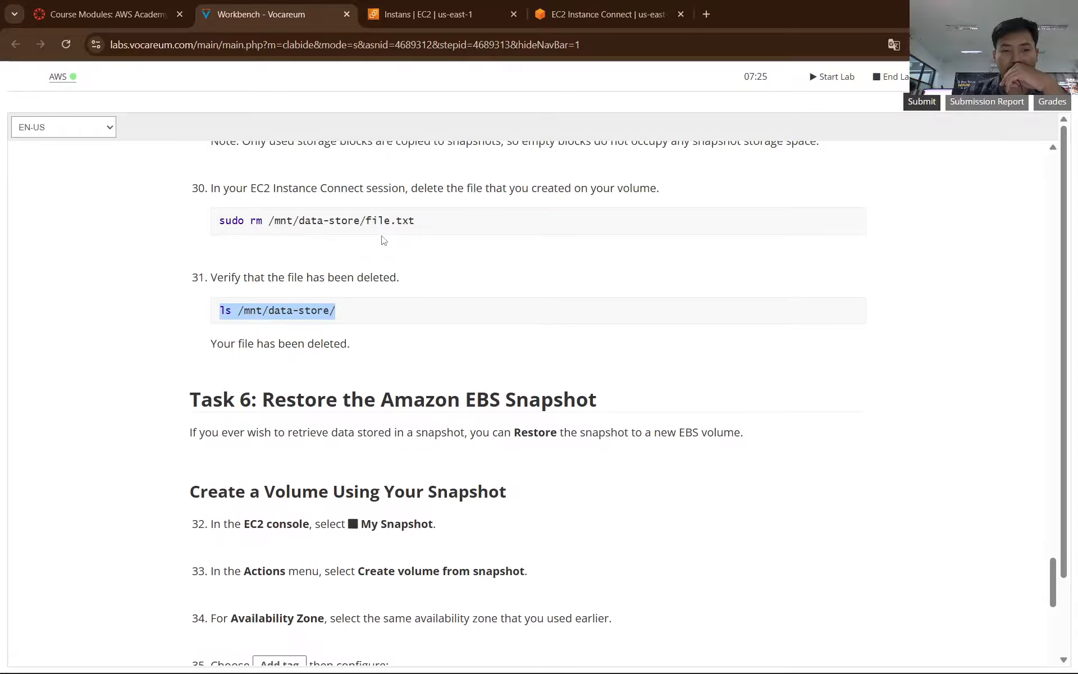
scroll(373, 245, up, 2)
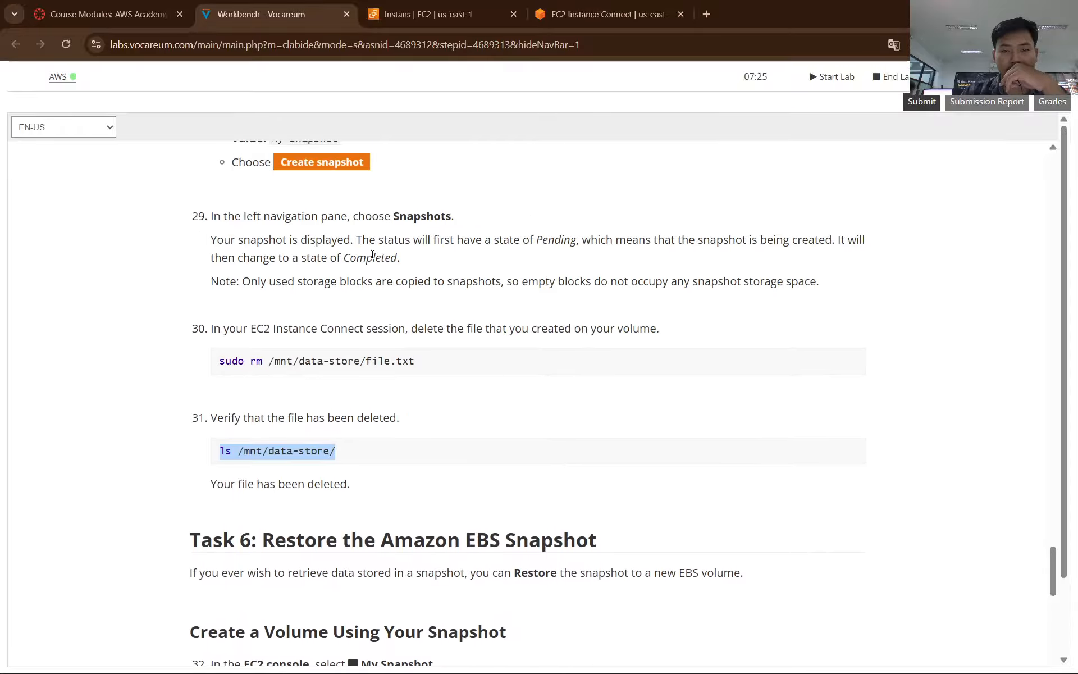
Step: Reload the EC2 snapshots list and select My Snapshot to check its updated status
click(427, 14)
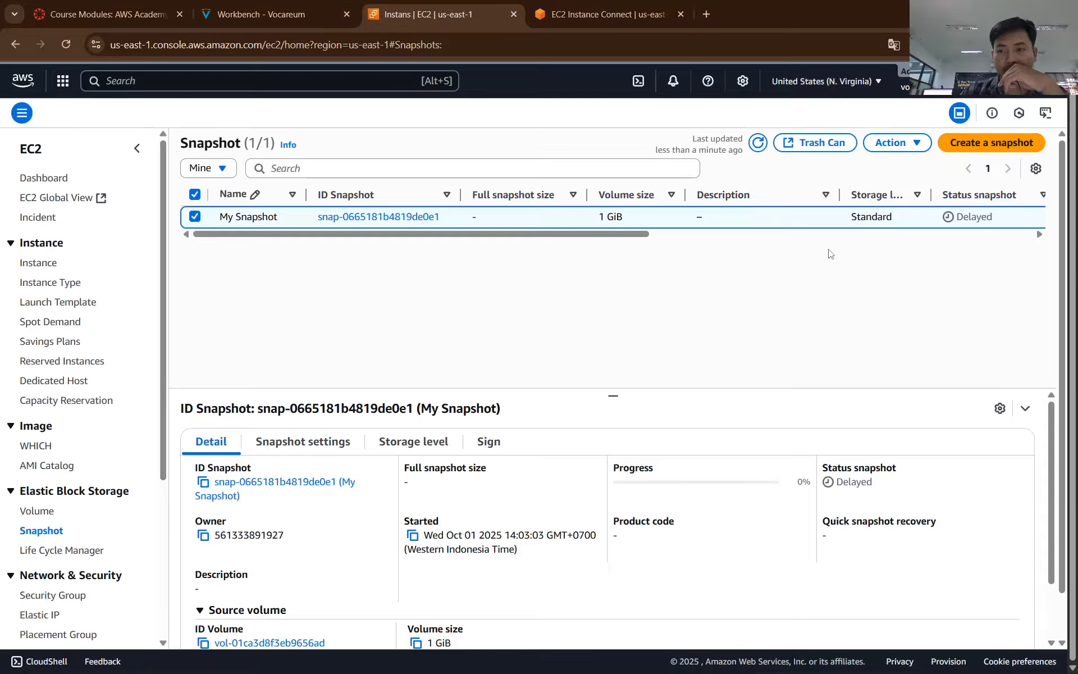
click(63, 44)
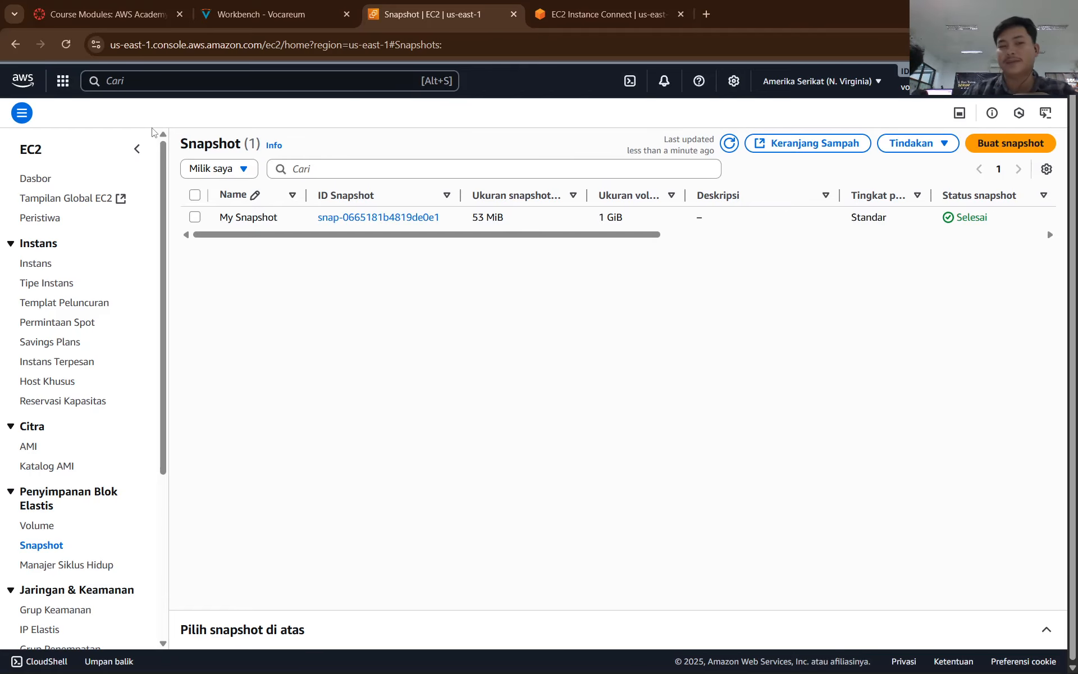
click(972, 223)
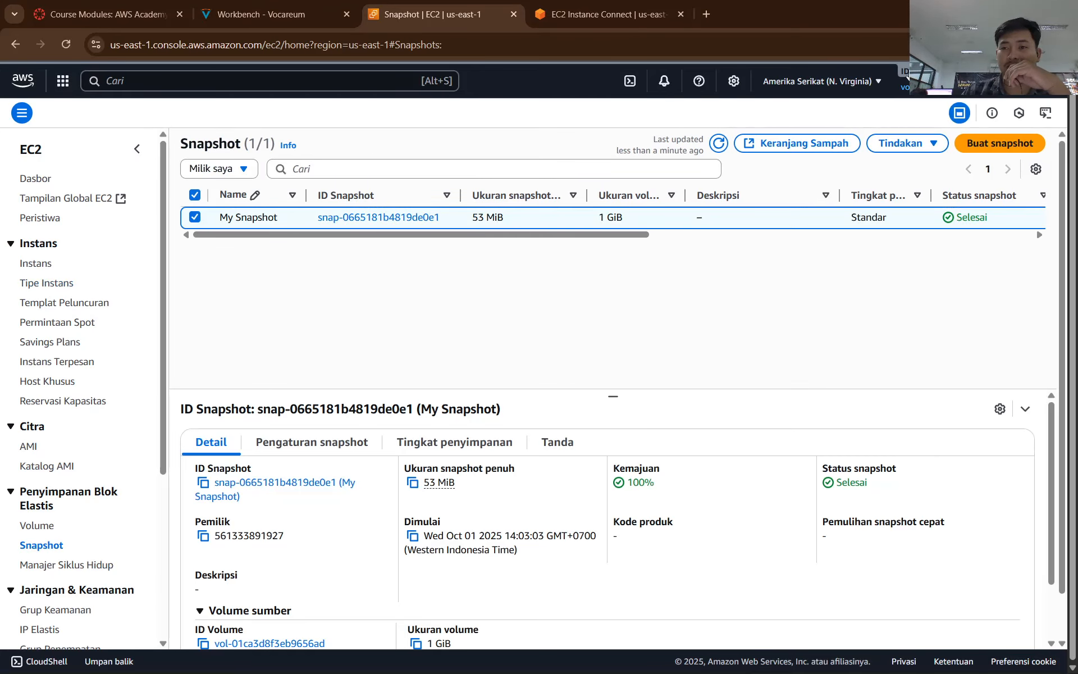
Step: Translate the reloaded snapshots page from Indonesian into English
click(1065, 44)
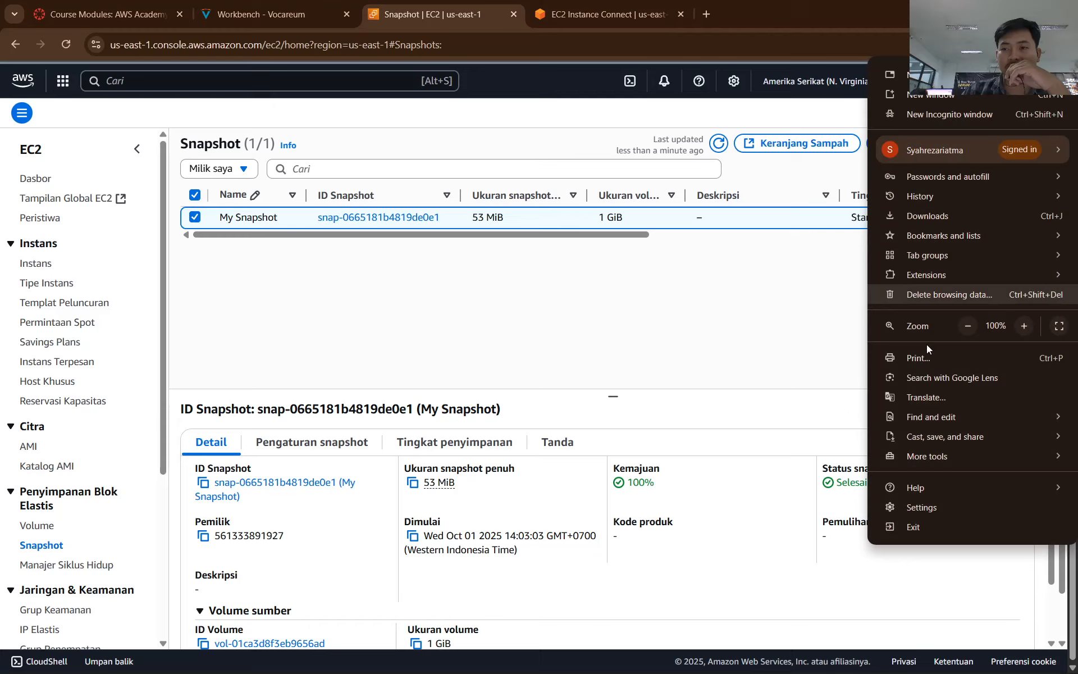
click(933, 399)
click(837, 74)
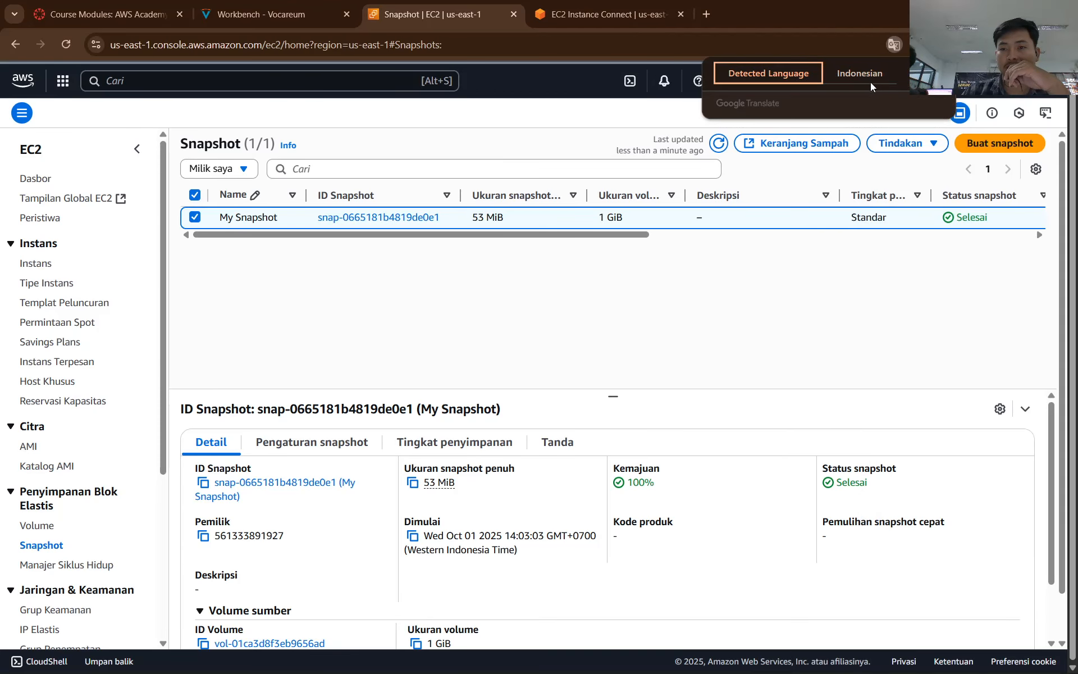
click(792, 67)
click(935, 73)
click(894, 99)
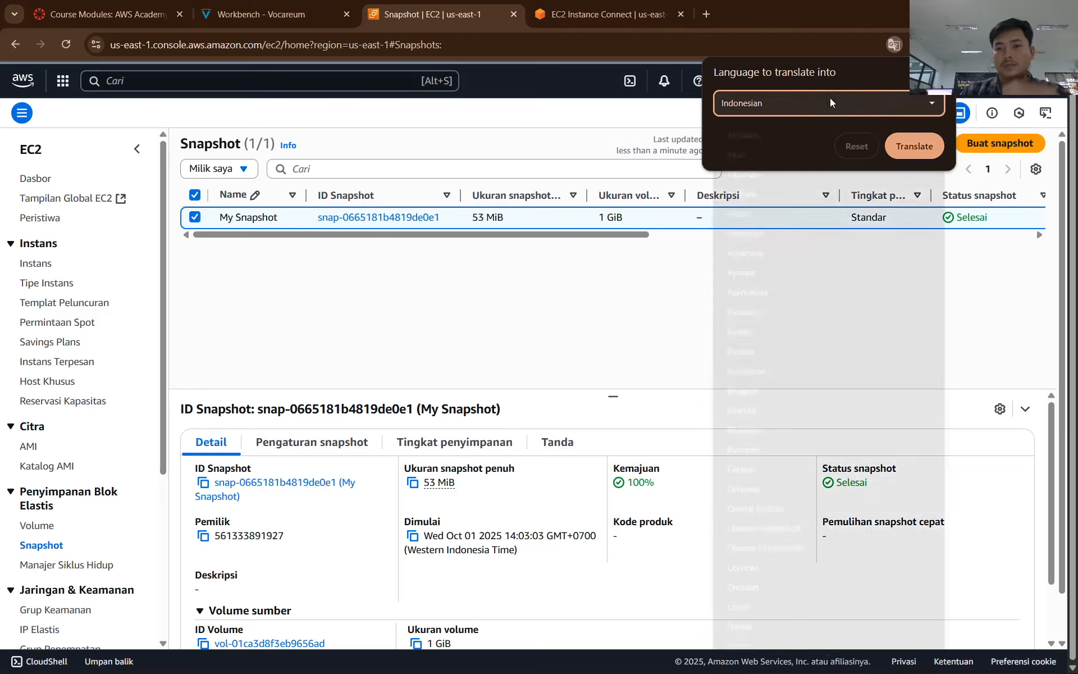
click(830, 98)
key(e)
key(Return)
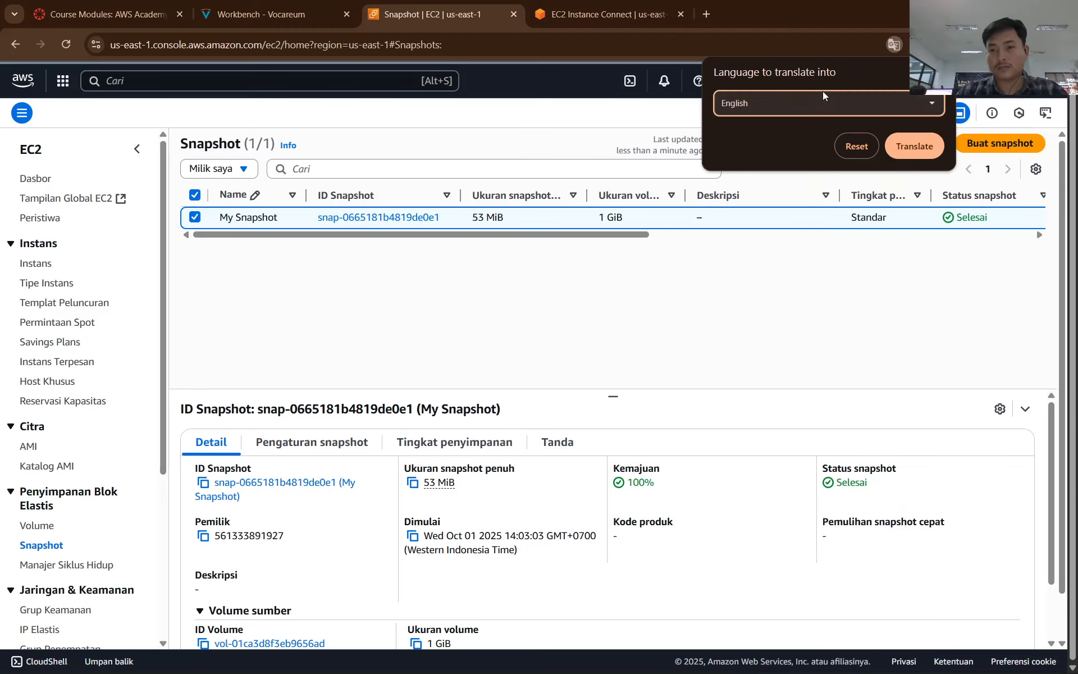
click(902, 143)
click(683, 332)
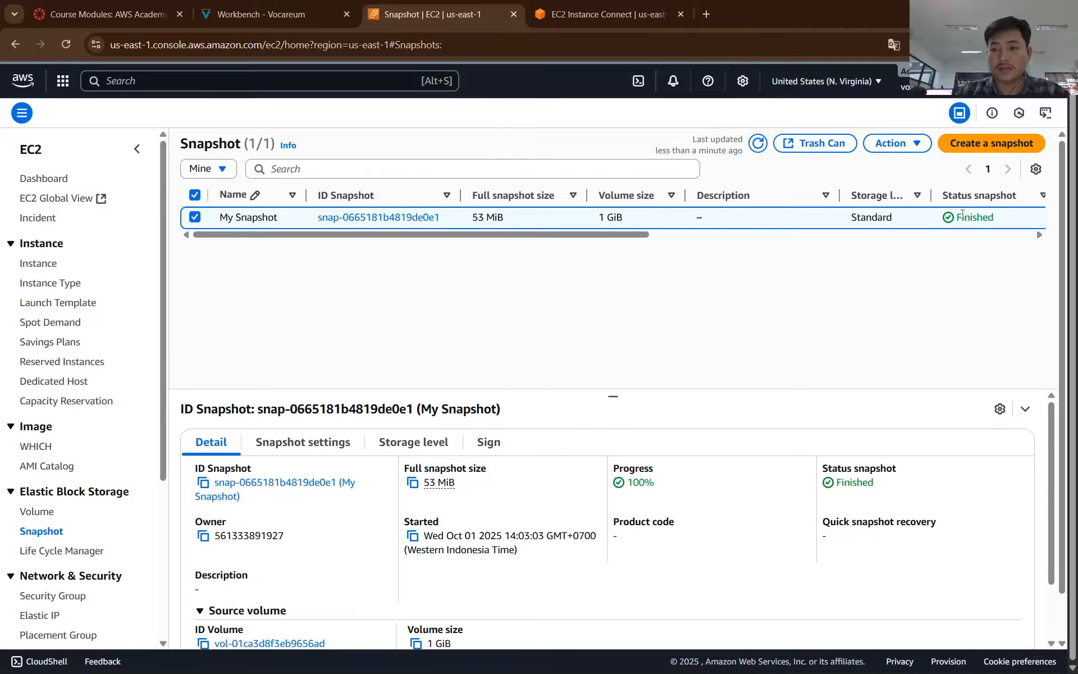
Step: Return to the lab instructions and review Task 6 on restoring the EBS snapshot, including steps 32 to 35 on creating a volume
click(282, 6)
scroll(341, 367, down, 7)
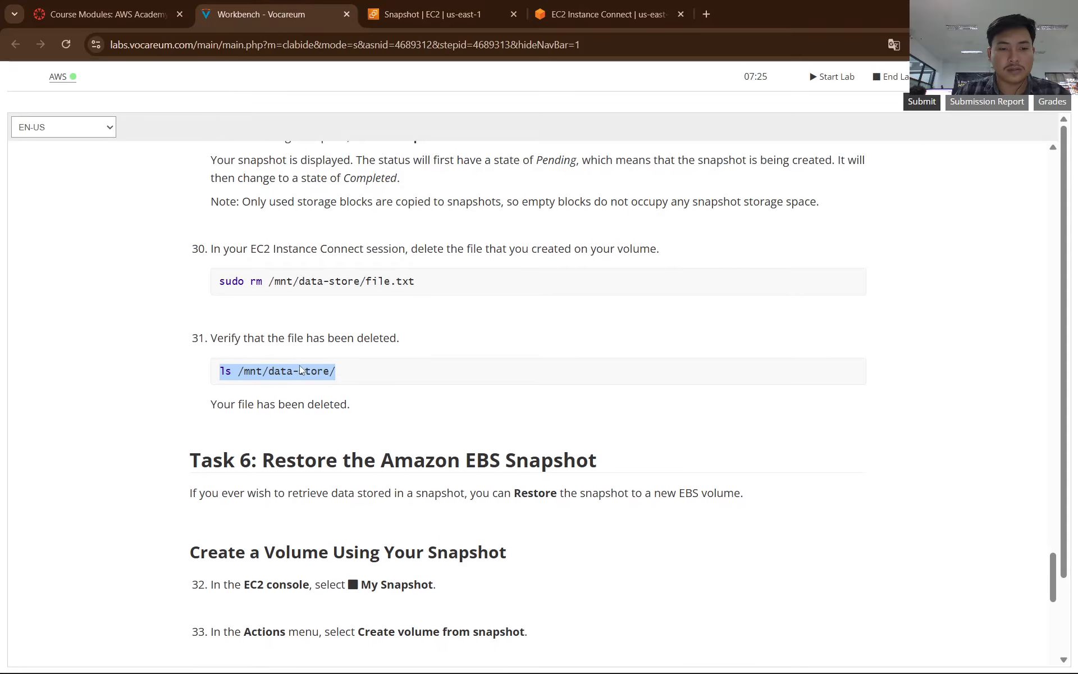
scroll(315, 357, up, 1)
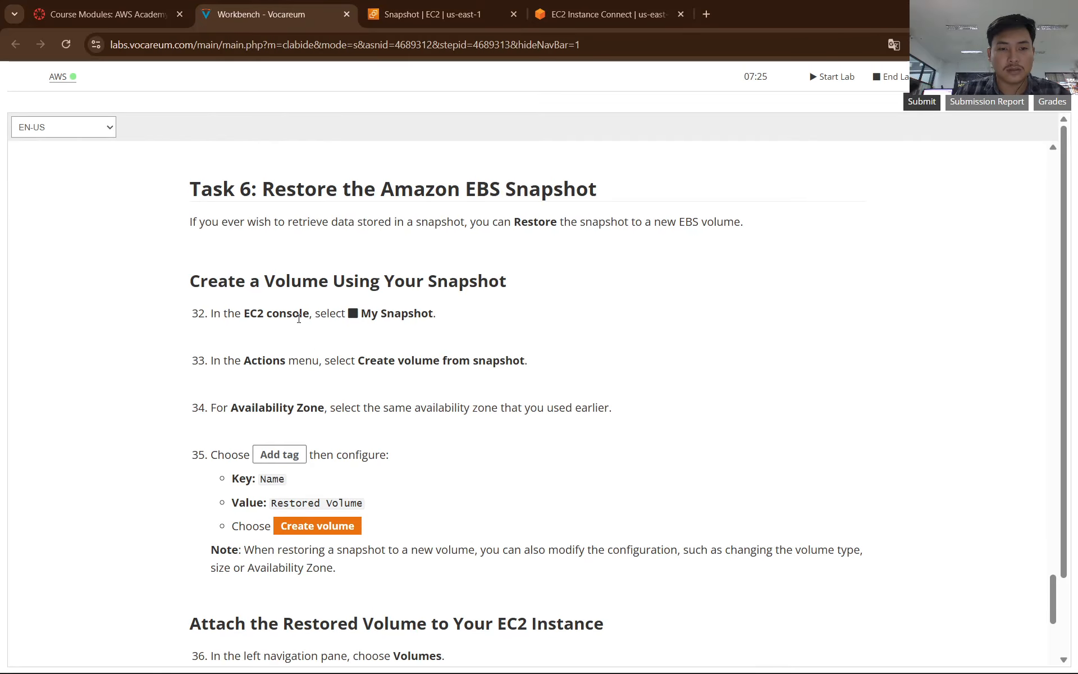
scroll(299, 317, up, 7)
scroll(307, 320, down, 10)
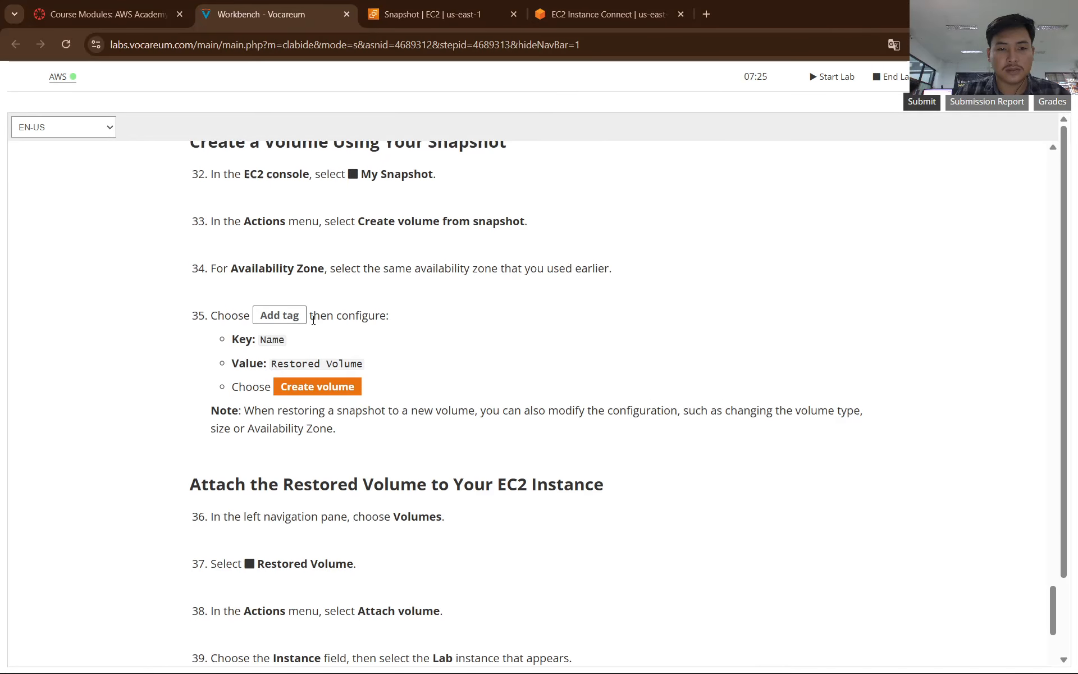
scroll(313, 319, up, 2)
scroll(291, 284, down, 1)
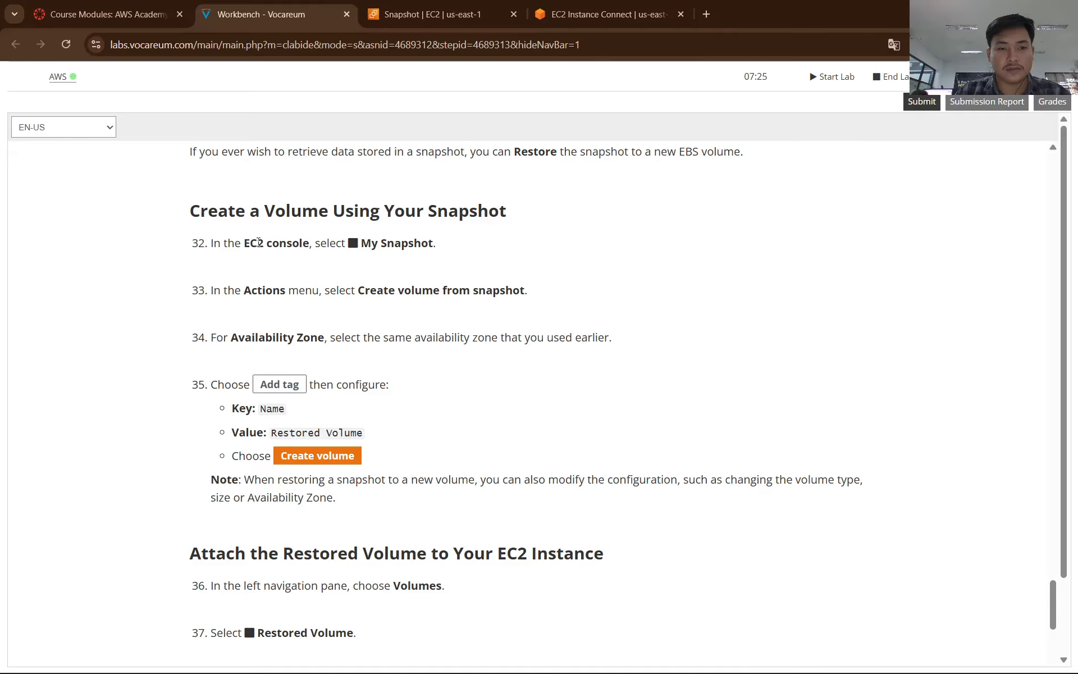
scroll(258, 242, up, 1)
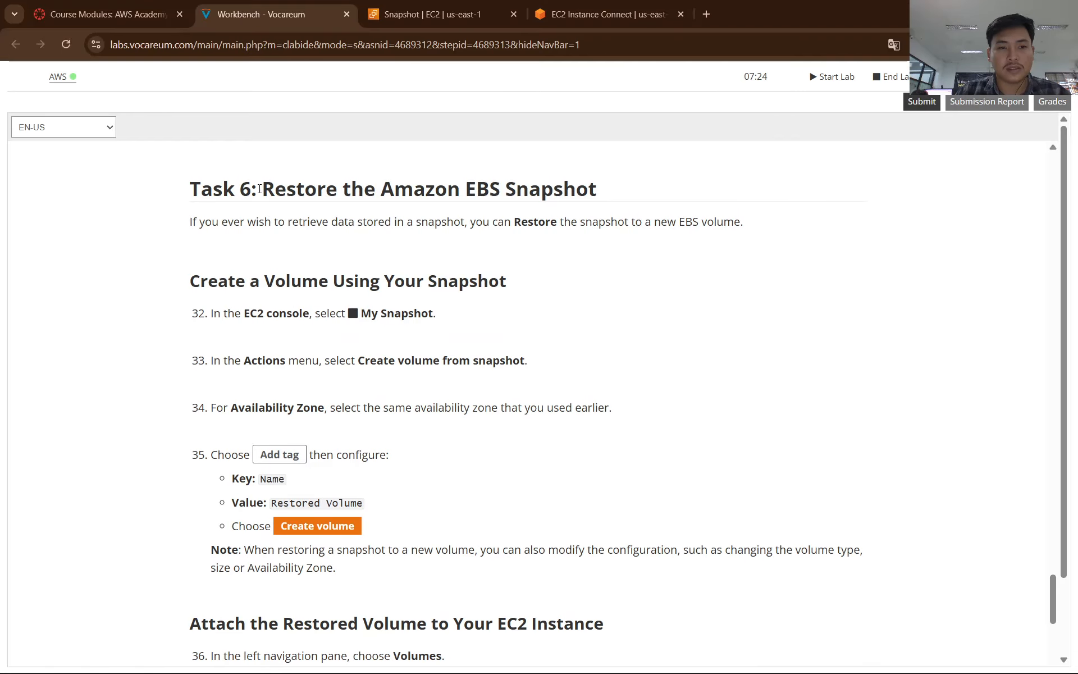
drag(260, 189, 613, 190)
click(445, 252)
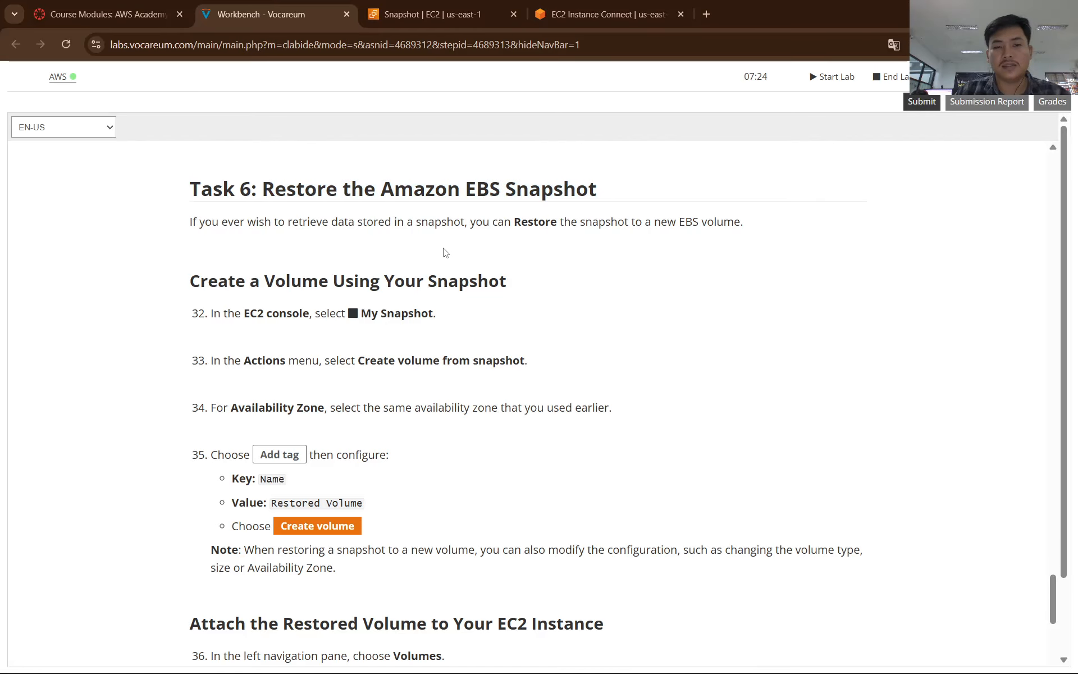
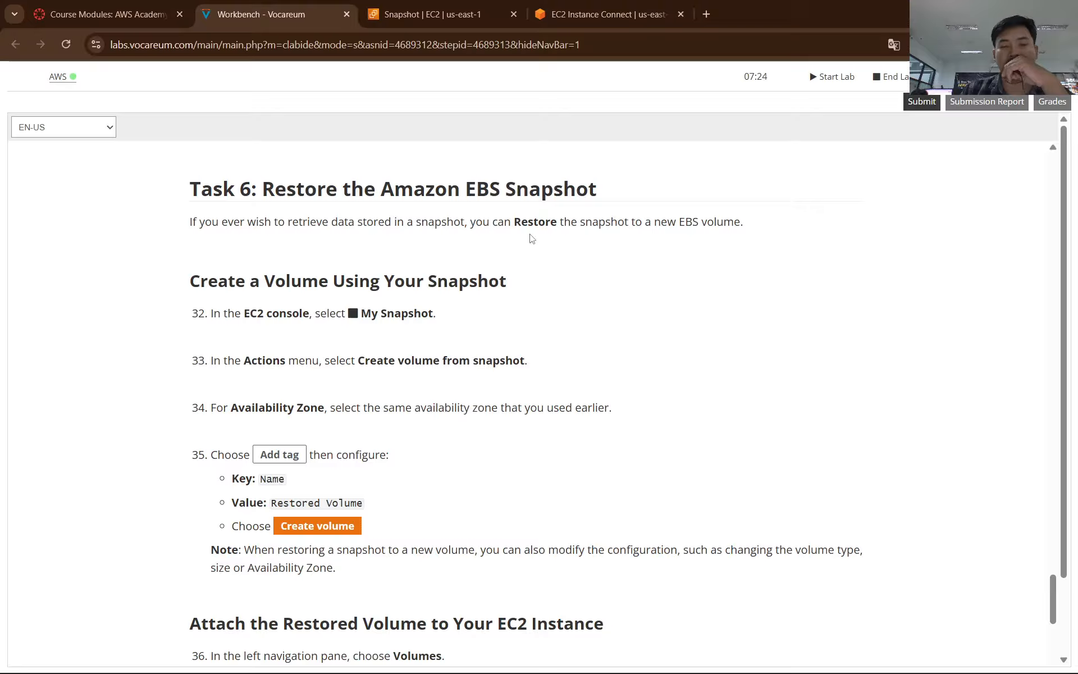
scroll(508, 238, down, 1)
scroll(478, 241, up, 1)
Step: Translate the lab instructions page into Indonesian
click(893, 44)
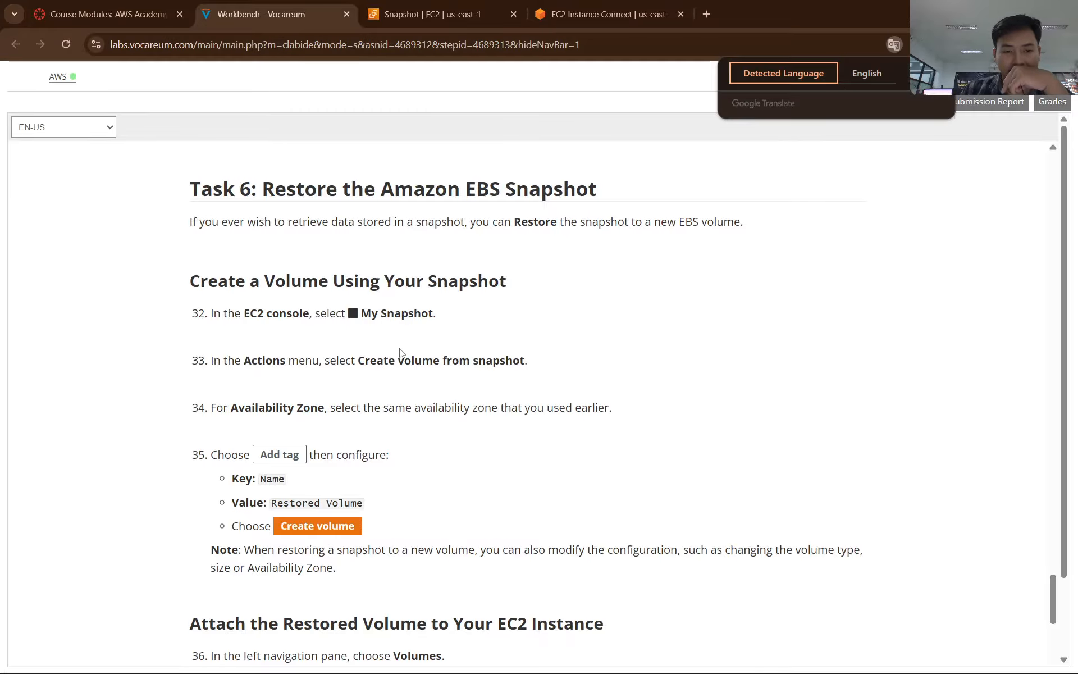
click(326, 343)
scroll(304, 313, up, 1)
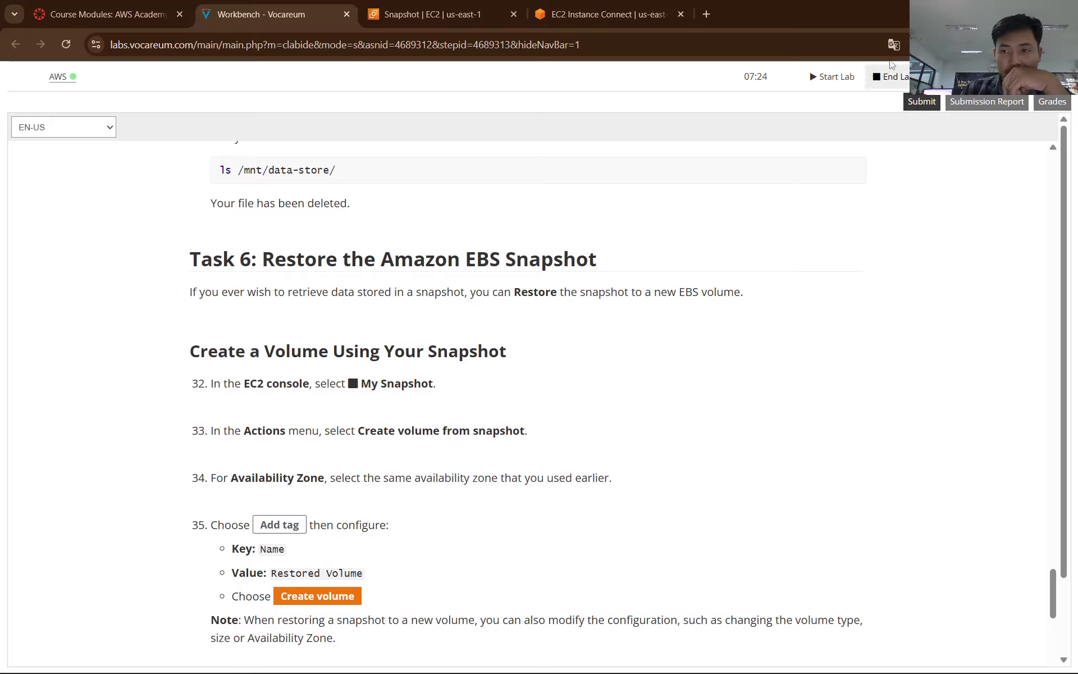
click(893, 45)
click(912, 74)
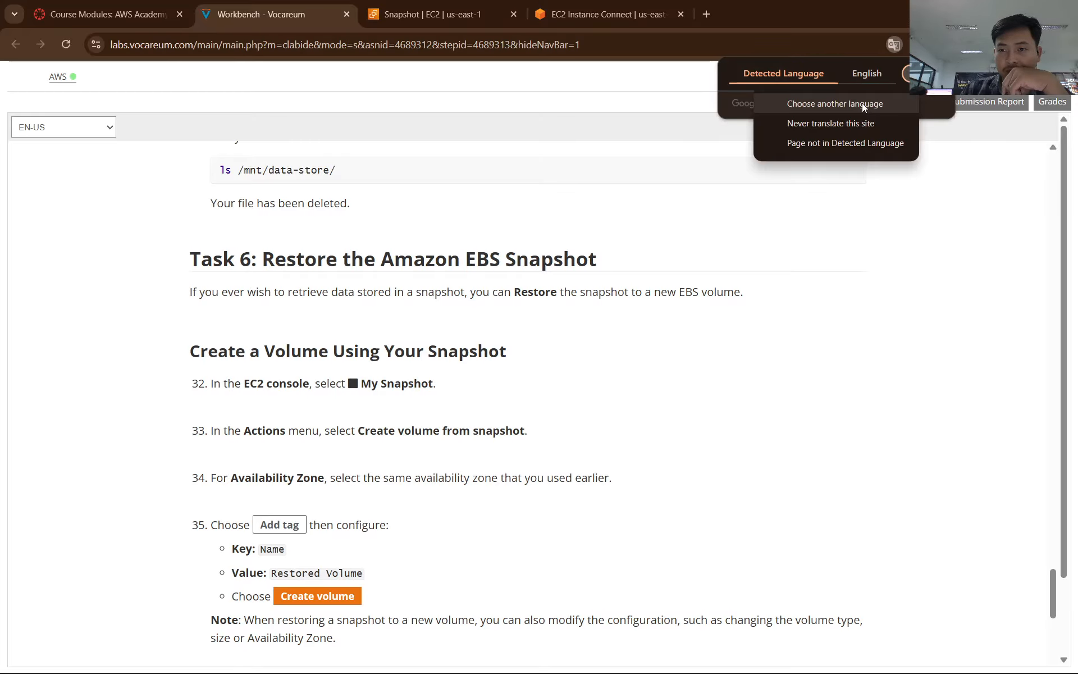
click(861, 103)
click(838, 101)
text(in)
key(Return)
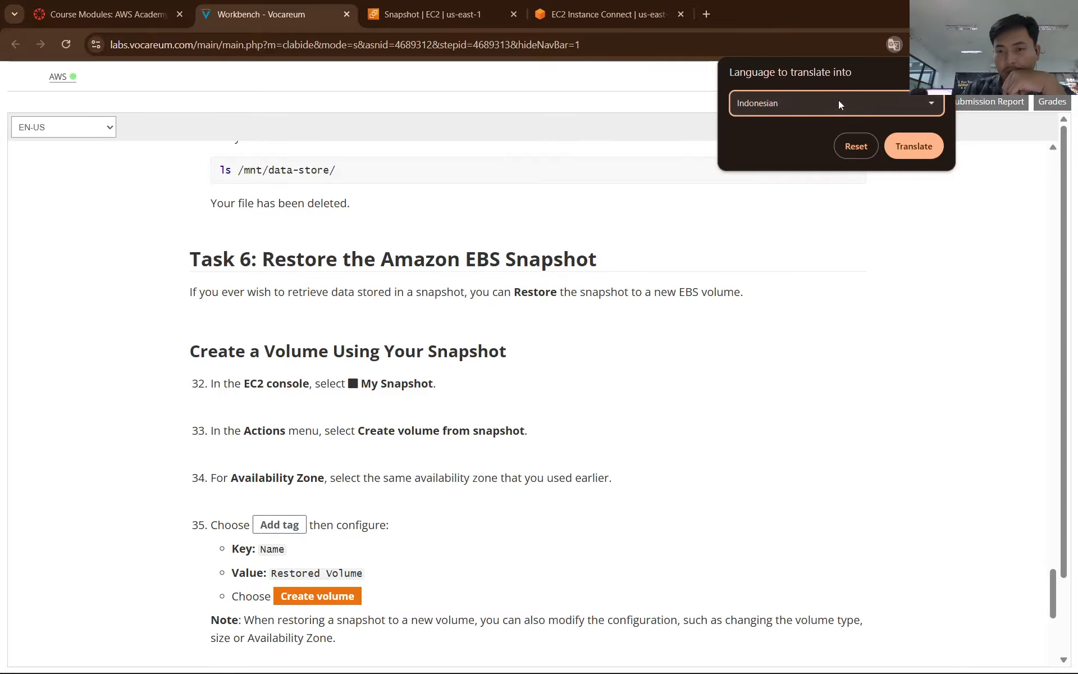
click(906, 147)
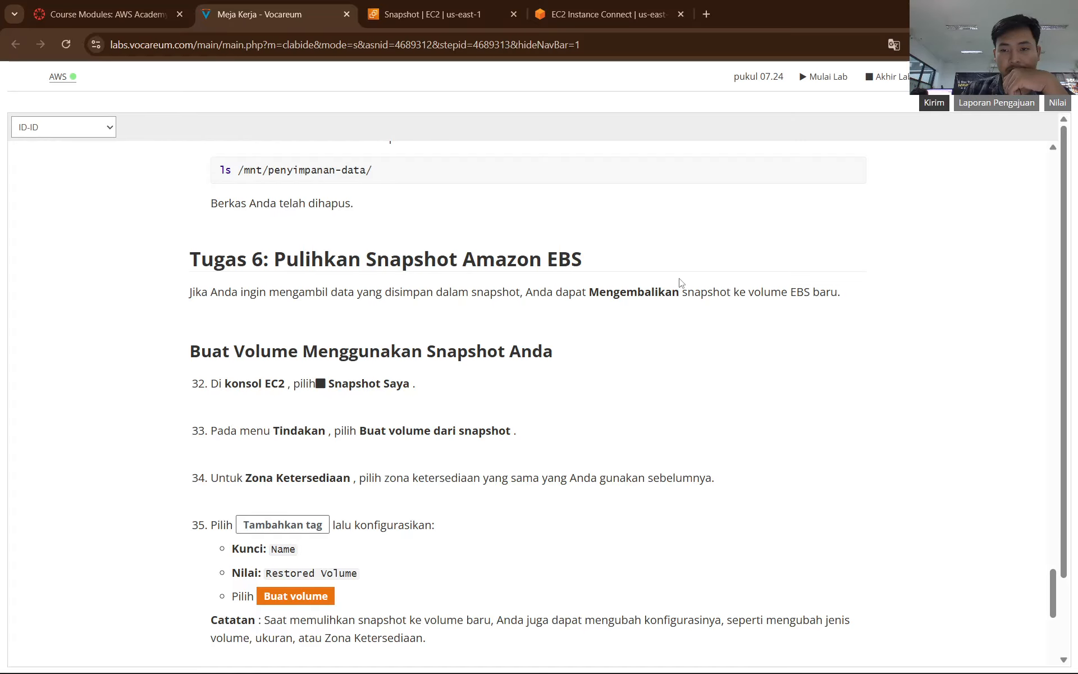
Step: Look over the Task 6 instructions in Indonesian and restore the page to its original English
scroll(291, 342, down, 3)
scroll(290, 342, up, 3)
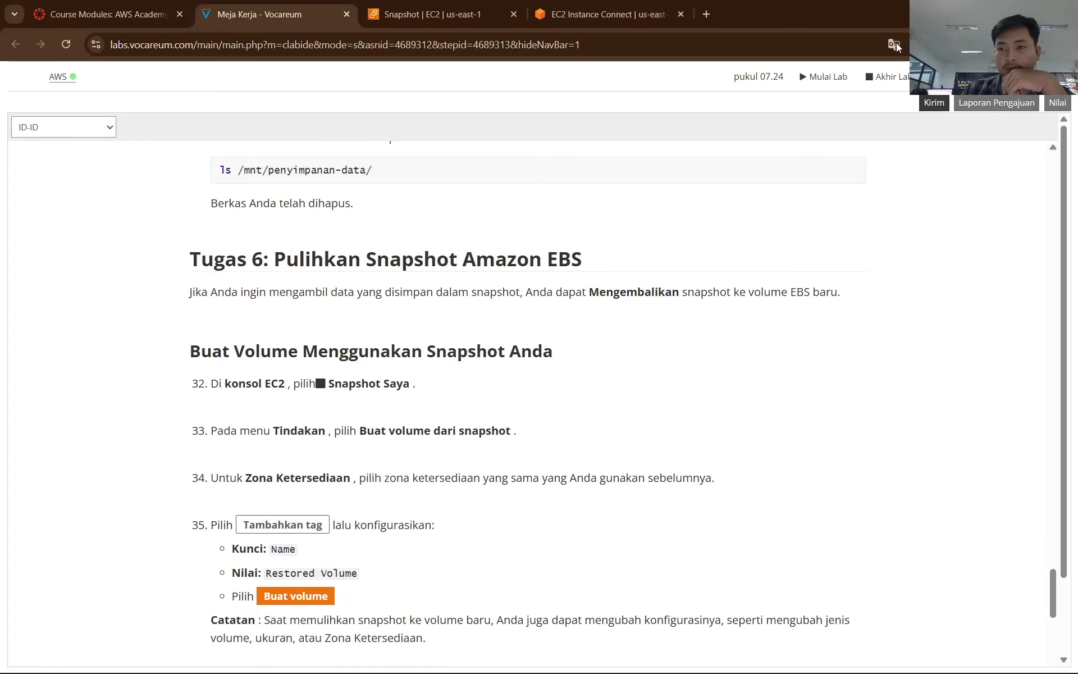
click(894, 45)
click(790, 73)
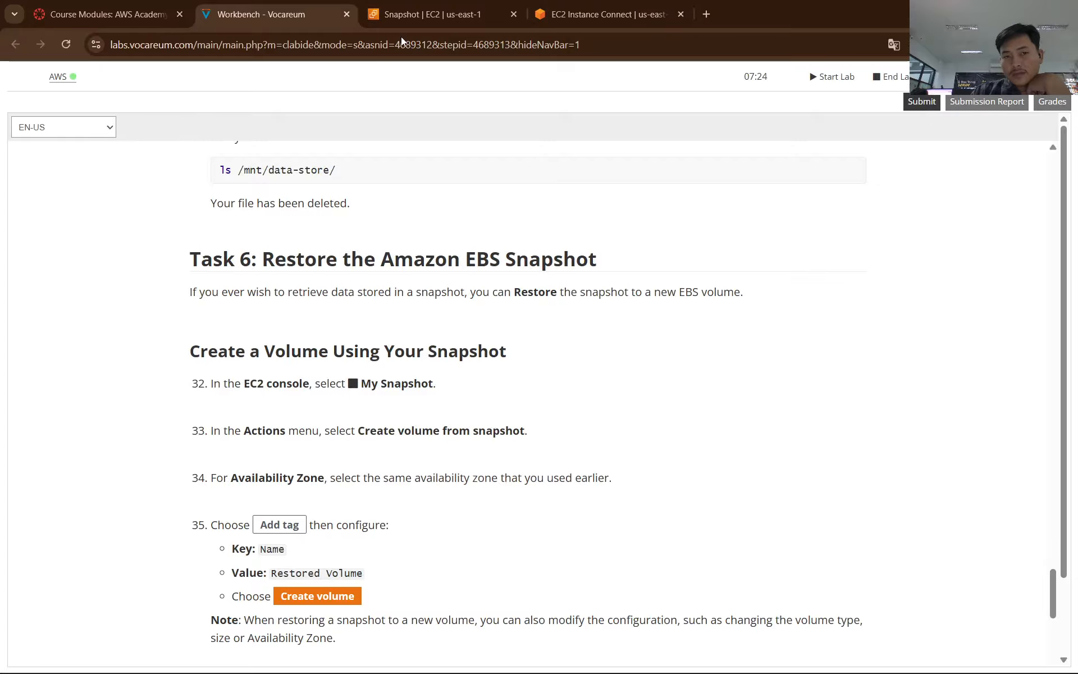
Step: Compare the EC2 snapshots page with the Task 6 instructions for selecting My Snapshot and creating a volume from it
click(422, 12)
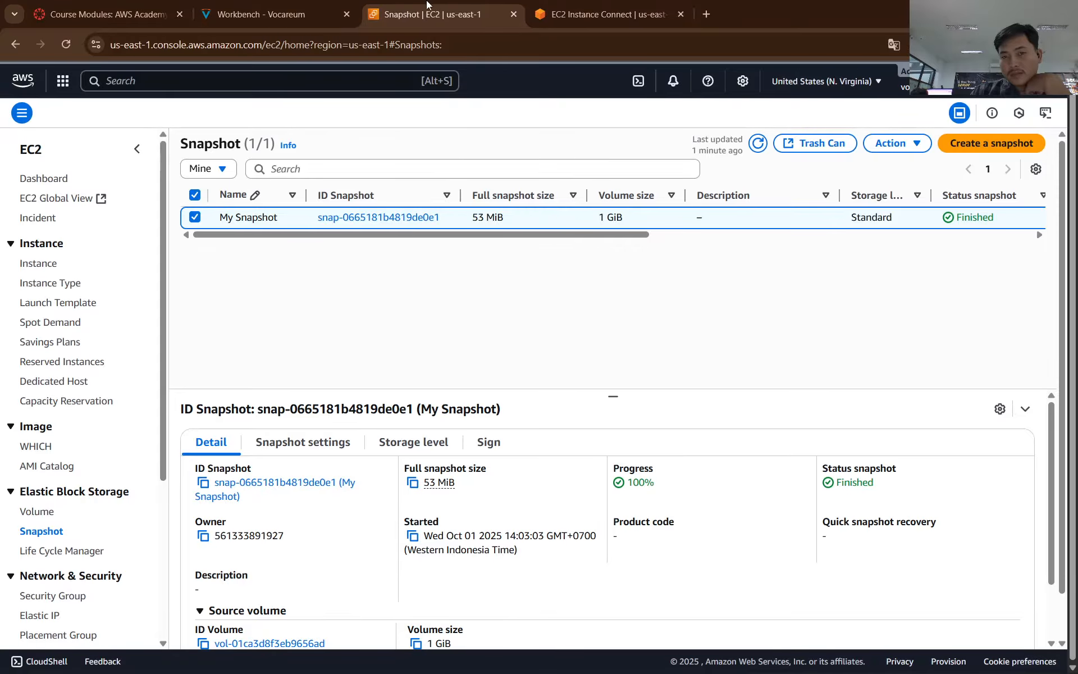
click(316, 6)
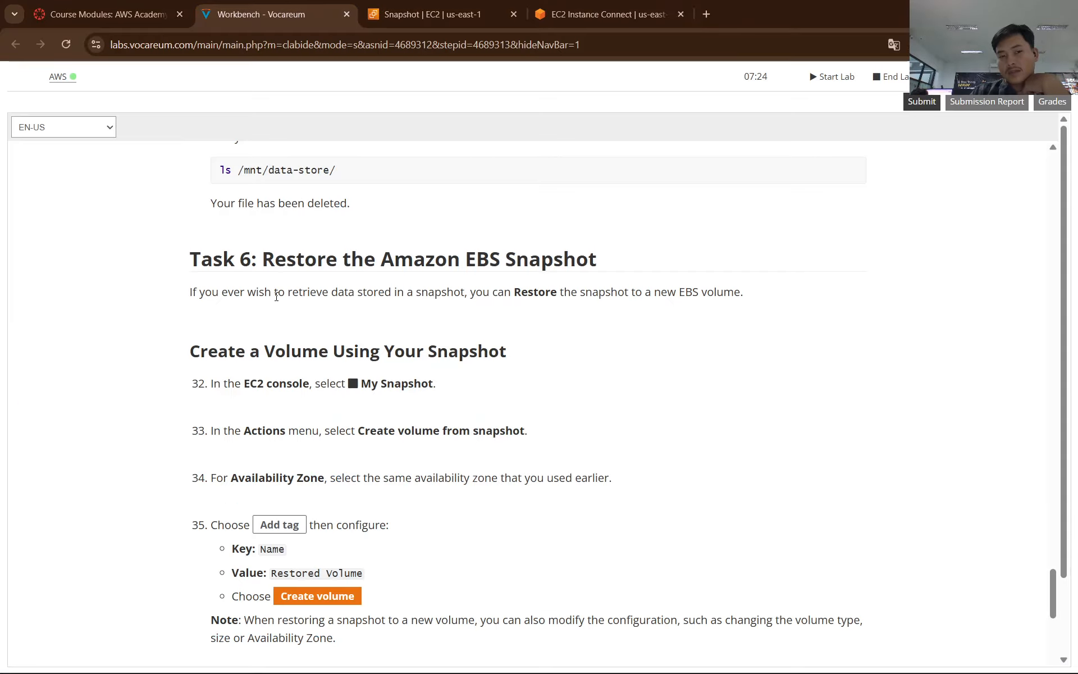
drag(182, 264, 678, 255)
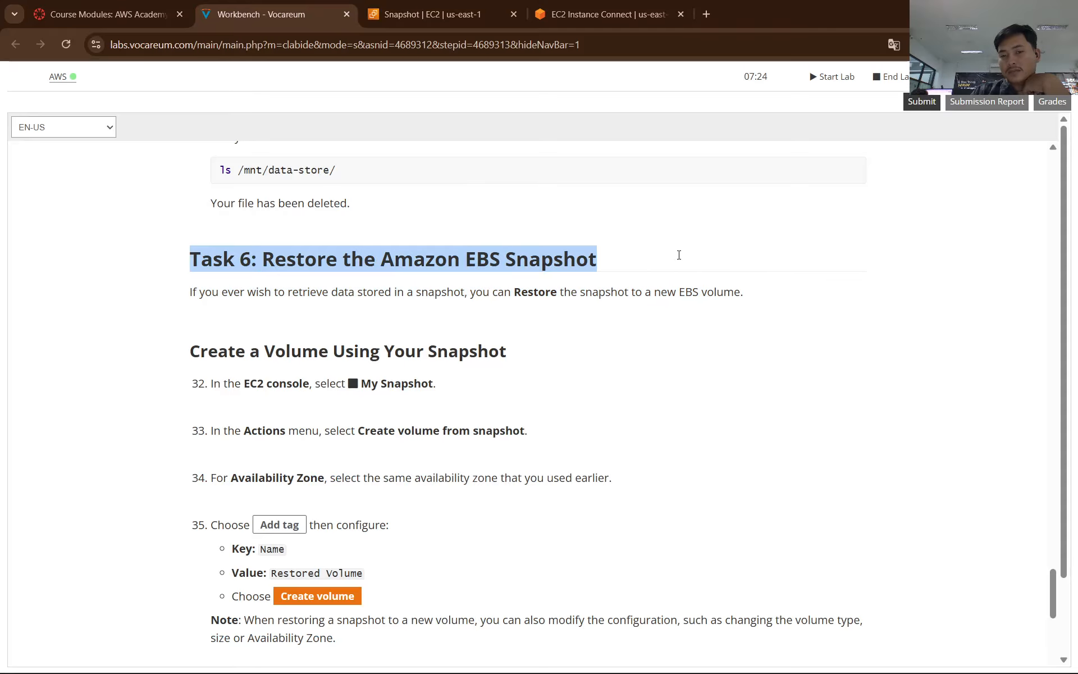
triple_click(542, 334)
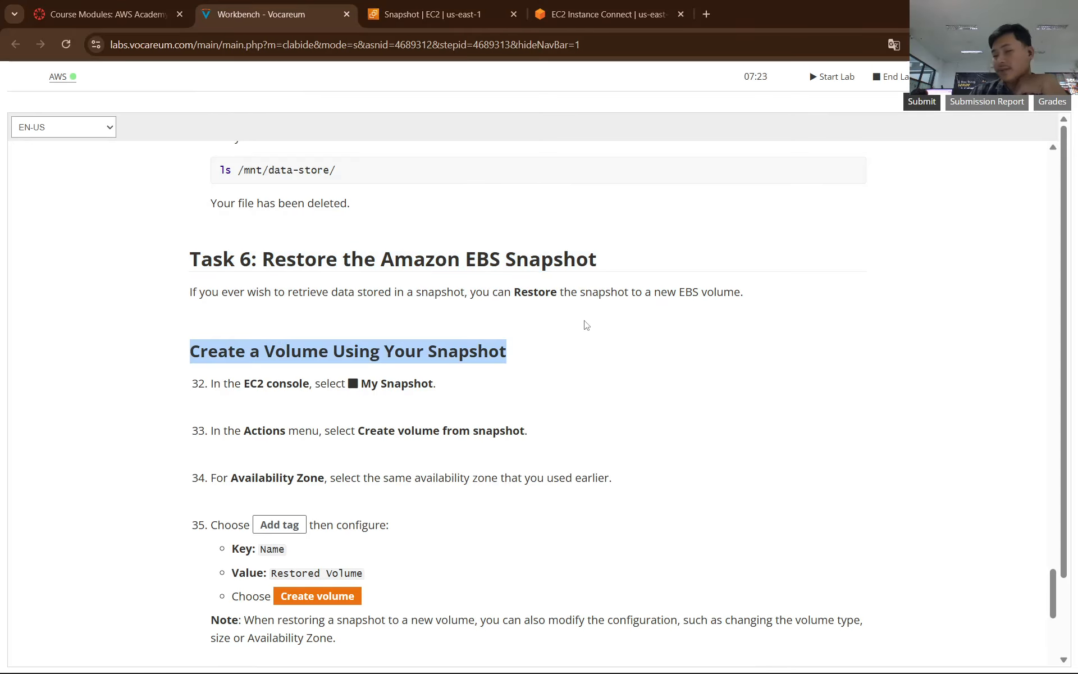
scroll(587, 327, down, 2)
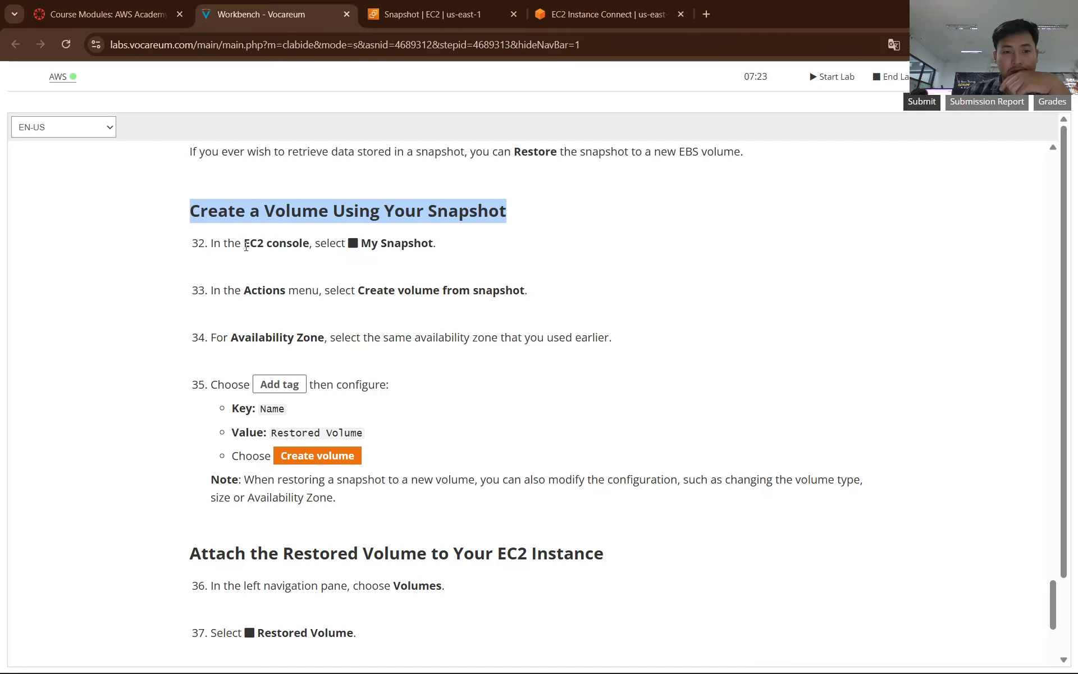
click(425, 3)
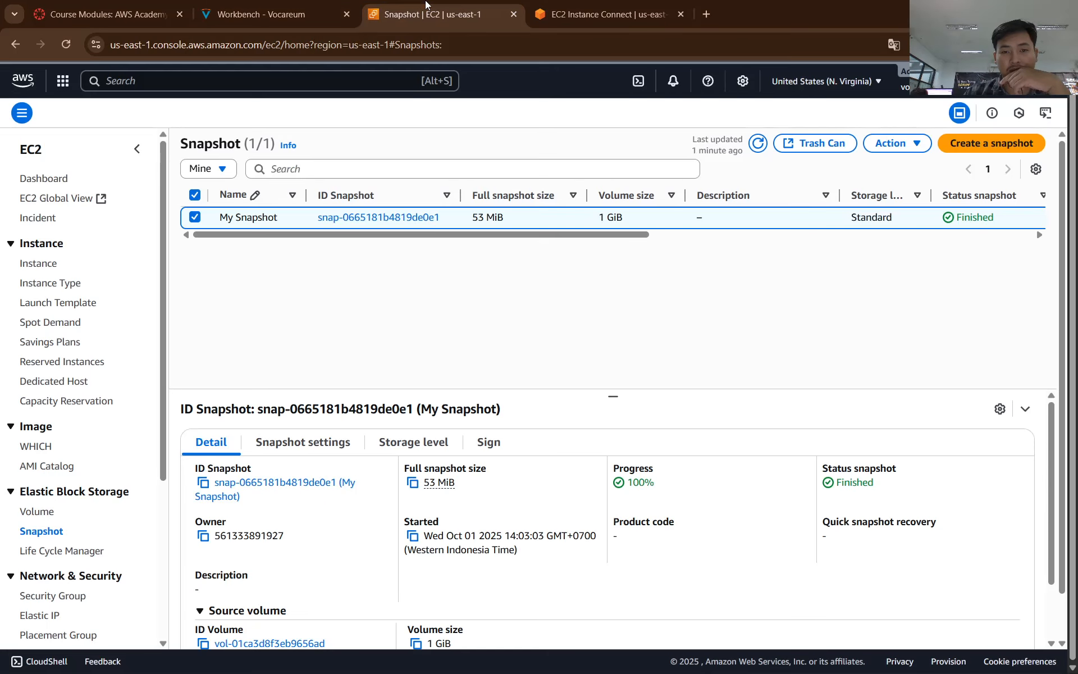
click(285, 14)
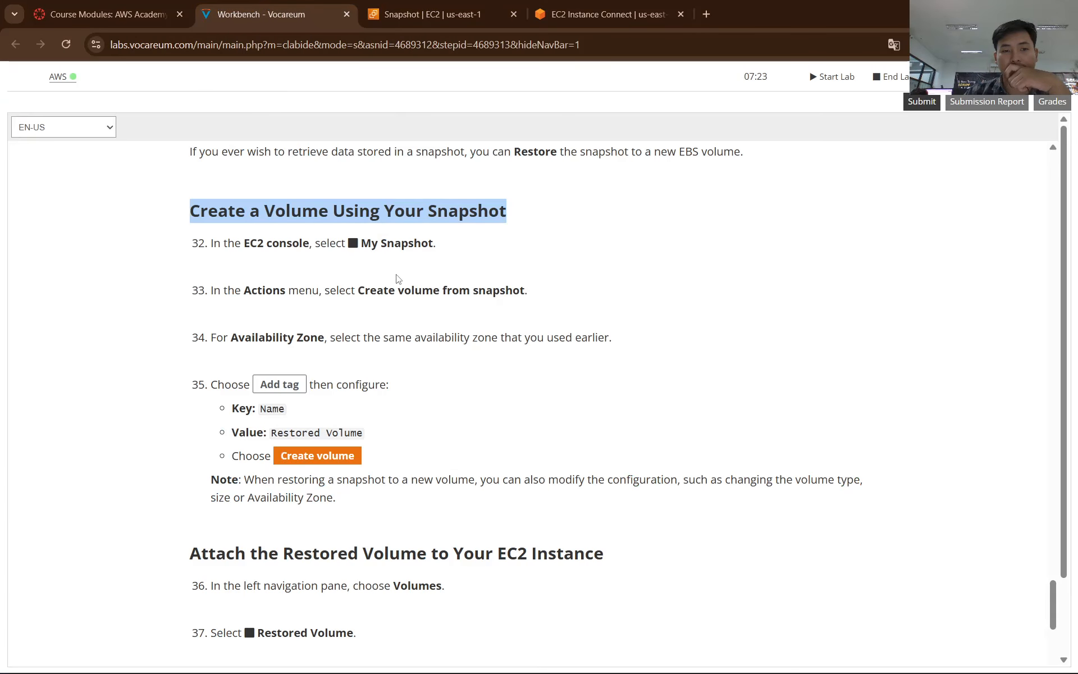
scroll(398, 279, down, 1)
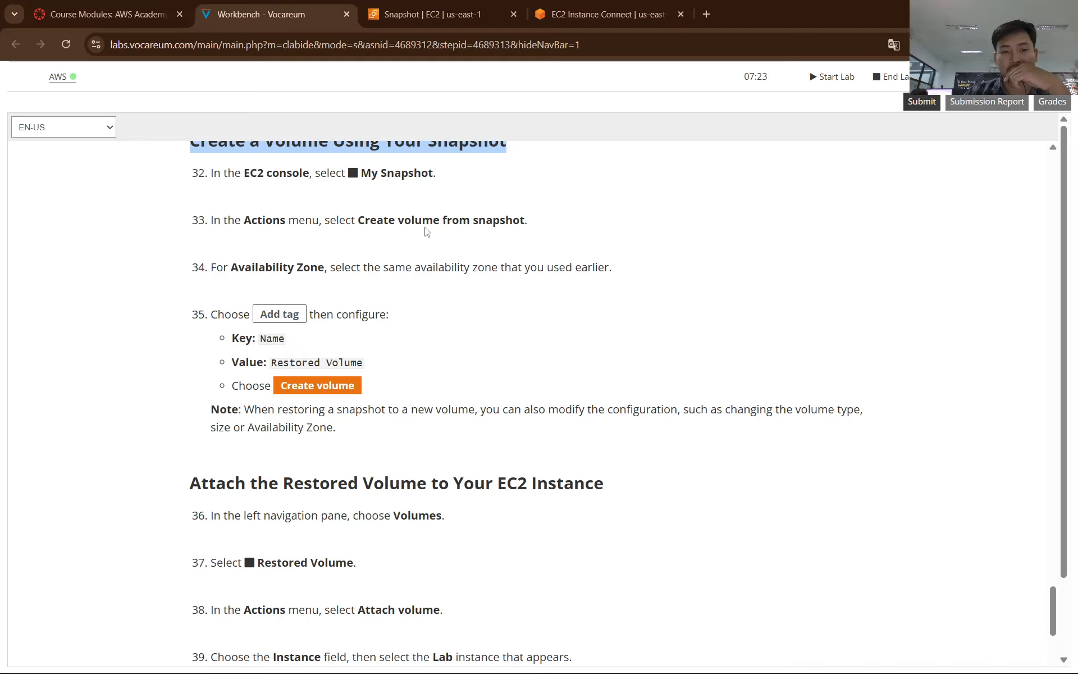
Step: Show the available actions for My Snapshot in the EC2 console and translate them into English
click(471, 7)
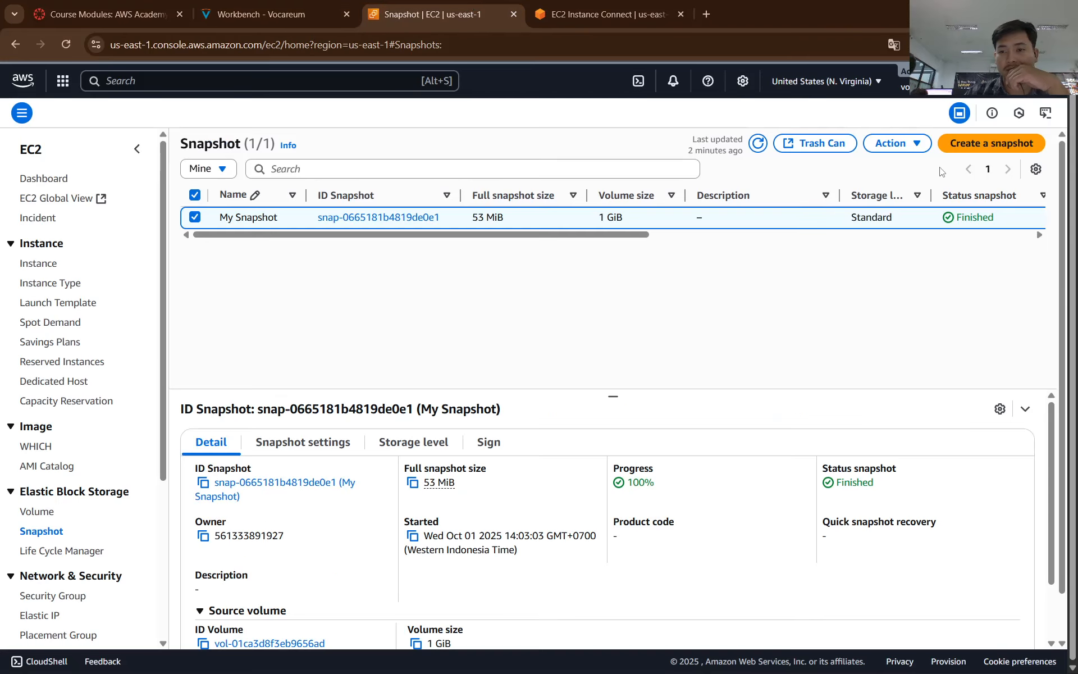
click(903, 147)
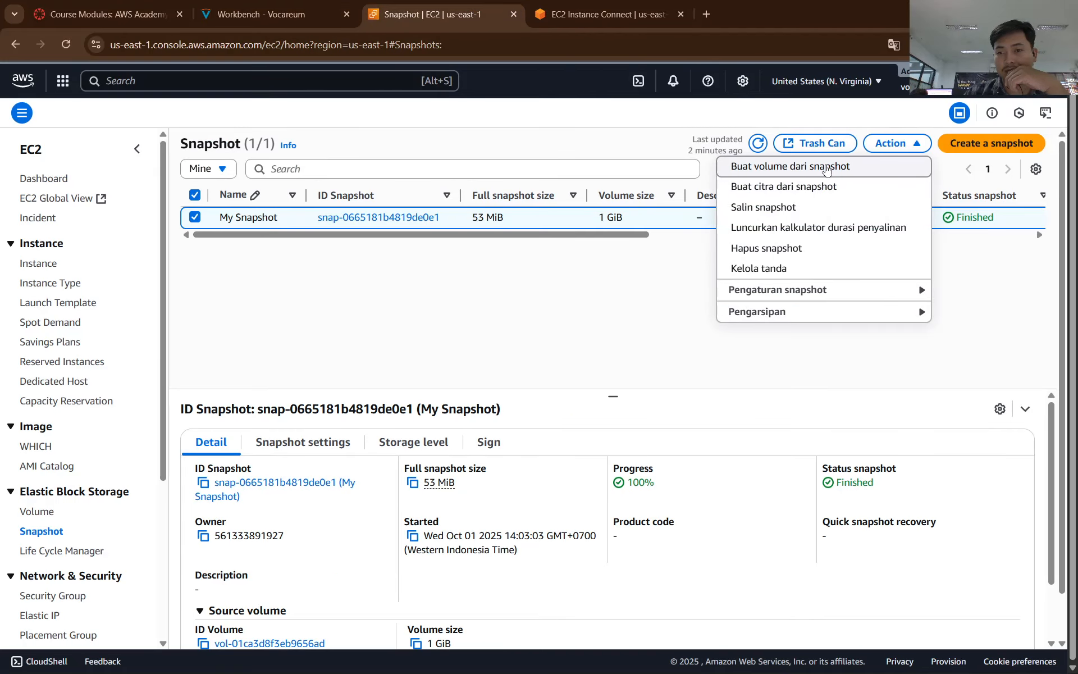
click(892, 45)
click(783, 73)
click(866, 73)
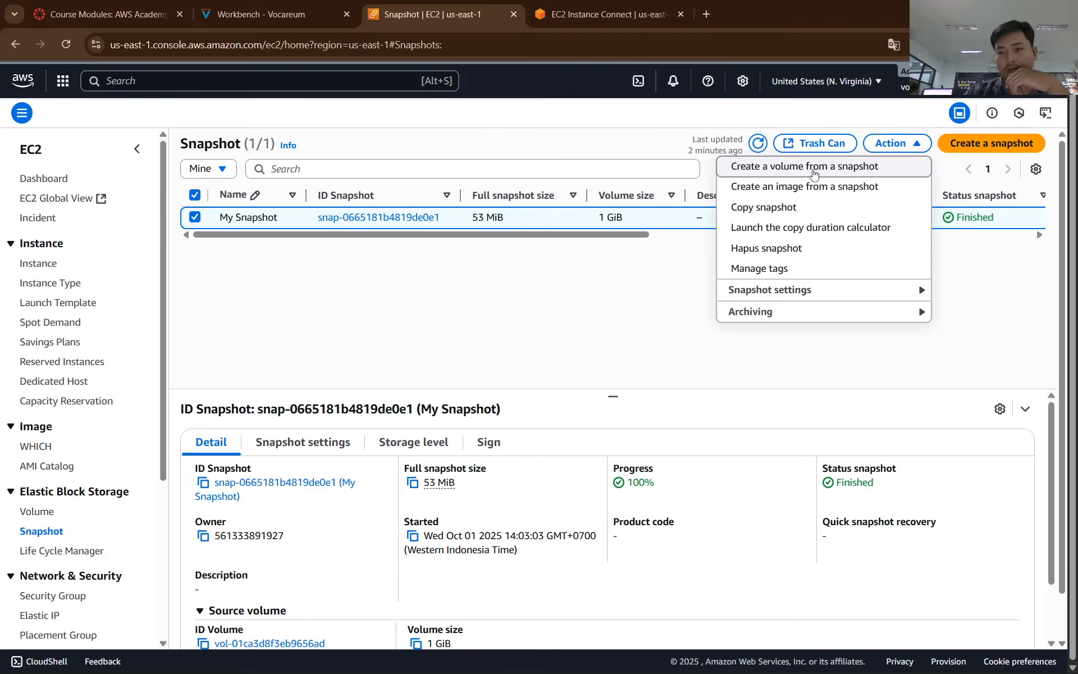
Step: Capture the snapshots page with its open action list, paste the screenshot into the Word lab report, and return to the browser
key(super+shift+s)
drag(2, 63, 1077, 673)
key(alt+Tab)
key(ctrl+v)
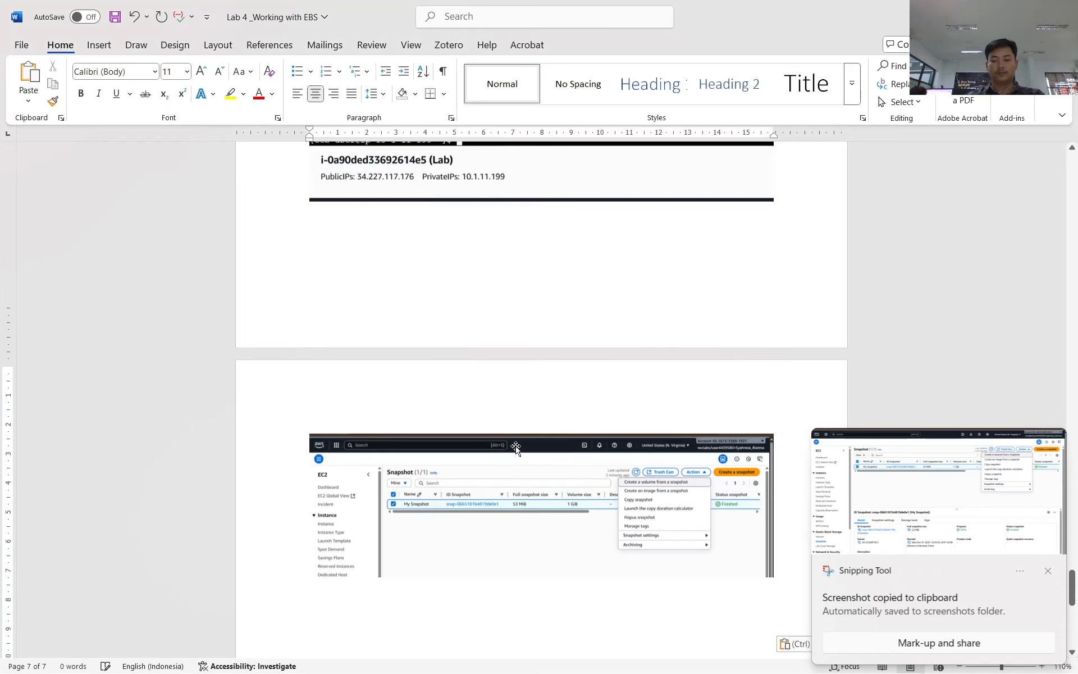
key(alt+Tab)
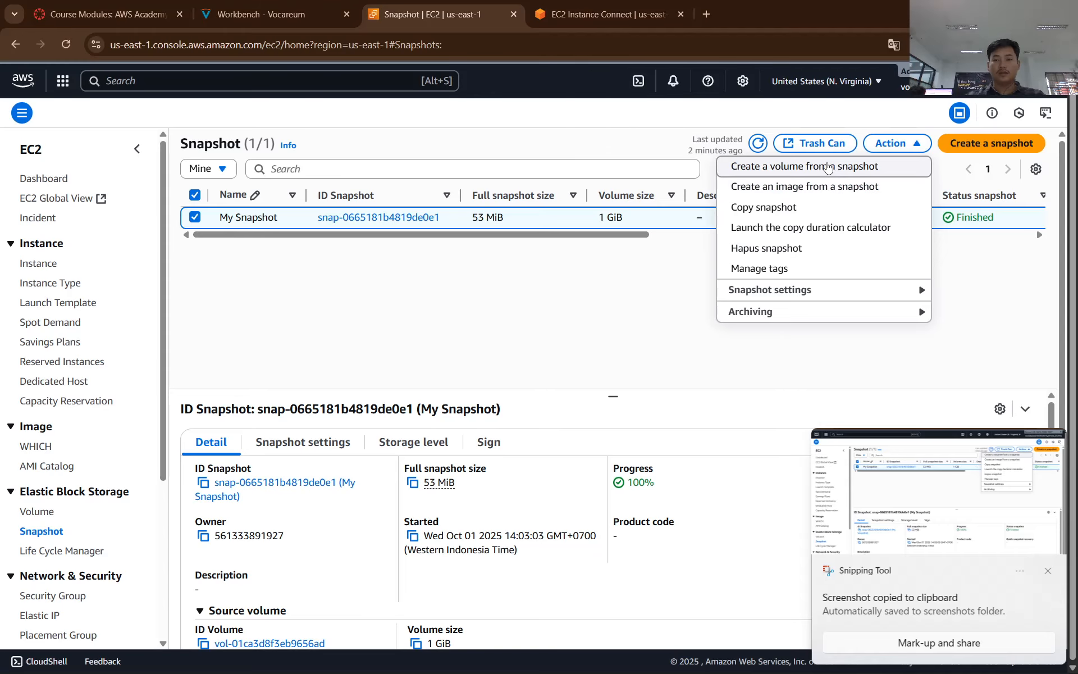
Step: Open the form for creating a volume from My Snapshot, check the availability zone instruction in step 34, and translate the form into English
click(758, 164)
click(269, 14)
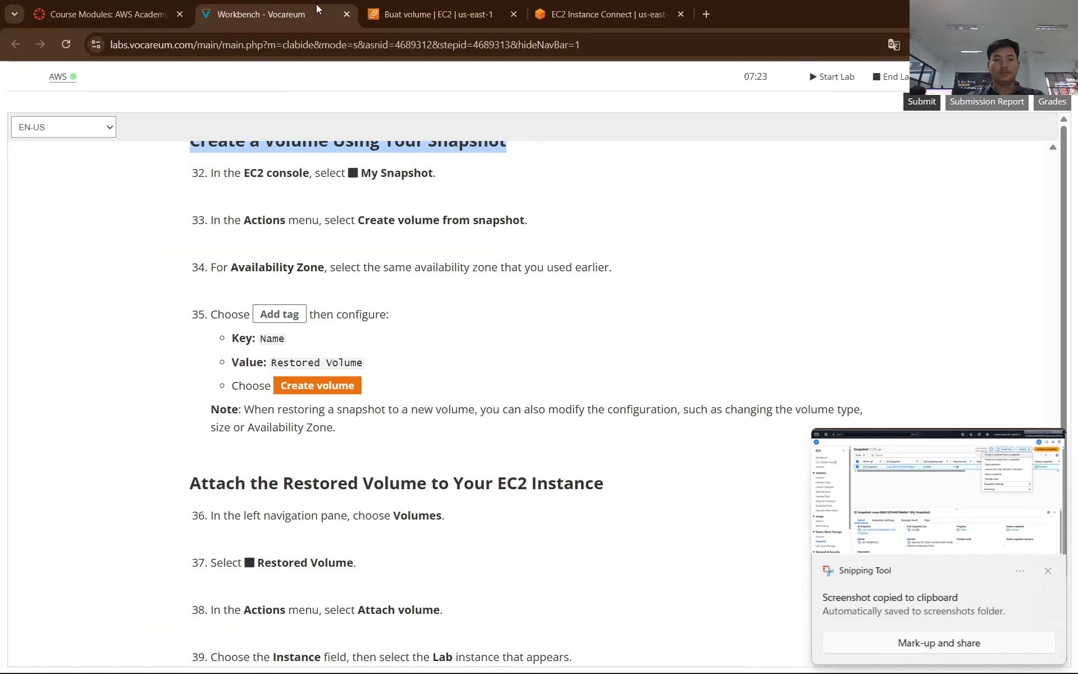
scroll(444, 222, down, 1)
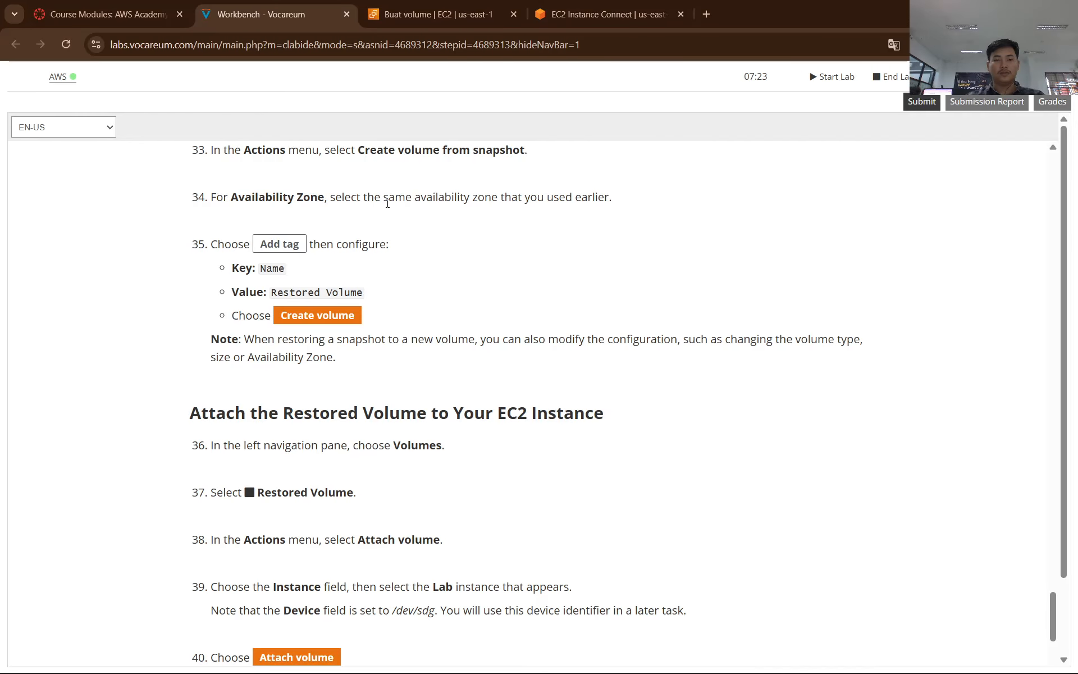
click(463, 1)
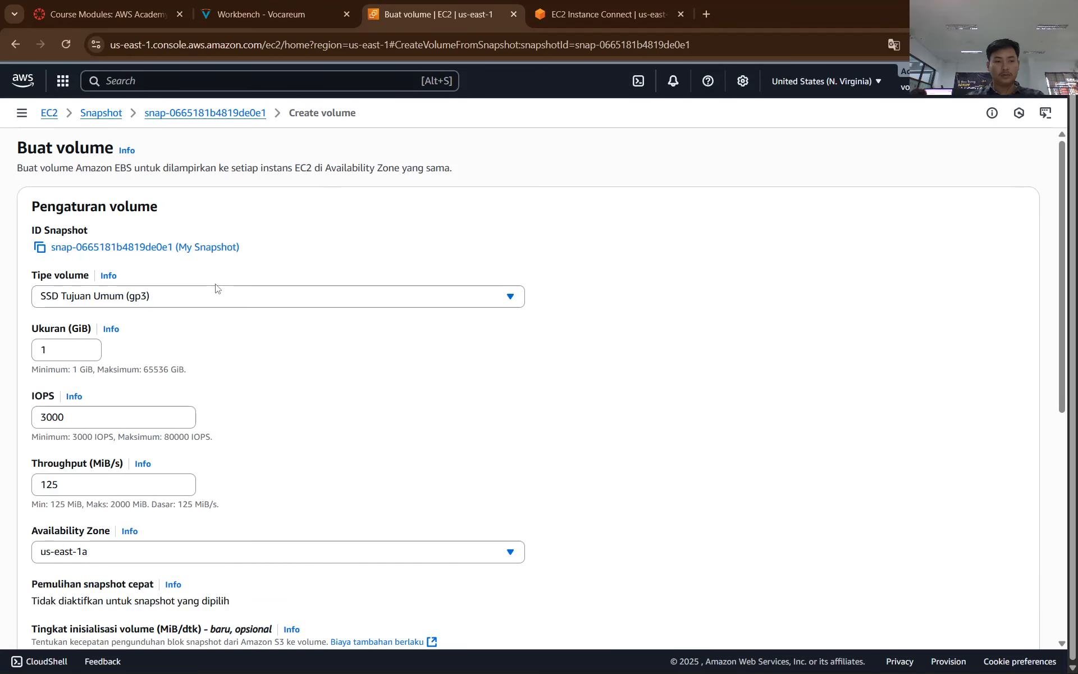
click(894, 44)
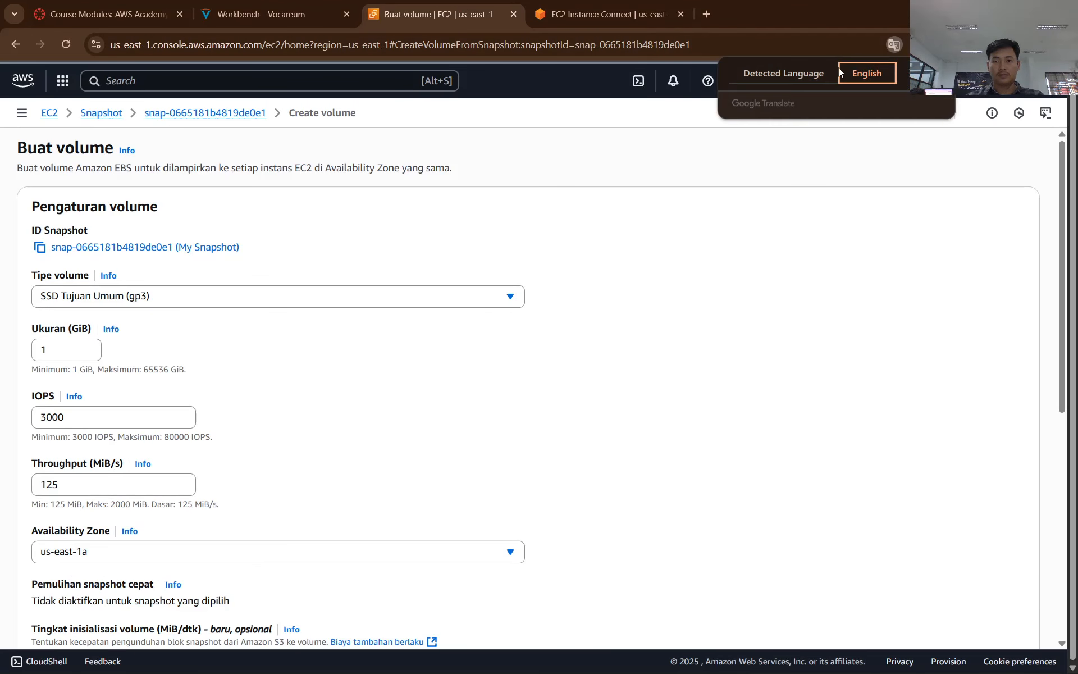
click(854, 76)
Step: Copy the tag key "Name" from step 35 of the lab instructions and return to the volume creation form
click(261, 15)
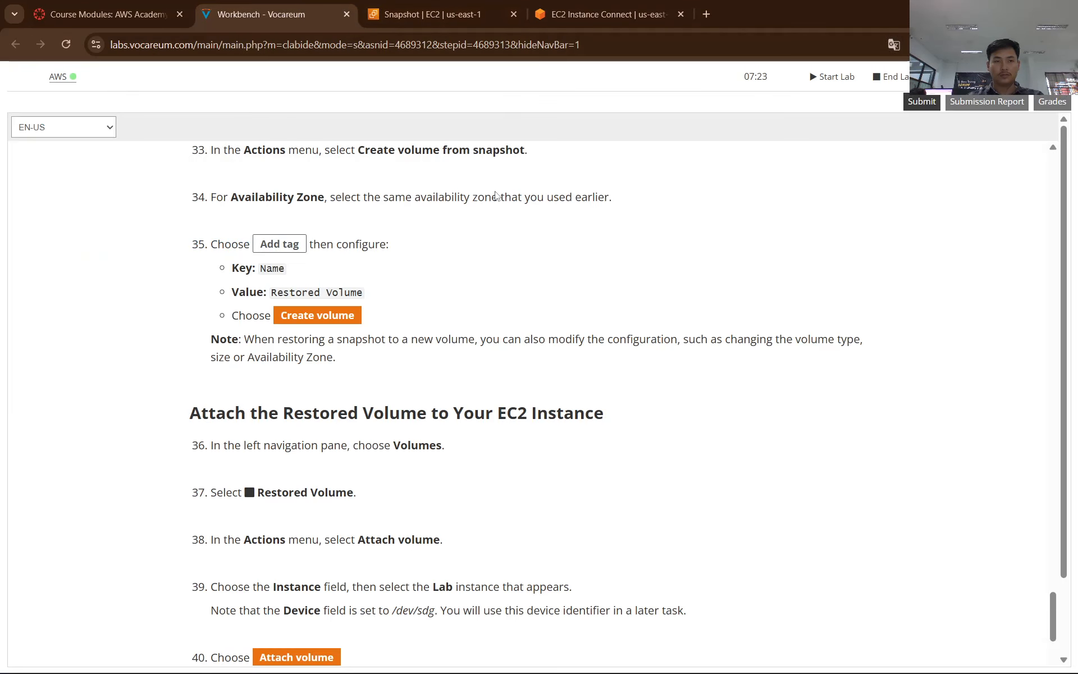
scroll(384, 273, up, 1)
scroll(286, 271, up, 1)
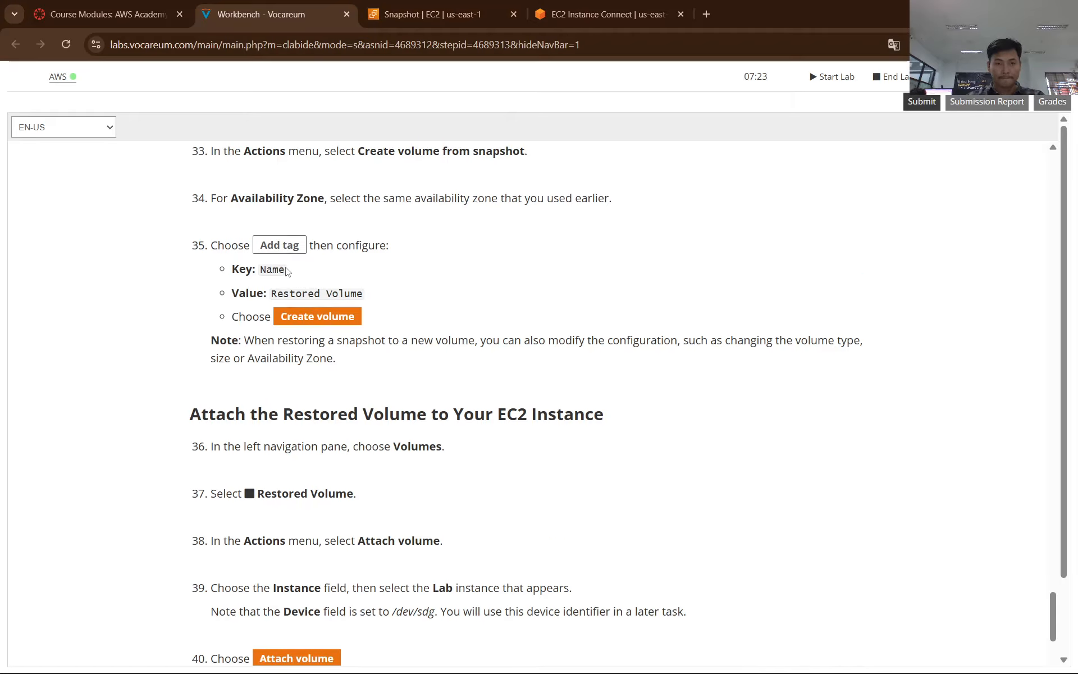
scroll(287, 272, down, 1)
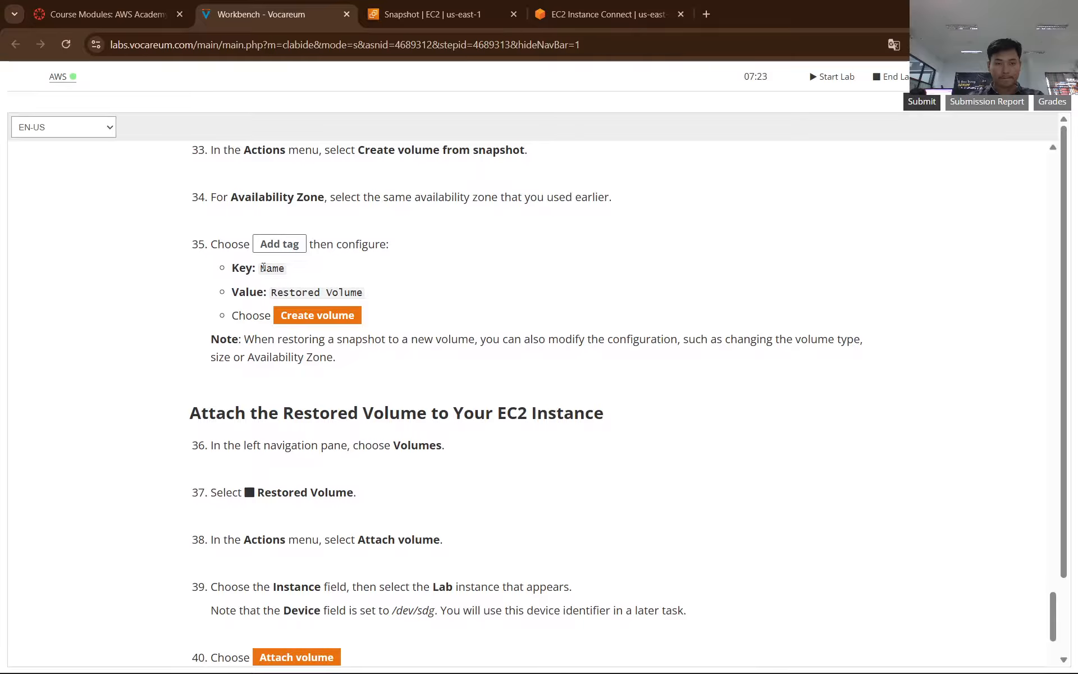
double_click(264, 268)
right_click(293, 266)
click(343, 281)
click(486, 7)
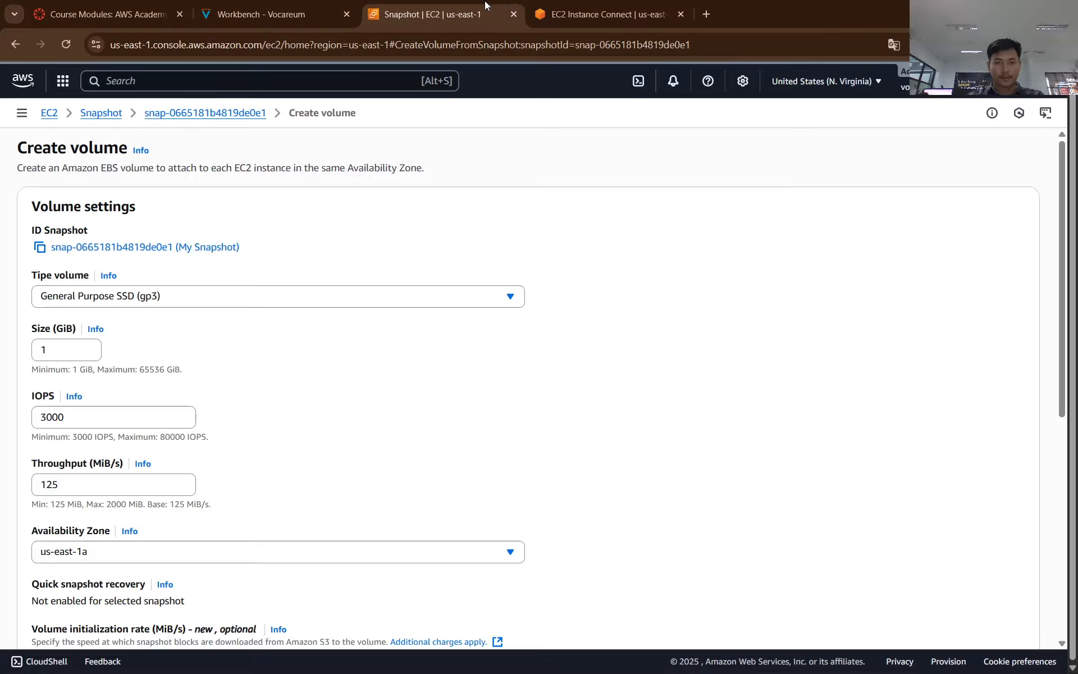
Step: Add a tag with the key "Name" to the new volume and review the volume settings
scroll(144, 407, down, 2)
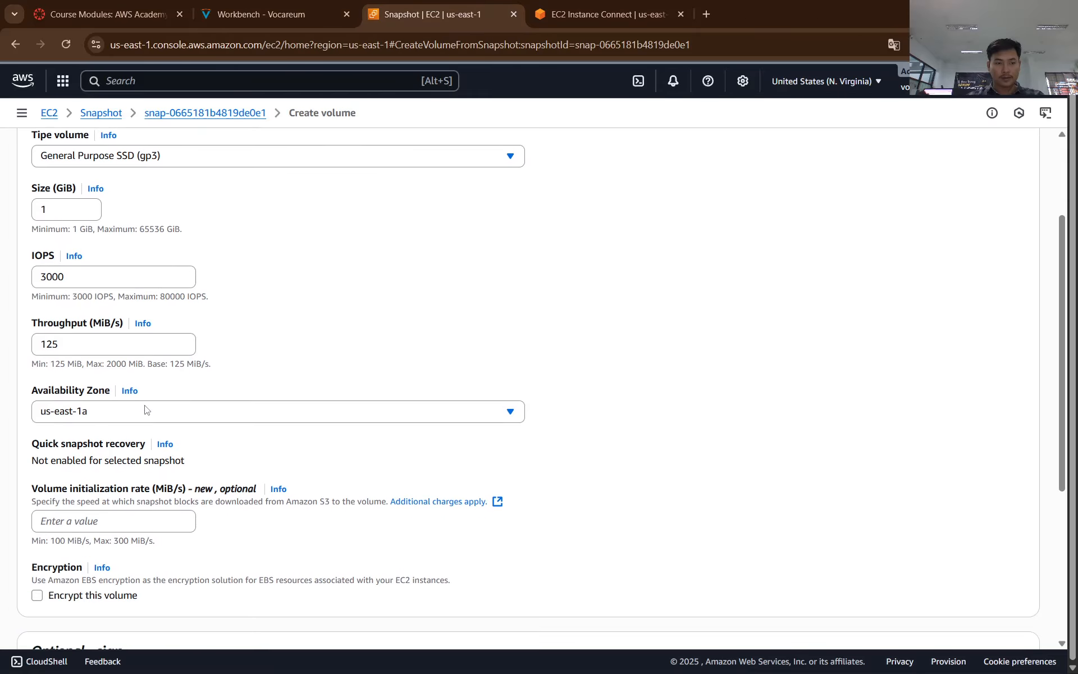
scroll(145, 409, down, 2)
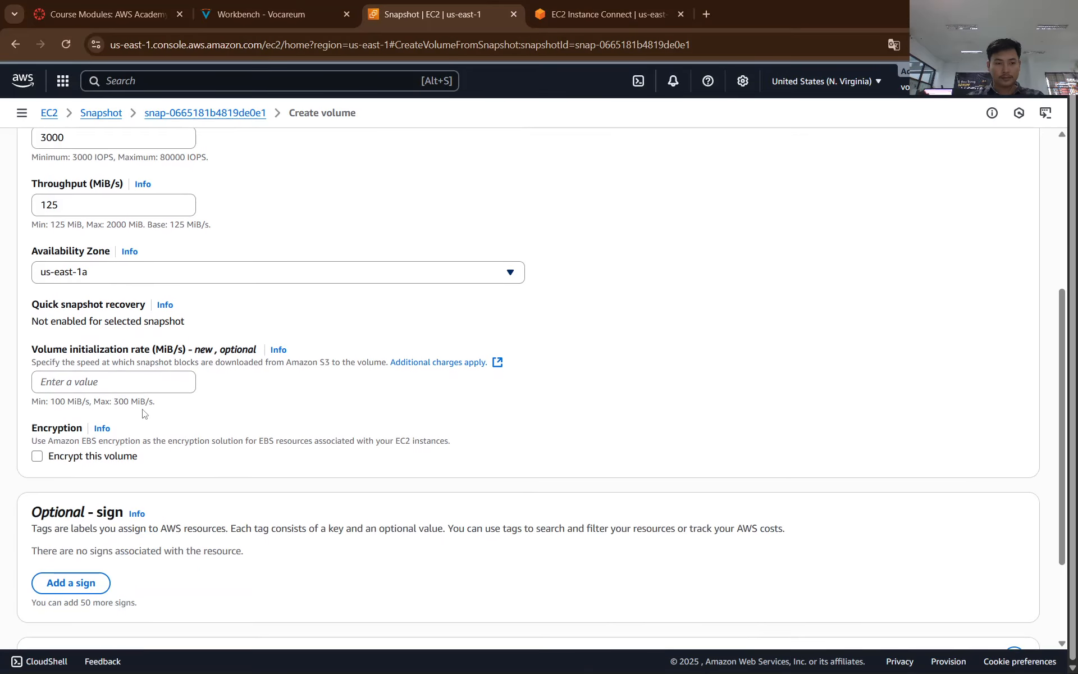
click(80, 579)
text(Name)
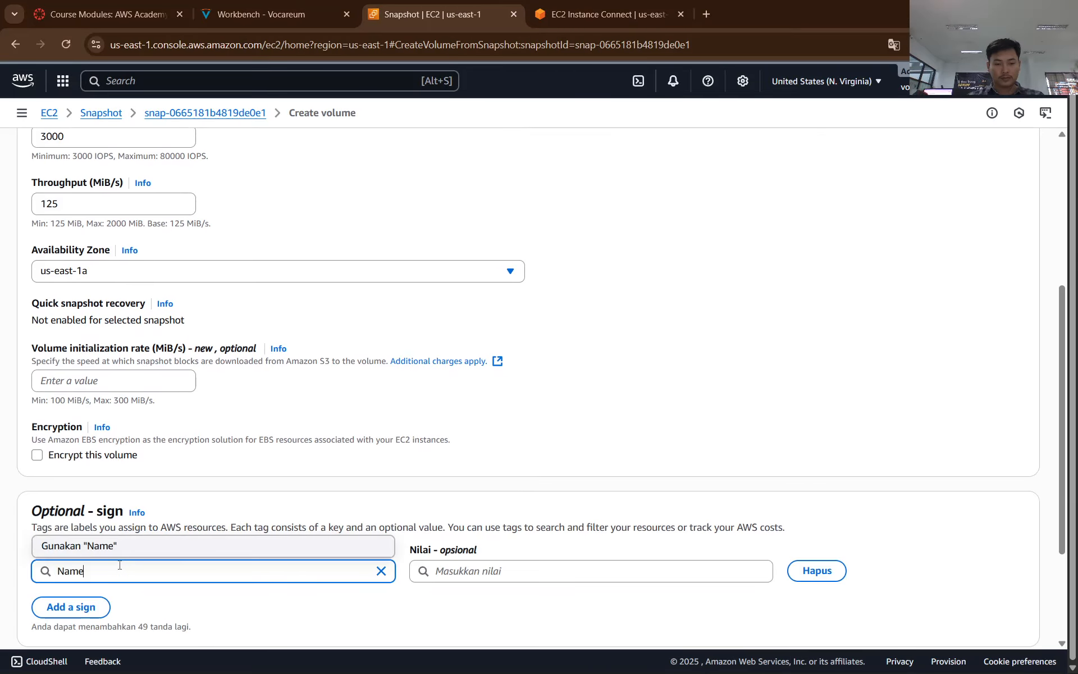
scroll(292, 350, up, 3)
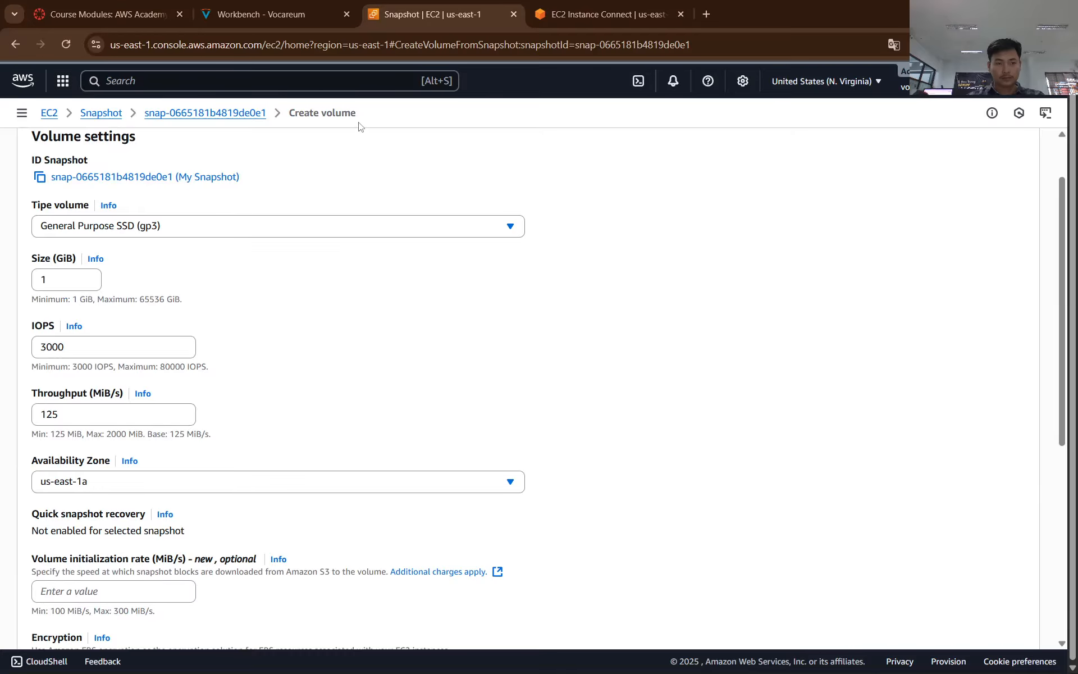
Step: Copy the tag value "Restored Volume" from step 35 of the lab instructions and enter it as the Name tag's value
click(269, 14)
scroll(398, 168, up, 2)
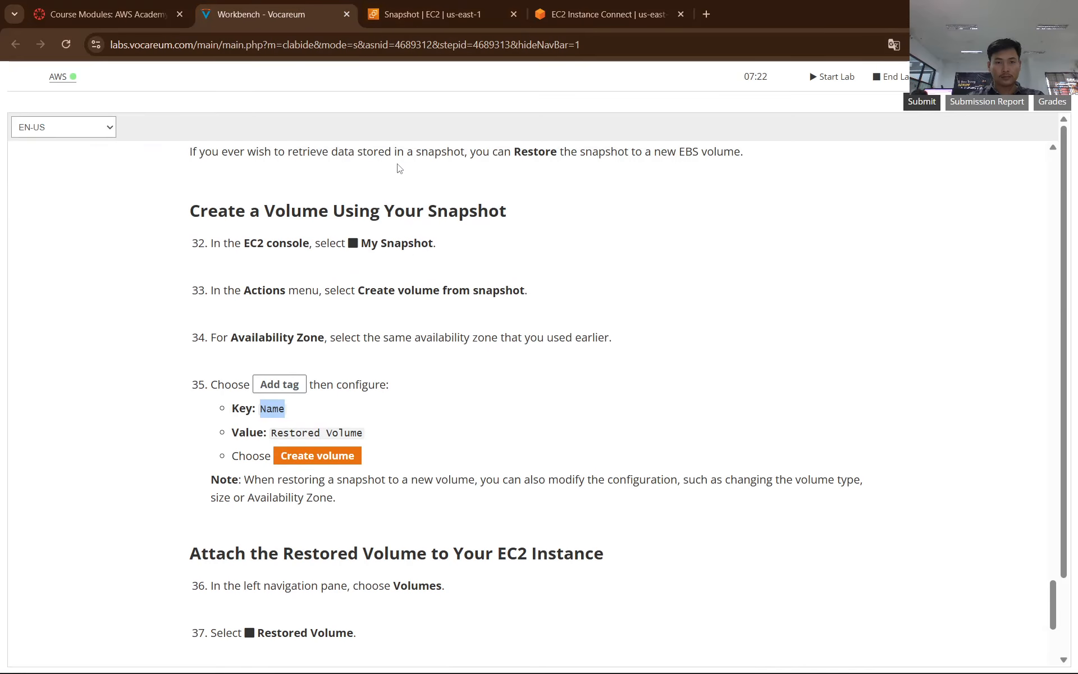
scroll(399, 168, down, 1)
scroll(384, 206, down, 1)
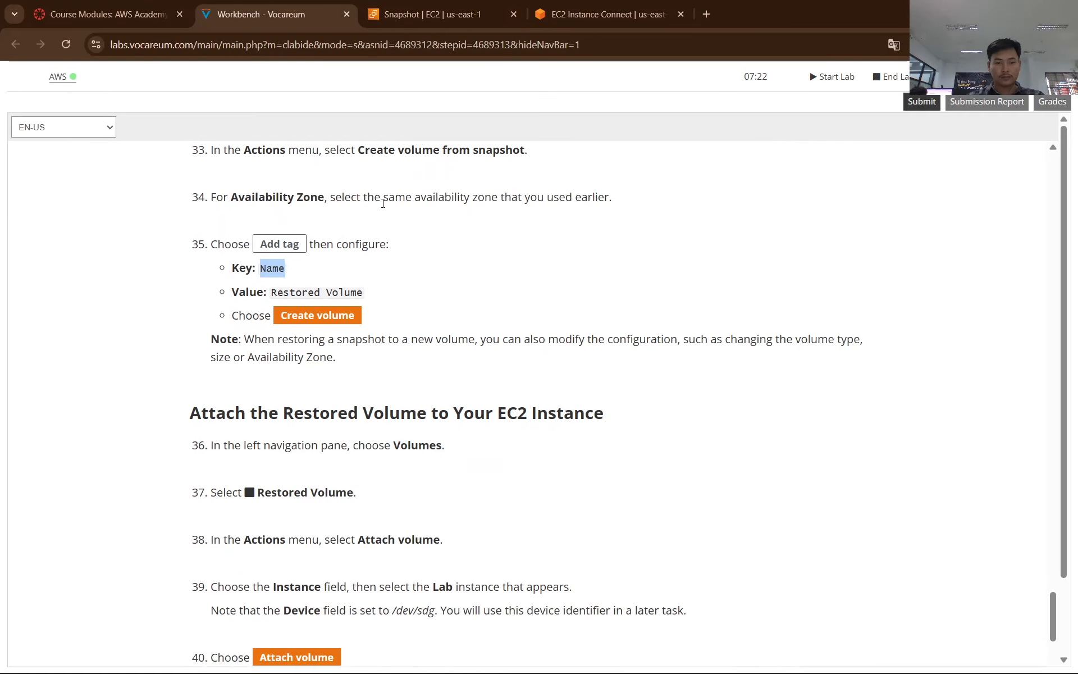
drag(364, 293, 278, 288)
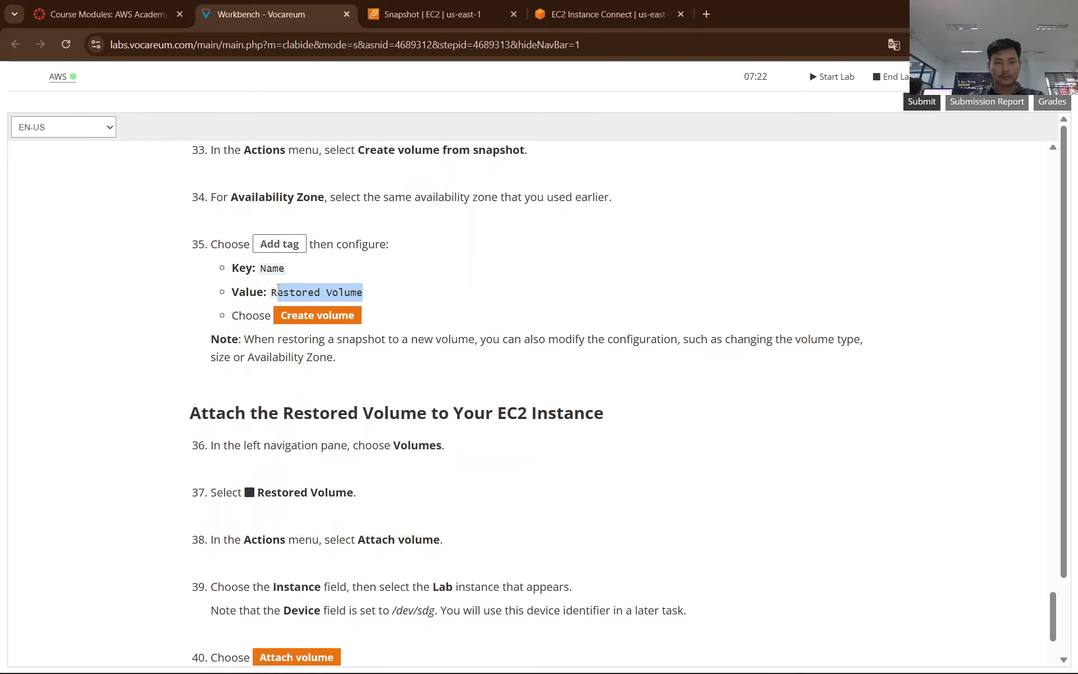
click(440, 14)
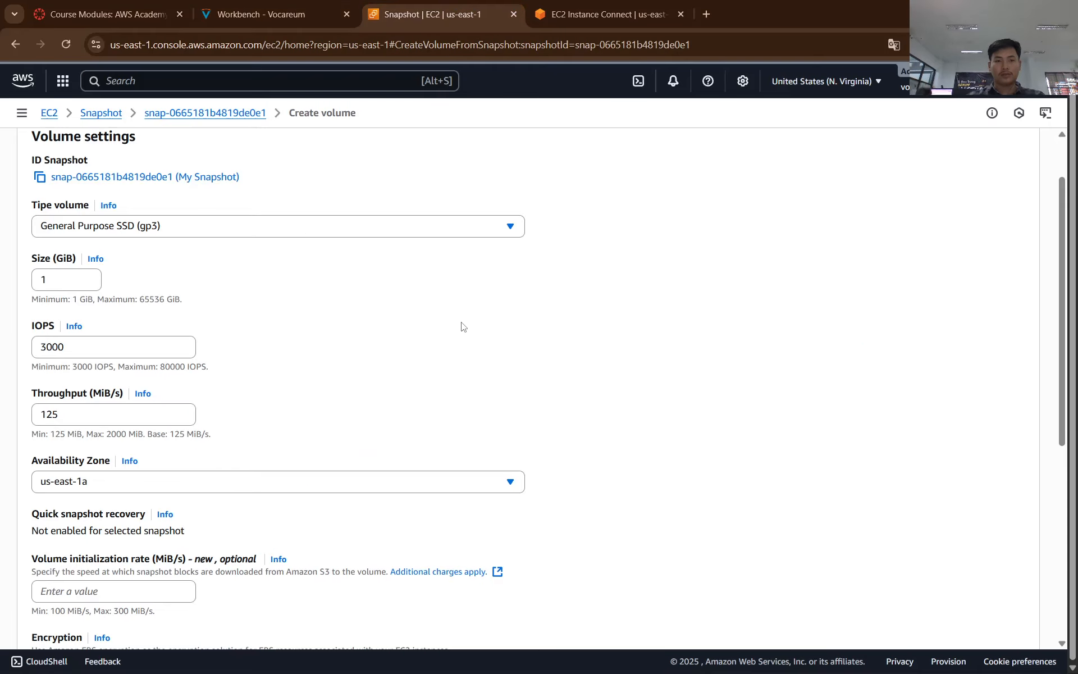
scroll(393, 475, down, 4)
click(526, 500)
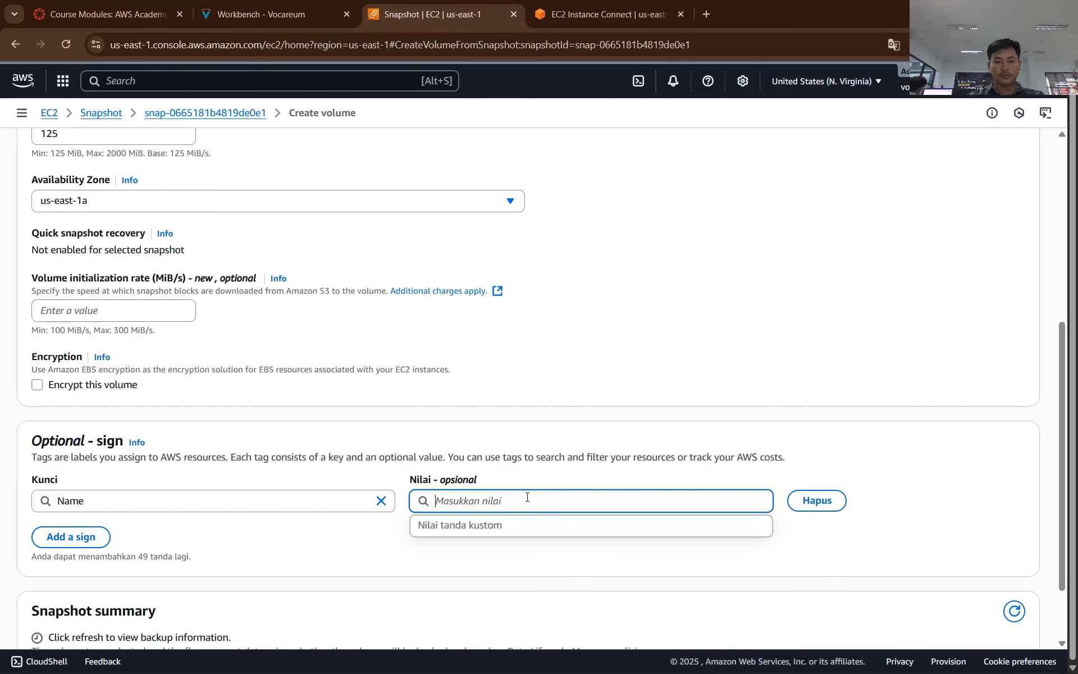
key(ctrl+v)
click(510, 393)
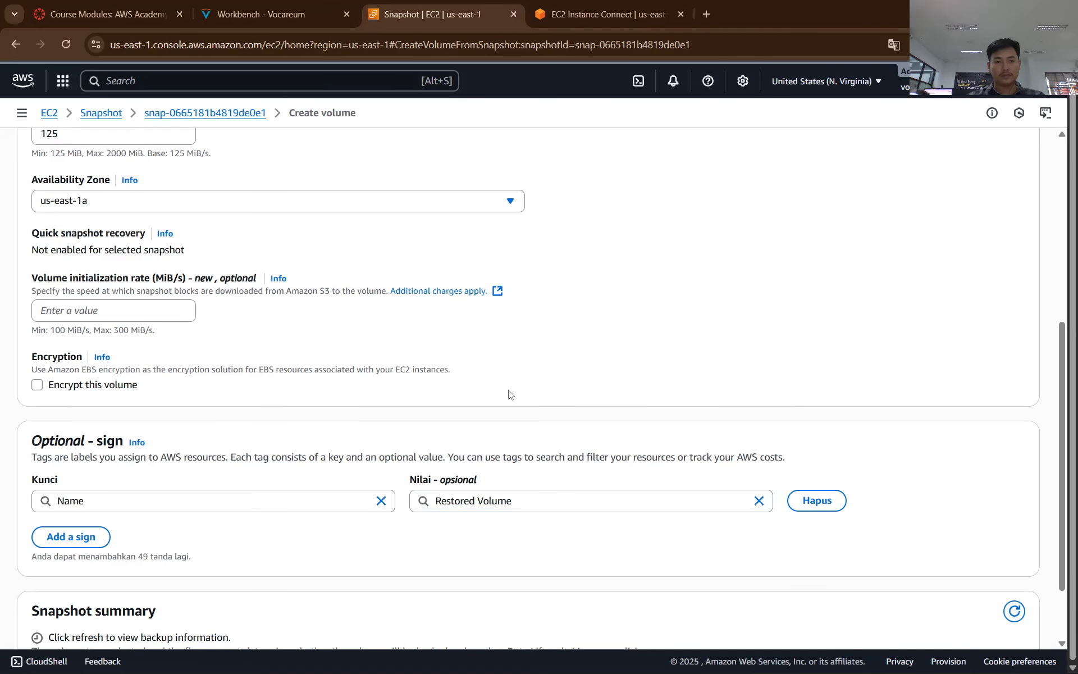
Step: Recheck step 35, capture the filled-in volume form, paste the screenshot into the Word lab report, and return to the browser
click(277, 12)
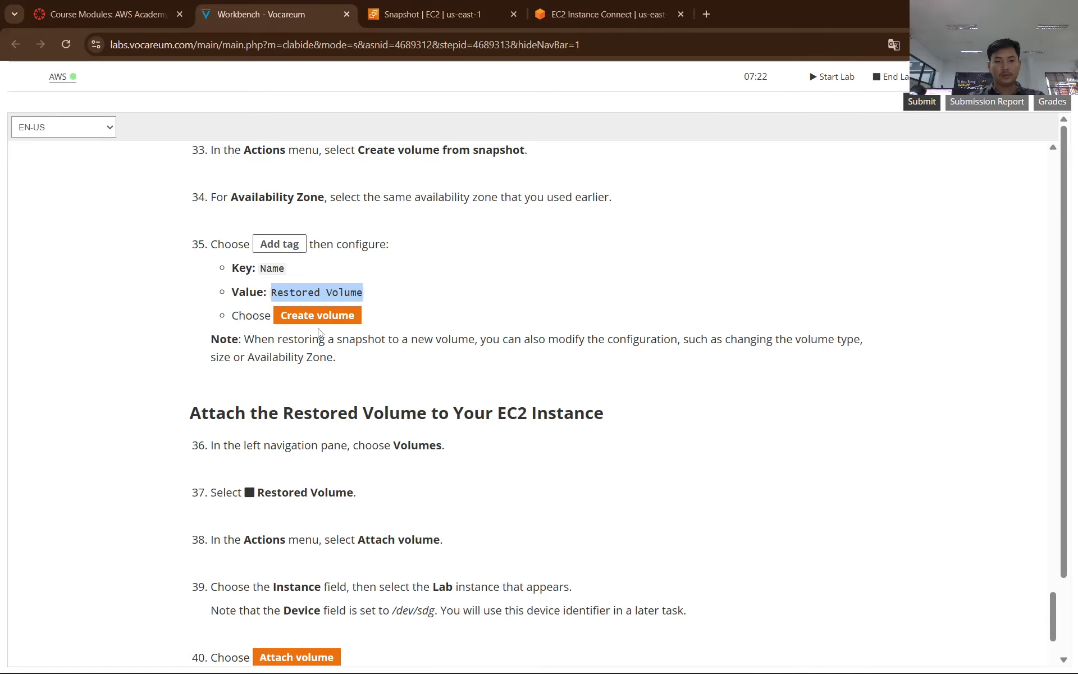
click(486, 21)
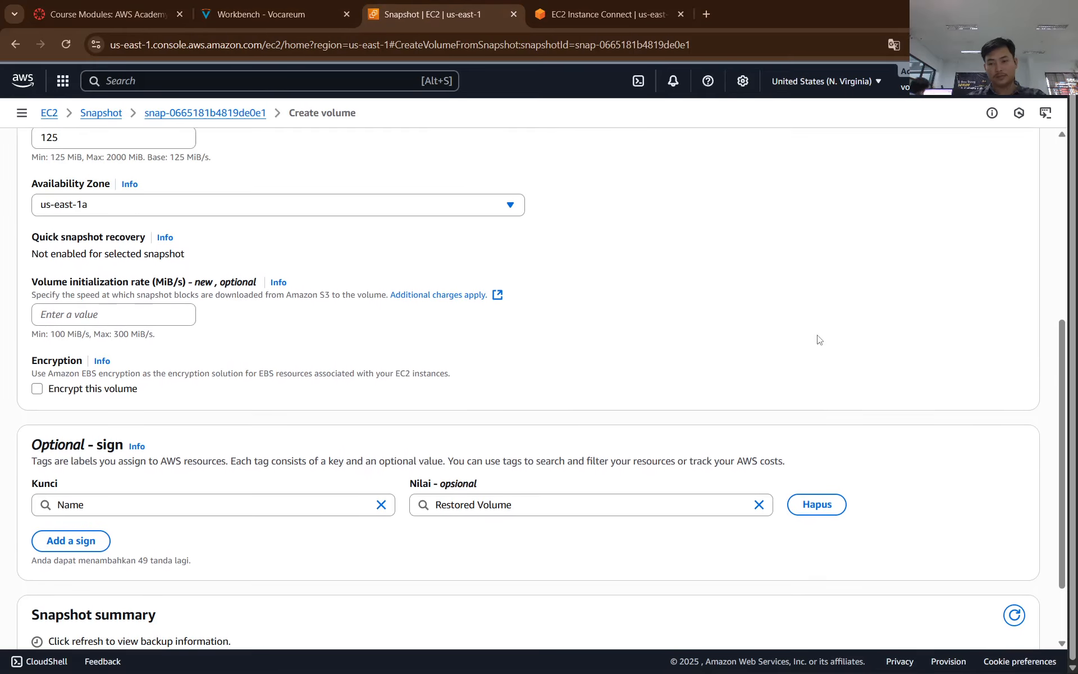
scroll(820, 323, up, 1)
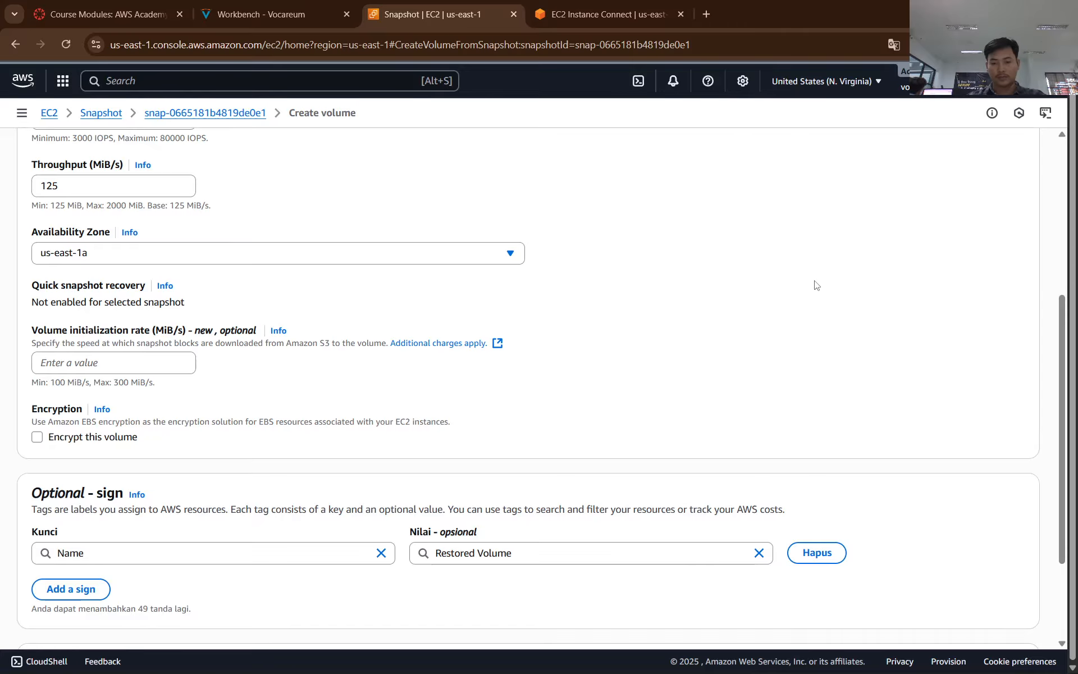
key(super+shift+s)
drag(105, 97, 928, 614)
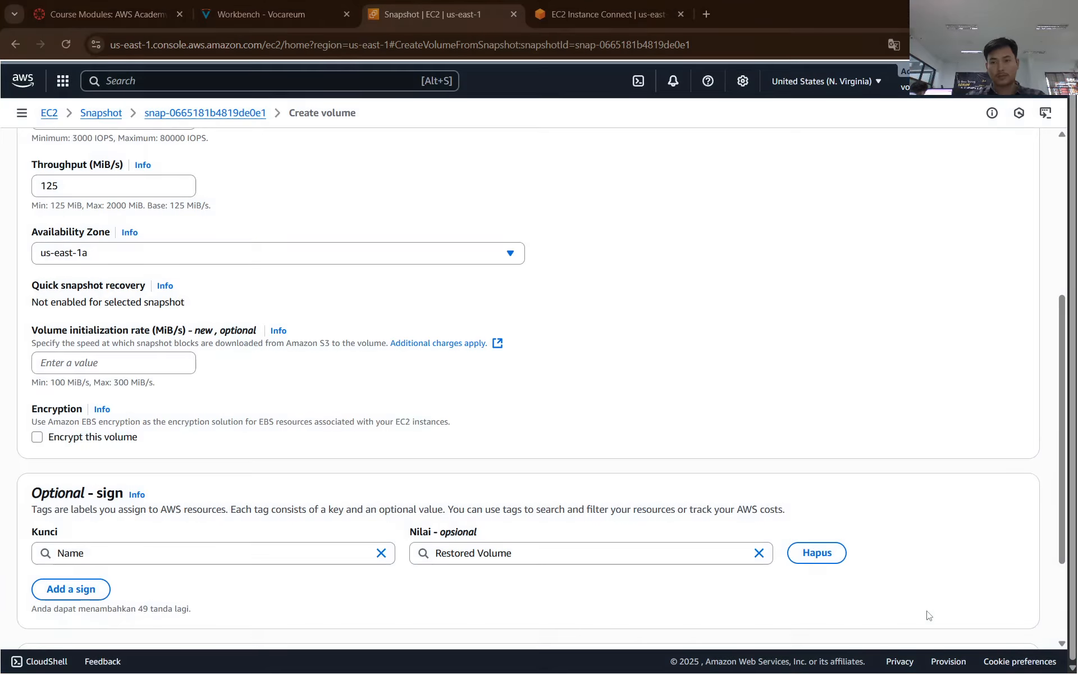
key(alt+Tab)
key(ctrl+v)
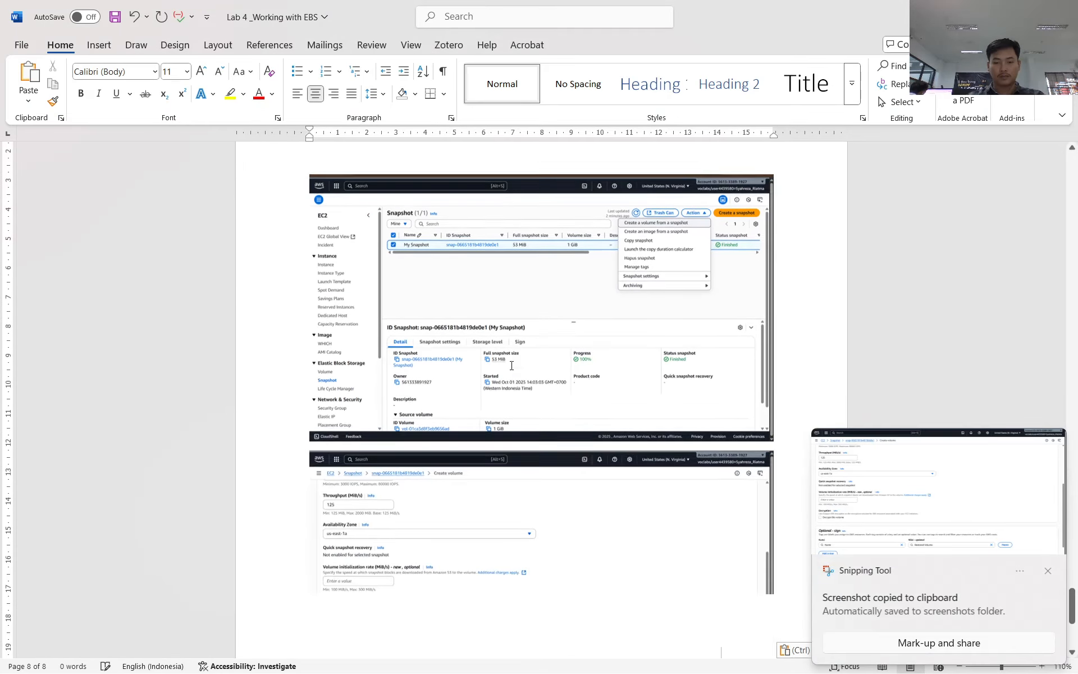
key(alt+Tab)
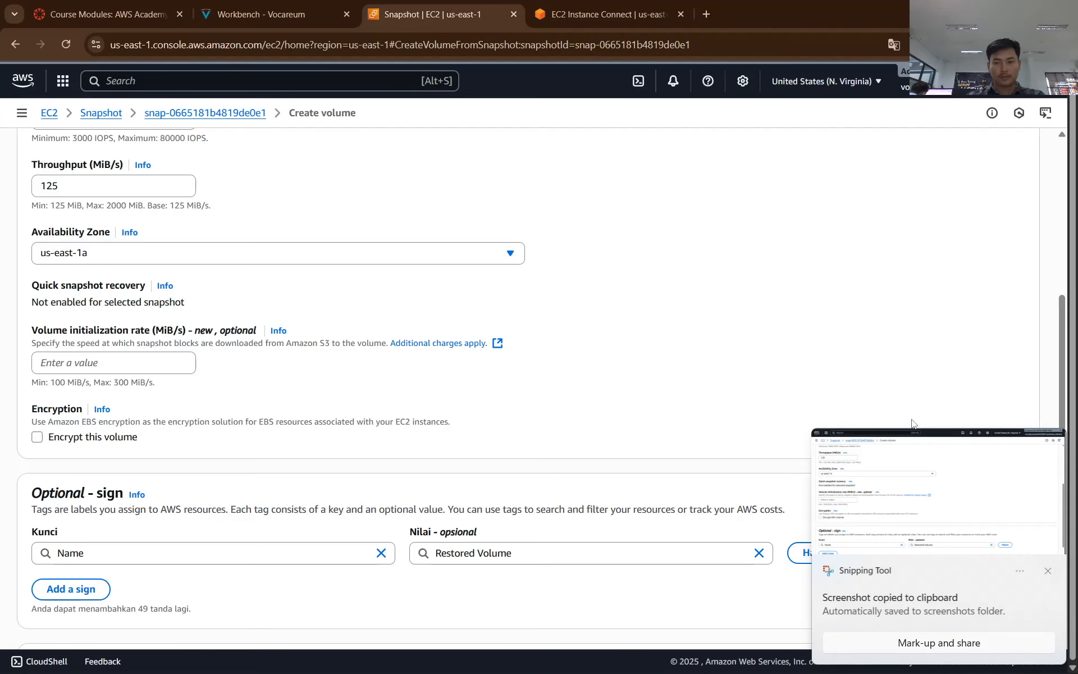
Step: Dismiss the screenshot notification and create the volume from My Snapshot
click(1047, 571)
scroll(975, 590, down, 3)
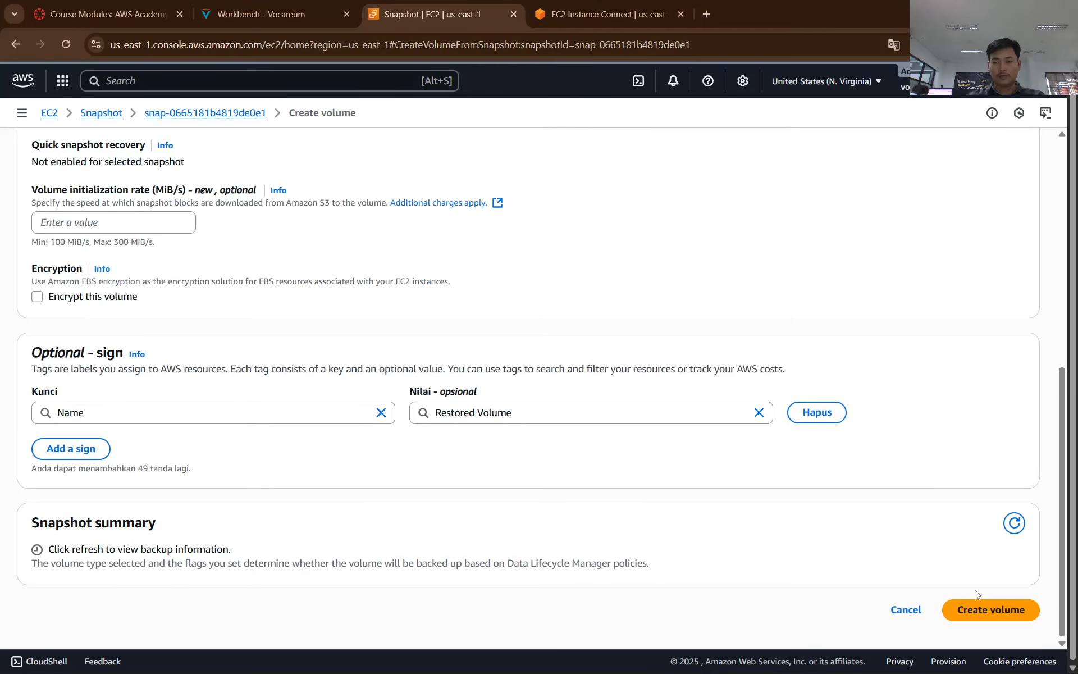
click(988, 615)
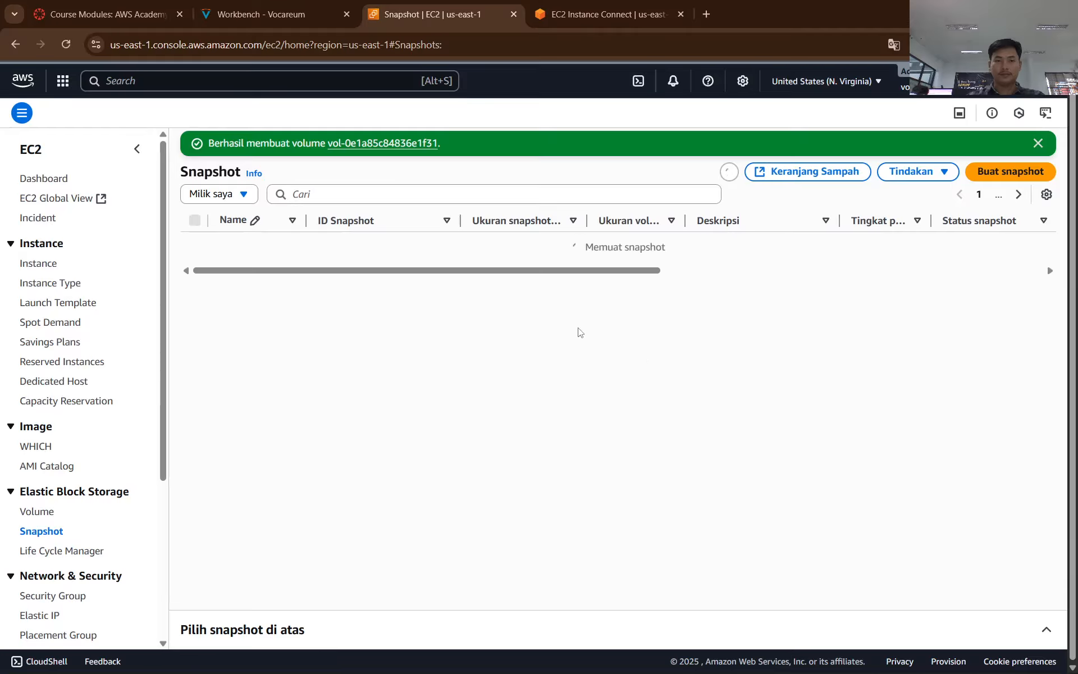
Step: Read the lab instructions on attaching the restored volume and open the list of volumes in the EC2 console
key(ctrl+shift+Tab)
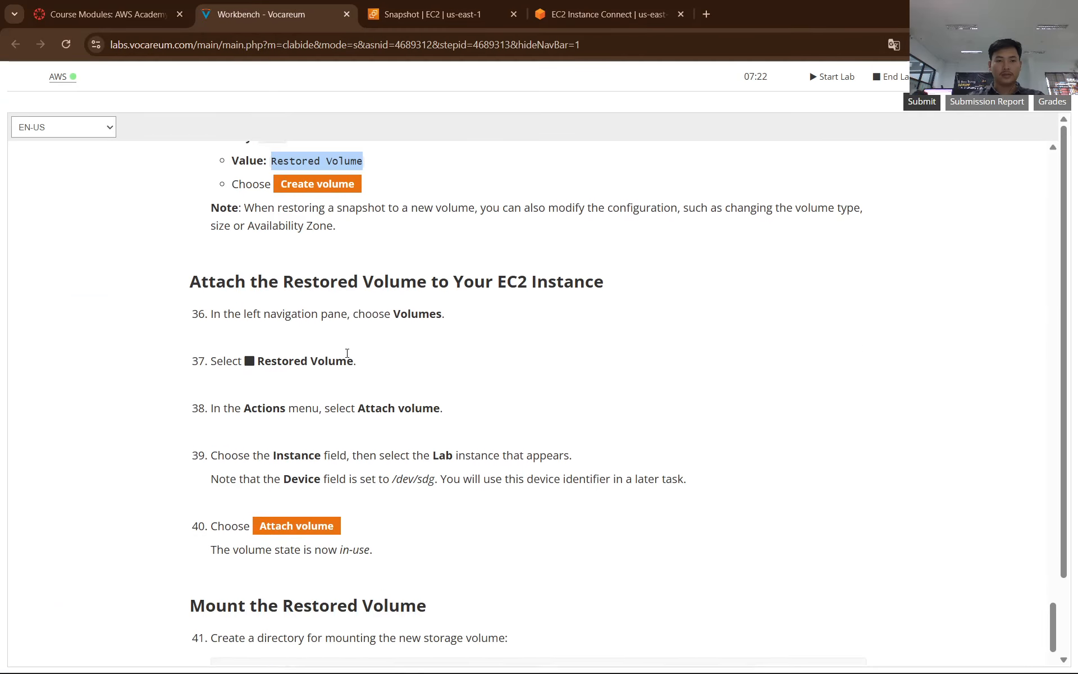
scroll(337, 350, down, 1)
scroll(329, 351, down, 5)
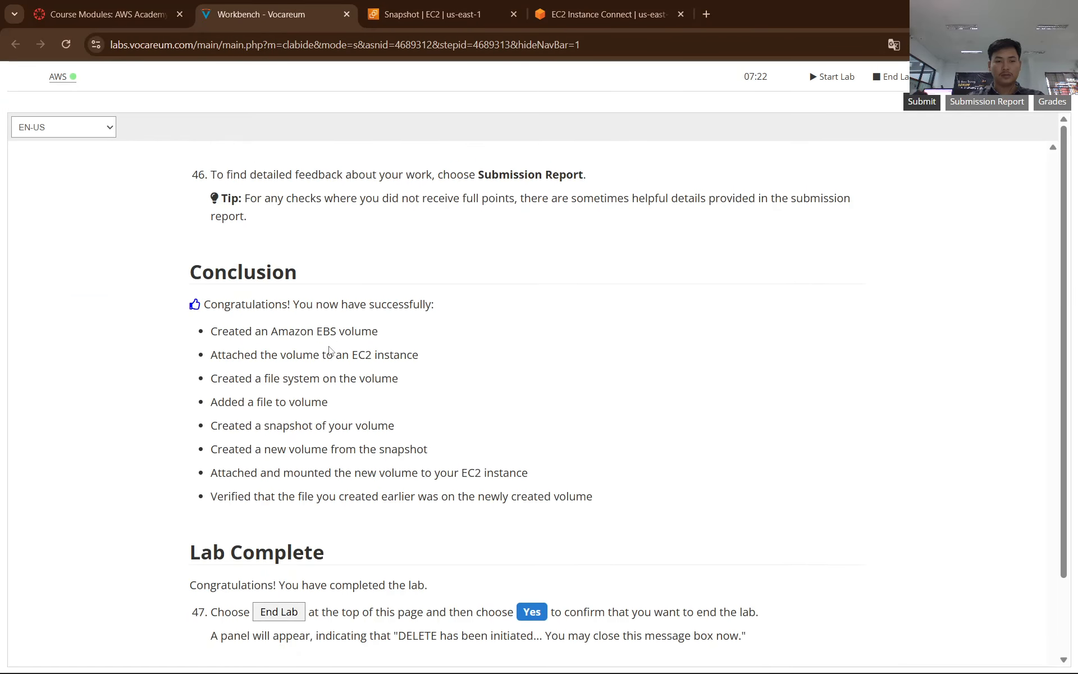
scroll(334, 349, up, 20)
scroll(337, 347, down, 4)
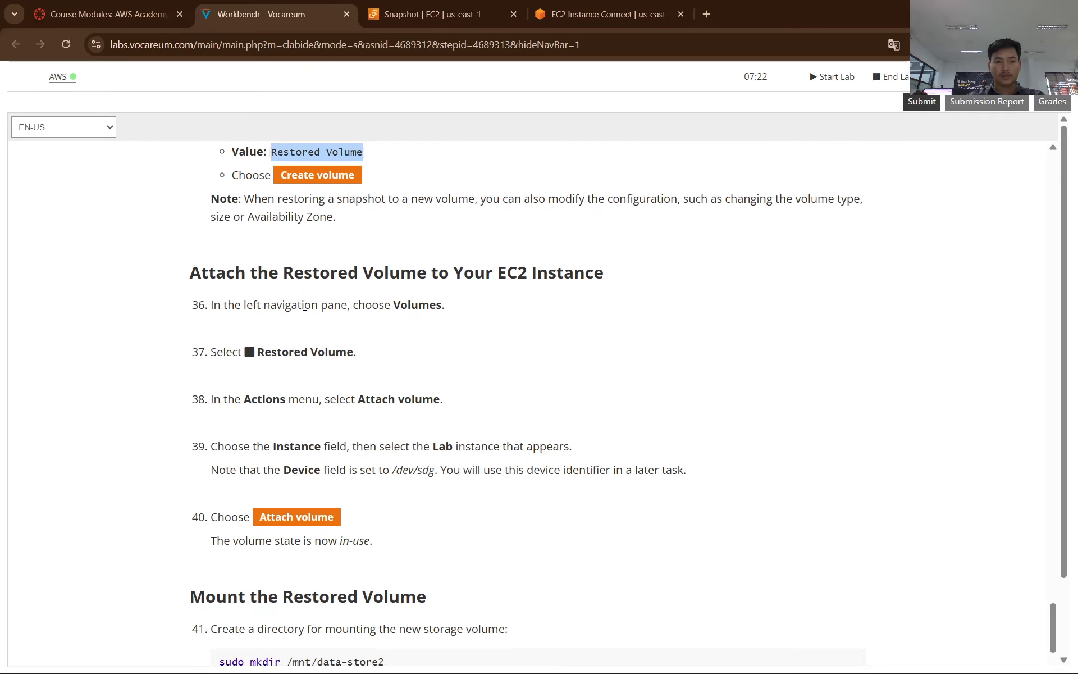
click(432, 14)
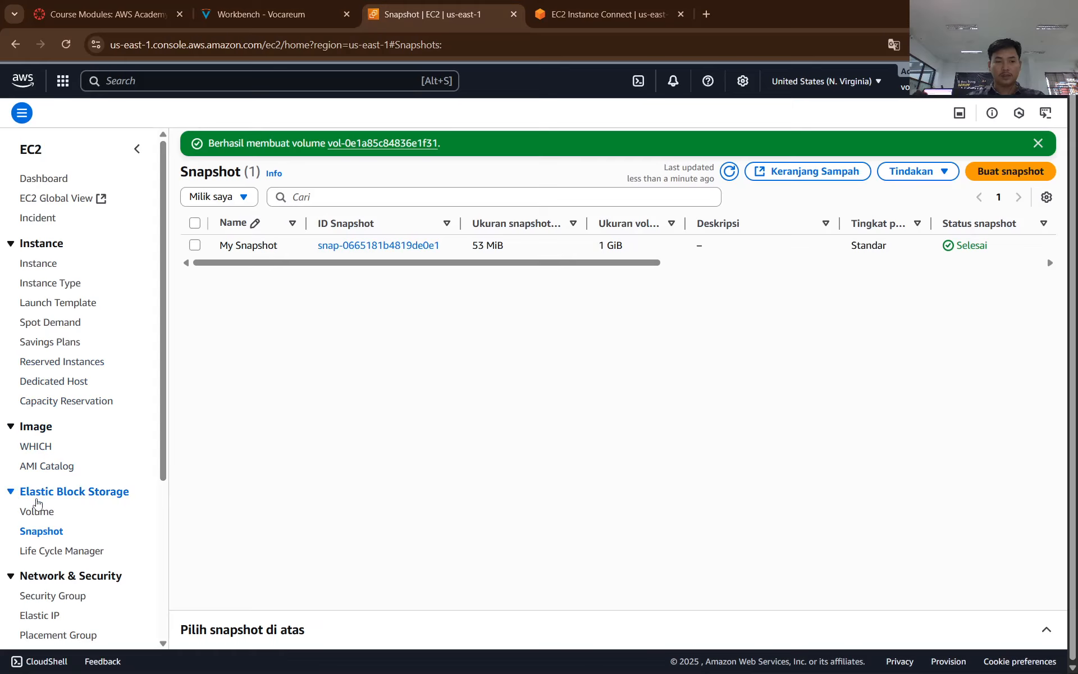
click(36, 511)
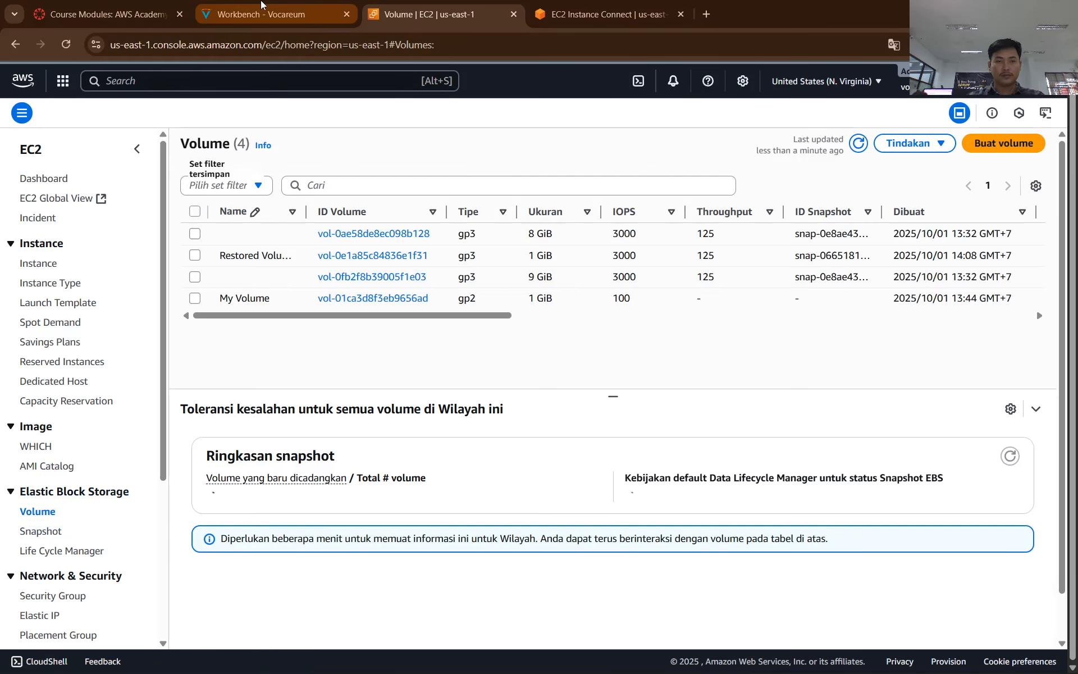
Step: Check steps 37 and 38 of the lab instructions and translate the volumes page into English
click(304, 14)
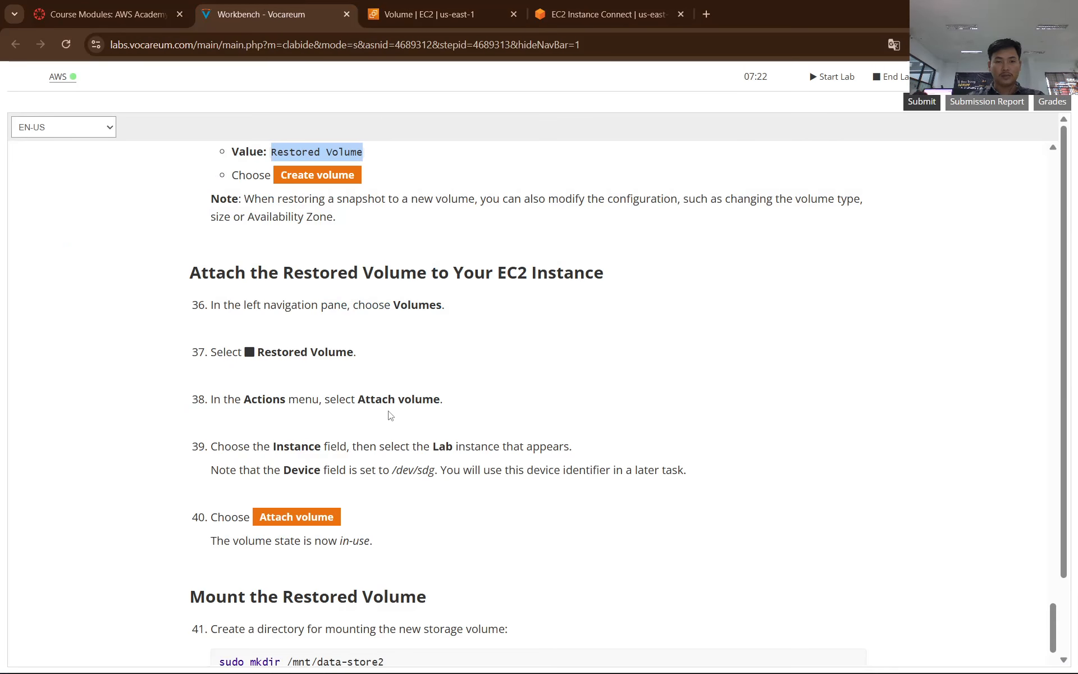
click(477, 14)
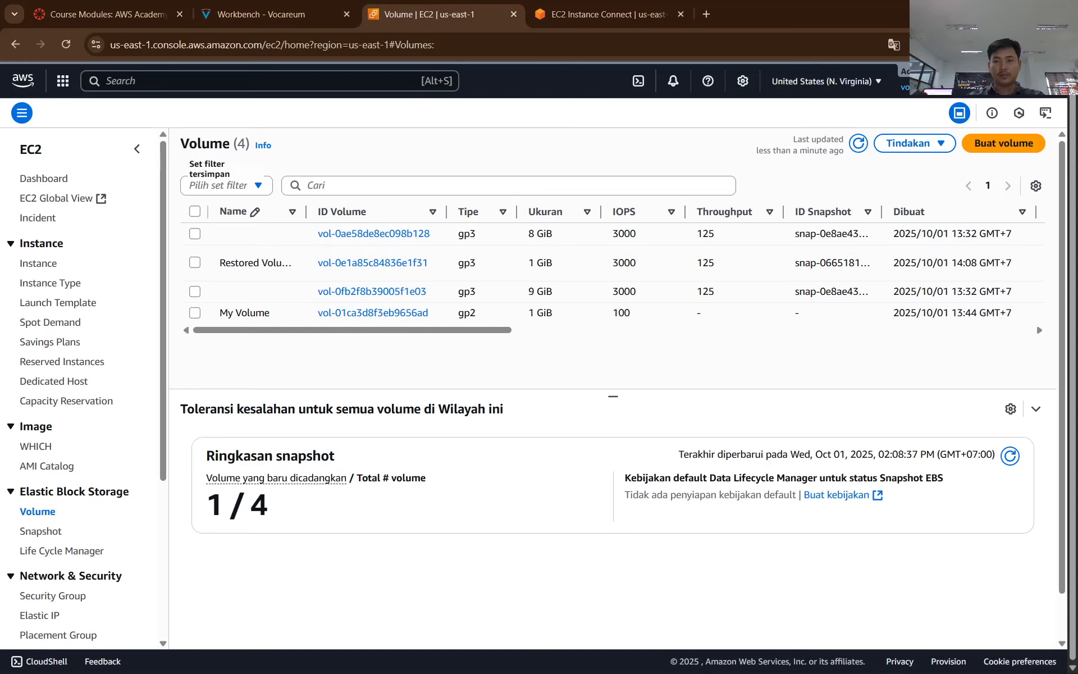
click(894, 45)
click(869, 73)
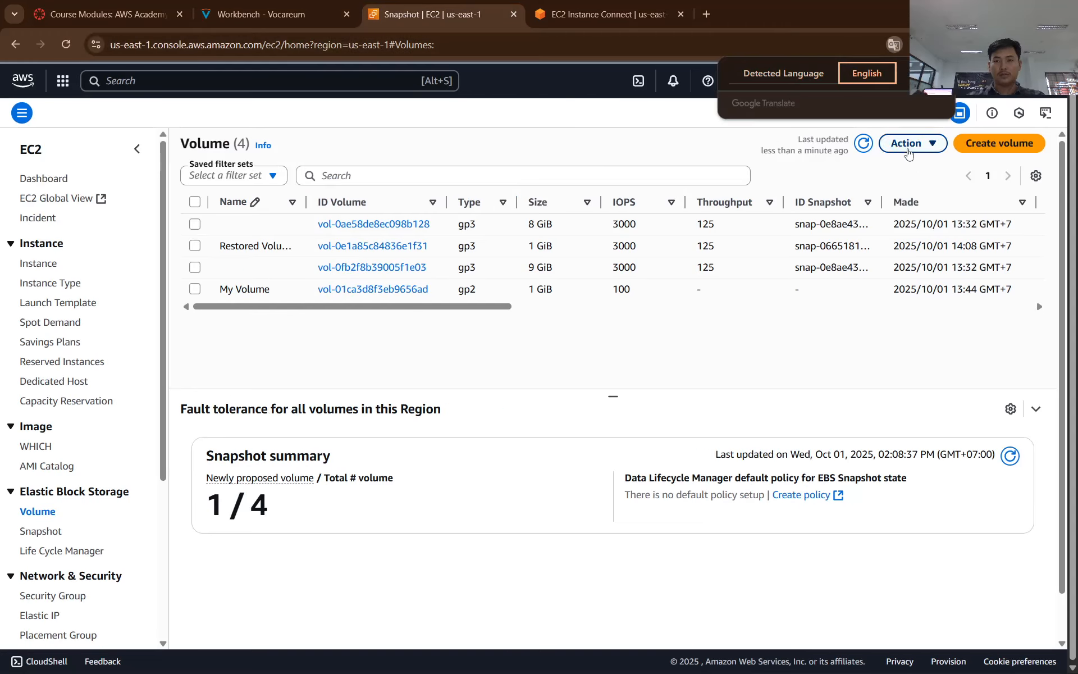
Step: Look at the volume actions with no volume selected, and recheck the selection instruction in step 37
click(905, 144)
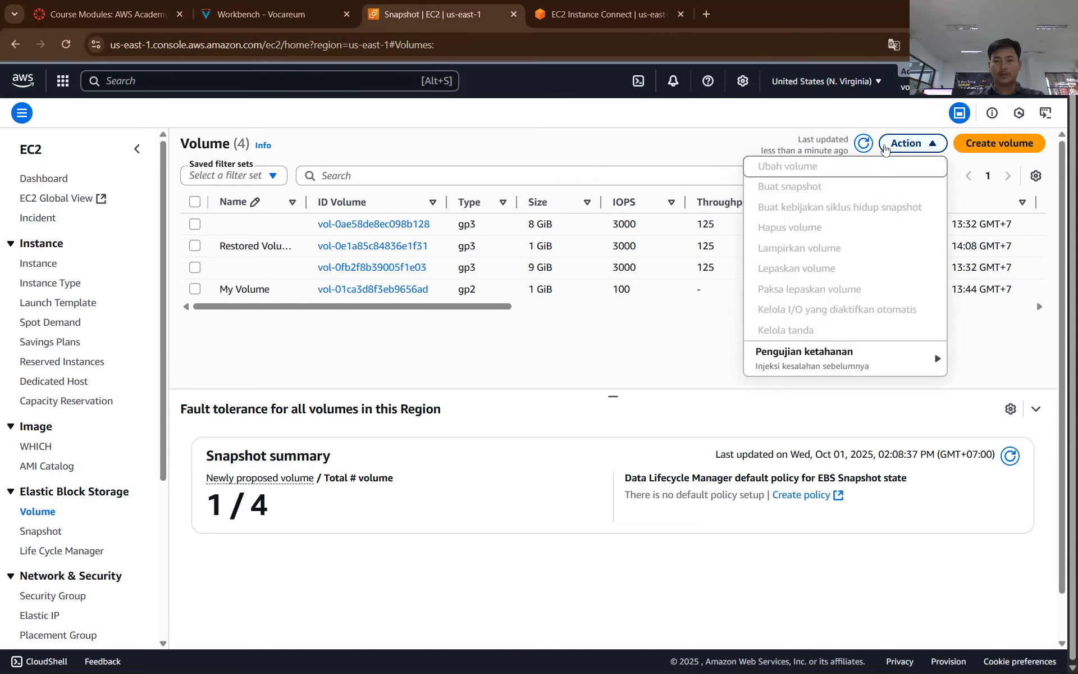
click(264, 14)
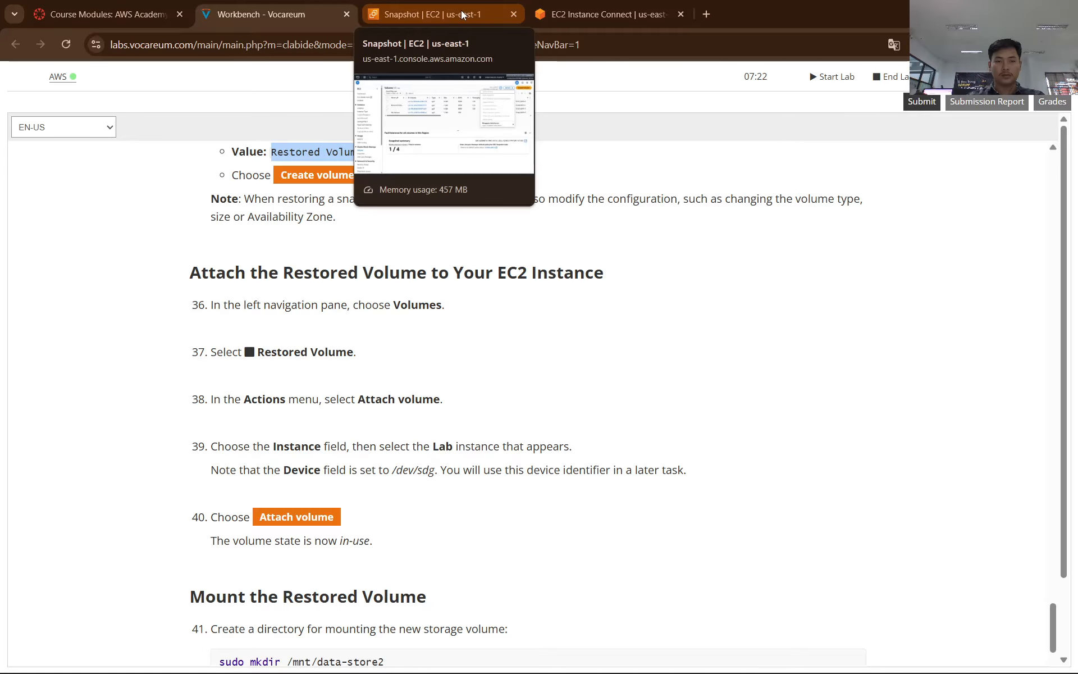
click(360, 293)
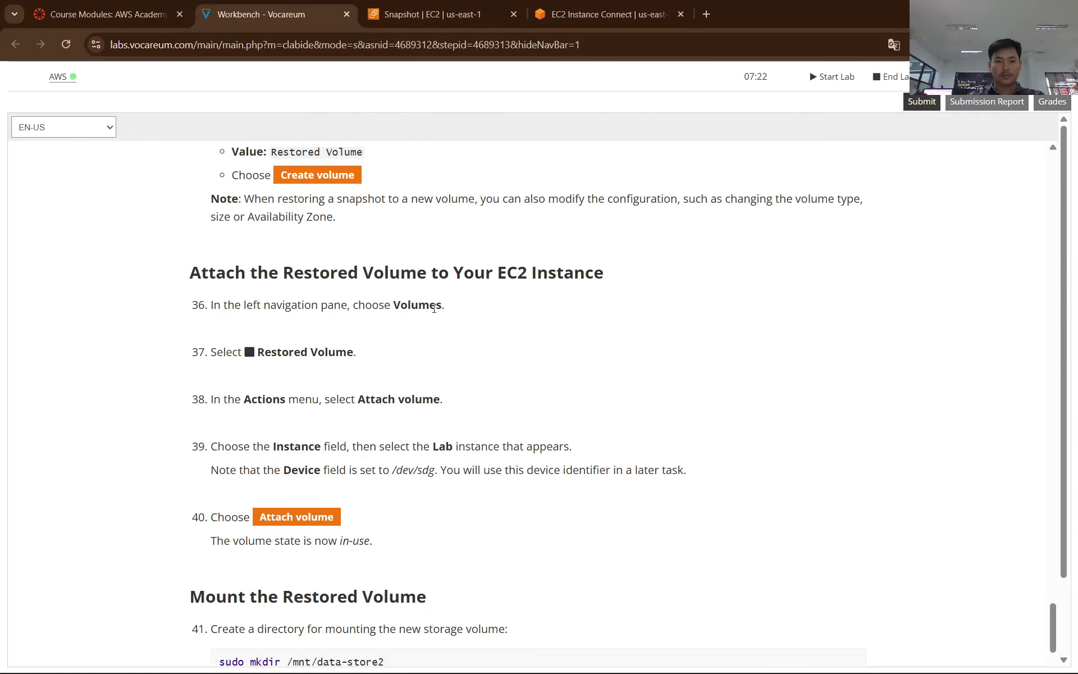
click(432, 14)
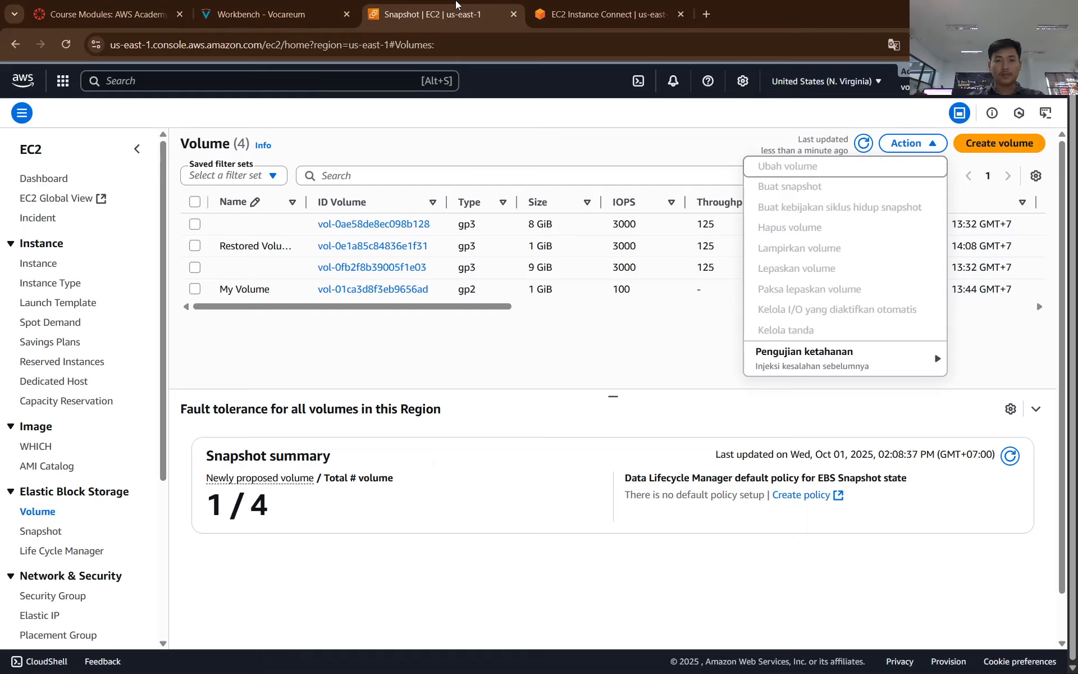
Step: Select Restored Volume, show its available actions, and translate them into English
click(195, 247)
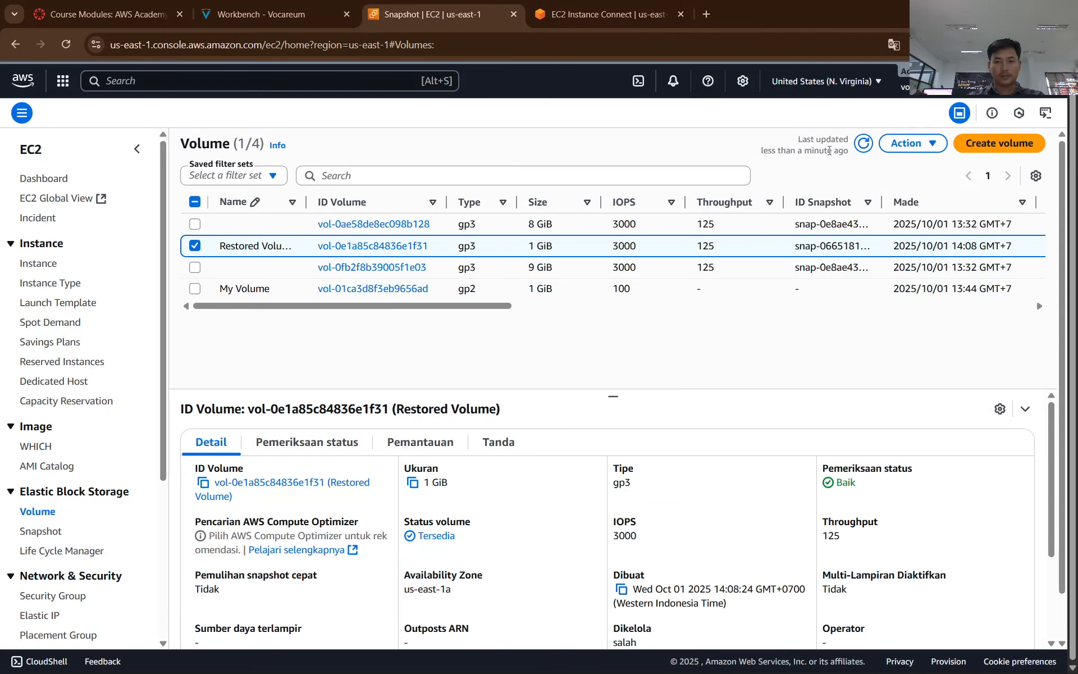
click(906, 143)
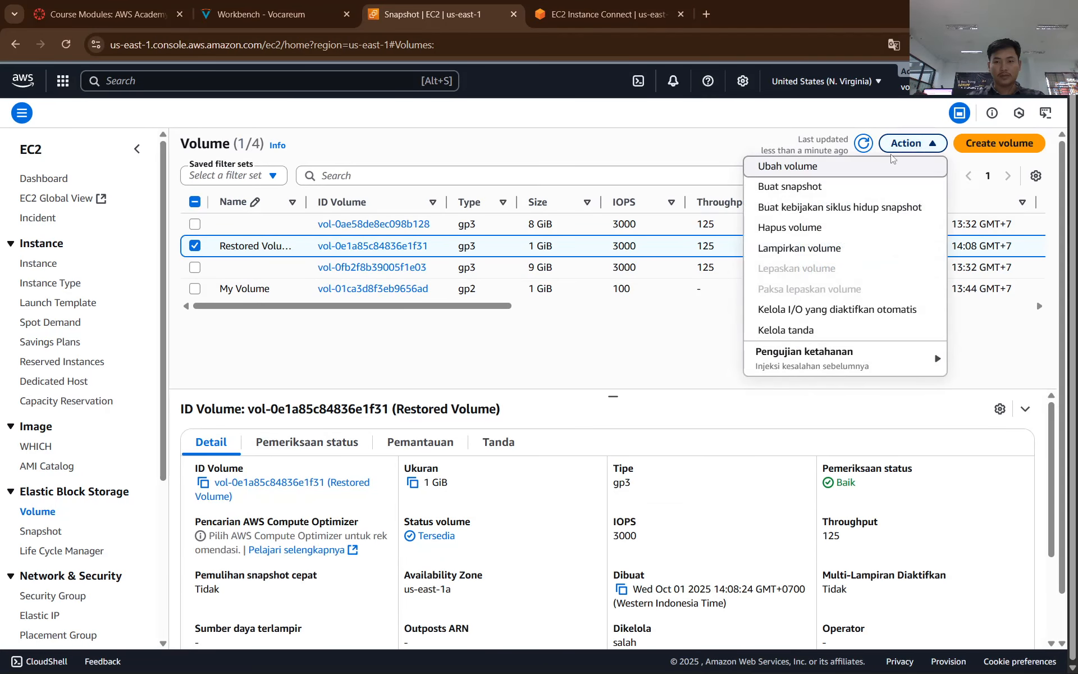
click(894, 45)
click(783, 73)
click(867, 73)
Step: Read steps 38 to 40 of the lab instructions on attaching the volume and return to the volumes page
click(345, 4)
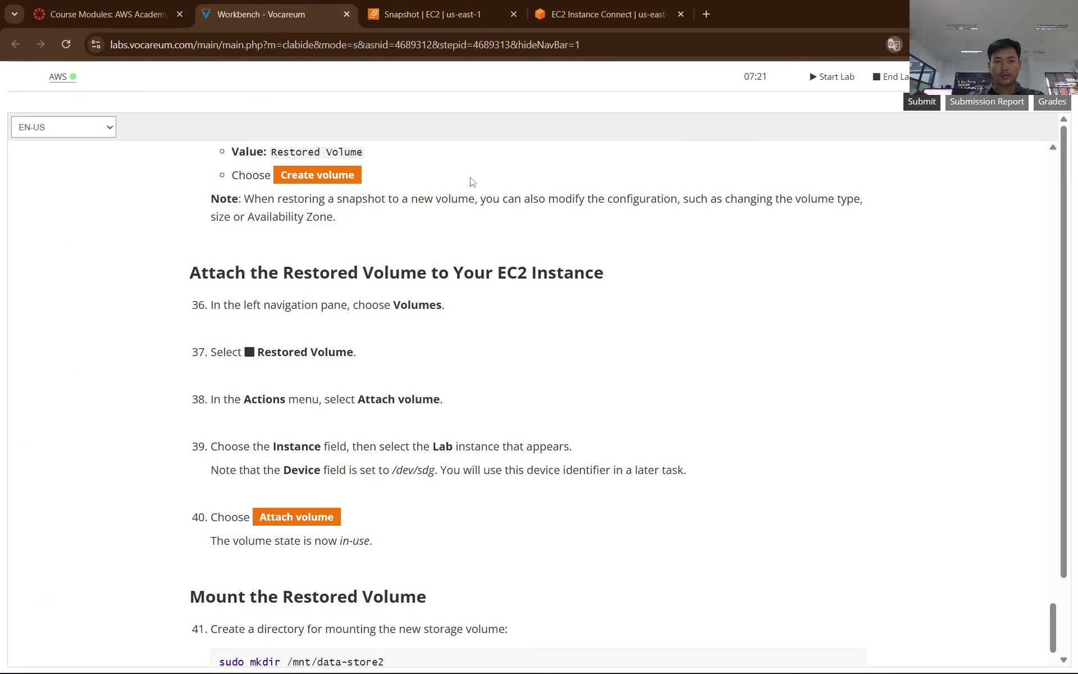
scroll(466, 247, down, 2)
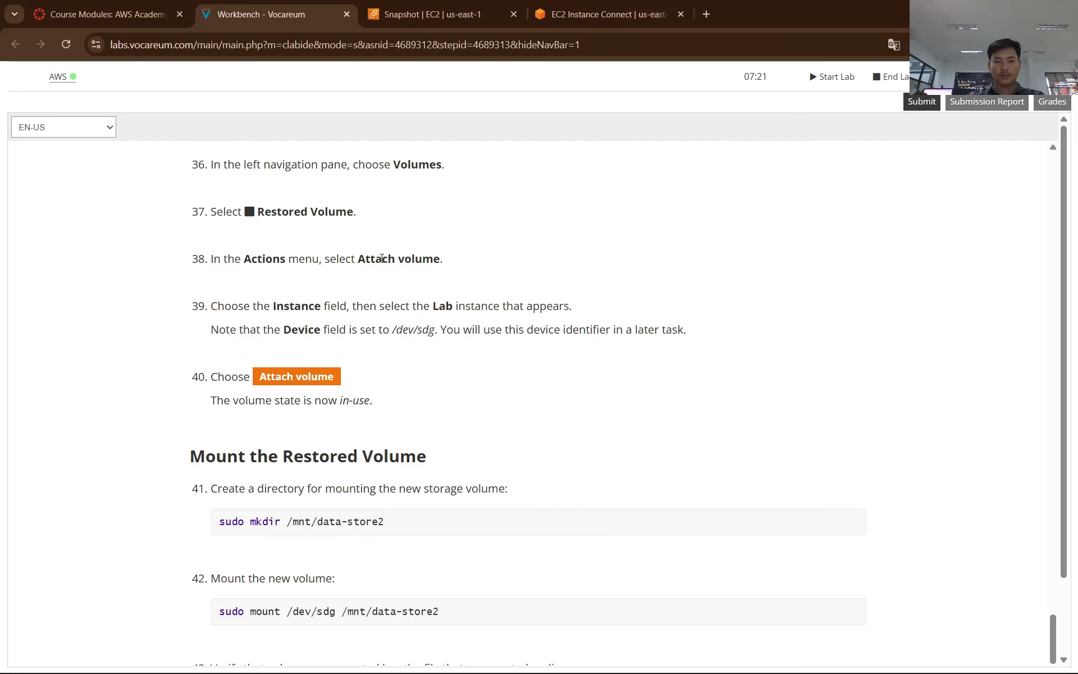
click(443, 17)
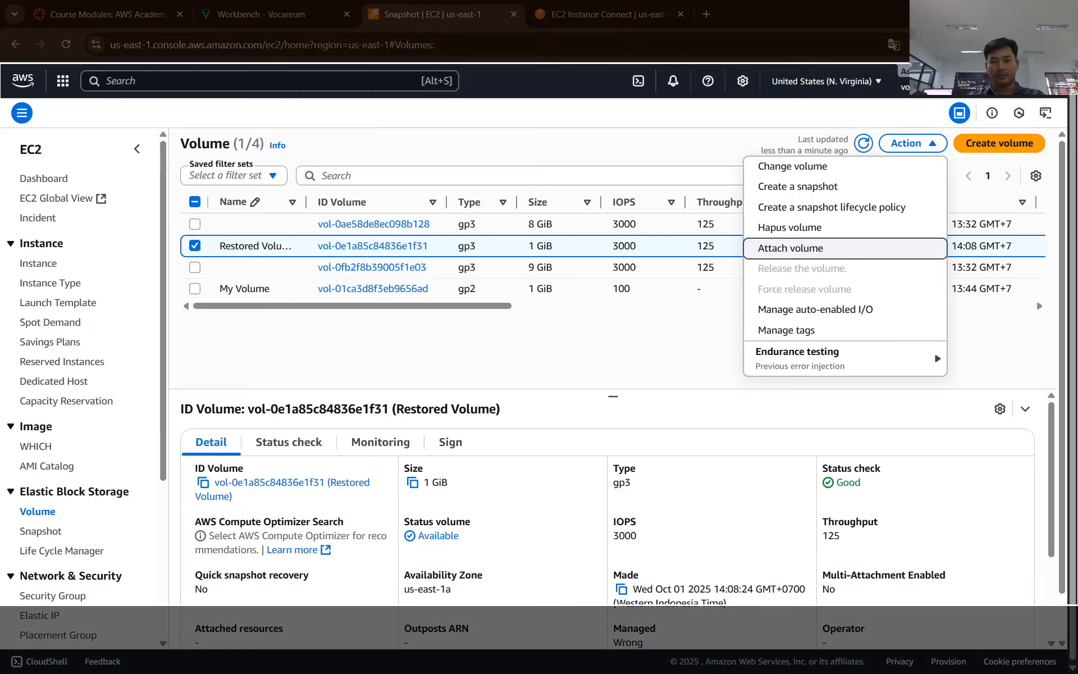
Step: Finish capturing the volumes page with the Attach volume action shown, paste the screenshot into the Word report, and return to the browser
click(934, 350)
key(alt+Tab)
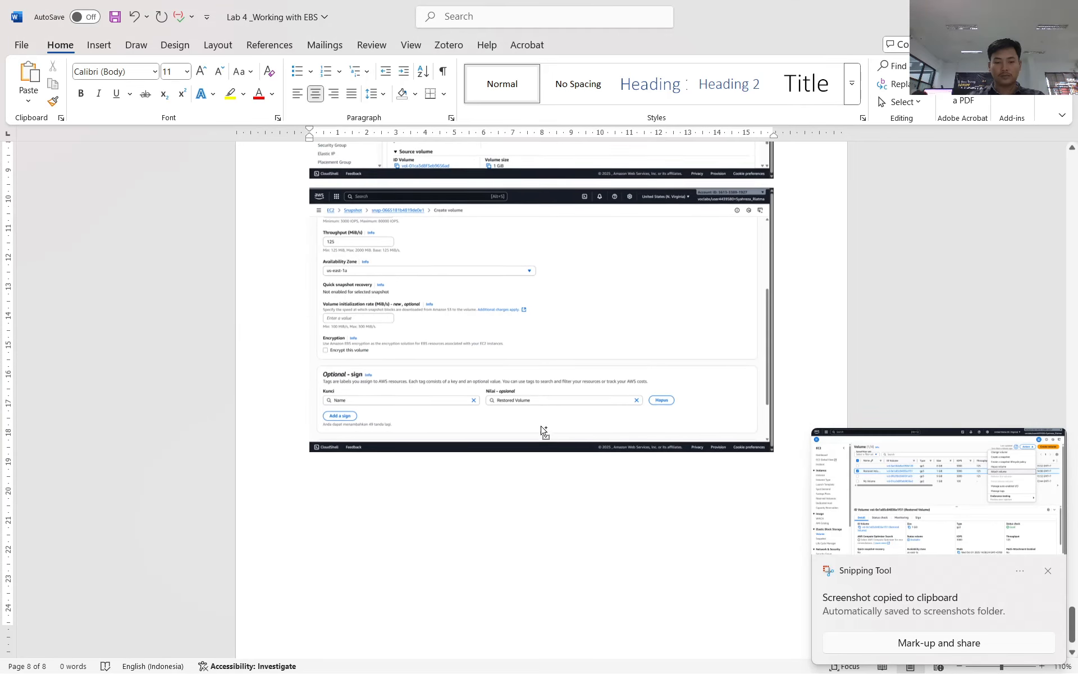
key(ctrl+v)
key(alt+Tab)
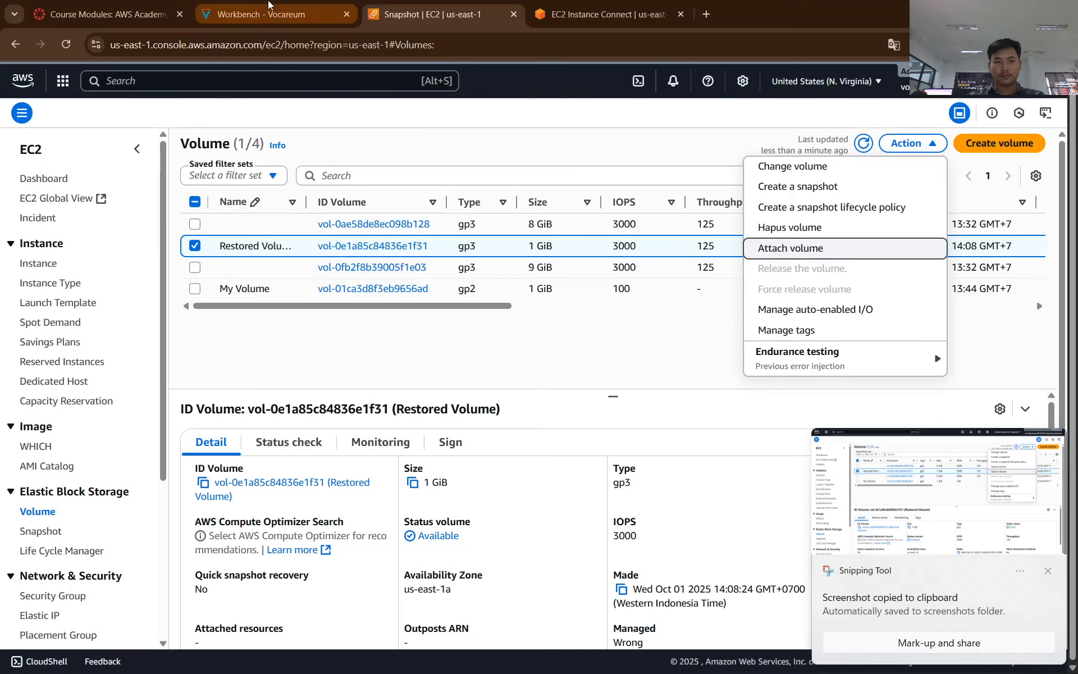
Step: Start attaching Restored Volume and choose the Lab instance as its target, following steps 38 and 39 of the lab instructions
click(269, 5)
key(ctrl+Tab)
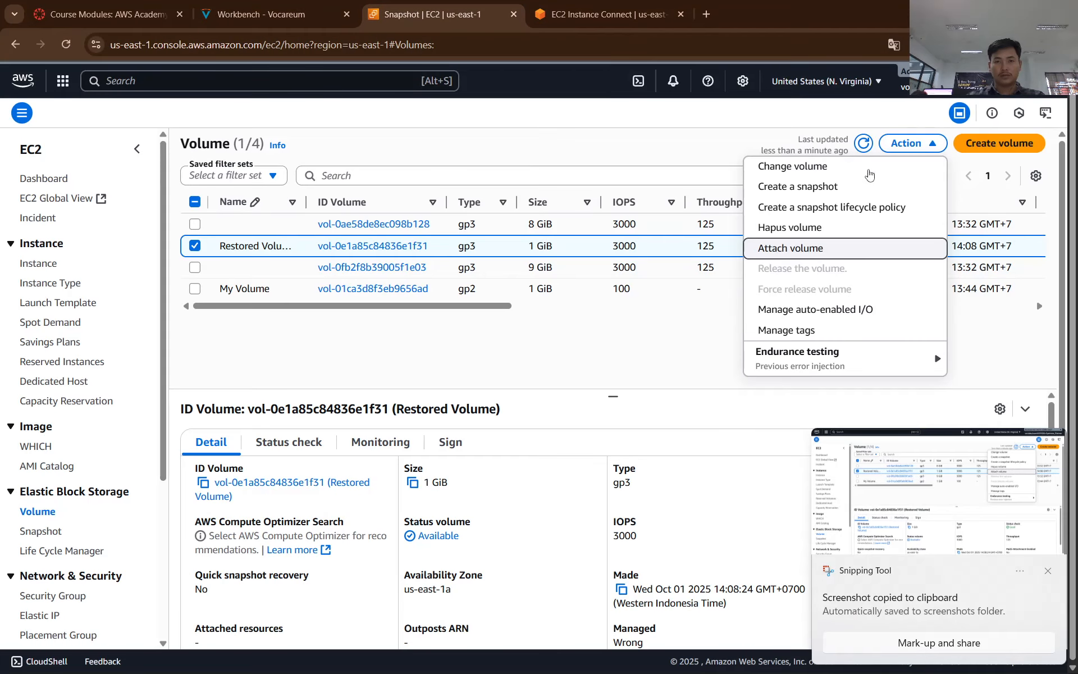
click(802, 248)
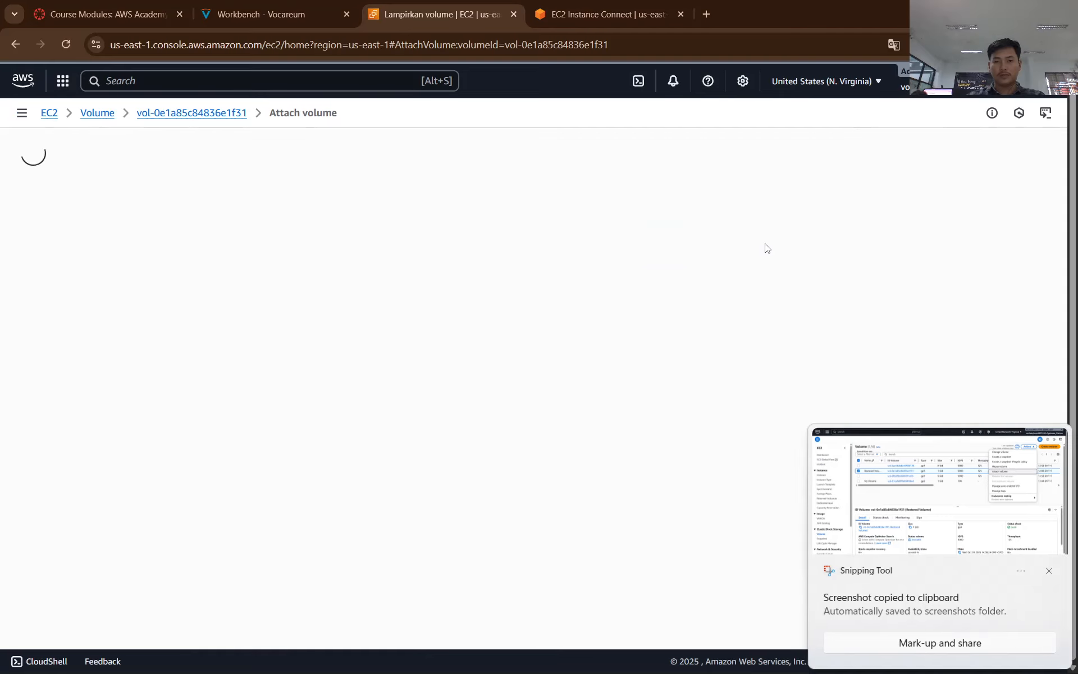
click(297, 7)
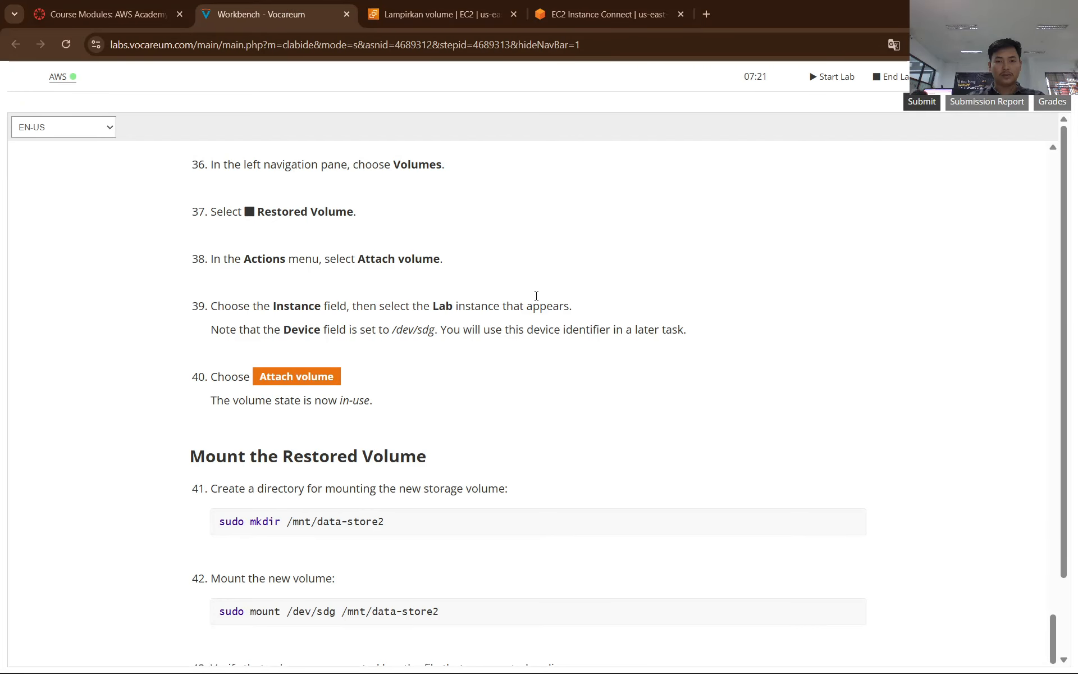
click(362, 5)
click(166, 341)
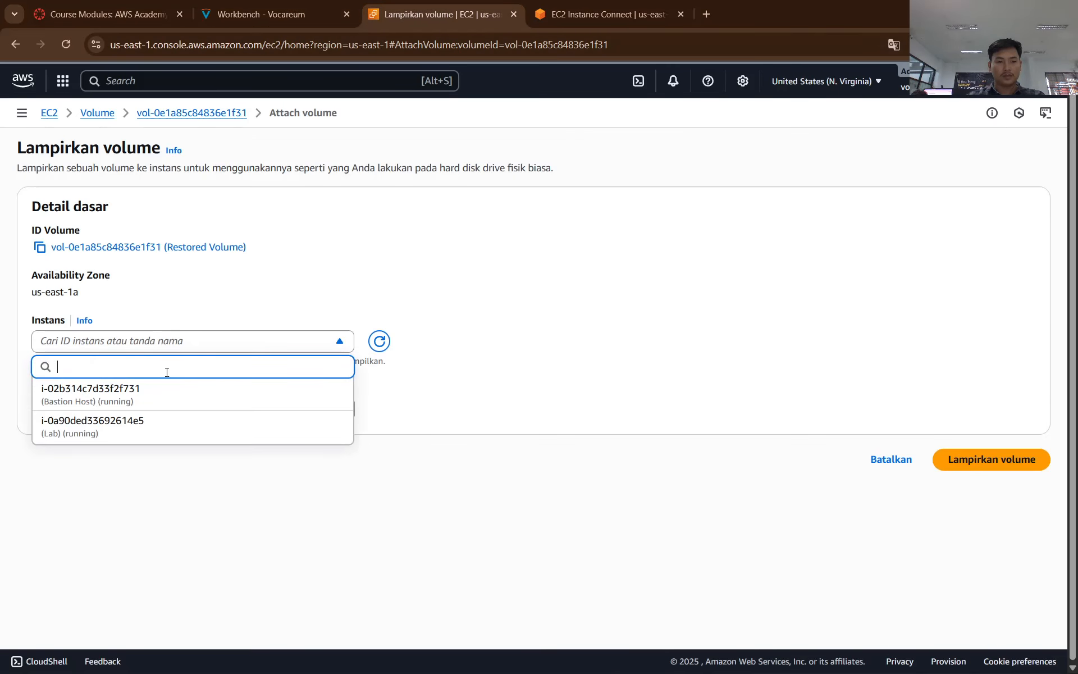
click(152, 424)
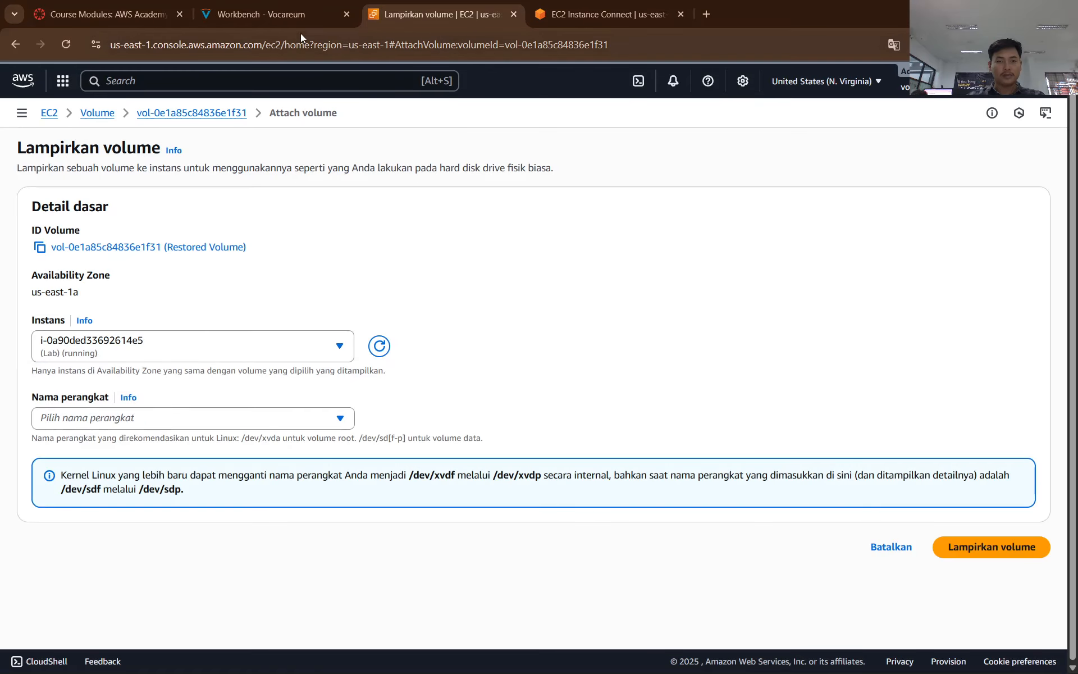
Step: Translate the volume attachment form into English and set the device name to /dev/sdg, as given in step 39 of the lab instructions
click(298, 13)
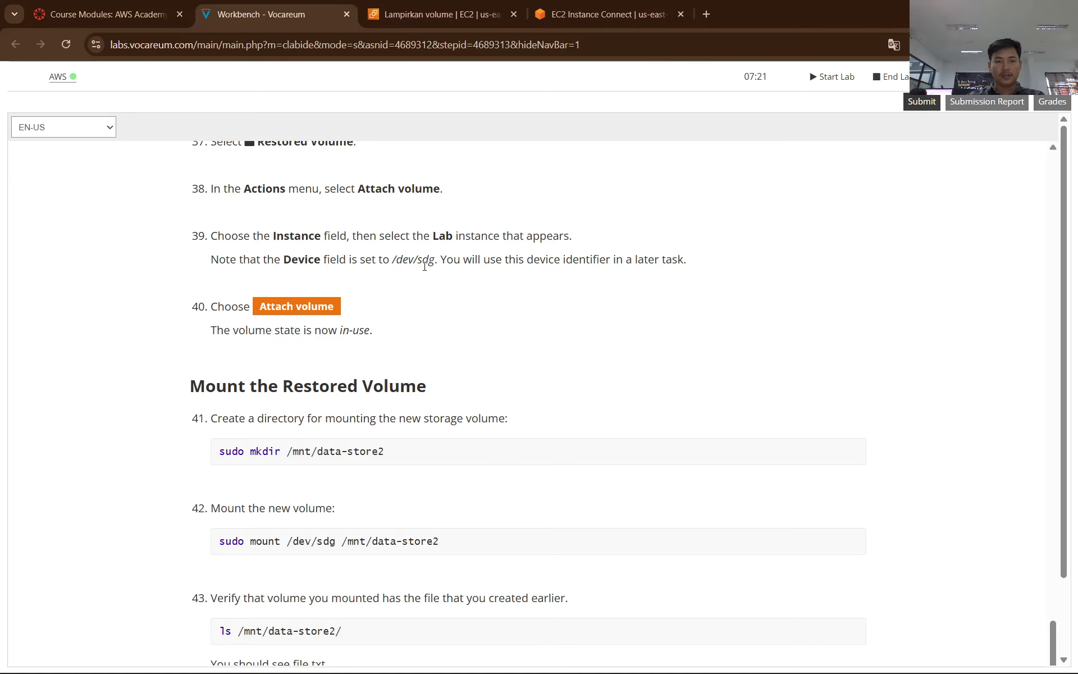
click(444, 5)
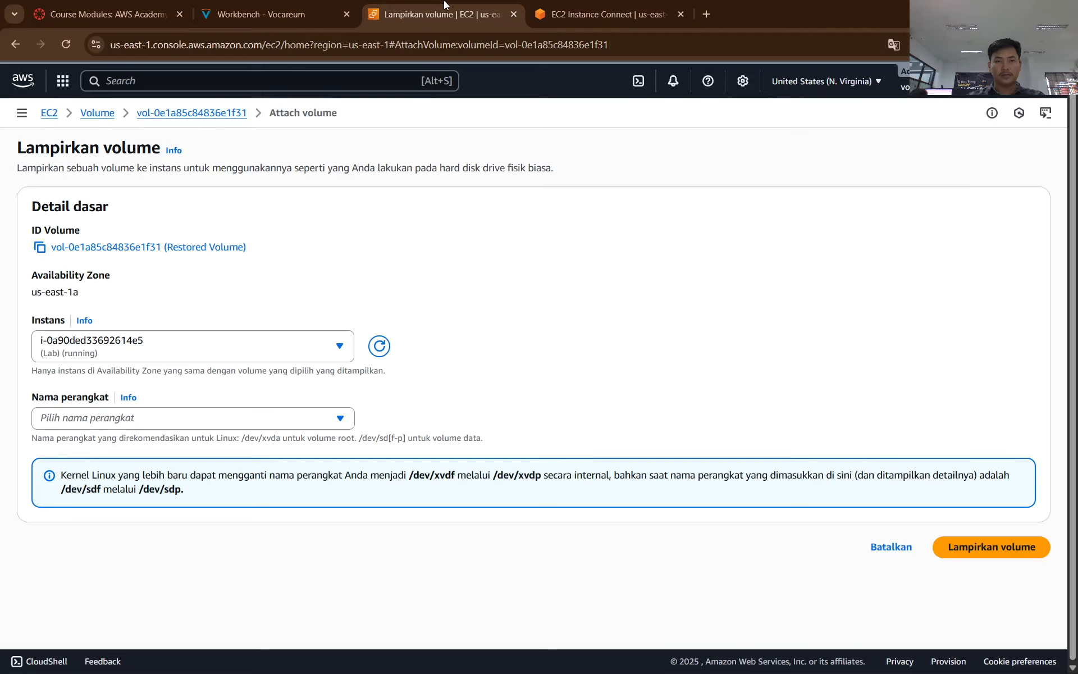
click(881, 48)
click(892, 45)
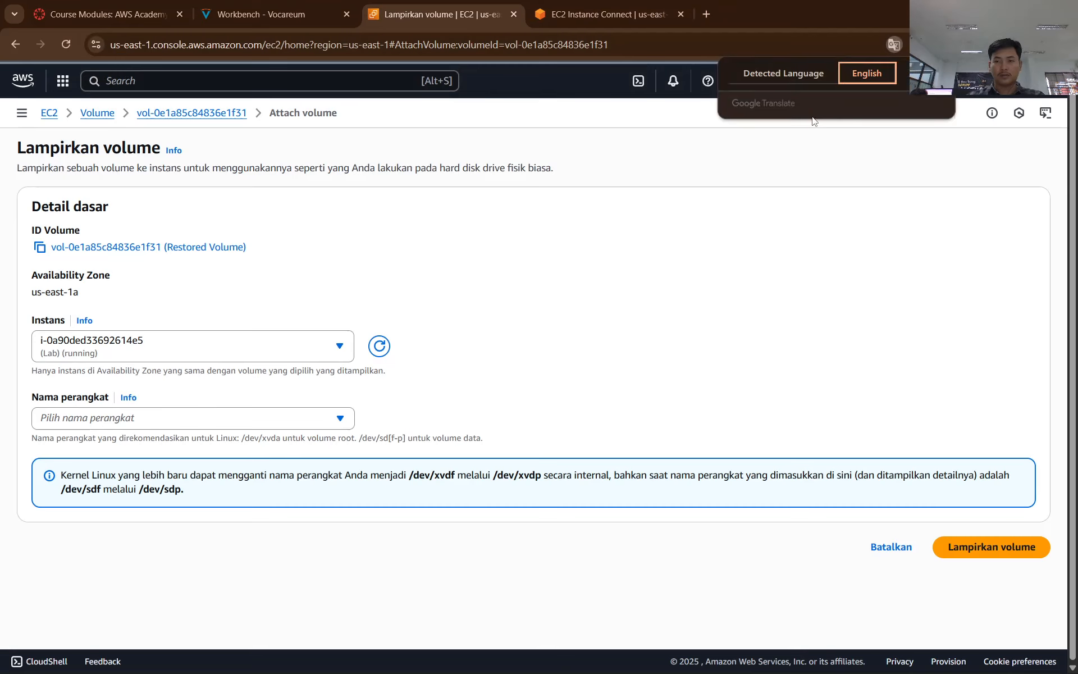
click(831, 75)
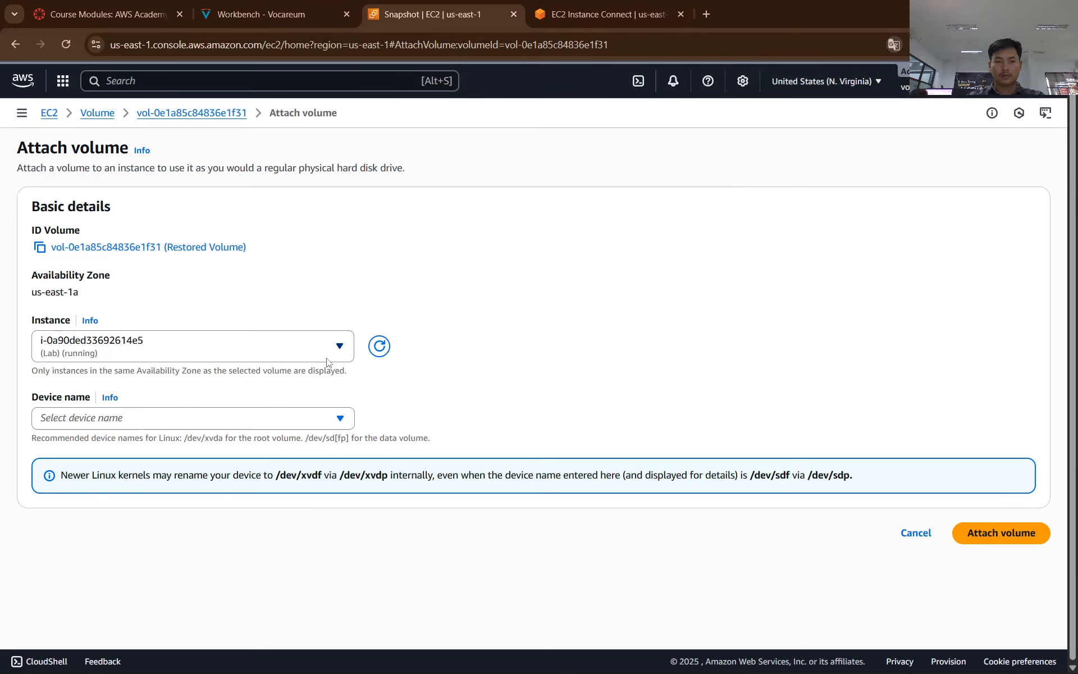
click(213, 416)
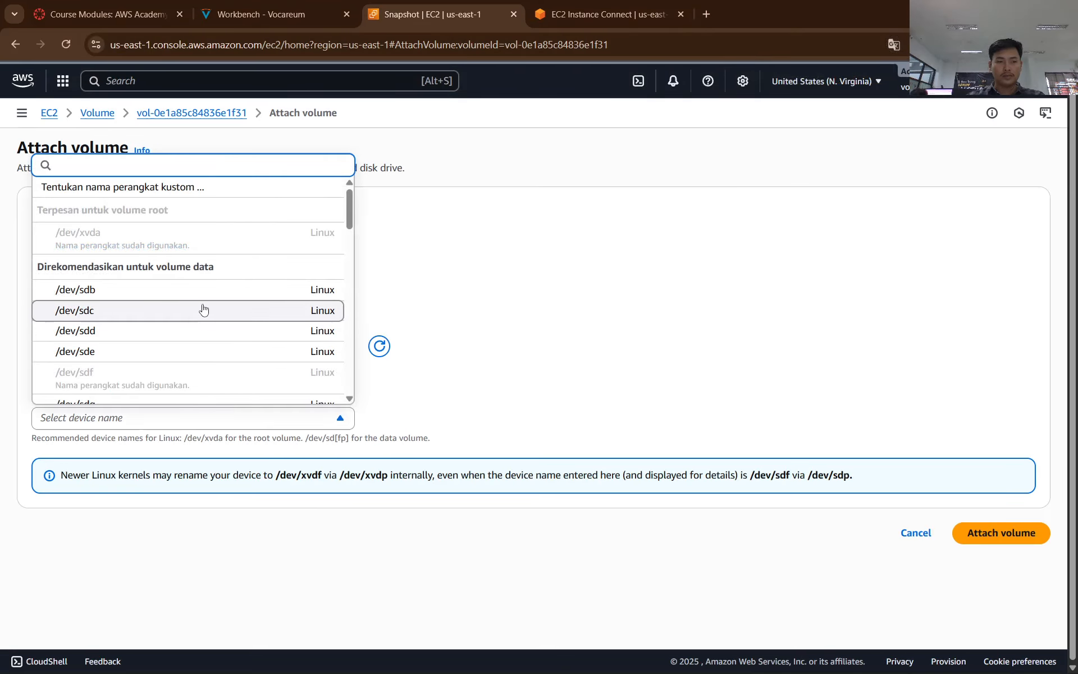
scroll(200, 334, down, 1)
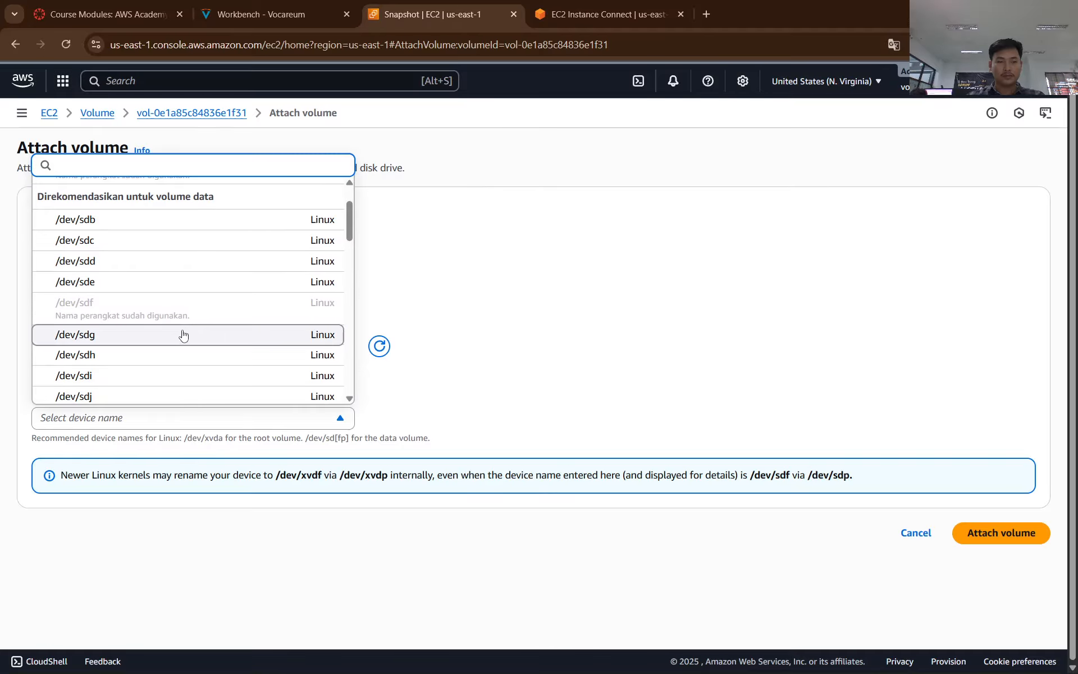
click(186, 335)
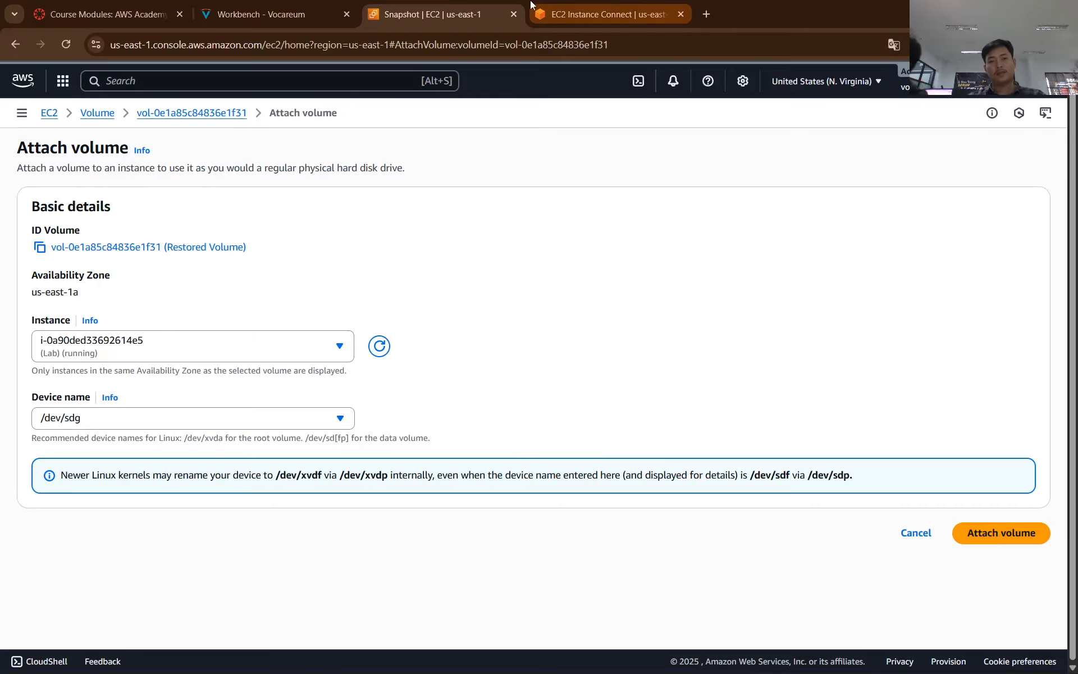
click(317, 8)
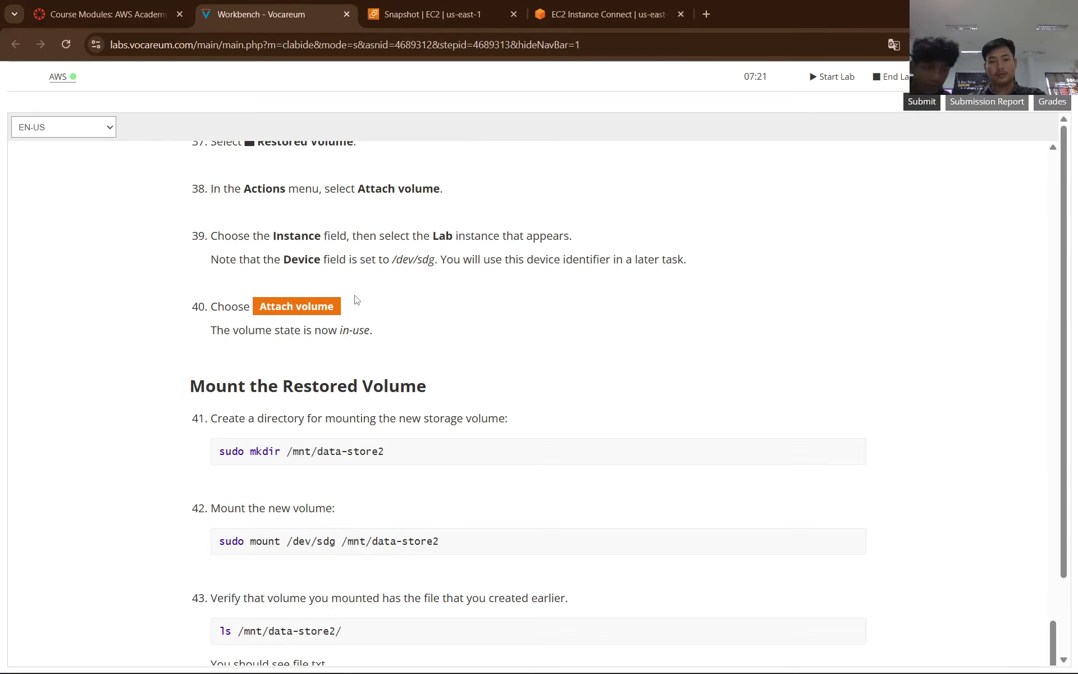
click(432, 14)
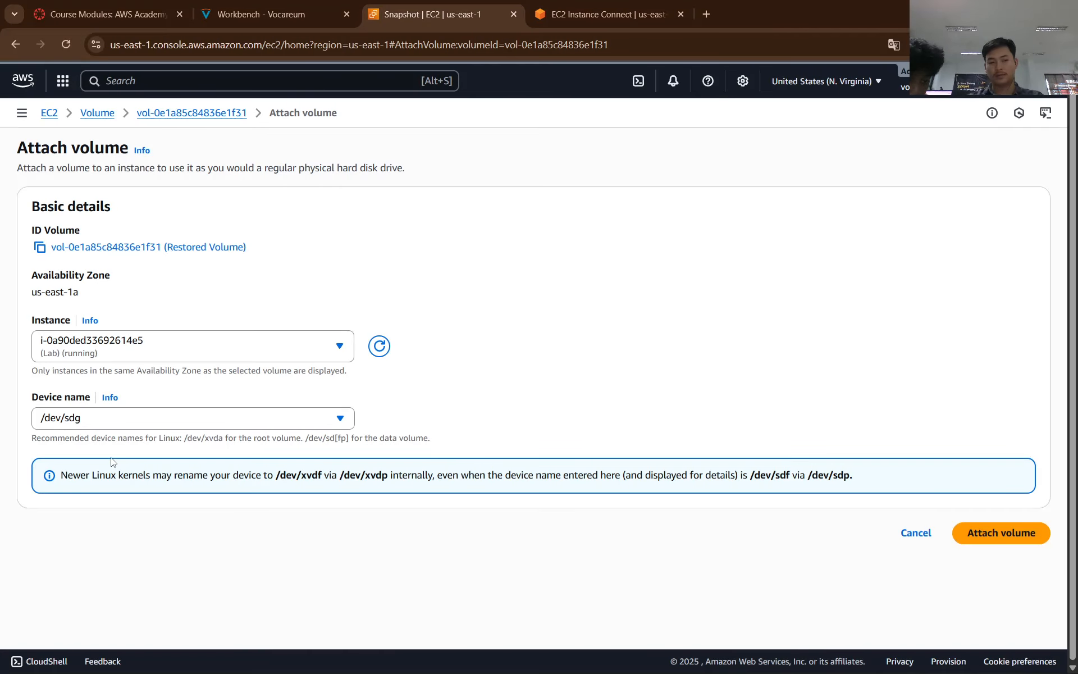
Step: Capture the completed Attach volume form, paste the screenshot at the end of the Word report, and return to the browser
key(super+shift+s)
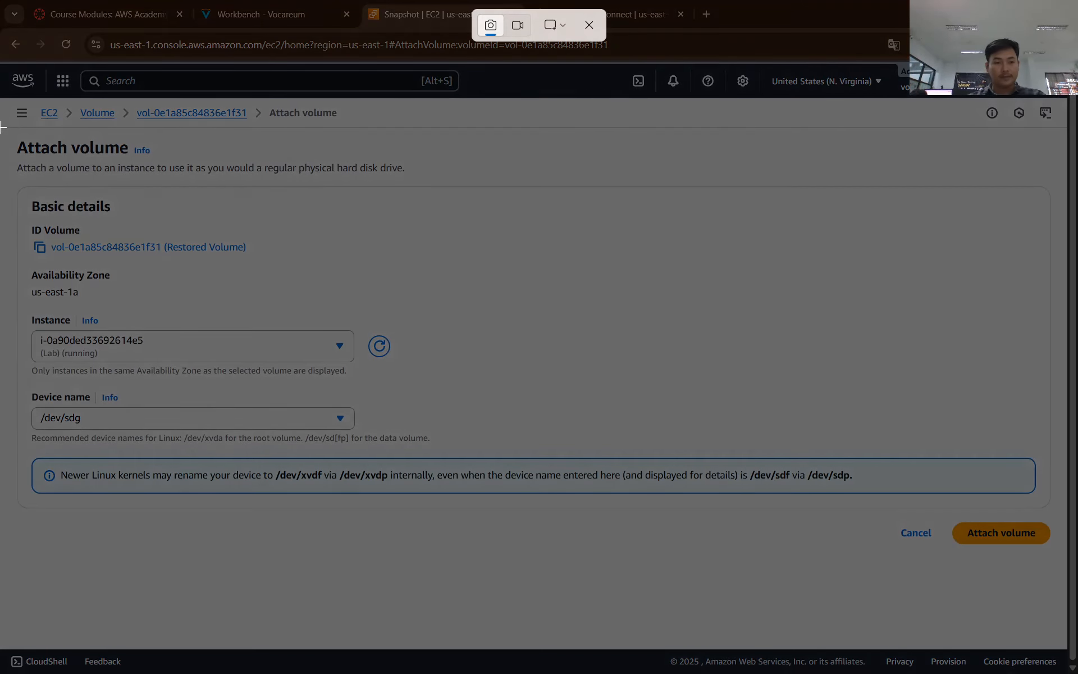
drag(3, 70, 1069, 604)
key(alt+Tab)
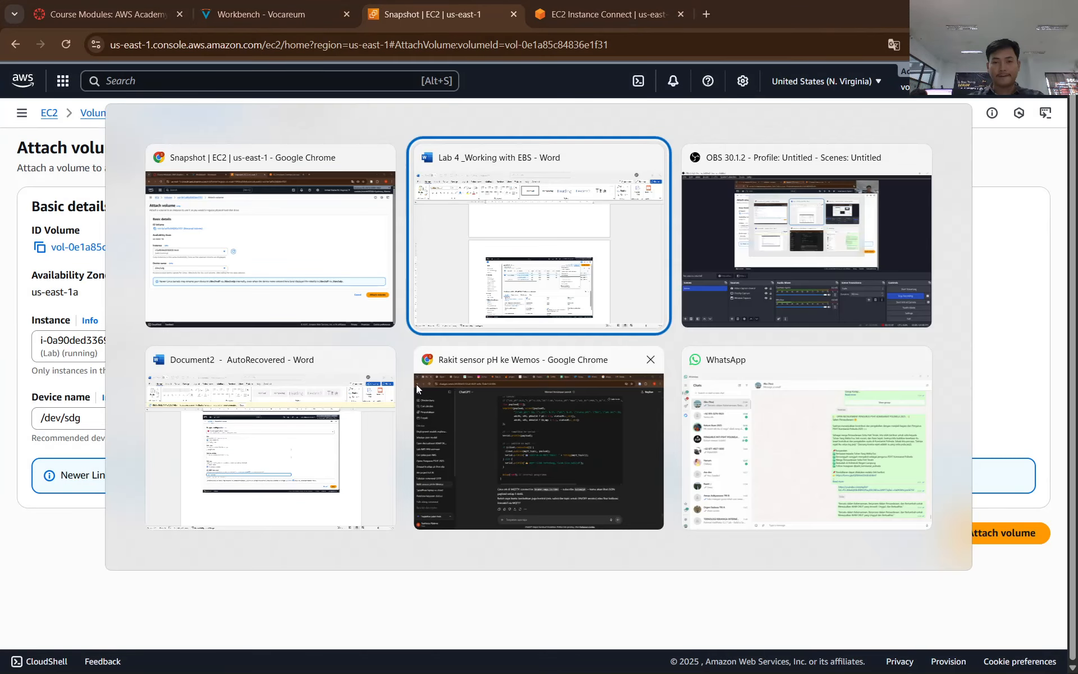
scroll(449, 379, down, 3)
key(ctrl+v)
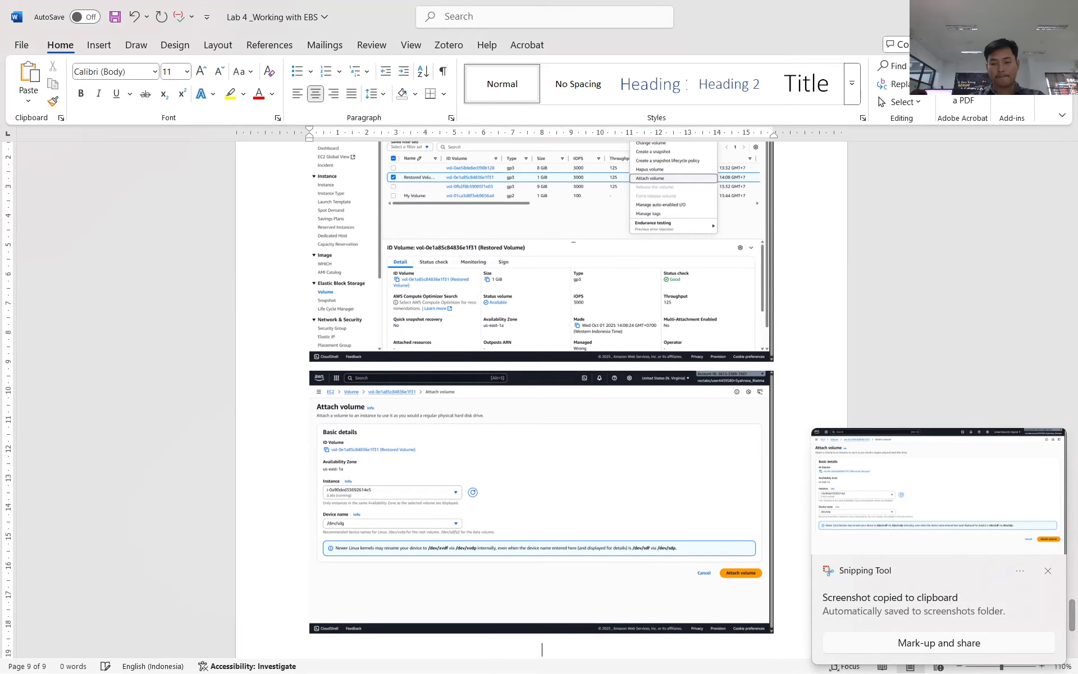
key(alt+Tab)
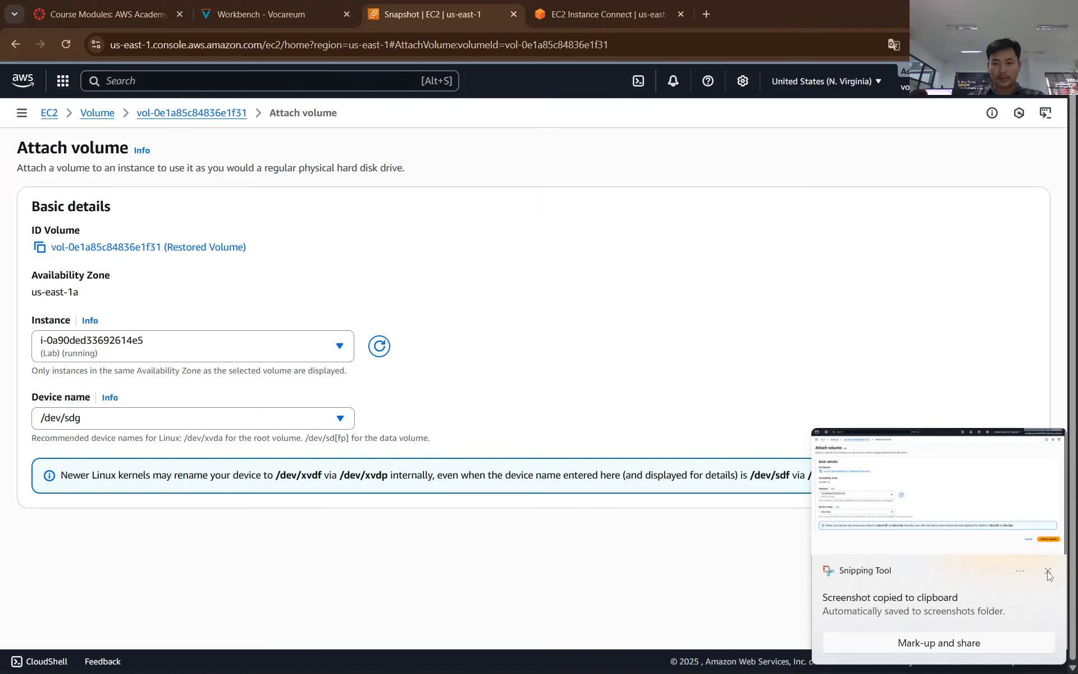
click(1048, 571)
Step: Check step 40 of the lab instructions and attach Restored Volume to the Lab instance
key(ctrl+Page_Up)
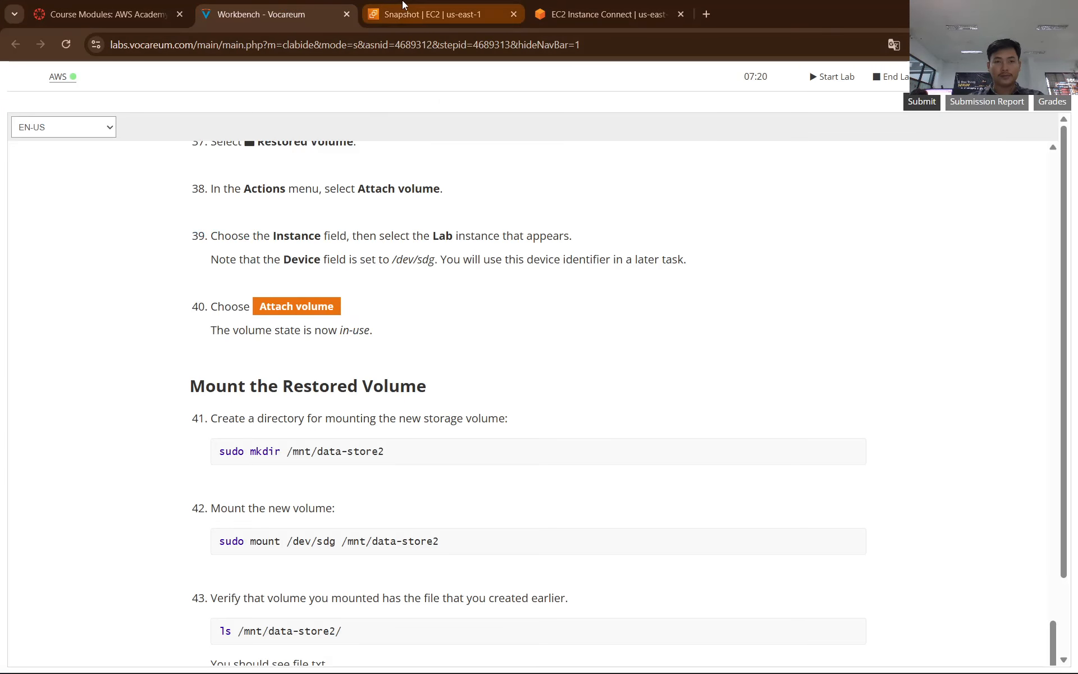
click(432, 15)
click(982, 533)
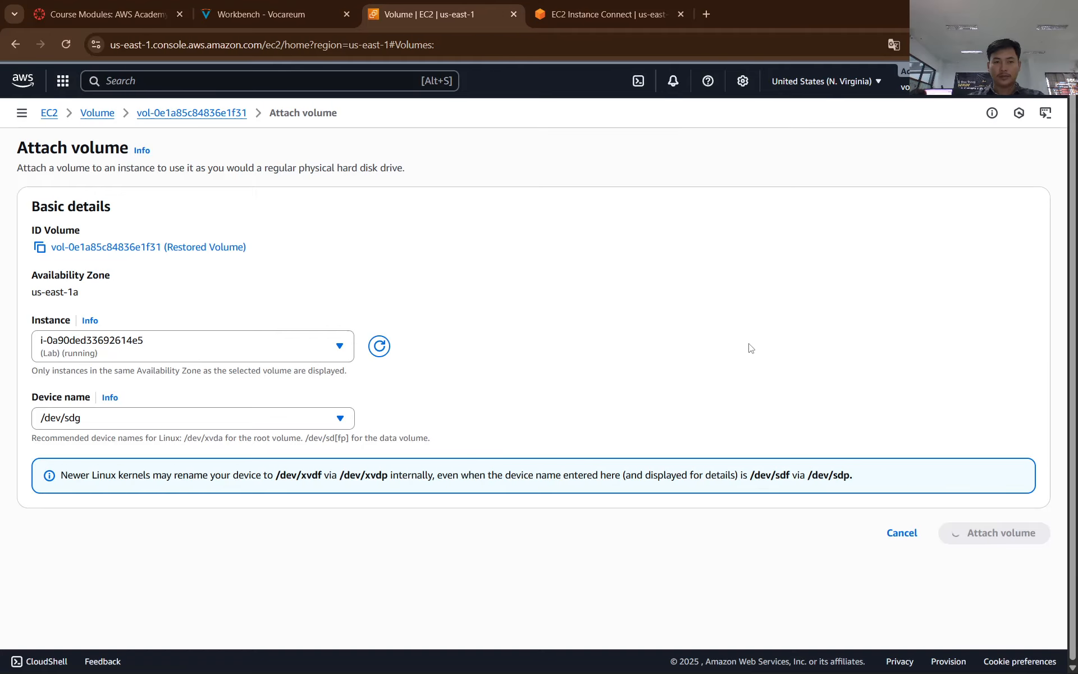
Step: Copy the directory command from step 41 and run "sudo mkdir /mnt/data-store2" in the Lab instance's terminal
click(291, 5)
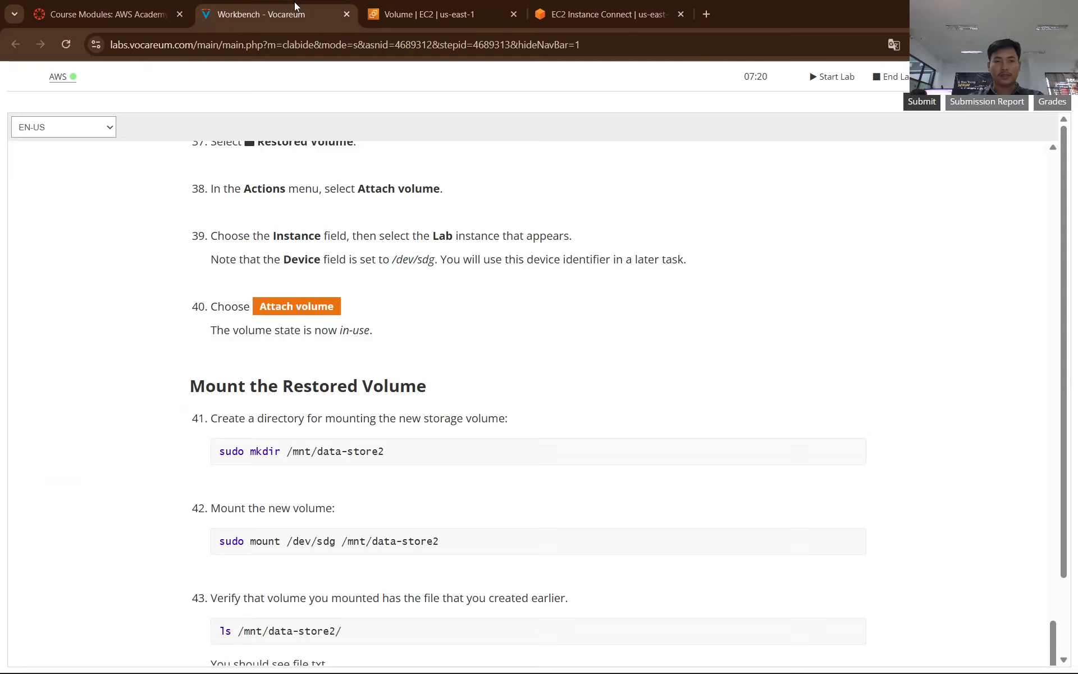
scroll(469, 329, down, 3)
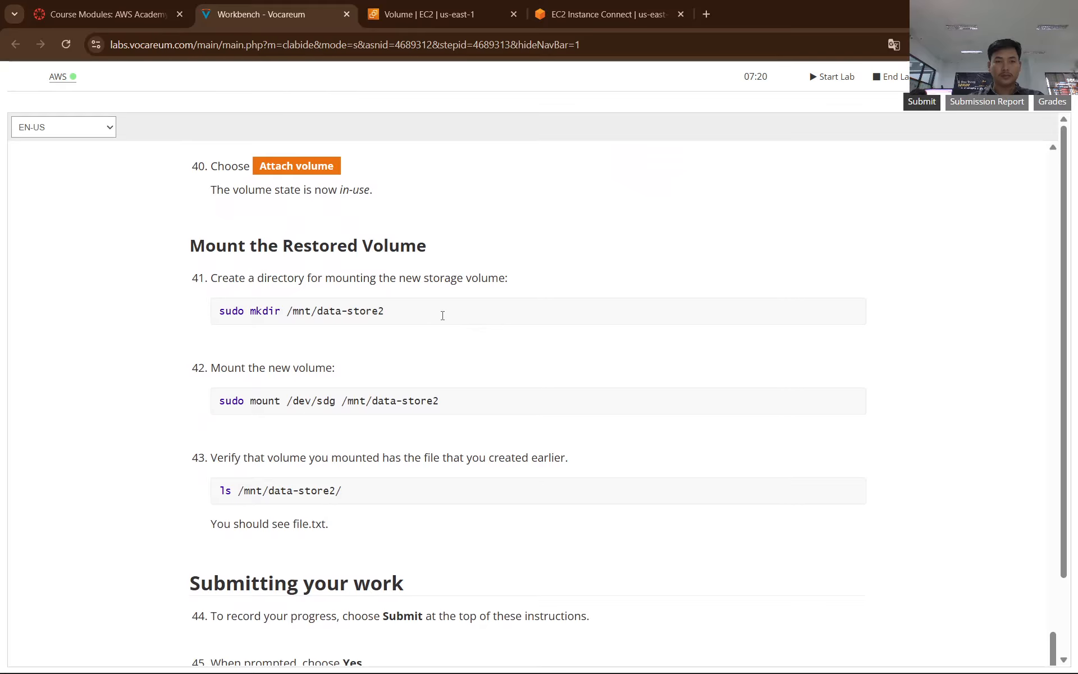
drag(411, 310, 213, 312)
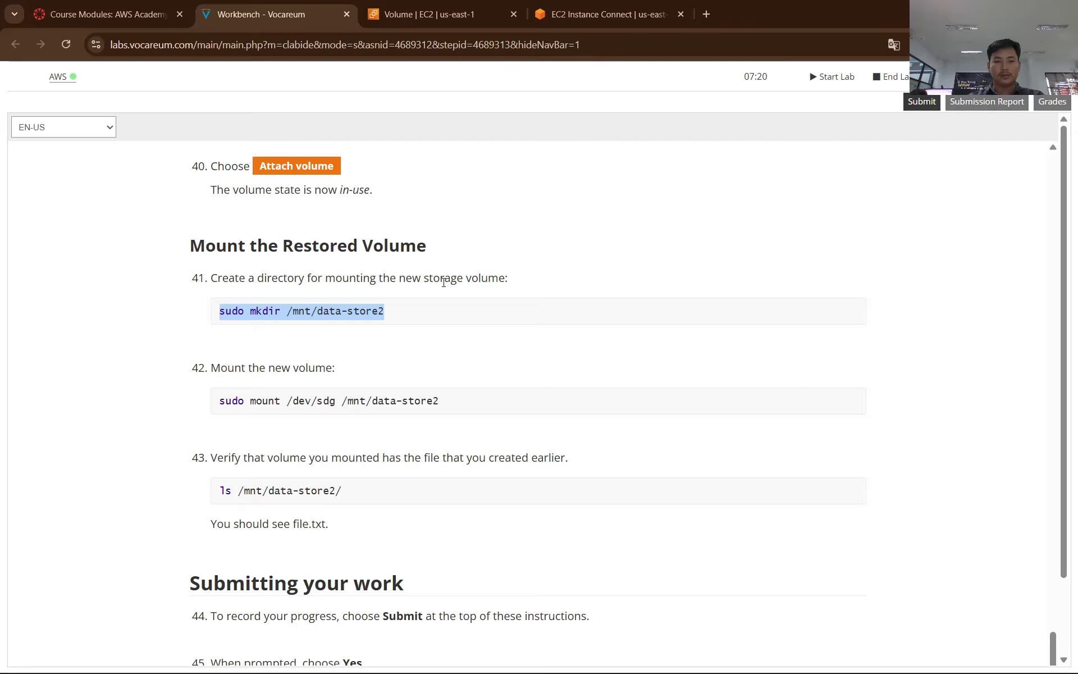
right_click(352, 311)
click(382, 326)
click(595, 14)
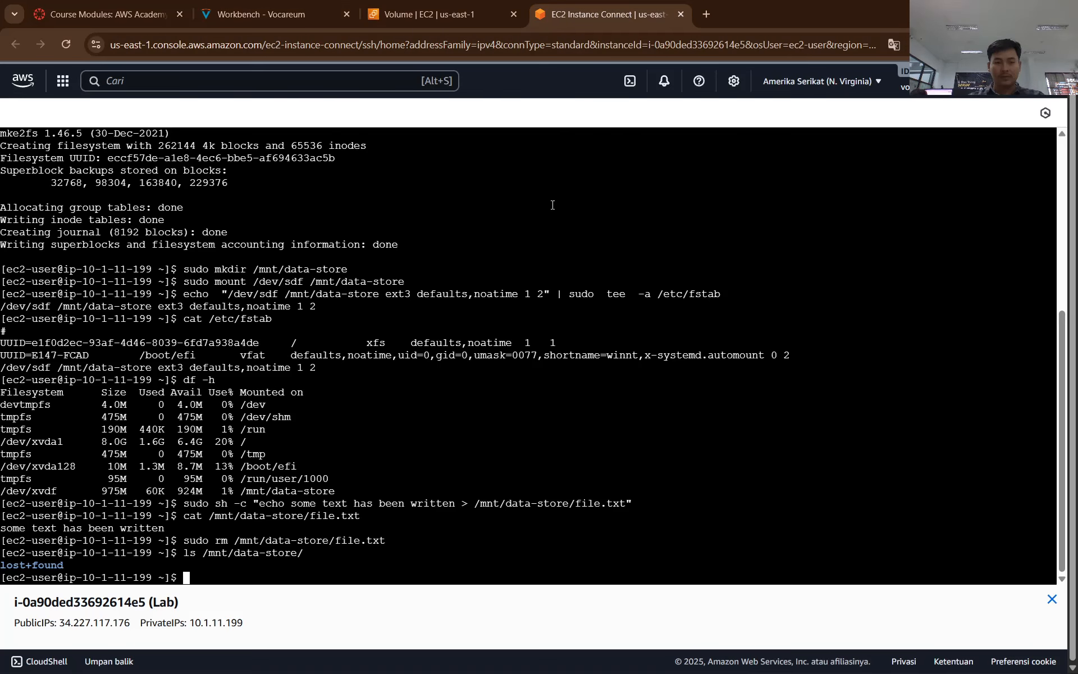
right_click(534, 422)
click(575, 241)
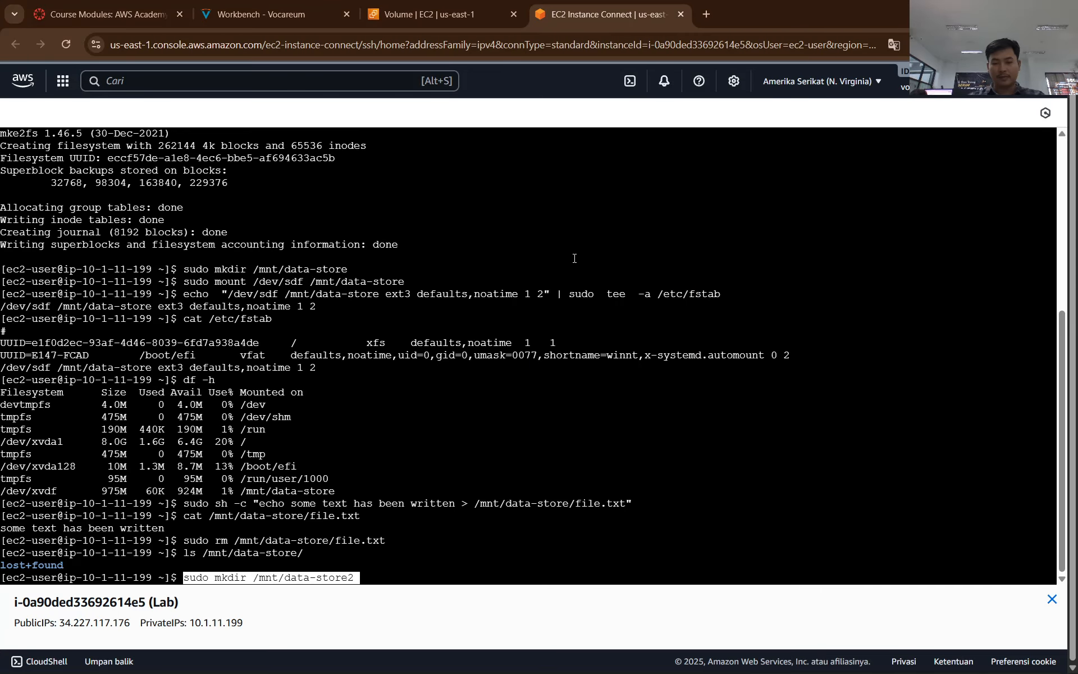
key(Return)
Step: Copy the mount command from step 42 and run "sudo mount /dev/sdg /mnt/data-store2" in the Lab instance's terminal
click(261, 14)
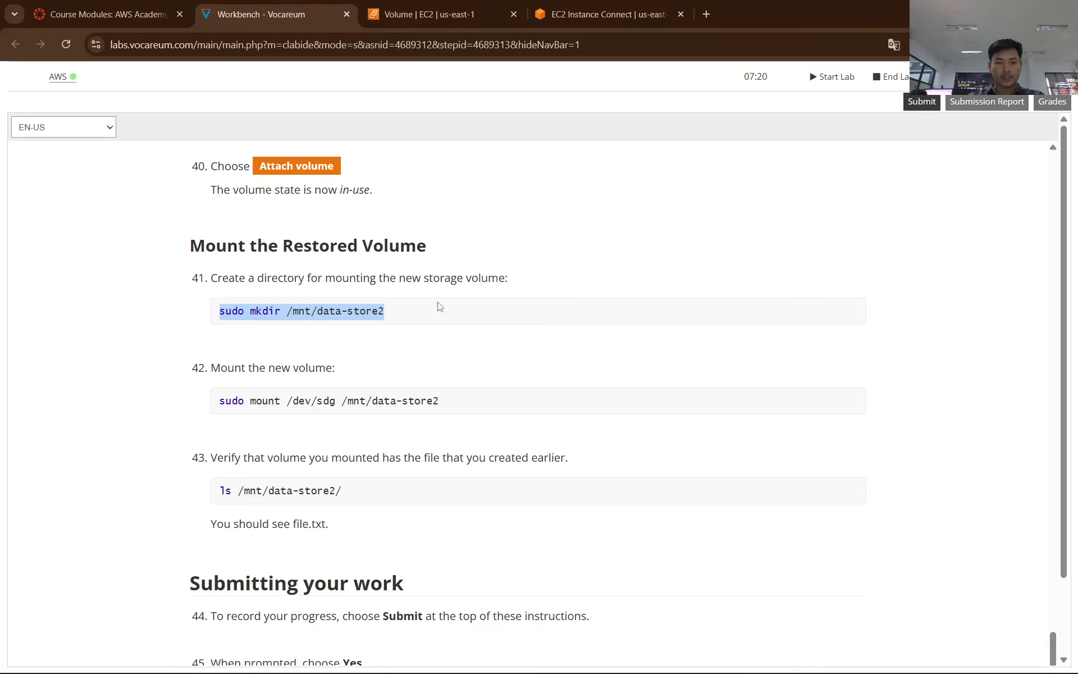
scroll(439, 306, down, 2)
scroll(281, 320, up, 1)
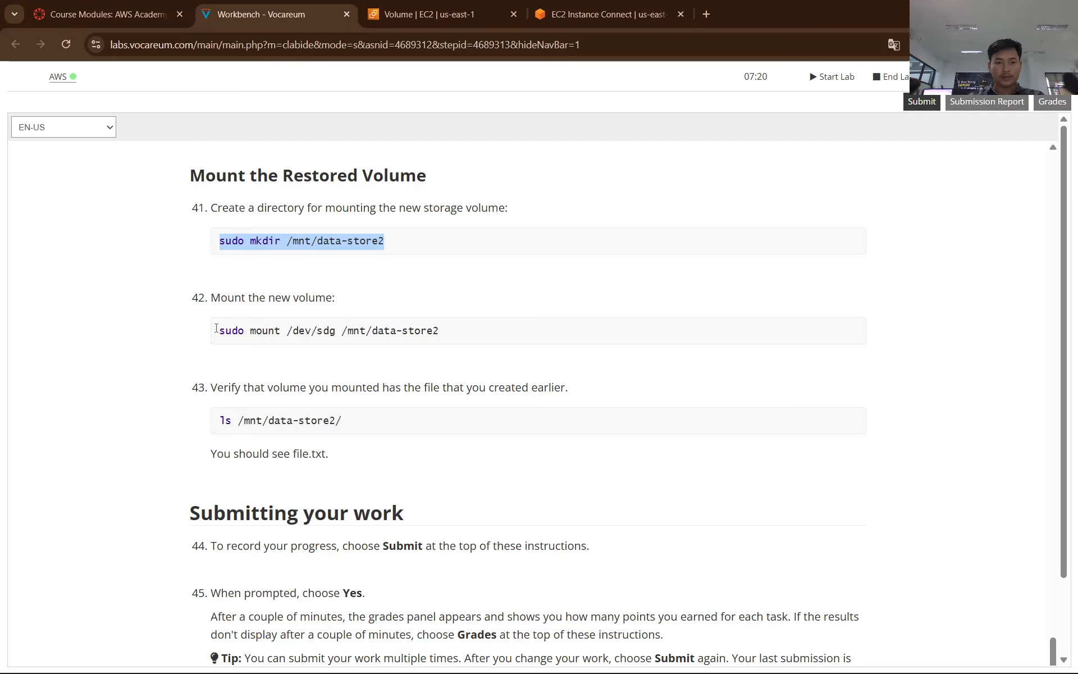
drag(216, 328, 452, 335)
right_click(410, 325)
click(469, 349)
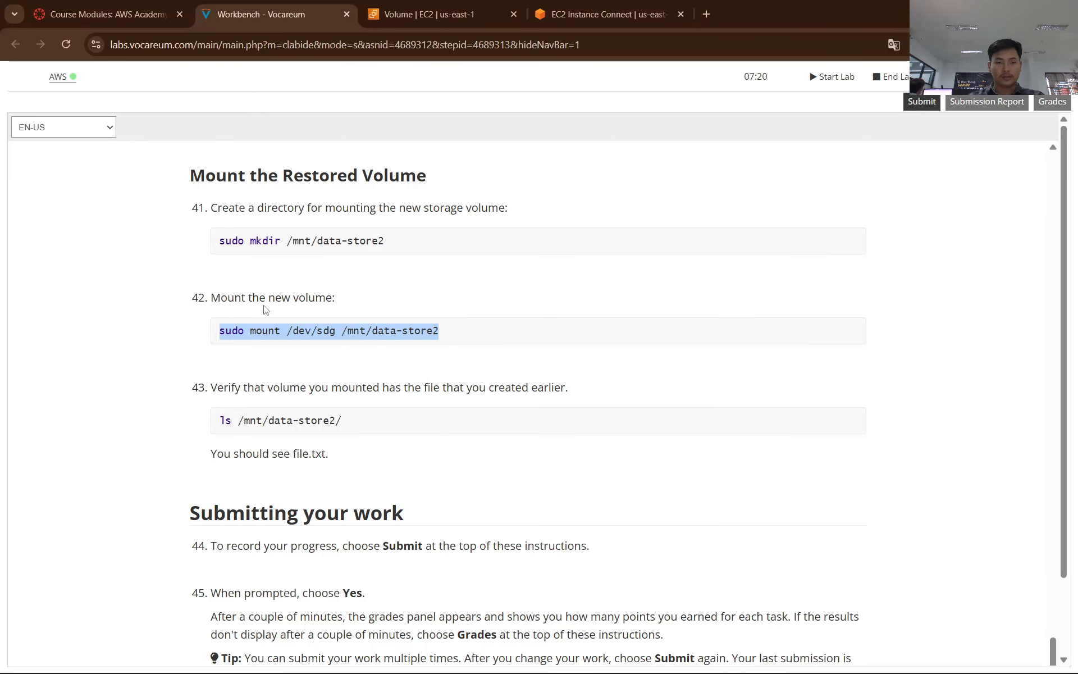
click(430, 14)
click(606, 14)
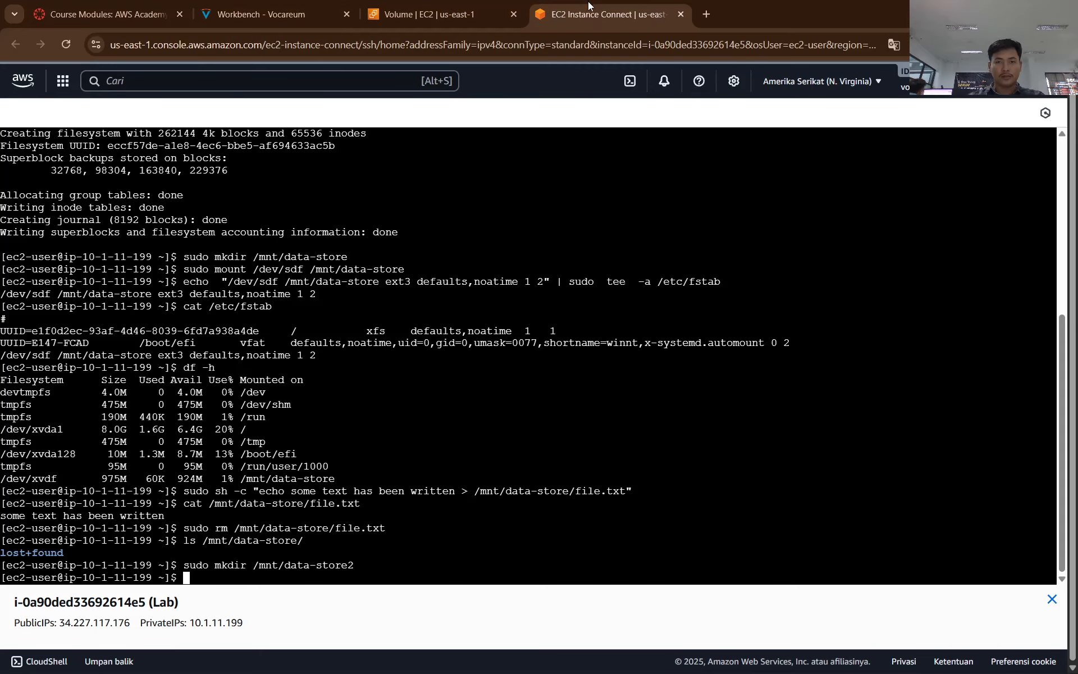
right_click(480, 394)
click(537, 231)
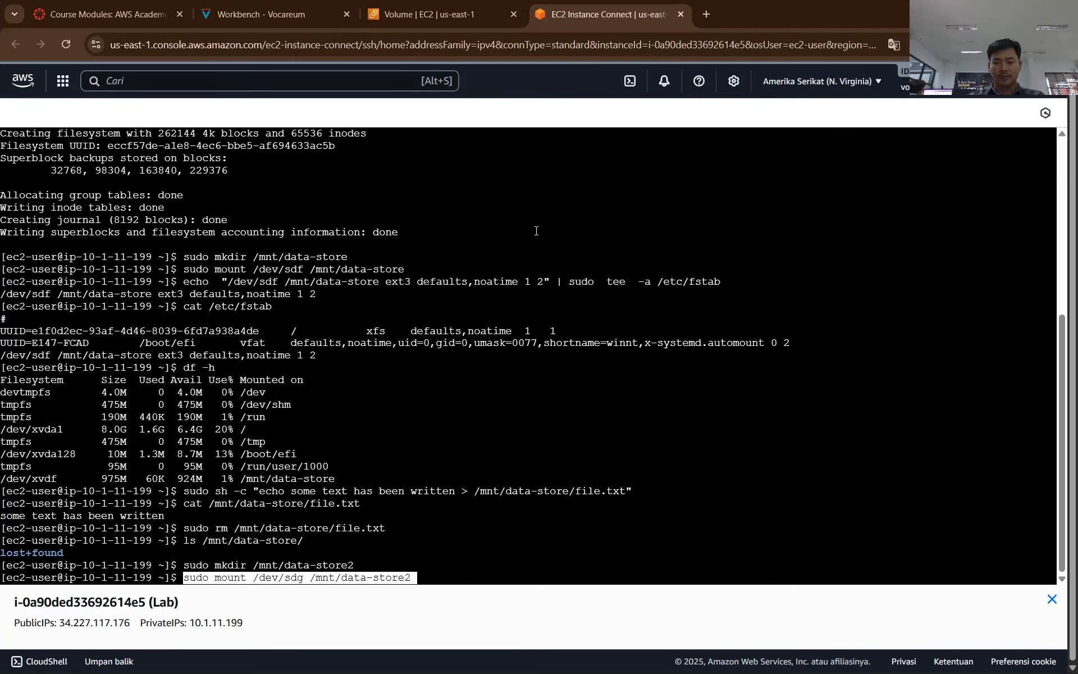
key(Return)
Step: Copy the verification command "ls /mnt/data-store2/" from step 43 of the lab instructions
click(430, 14)
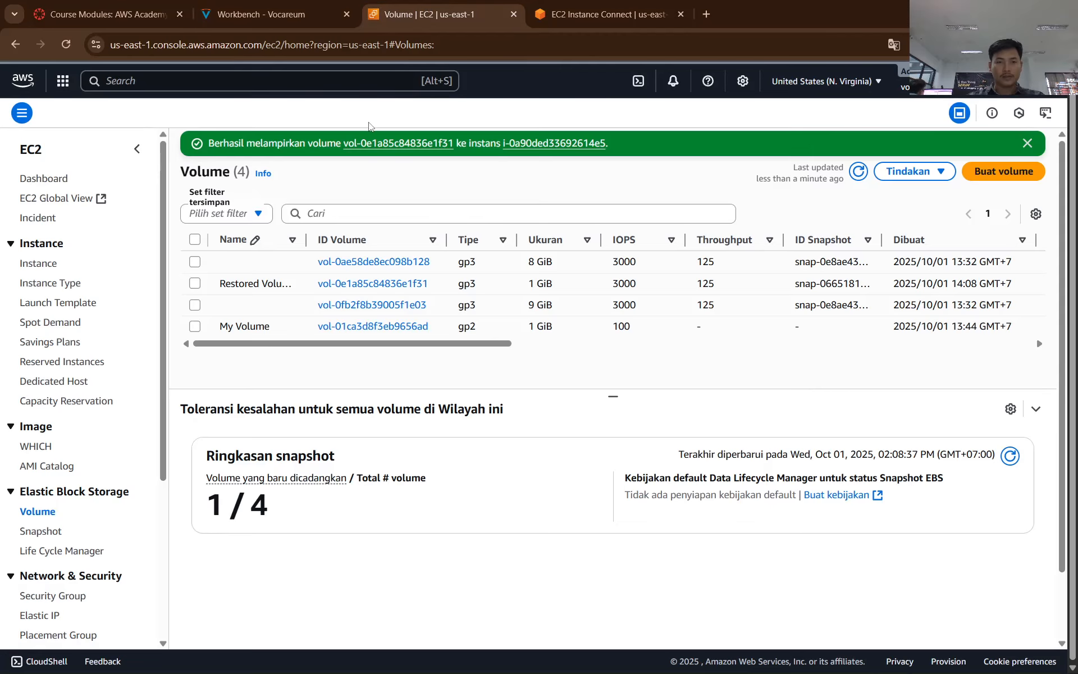
click(270, 5)
scroll(334, 393, down, 2)
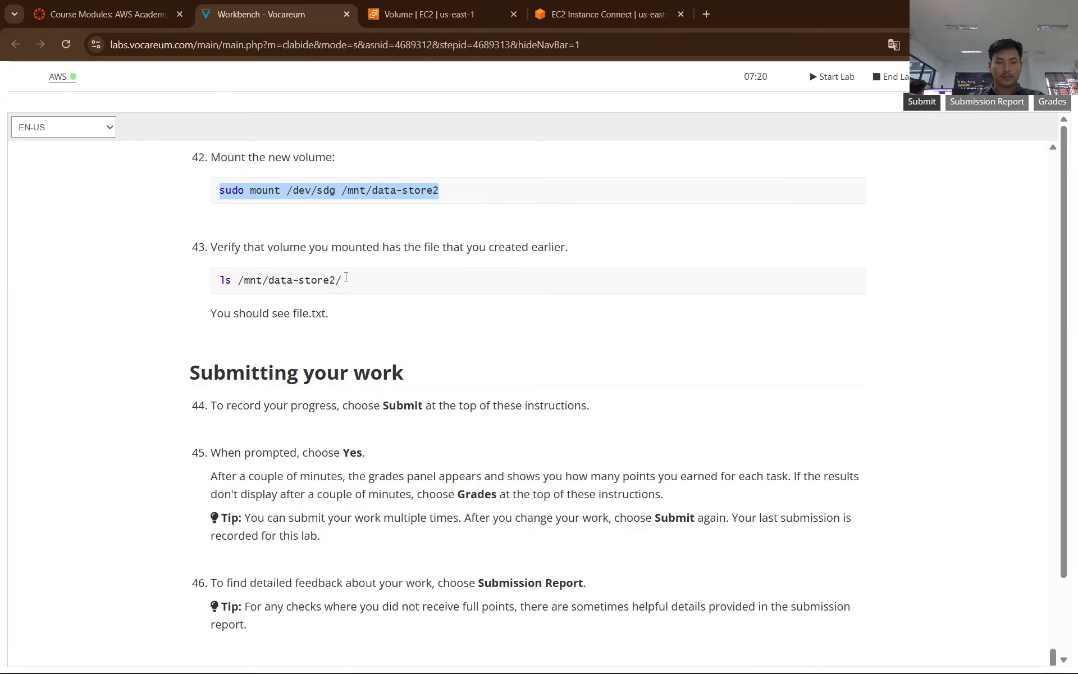
drag(346, 277, 219, 280)
right_click(277, 282)
click(305, 300)
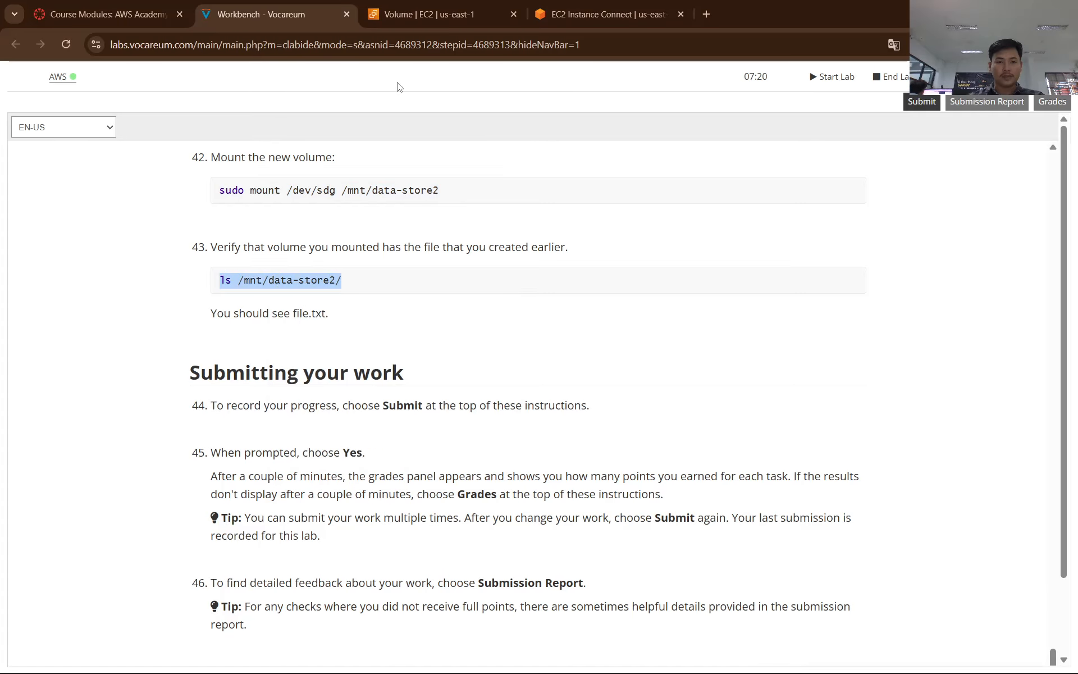
Step: Run "ls /mnt/data-store2/" in the Lab instance's terminal, cancelling the mistyped attempt and removing its trailing backslash
click(429, 14)
click(606, 15)
right_click(476, 383)
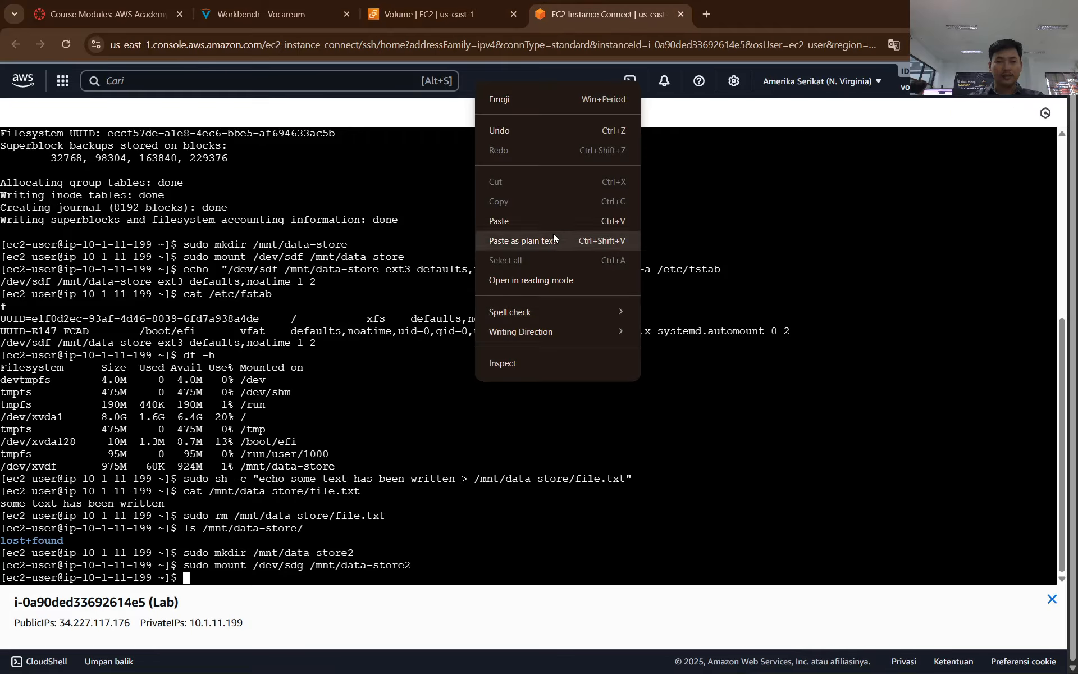
click(547, 219)
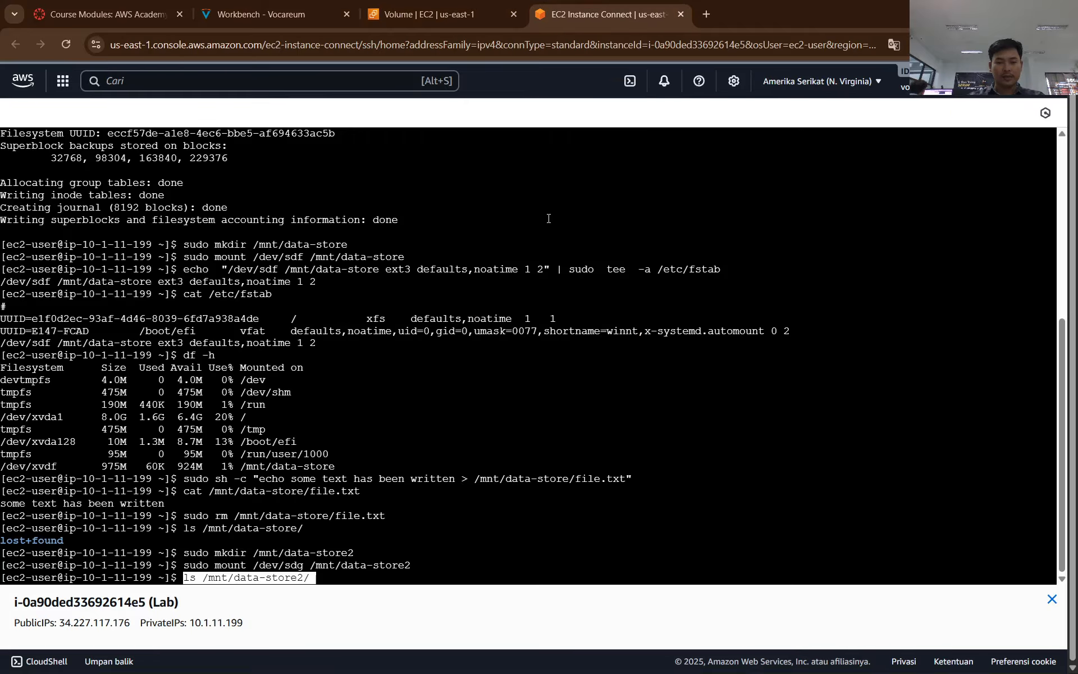
key(Return)
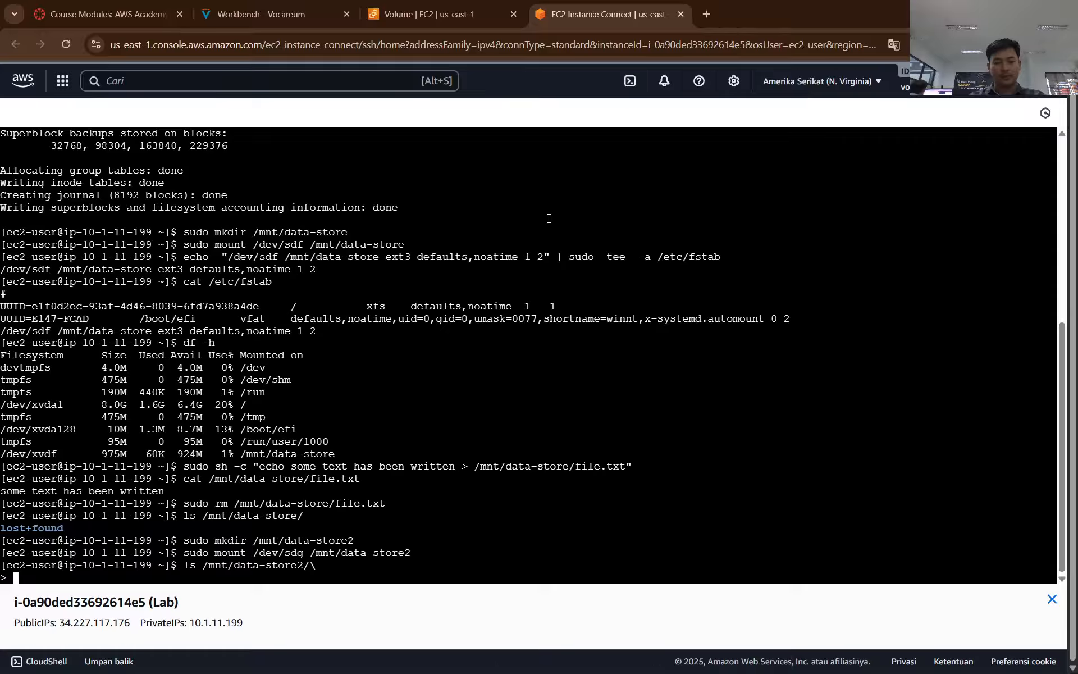
key(ctrl+c)
key(Up)
key(BackSpace)
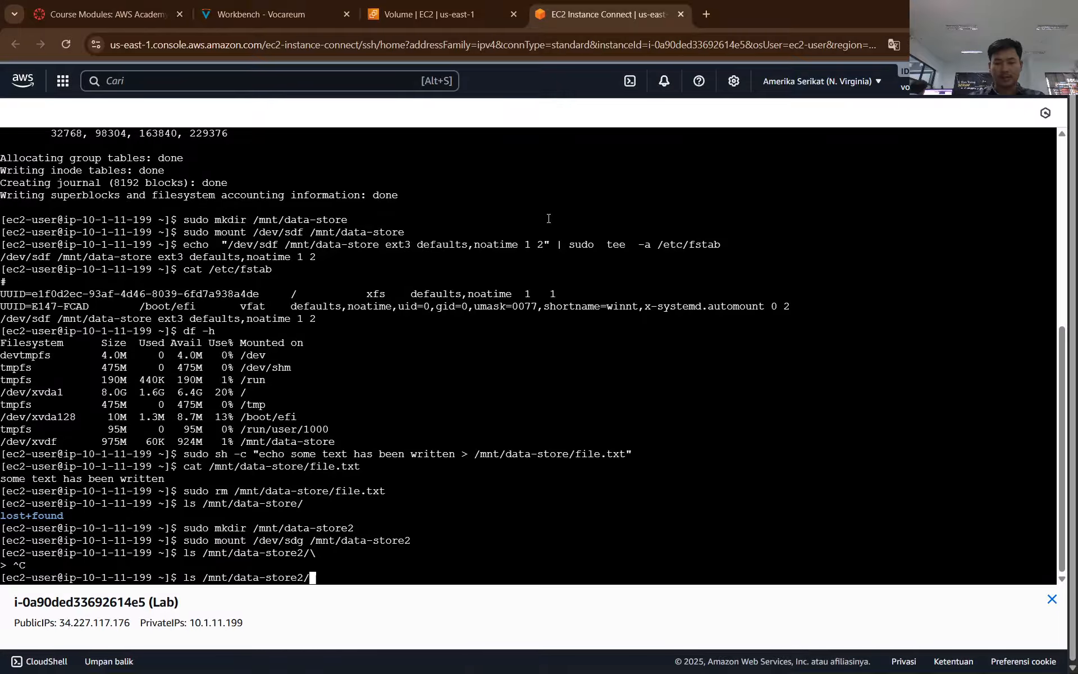
key(Return)
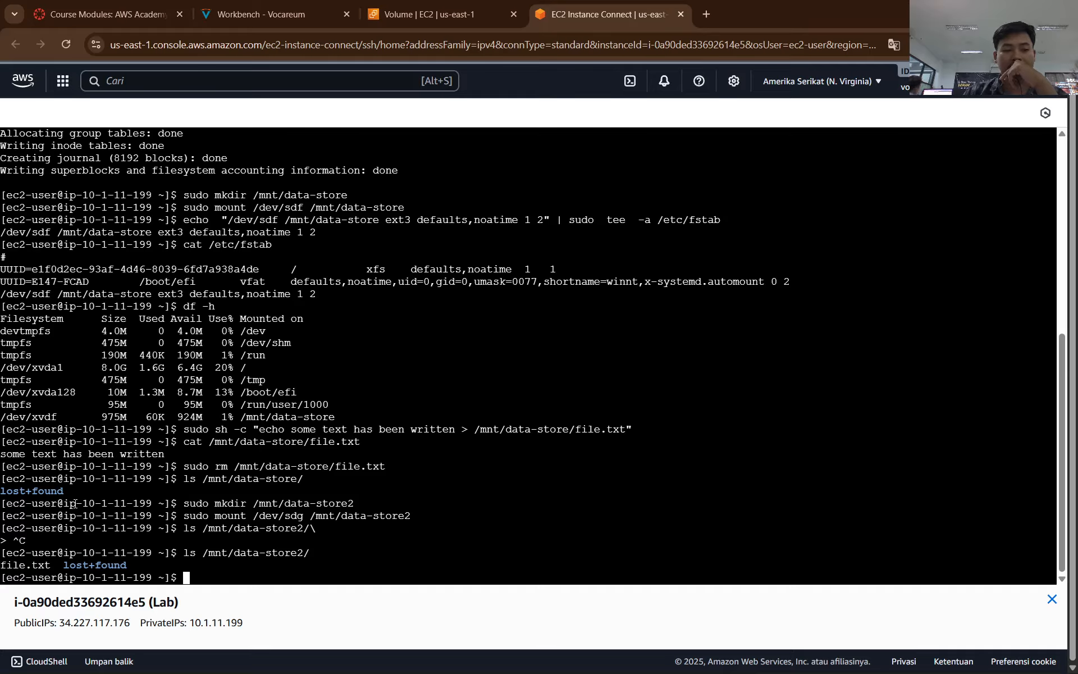
Step: Check the /mnt/data-store2/ listing for file.txt by highlighting that entry in the terminal output
drag(49, 563, 13, 556)
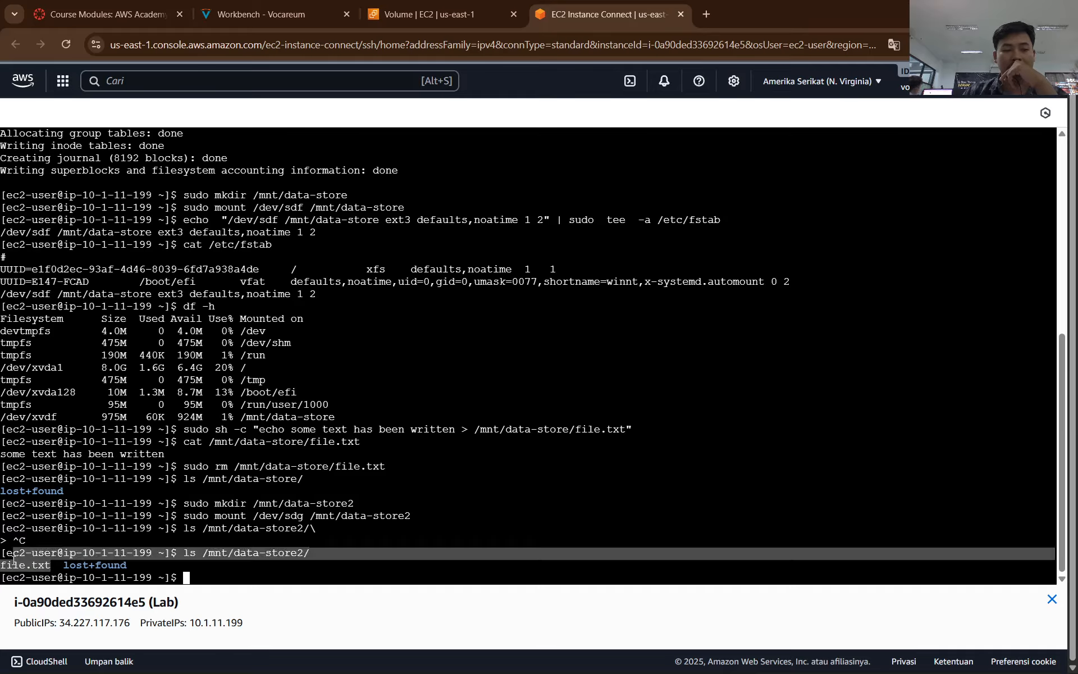
click(51, 569)
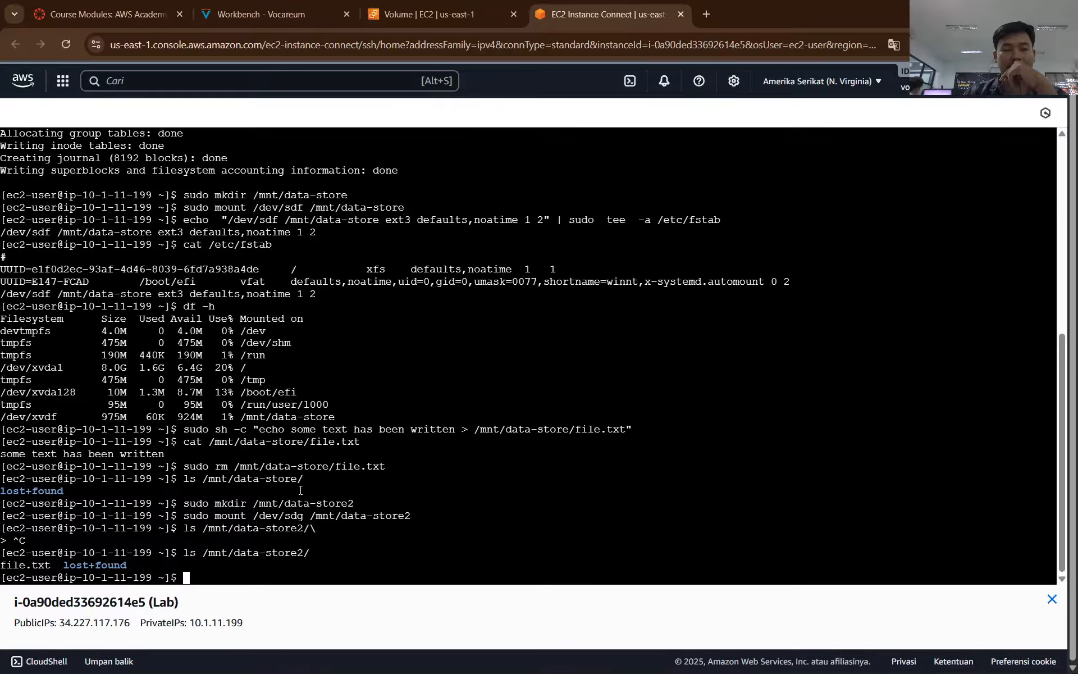
drag(50, 561, 2, 557)
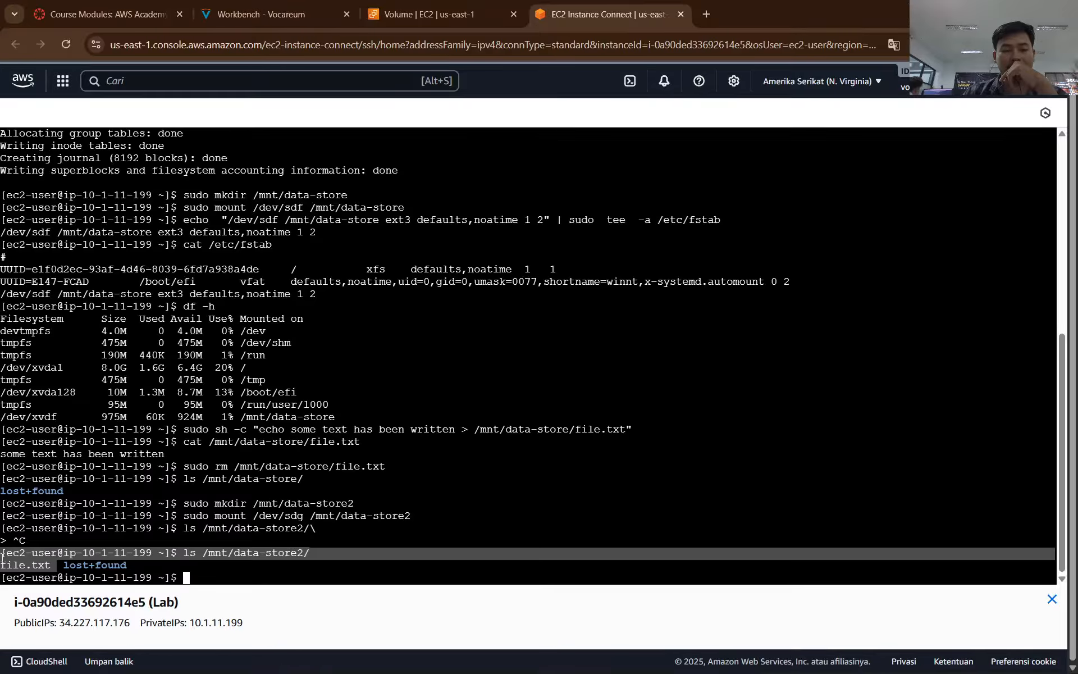
Step: Check the lab's submission instructions, submit the completed work for grading and confirm the submission
click(427, 14)
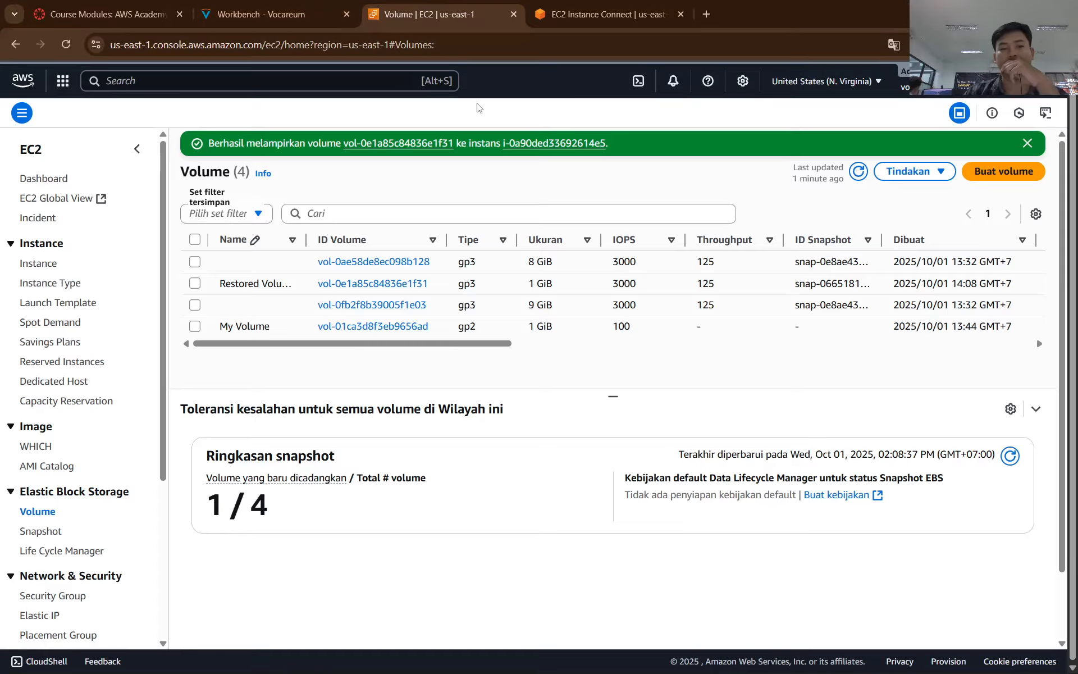
click(247, 5)
scroll(398, 349, down, 1)
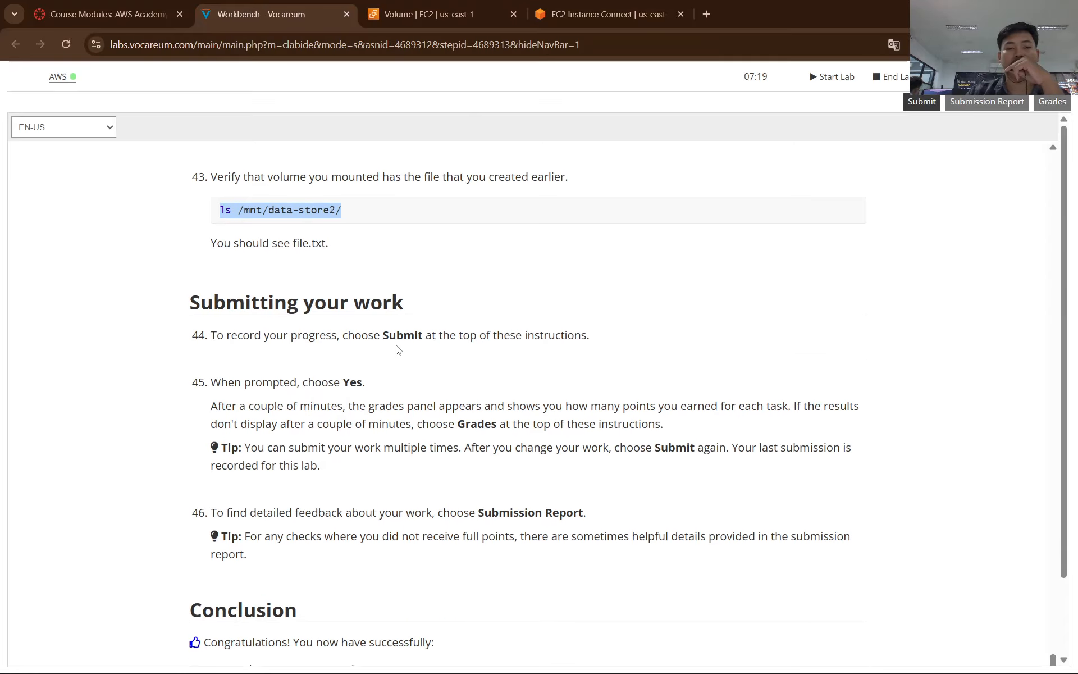
click(461, 23)
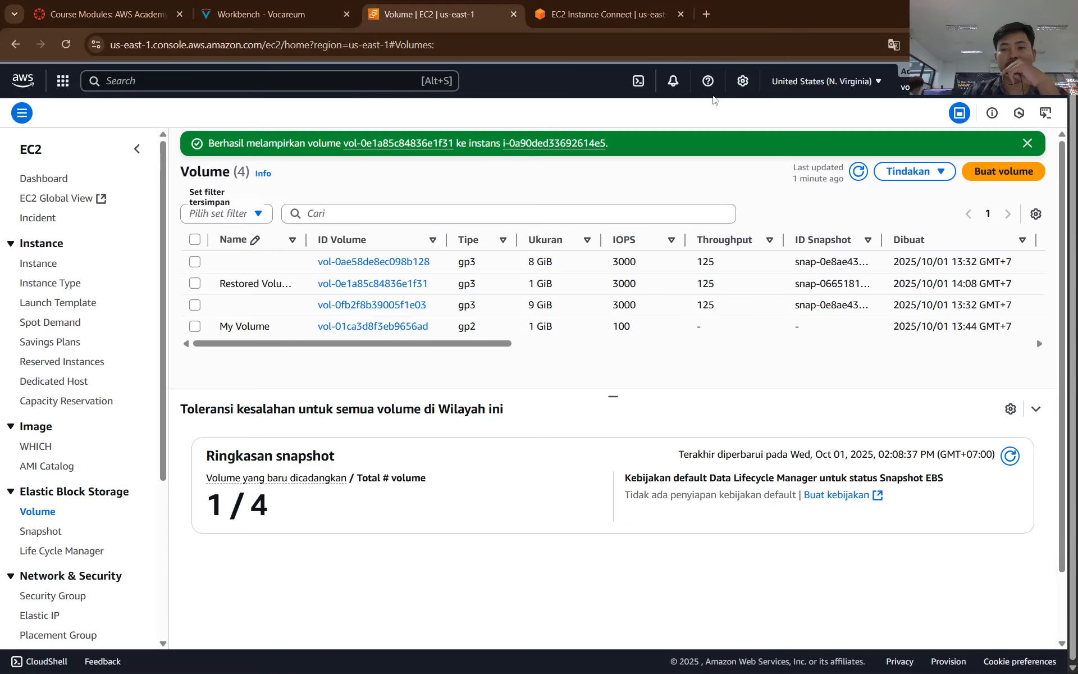
click(263, 7)
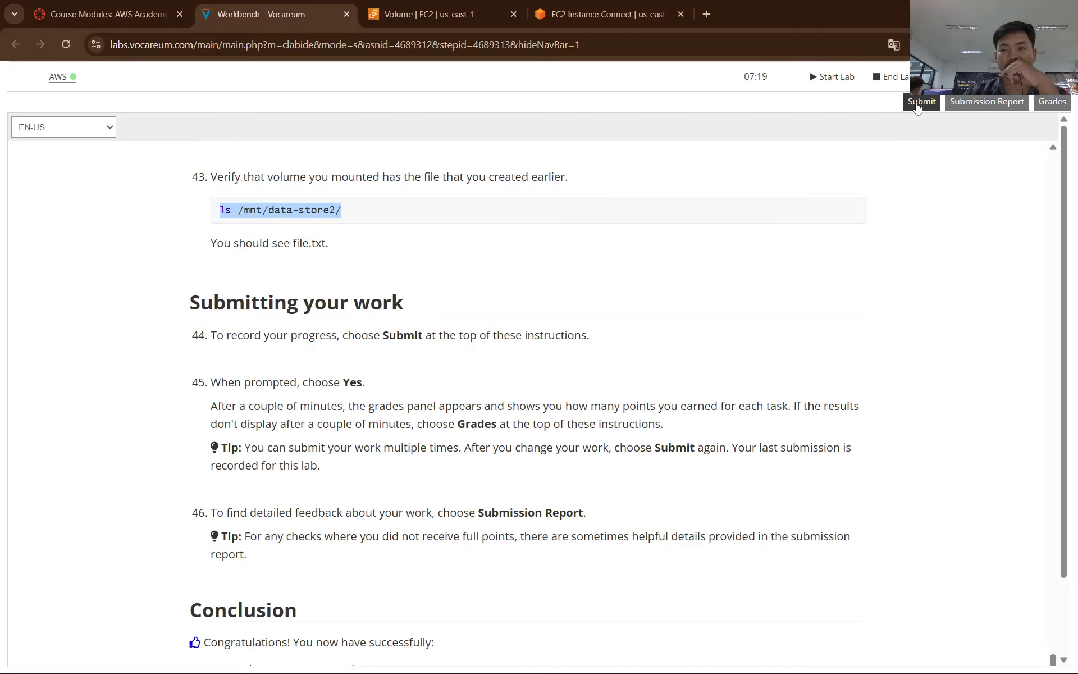
scroll(828, 213, up, 4)
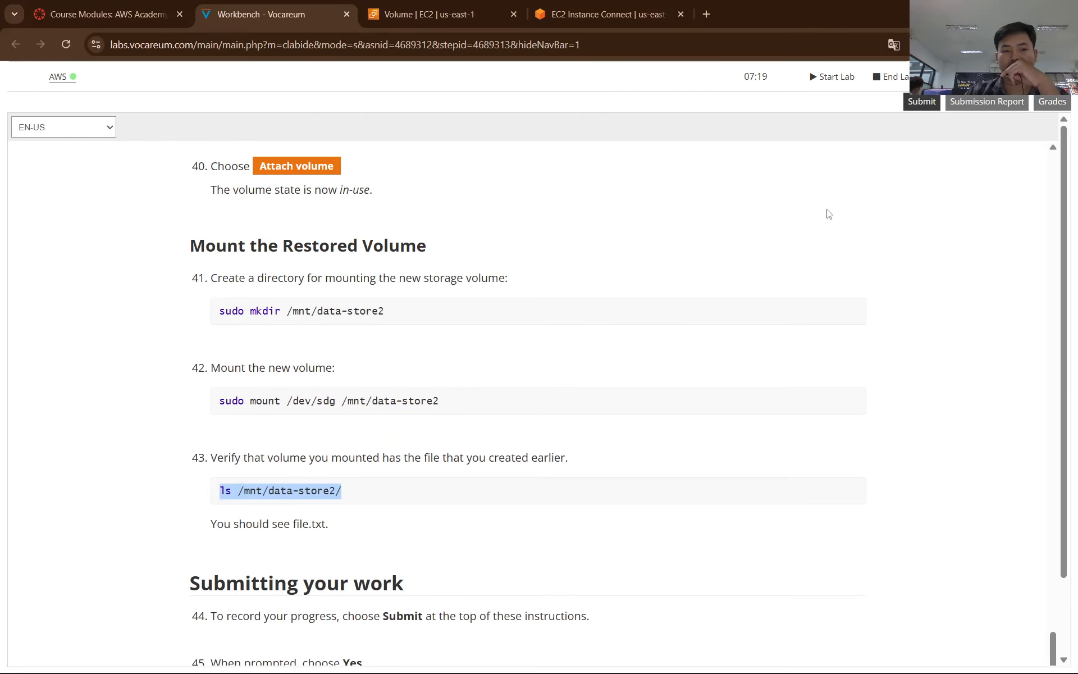
click(916, 103)
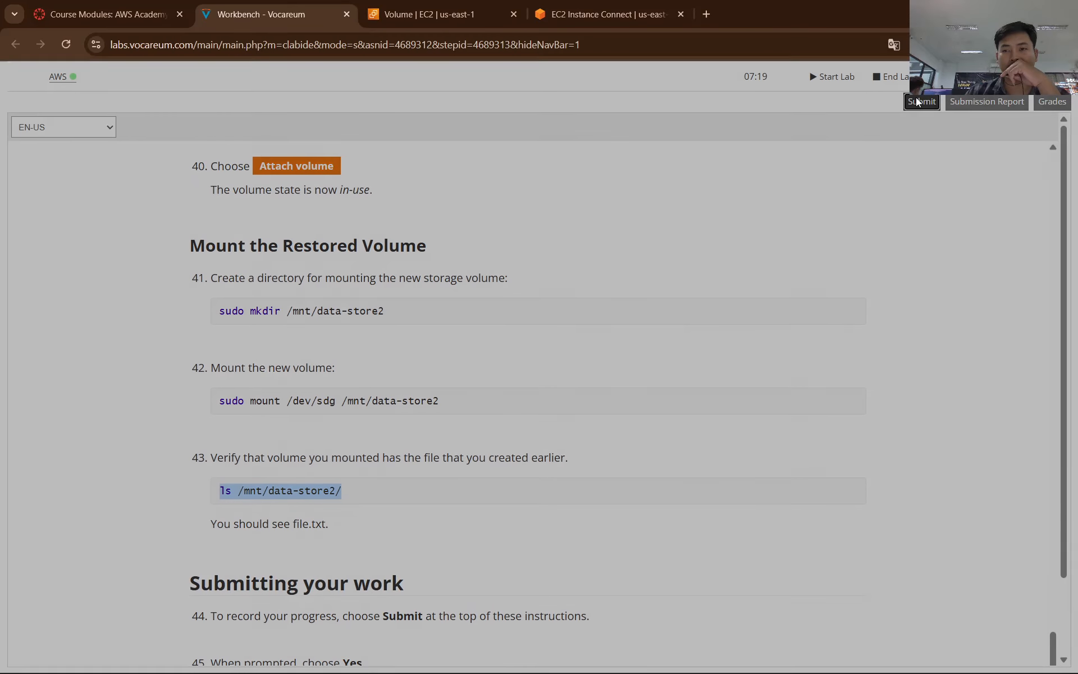
click(833, 180)
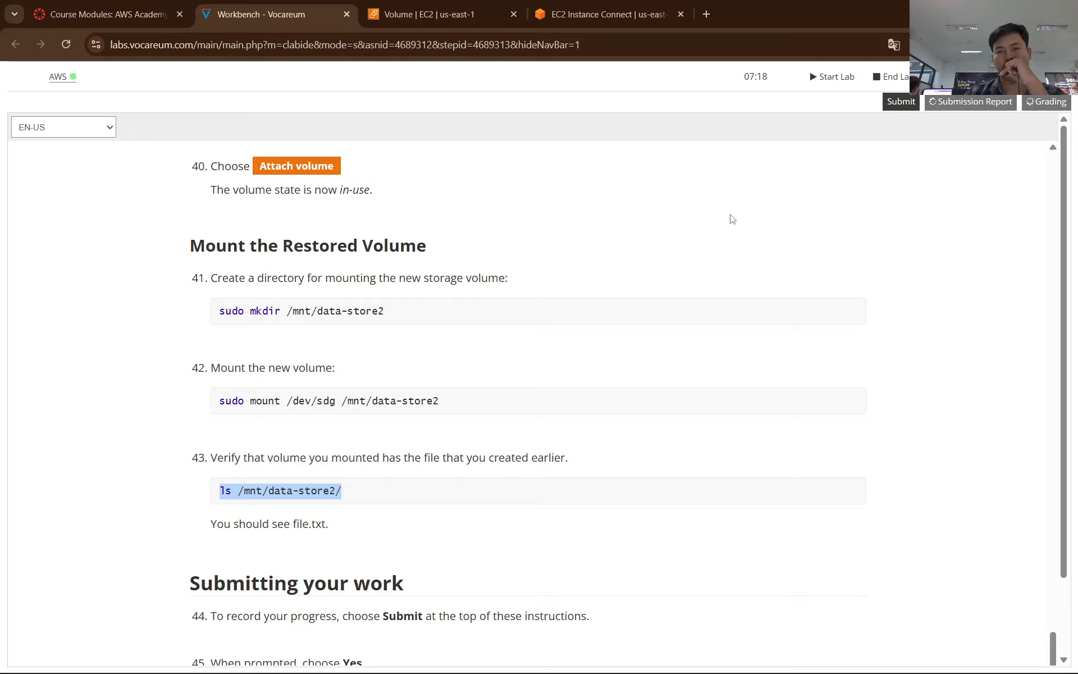
Step: Capture the lab page with its grades panel, paste the screenshot at the end of the Word report, and return to the browser
mouse_move(730, 671)
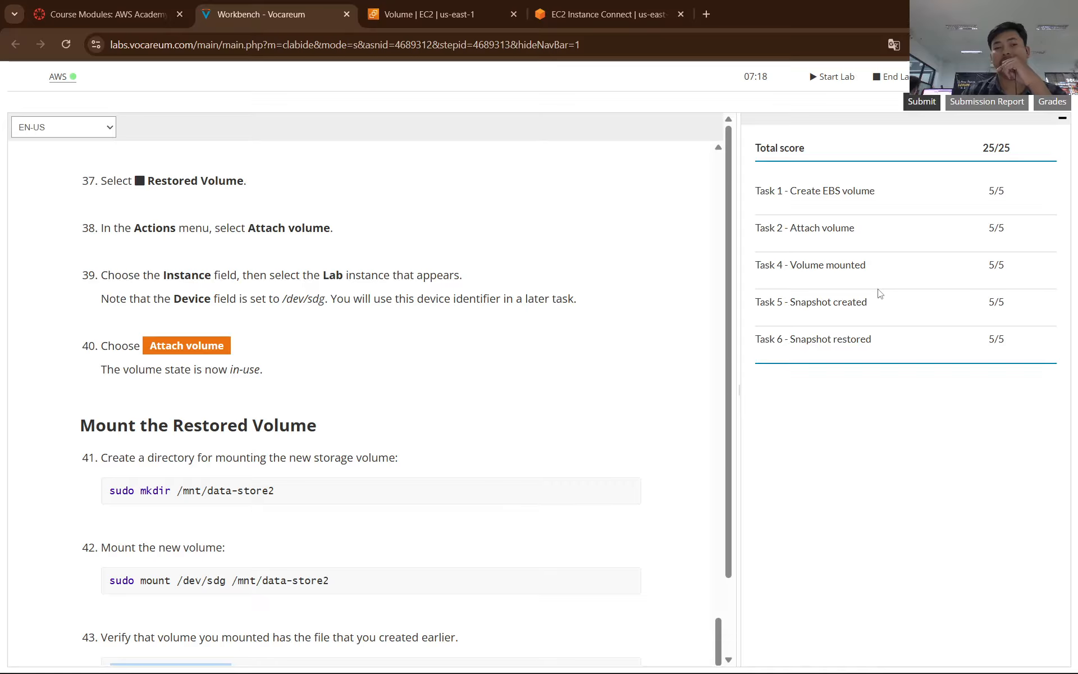
scroll(621, 322, up, 3)
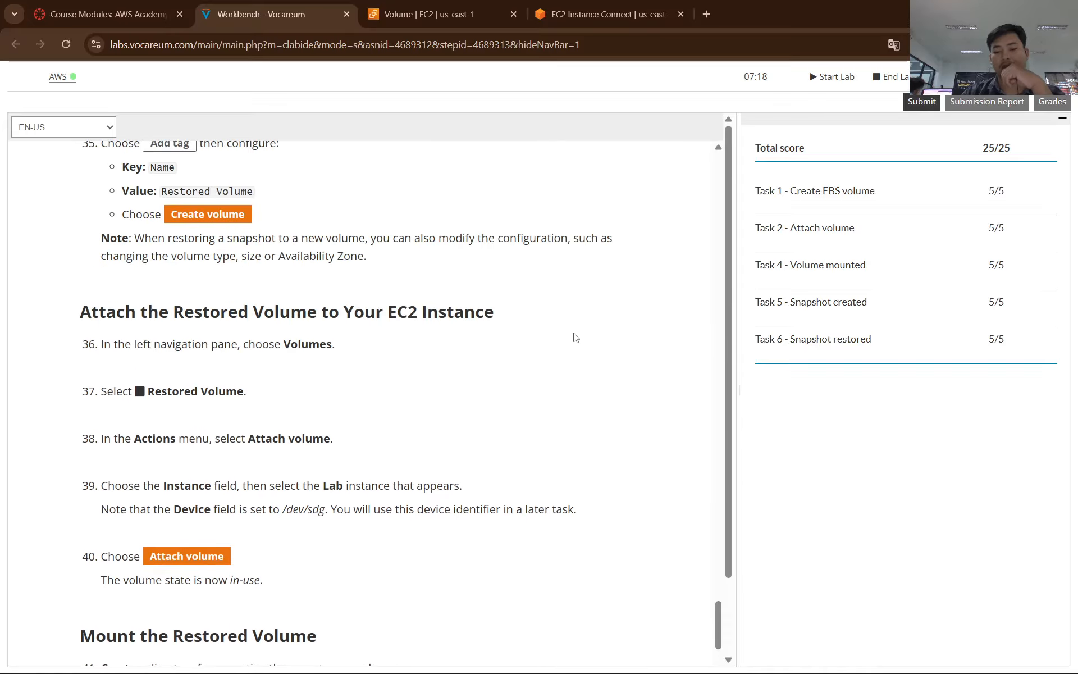
key(super+shift+s)
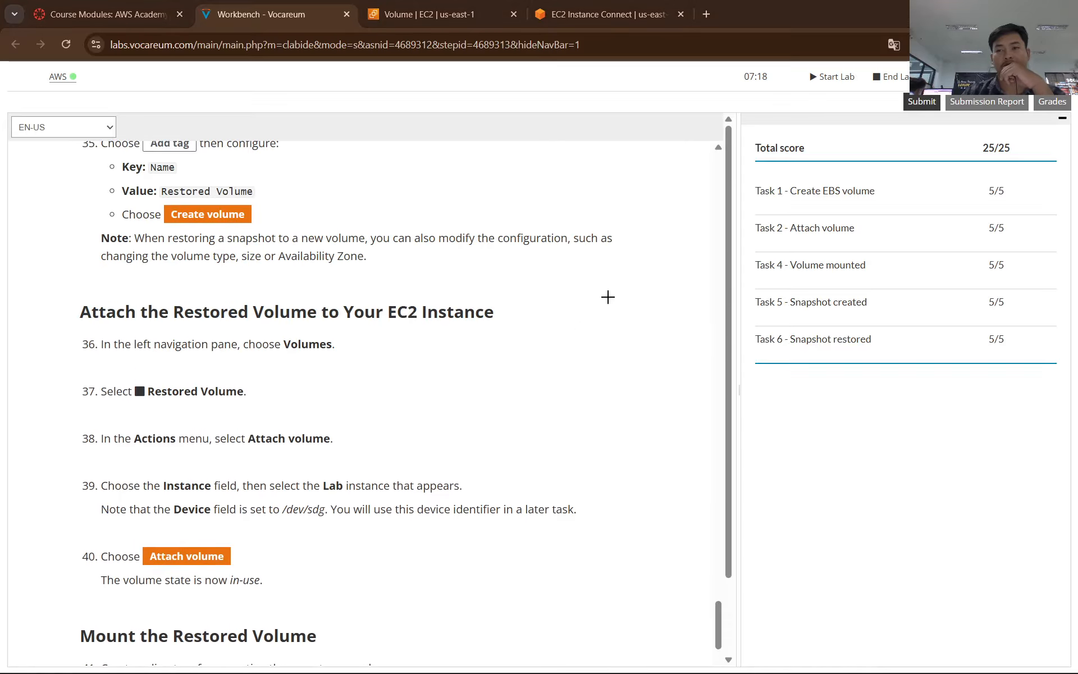
drag(3, 63, 1072, 671)
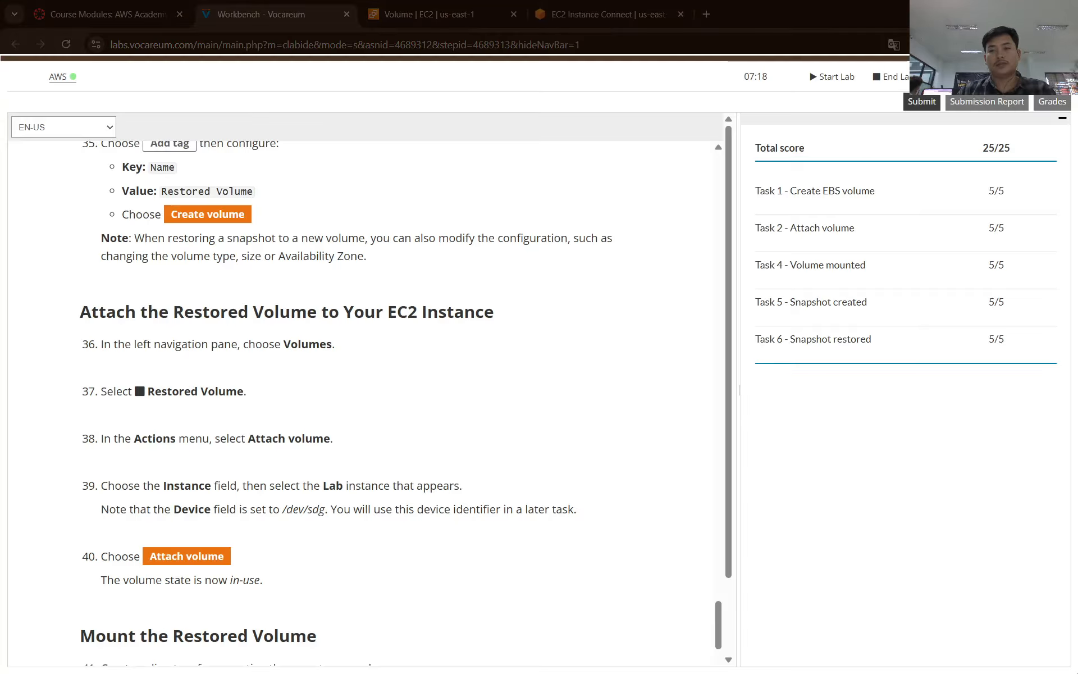
key(alt+Tab)
key(ctrl+v)
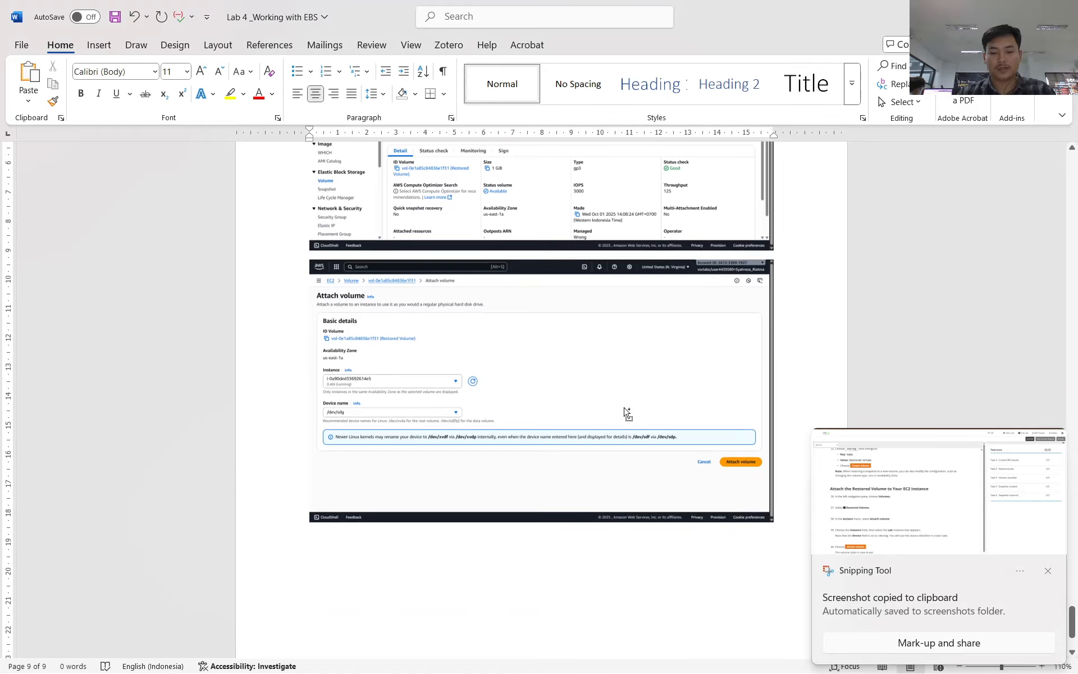
key(alt+Tab)
key(alt+Tab)
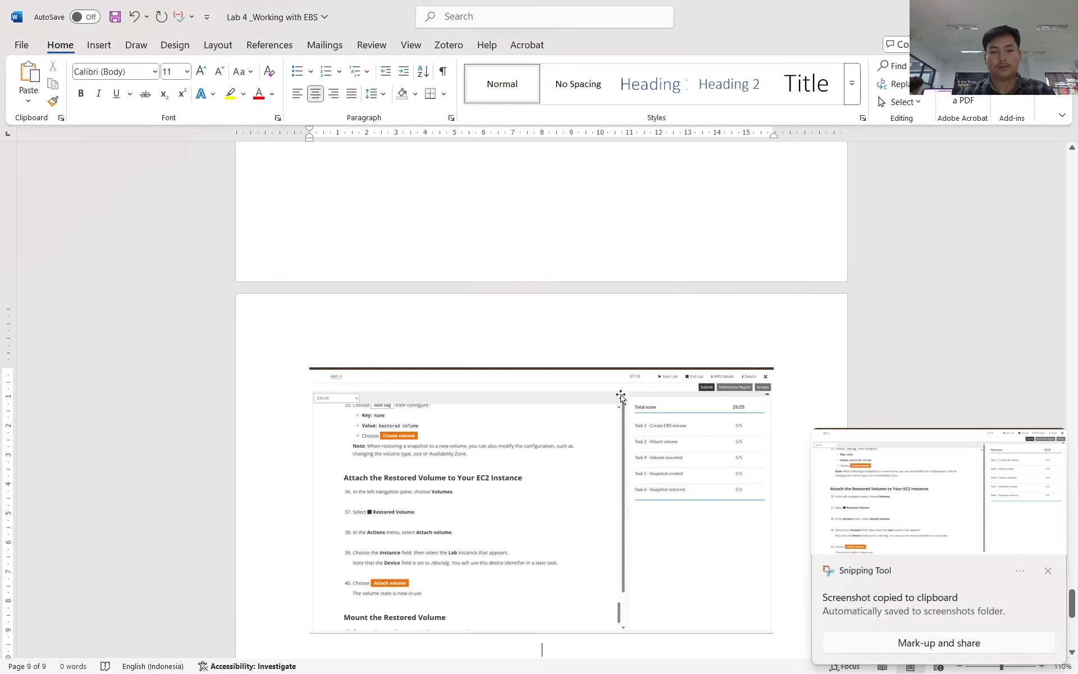
key(alt+Tab)
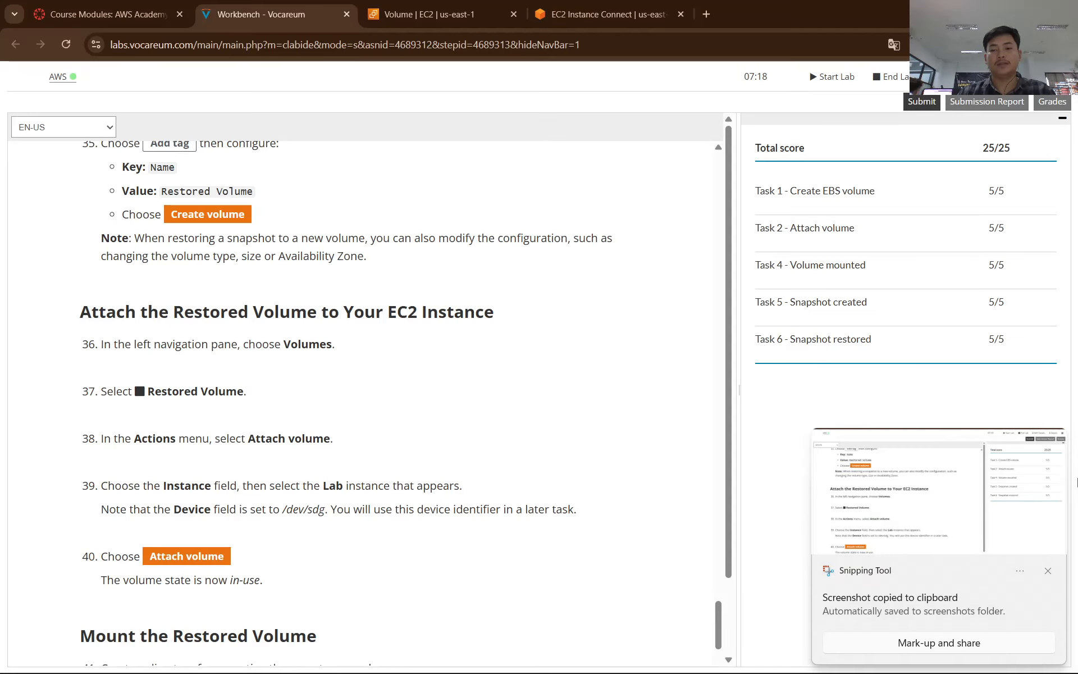
scroll(560, 391, up, 2)
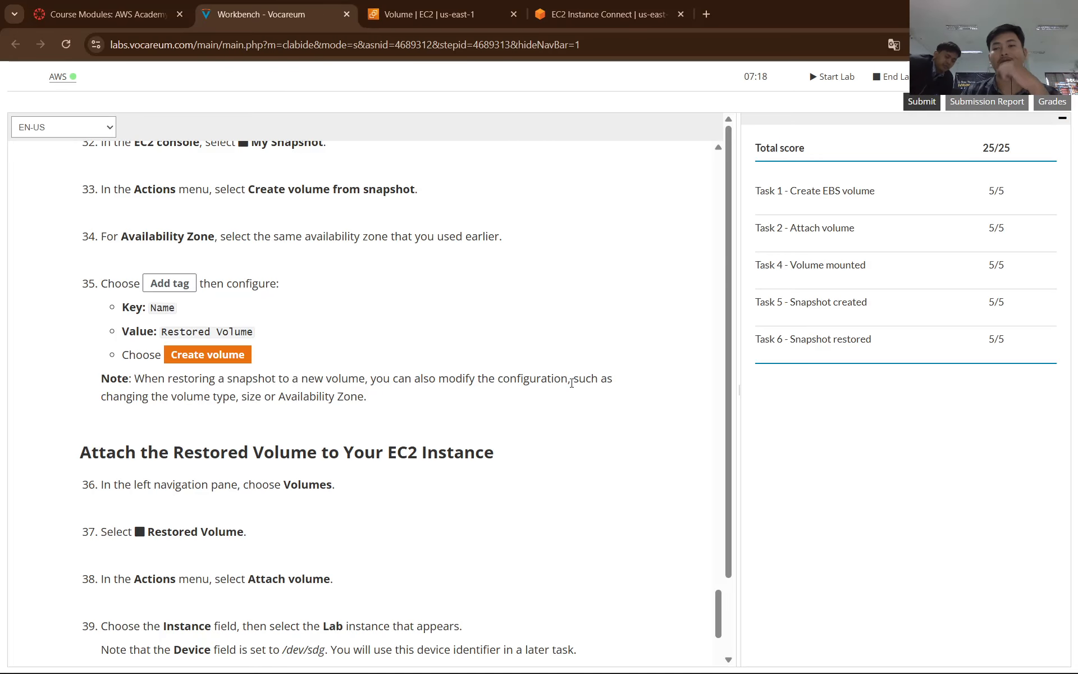
key(alt+Tab)
key(alt+Tab)
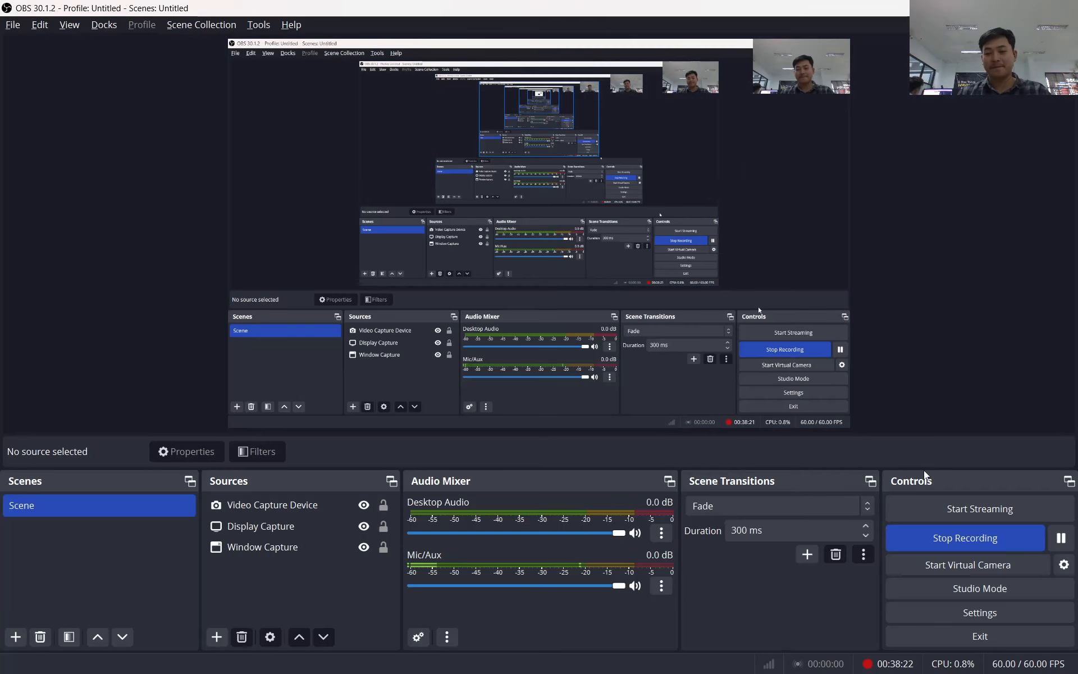